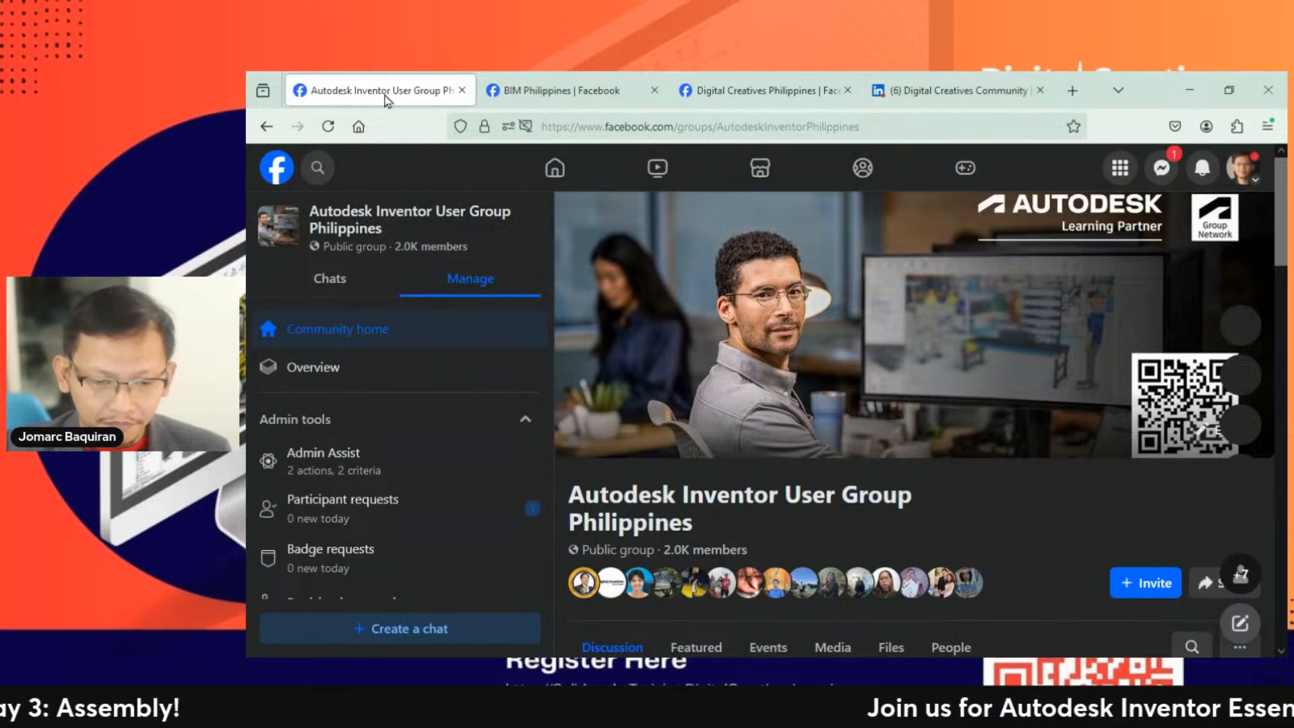
Step: Show the BIM Philippines and Digital Creatives Philippines Facebook groups and the Digital Creatives Community group on LinkedIn, closing the chat pop-ups
{"action": "left_click", "coordinate": [552, 91]}
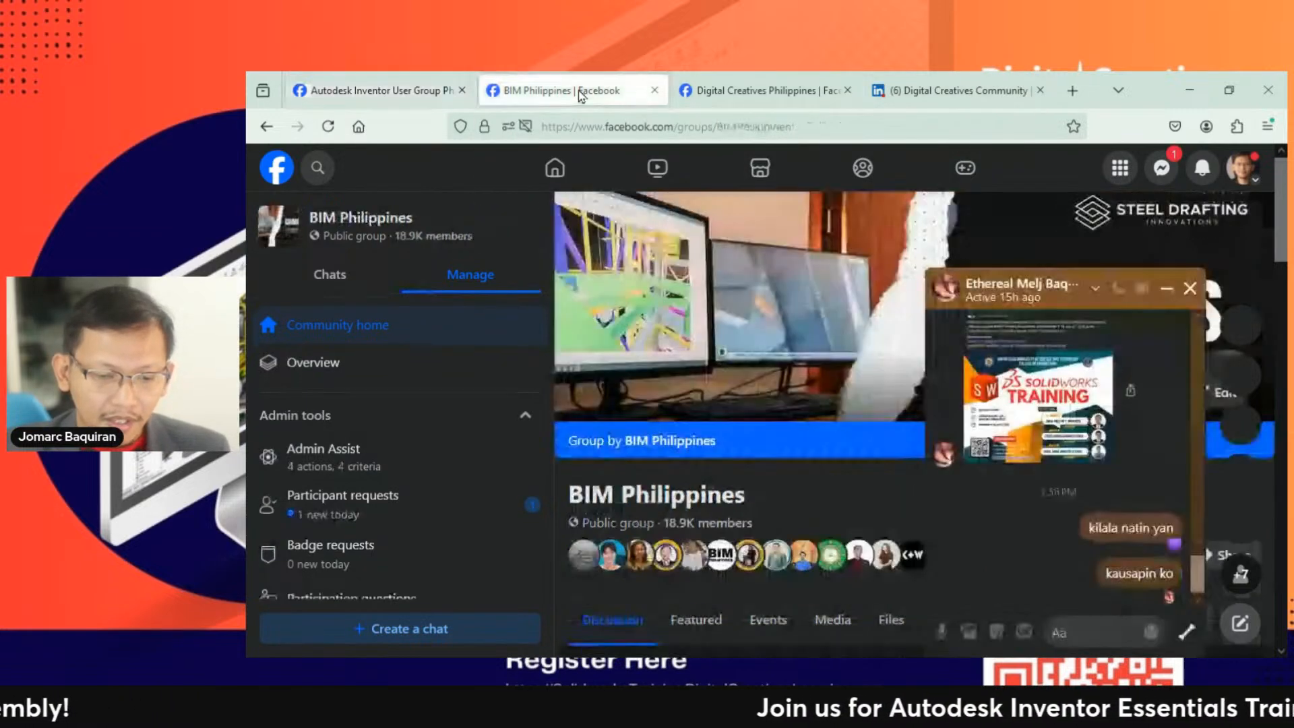
{"action": "left_click", "coordinate": [1190, 288]}
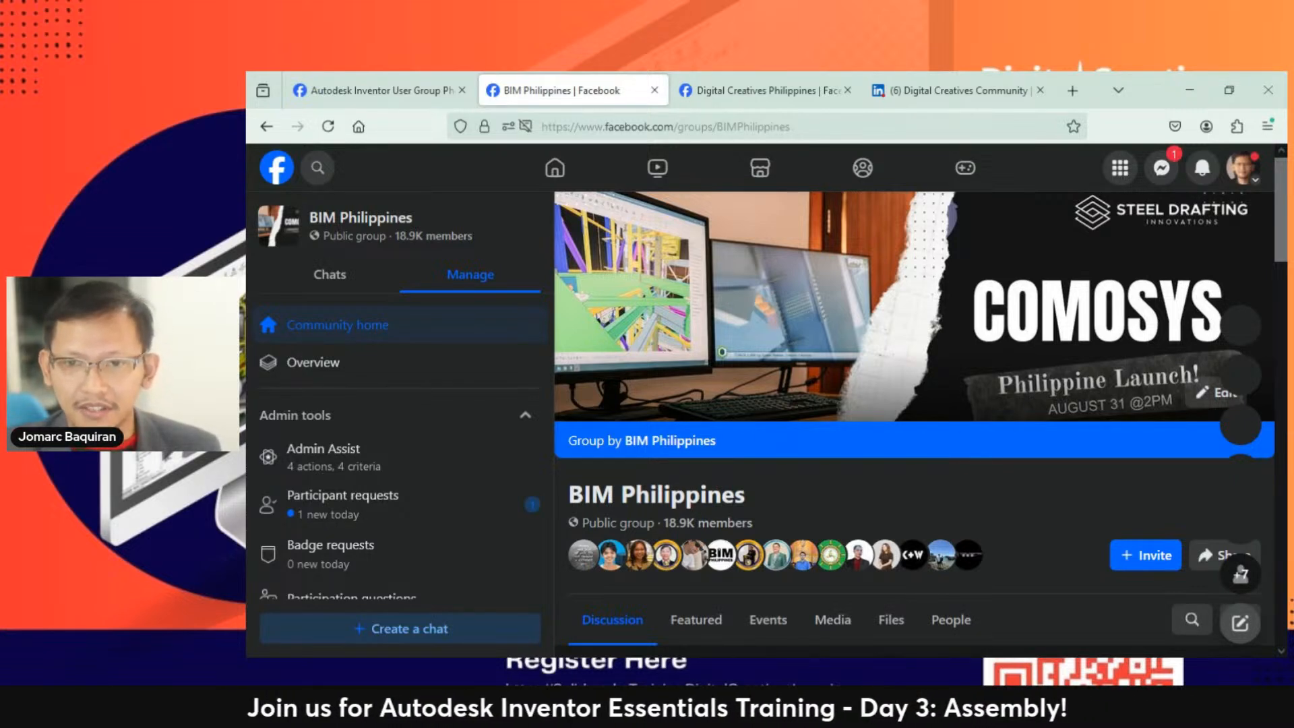
{"action": "key", "text": "ctrl+shift+Tab"}
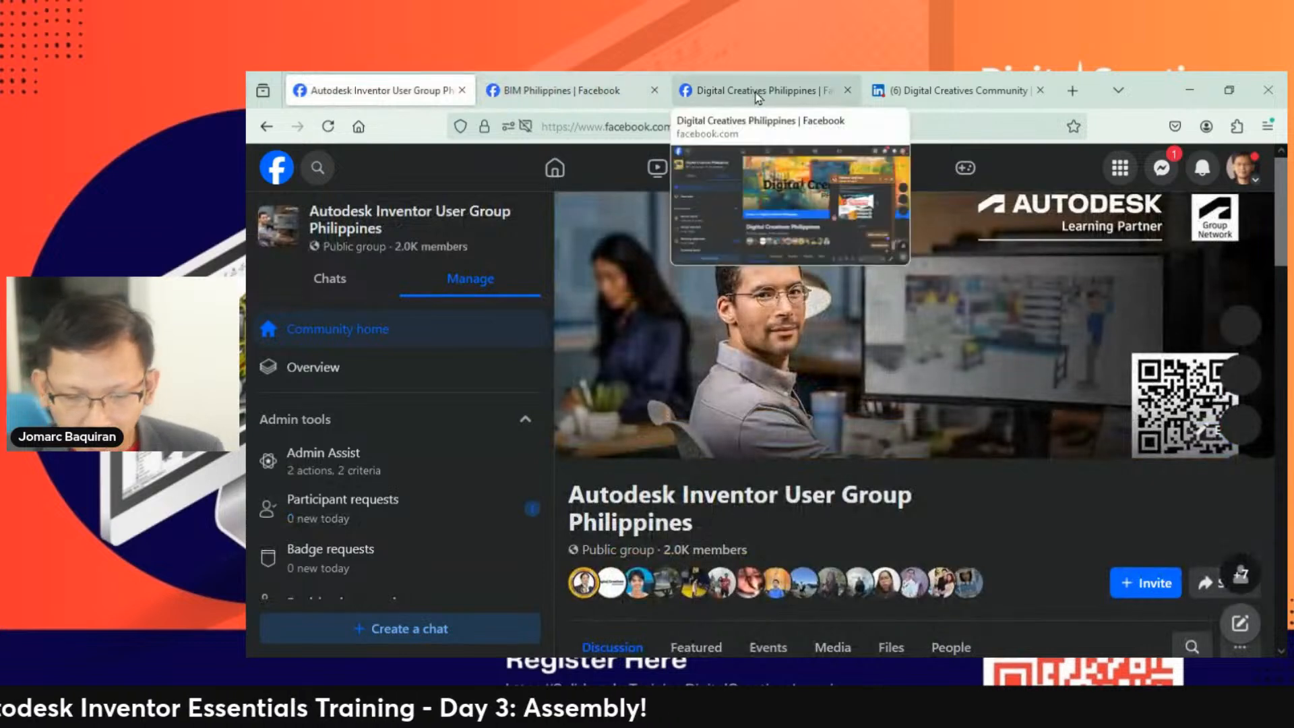
{"action": "left_click", "coordinate": [779, 90]}
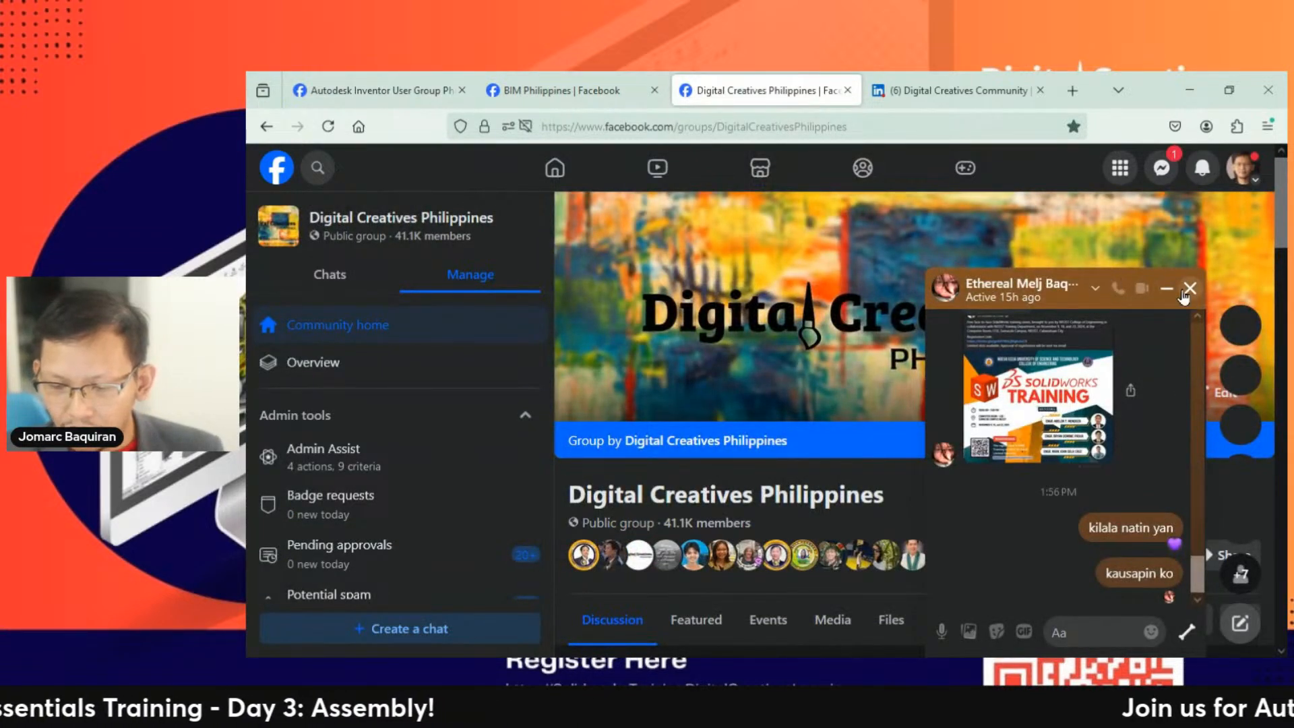
{"action": "left_click", "coordinate": [1190, 288]}
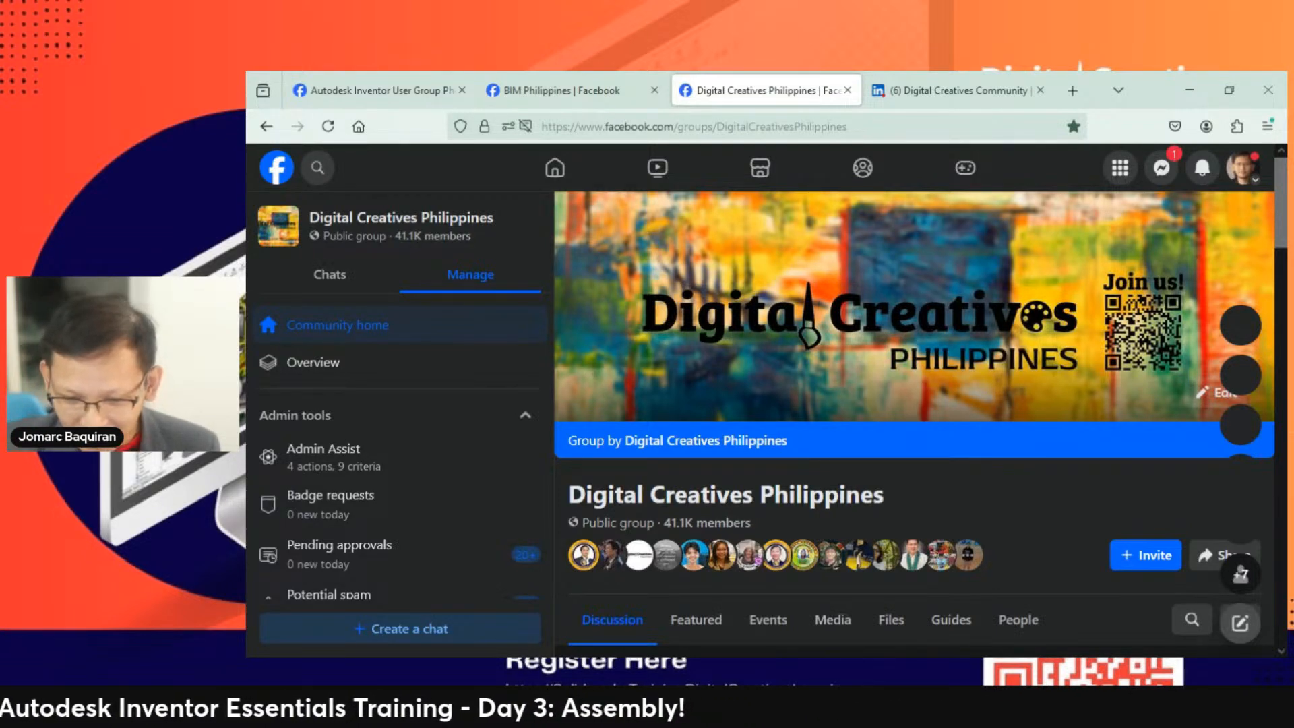
{"action": "left_click", "coordinate": [951, 91]}
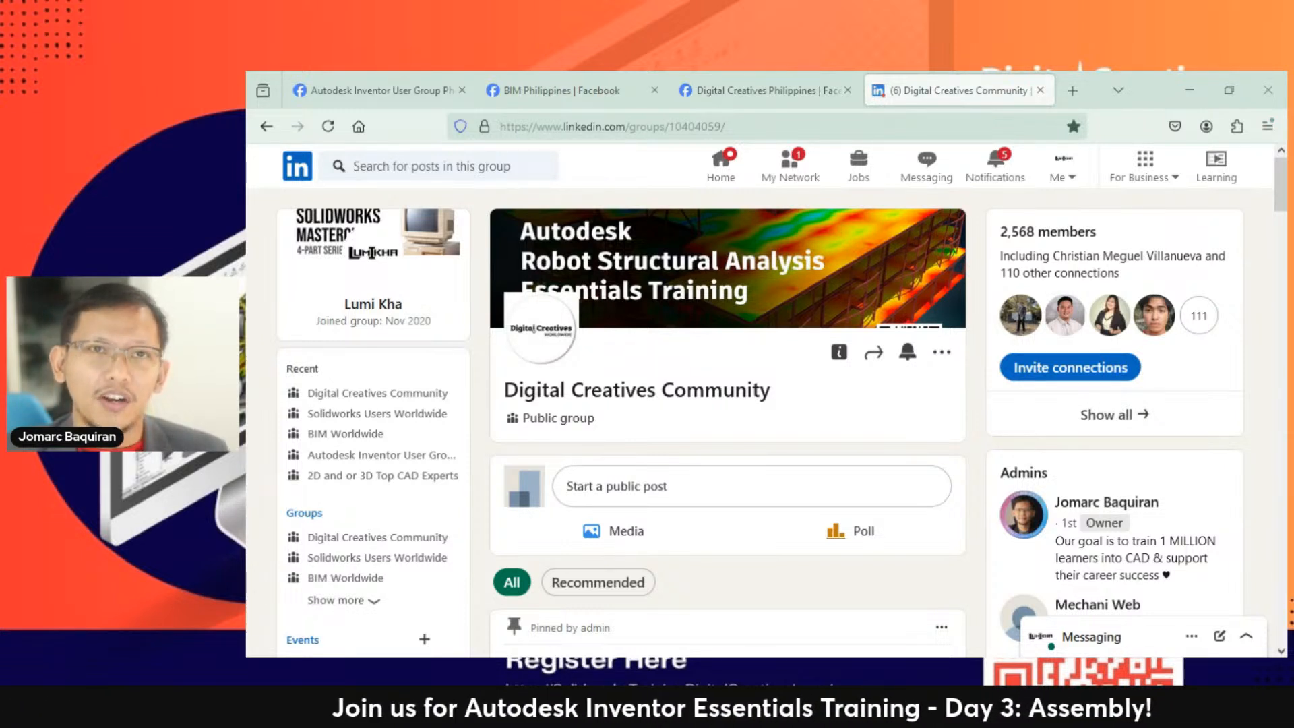
Step: Bring the YouTube live stream window onto the shared screen, maximize it and pause the stream
{"action": "left_click_drag", "start_coordinate": [1284, 27], "coordinate": [481, 39]}
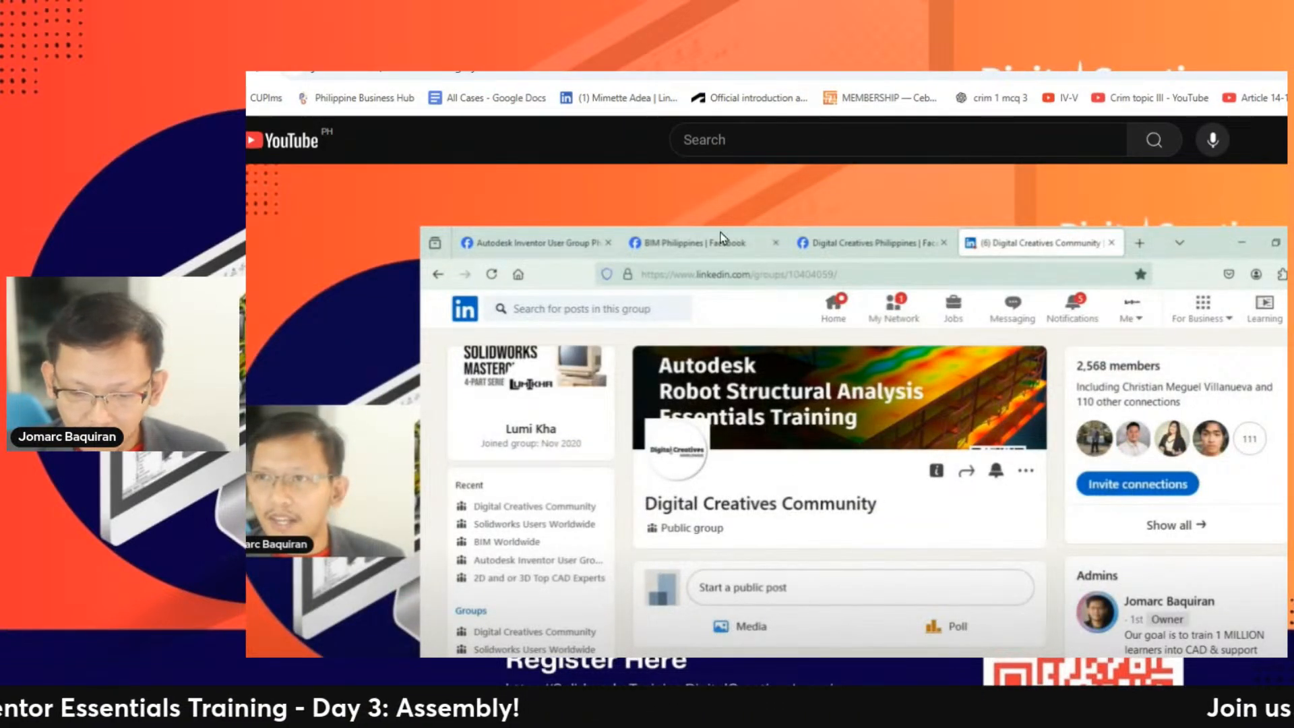
{"action": "key", "text": "super+Up"}
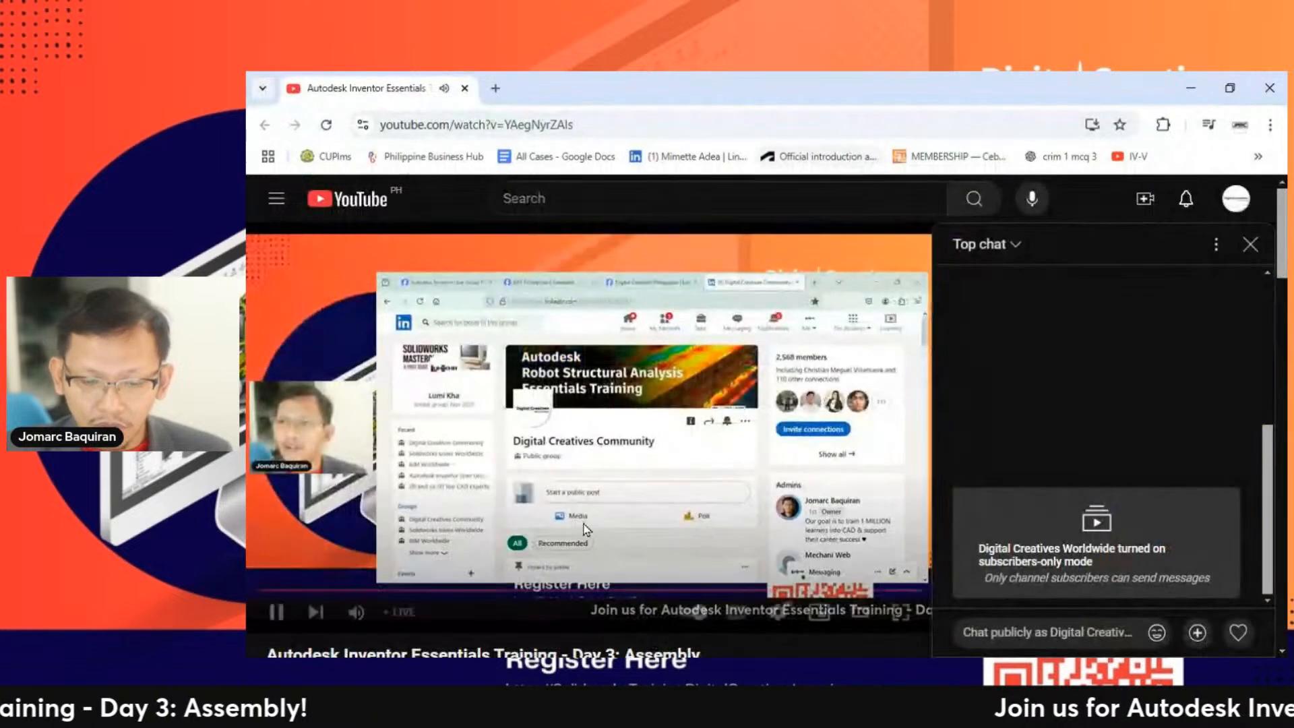
{"action": "left_click", "coordinate": [608, 390]}
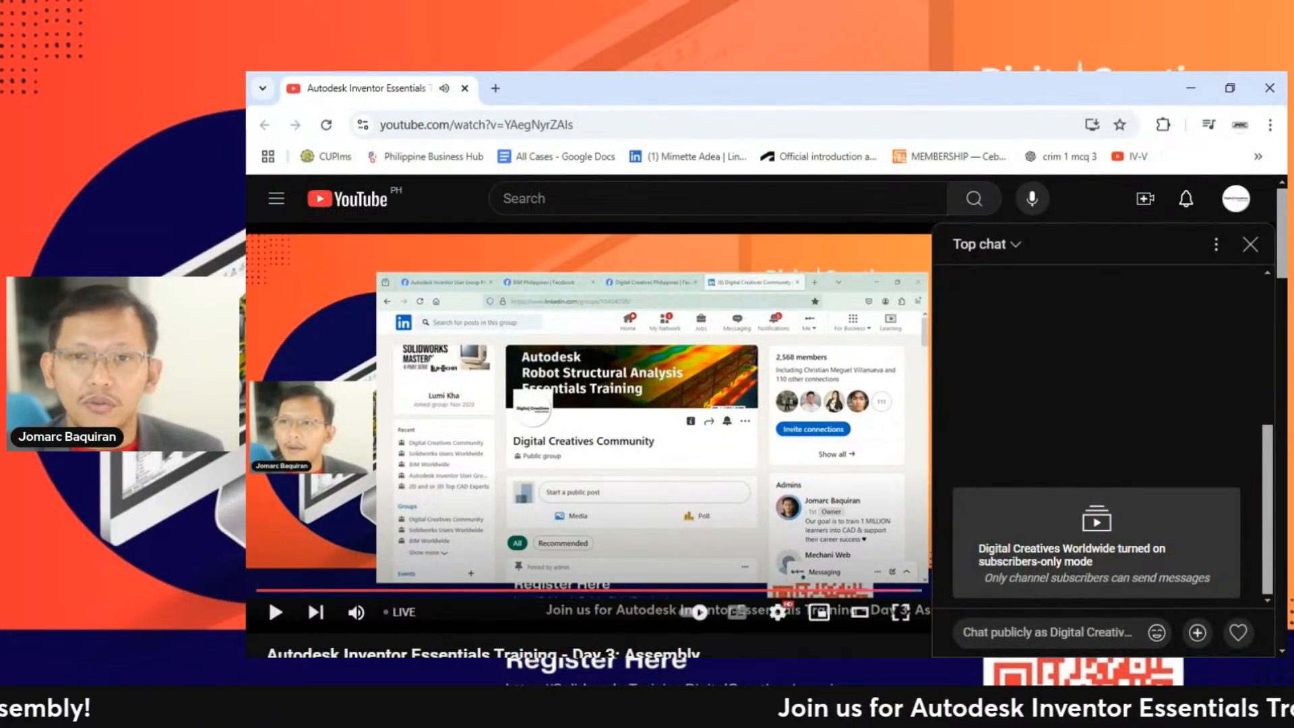
Step: View the channel details below the paused stream, hide the bookmarks bar and minimize the window
{"action": "scroll", "coordinate": [549, 343], "scroll_direction": "down", "scroll_amount": 3}
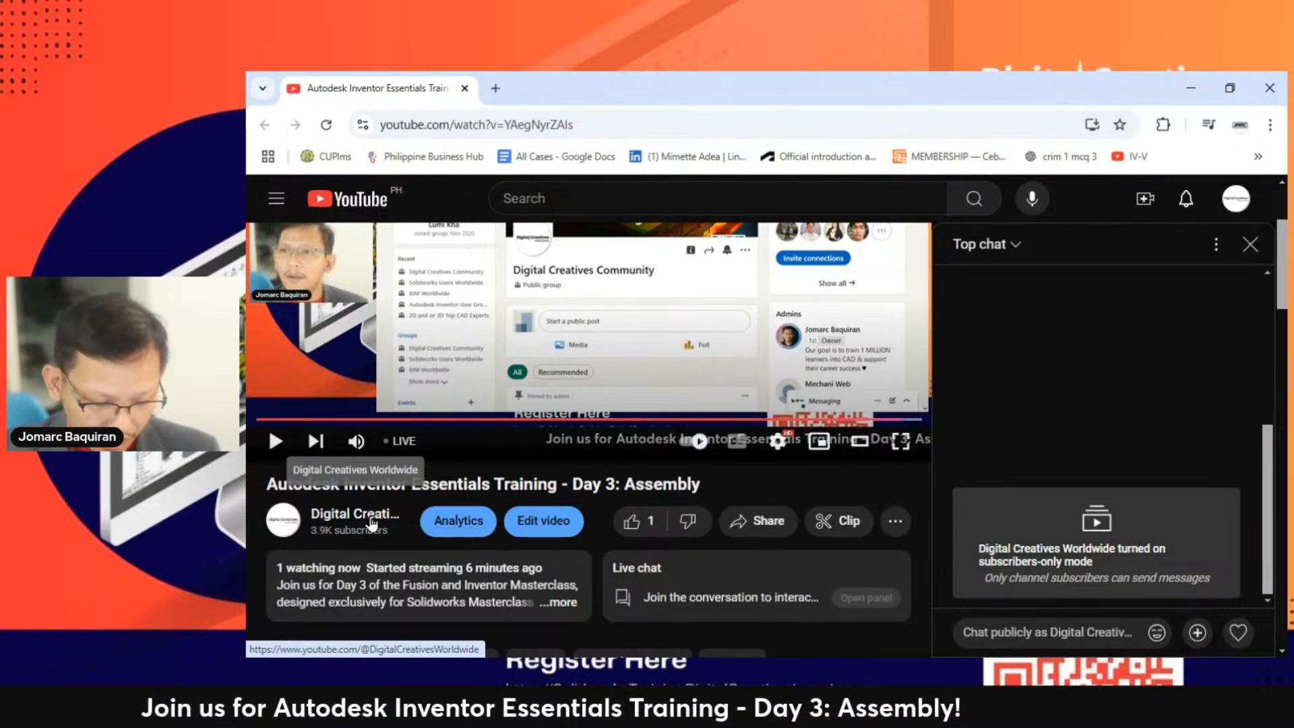
{"action": "key", "text": "ctrl+shift+b"}
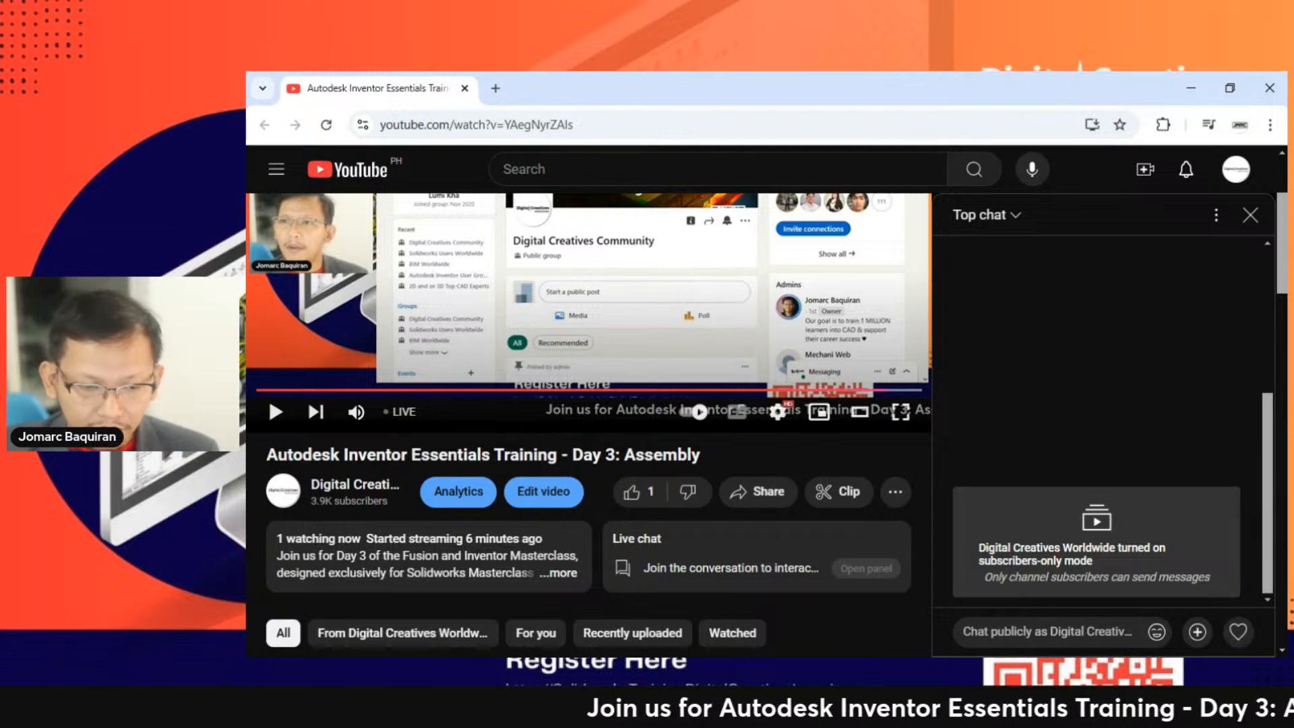
{"action": "left_click", "coordinate": [1191, 89]}
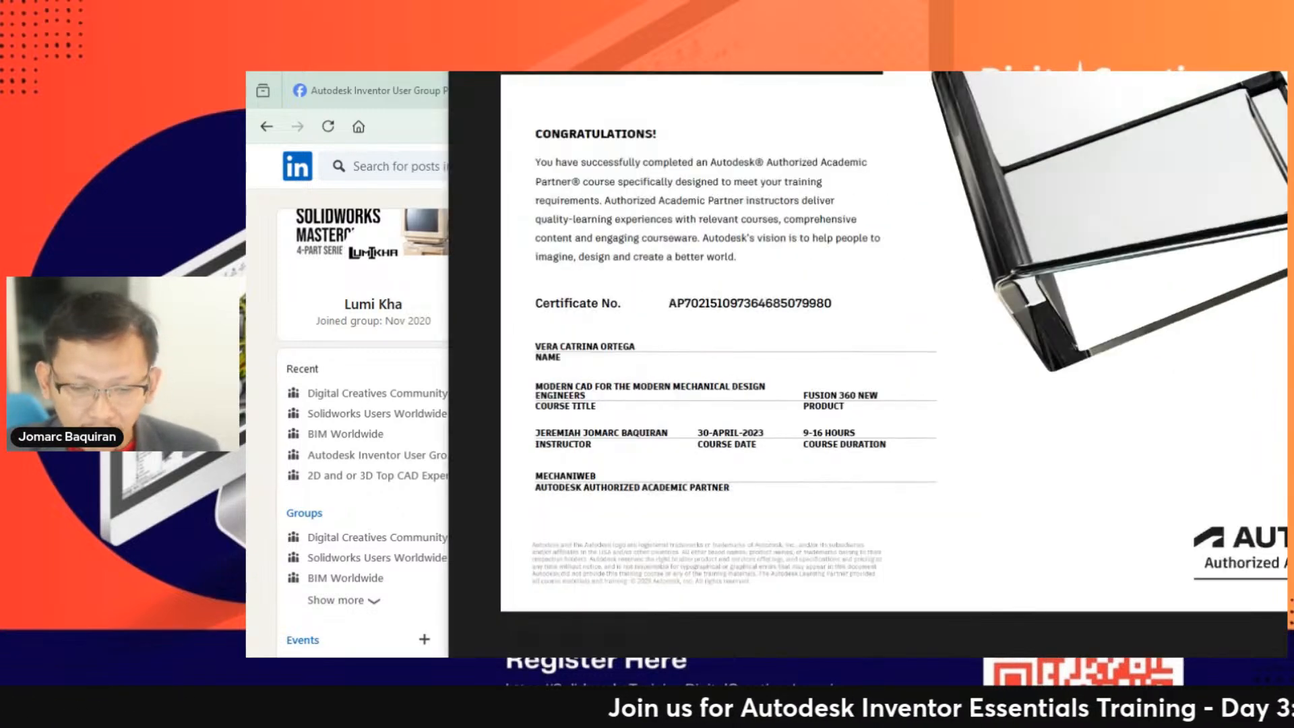
Step: Show the certificate of completion PDF on the shared screen and move its window away
{"action": "left_click_drag", "start_coordinate": [971, 71], "coordinate": [767, 86]}
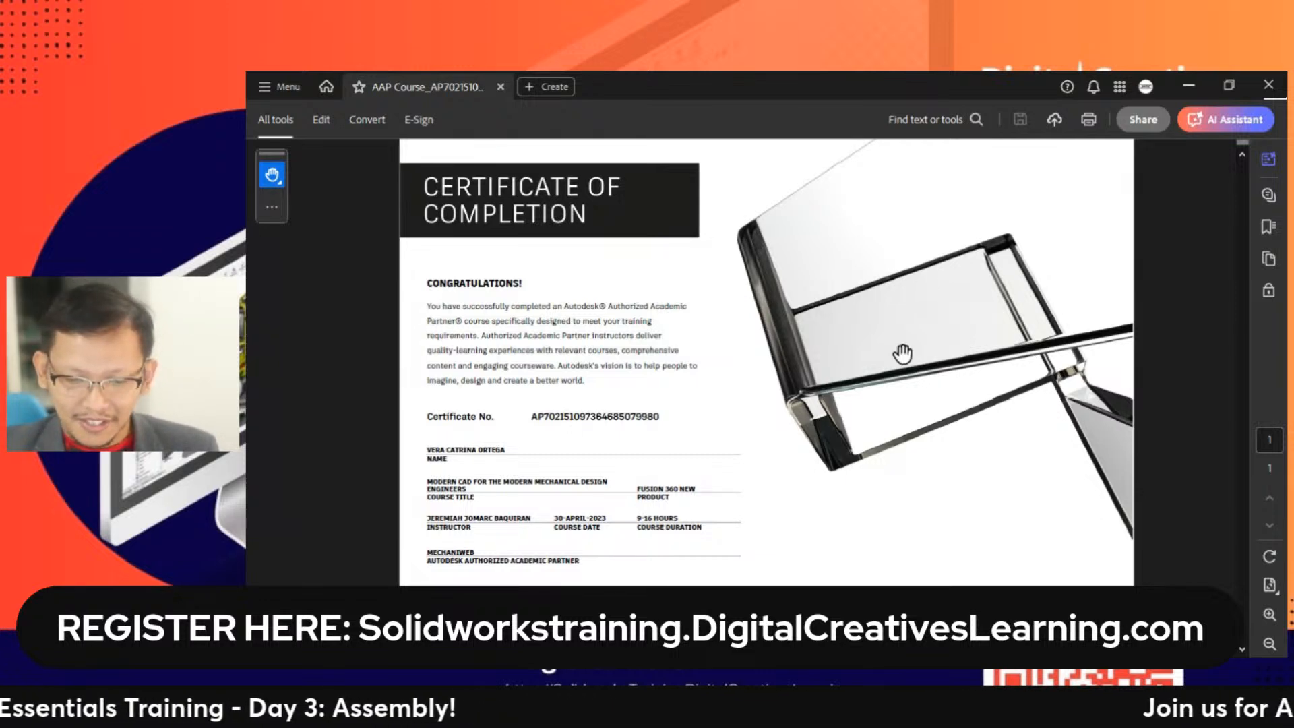
{"action": "double_click", "coordinate": [806, 79]}
{"action": "left_click_drag", "start_coordinate": [1088, 152], "coordinate": [1291, 41]}
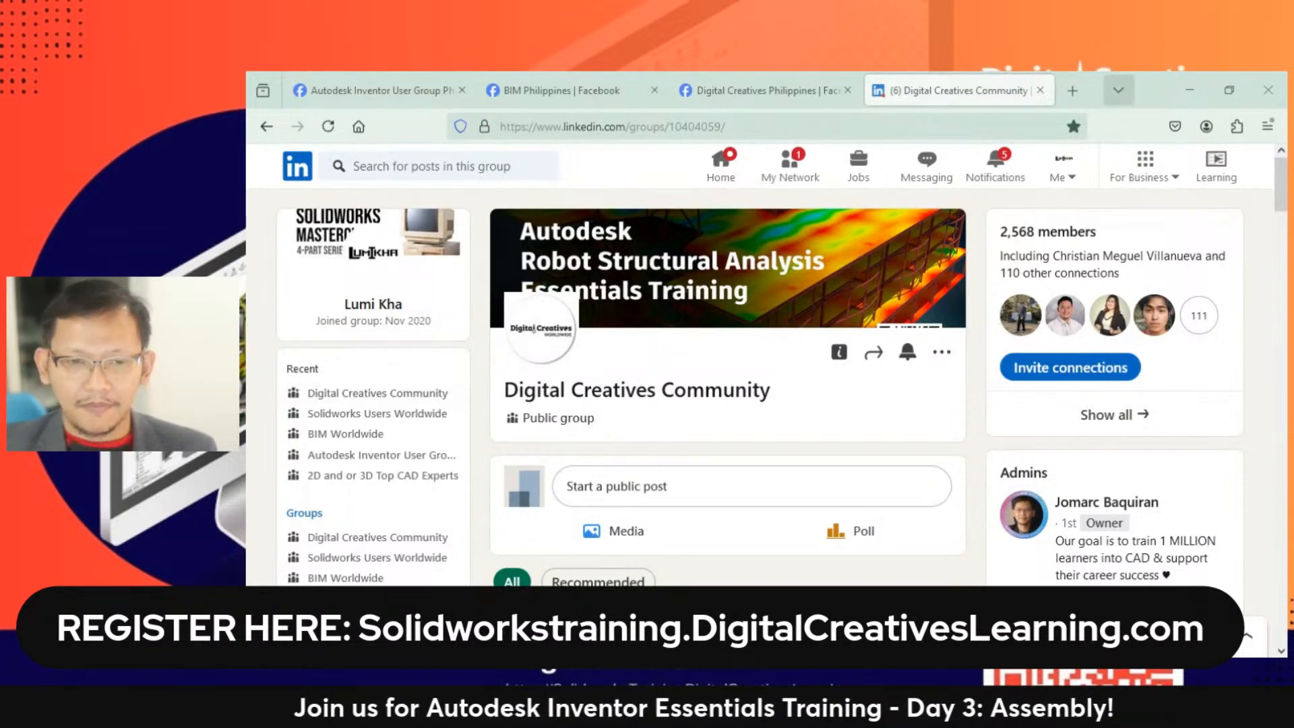
Step: Check the list of open tabs in the community groups browser and minimize its window
{"action": "left_click", "coordinate": [1118, 89]}
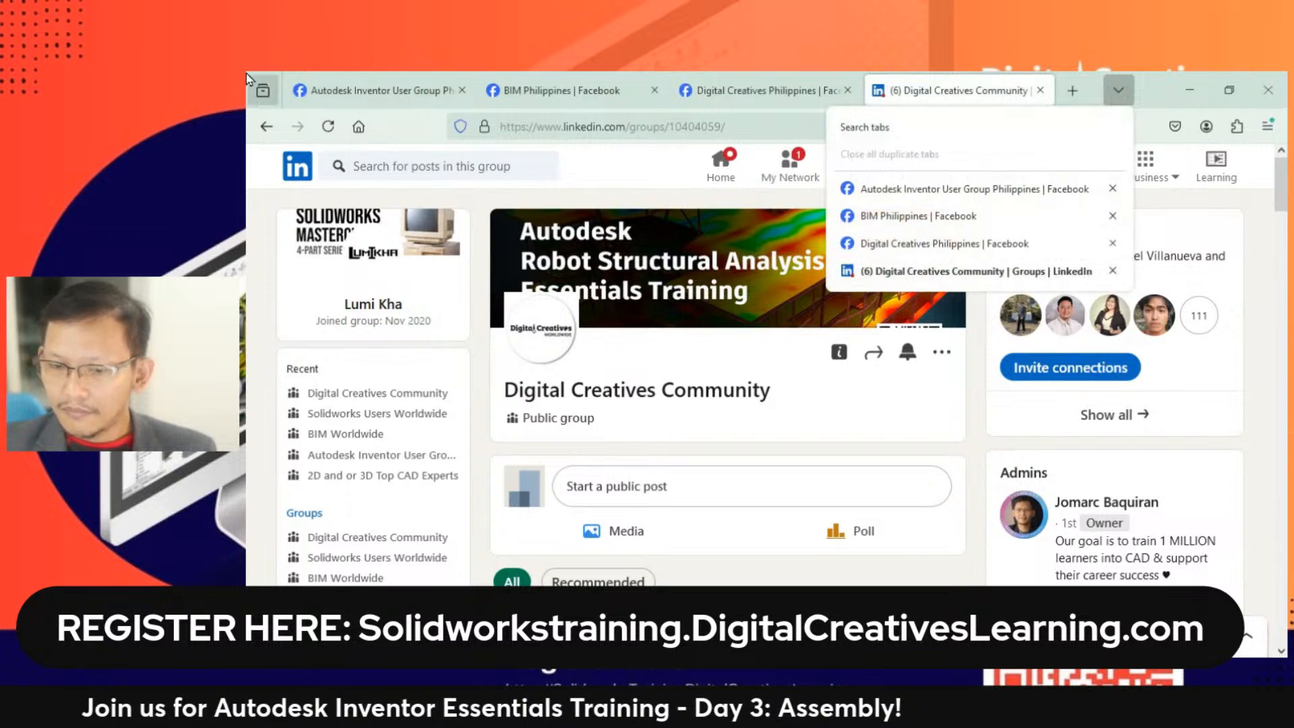
{"action": "left_click", "coordinate": [1137, 130]}
{"action": "left_click", "coordinate": [1190, 90]}
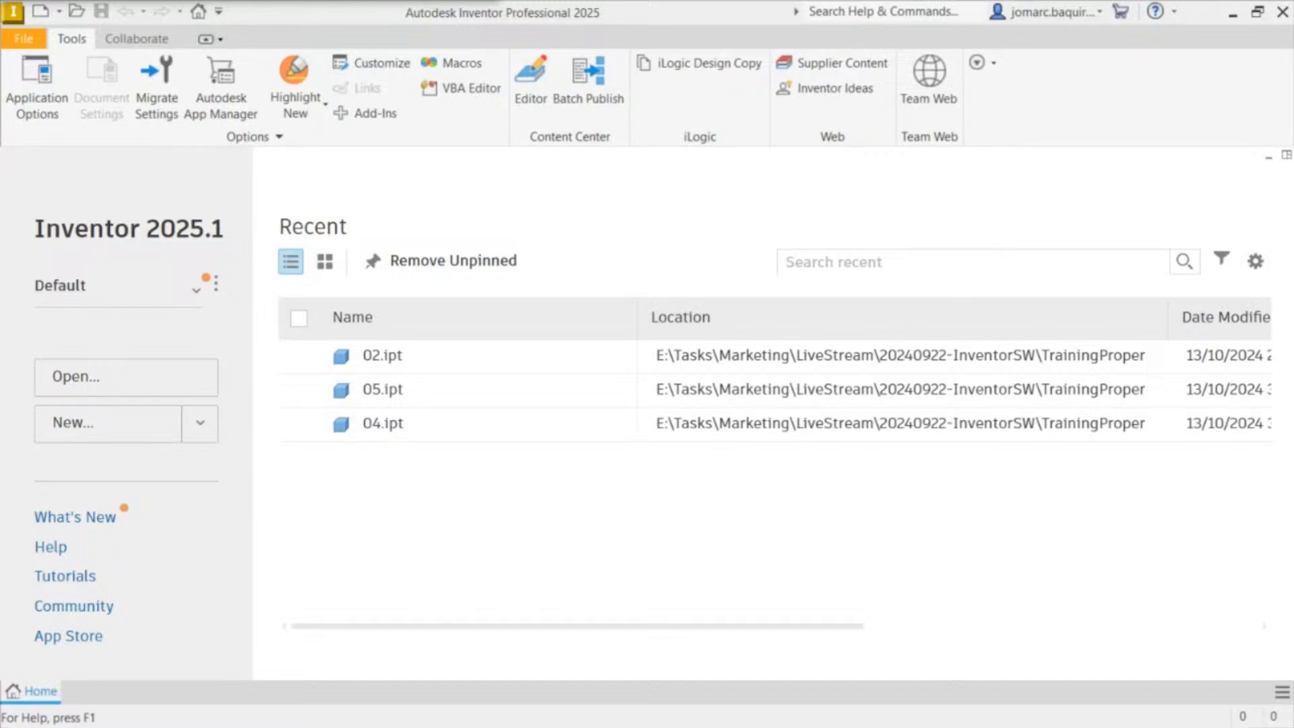
Step: Switch to the Inventor window with SliderAssembly.ipt and highlight Sketch1 to examine the sketch behind the model
{"action": "left_click_drag", "start_coordinate": [940, 0], "coordinate": [698, 14]}
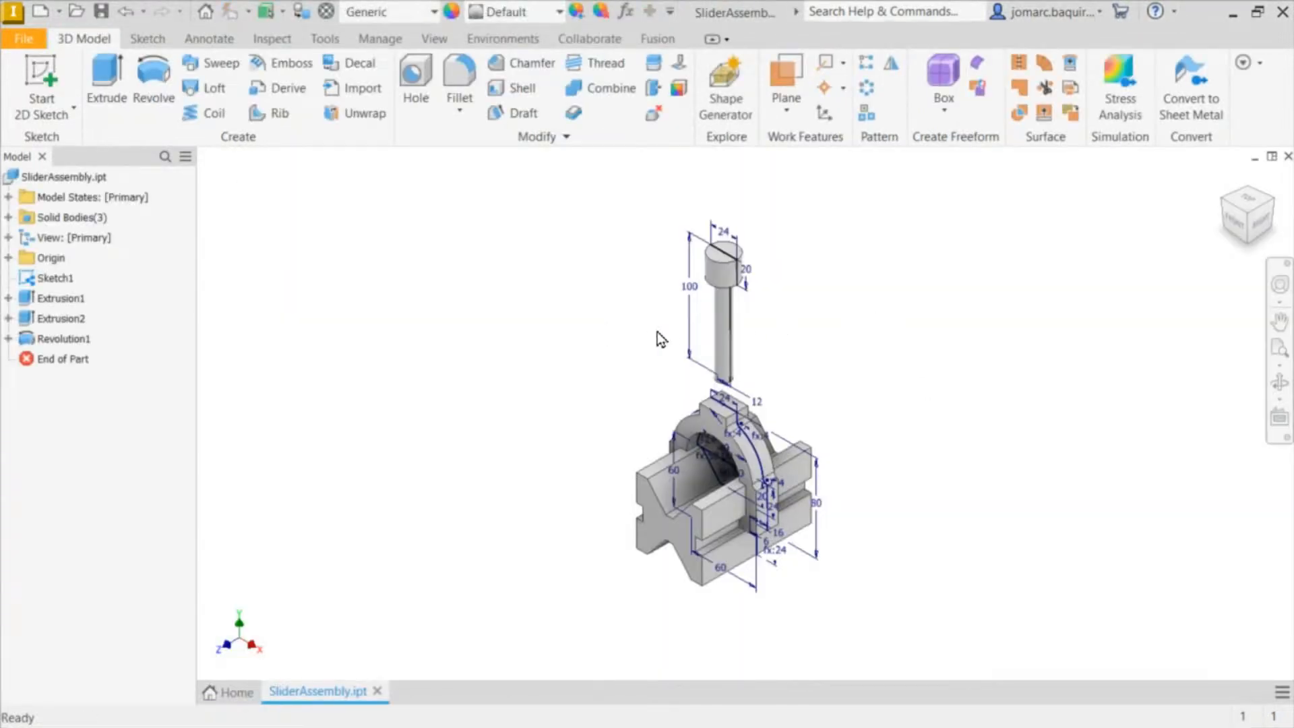
{"action": "left_click", "coordinate": [41, 282]}
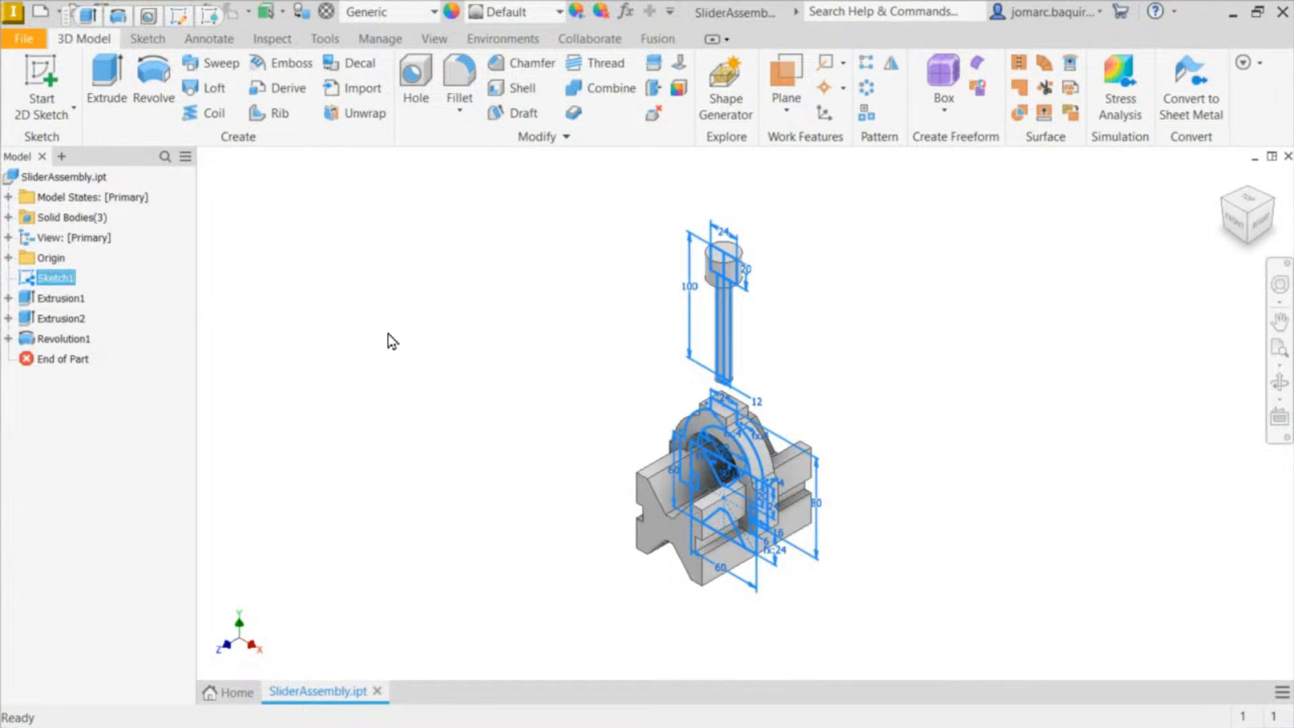
{"action": "mouse_move", "coordinate": [644, 361]}
{"action": "middle_mouse_down"}
{"action": "mouse_move", "coordinate": [625, 321]}
{"action": "mouse_move", "coordinate": [589, 333]}
{"action": "middle_mouse_up"}
{"action": "scroll", "coordinate": [619, 321], "scroll_direction": "down", "scroll_amount": 4}
{"action": "scroll", "coordinate": [619, 321], "scroll_direction": "up", "scroll_amount": 5}
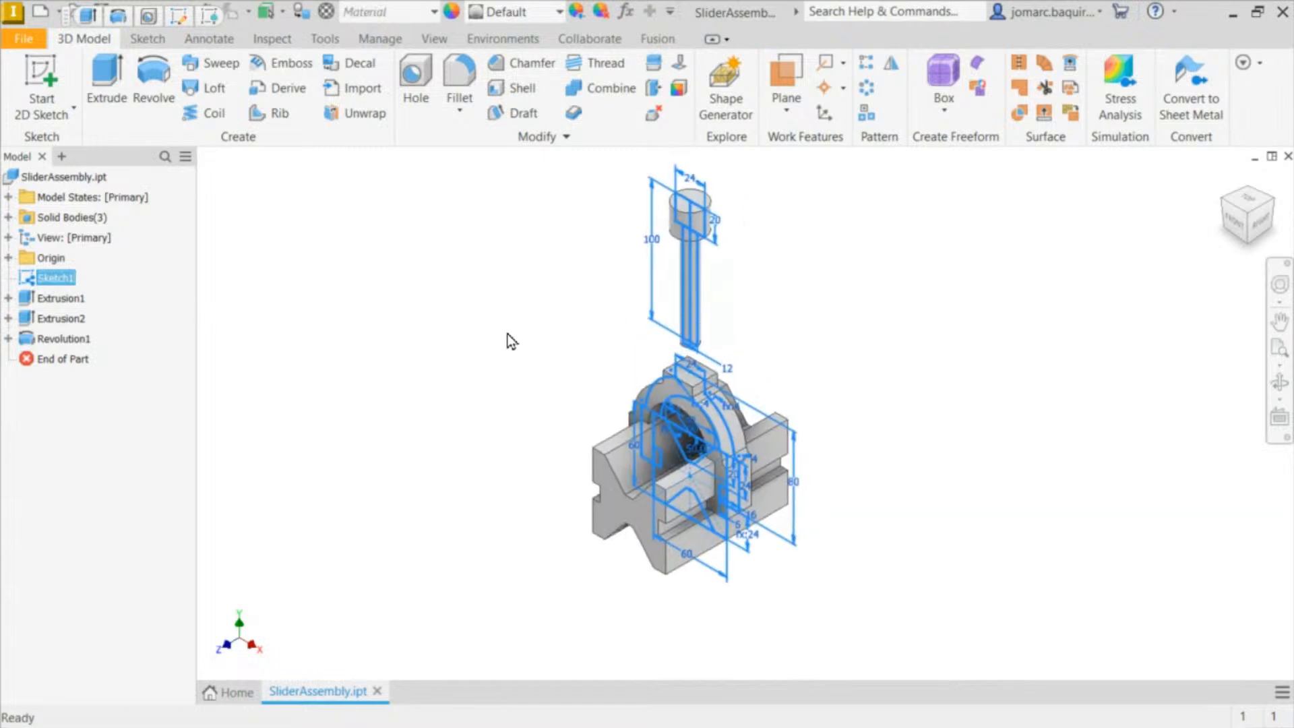
{"action": "left_click", "coordinate": [500, 348]}
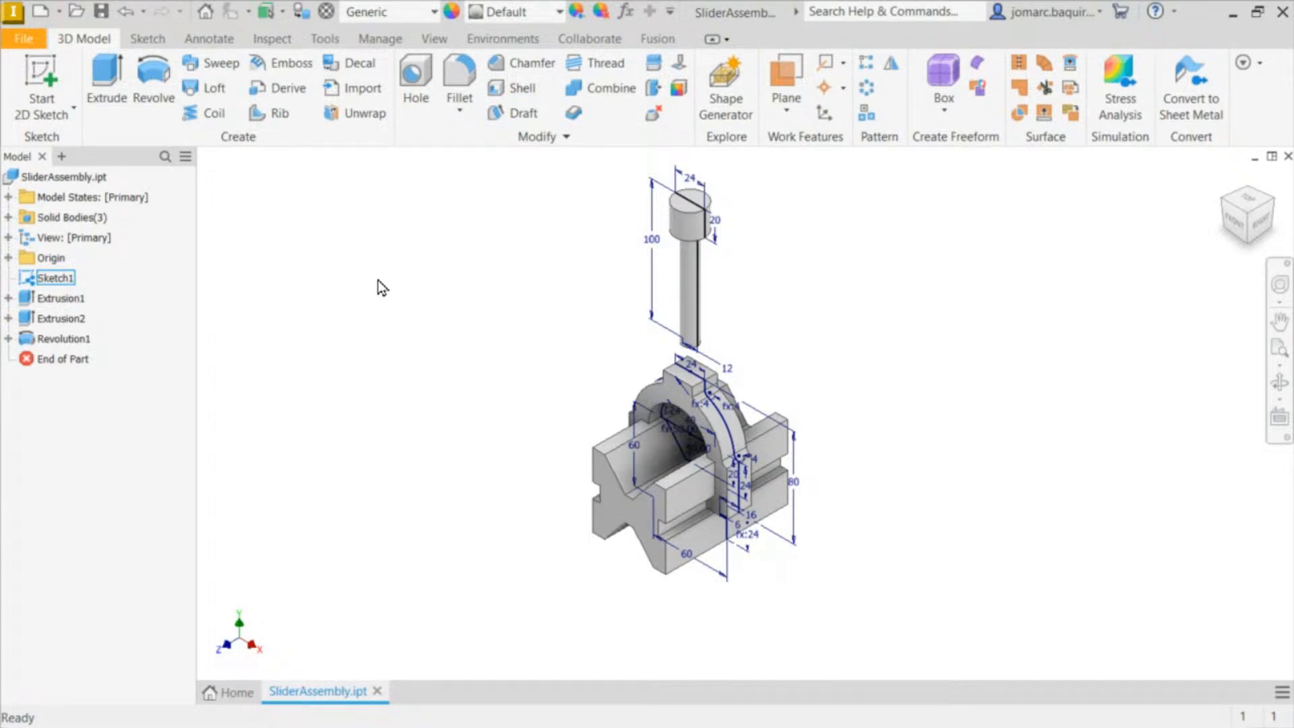
Step: Expand the solid bodies of SliderAssembly.ipt and highlight Solid1, Solid2 and Sketch1 to examine how bodies and sketch relate
{"action": "left_click", "coordinate": [9, 217]}
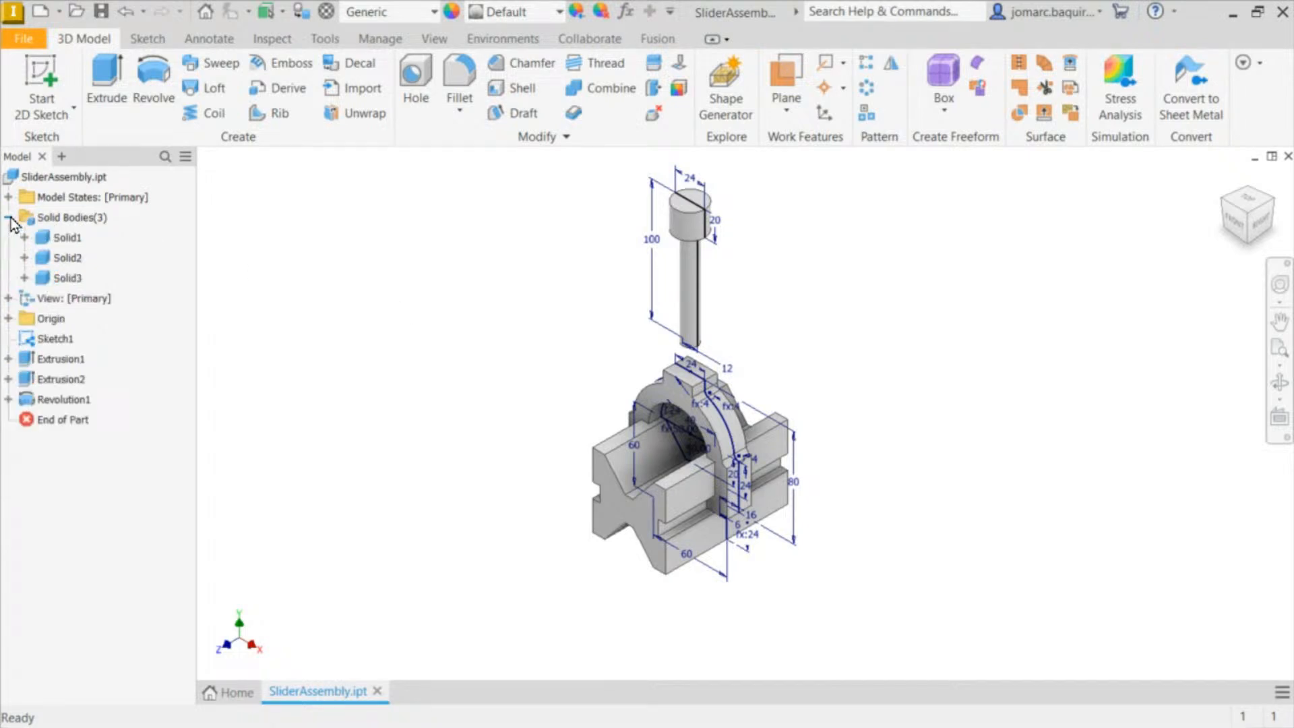
{"action": "left_click", "coordinate": [76, 240]}
{"action": "left_click", "coordinate": [67, 258]}
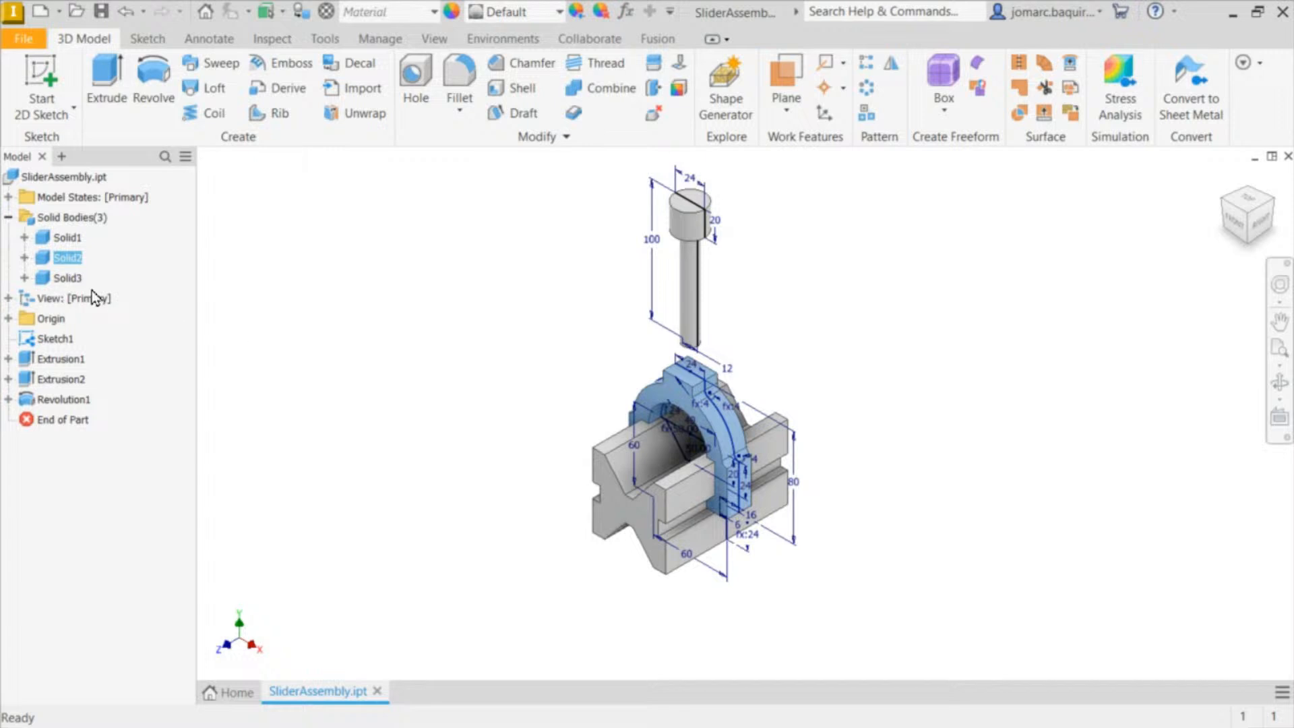
{"action": "left_click", "coordinate": [472, 344]}
{"action": "middle_click_drag", "start_coordinate": [555, 349], "coordinate": [516, 353]}
{"action": "left_click", "coordinate": [54, 340]}
{"action": "left_click", "coordinate": [394, 369]}
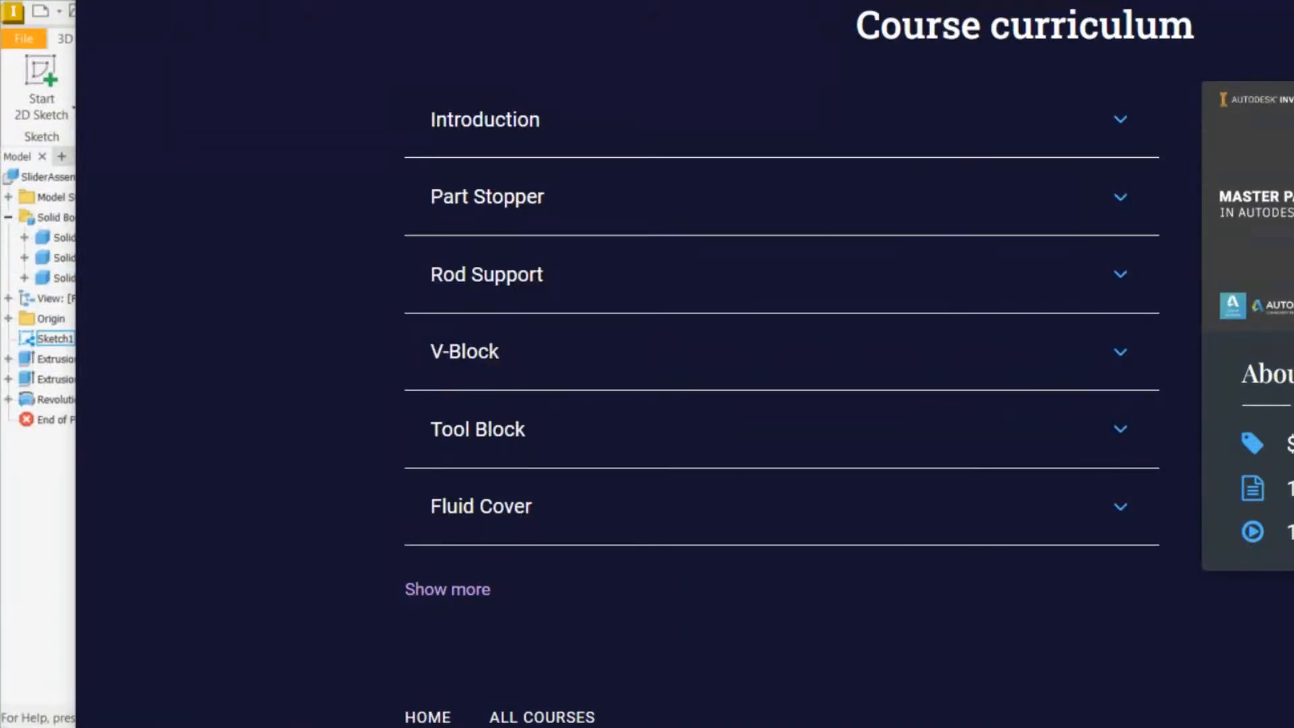
Step: Switch to the Inventor part modeling course page and view the lessons under Part Stopper in the curriculum
{"action": "left_click", "coordinate": [466, 200]}
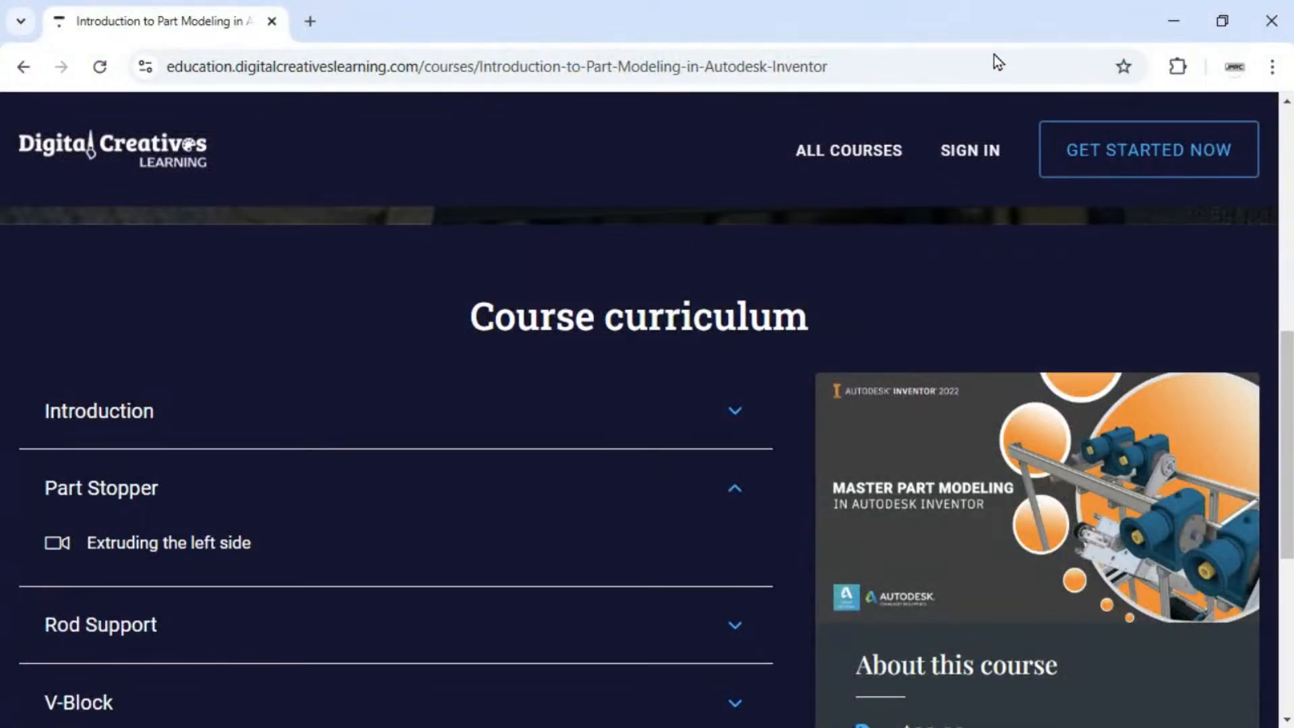
{"action": "left_click", "coordinate": [970, 66]}
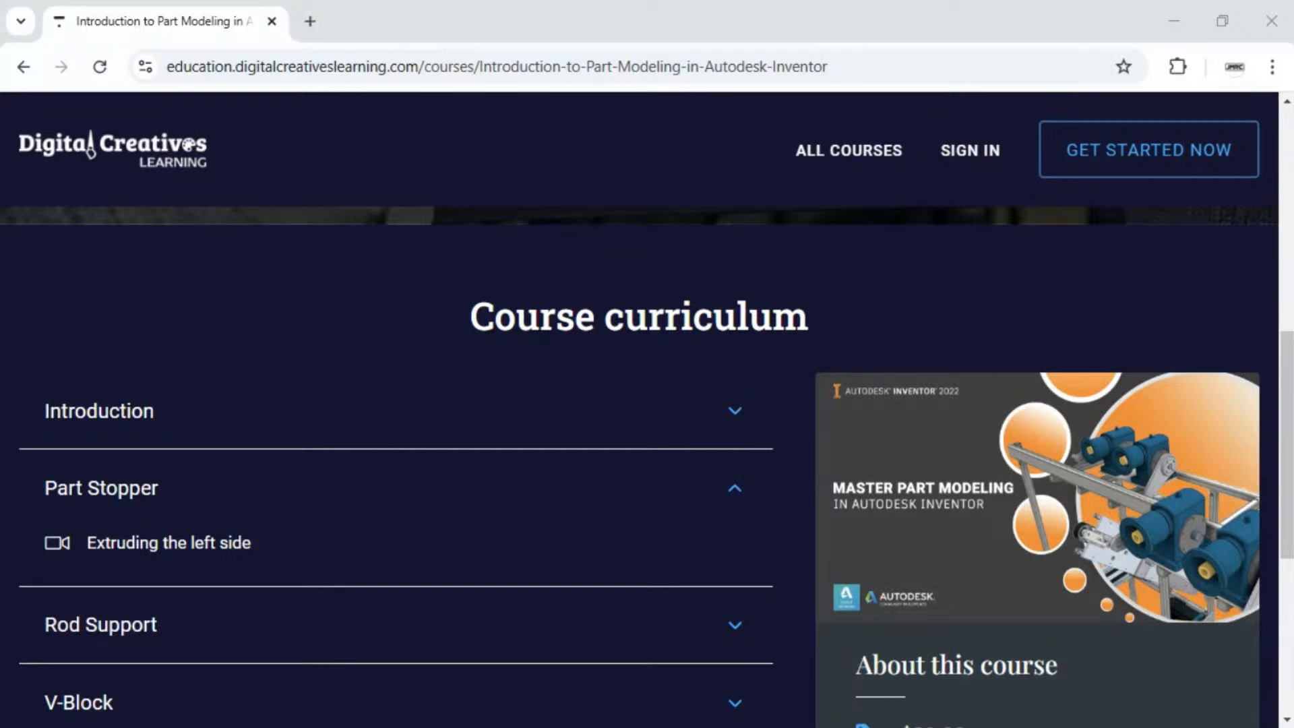
{"action": "scroll", "coordinate": [656, 410], "scroll_direction": "up", "scroll_amount": 15}
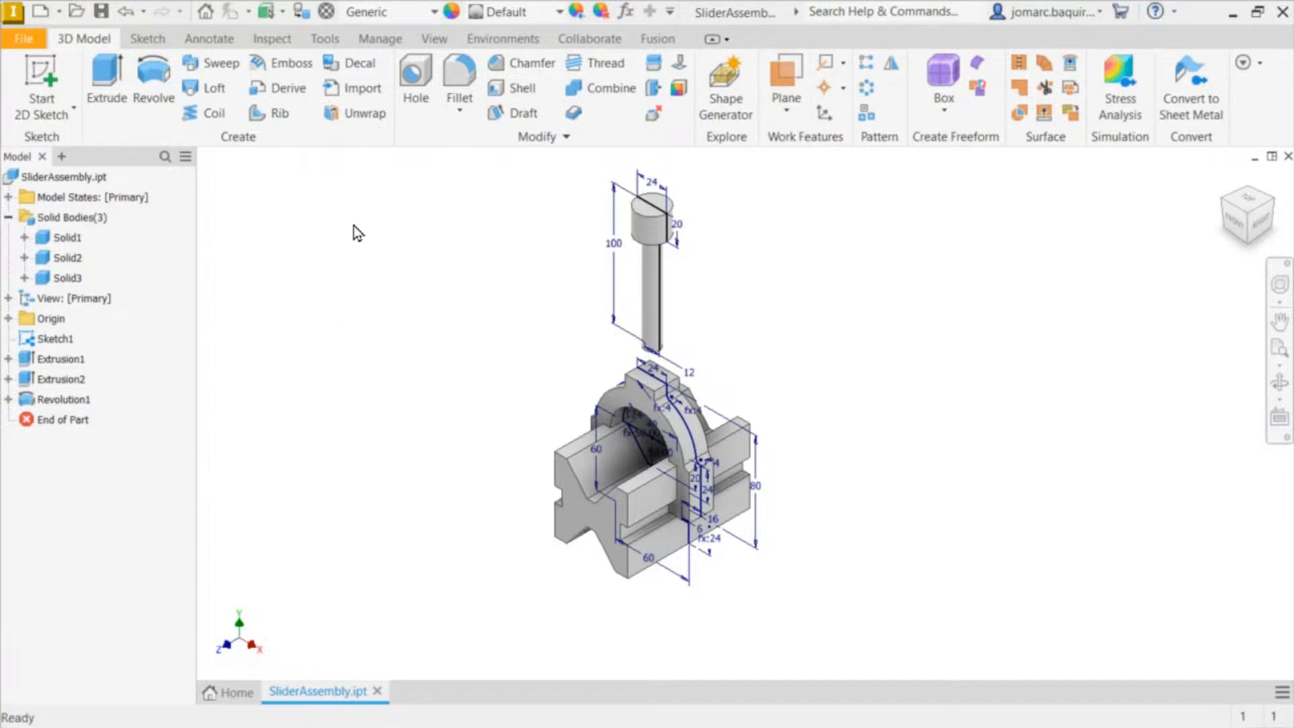
Step: Create a new part in Inventor from the metric template Standard (mm).ipt
{"action": "key", "text": "ctrl+n"}
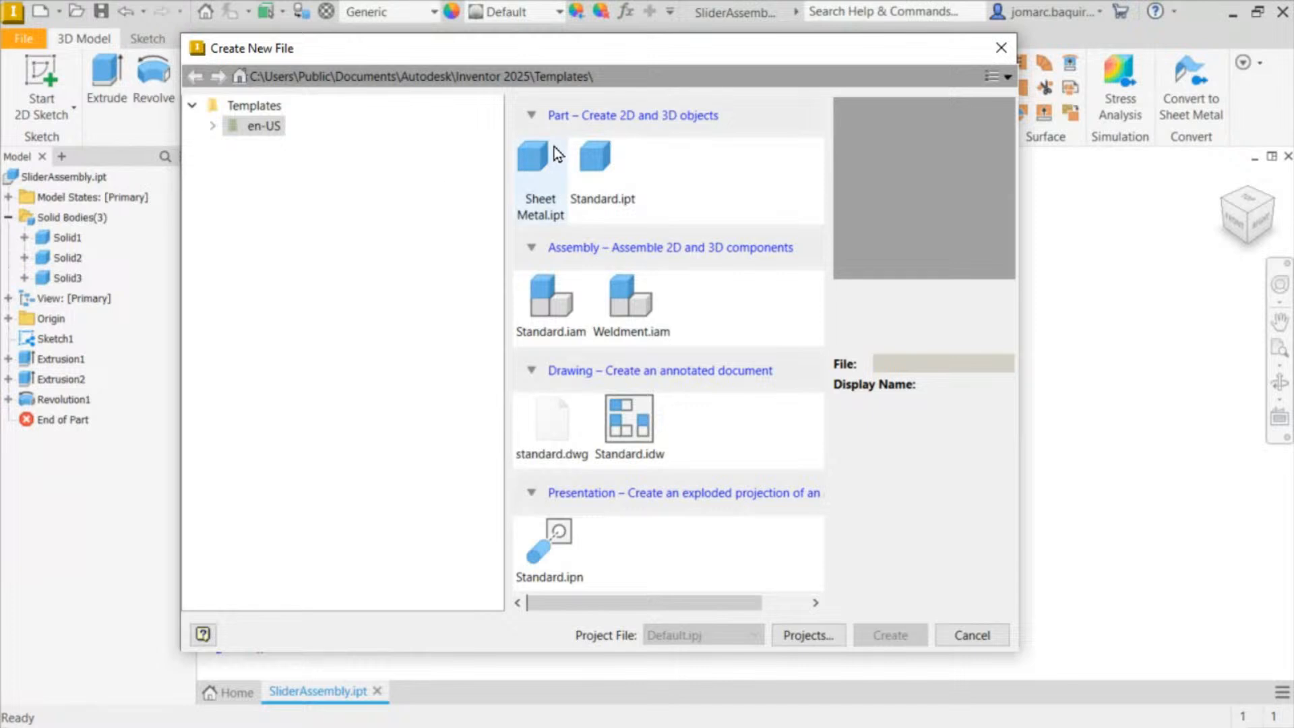
{"action": "left_click", "coordinate": [212, 127]}
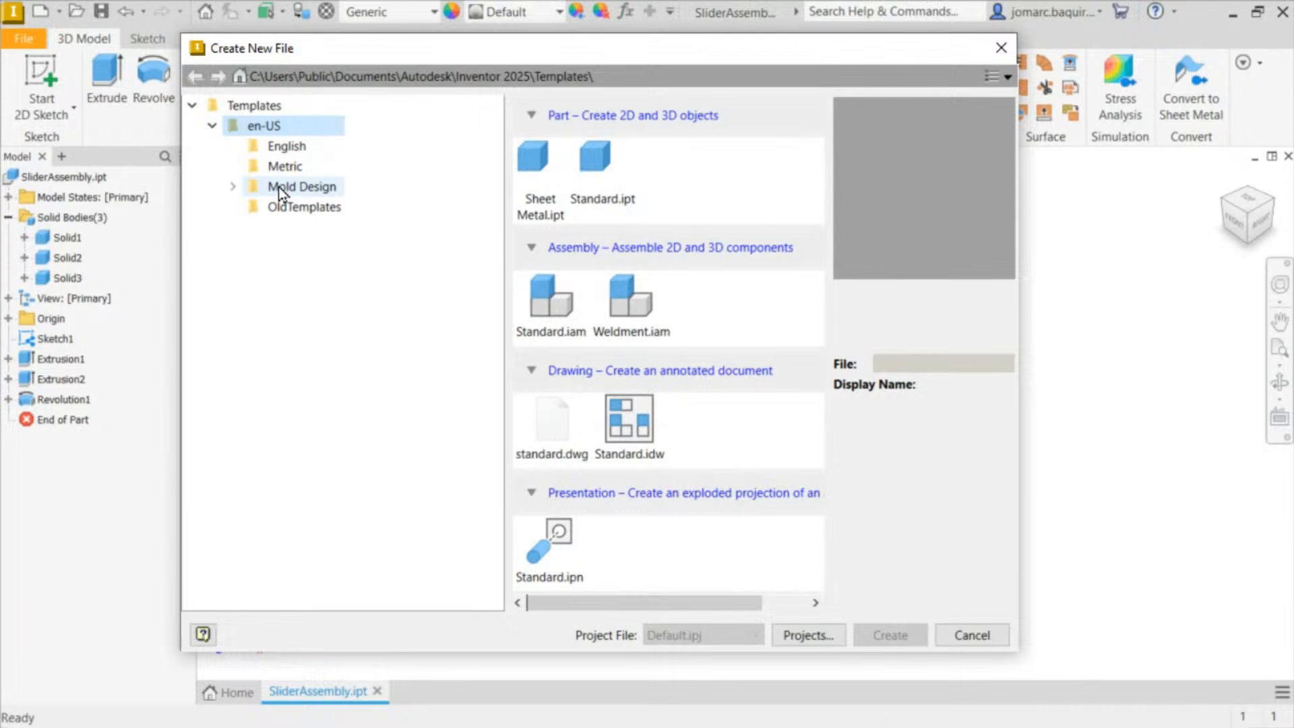
{"action": "left_click", "coordinate": [258, 167]}
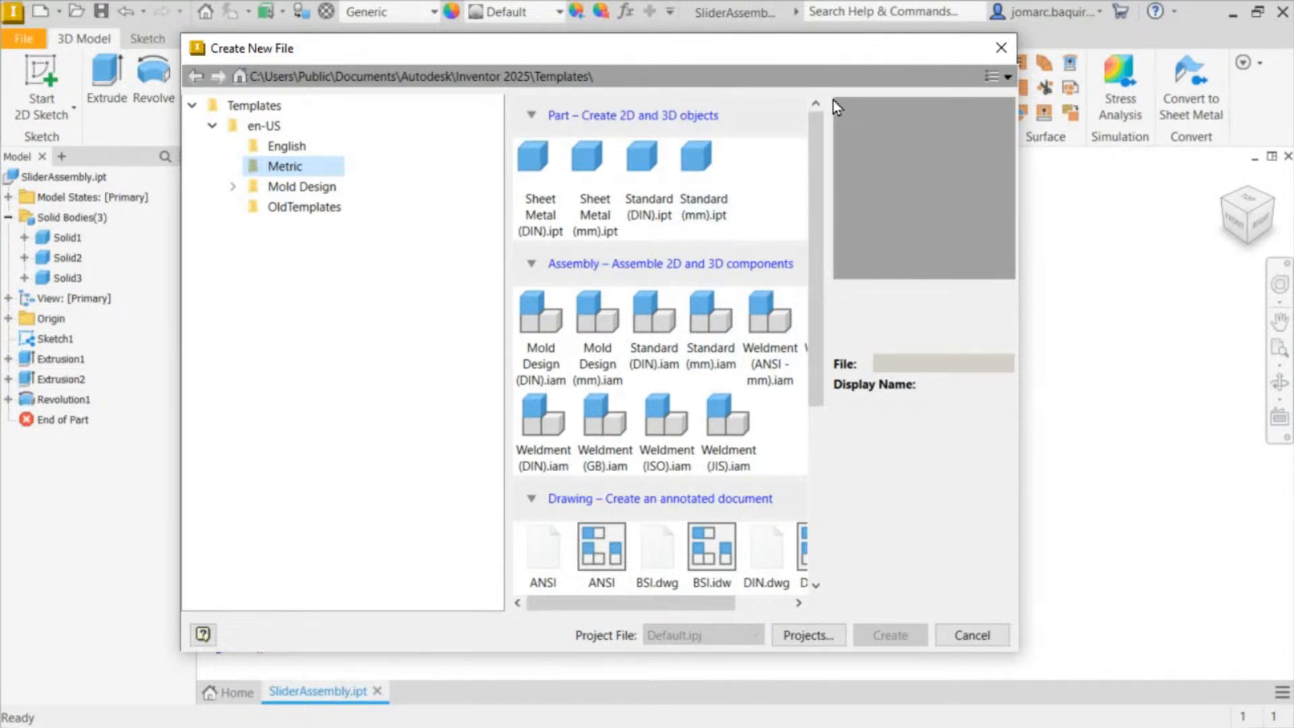
{"action": "left_click", "coordinate": [693, 183]}
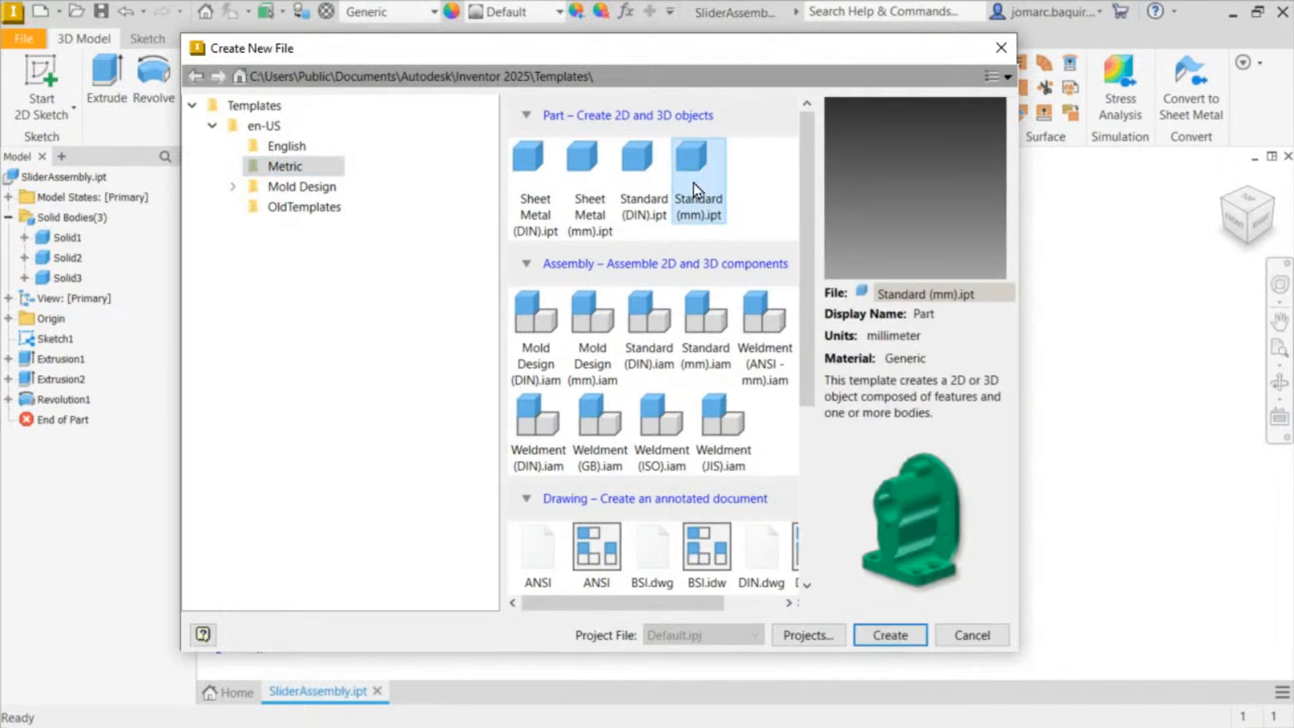
{"action": "double_click", "coordinate": [696, 181]}
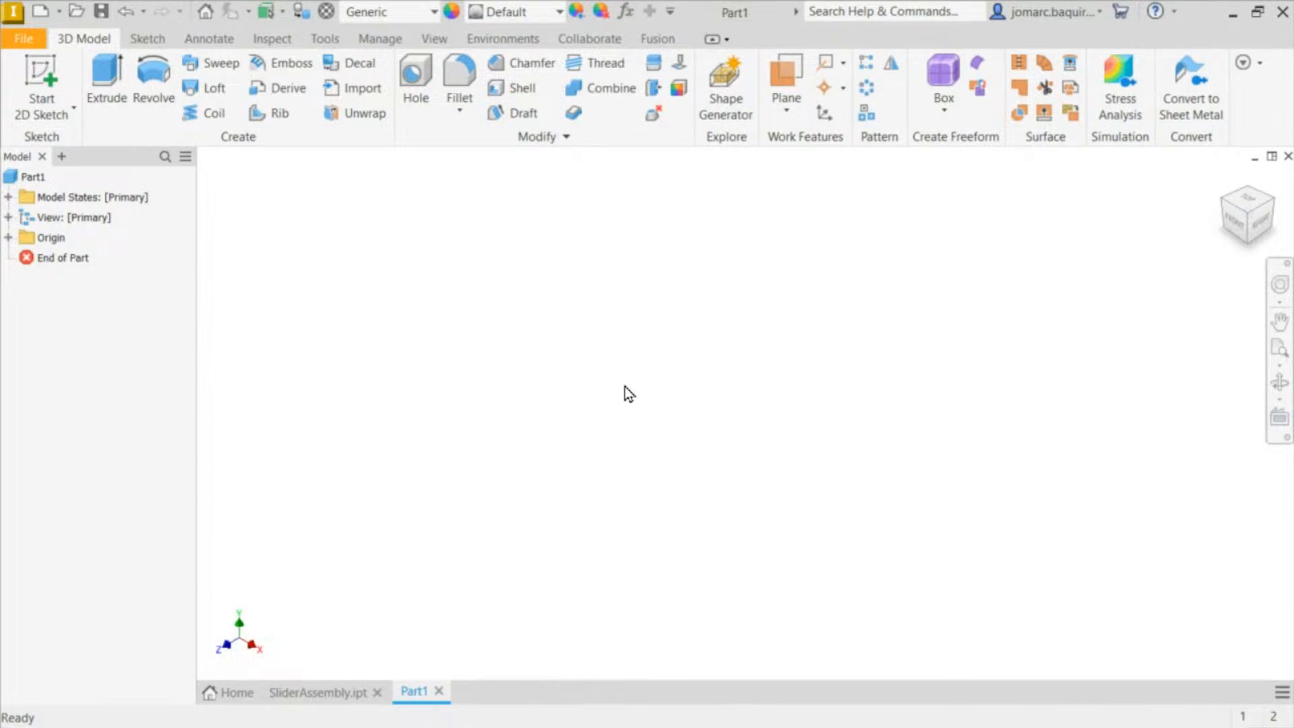
Step: Start a 2D sketch on the XY plane of the new part
{"action": "key", "text": "s"}
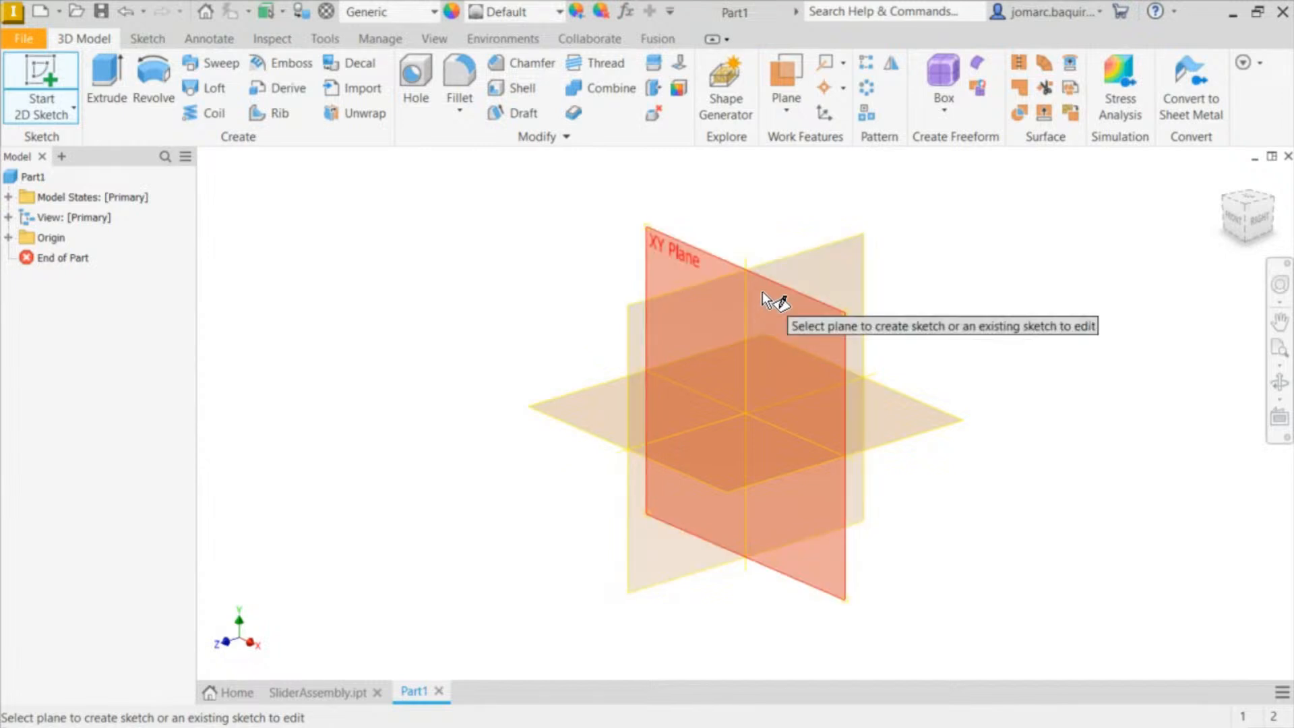
{"action": "mouse_move", "coordinate": [786, 321]}
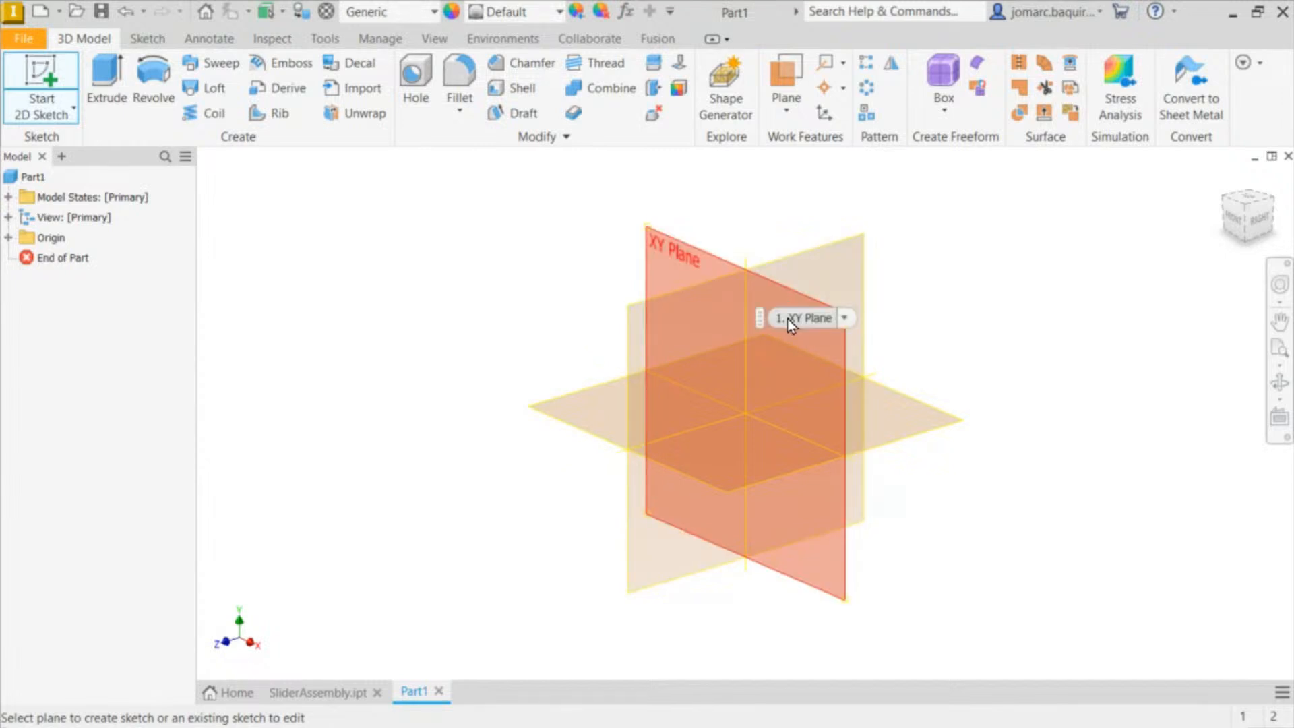
{"action": "left_click", "coordinate": [678, 252]}
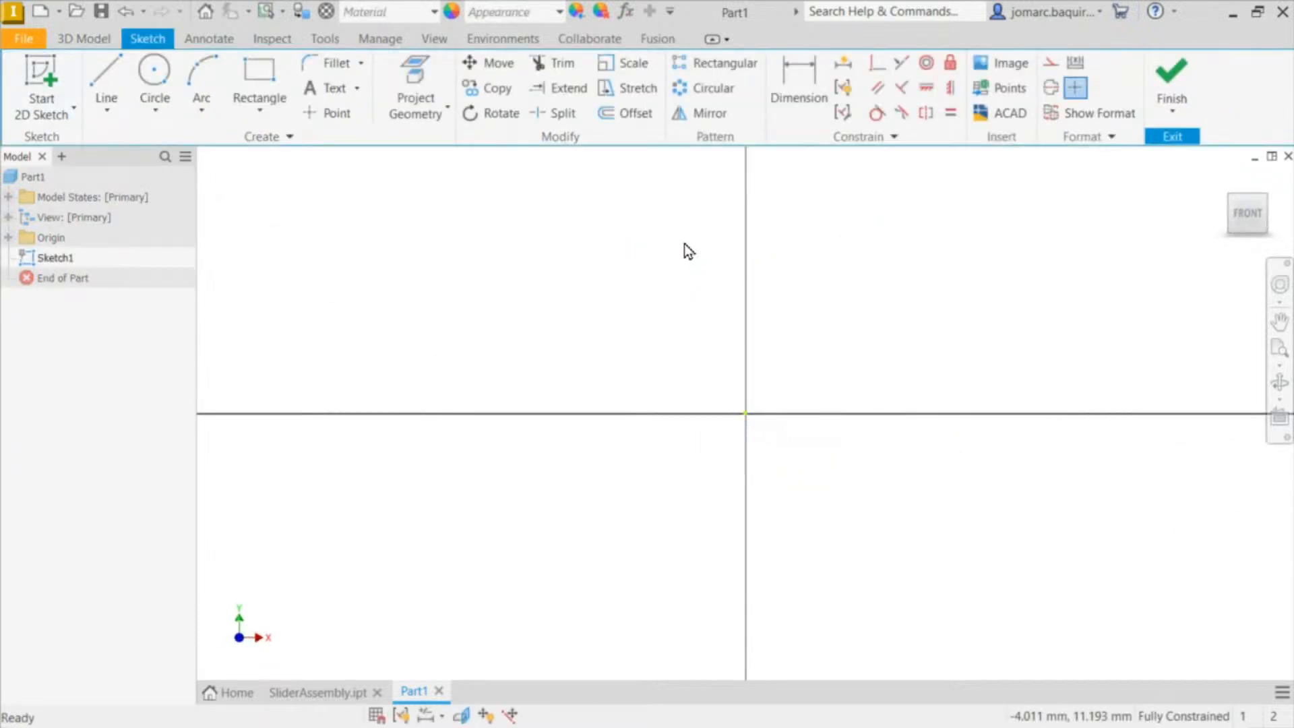
{"action": "scroll", "coordinate": [553, 244], "scroll_direction": "up", "scroll_amount": 3}
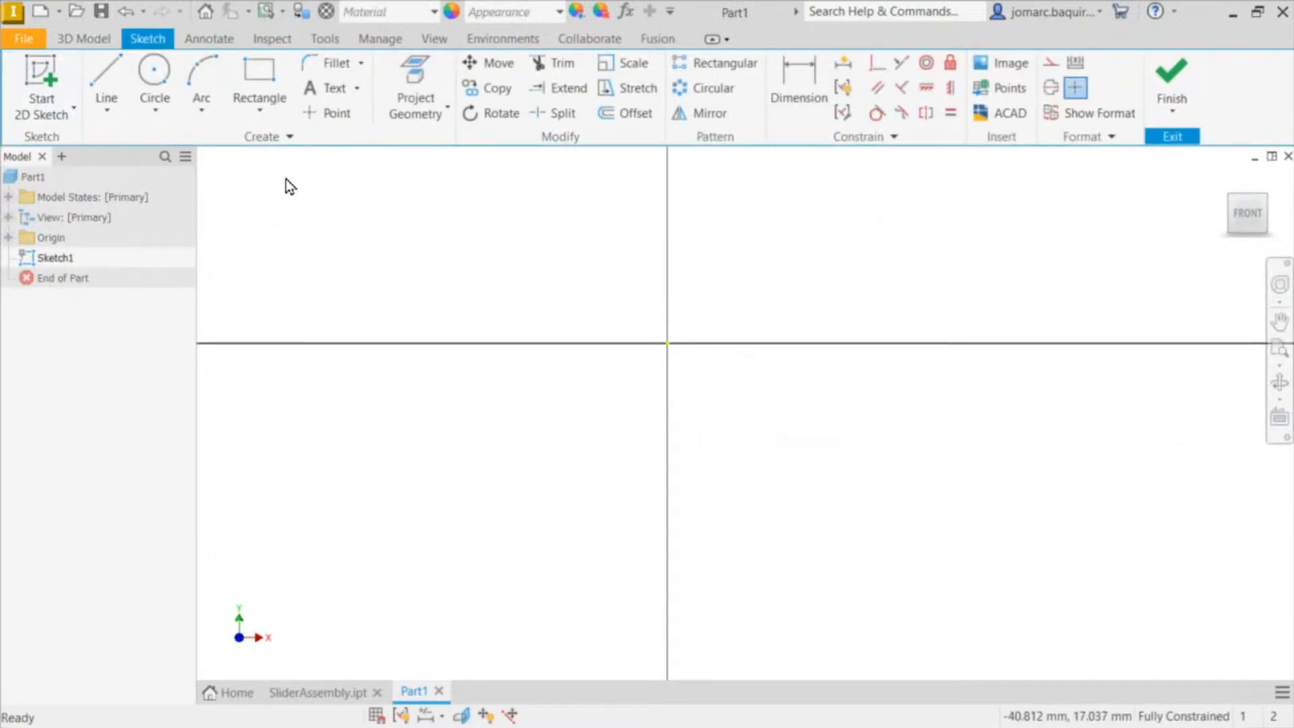
Step: Draw a two-point center rectangle centred on the sketch origin and stretch it to about 72.5 mm wide
{"action": "left_click", "coordinate": [265, 123]}
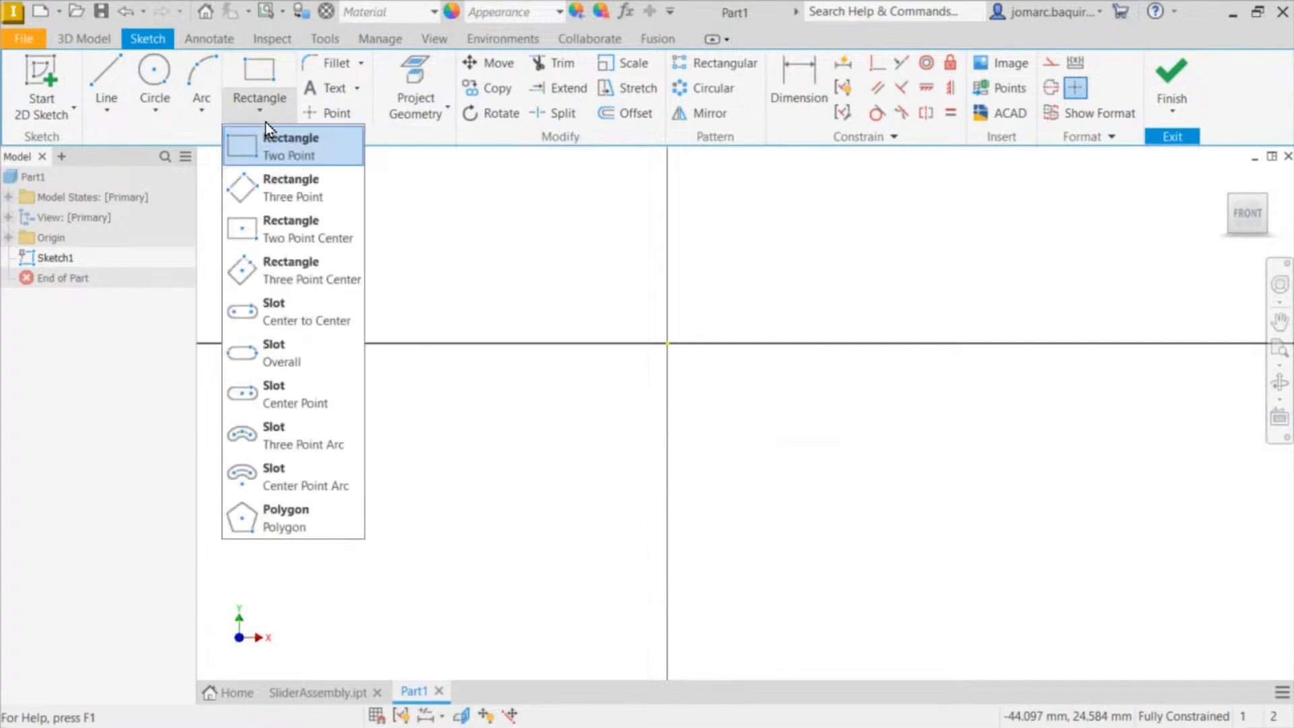
{"action": "left_click", "coordinate": [301, 243]}
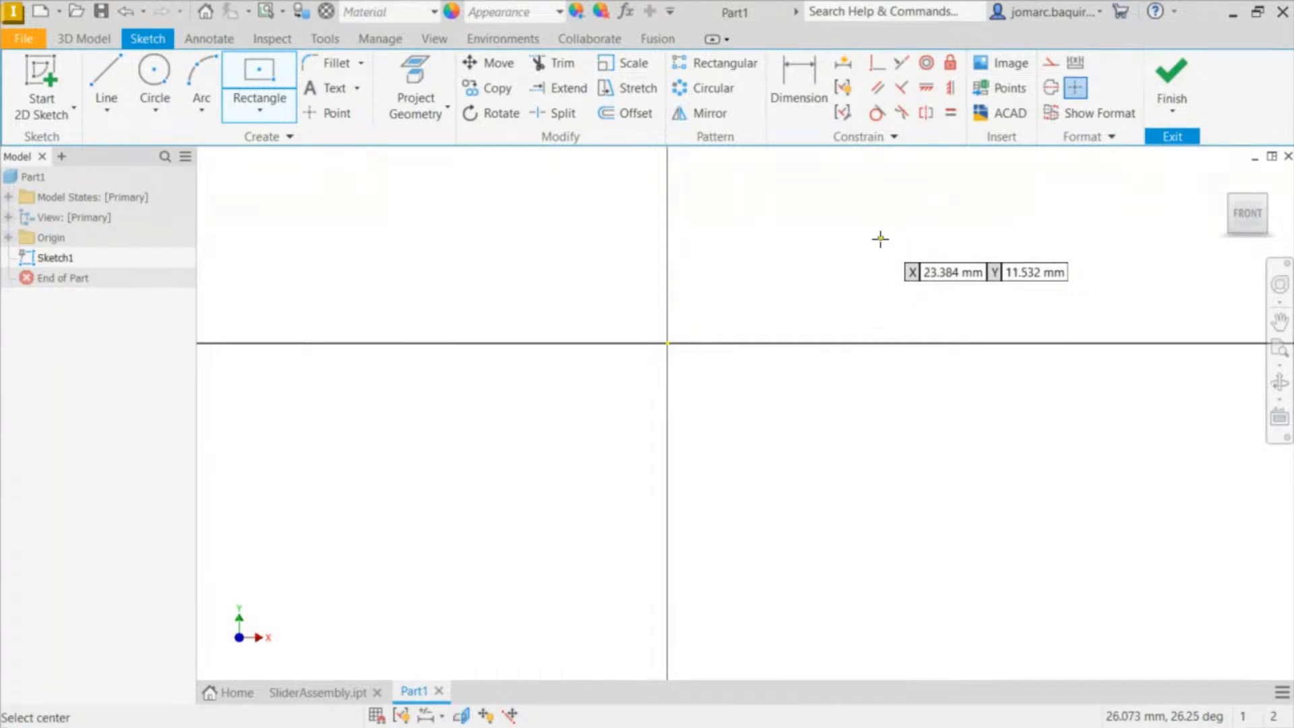
{"action": "left_click", "coordinate": [667, 343]}
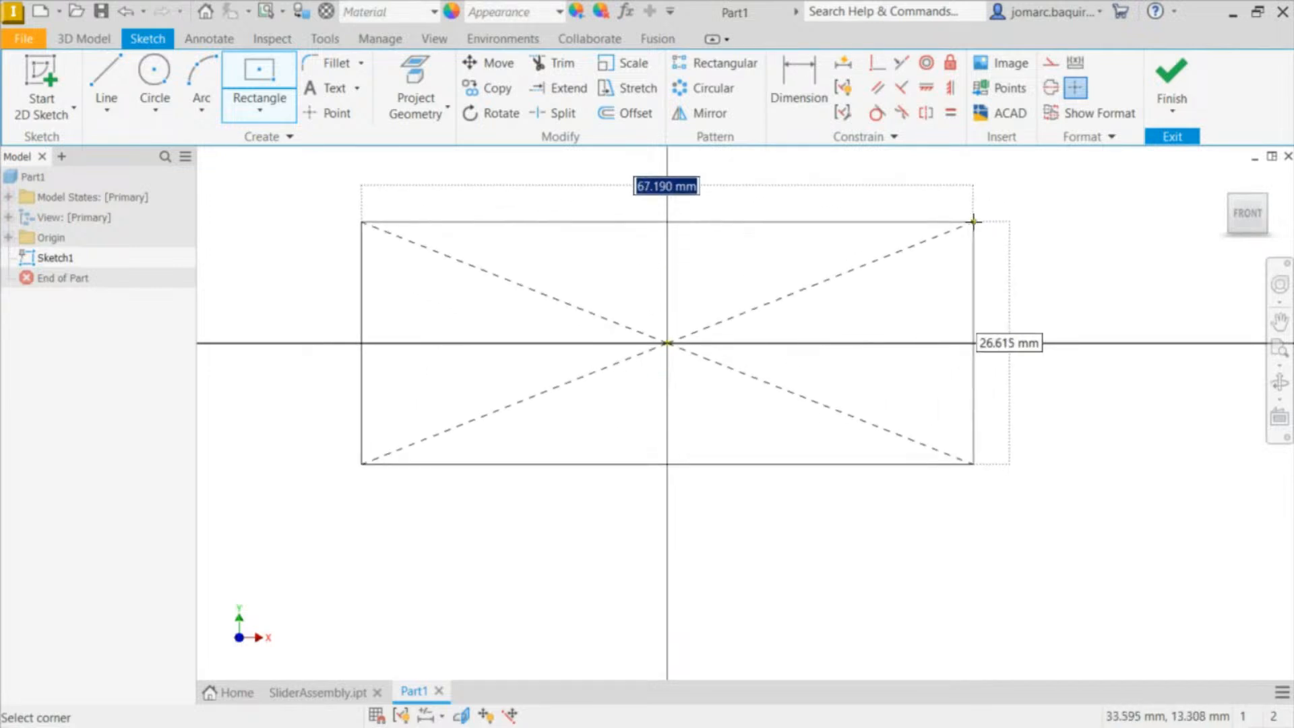
{"action": "left_click", "coordinate": [973, 221]}
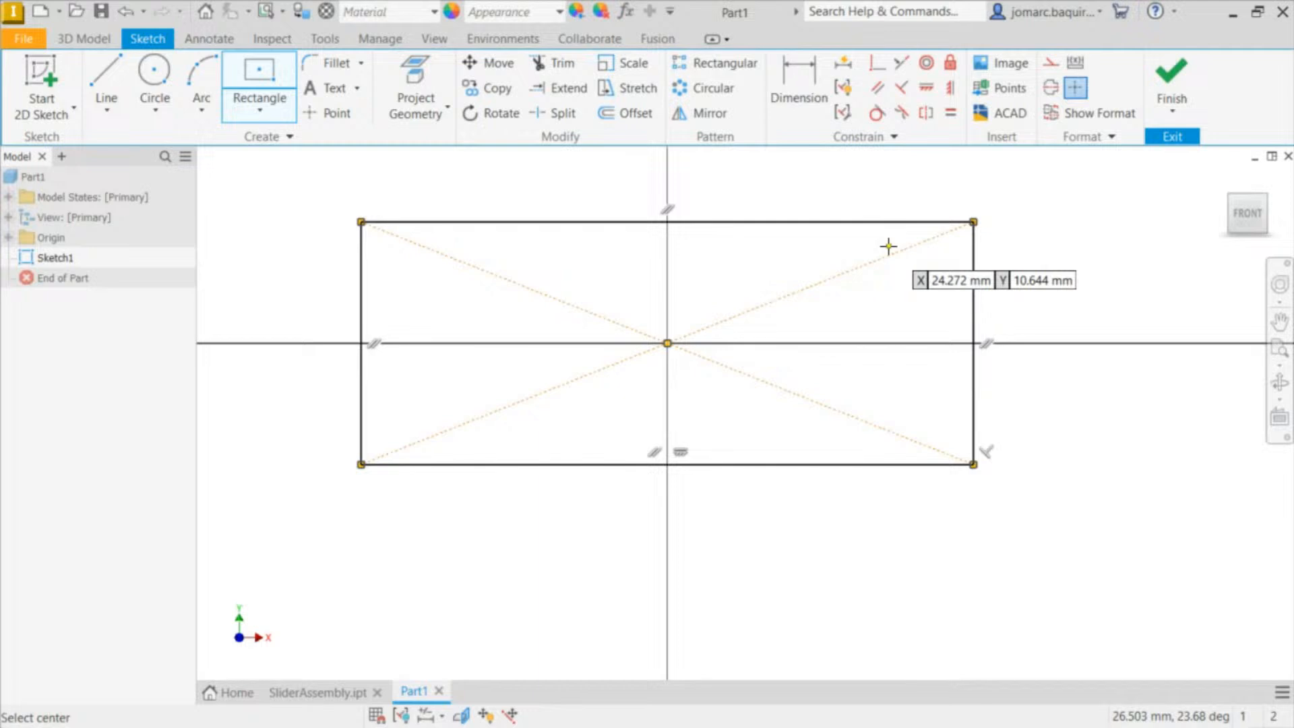
{"action": "middle_click_drag", "start_coordinate": [1009, 260], "coordinate": [985, 301]}
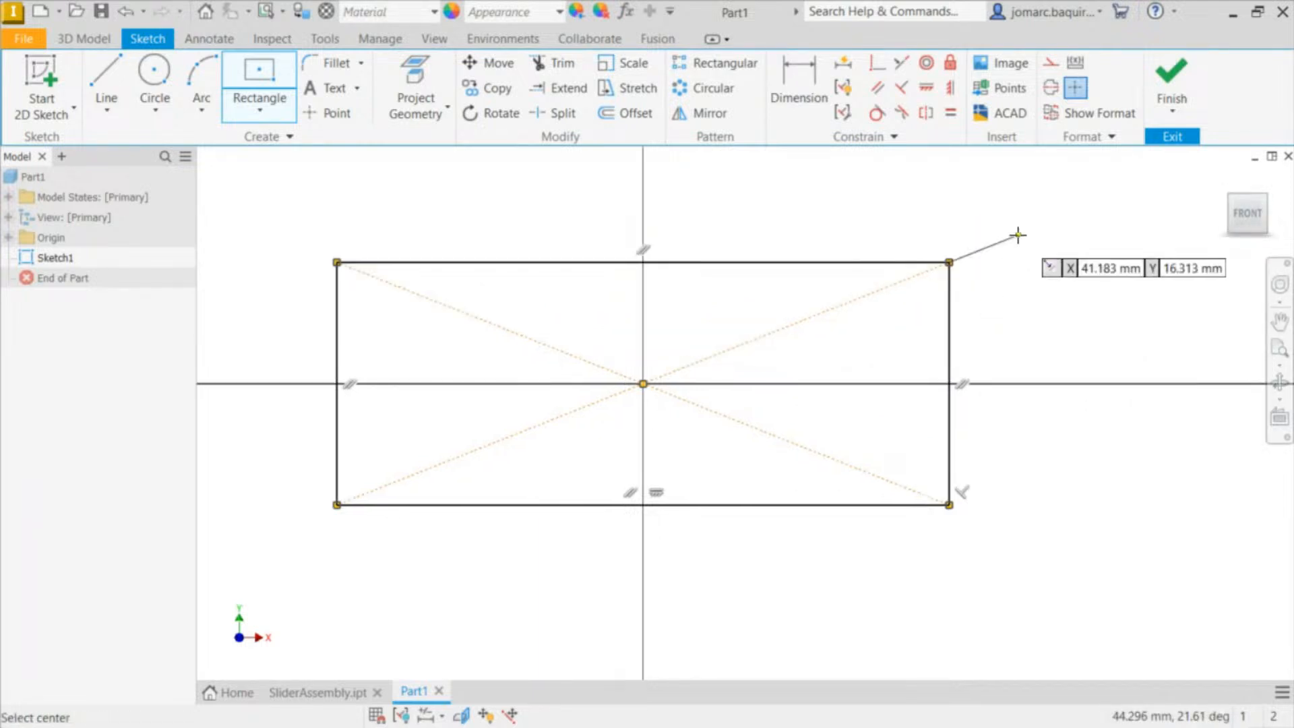
{"action": "key", "text": "Escape"}
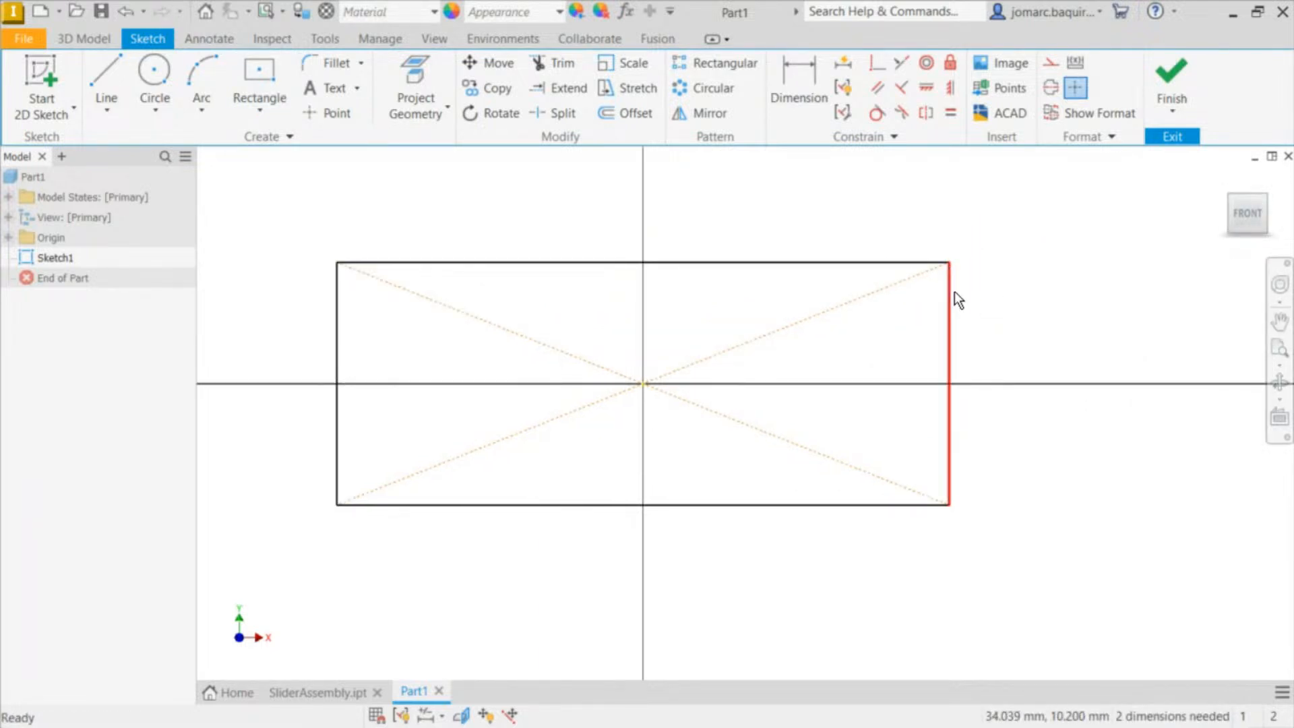
{"action": "left_click_drag", "start_coordinate": [955, 292], "coordinate": [974, 254]}
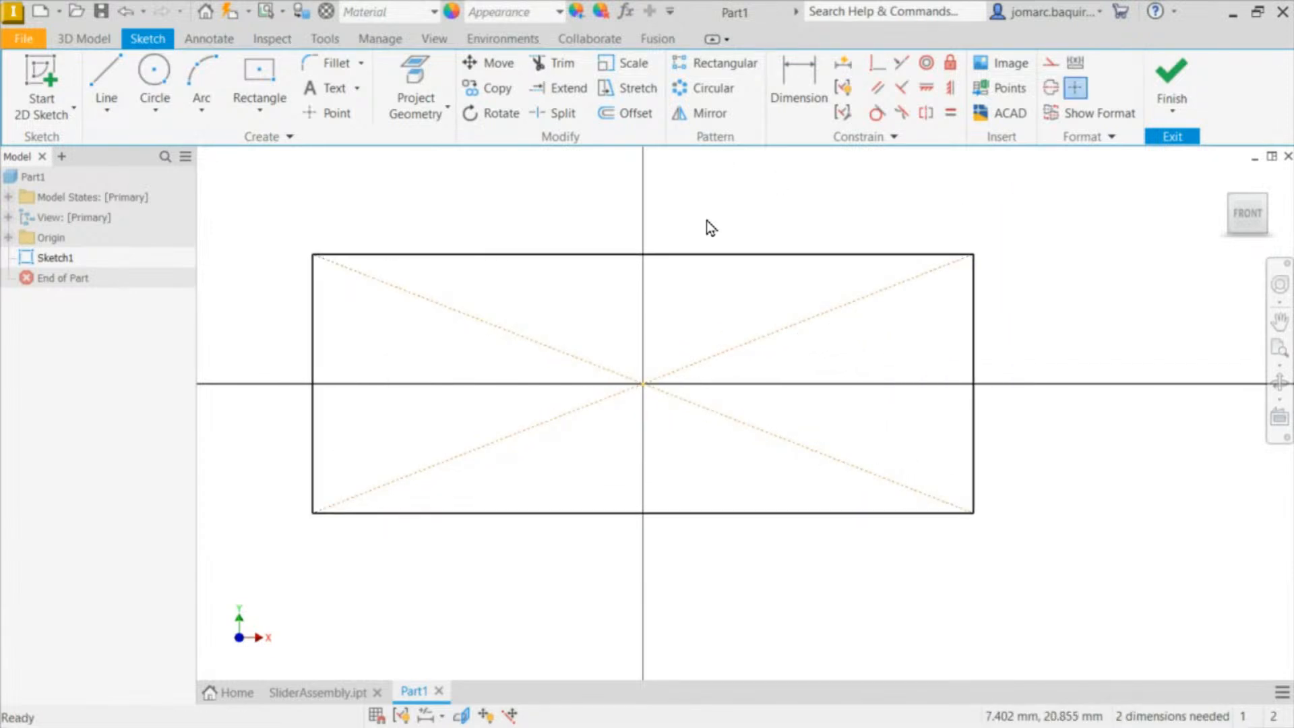
Step: Dimension the rectangle's width between its two vertical edges and set it to 120 mm
{"action": "scroll", "coordinate": [721, 289], "scroll_direction": "down", "scroll_amount": 4}
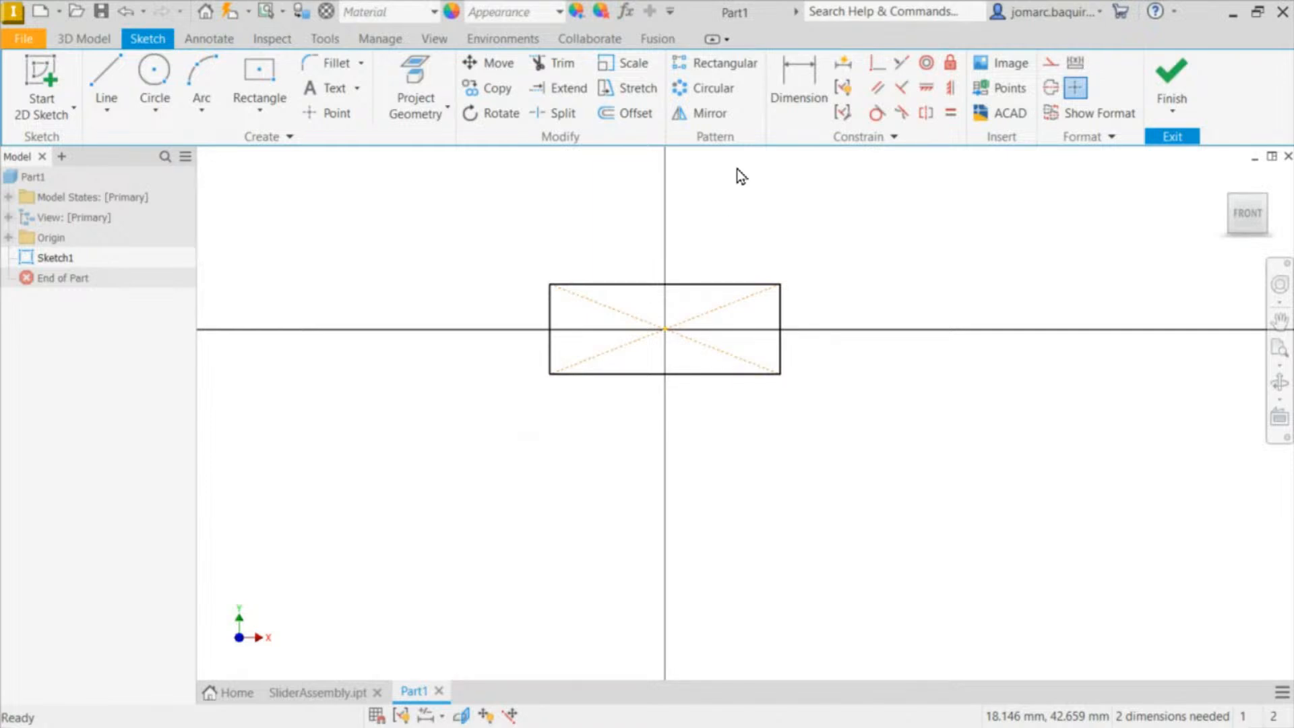
{"action": "left_click", "coordinate": [806, 70]}
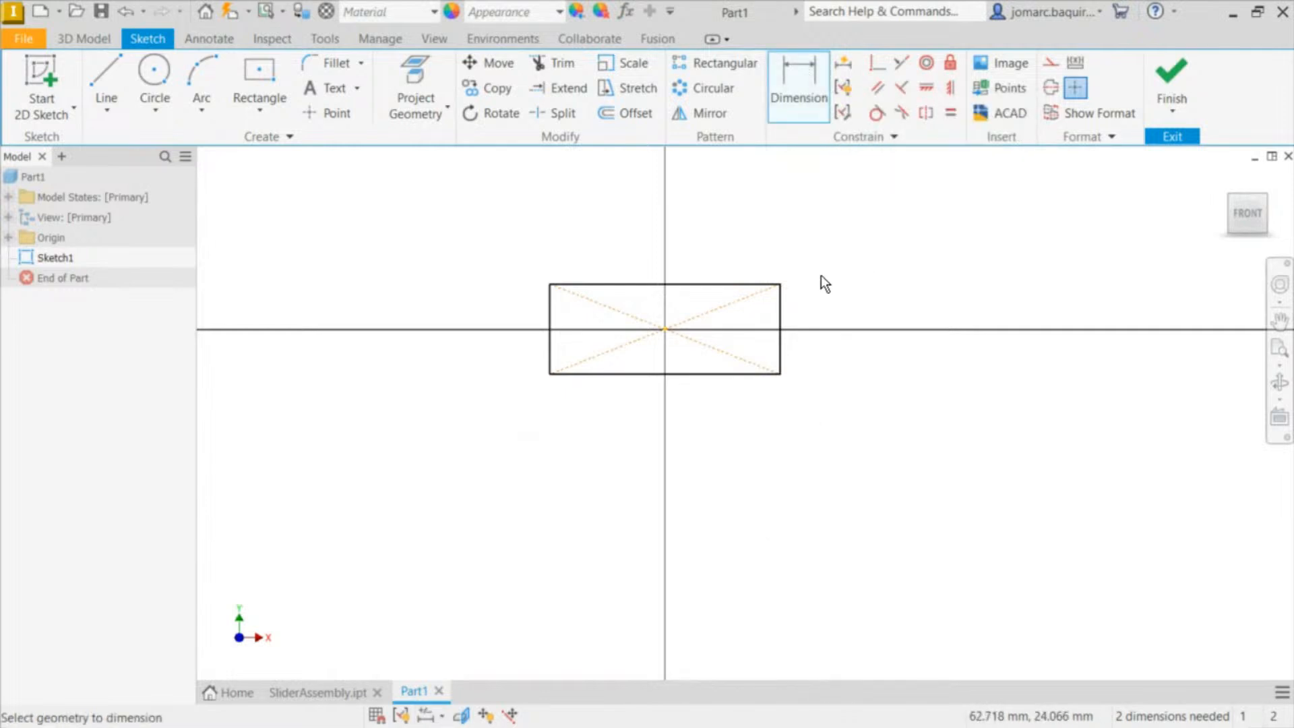
{"action": "scroll", "coordinate": [738, 298], "scroll_direction": "up", "scroll_amount": 3}
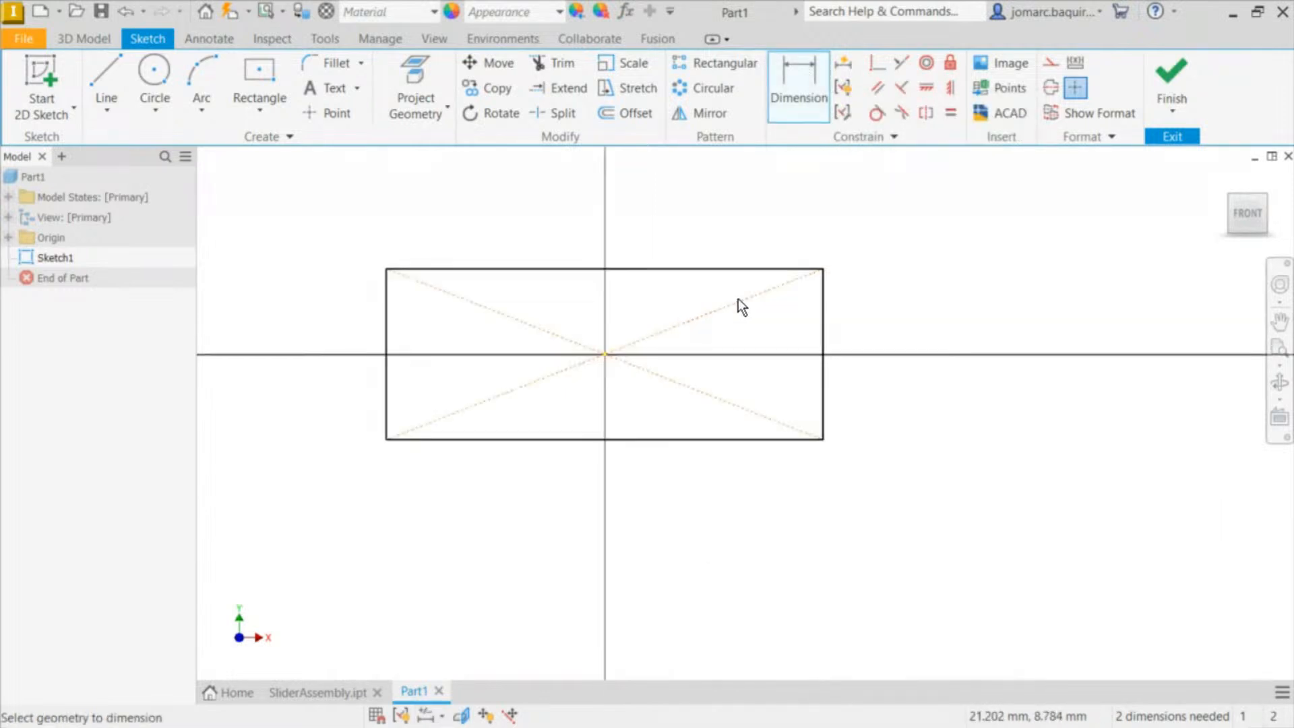
{"action": "left_click", "coordinate": [826, 313]}
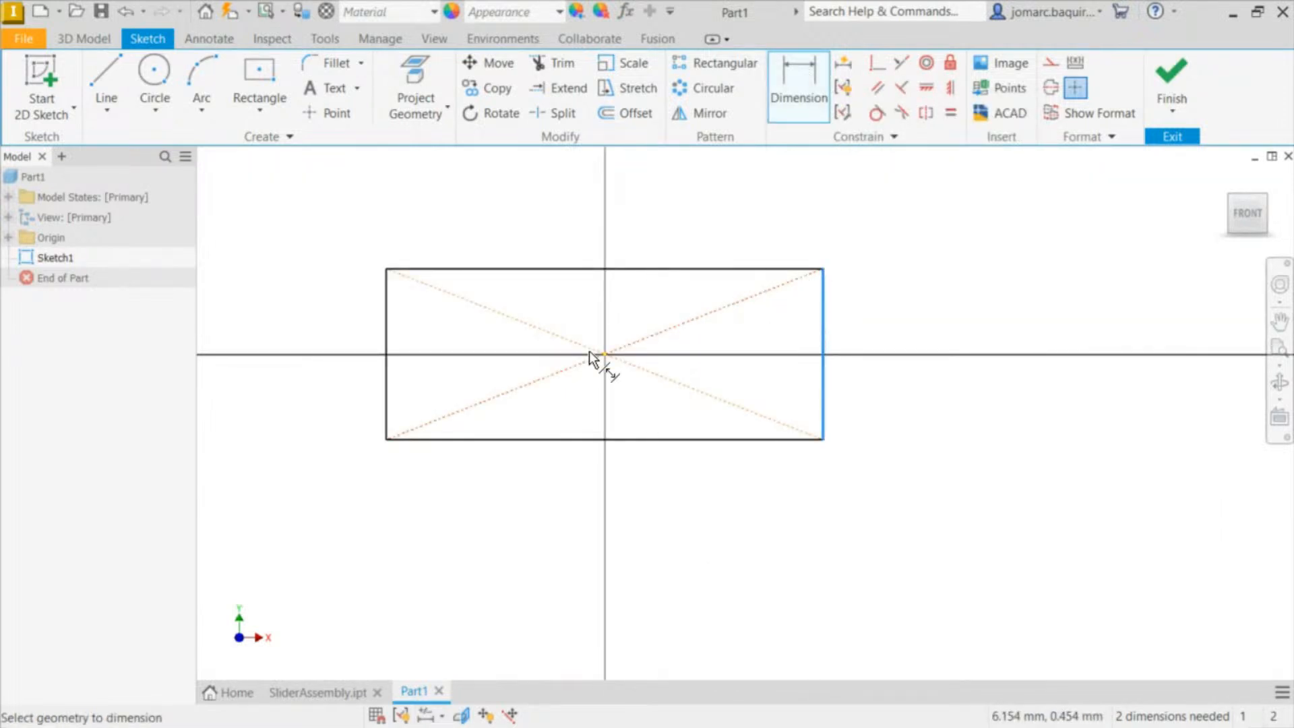
{"action": "left_click", "coordinate": [389, 335]}
{"action": "left_click", "coordinate": [622, 514]}
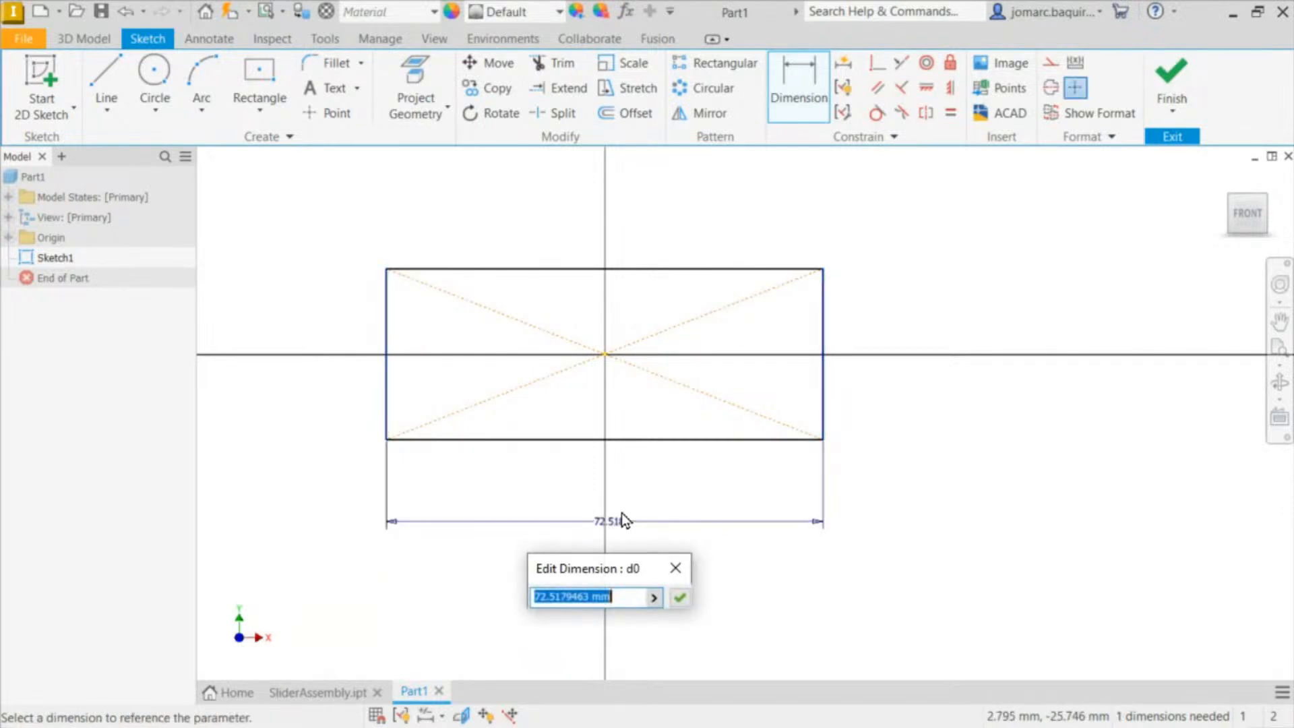
{"action": "type", "text": "120"}
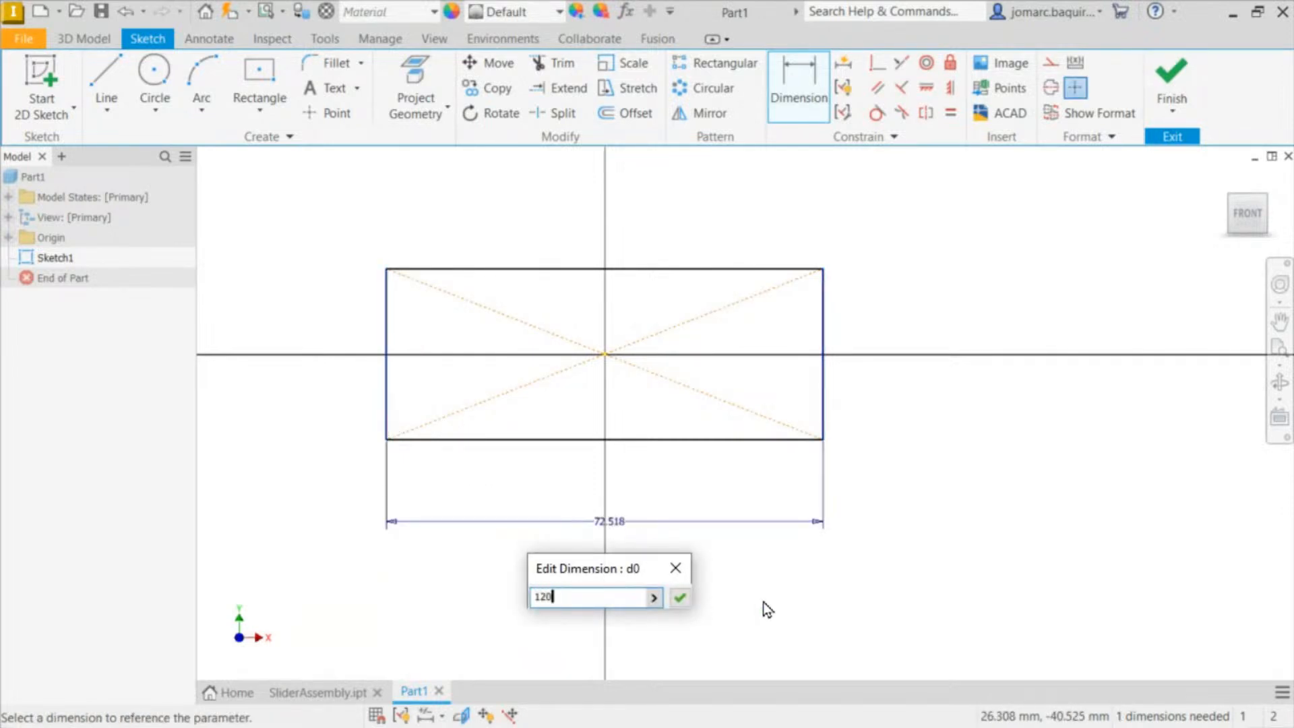
{"action": "key", "text": "Return"}
Step: Dimension the rectangle's height between its two horizontal edges and set it to 40 mm
{"action": "scroll", "coordinate": [908, 230], "scroll_direction": "down", "scroll_amount": 5}
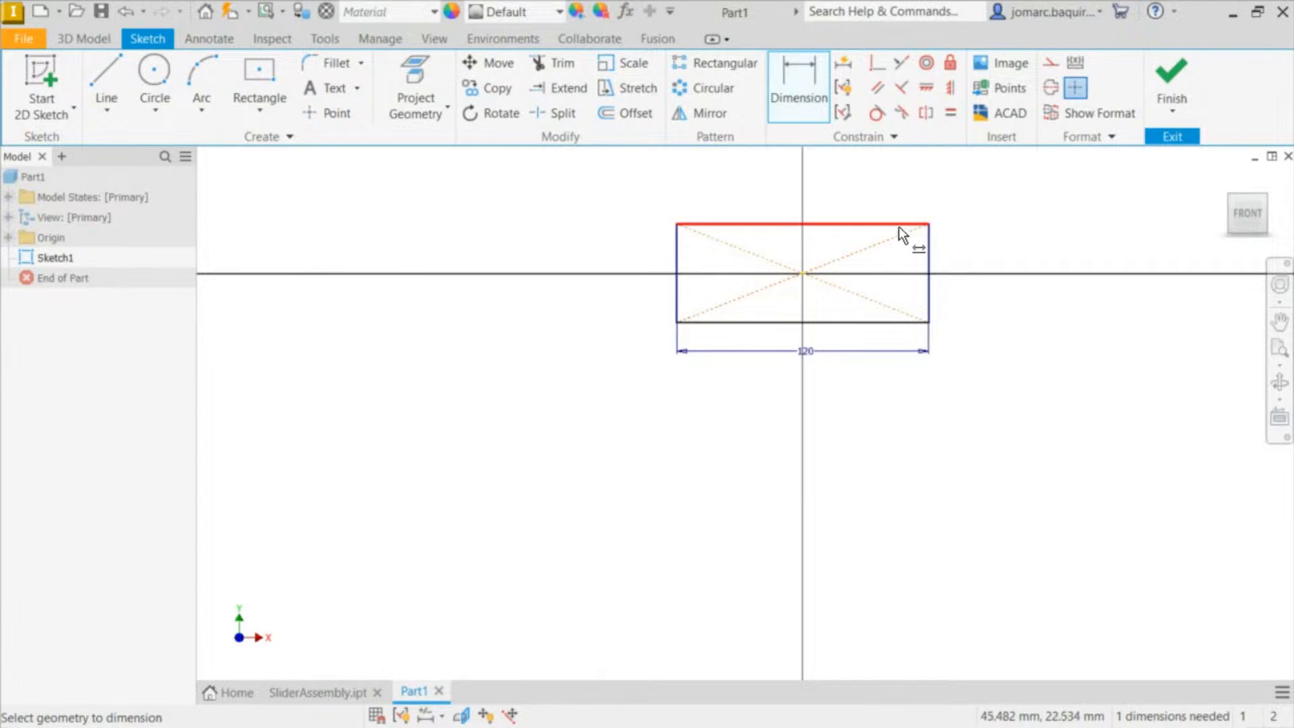
{"action": "left_click", "coordinate": [900, 225]}
{"action": "left_click", "coordinate": [880, 322]}
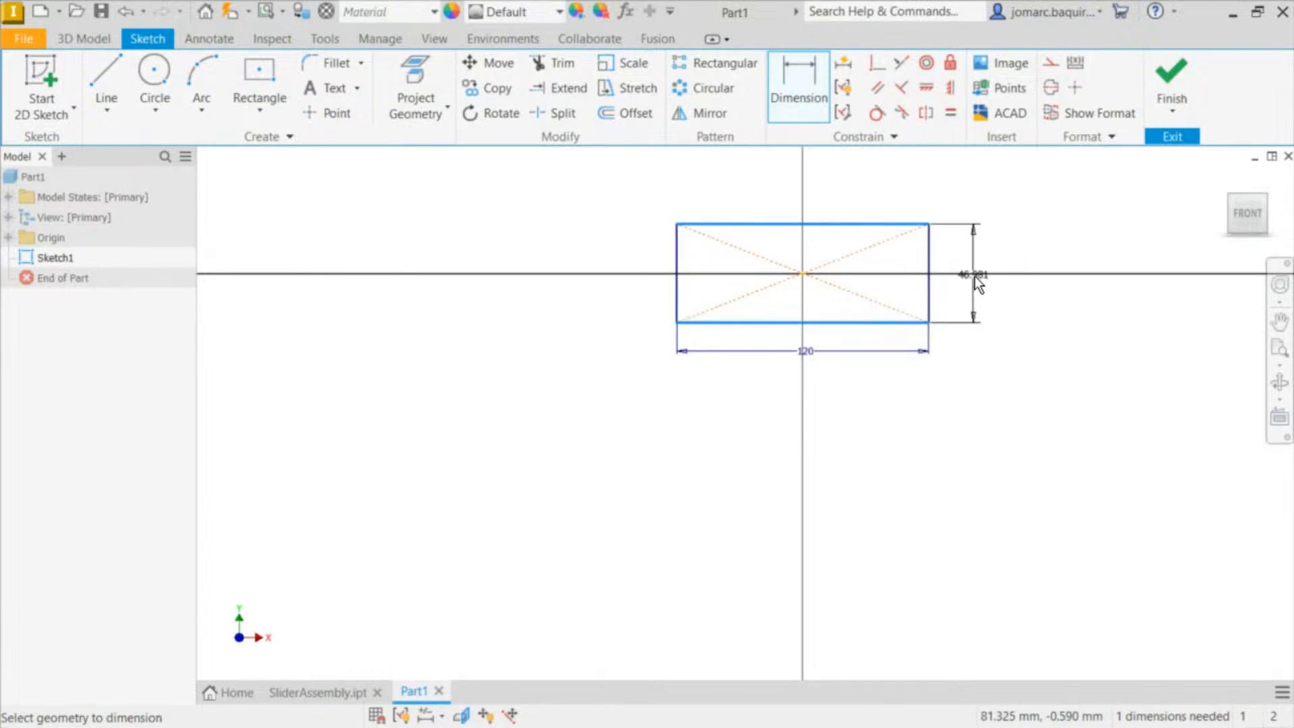
{"action": "left_click", "coordinate": [975, 276]}
{"action": "type", "text": "40"}
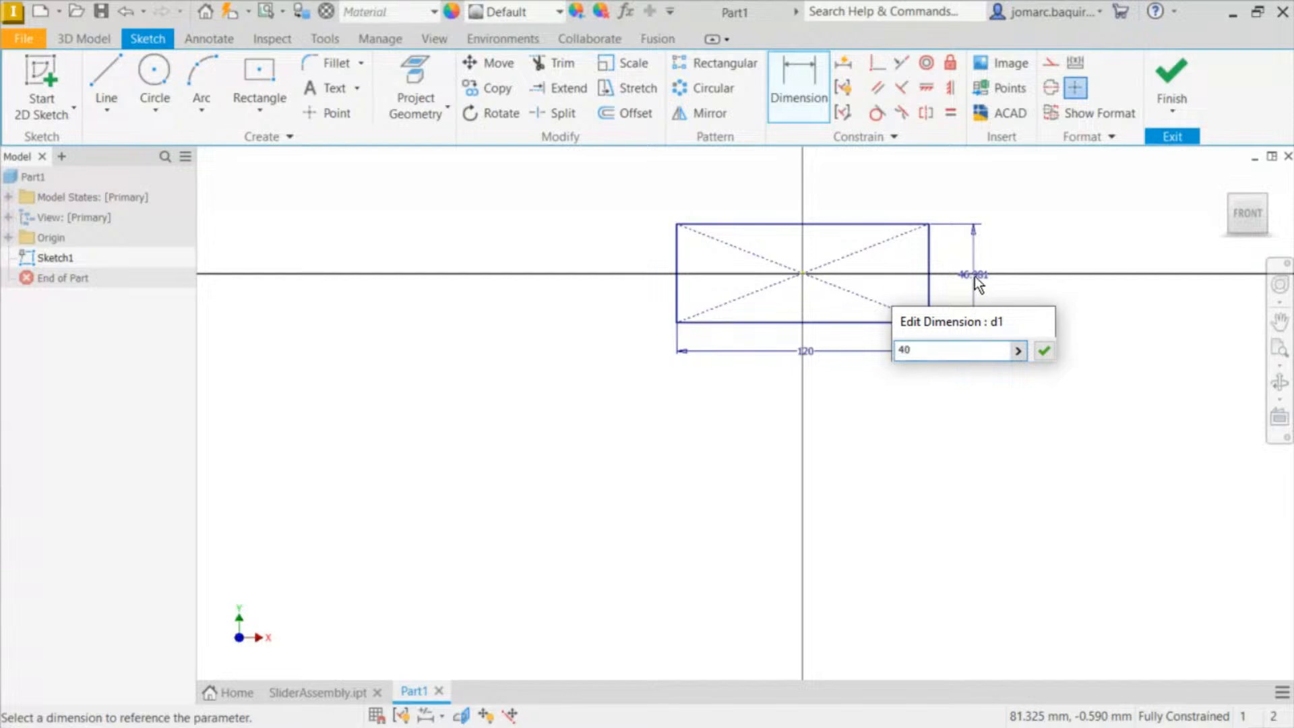
{"action": "key", "text": "Return"}
Step: Draw two separate circles about 21 mm in diameter above the rectangle, one on each side of the vertical axis
{"action": "scroll", "coordinate": [856, 279], "scroll_direction": "up", "scroll_amount": 5}
{"action": "scroll", "coordinate": [747, 334], "scroll_direction": "down", "scroll_amount": 3}
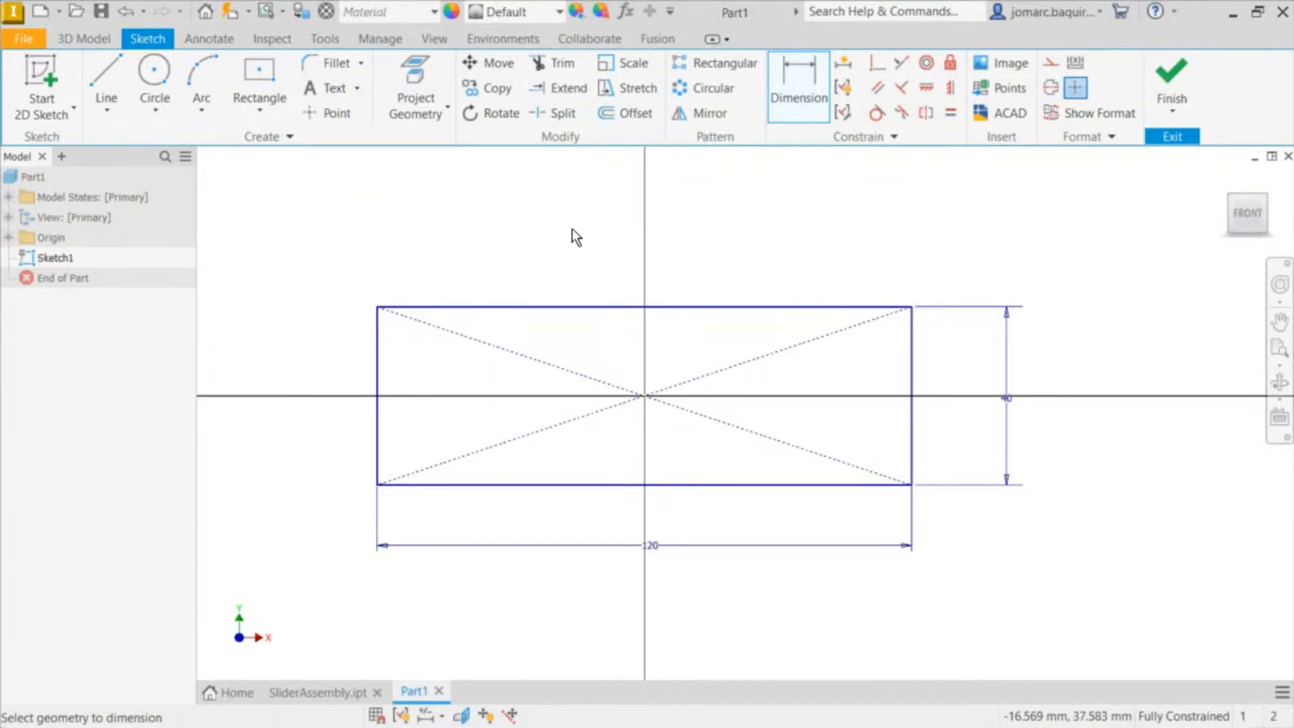
{"action": "scroll", "coordinate": [560, 252], "scroll_direction": "down", "scroll_amount": 5}
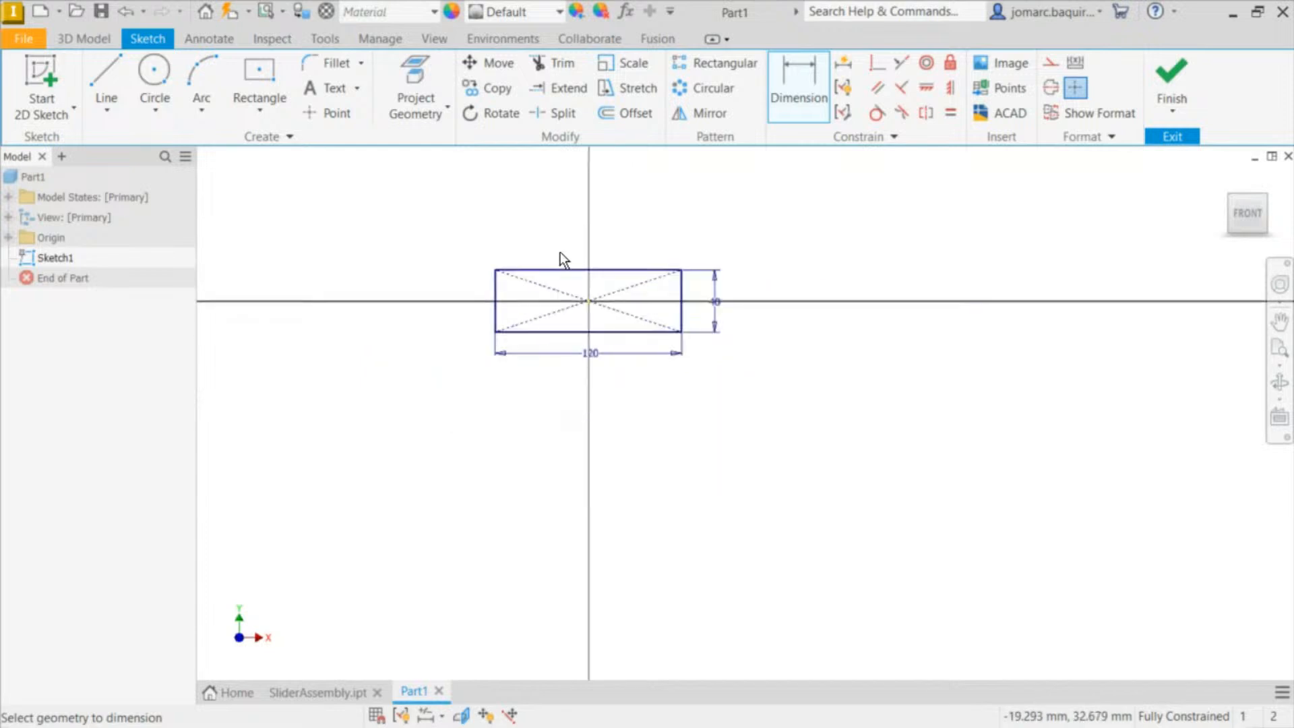
{"action": "middle_click_drag", "start_coordinate": [560, 252], "coordinate": [531, 311]}
{"action": "scroll", "coordinate": [529, 403], "scroll_direction": "up", "scroll_amount": 3}
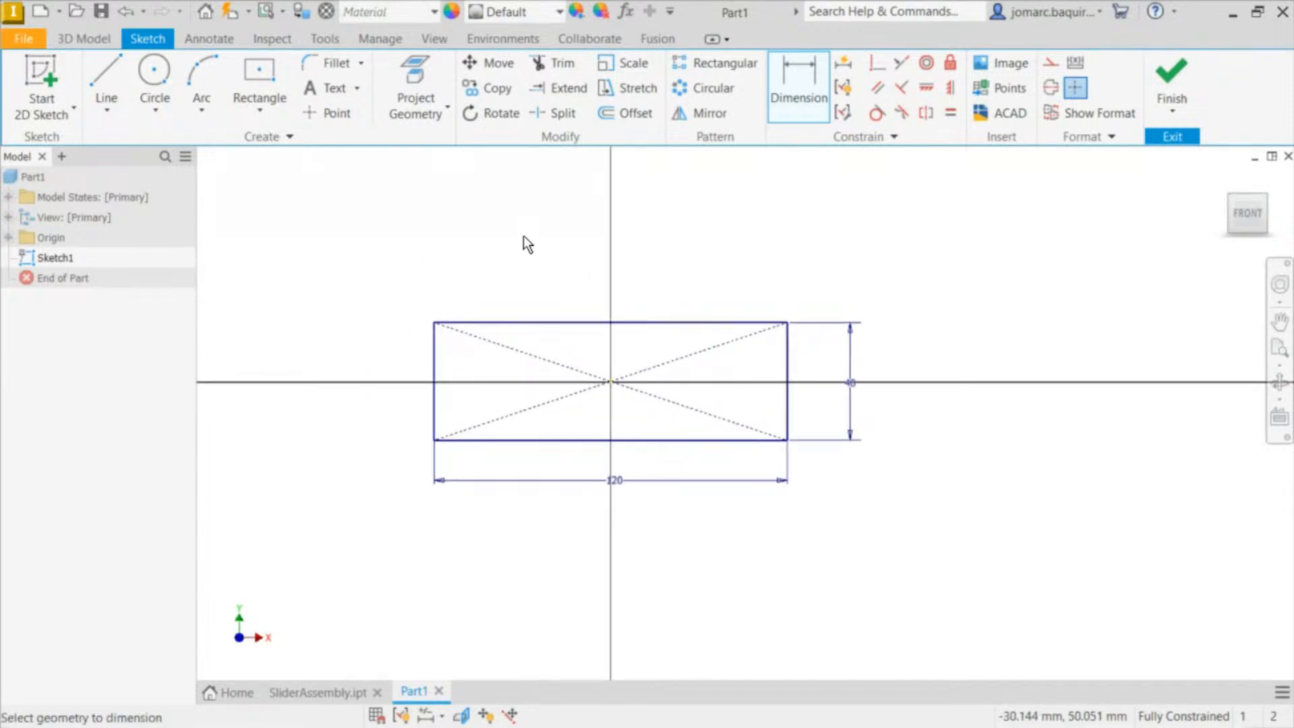
{"action": "key", "text": "c"}
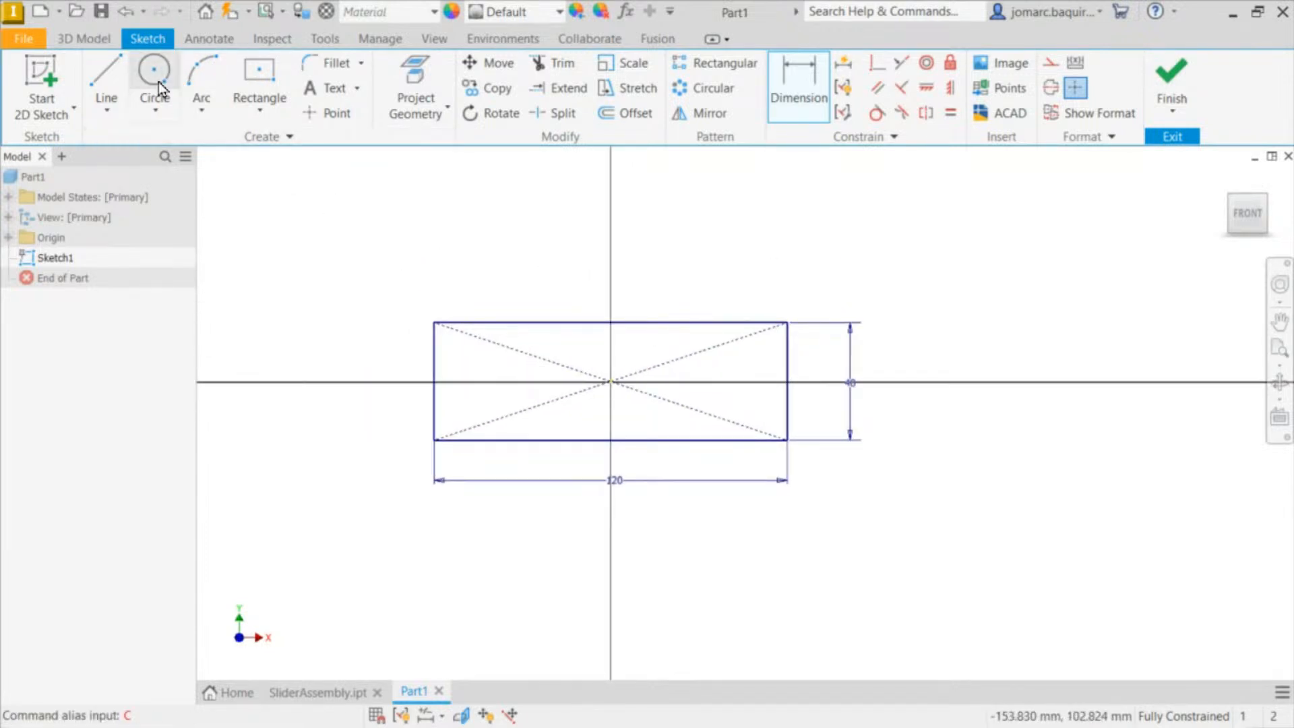
{"action": "key", "text": "Return"}
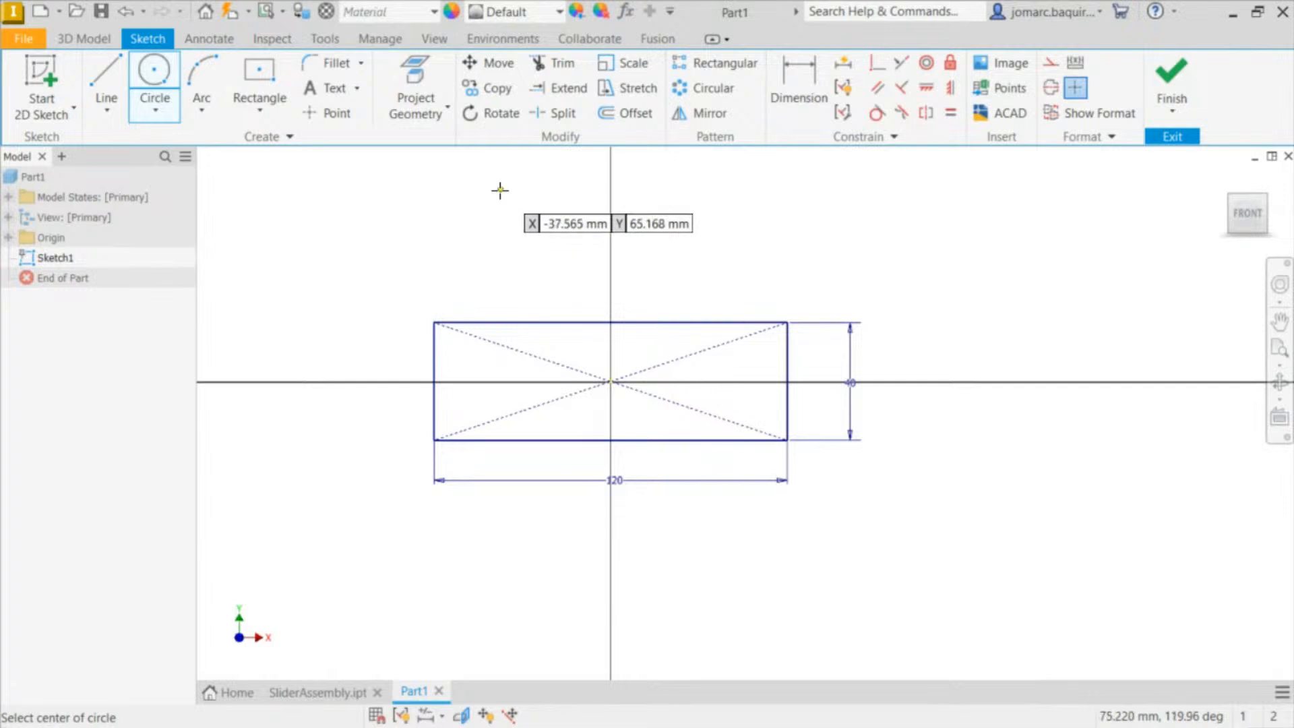
{"action": "left_click", "coordinate": [488, 188]}
{"action": "left_click", "coordinate": [515, 204]}
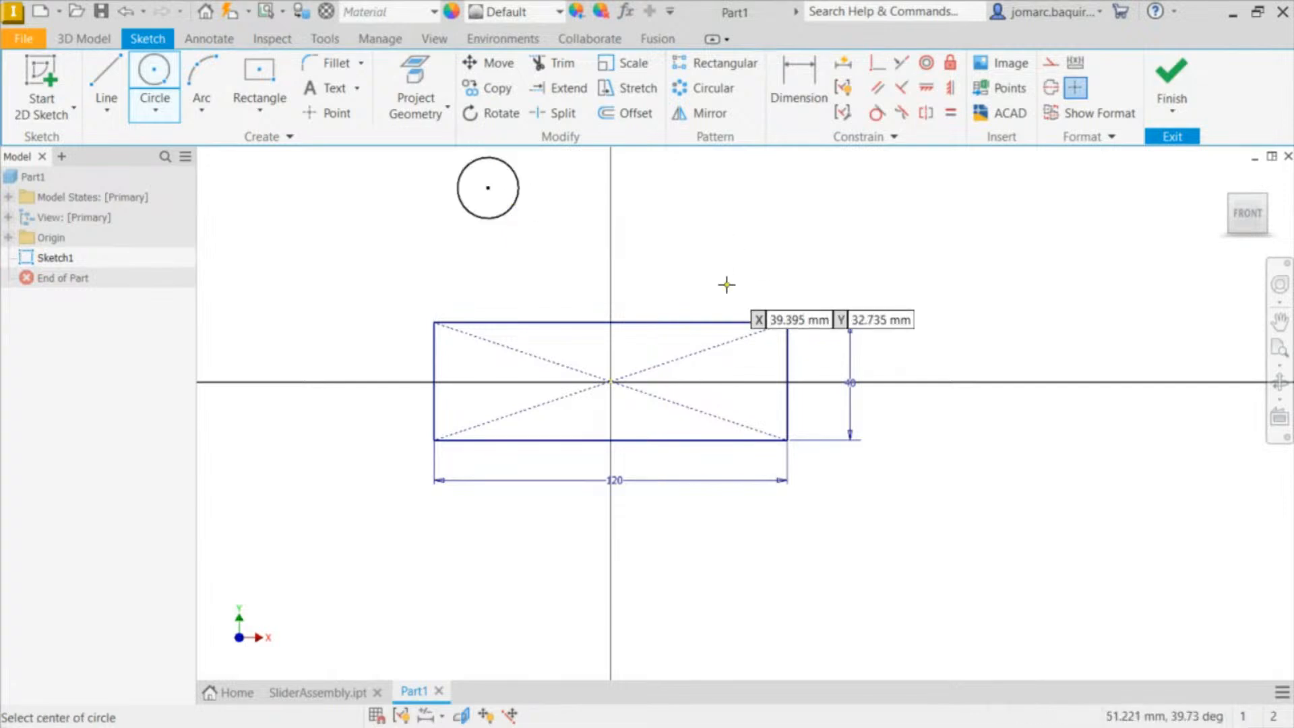
{"action": "left_click", "coordinate": [688, 176]}
{"action": "left_click", "coordinate": [711, 198]}
{"action": "middle_click_drag", "start_coordinate": [713, 212], "coordinate": [714, 319]}
{"action": "key", "text": "Escape"}
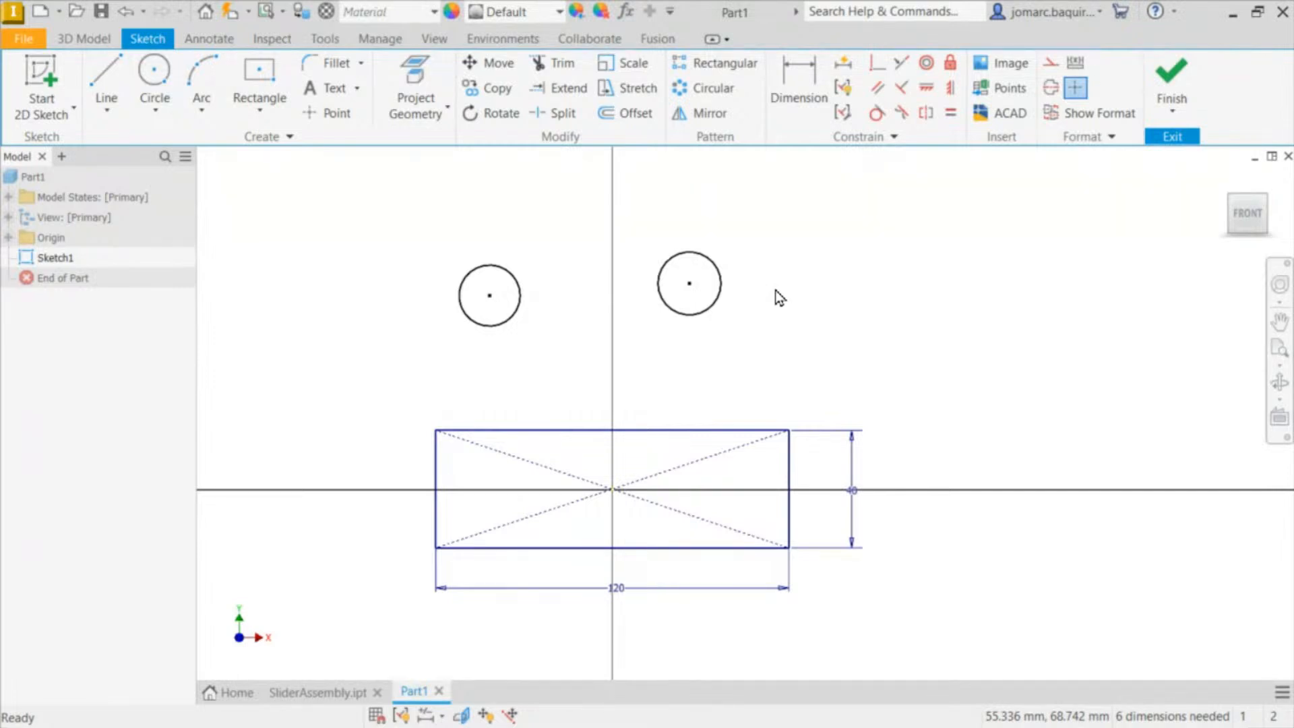
{"action": "mouse_move", "coordinate": [686, 293]}
{"action": "left_mouse_down"}
{"action": "mouse_move", "coordinate": [717, 477]}
{"action": "mouse_move", "coordinate": [687, 284]}
{"action": "left_mouse_up"}
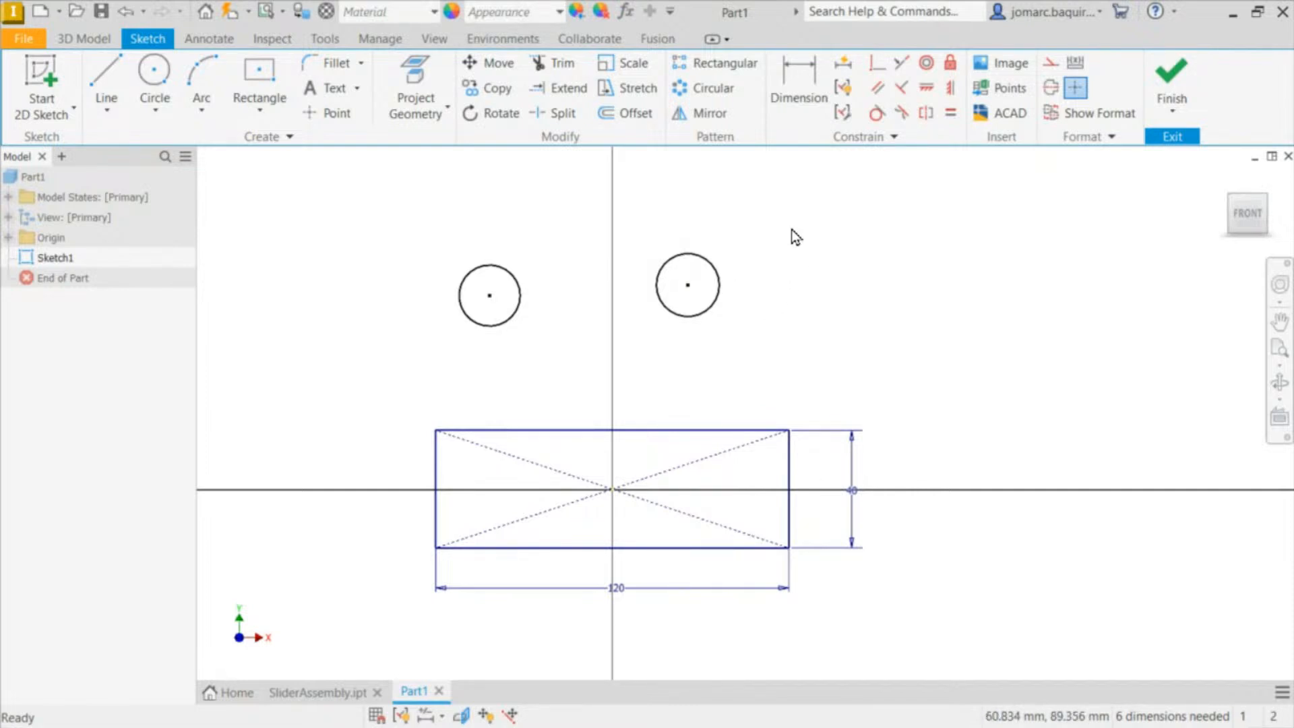
Step: Dimension the diameter of the circle right of the vertical axis and set it to 10 mm
{"action": "key", "text": "d"}
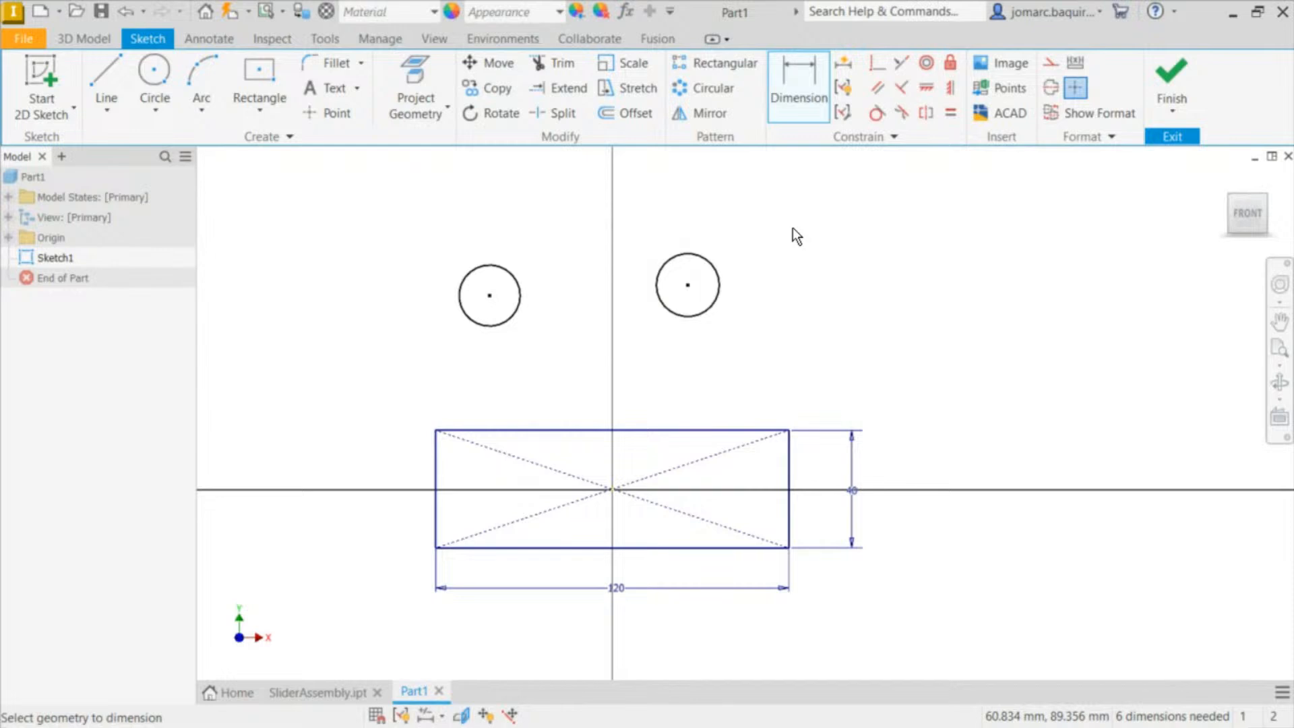
{"action": "left_click", "coordinate": [720, 271]}
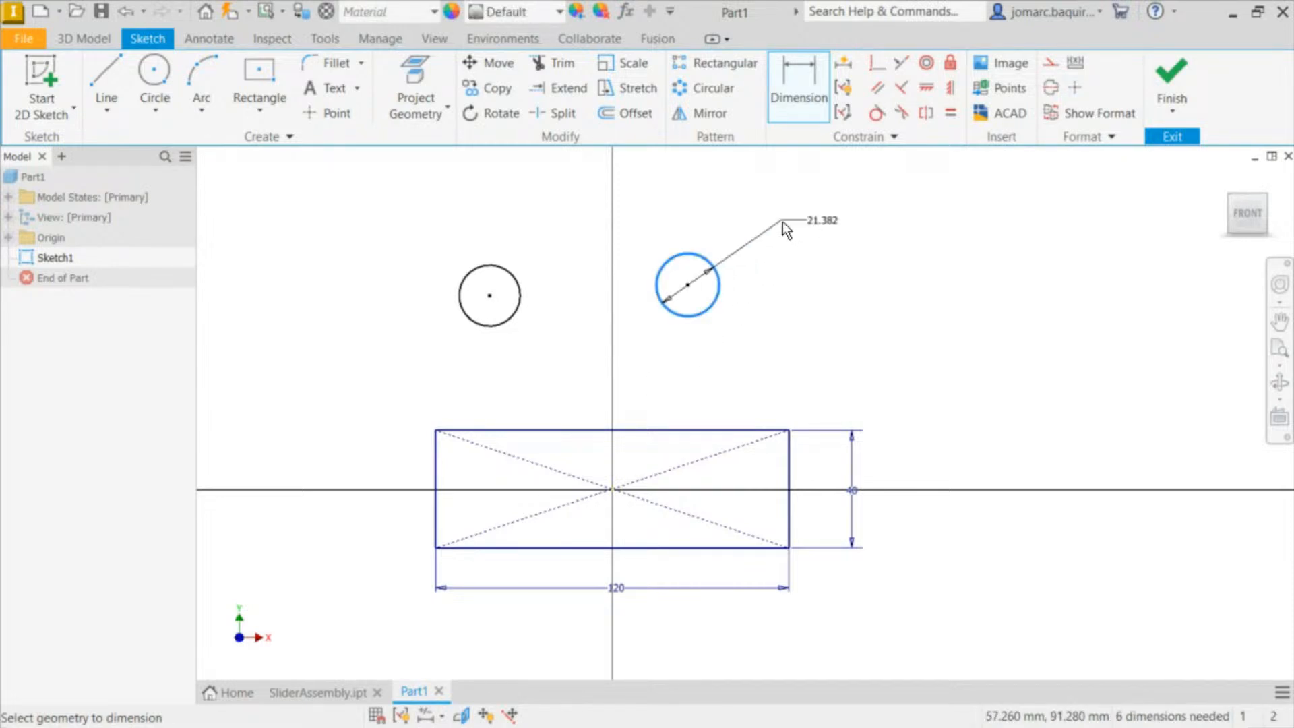
{"action": "left_click", "coordinate": [794, 335]}
{"action": "type", "text": "10"}
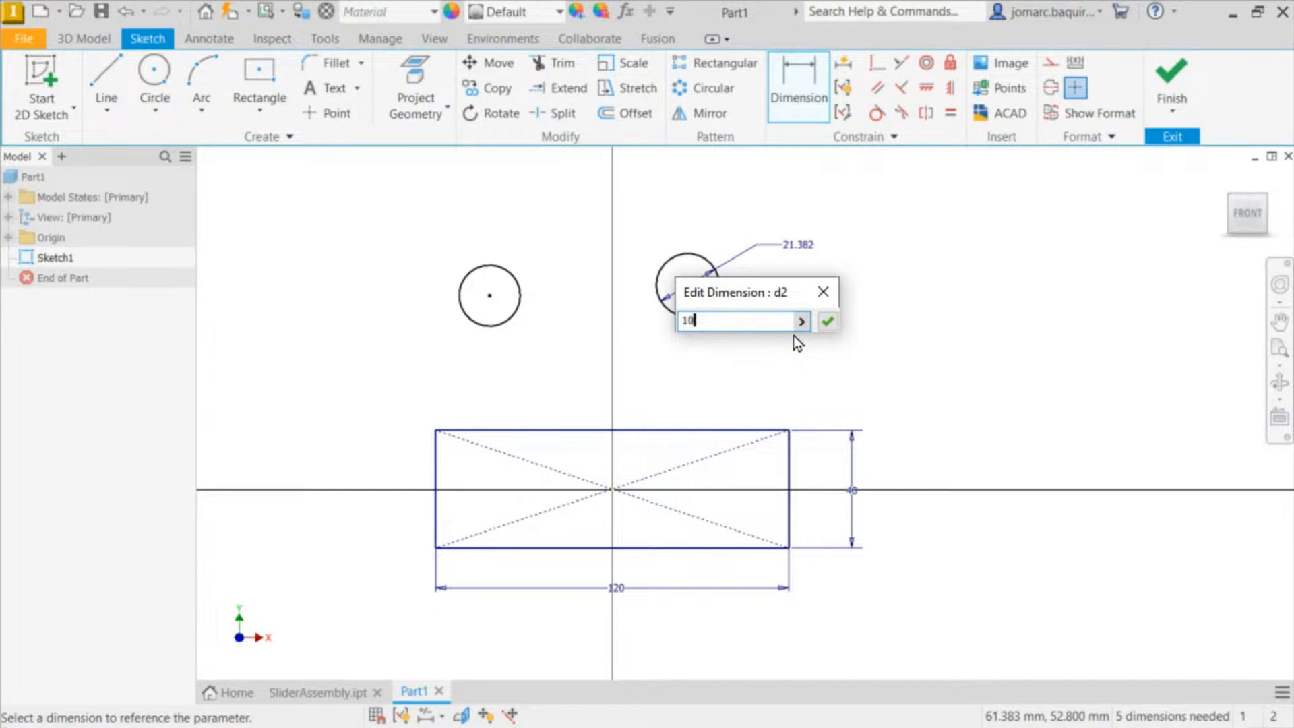
{"action": "key", "text": "Return"}
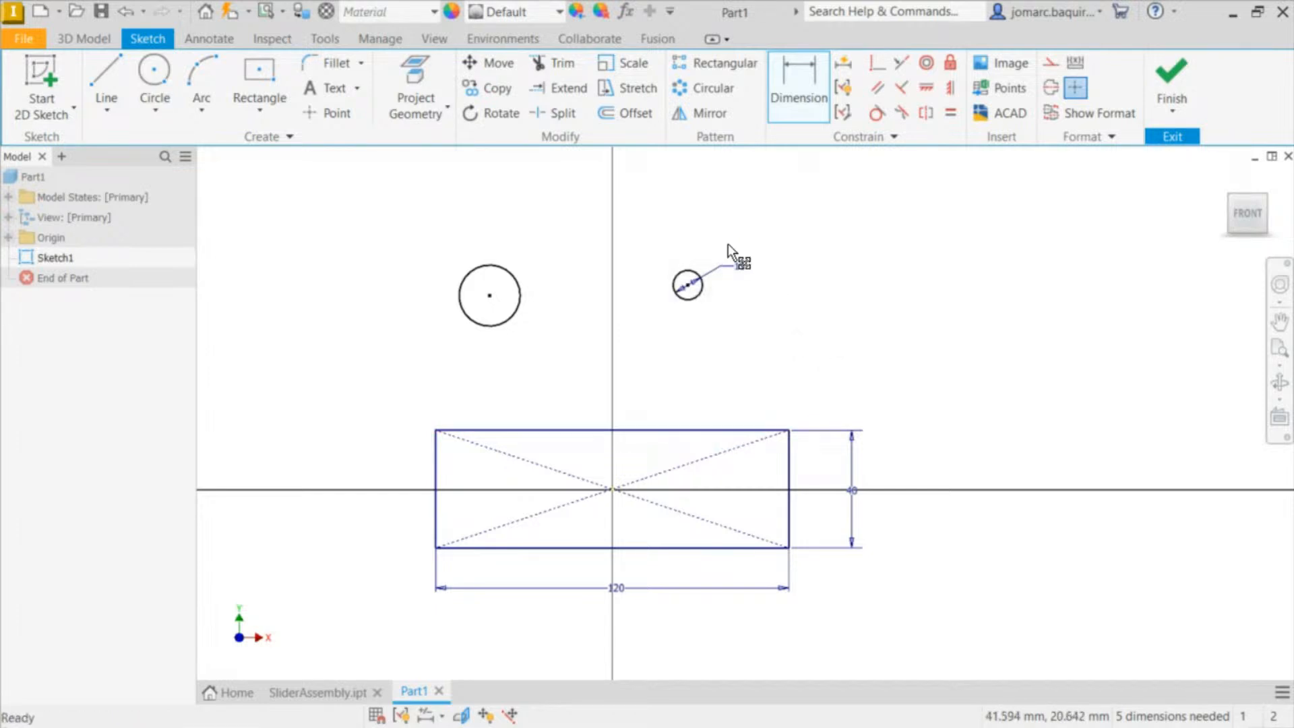
{"action": "key", "text": "Escape"}
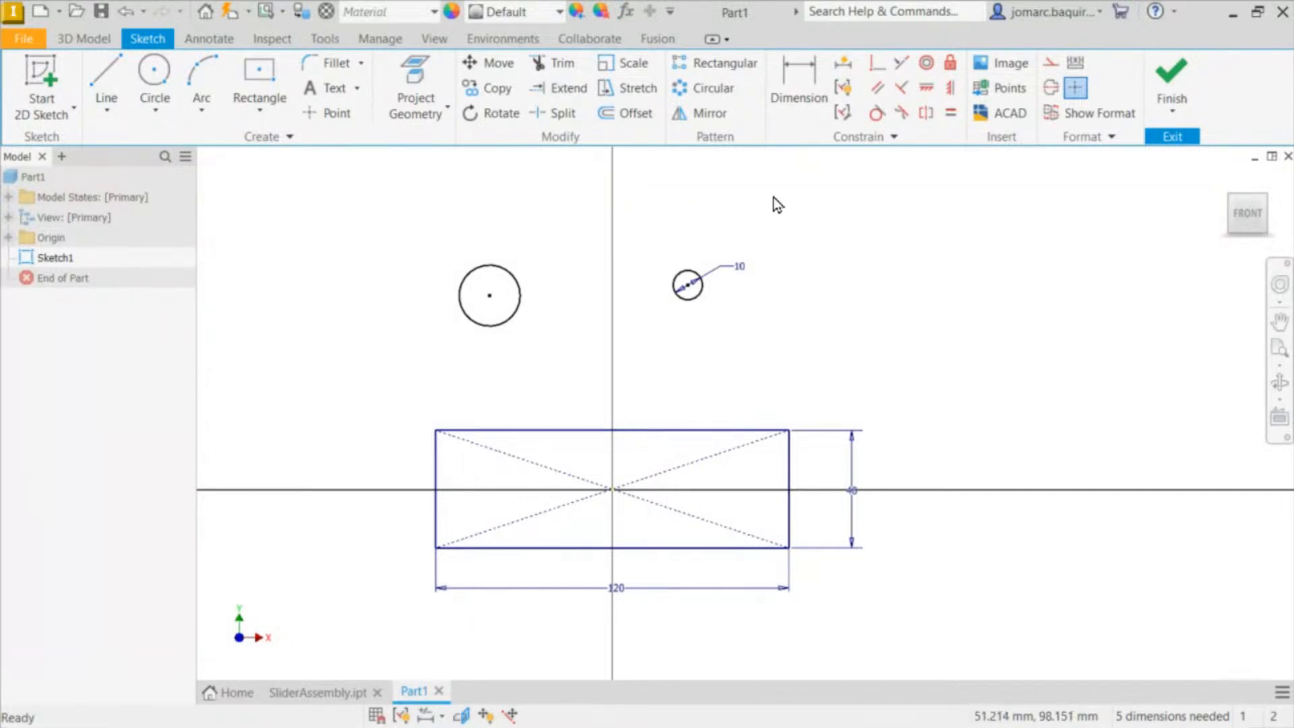
Step: Apply an Equal constraint between the 10 mm circle and the undimensioned circle across the vertical axis
{"action": "left_click", "coordinate": [952, 115]}
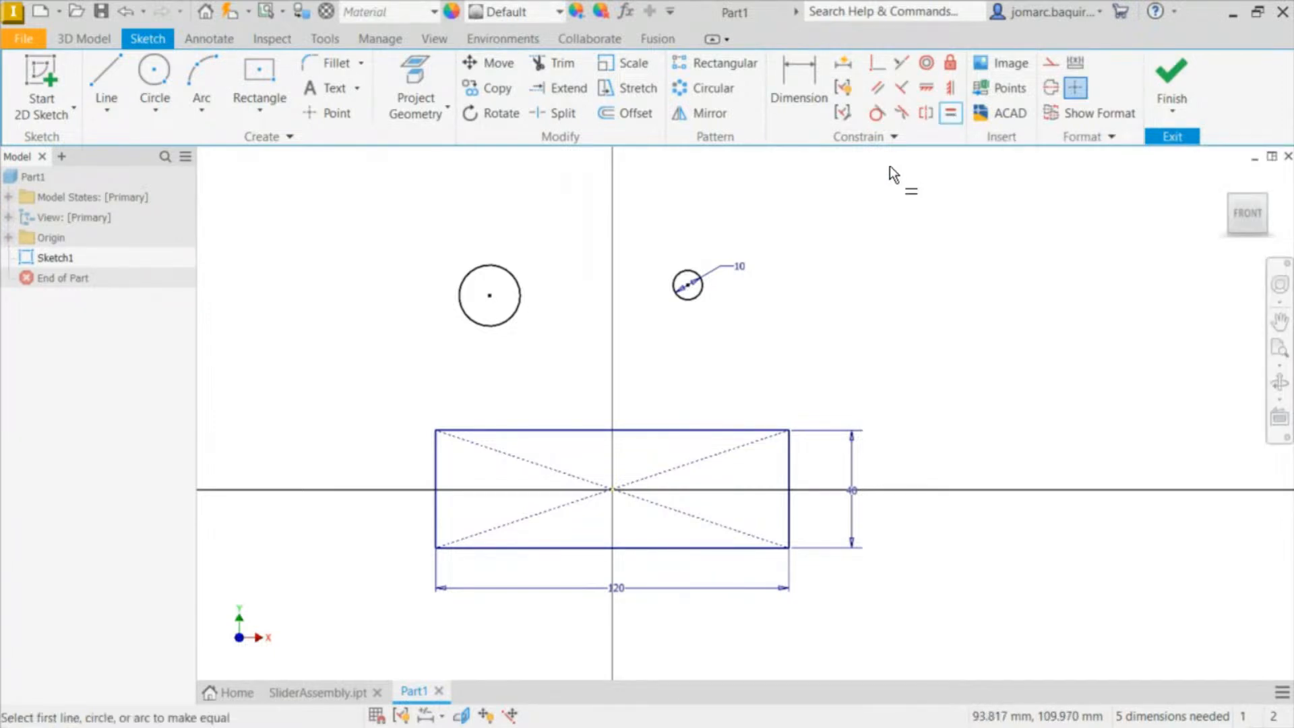
{"action": "left_click", "coordinate": [690, 273]}
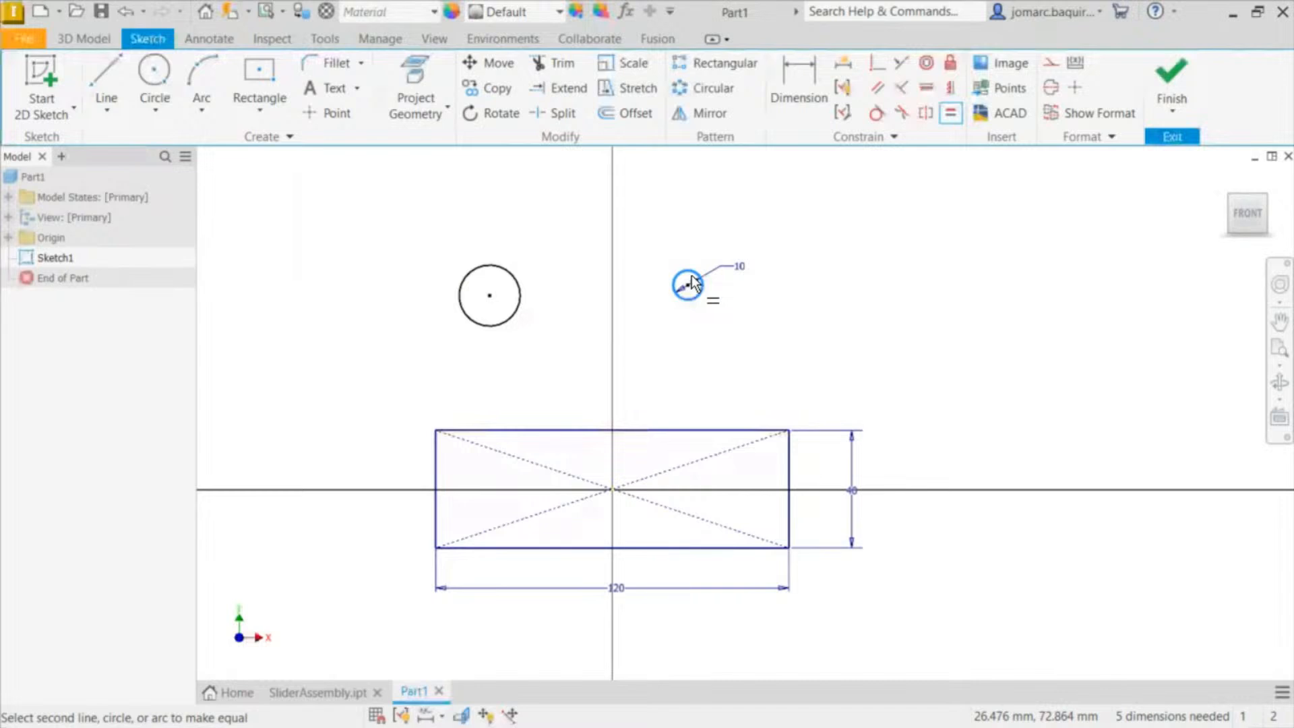
{"action": "left_click", "coordinate": [520, 306]}
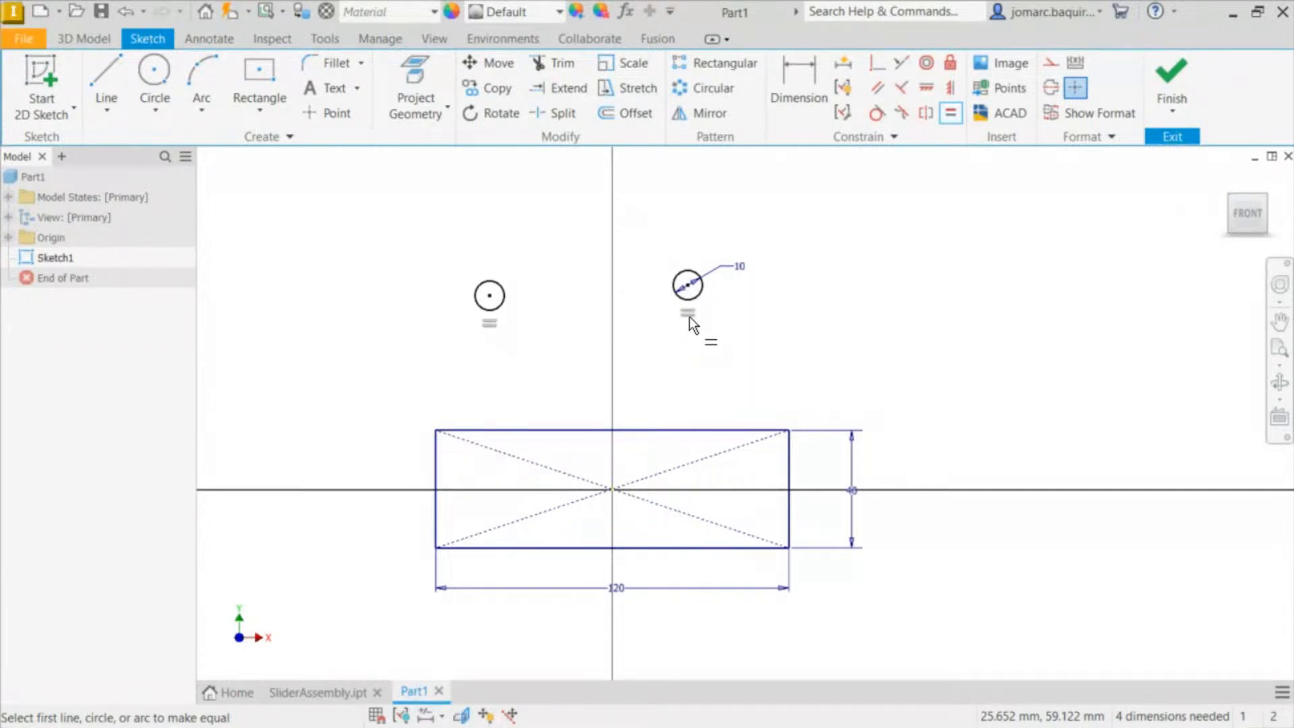
{"action": "key", "text": "Escape"}
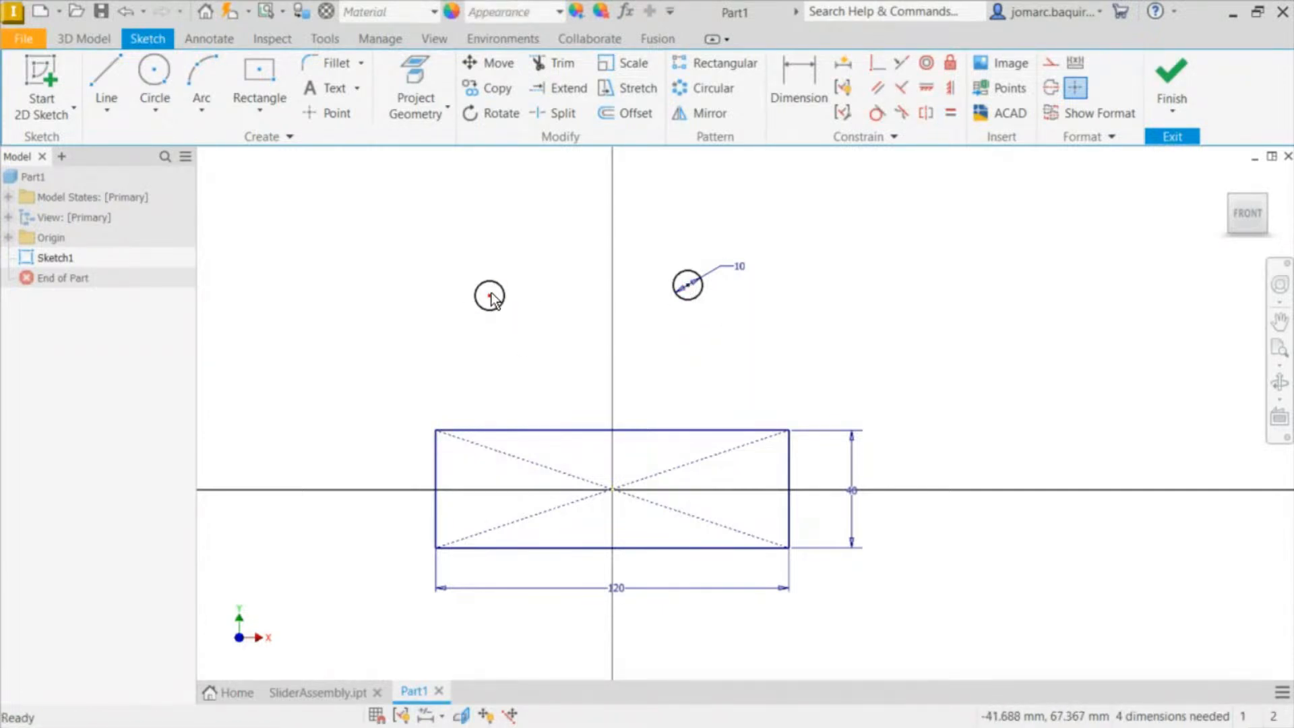
Step: Move the undimensioned circle slightly closer to the vertical axis, with its center a little lower than the 10 mm circle's
{"action": "left_click_drag", "start_coordinate": [489, 296], "coordinate": [606, 263]}
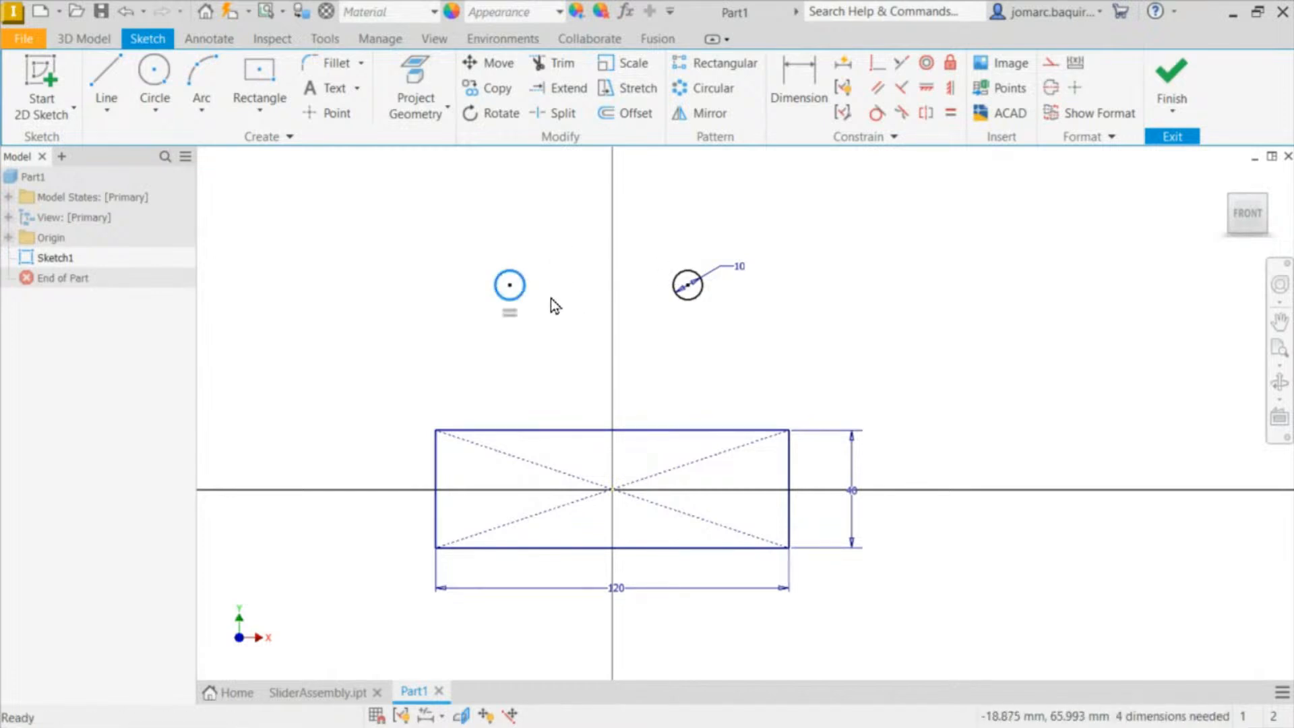
{"action": "mouse_move", "coordinate": [525, 287]}
{"action": "left_mouse_down"}
{"action": "mouse_move", "coordinate": [589, 237]}
{"action": "mouse_move", "coordinate": [510, 300]}
{"action": "left_mouse_up"}
{"action": "left_click", "coordinate": [511, 285]}
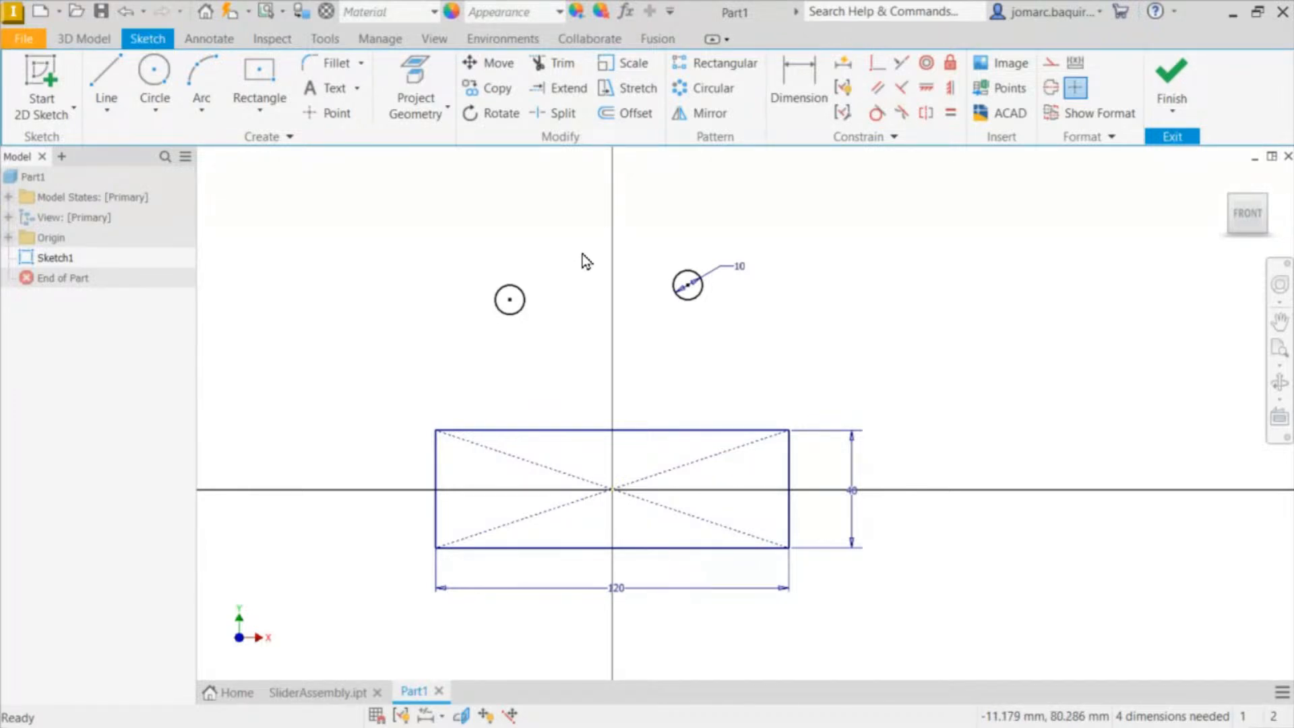
Step: Draw a line connecting the center of the undimensioned circle to the center of the 10 mm circle
{"action": "key", "text": "l"}
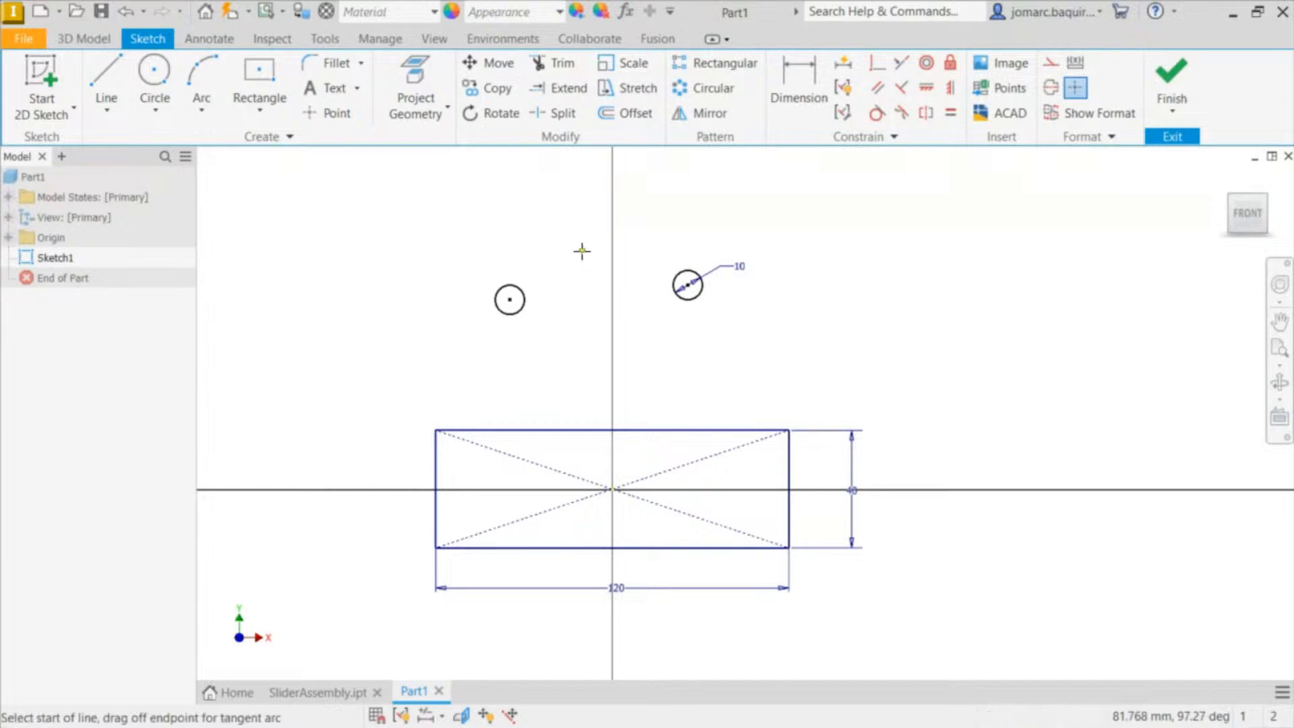
{"action": "left_click", "coordinate": [510, 299]}
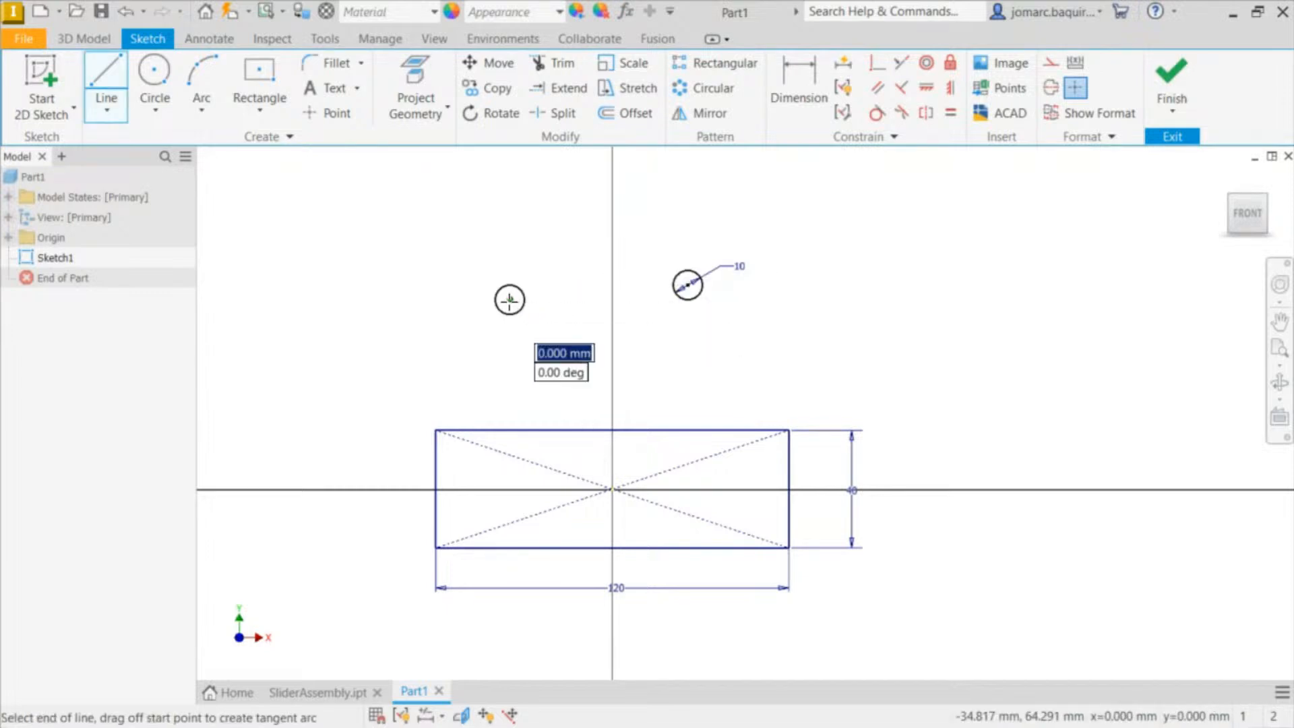
{"action": "left_click", "coordinate": [688, 285]}
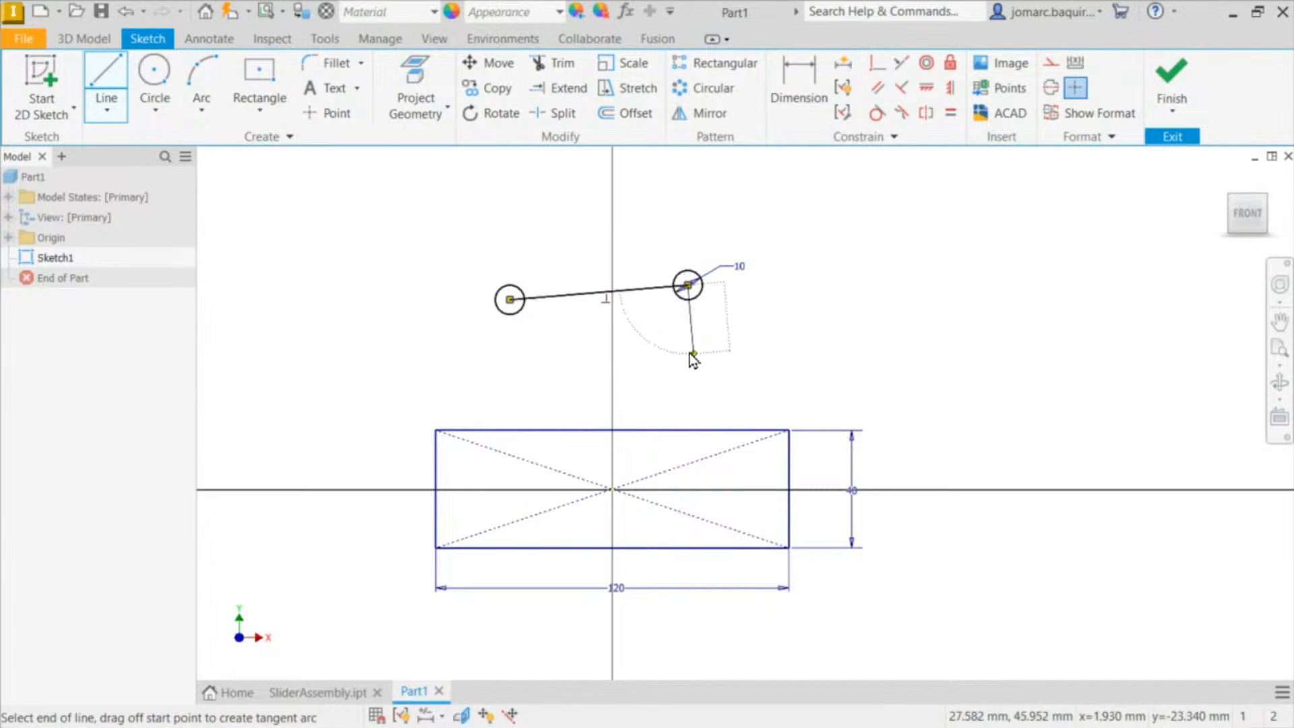
{"action": "key", "text": "Escape"}
Step: Move the 10 mm circle level with the other circle so the connecting line snaps horizontal, and shift the aligned pair slightly
{"action": "scroll", "coordinate": [682, 343], "scroll_direction": "down", "scroll_amount": 2}
{"action": "scroll", "coordinate": [682, 343], "scroll_direction": "up", "scroll_amount": 5}
{"action": "middle_click_drag", "start_coordinate": [592, 283], "coordinate": [849, 367]}
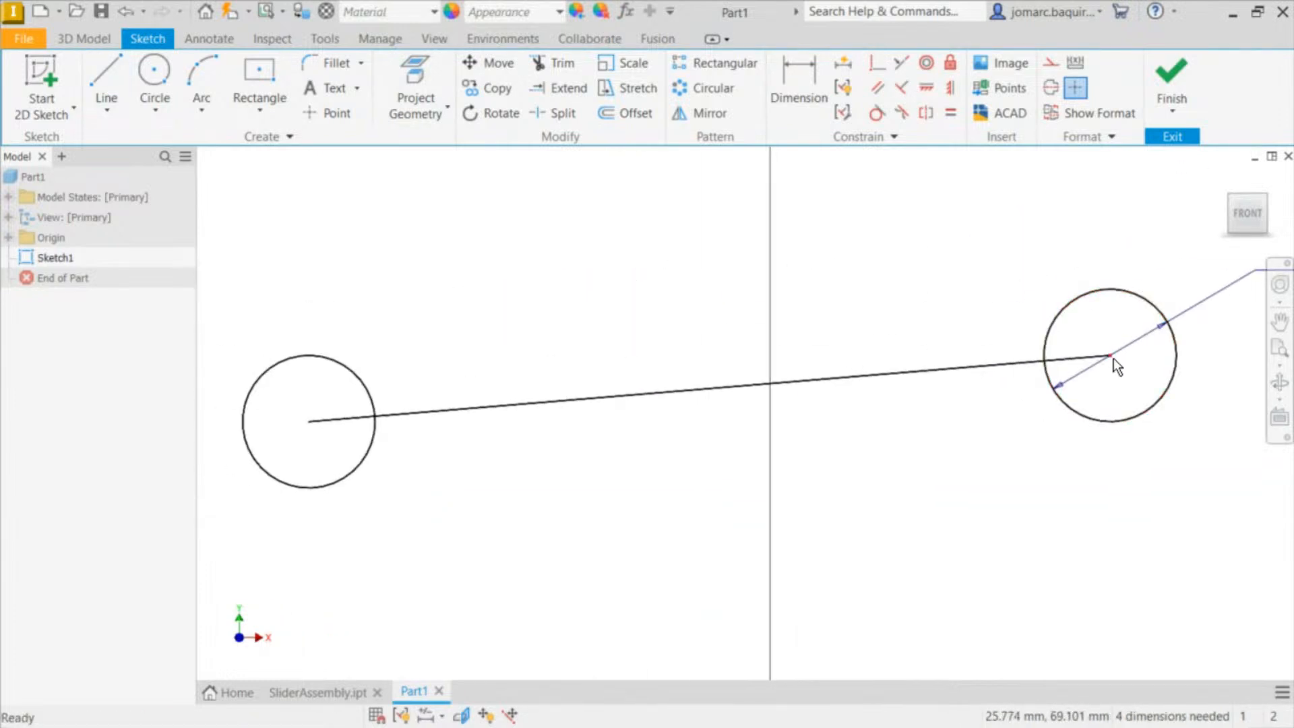
{"action": "left_click_drag", "start_coordinate": [1113, 358], "coordinate": [1056, 403]}
{"action": "left_click_drag", "start_coordinate": [1044, 423], "coordinate": [1055, 421]}
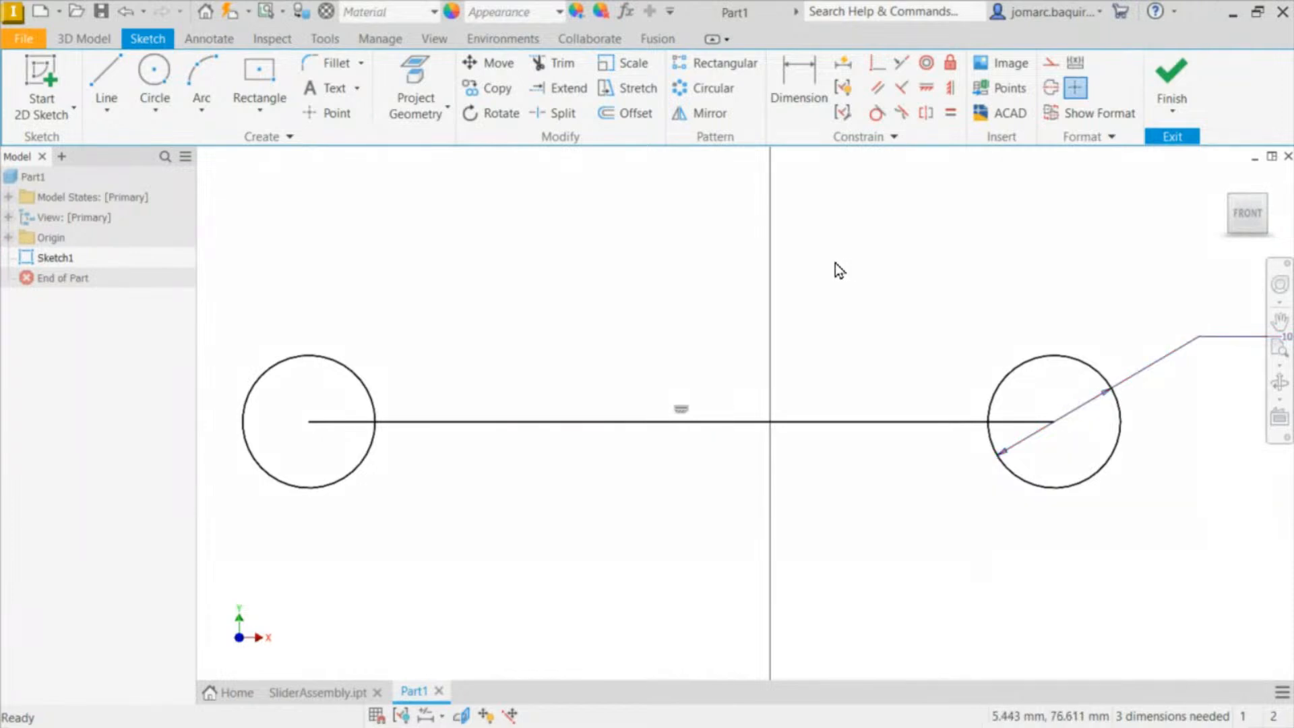
{"action": "mouse_move", "coordinate": [1056, 425]}
{"action": "left_mouse_down"}
{"action": "mouse_move", "coordinate": [1047, 271]}
{"action": "mouse_move", "coordinate": [1032, 353]}
{"action": "left_mouse_up"}
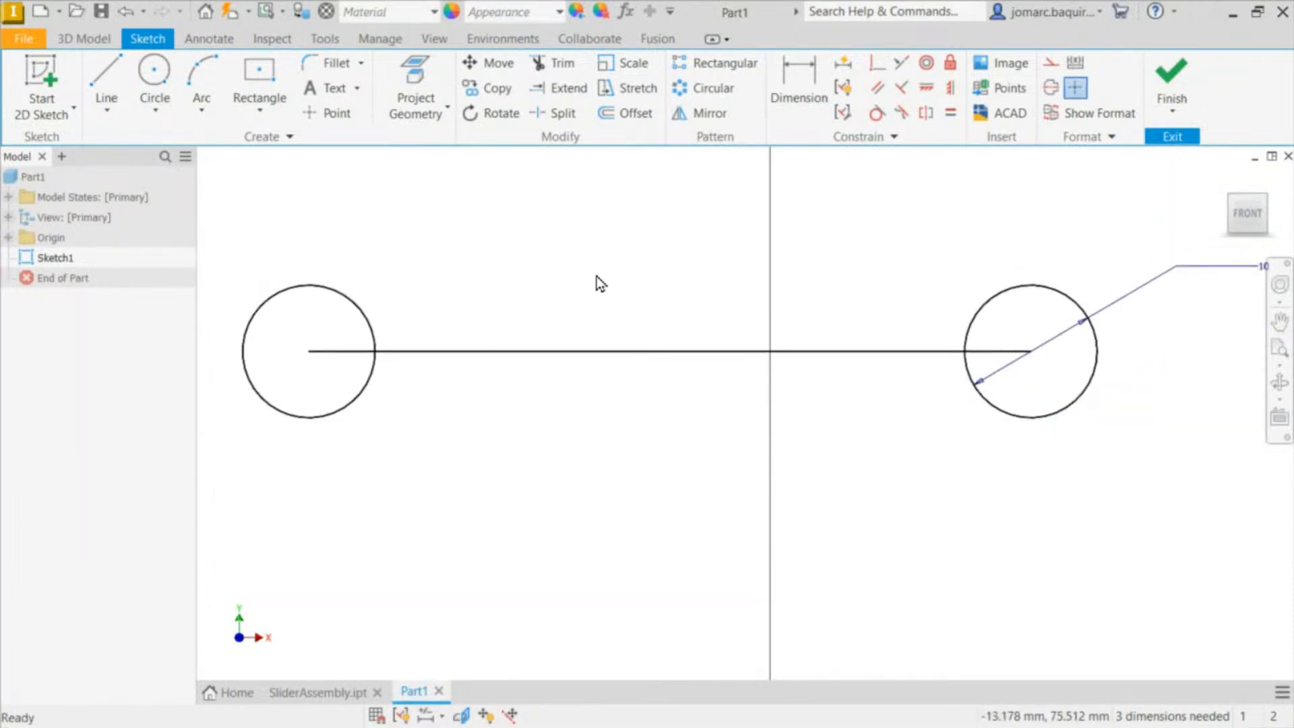
Step: Delete the horizontal constraint from the connecting line and move the 10 mm circle so the line slants
{"action": "left_click", "coordinate": [767, 346]}
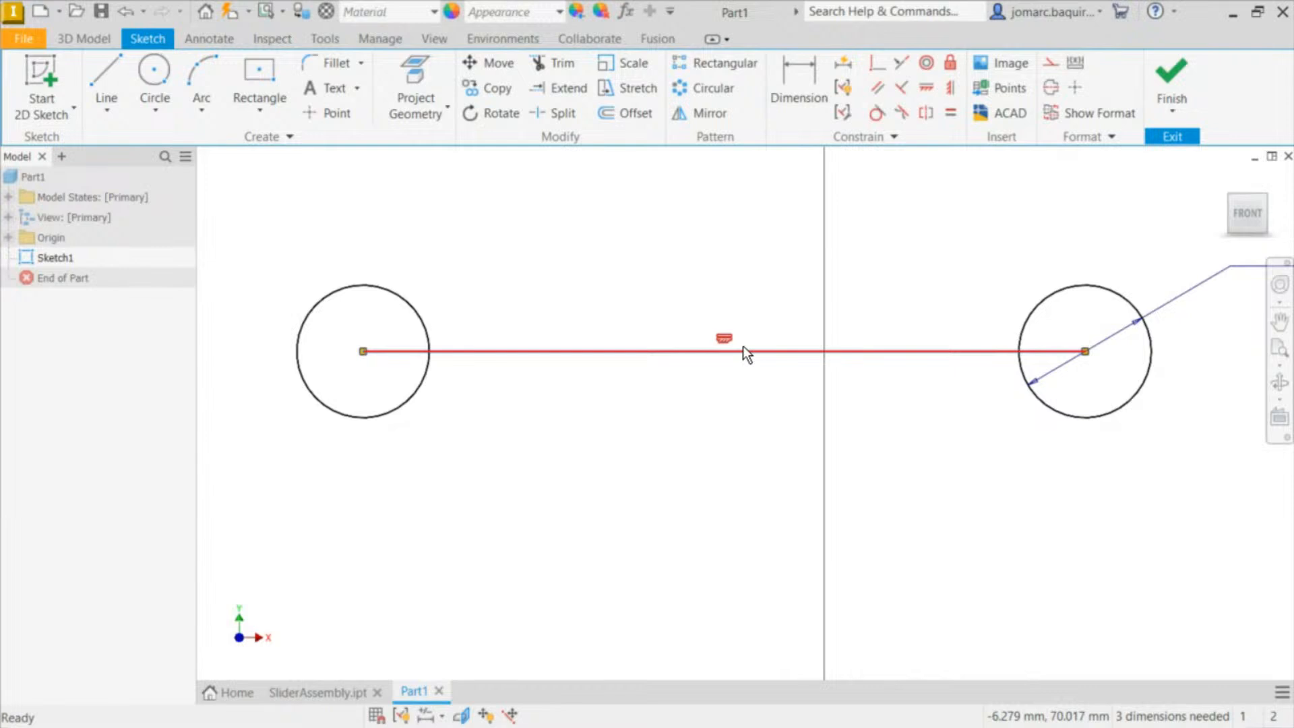
{"action": "key", "text": "Escape"}
{"action": "left_click", "coordinate": [728, 332]}
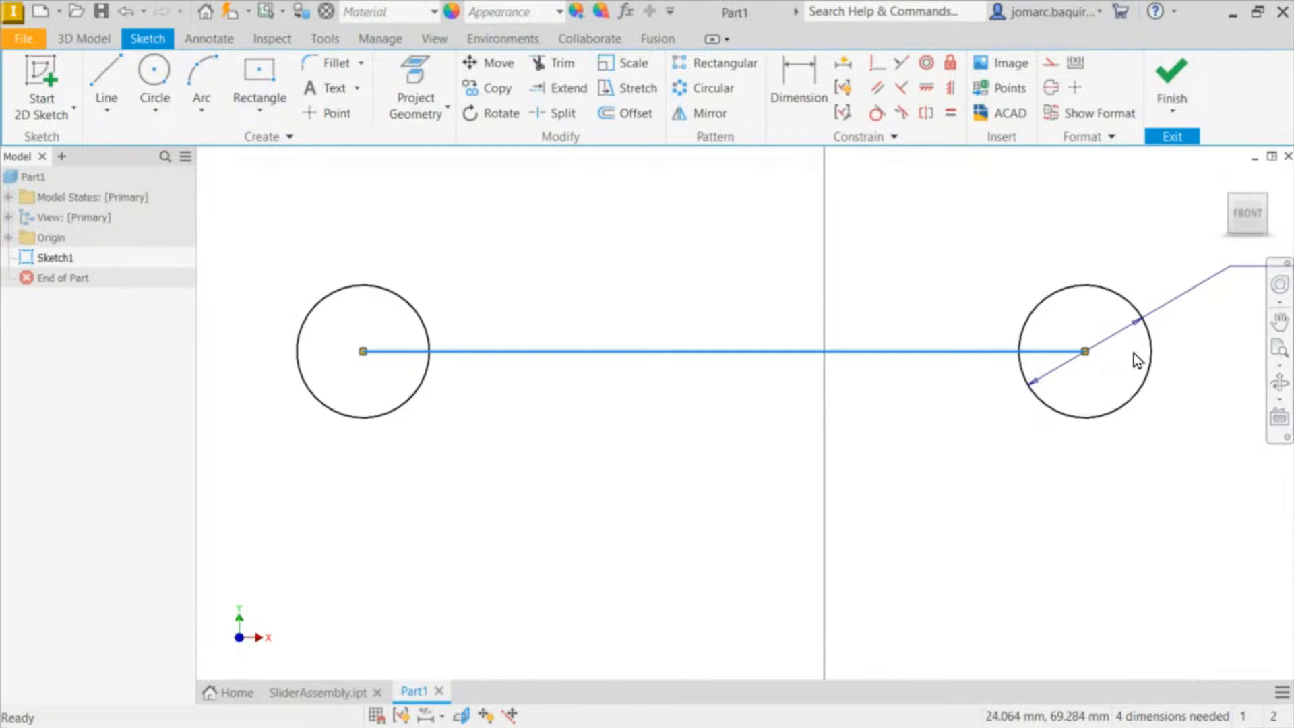
{"action": "left_click_drag", "start_coordinate": [1080, 349], "coordinate": [1050, 298]}
Step: Apply a Horizontal constraint to the line connecting the two circle centers
{"action": "middle_click_drag", "start_coordinate": [711, 236], "coordinate": [695, 300]}
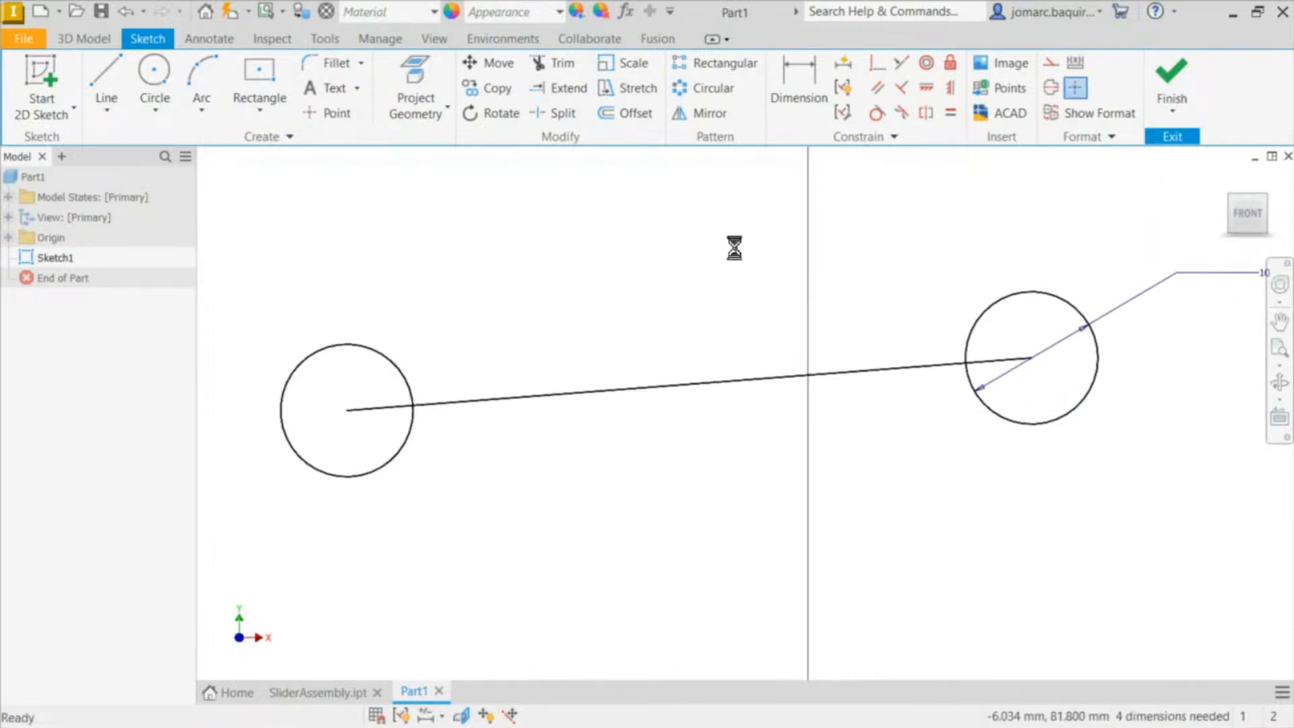
{"action": "left_click", "coordinate": [927, 95]}
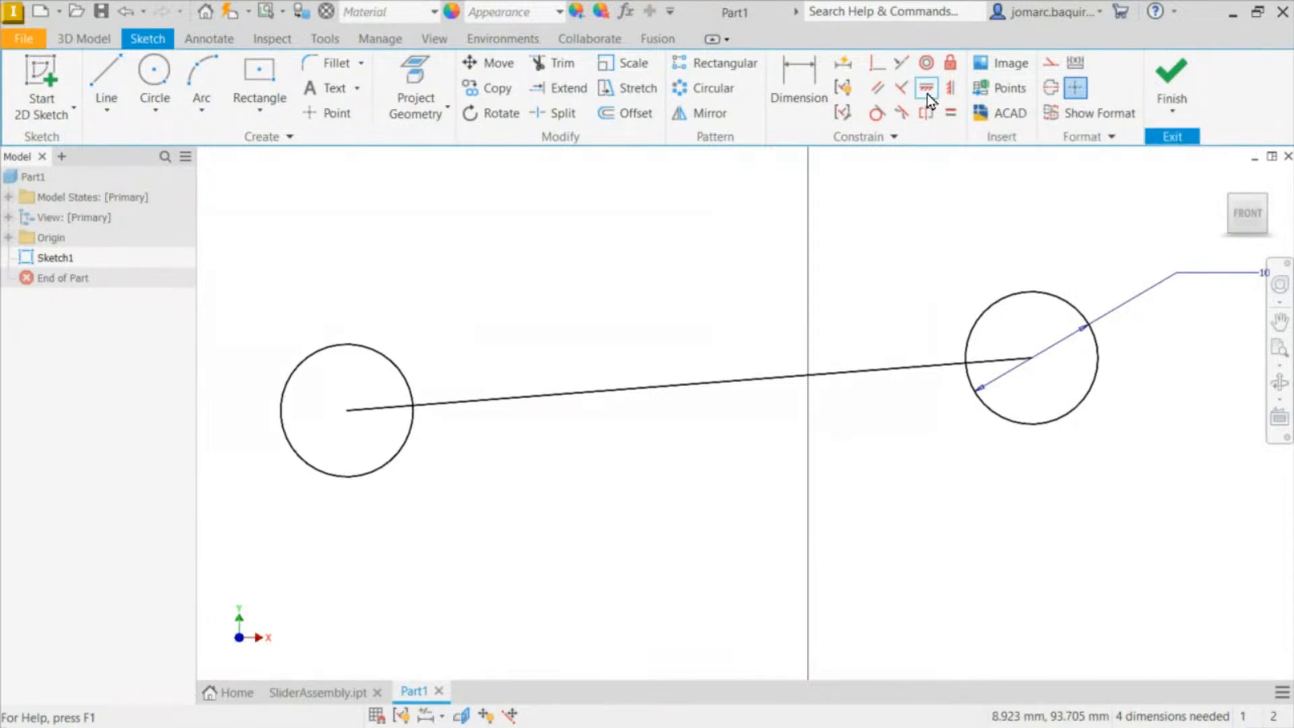
{"action": "left_click", "coordinate": [720, 378]}
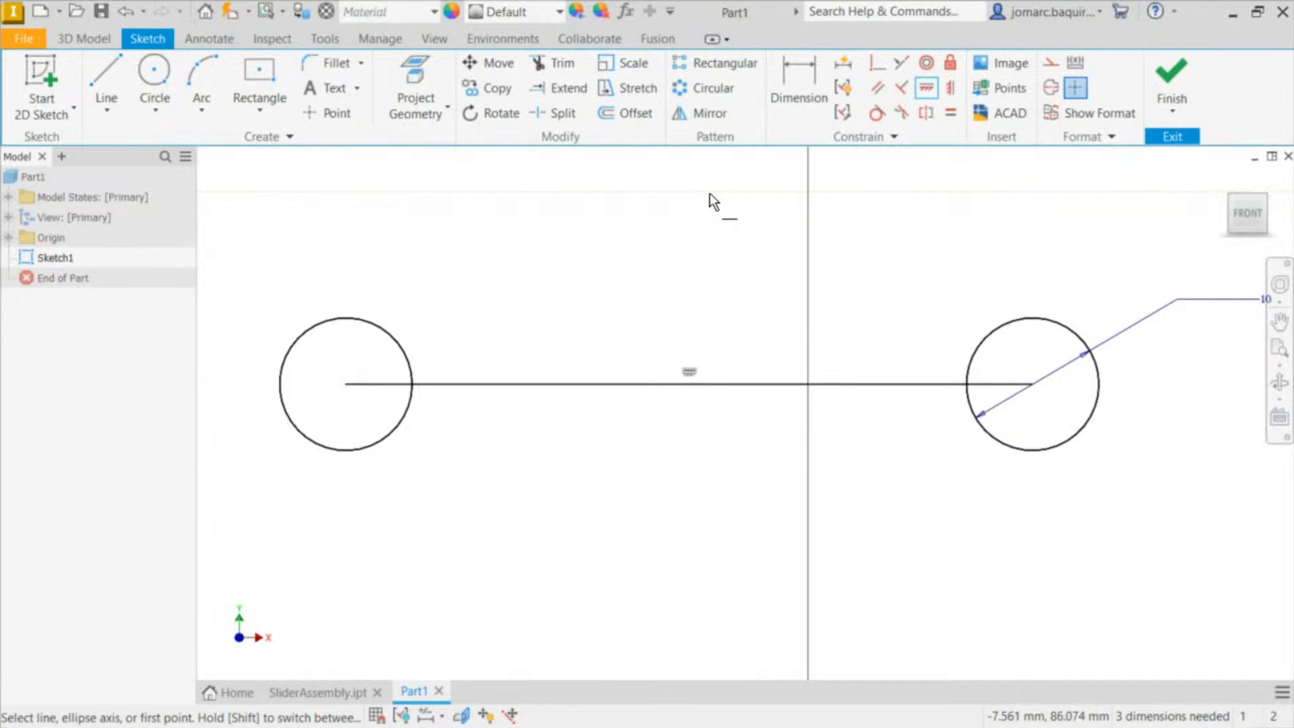
{"action": "key", "text": "Escape"}
Step: Dimension the horizontal distance between the two circle centers below the connecting line and set it to 80 mm
{"action": "scroll", "coordinate": [690, 248], "scroll_direction": "down", "scroll_amount": 5}
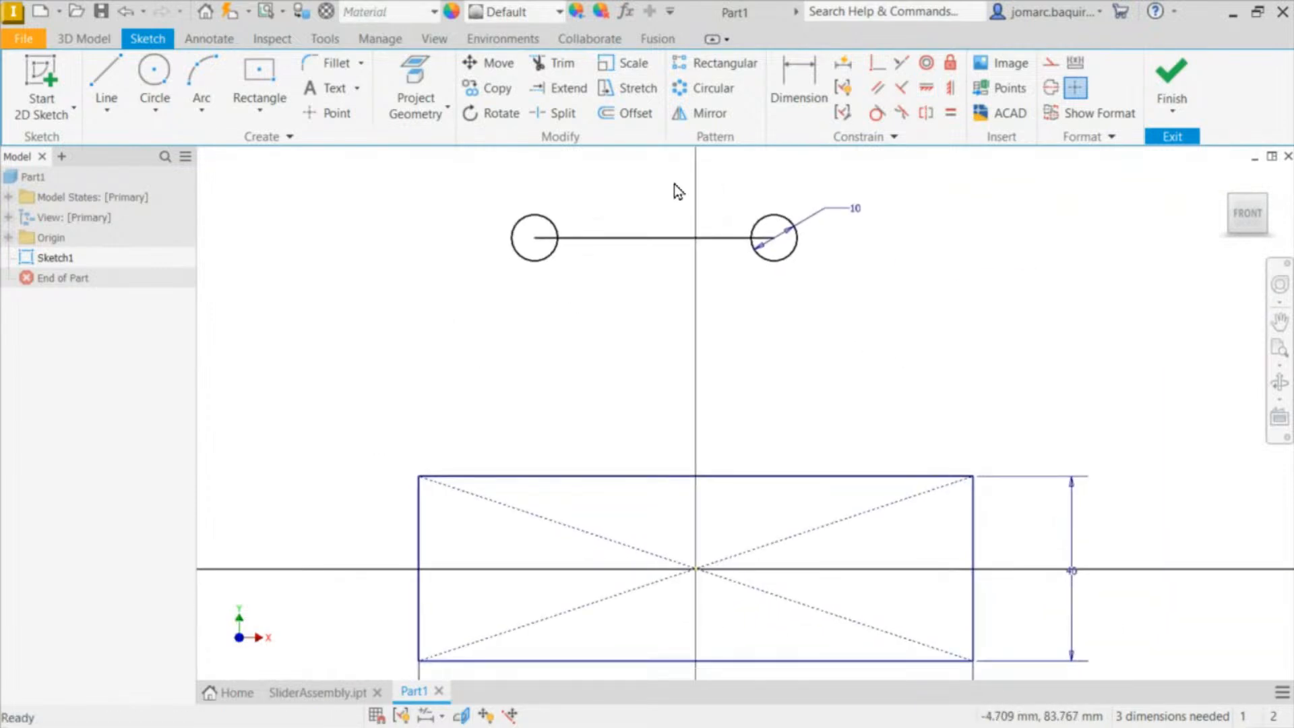
{"action": "middle_click_drag", "start_coordinate": [608, 255], "coordinate": [551, 354]}
{"action": "key", "text": "d"}
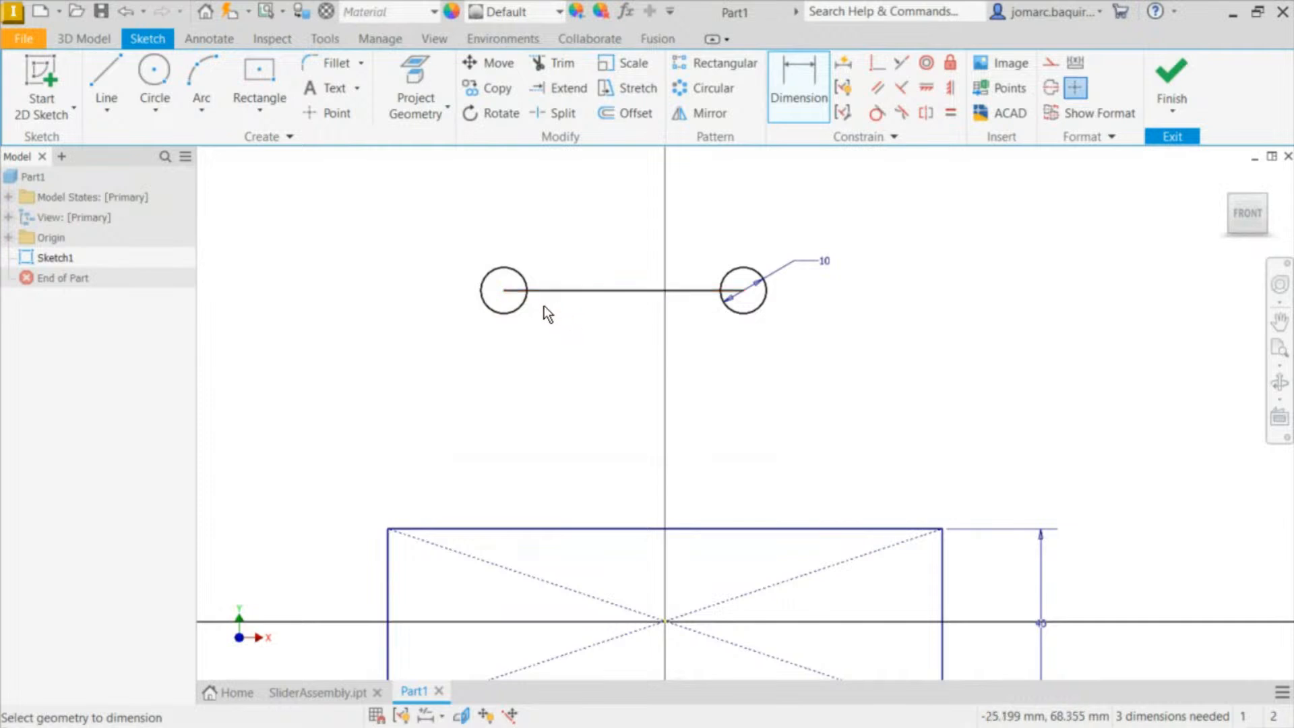
{"action": "left_click", "coordinate": [504, 292]}
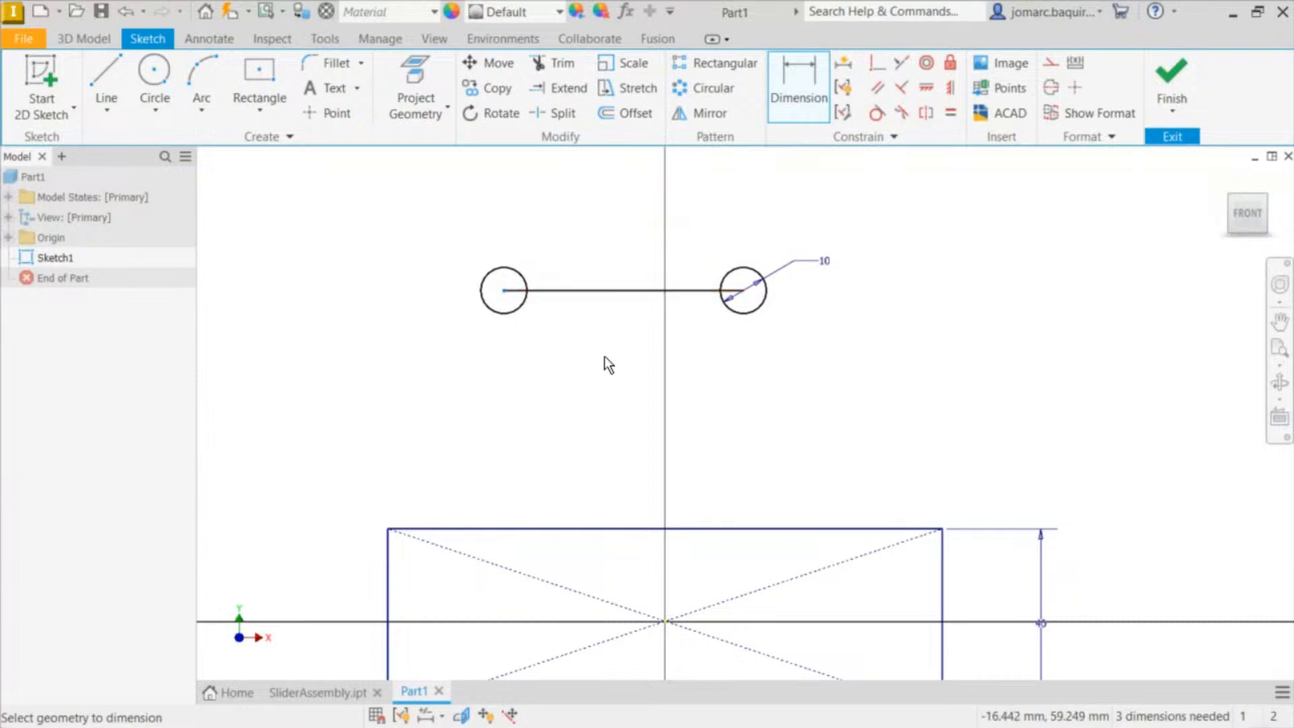
{"action": "left_click", "coordinate": [744, 292]}
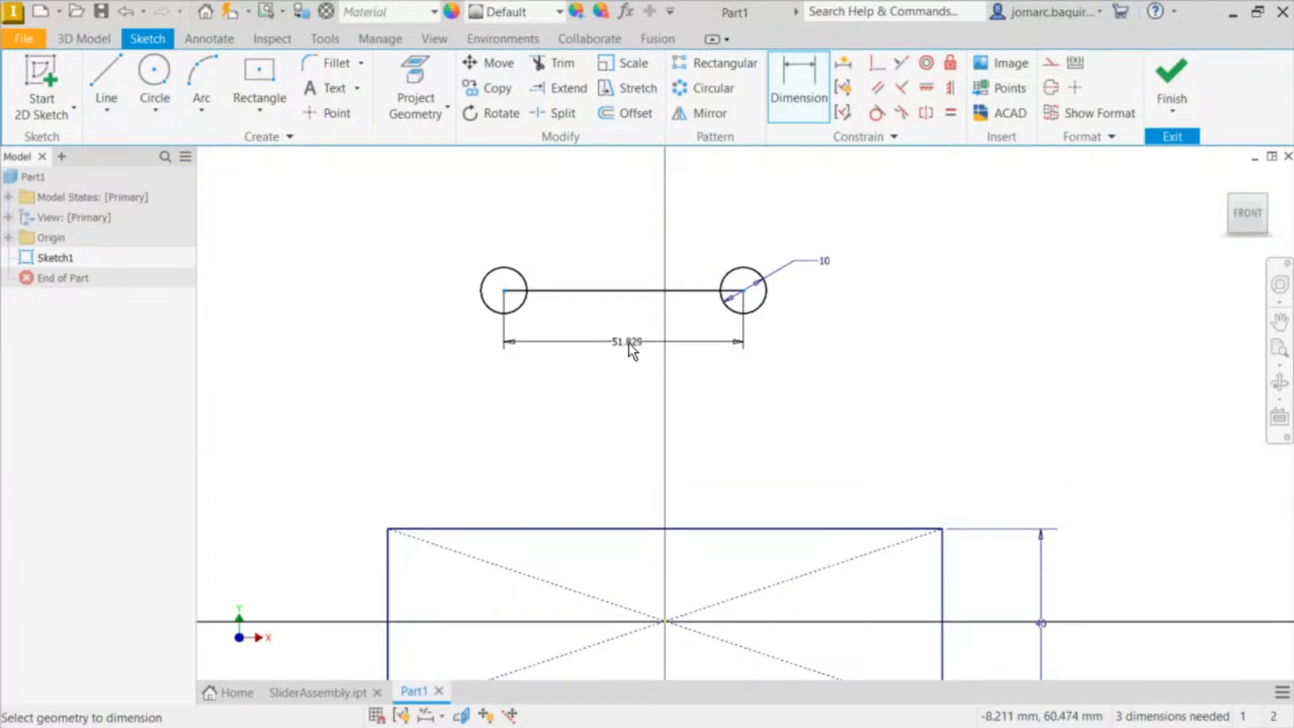
{"action": "left_click", "coordinate": [503, 290]}
{"action": "left_click", "coordinate": [742, 291]}
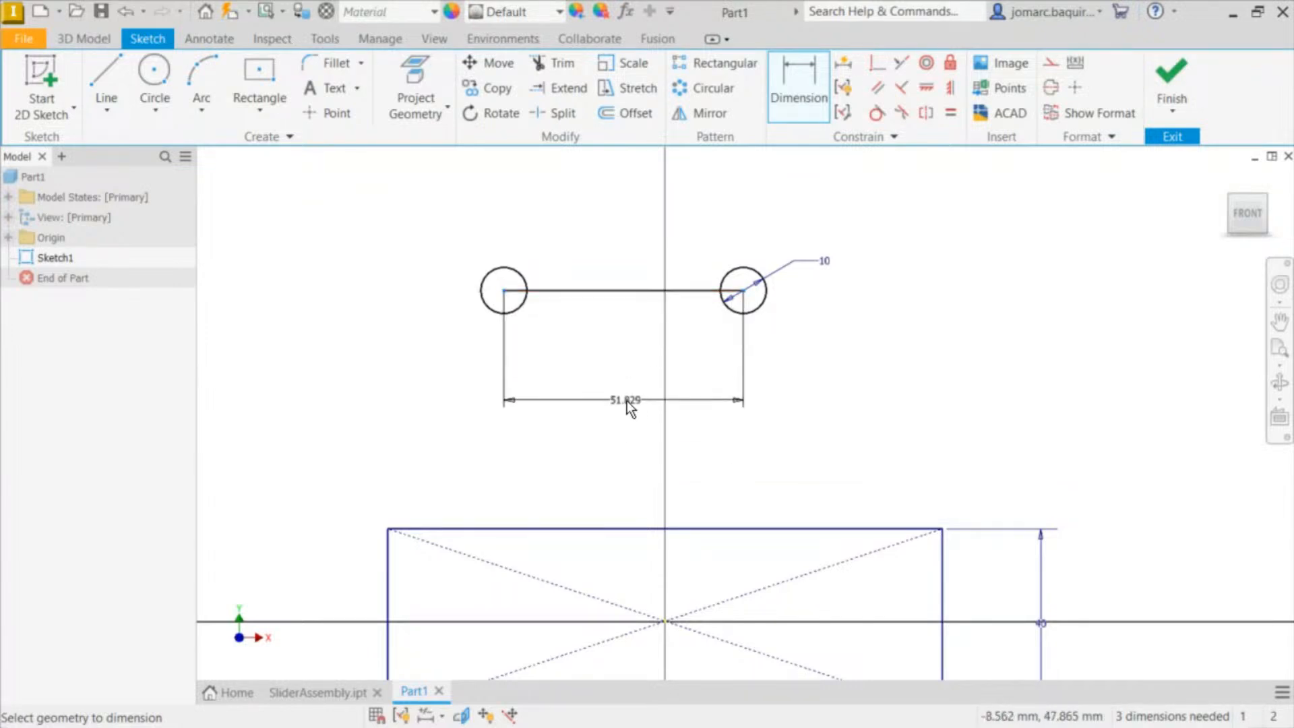
{"action": "left_click", "coordinate": [624, 405]}
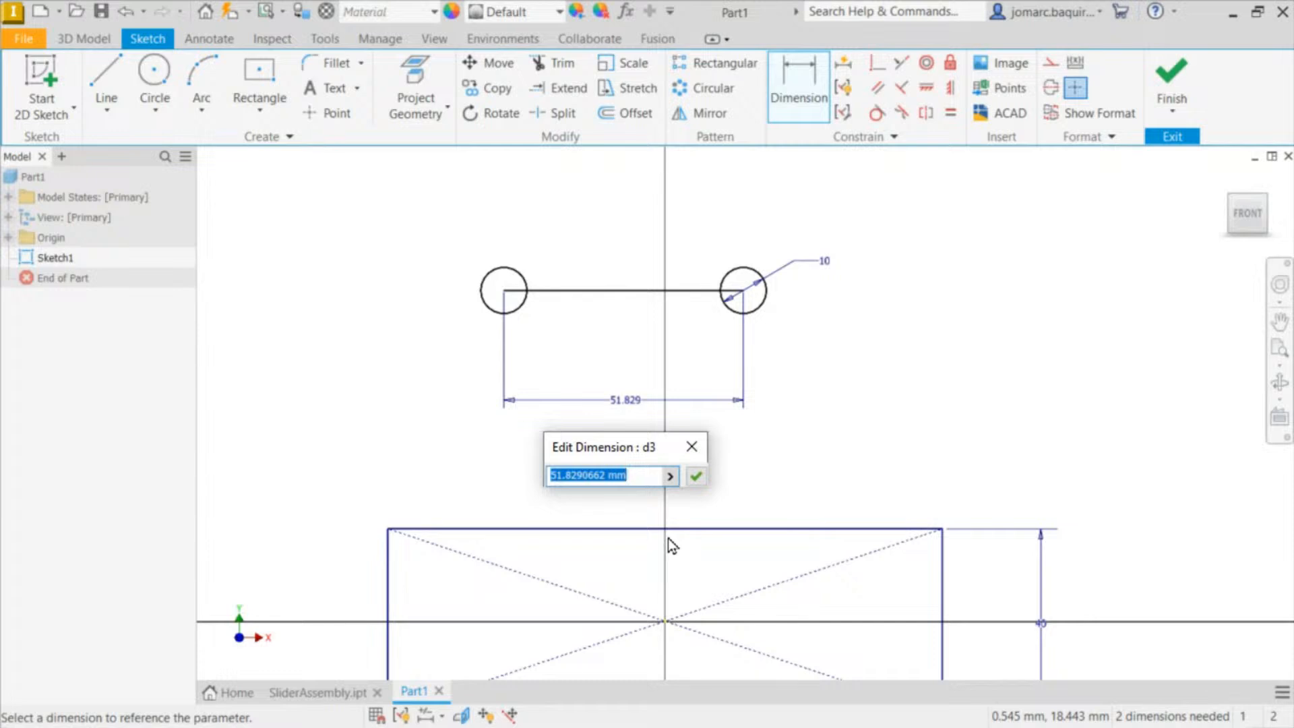
{"action": "type", "text": "80"}
{"action": "key", "text": "Return"}
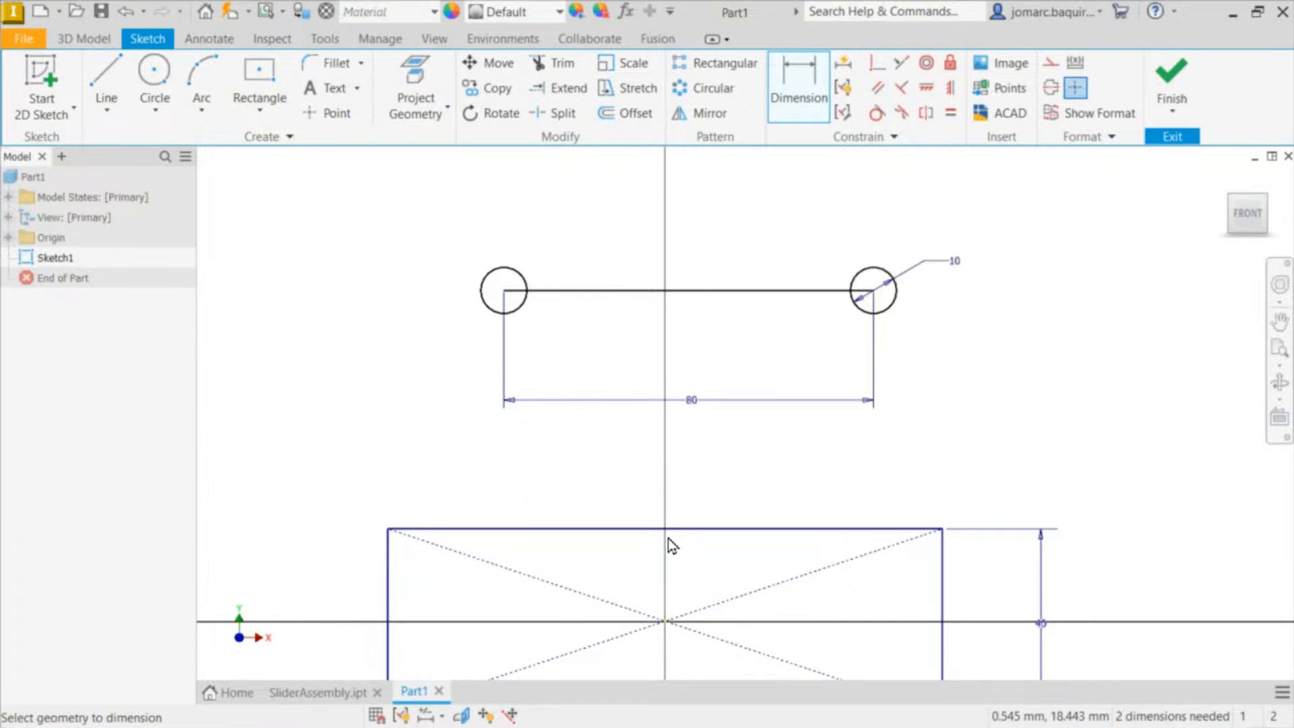
Step: Select the rectangle's dashed diagonals to check their construction line format
{"action": "middle_click_drag", "start_coordinate": [757, 301], "coordinate": [759, 200]}
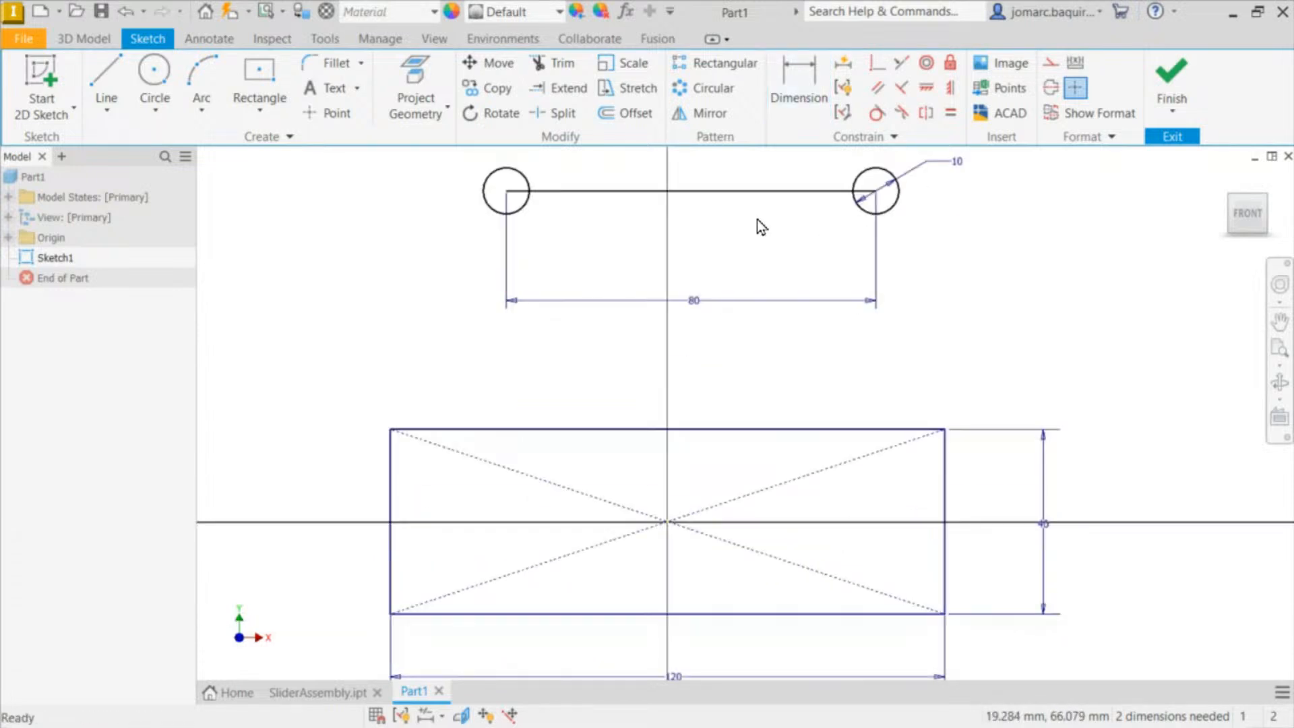
{"action": "left_click", "coordinate": [835, 468]}
{"action": "left_click", "coordinate": [771, 559]}
{"action": "left_click", "coordinate": [818, 241]}
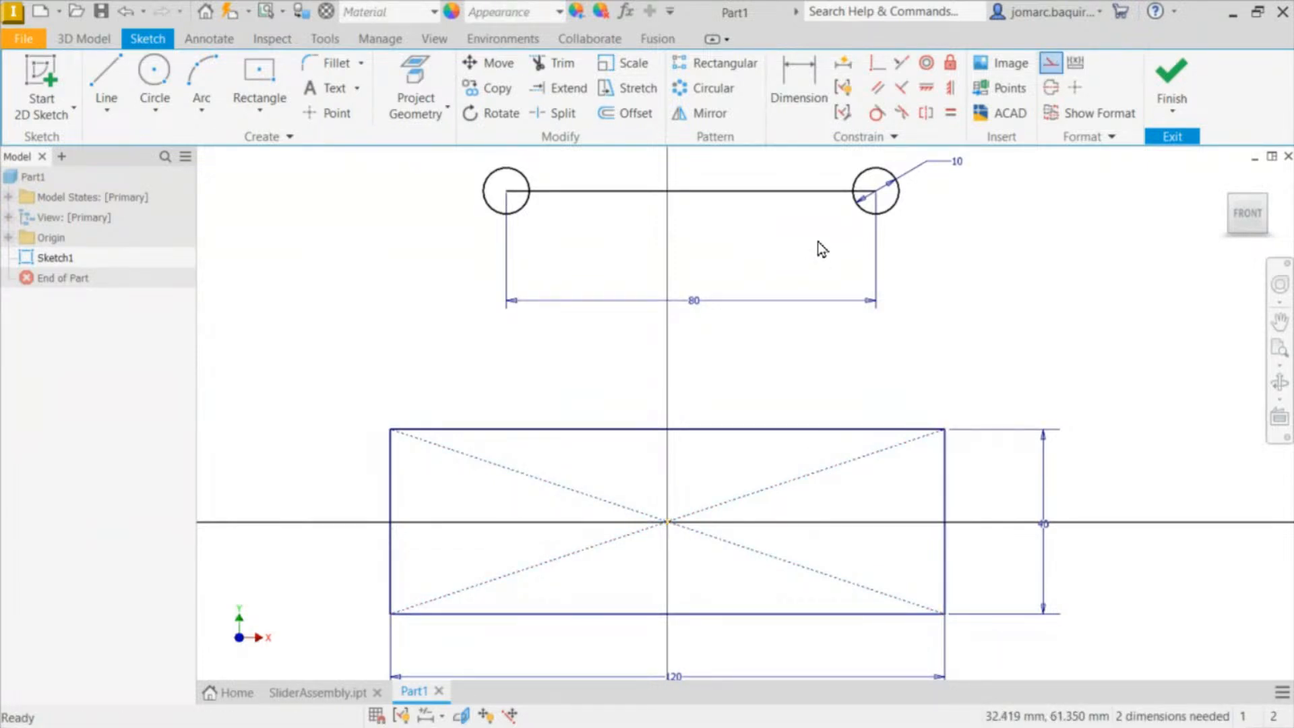
{"action": "middle_click_drag", "start_coordinate": [721, 263], "coordinate": [697, 275]}
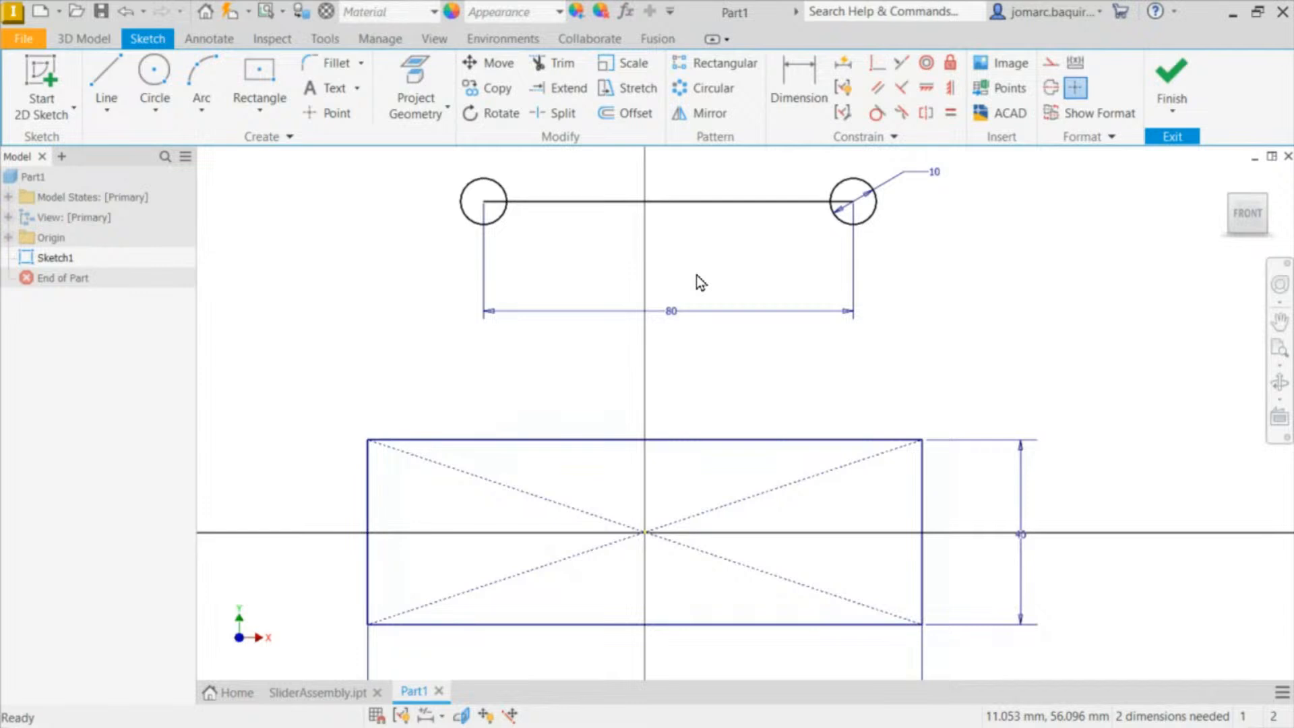
Step: Format the line between the circle centers as a centerline and also as construction geometry
{"action": "left_click", "coordinate": [742, 201]}
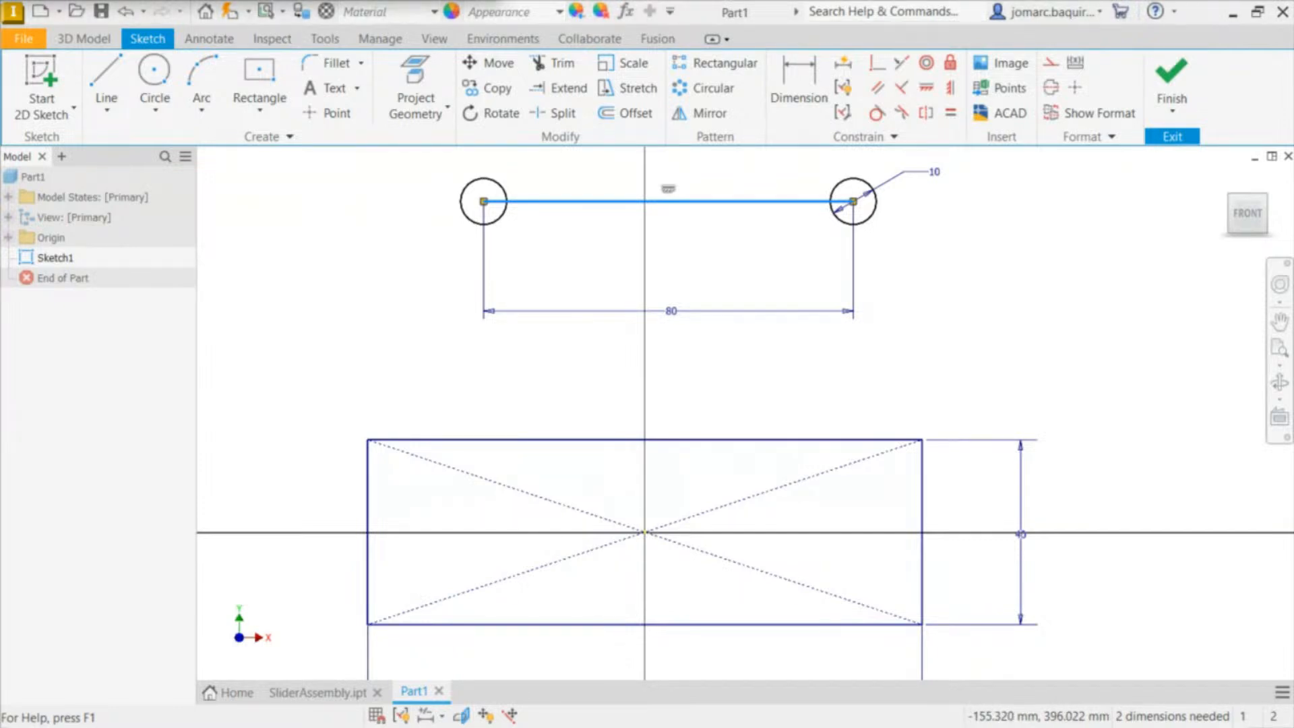
{"action": "left_click", "coordinate": [745, 204]}
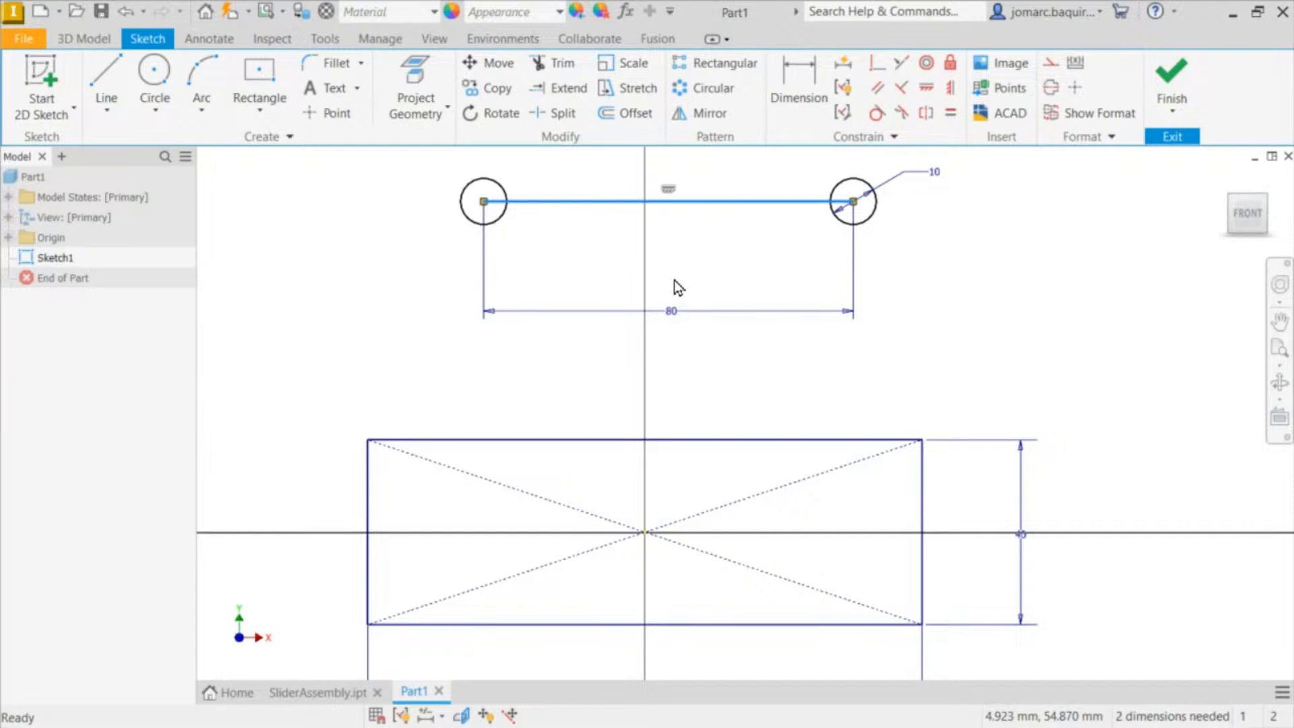
{"action": "right_click", "coordinate": [712, 259]}
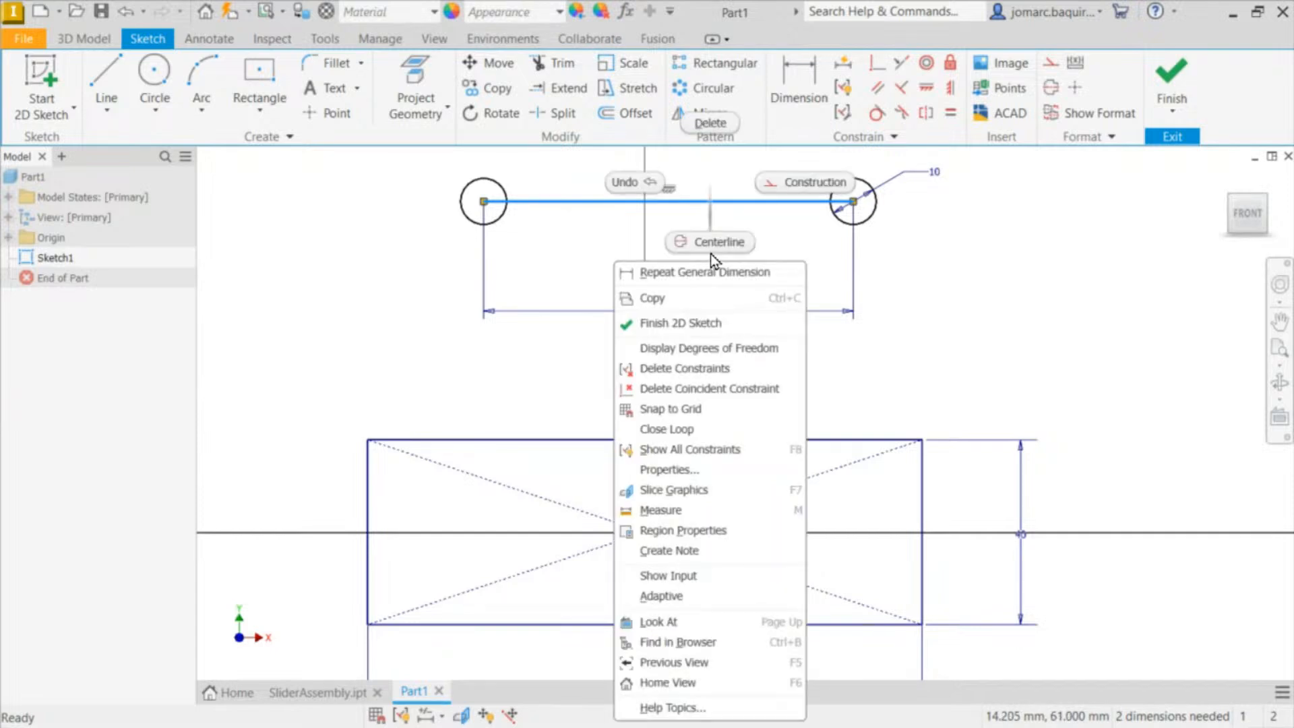
{"action": "left_click", "coordinate": [802, 185]}
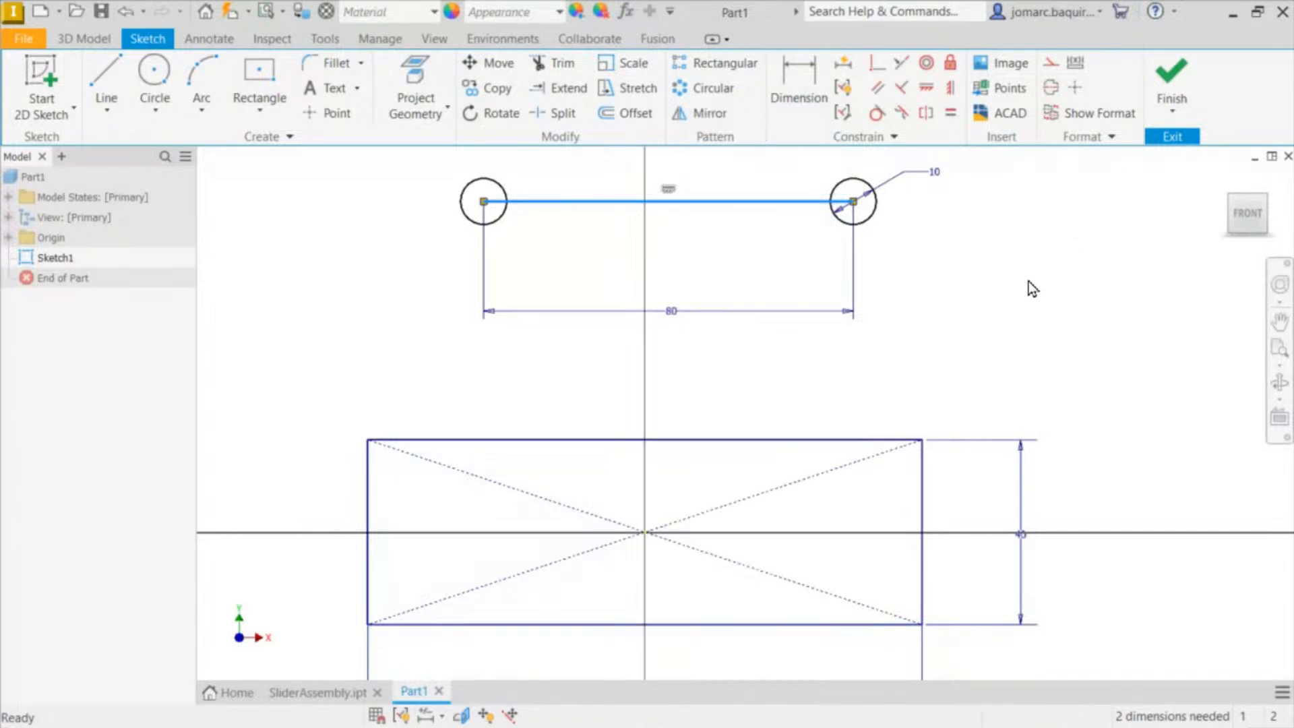
{"action": "left_click", "coordinate": [750, 196]}
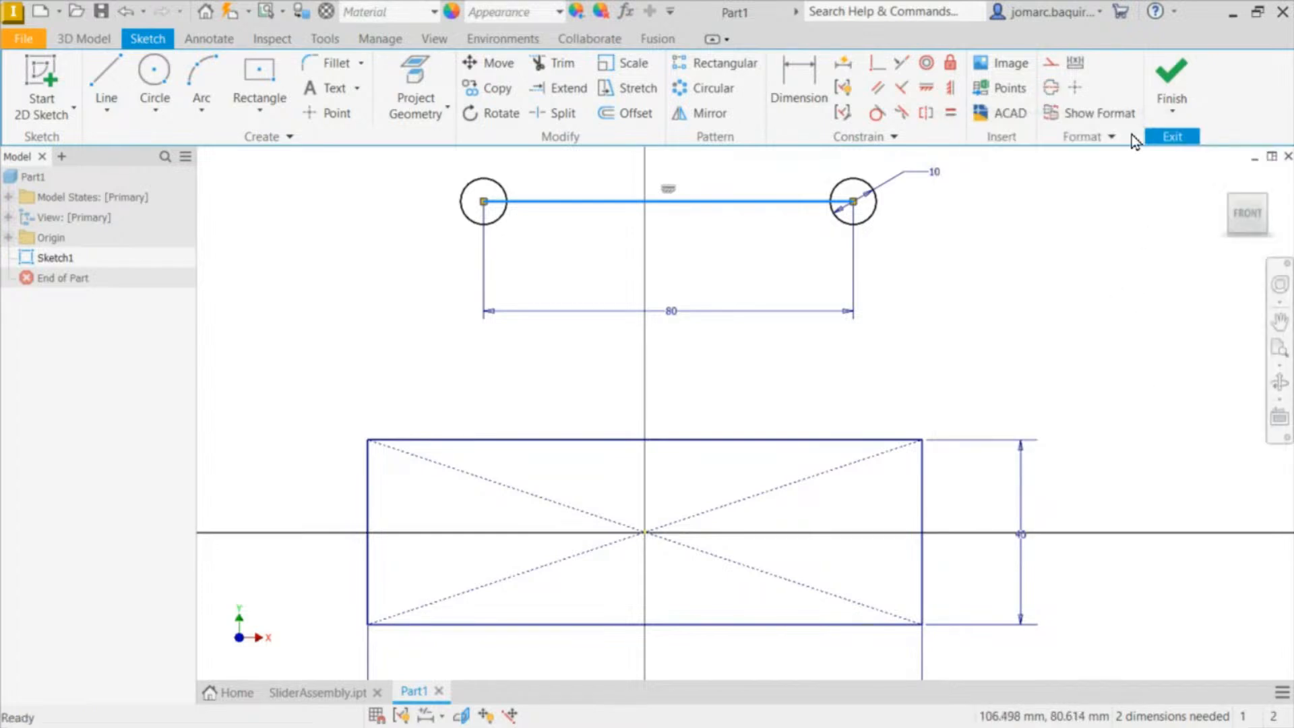
{"action": "left_click", "coordinate": [1052, 91]}
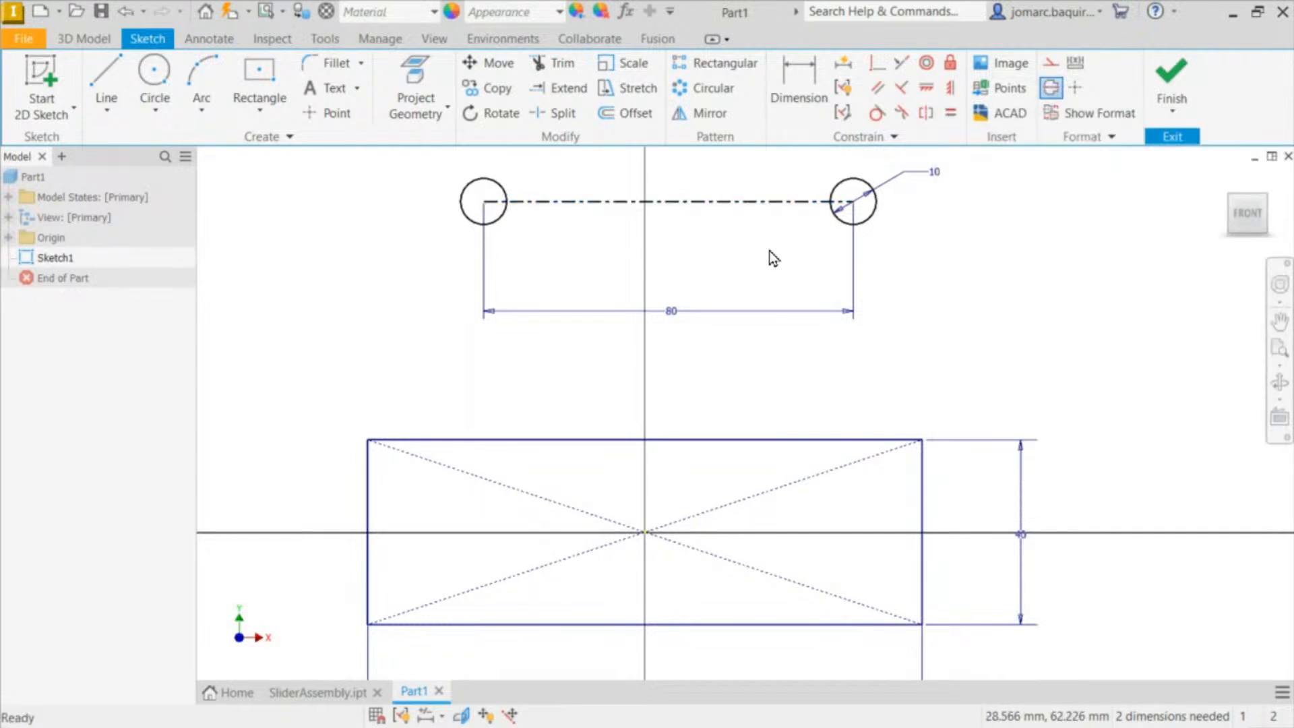
{"action": "right_click", "coordinate": [688, 202]}
{"action": "left_click", "coordinate": [771, 157]}
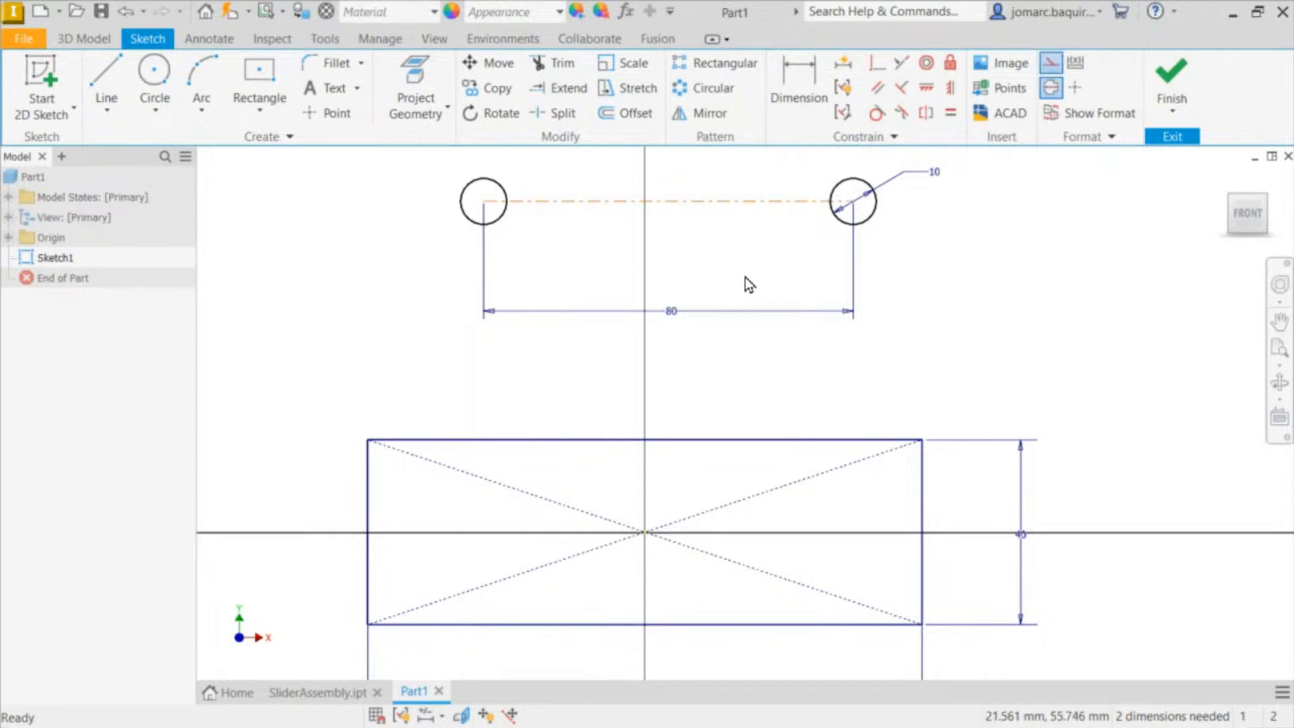
Step: Move the centerline together with its two circles to a position just above the rectangle, roughly centered on the vertical axis
{"action": "scroll", "coordinate": [741, 280], "scroll_direction": "down", "scroll_amount": 3}
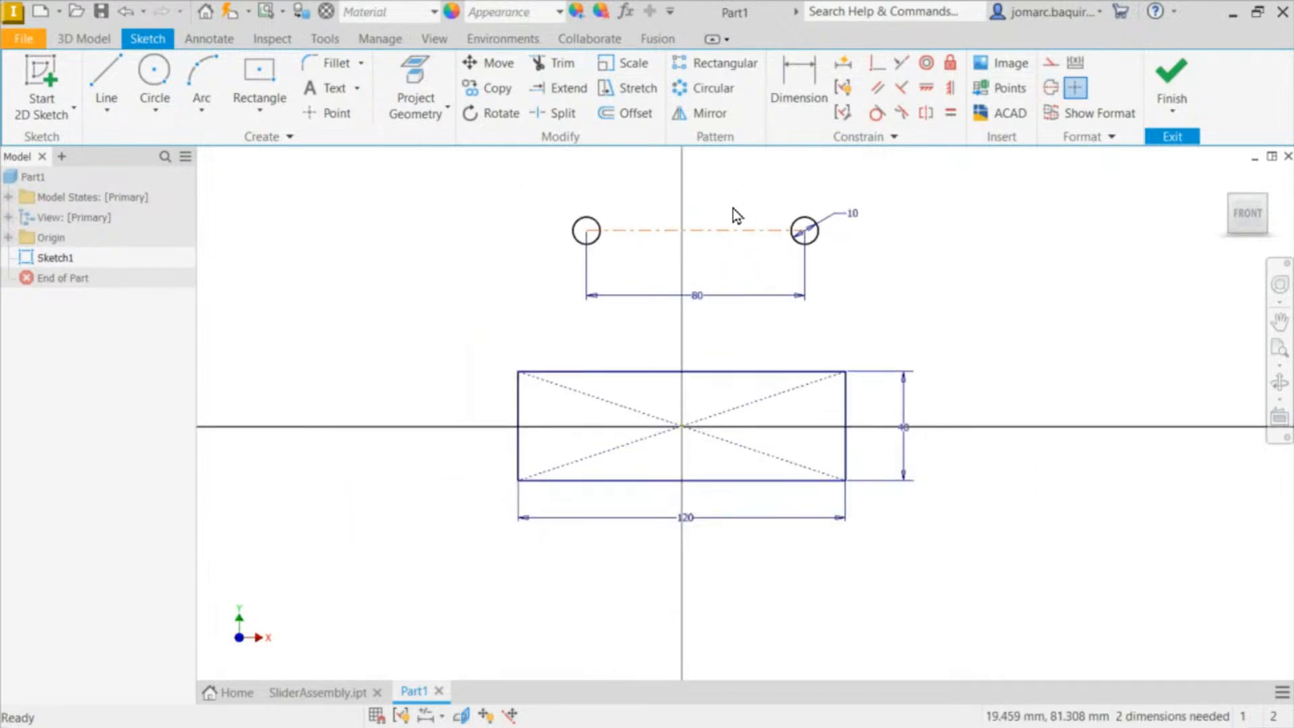
{"action": "left_click_drag", "start_coordinate": [712, 228], "coordinate": [689, 255]}
{"action": "left_click", "coordinate": [691, 254]}
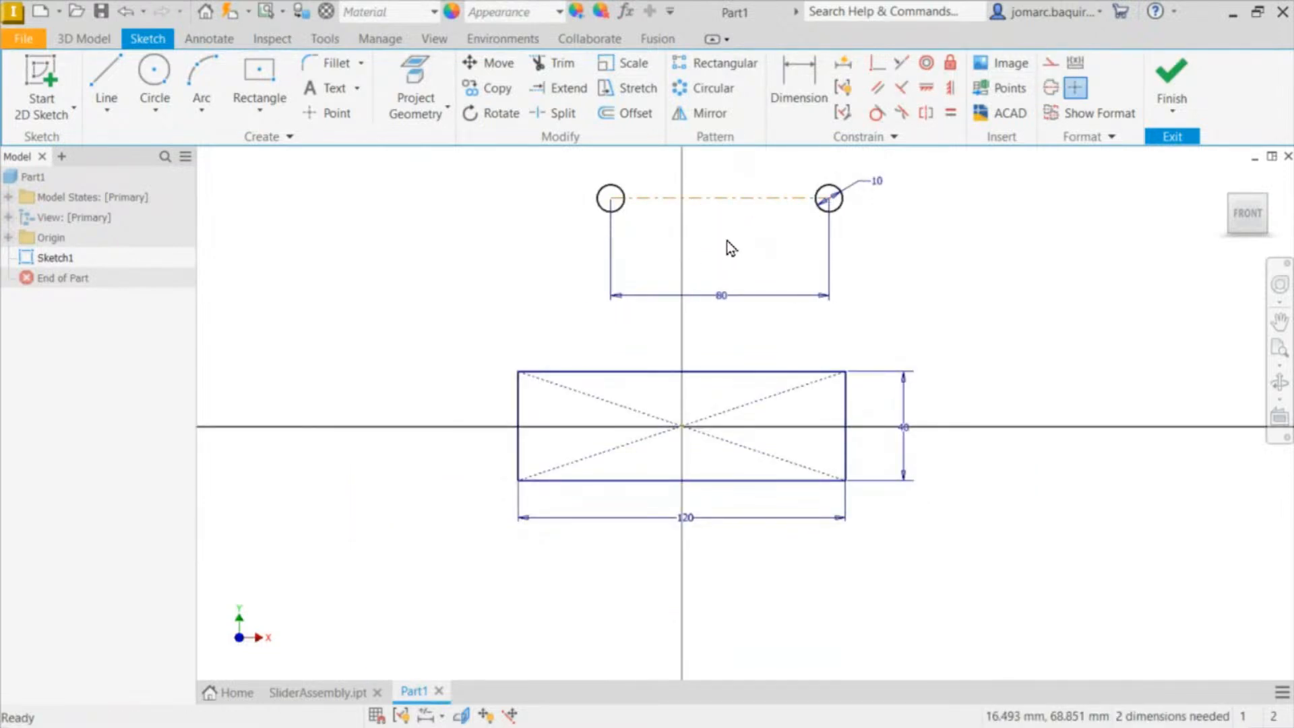
{"action": "scroll", "coordinate": [694, 259], "scroll_direction": "down", "scroll_amount": 2}
{"action": "scroll", "coordinate": [700, 225], "scroll_direction": "up", "scroll_amount": 5}
{"action": "scroll", "coordinate": [702, 277], "scroll_direction": "down", "scroll_amount": 2}
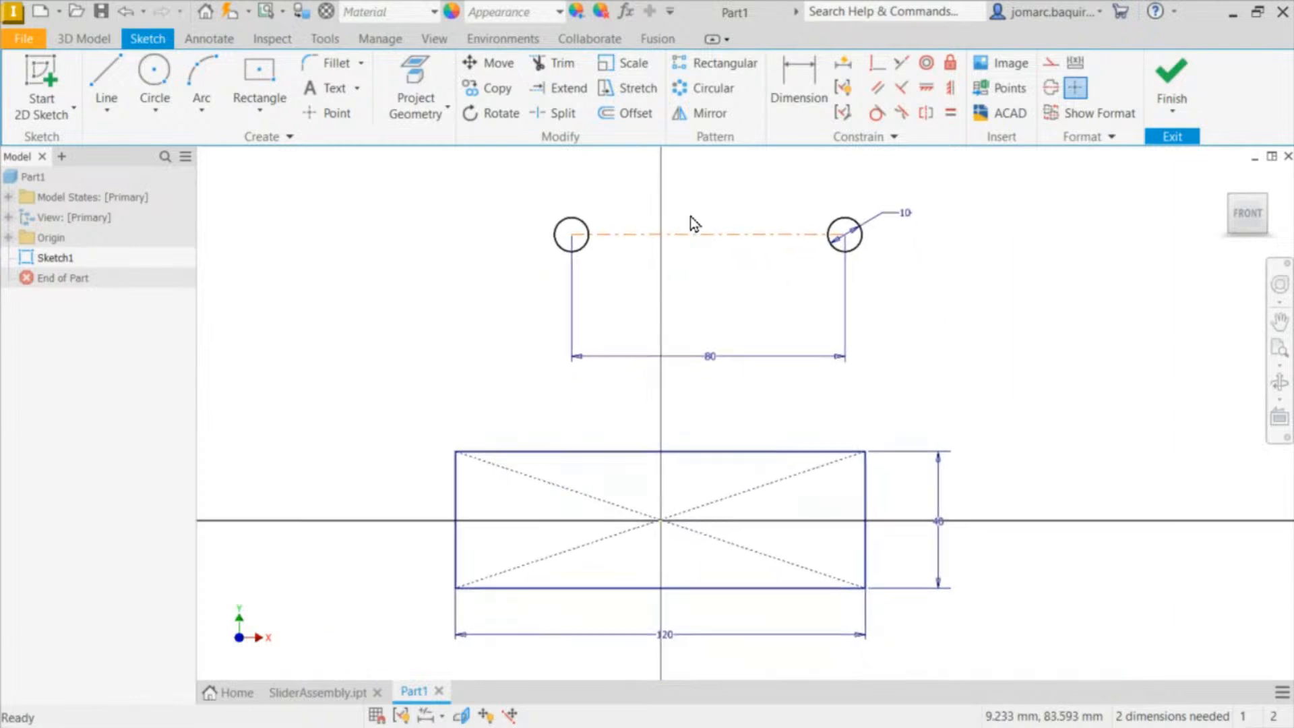
{"action": "left_click_drag", "start_coordinate": [722, 238], "coordinate": [705, 393]}
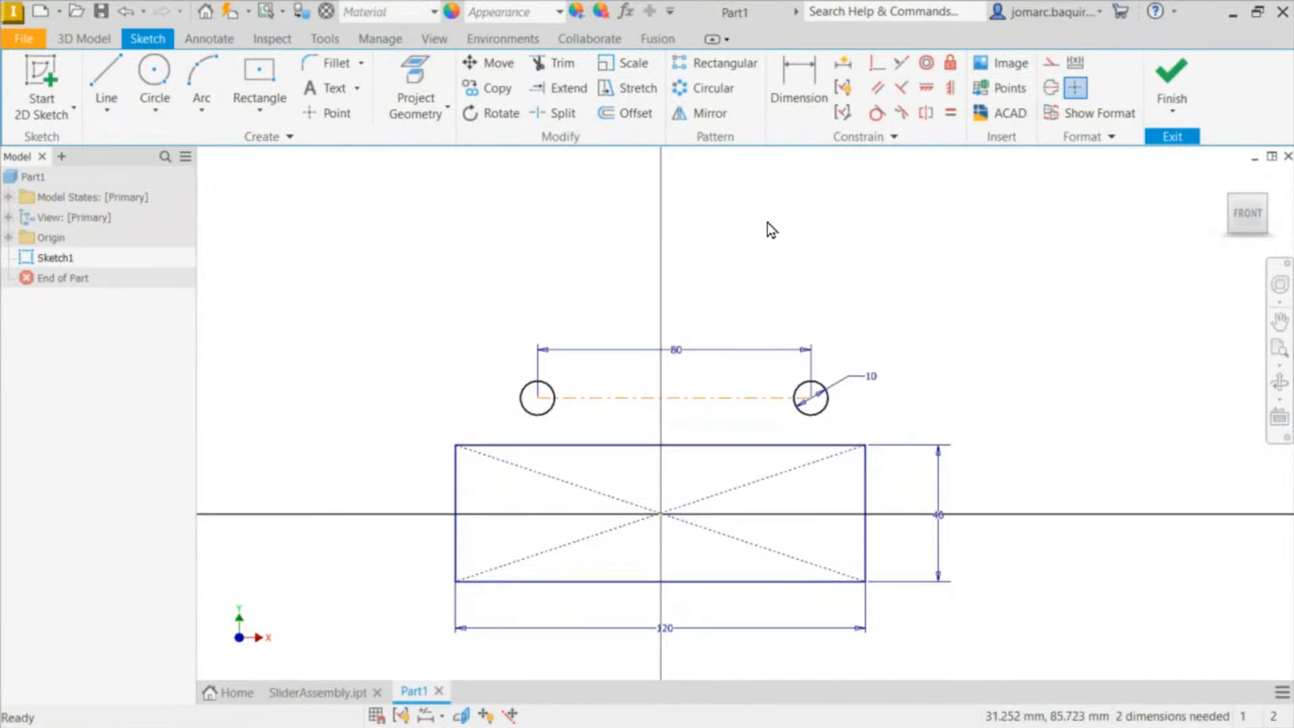
Step: Constrain the midpoint of the centerline between the circles coincident with the sketch origin
{"action": "left_click", "coordinate": [876, 70]}
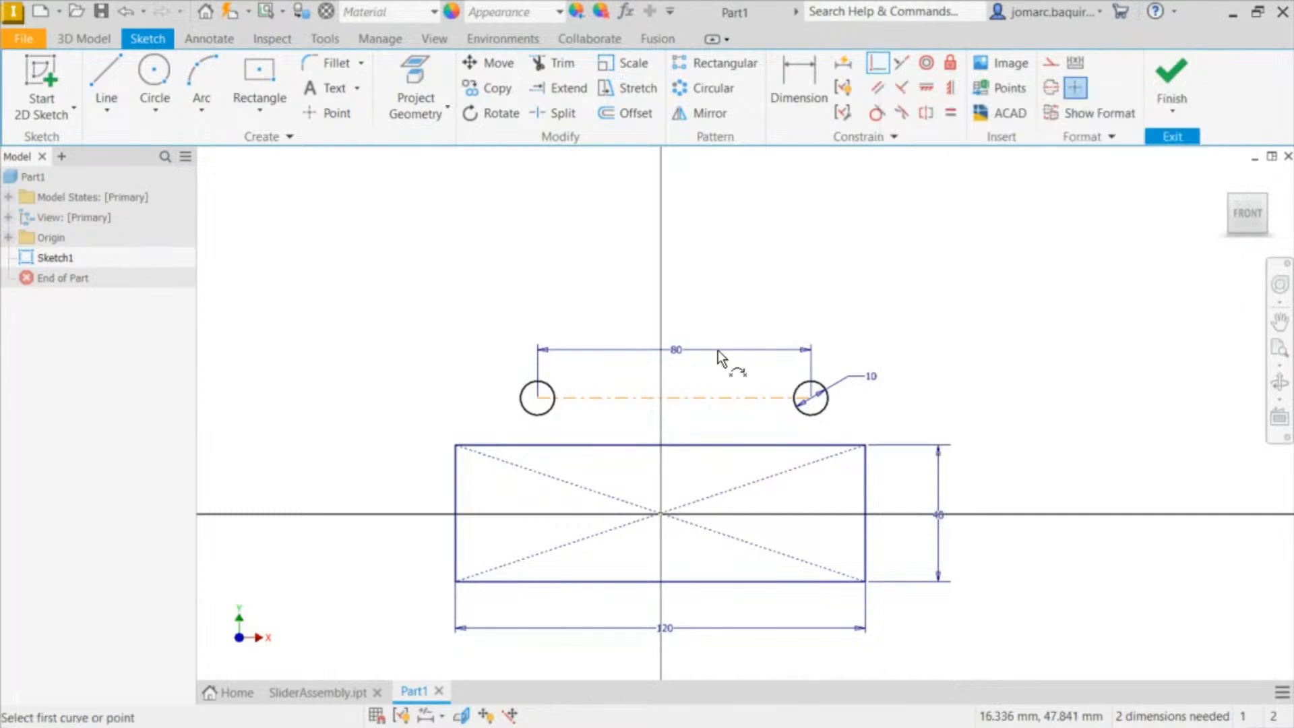
{"action": "left_click", "coordinate": [676, 399]}
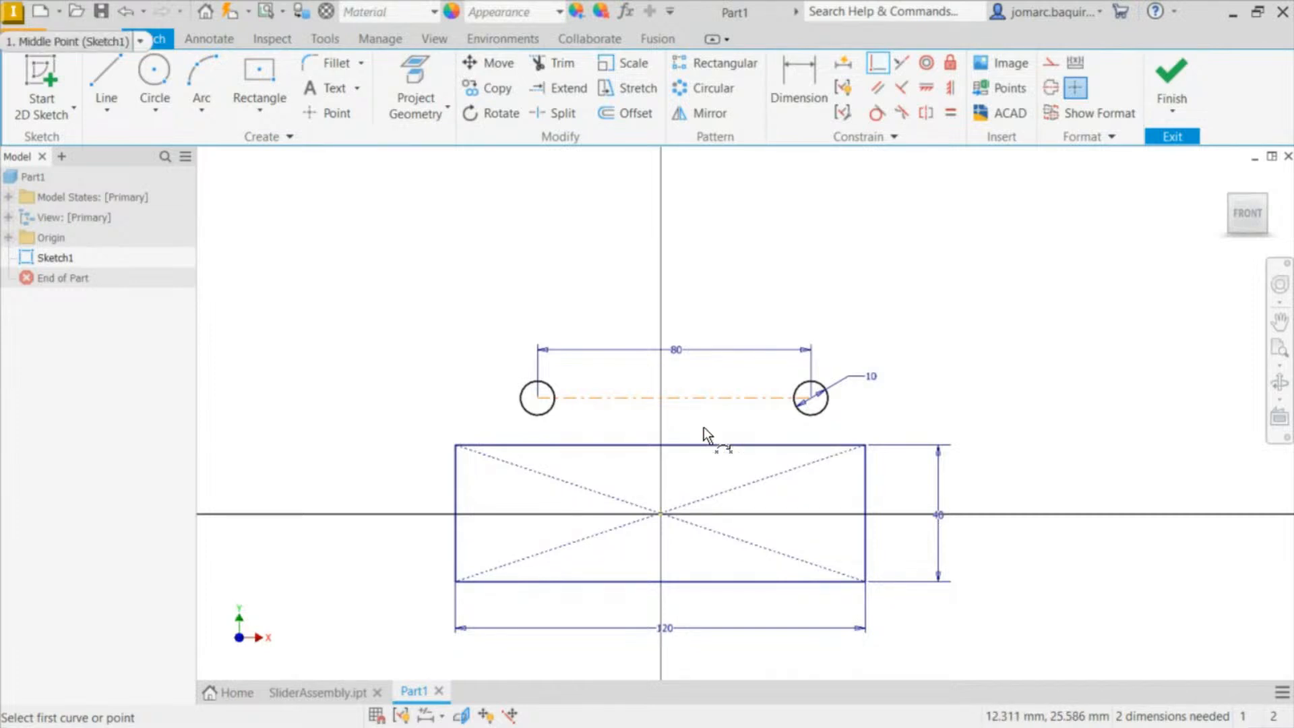
{"action": "left_click", "coordinate": [672, 396]}
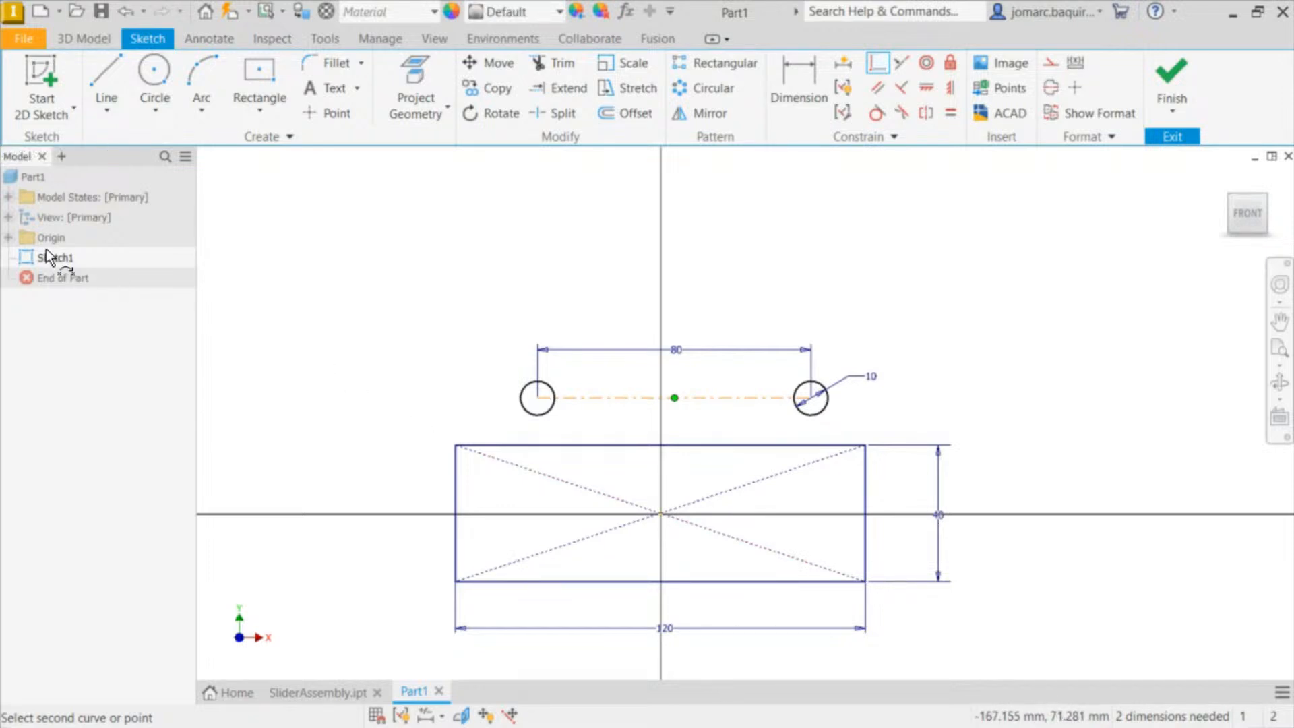
{"action": "left_click", "coordinate": [8, 237]}
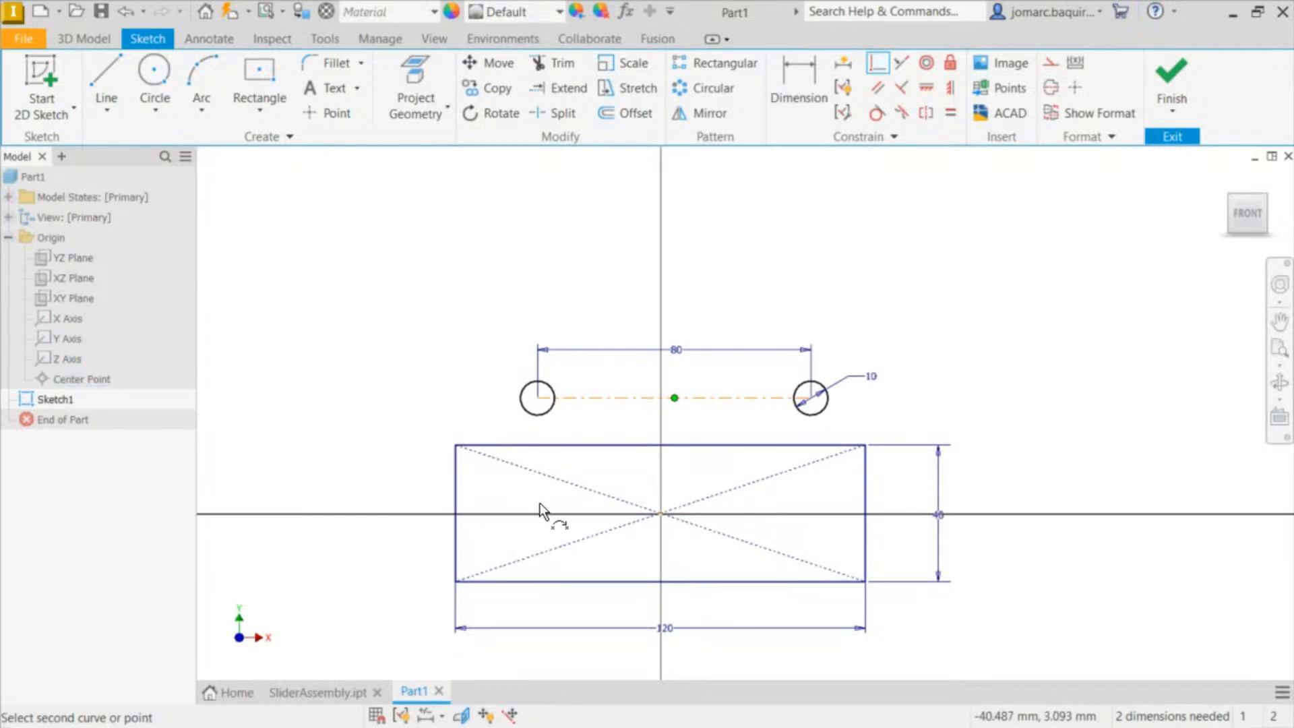
{"action": "left_click", "coordinate": [661, 514]}
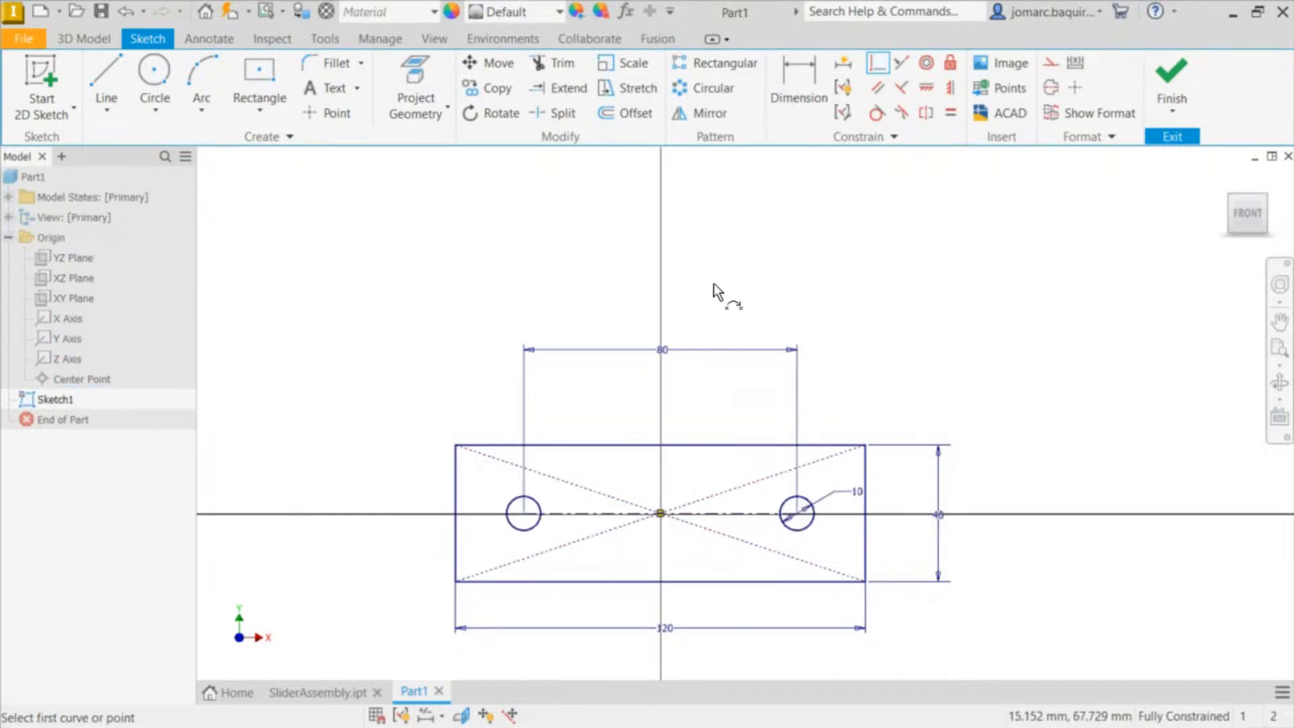
{"action": "key", "text": "Escape"}
Step: Test the rectangle's edges and the circle sketch for any remaining freedom of movement
{"action": "left_click_drag", "start_coordinate": [873, 432], "coordinate": [812, 394]}
{"action": "left_click_drag", "start_coordinate": [463, 435], "coordinate": [594, 353]}
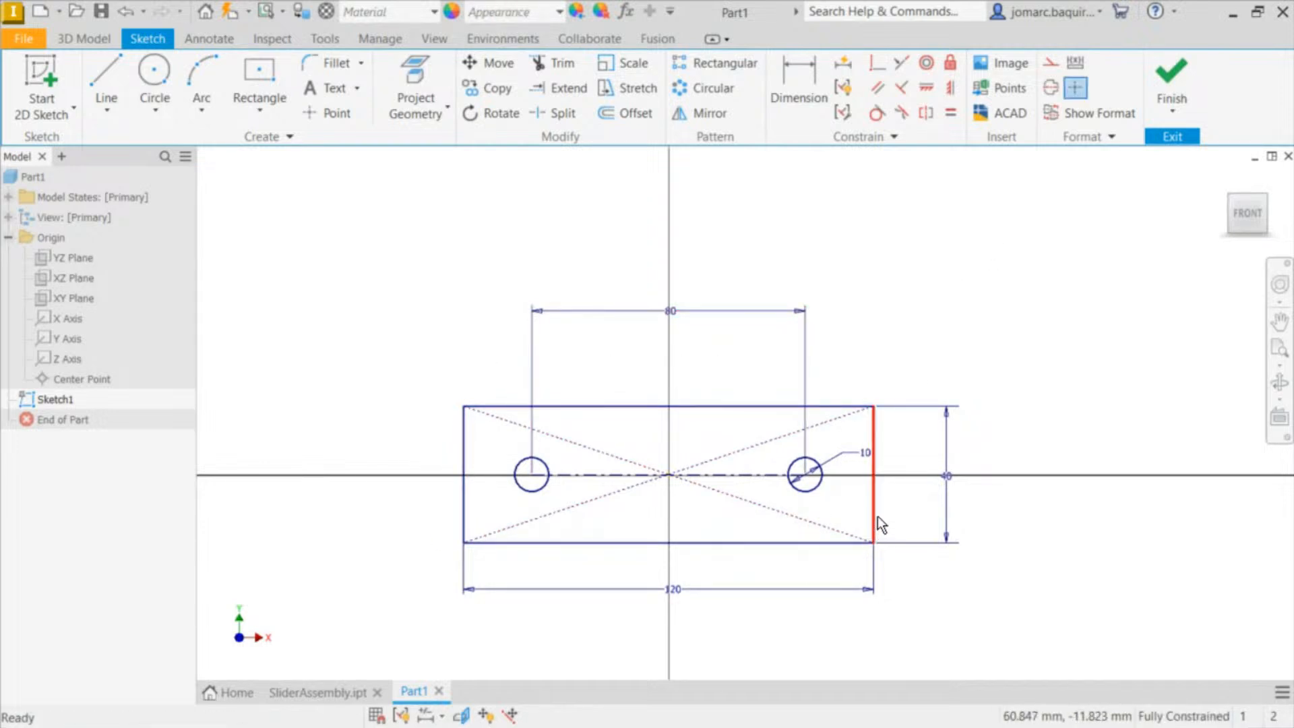
{"action": "left_click_drag", "start_coordinate": [875, 516], "coordinate": [870, 509]}
{"action": "left_click", "coordinate": [873, 511]}
{"action": "left_click", "coordinate": [843, 529]}
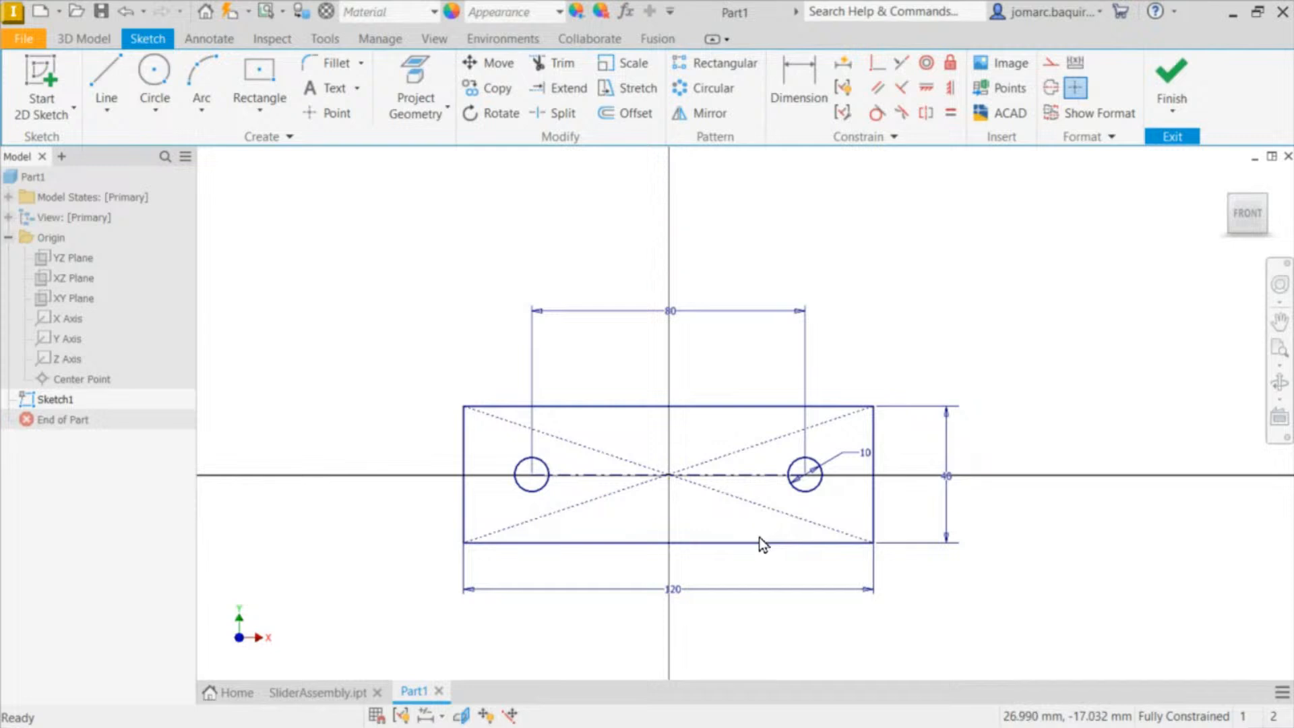
{"action": "middle_click_drag", "start_coordinate": [760, 536], "coordinate": [786, 434]}
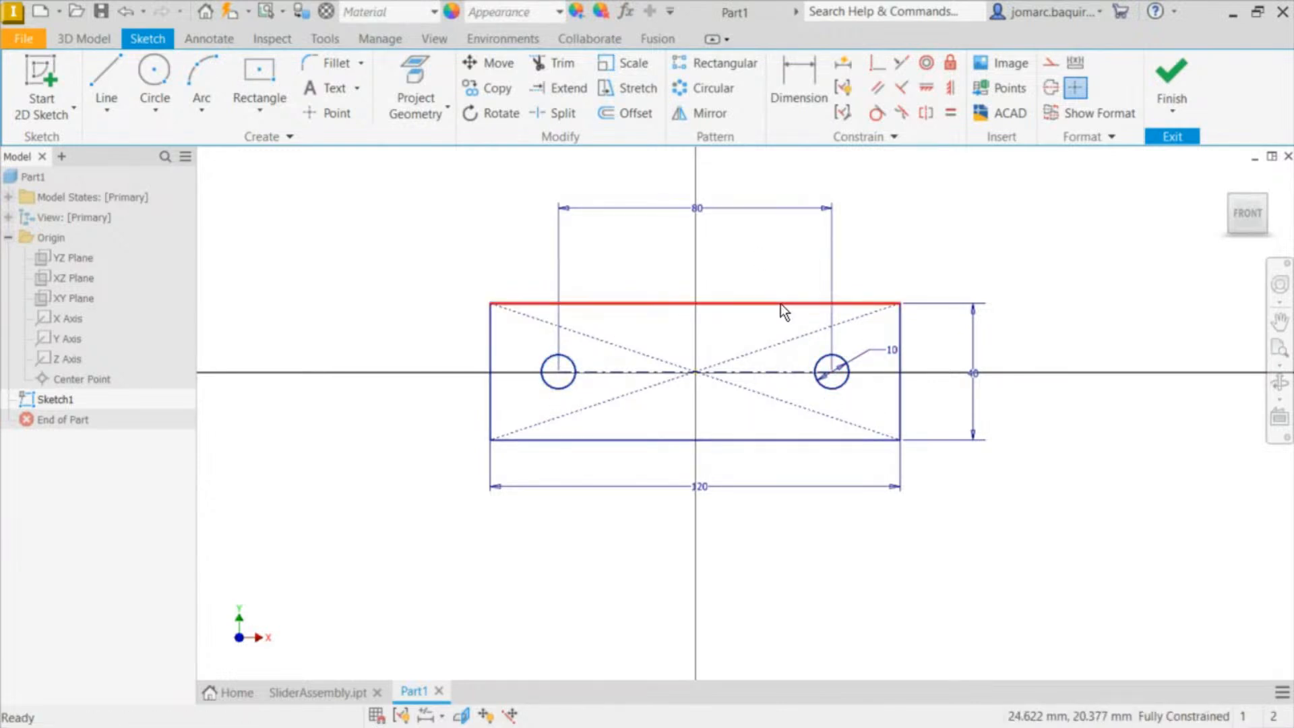
{"action": "middle_click_drag", "start_coordinate": [935, 155], "coordinate": [903, 175]}
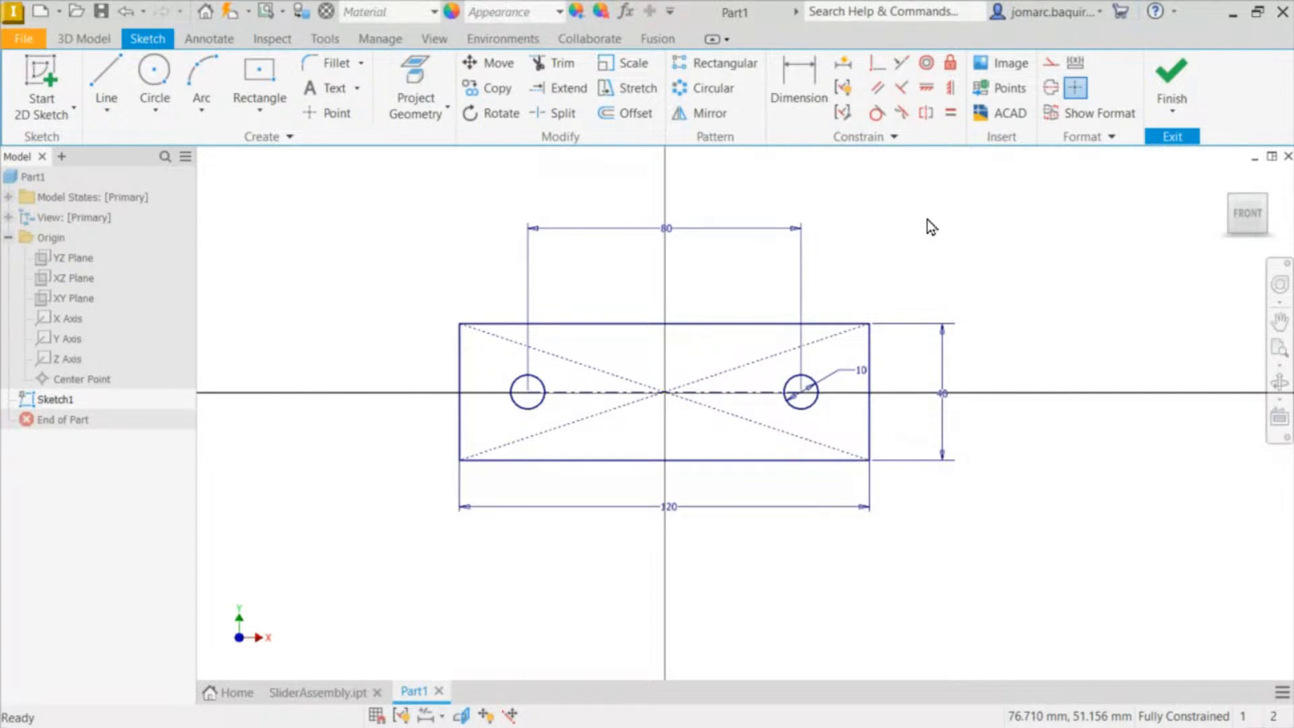
Step: Finish the sketch and extrude the rectangle profile around the two holes symmetrically to a distance of 15 mm
{"action": "left_click", "coordinate": [1176, 74]}
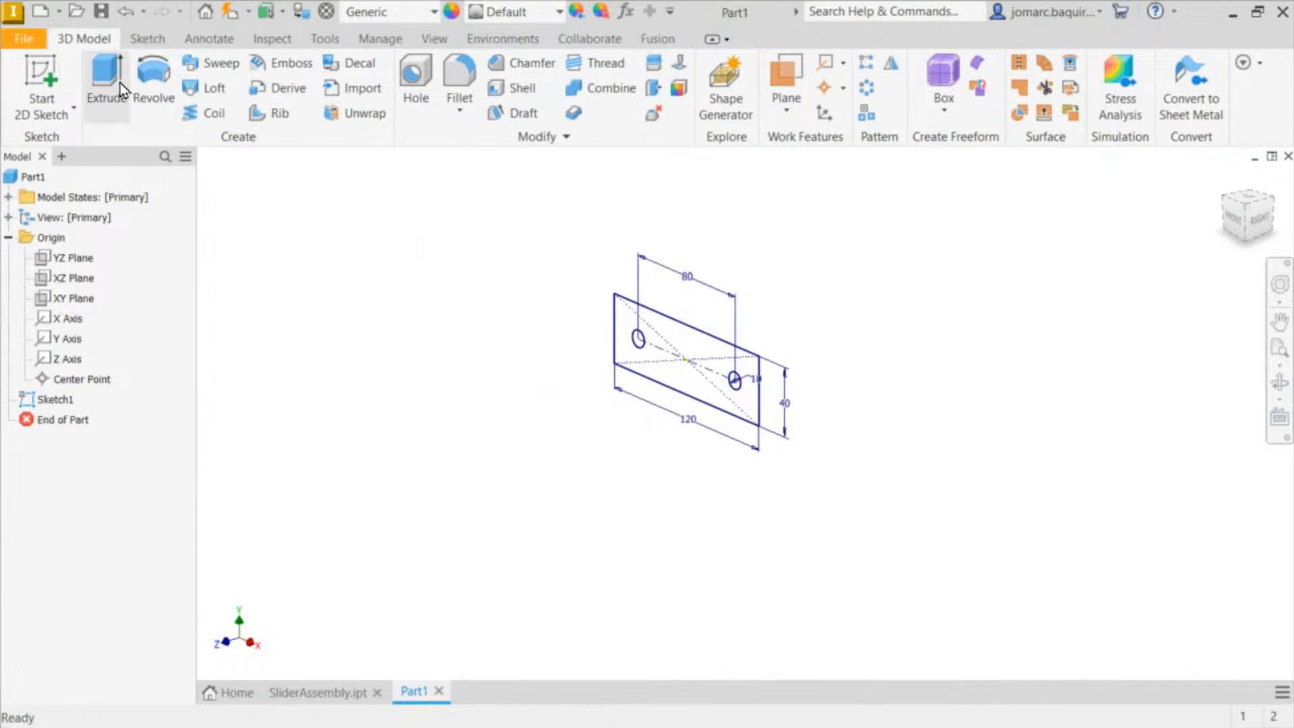
{"action": "left_click", "coordinate": [103, 75]}
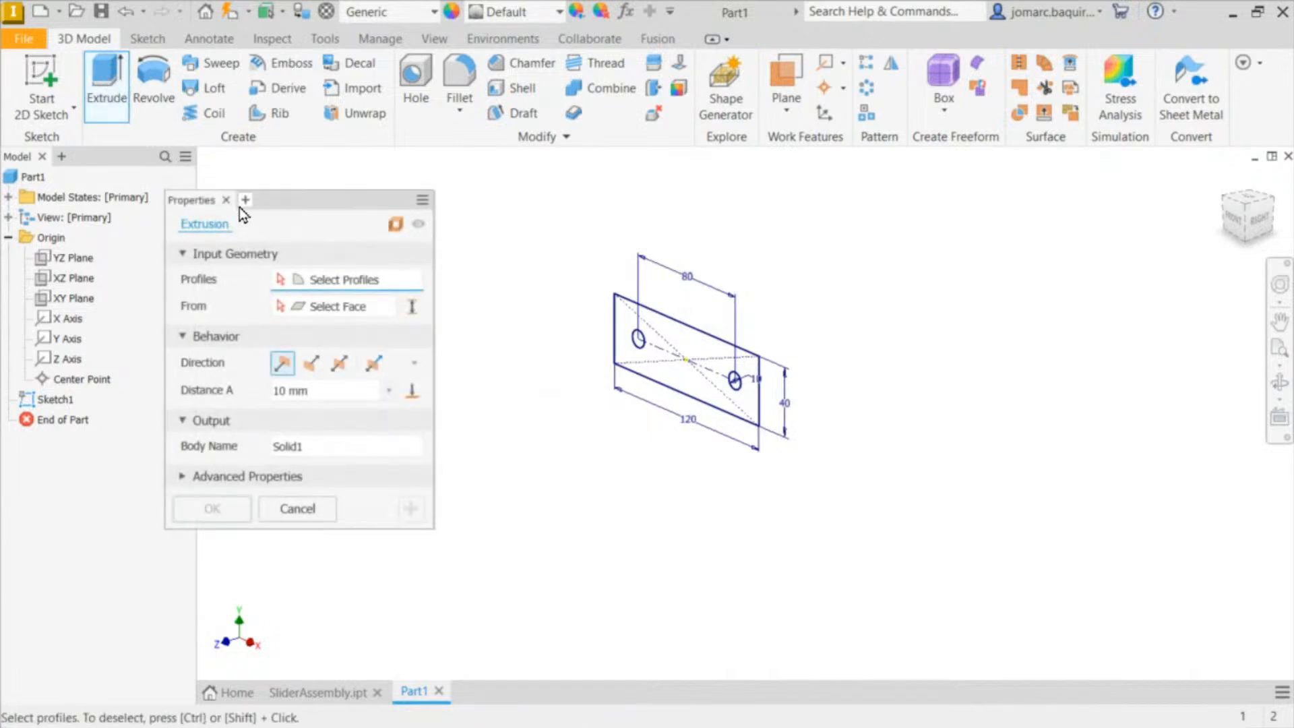
{"action": "left_click", "coordinate": [705, 356]}
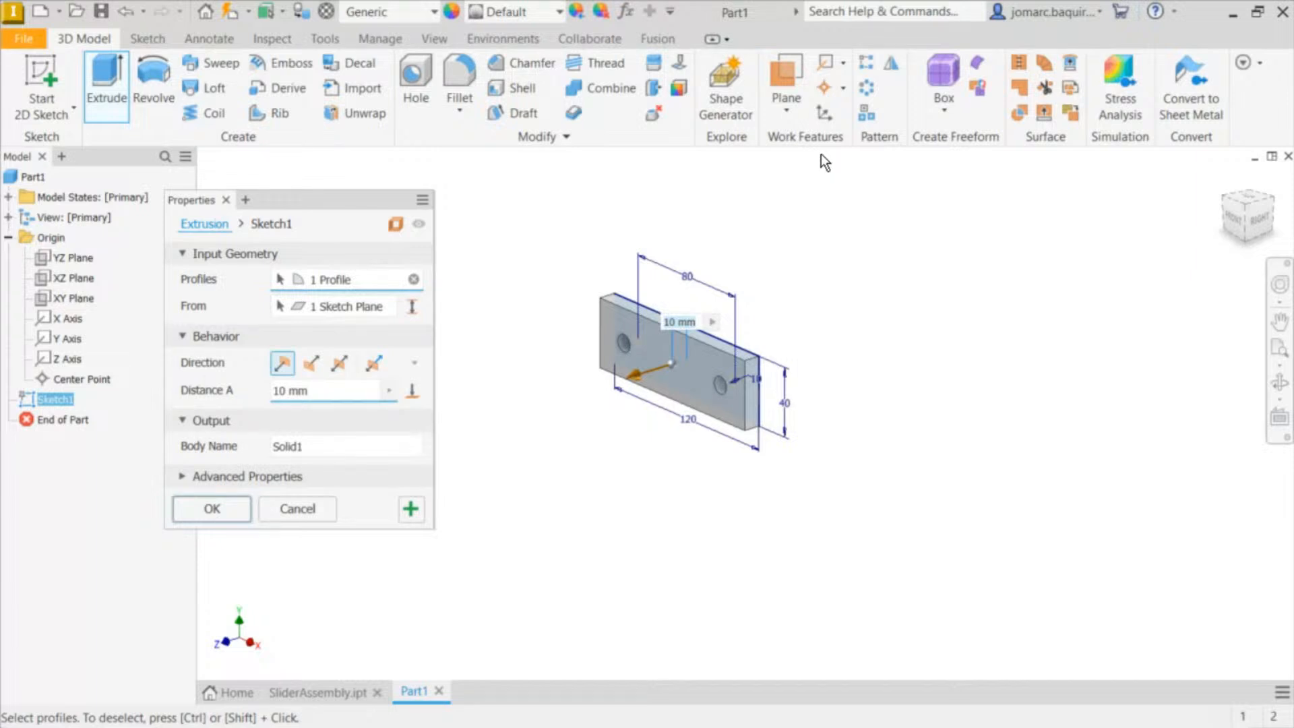
{"action": "left_click", "coordinate": [346, 370]}
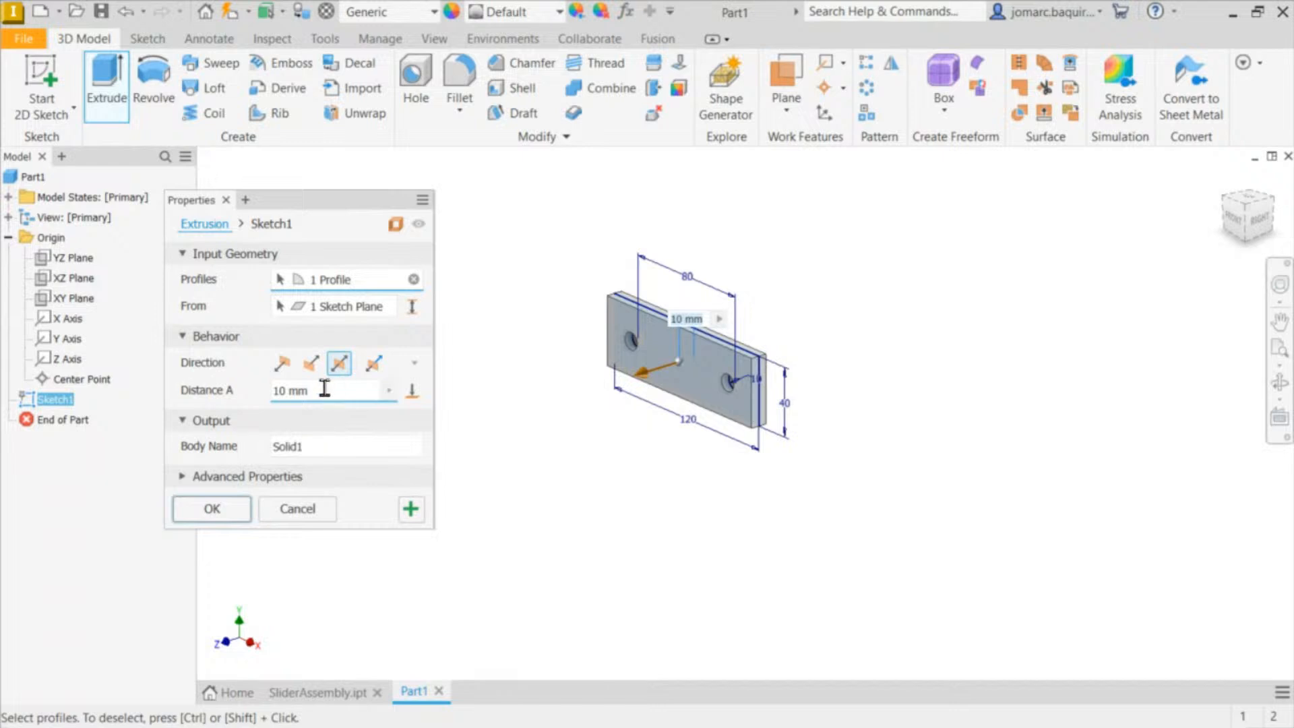
{"action": "left_click", "coordinate": [321, 390]}
{"action": "type", "text": "15"}
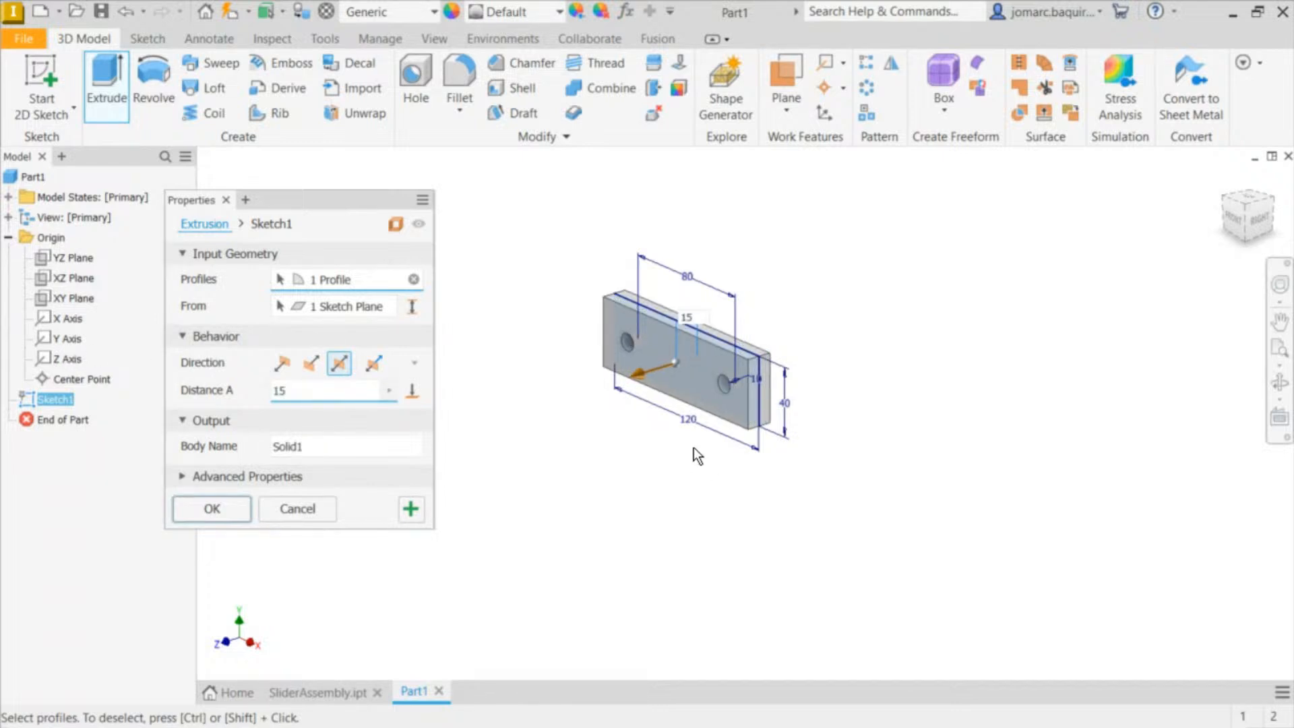
{"action": "left_click", "coordinate": [233, 509]}
Step: Measure the short thickness edge on the upper end of the extruded plate
{"action": "scroll", "coordinate": [741, 398], "scroll_direction": "down", "scroll_amount": 3}
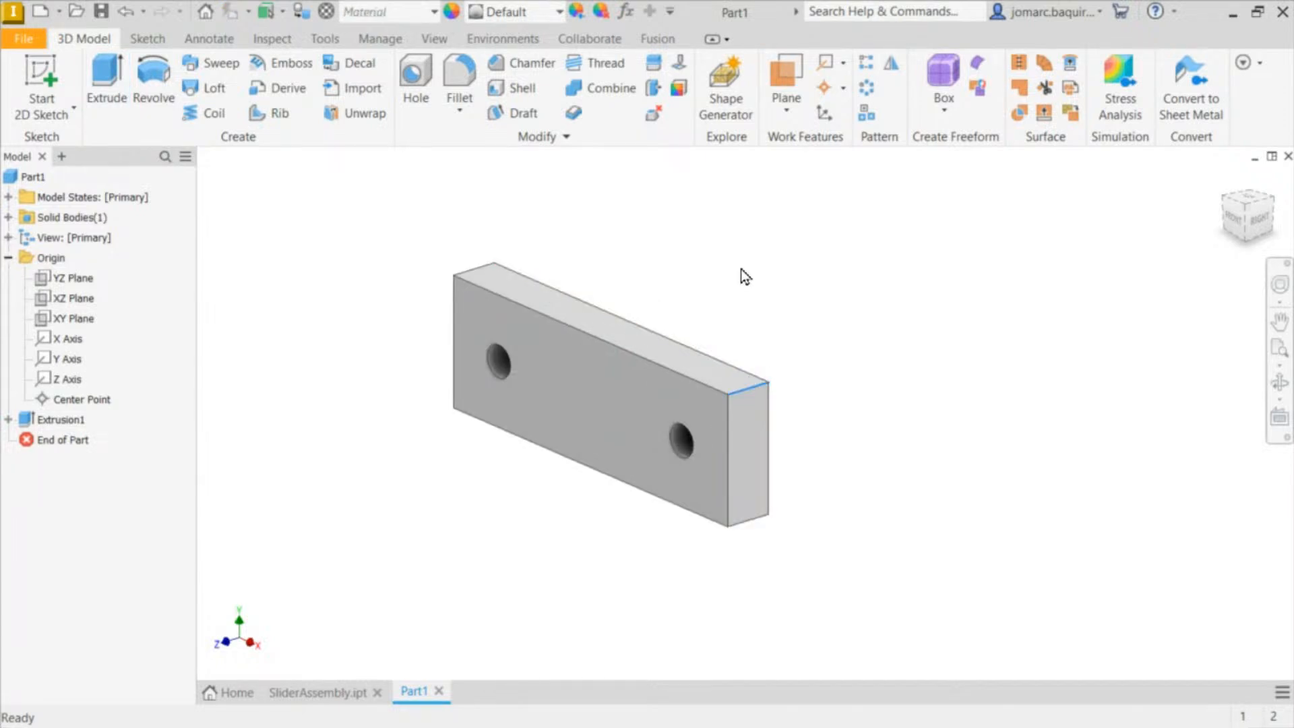
{"action": "key", "text": "m"}
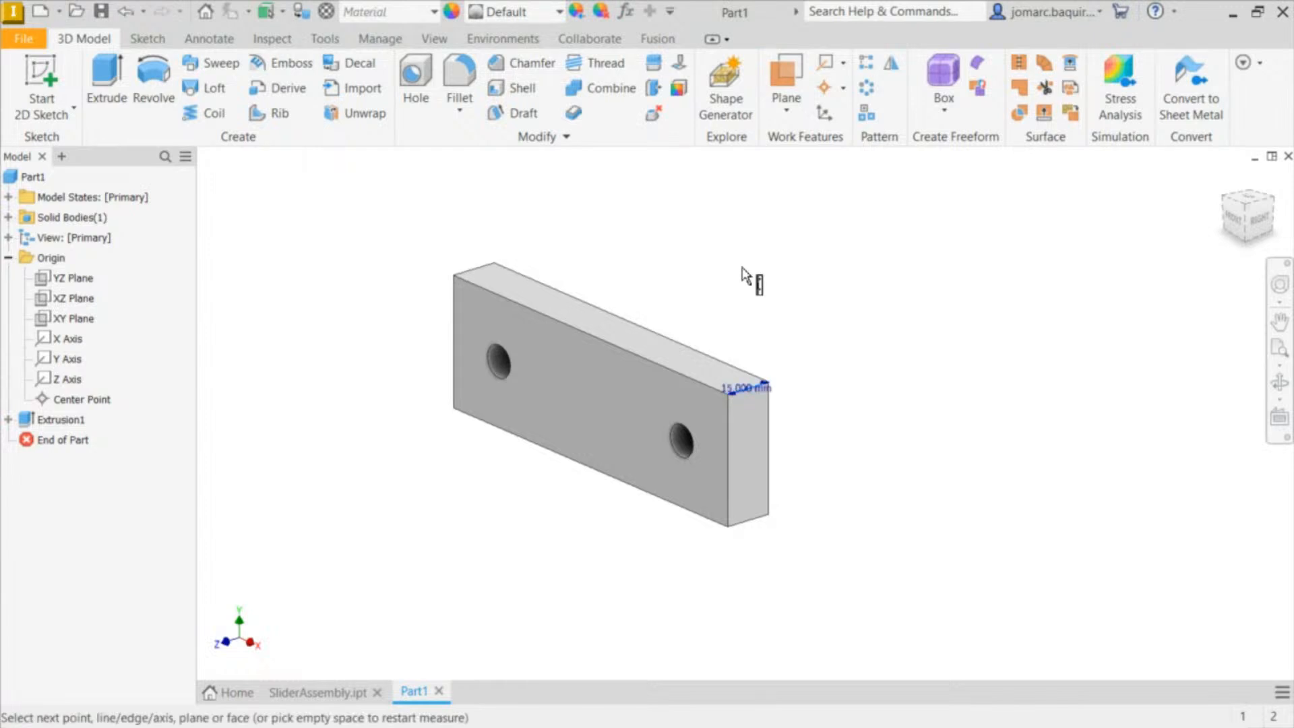
{"action": "key", "text": "Escape"}
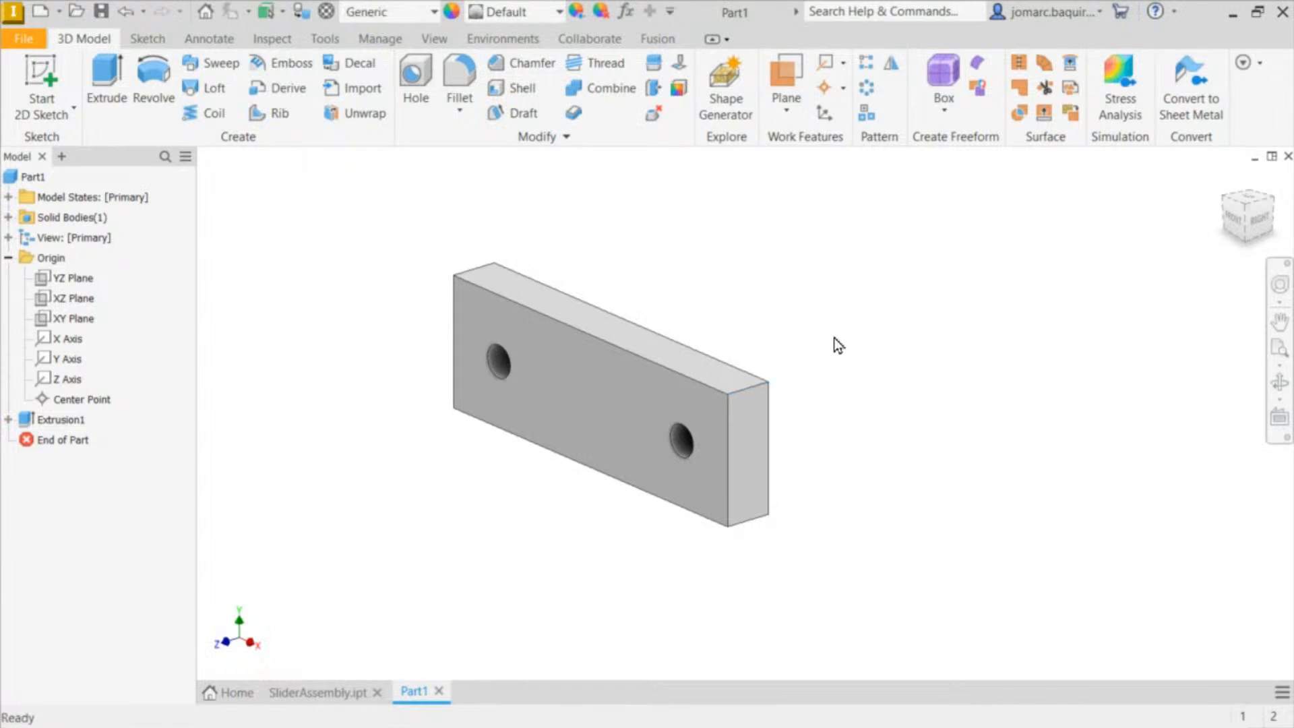
{"action": "key", "text": "m"}
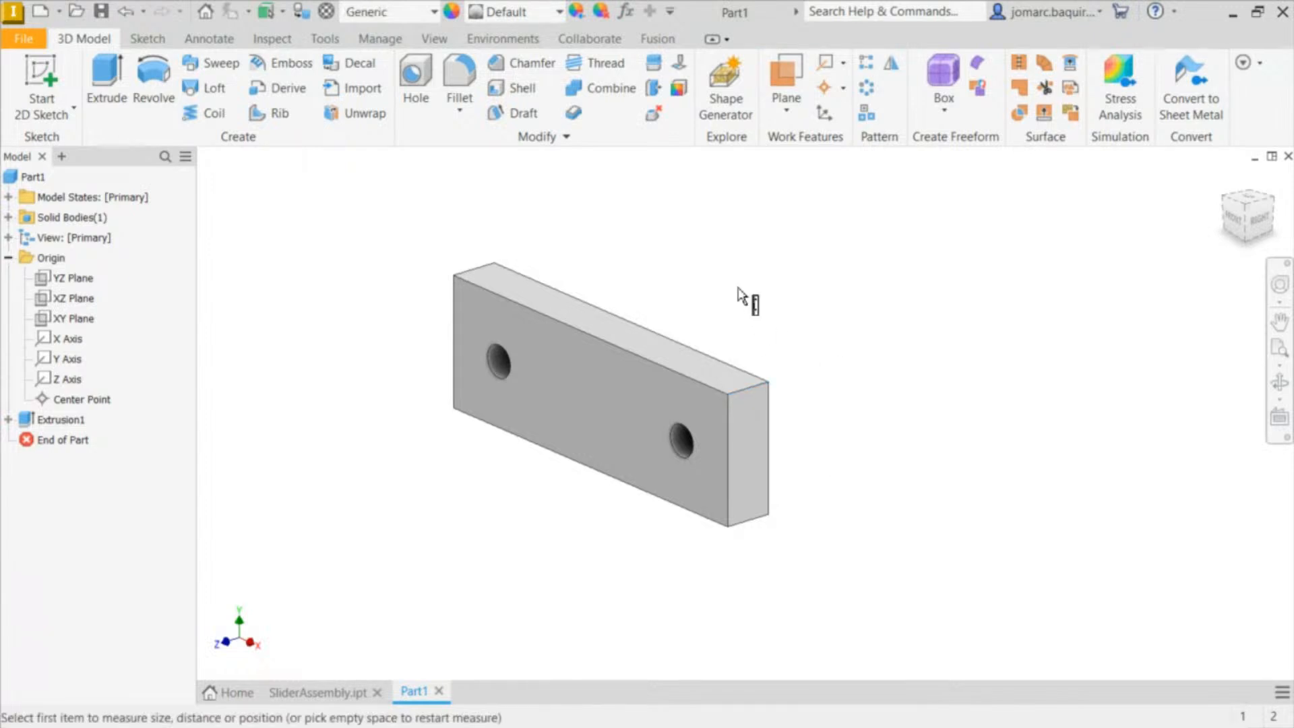
{"action": "left_click", "coordinate": [763, 391]}
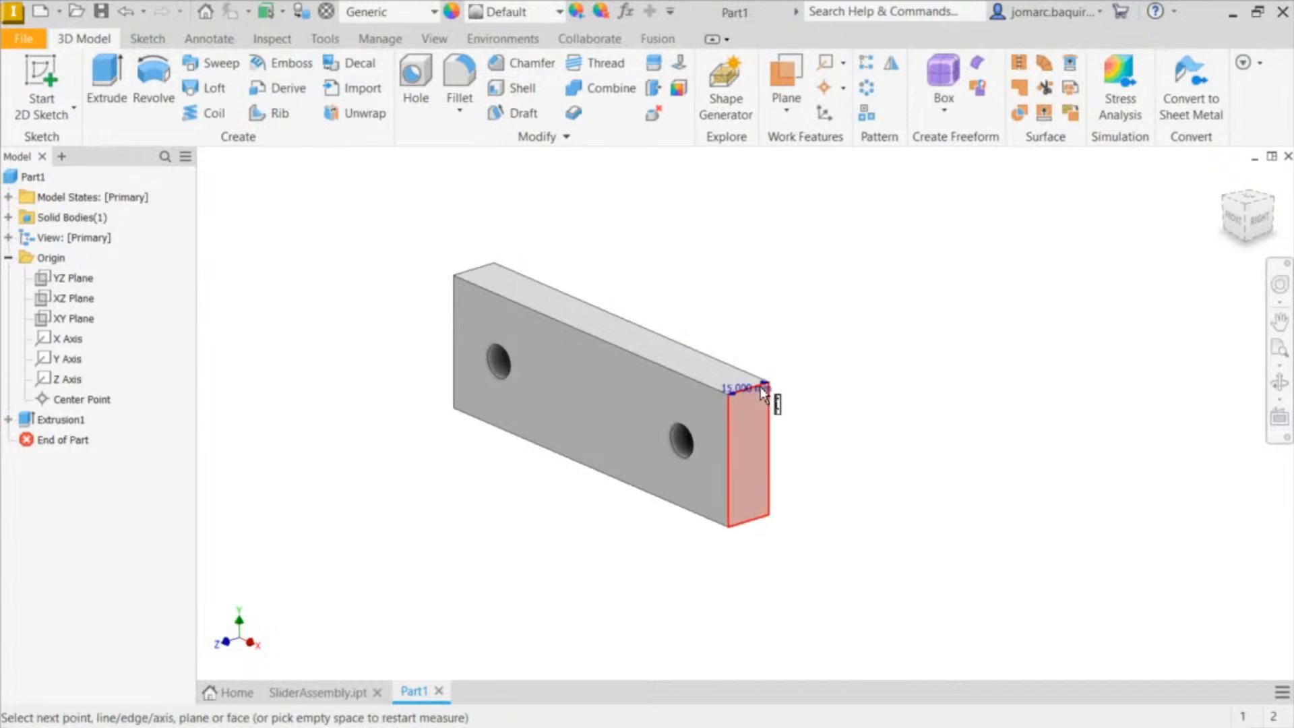
{"action": "key", "text": "Escape"}
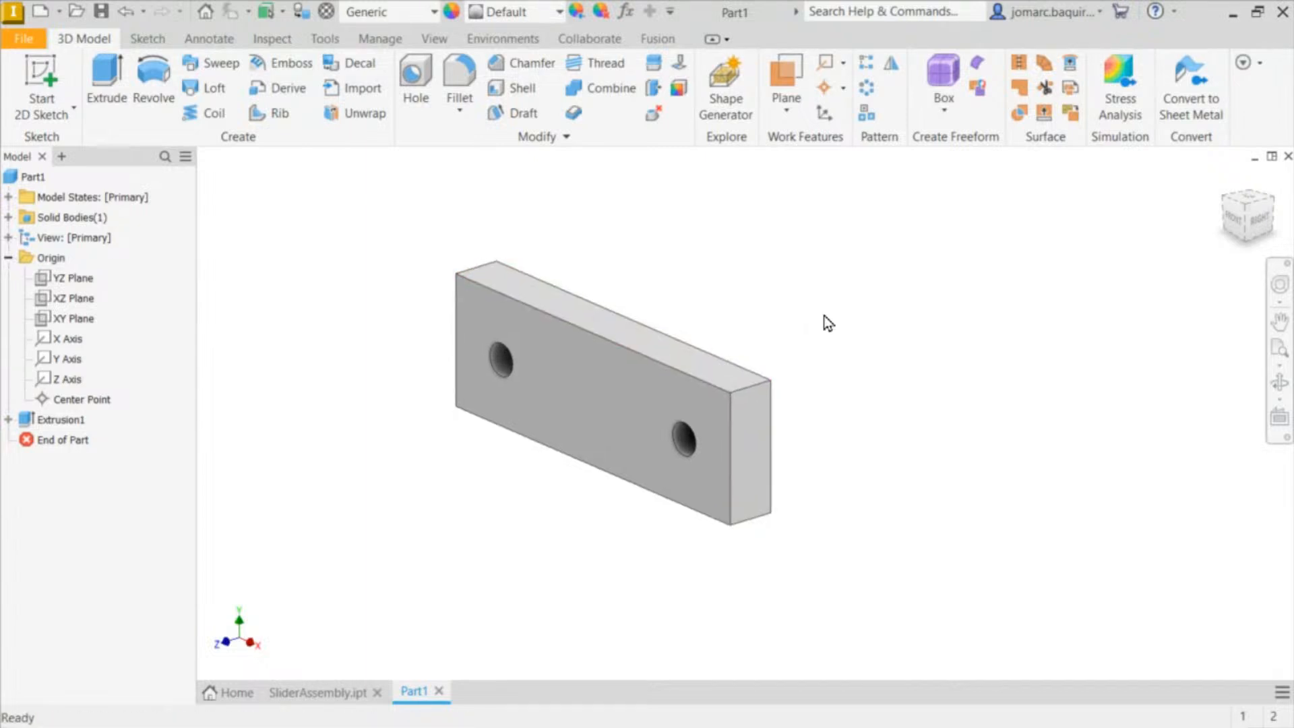
Step: Save the part as plate in the folder E:\Tasks\Marketing\LiveStream\20240922-InventorSW\TrainingProper
{"action": "scroll", "coordinate": [850, 241], "scroll_direction": "up", "scroll_amount": 5}
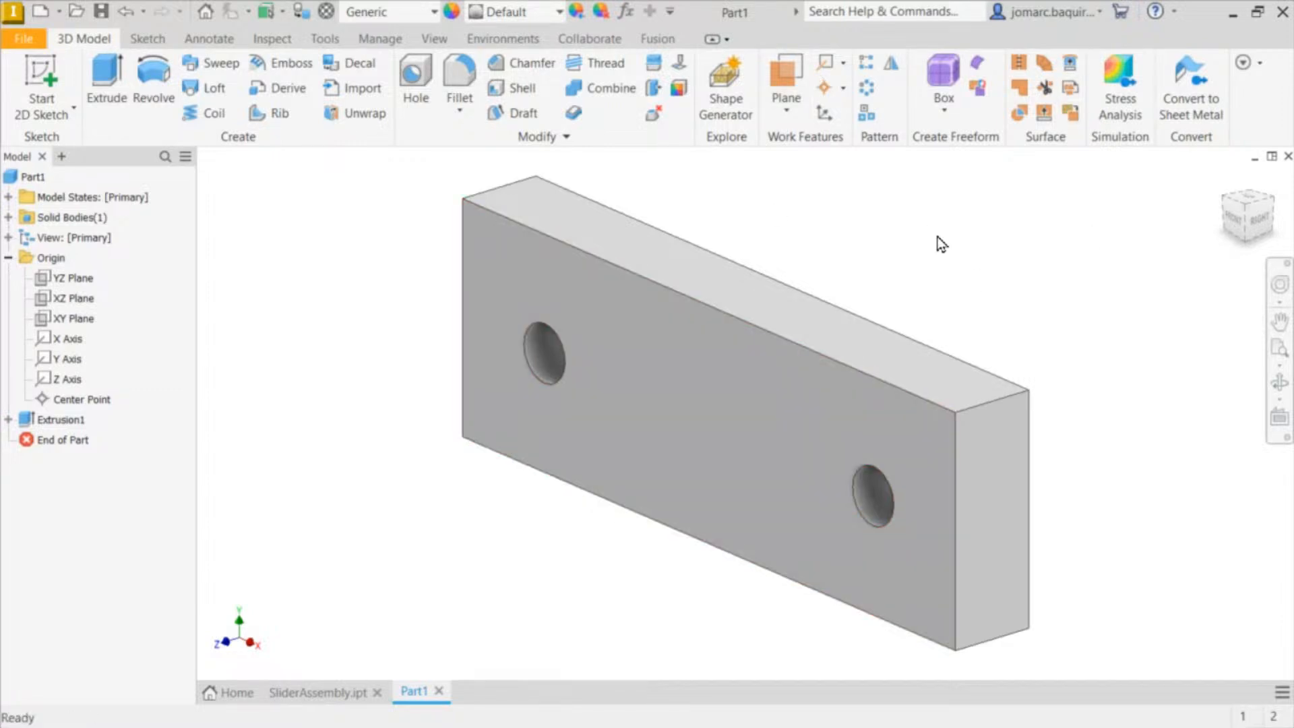
{"action": "key", "text": "ctrl+s"}
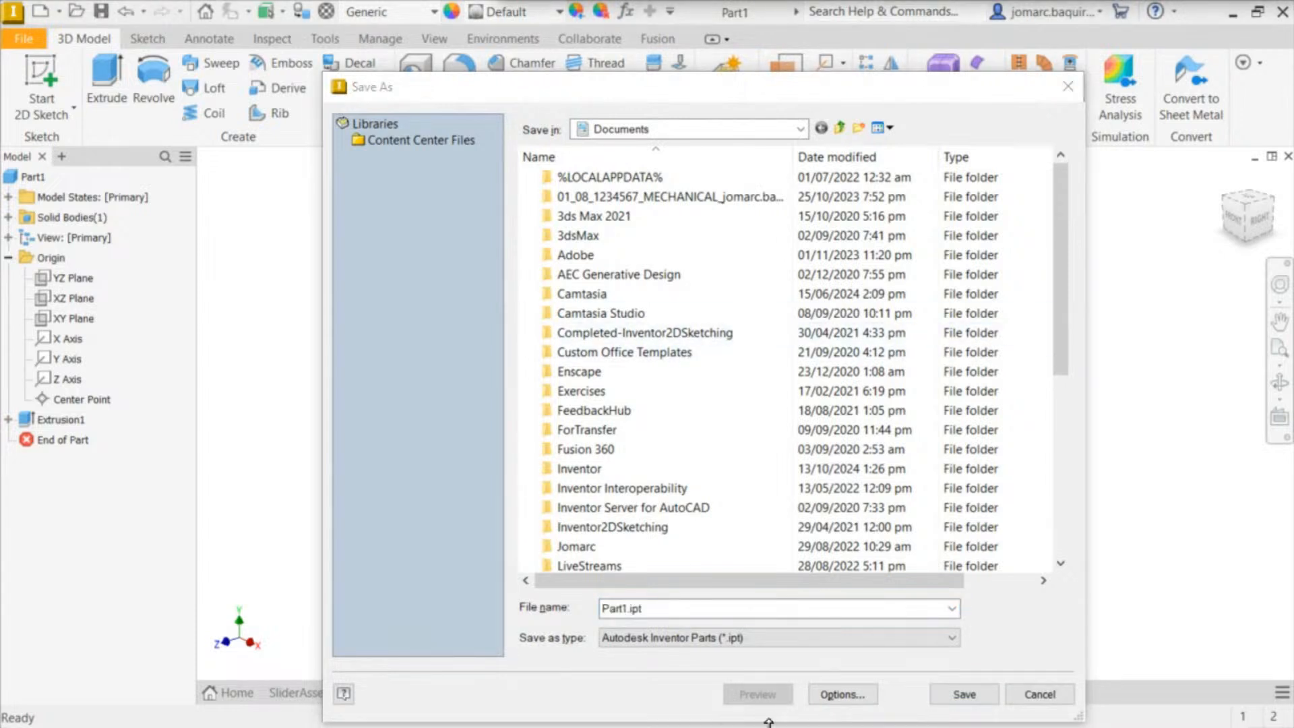
{"action": "left_click_drag", "start_coordinate": [676, 609], "coordinate": [286, 567]}
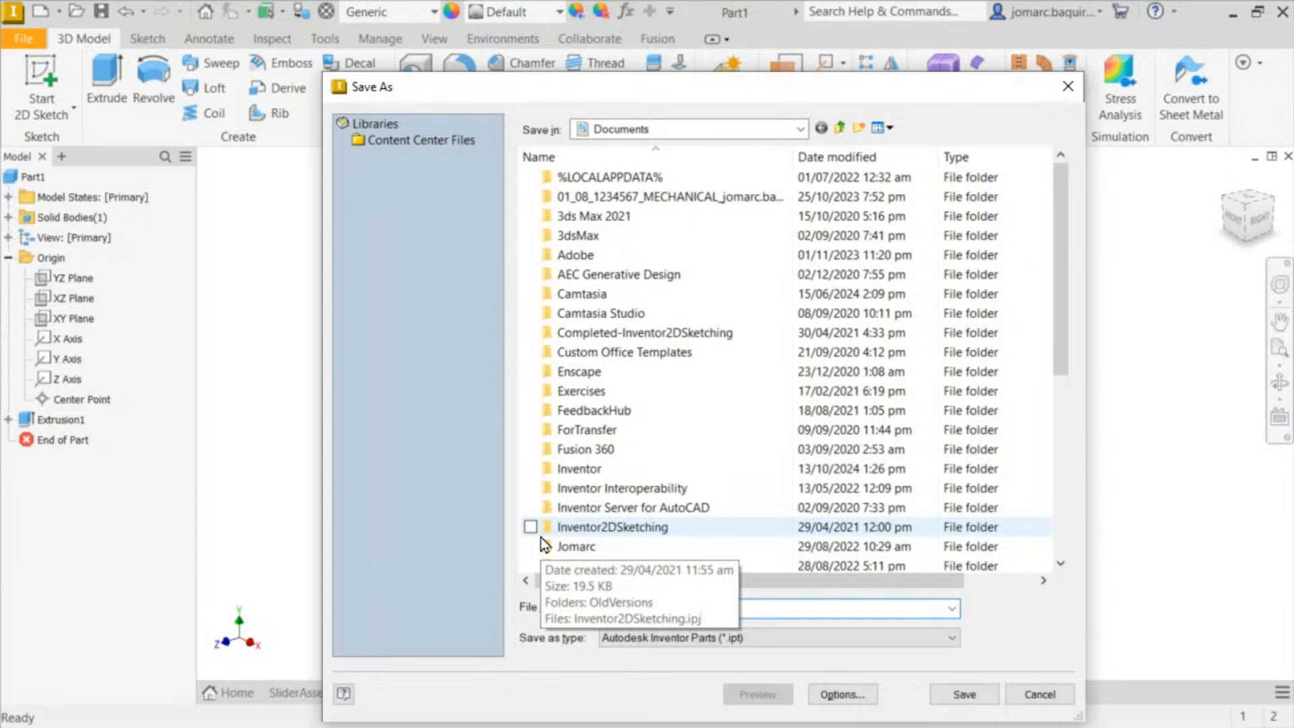
{"action": "key", "text": "ctrl+v"}
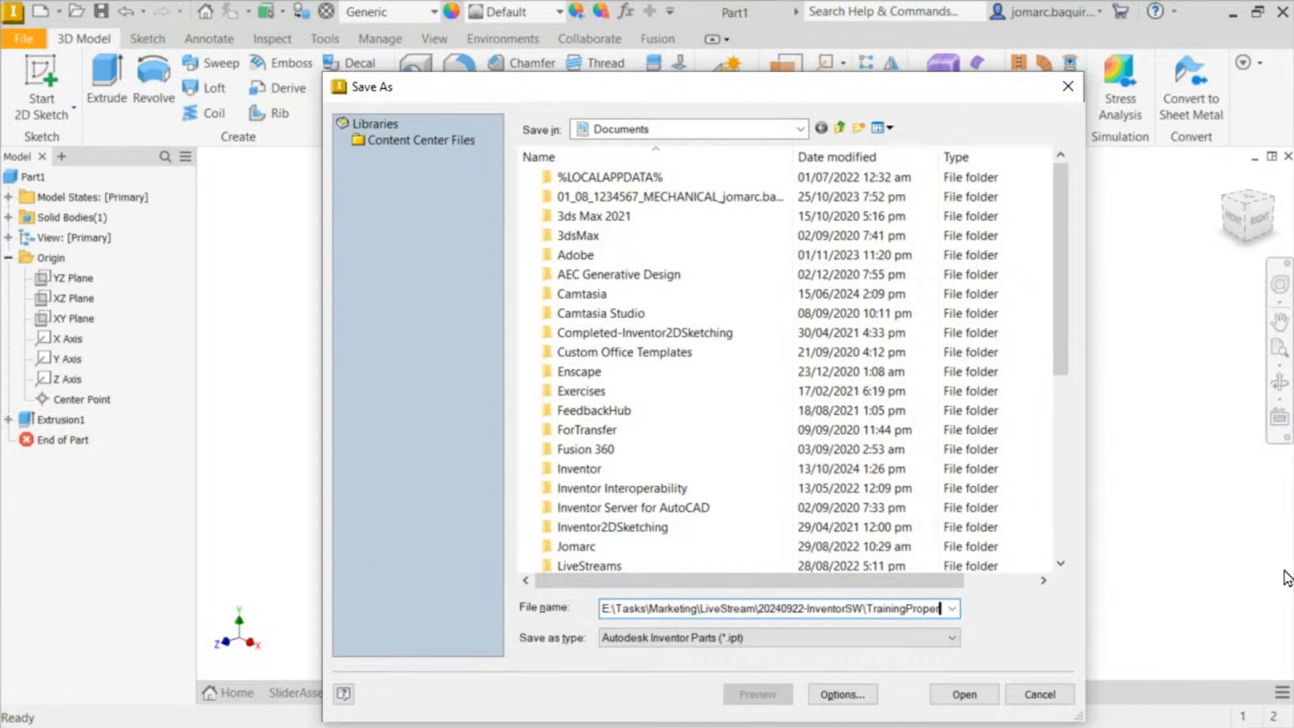
{"action": "key", "text": "Return"}
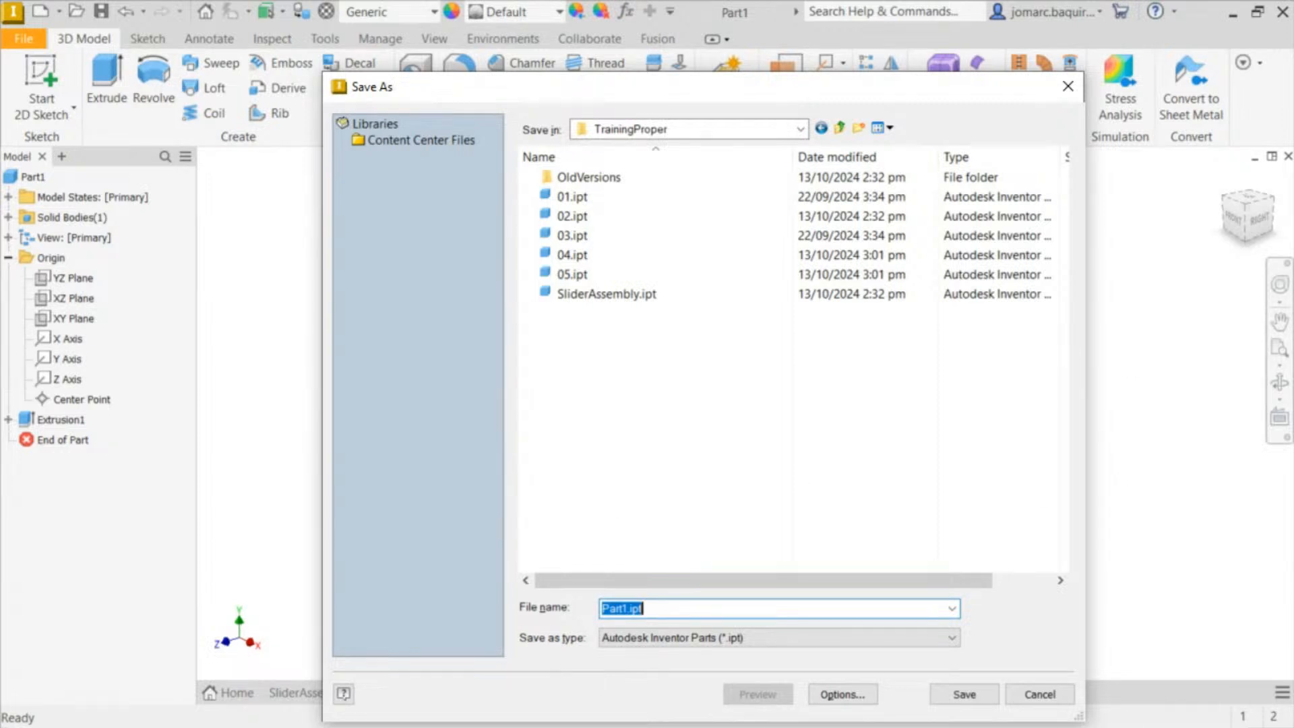
{"action": "type", "text": "plate"}
{"action": "key", "text": "ctrl+a"}
{"action": "key", "text": "Return"}
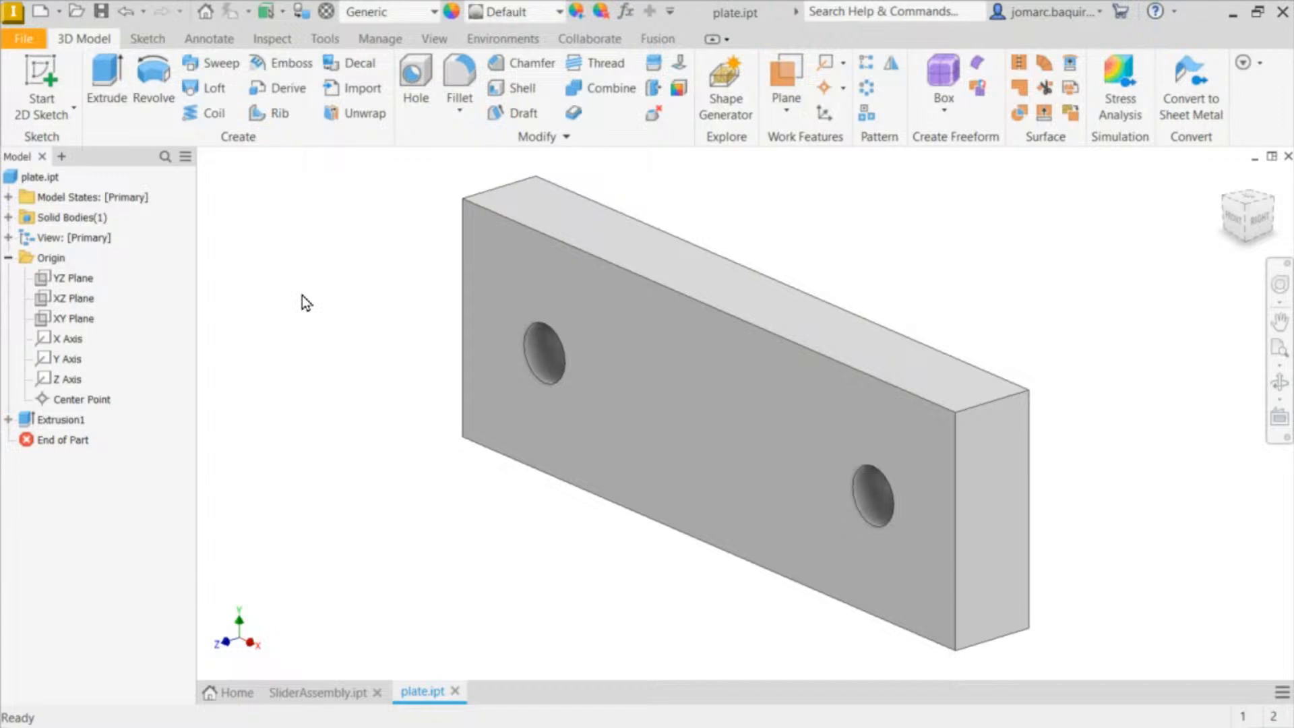
Step: Create a new part from the metric Standard (mm).ipt template and start a 2D sketch on the XY plane
{"action": "key", "text": "ctrl+n"}
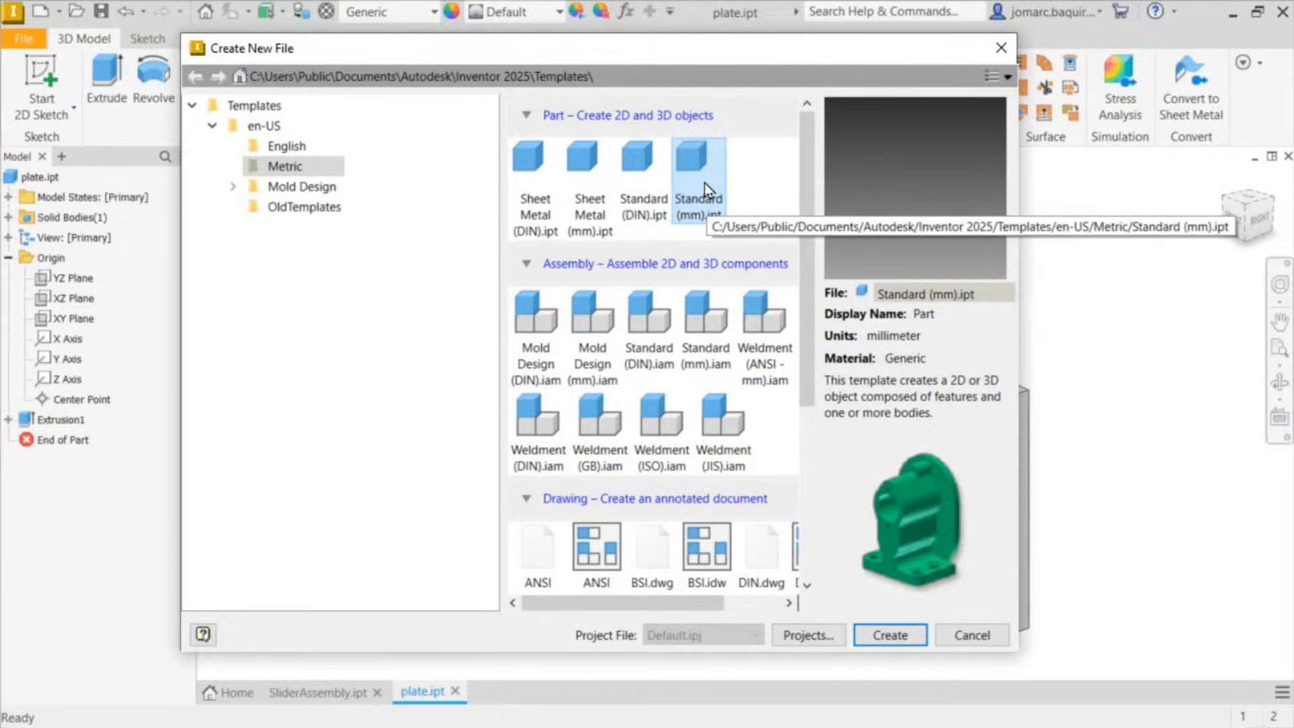
{"action": "double_click", "coordinate": [694, 162]}
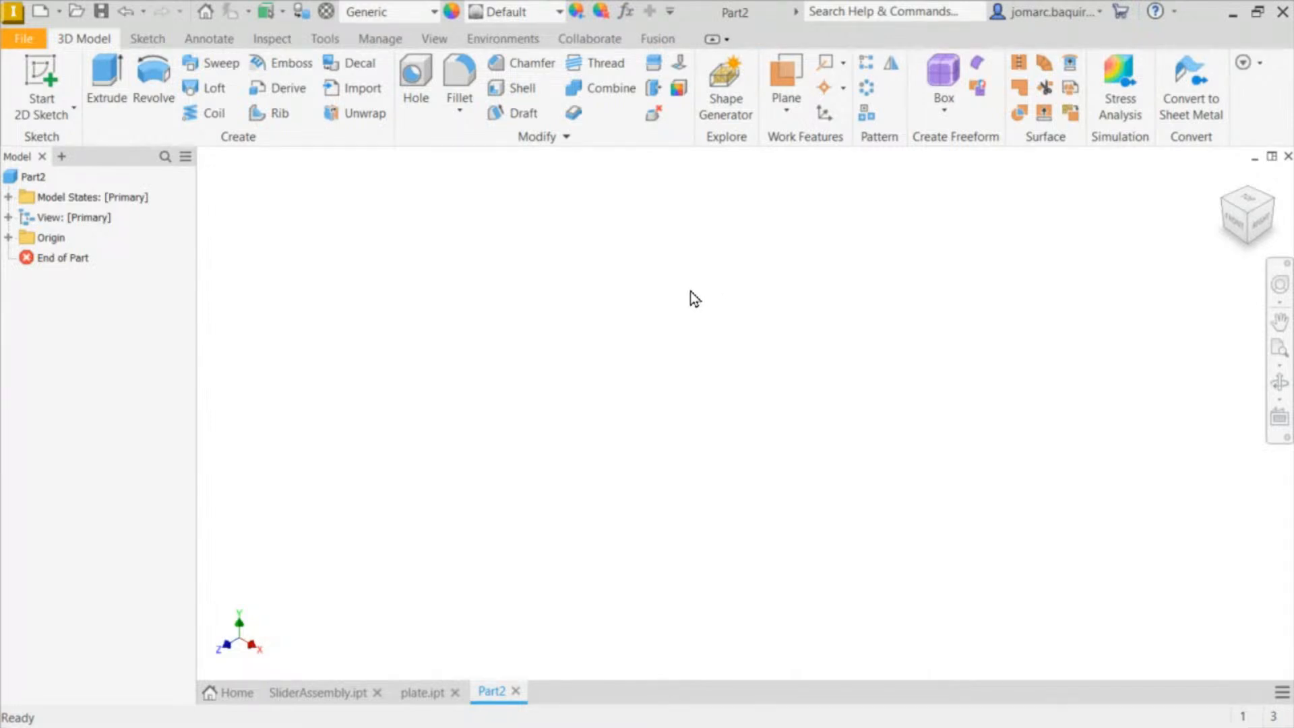
{"action": "key", "text": "s"}
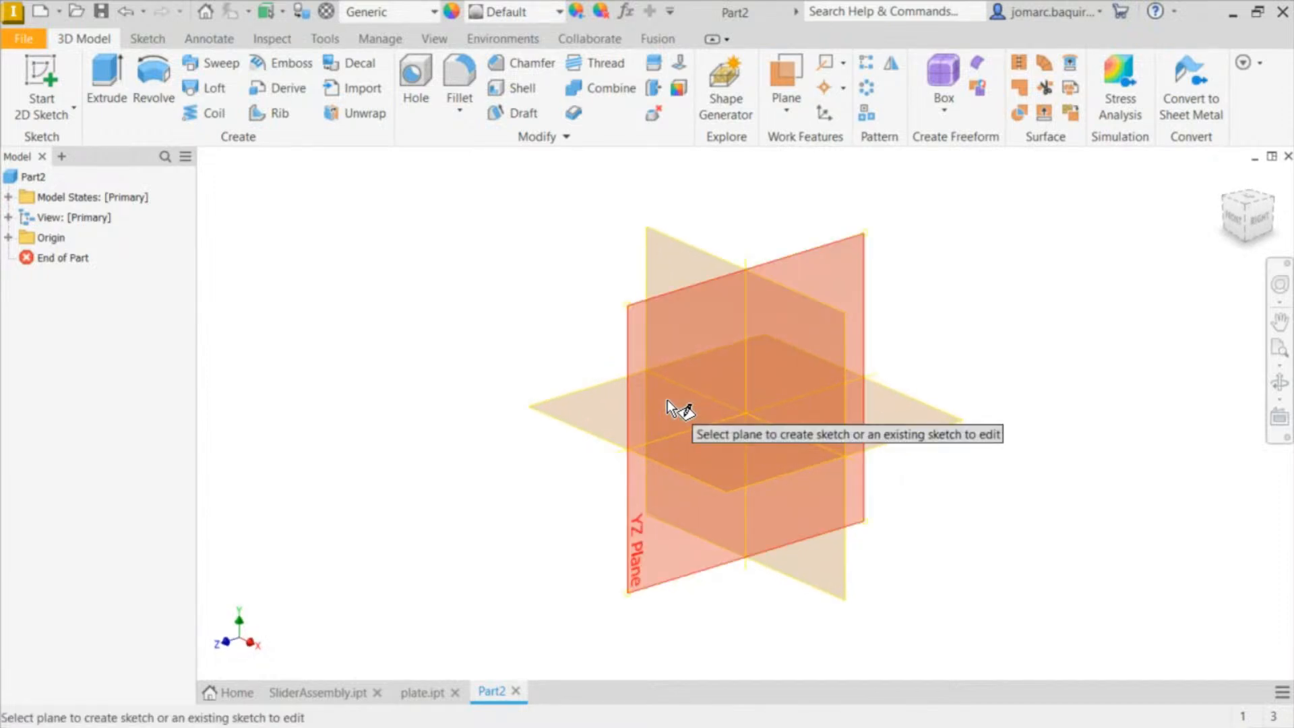
{"action": "left_click", "coordinate": [668, 403]}
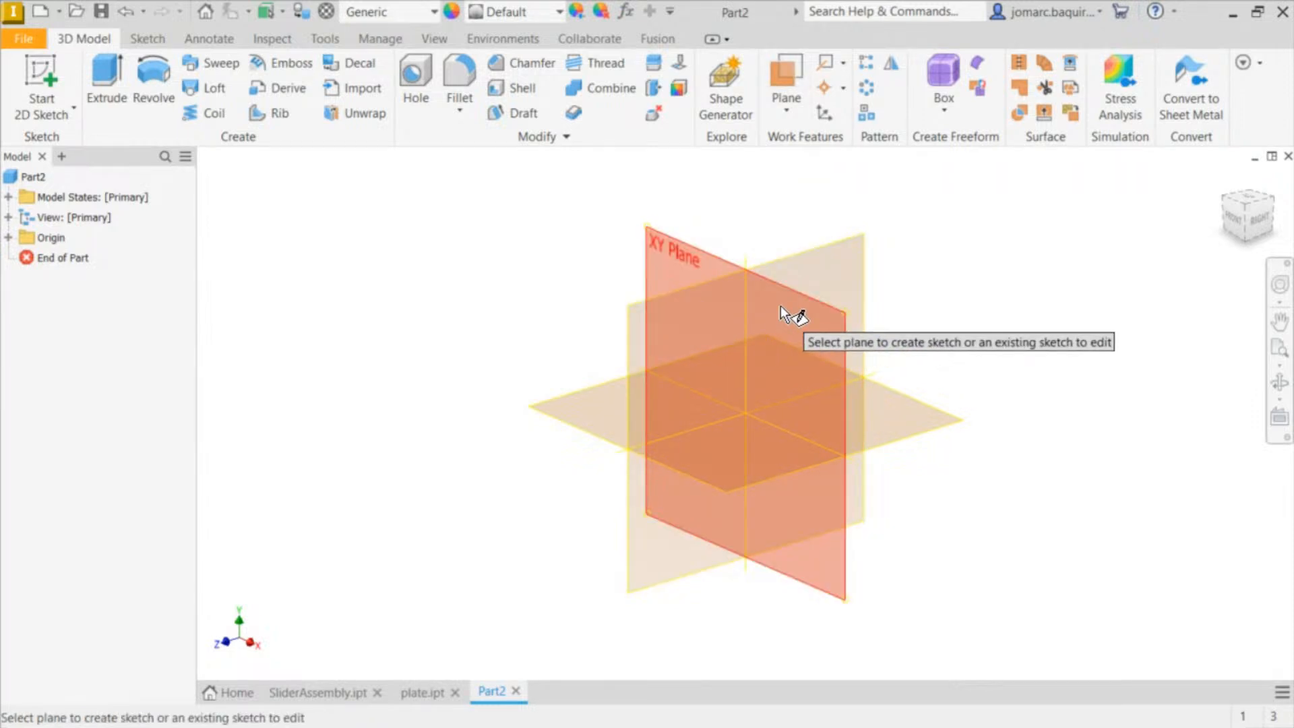
{"action": "left_click", "coordinate": [693, 273]}
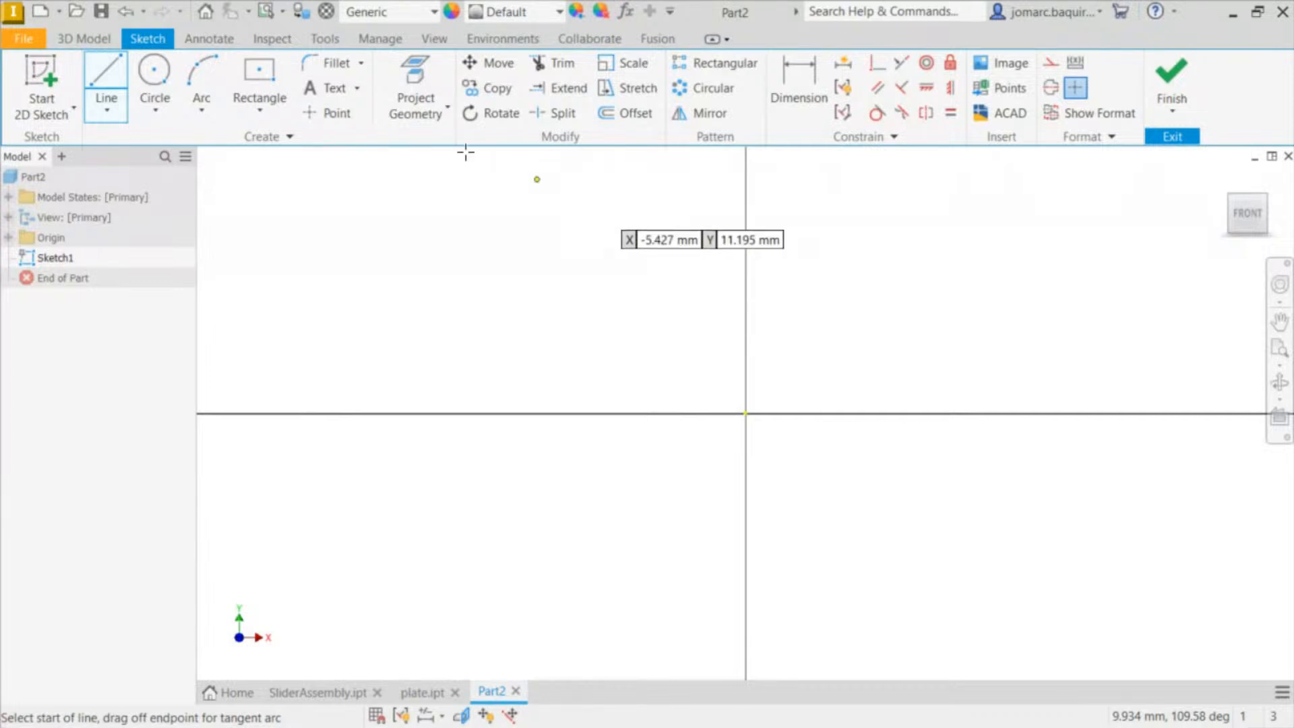
Step: Sketch a closed slot-shaped outline around the origin with a horizontal upper line about 29 mm long, a lower line and two tangent end arcs
{"action": "left_click", "coordinate": [115, 80]}
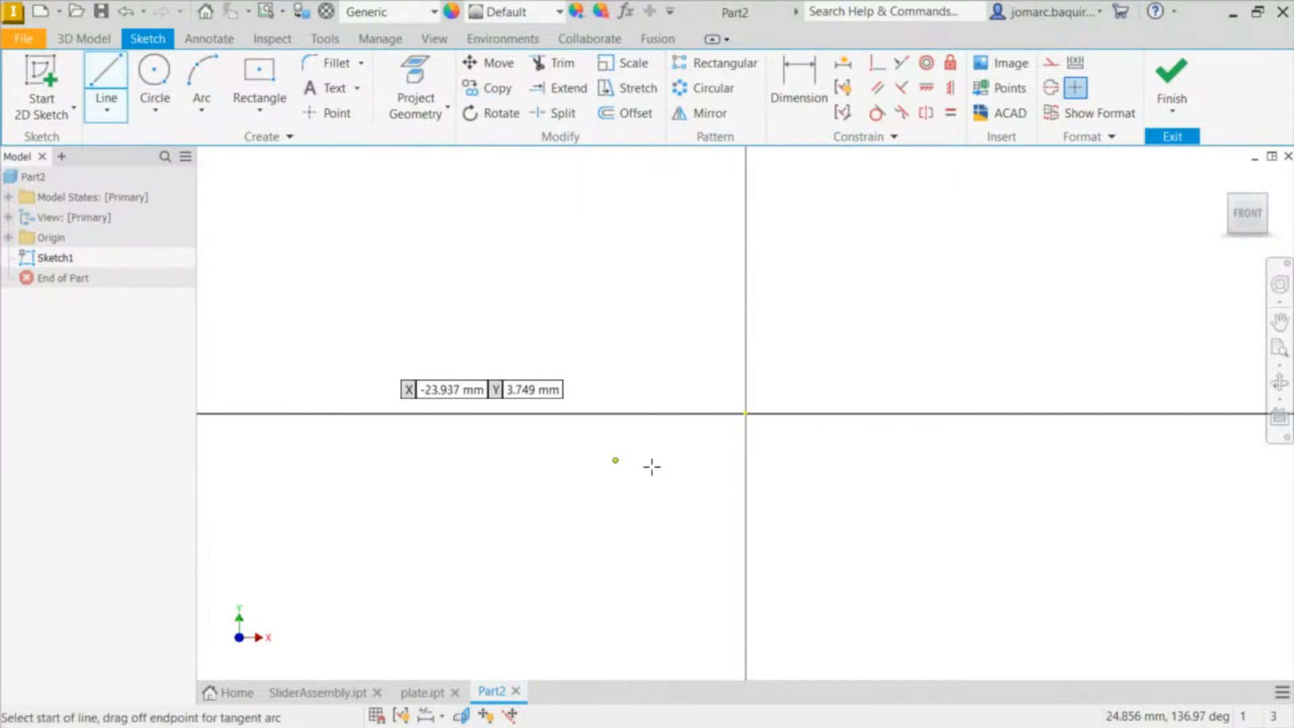
{"action": "left_click", "coordinate": [506, 306]}
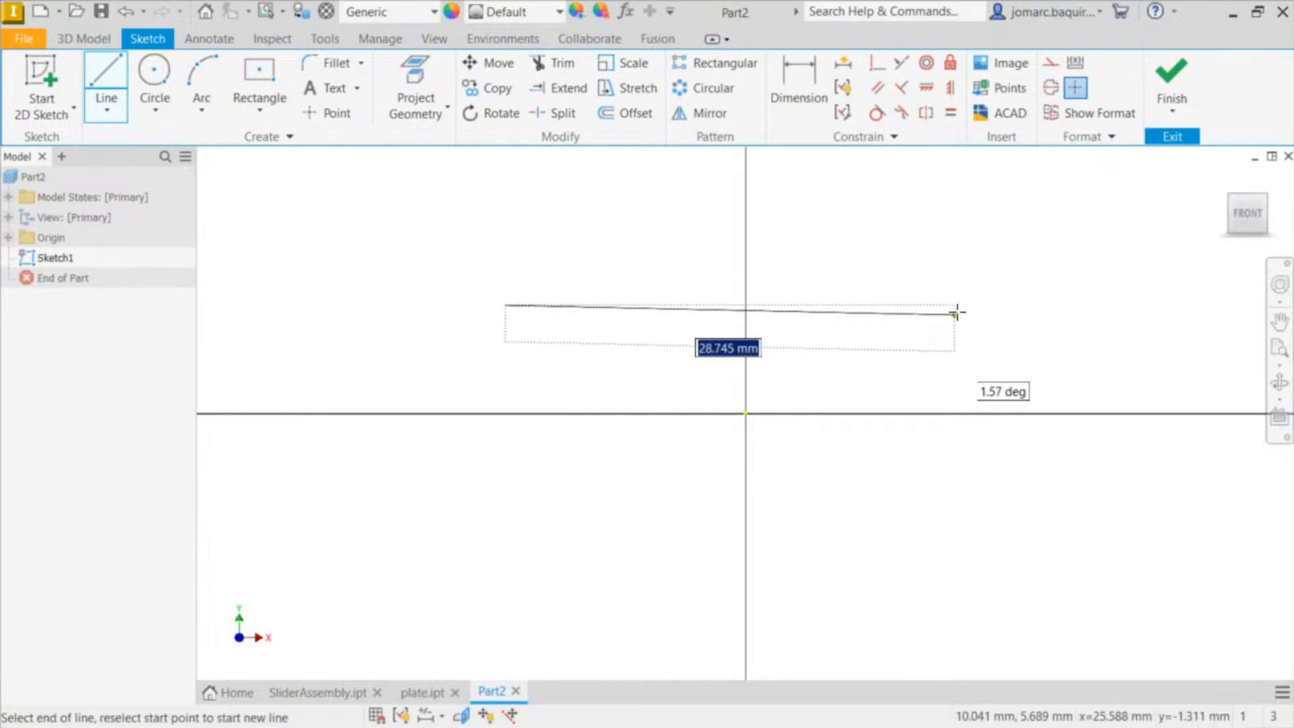
{"action": "left_click", "coordinate": [964, 305]}
{"action": "left_click_drag", "start_coordinate": [966, 305], "coordinate": [984, 473]}
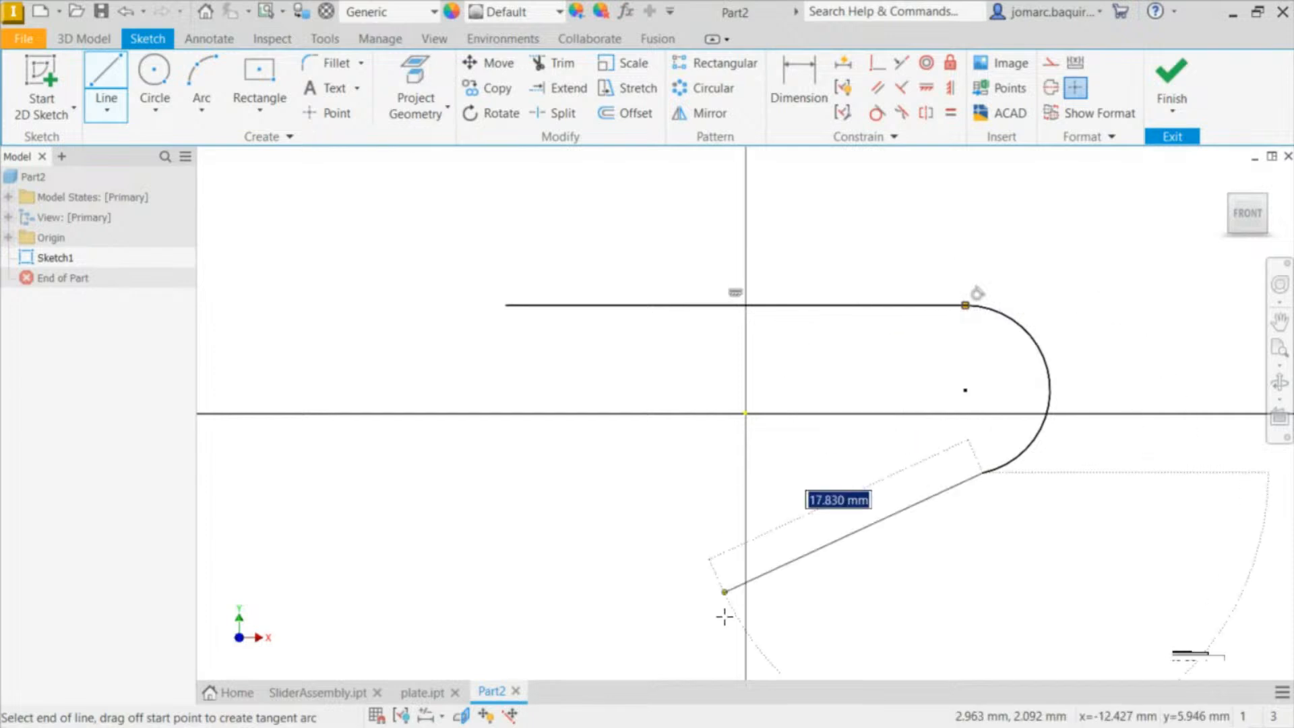
{"action": "left_click_drag", "start_coordinate": [349, 451], "coordinate": [505, 297]}
{"action": "middle_click_drag", "start_coordinate": [627, 182], "coordinate": [537, 378]}
{"action": "scroll", "coordinate": [545, 221], "scroll_direction": "down", "scroll_amount": 3}
{"action": "middle_click_drag", "start_coordinate": [545, 221], "coordinate": [606, 311]}
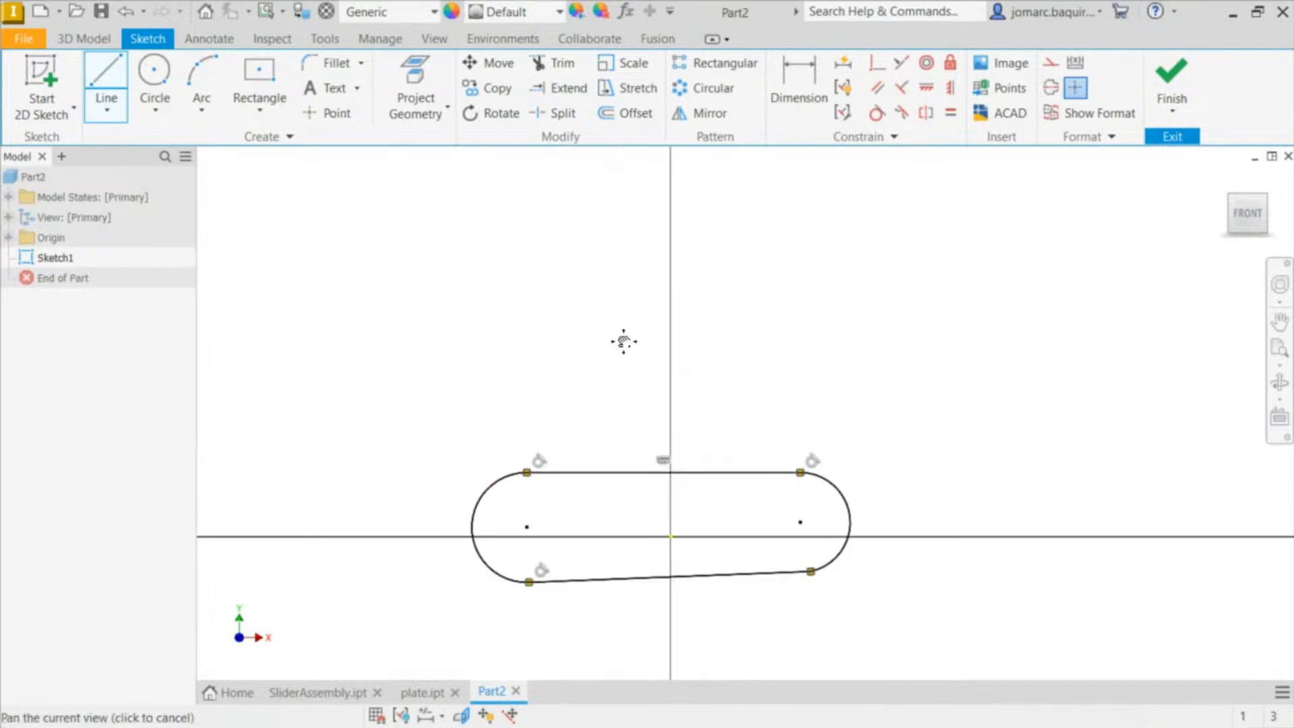
Step: Sketch a second slot outline above the first with two horizontal lines and two tangent end arcs of about 7.7 mm radius
{"action": "left_click", "coordinate": [504, 233]}
{"action": "left_click", "coordinate": [821, 233]}
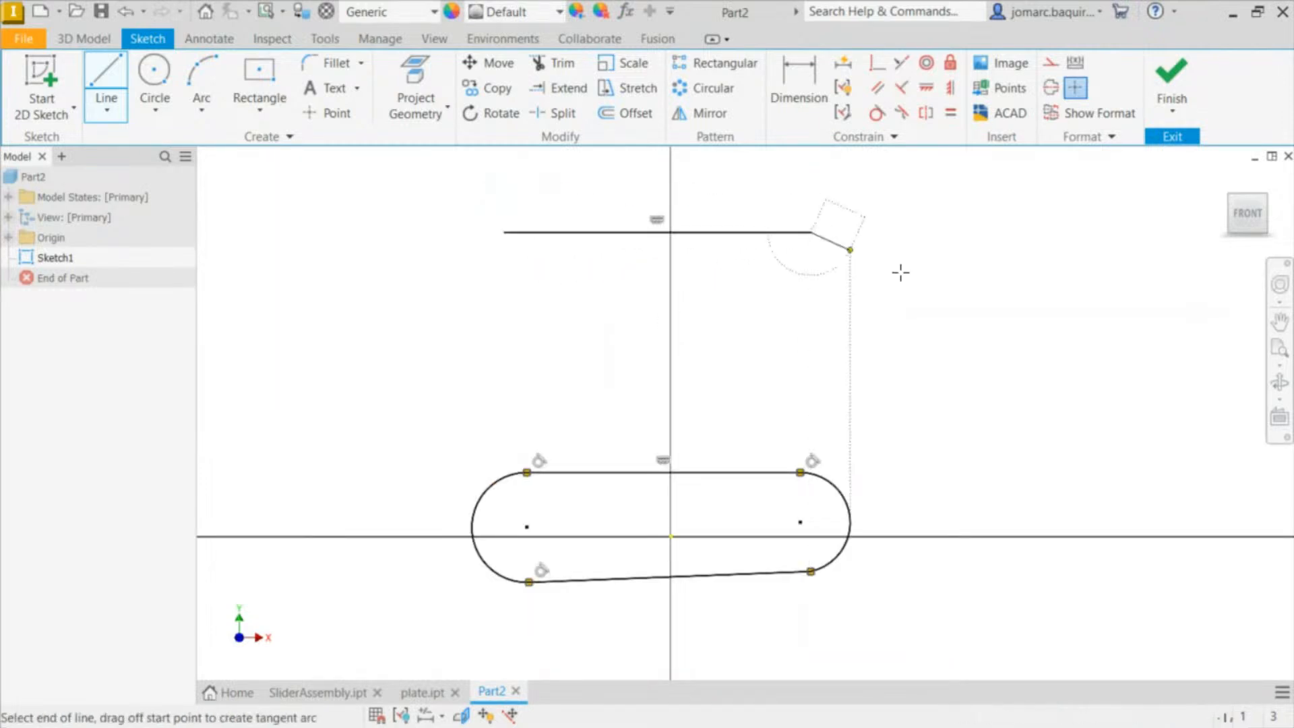
{"action": "left_click_drag", "start_coordinate": [812, 233], "coordinate": [821, 371]}
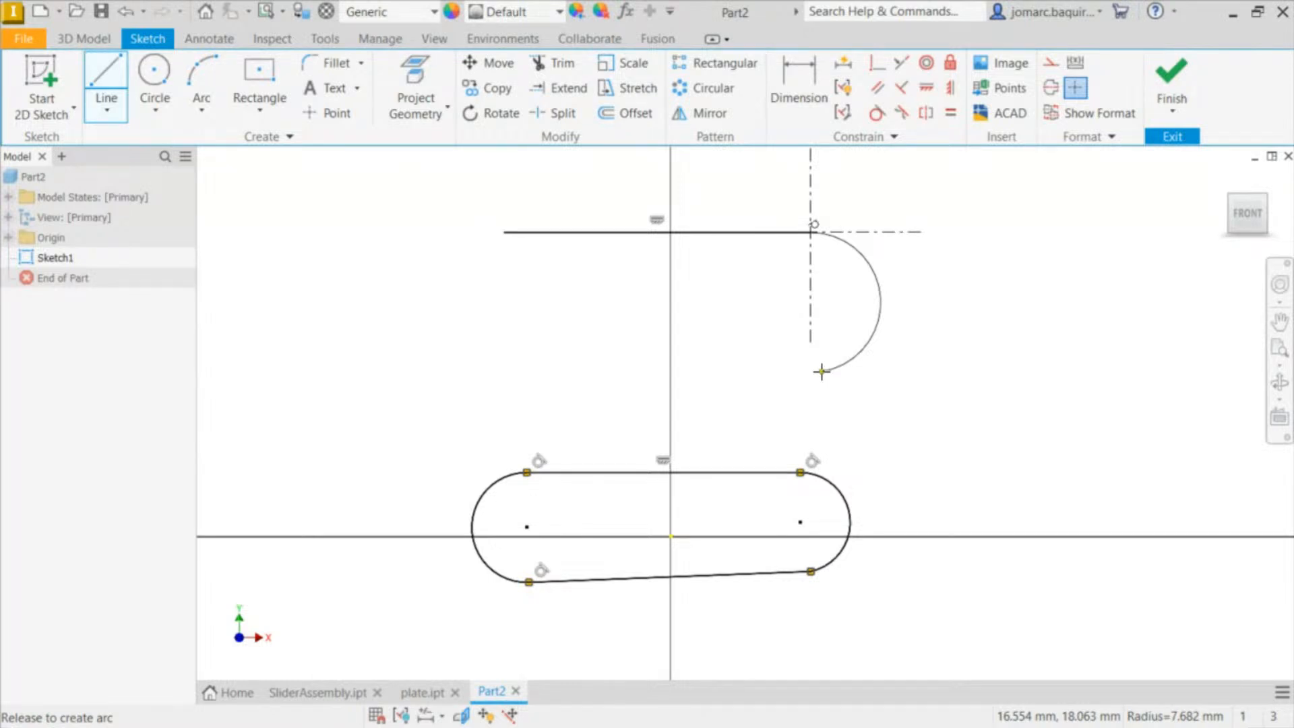
{"action": "left_click_drag", "start_coordinate": [822, 371], "coordinate": [822, 371]}
{"action": "left_click", "coordinate": [507, 371]}
{"action": "mouse_move", "coordinate": [507, 371]}
{"action": "left_mouse_down"}
{"action": "mouse_move", "coordinate": [398, 301]}
{"action": "mouse_move", "coordinate": [467, 242]}
{"action": "mouse_move", "coordinate": [510, 231]}
{"action": "left_mouse_up"}
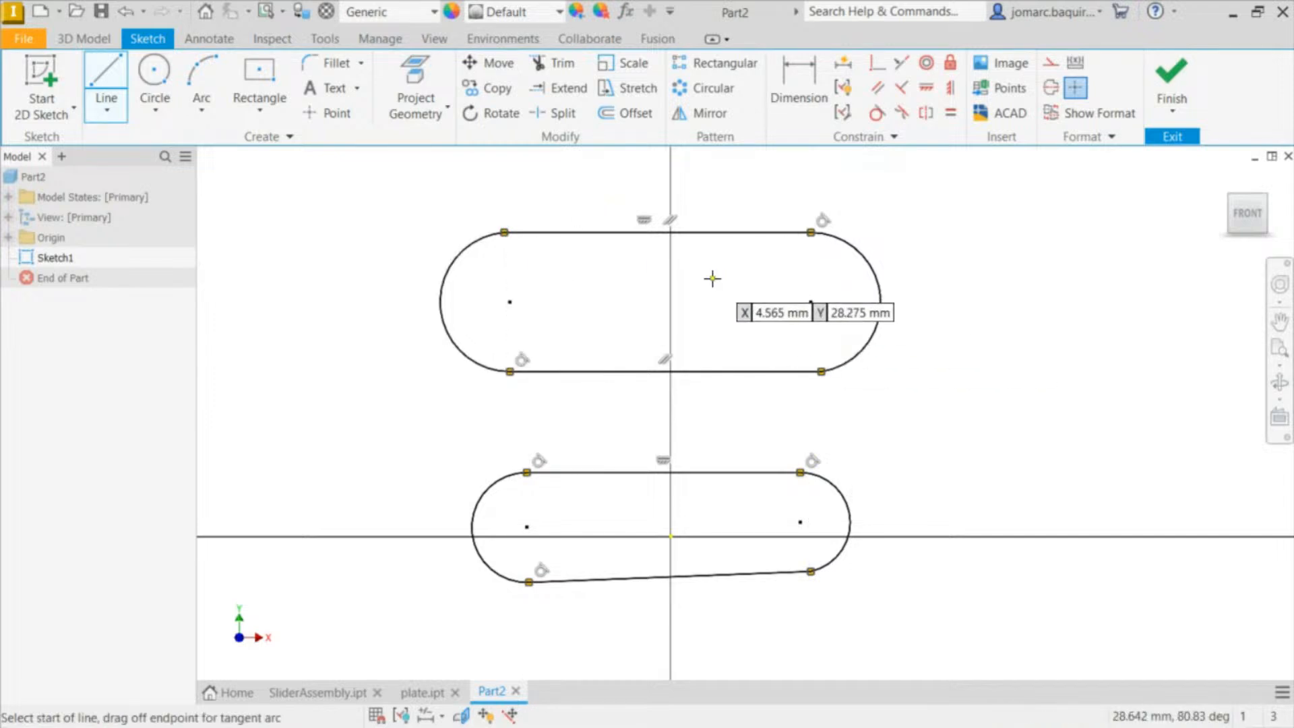
{"action": "key", "text": "Escape"}
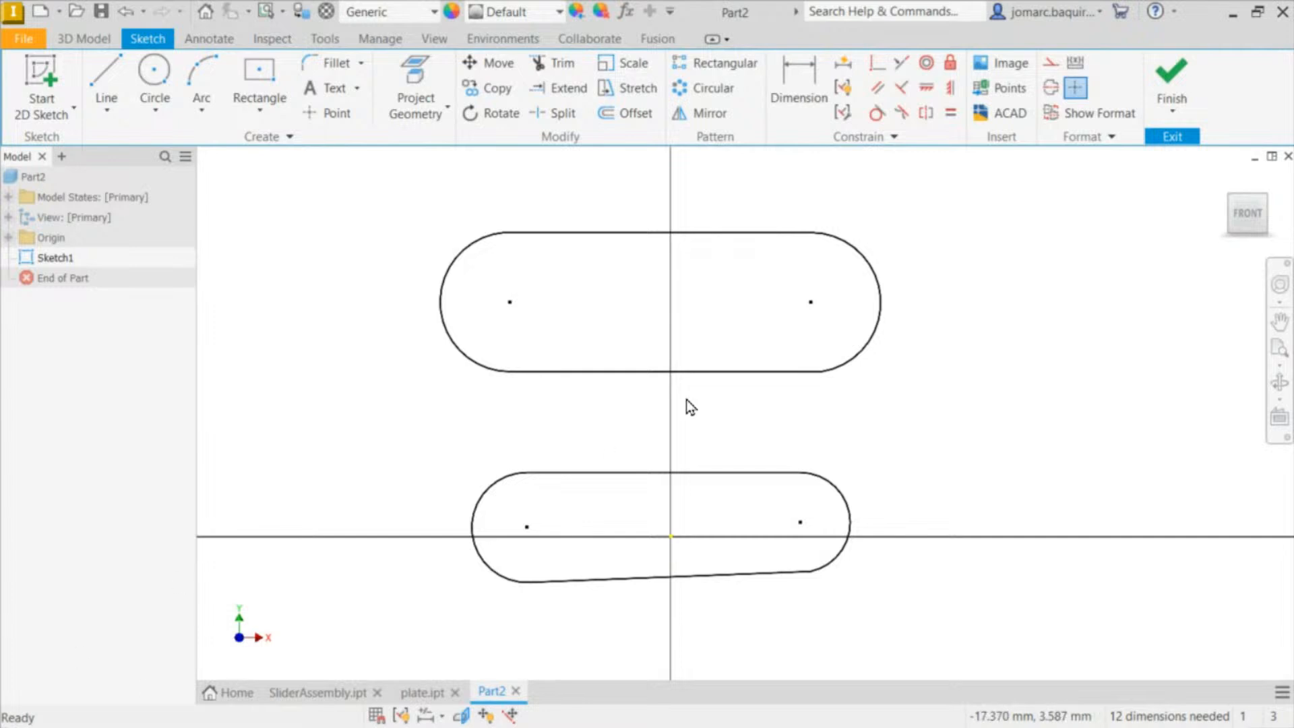
Step: Delete both slot outlines from the sketch
{"action": "scroll", "coordinate": [614, 199], "scroll_direction": "down", "scroll_amount": 4}
{"action": "scroll", "coordinate": [610, 215], "scroll_direction": "up", "scroll_amount": 2}
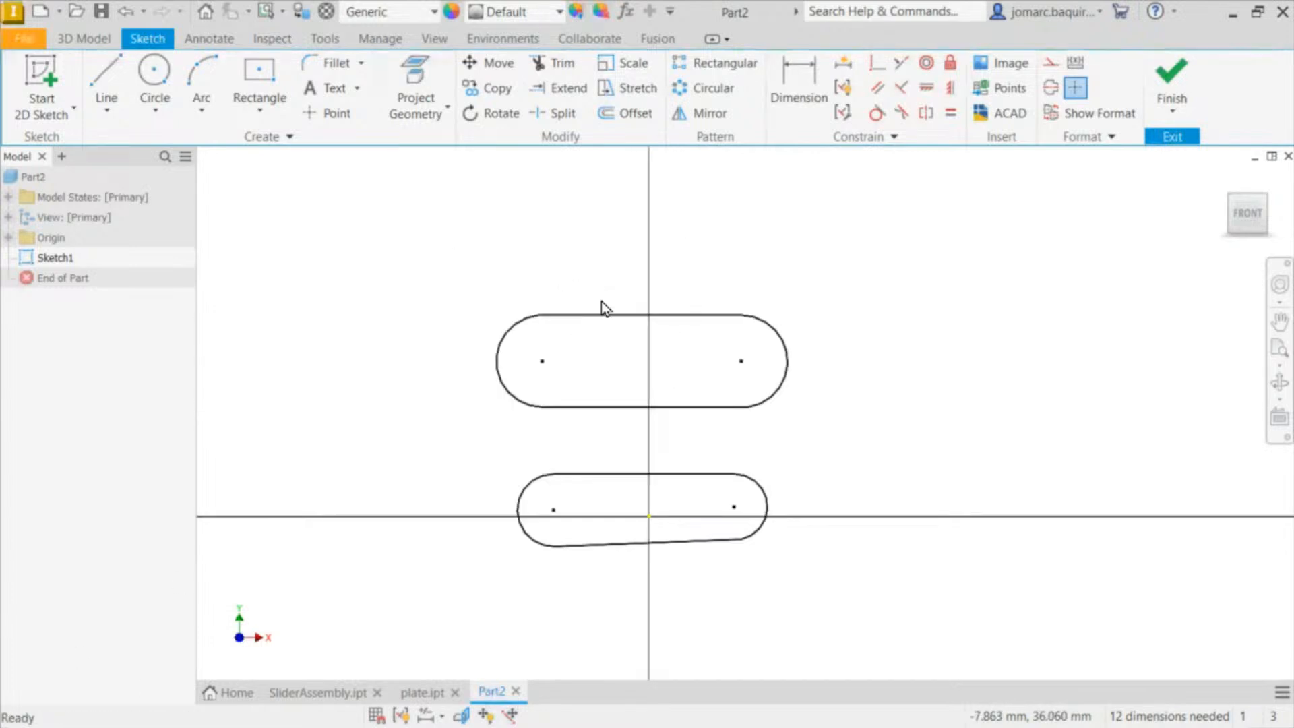
{"action": "left_click_drag", "start_coordinate": [443, 220], "coordinate": [843, 647]}
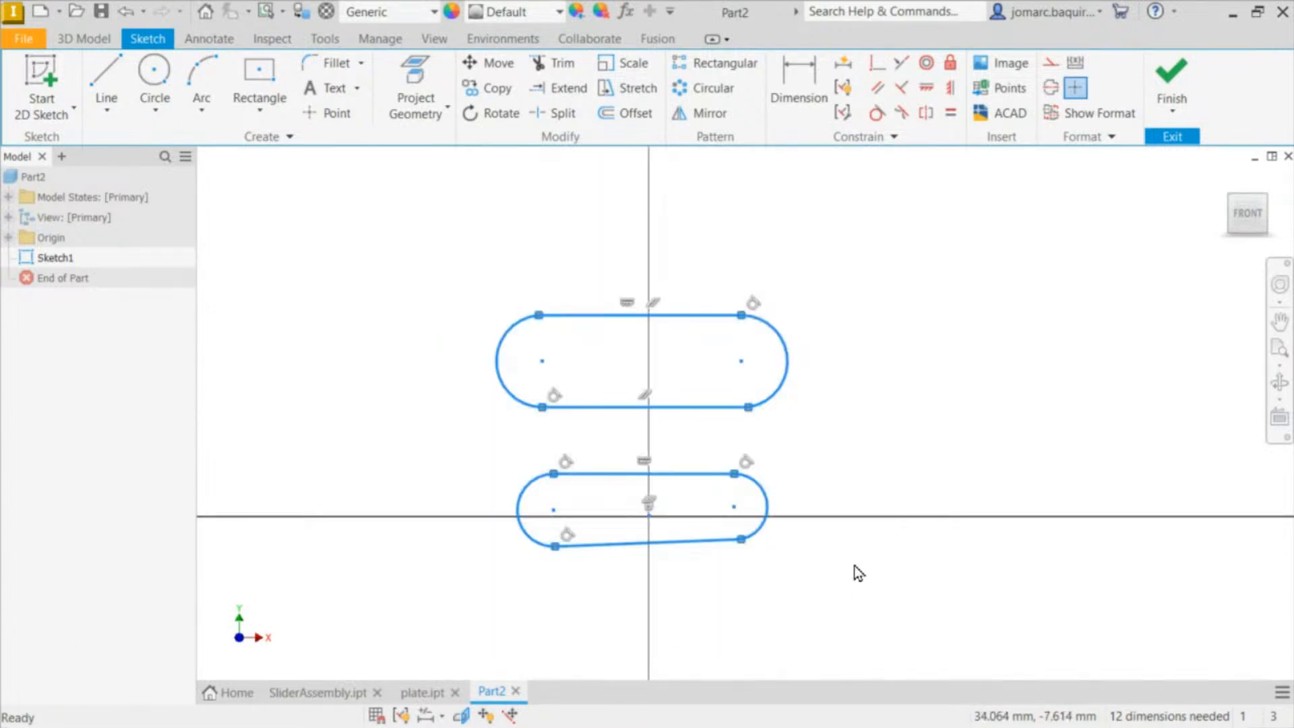
{"action": "key", "text": "Delete"}
Step: Sketch a closed slot outline above the origin with two horizontal lines, the lower about 51 mm long, and two end arcs
{"action": "key", "text": "l"}
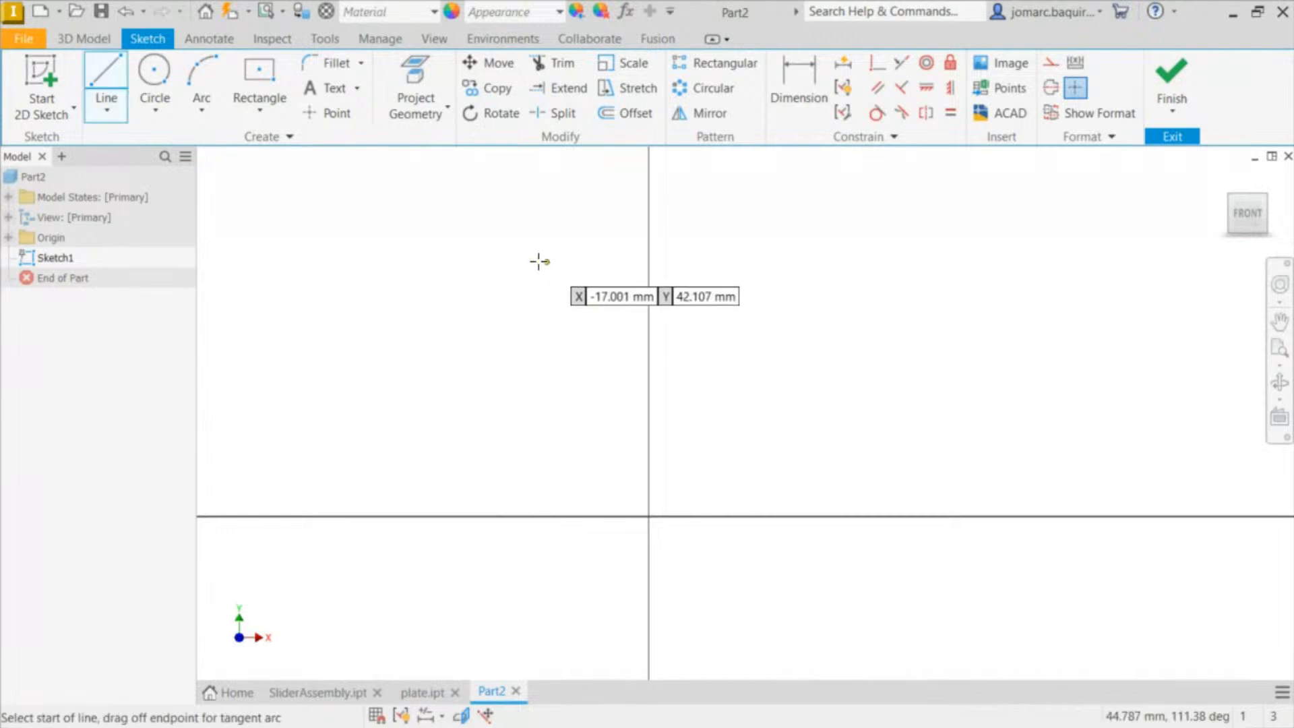
{"action": "left_click", "coordinate": [530, 261]}
{"action": "left_click", "coordinate": [821, 260]}
{"action": "left_click_drag", "start_coordinate": [822, 261], "coordinate": [836, 373]}
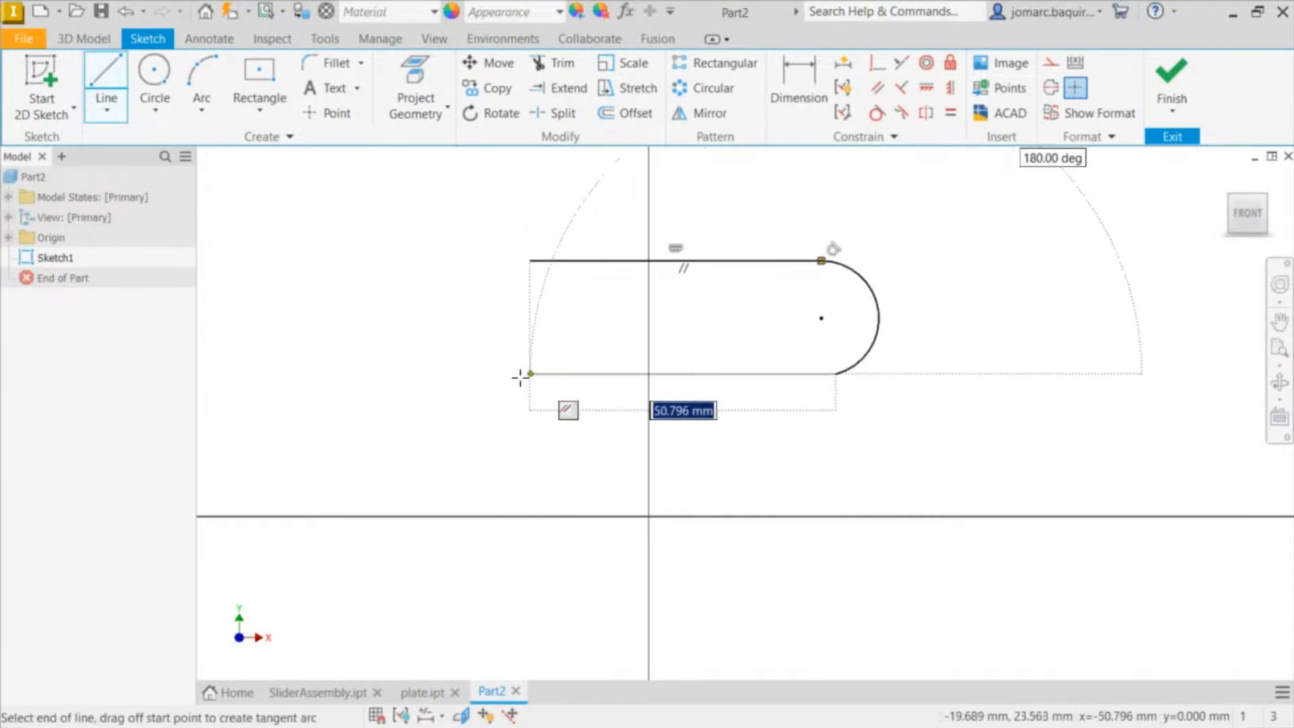
{"action": "left_click", "coordinate": [530, 374]}
{"action": "left_click_drag", "start_coordinate": [530, 373], "coordinate": [530, 261]}
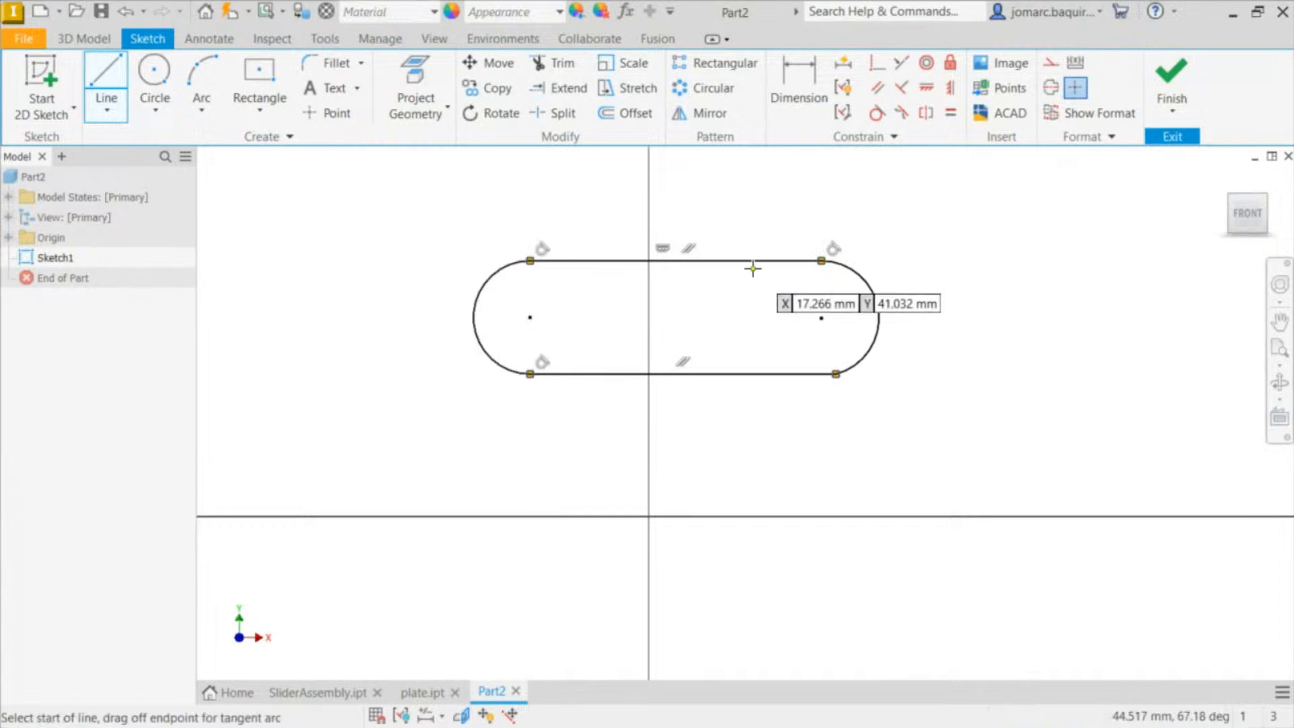
{"action": "key", "text": "Escape"}
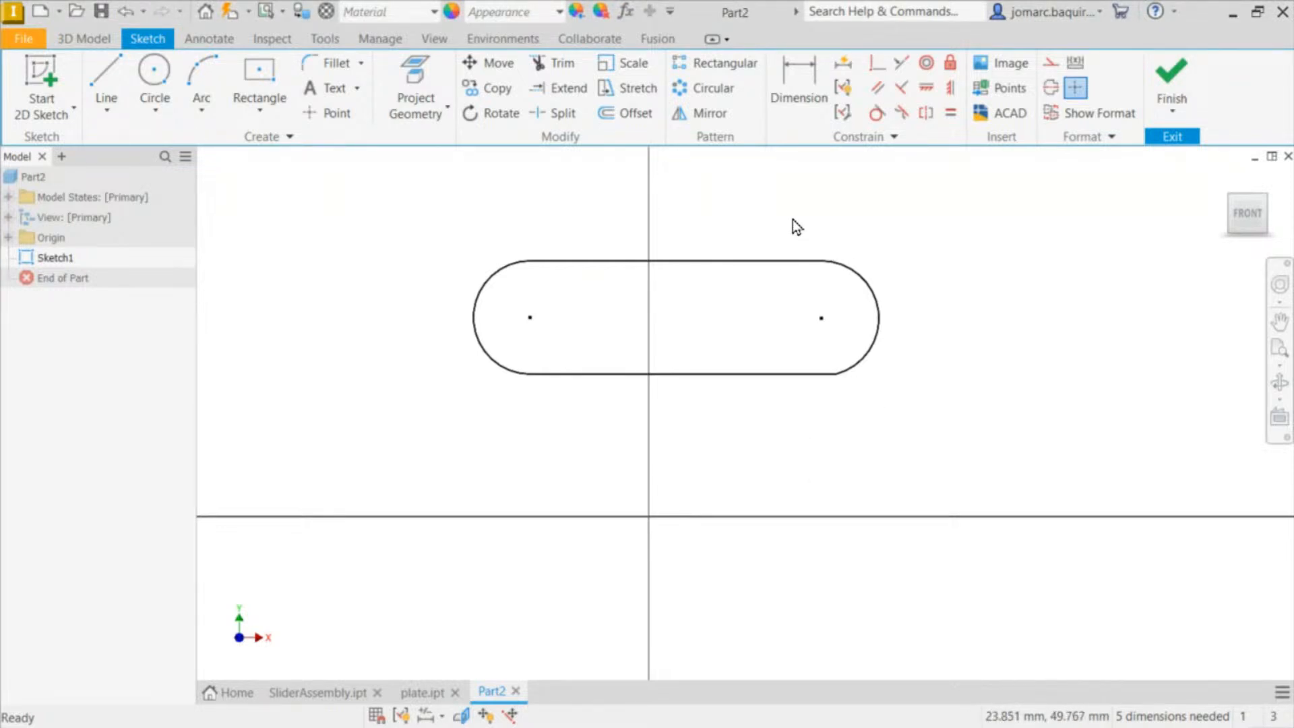
Step: Display the constraints, shift the slot's lower-right endpoint inward, and make the right arc tangent to the lower line
{"action": "key", "text": "F8"}
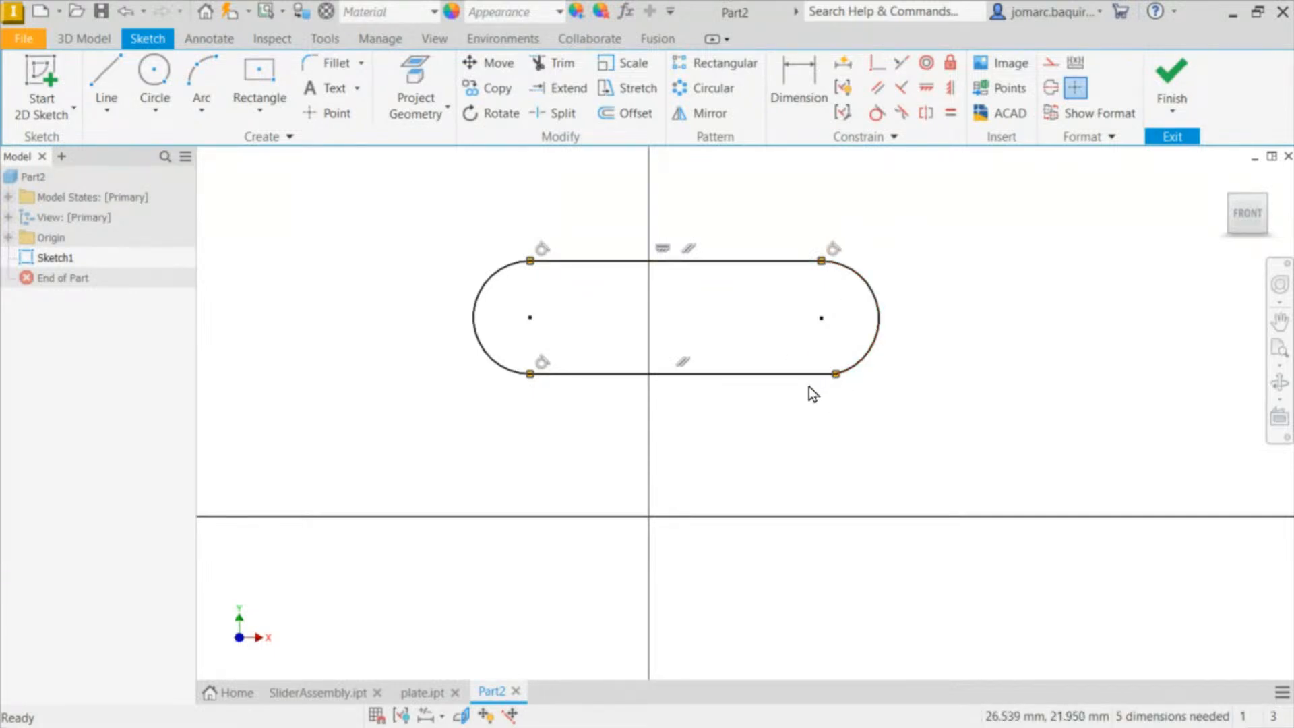
{"action": "left_click_drag", "start_coordinate": [836, 373], "coordinate": [810, 391]}
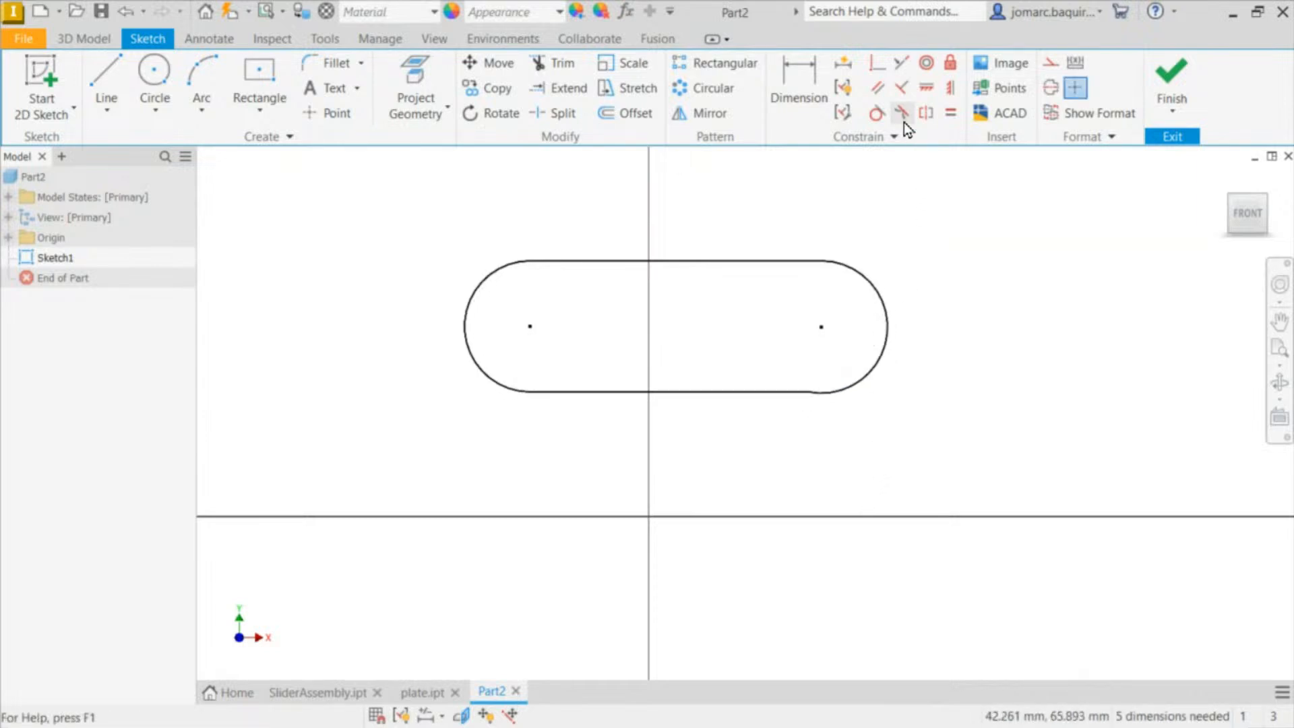
{"action": "left_click", "coordinate": [877, 114]}
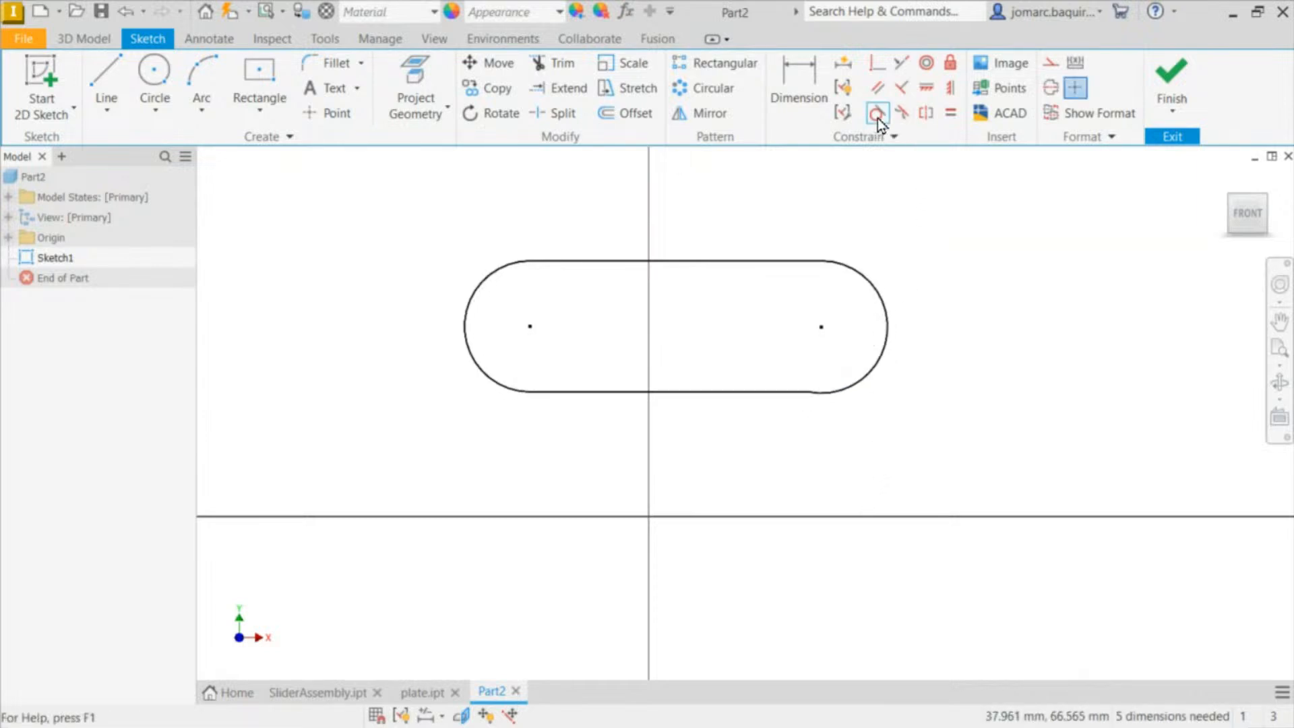
{"action": "left_click", "coordinate": [862, 386]}
{"action": "left_click", "coordinate": [798, 393]}
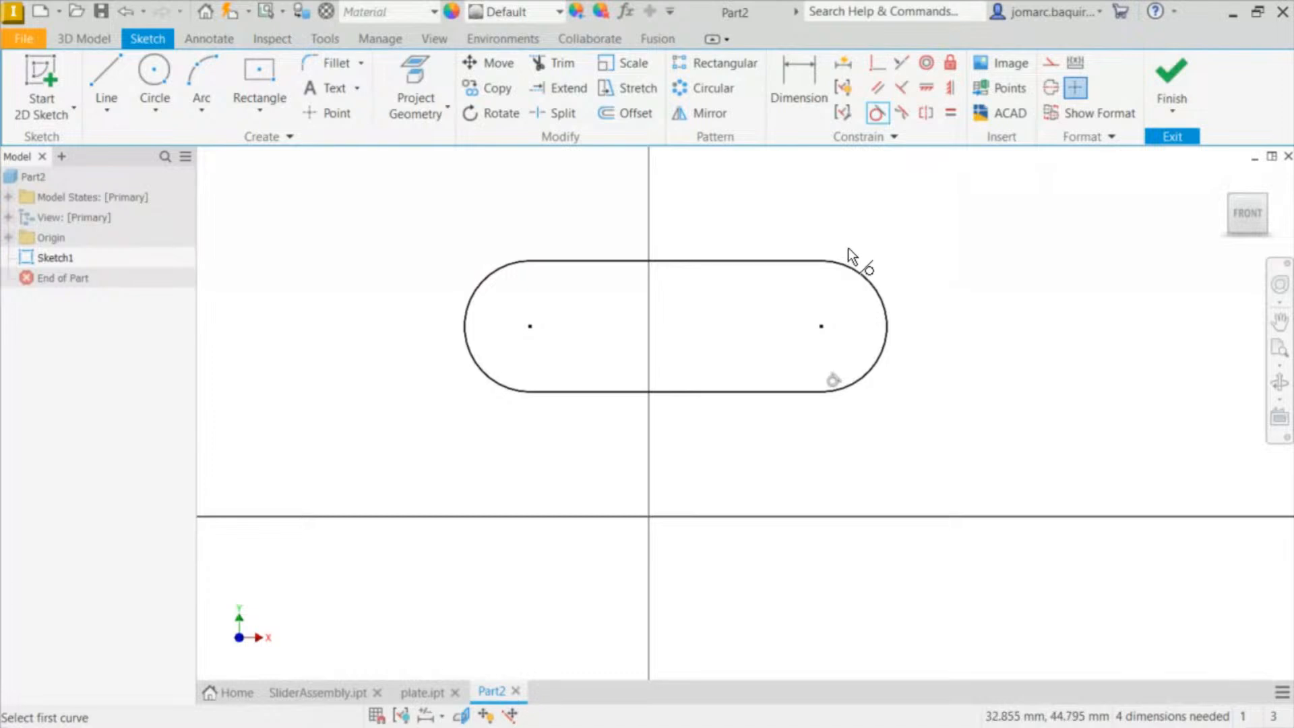
{"action": "key", "text": "Escape"}
Step: Dimension the slot's right end arc with a radius of 10 mm
{"action": "mouse_move", "coordinate": [821, 326]}
{"action": "left_mouse_down"}
{"action": "mouse_move", "coordinate": [910, 280]}
{"action": "mouse_move", "coordinate": [798, 312]}
{"action": "mouse_move", "coordinate": [838, 306]}
{"action": "mouse_move", "coordinate": [822, 333]}
{"action": "left_mouse_up"}
{"action": "key", "text": "d"}
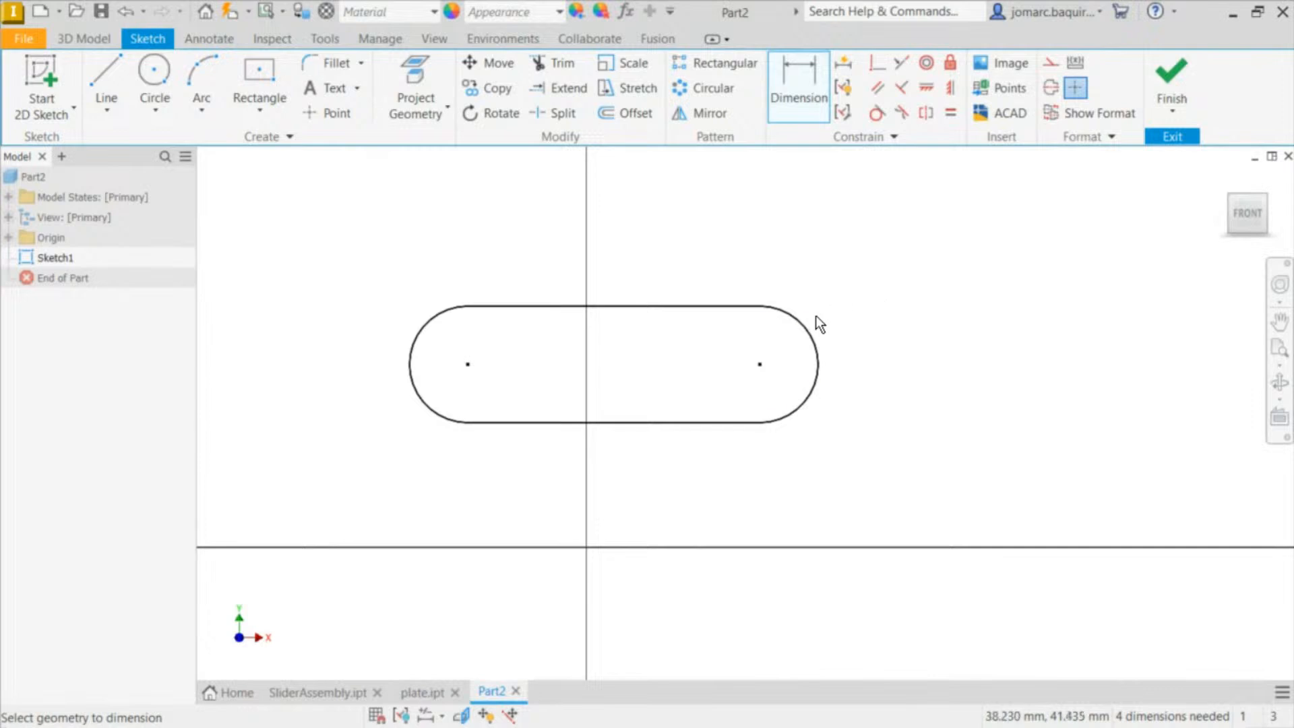
{"action": "left_click", "coordinate": [824, 355]}
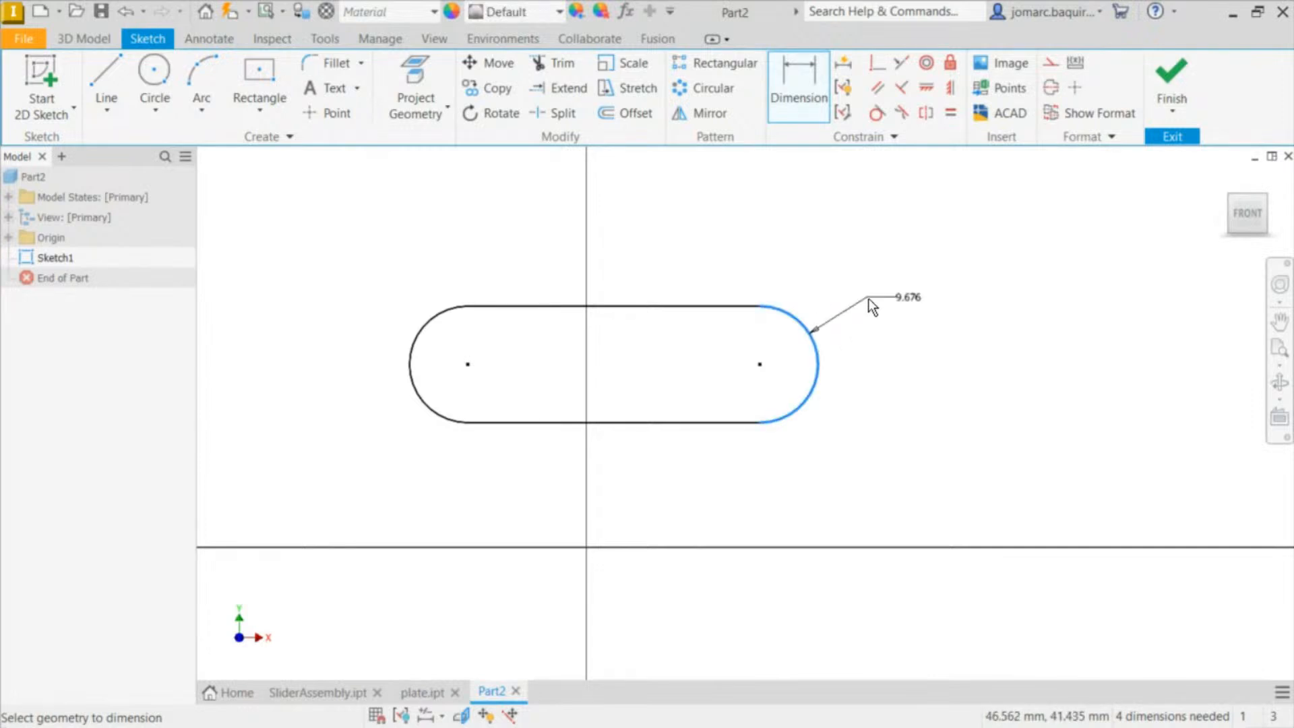
{"action": "left_click", "coordinate": [869, 298]}
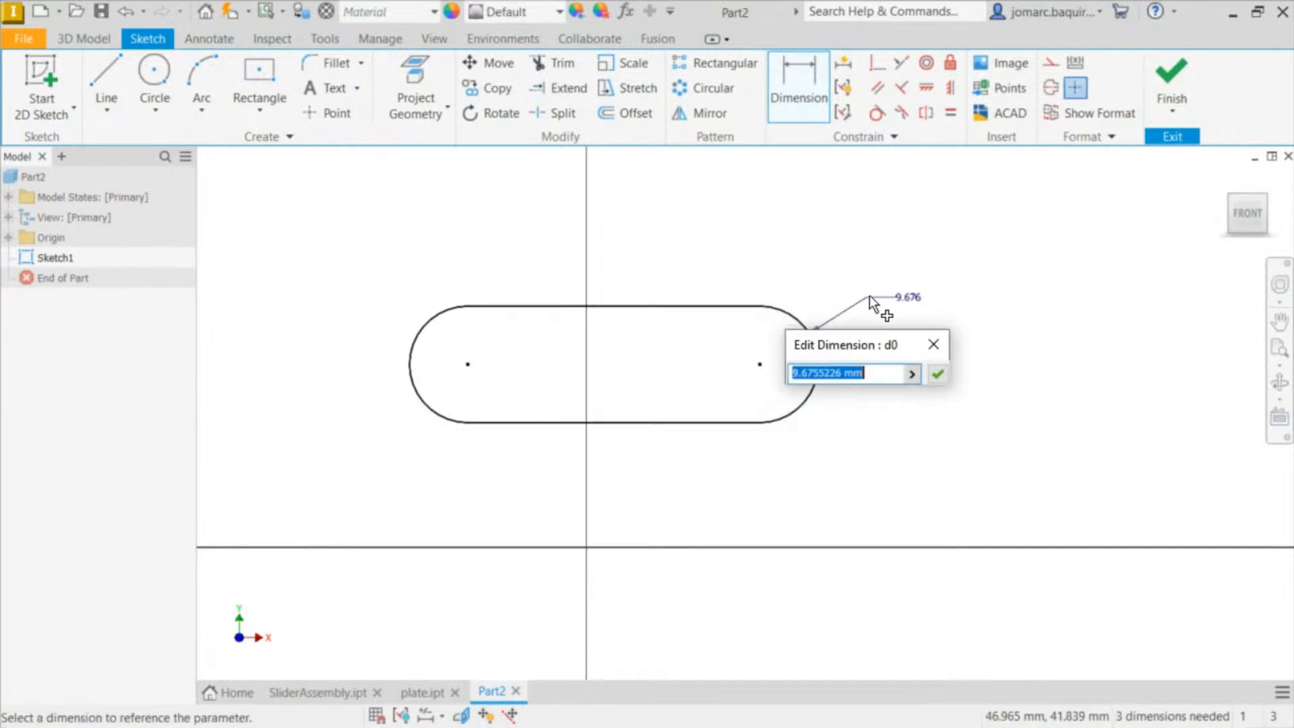
{"action": "type", "text": "10"}
{"action": "key", "text": "Return"}
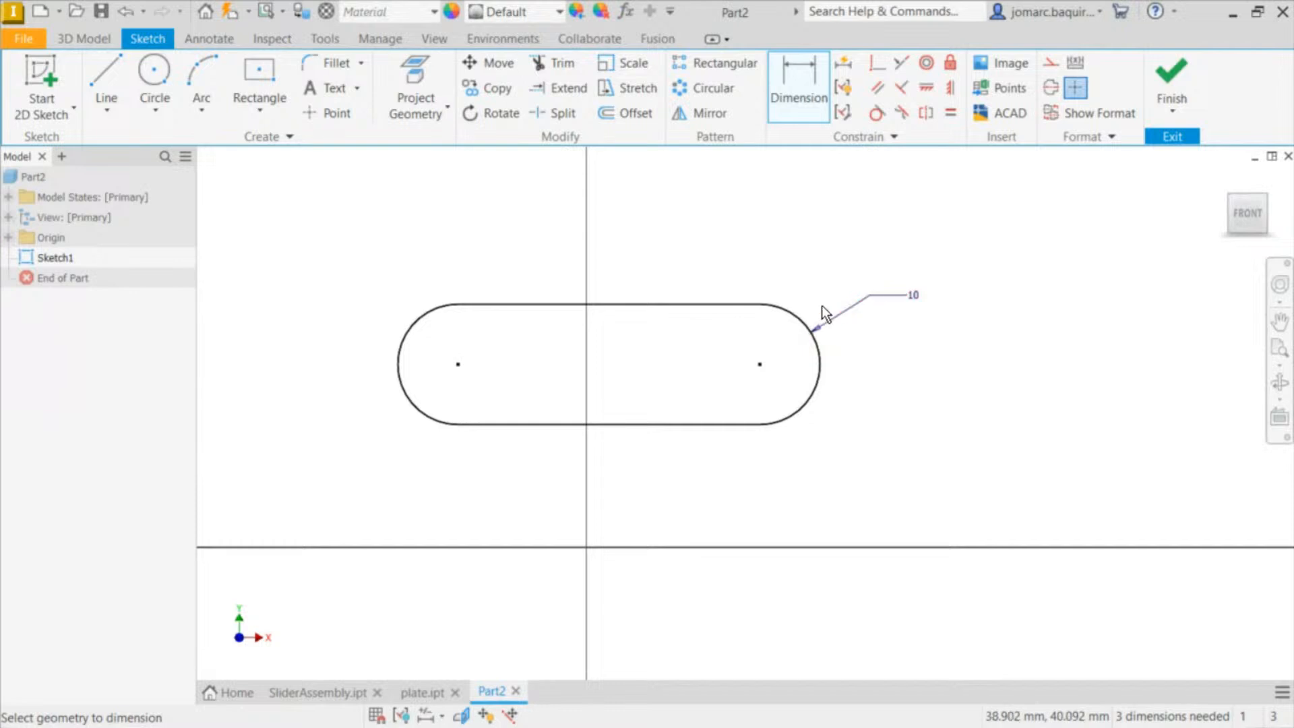
{"action": "key", "text": "c"}
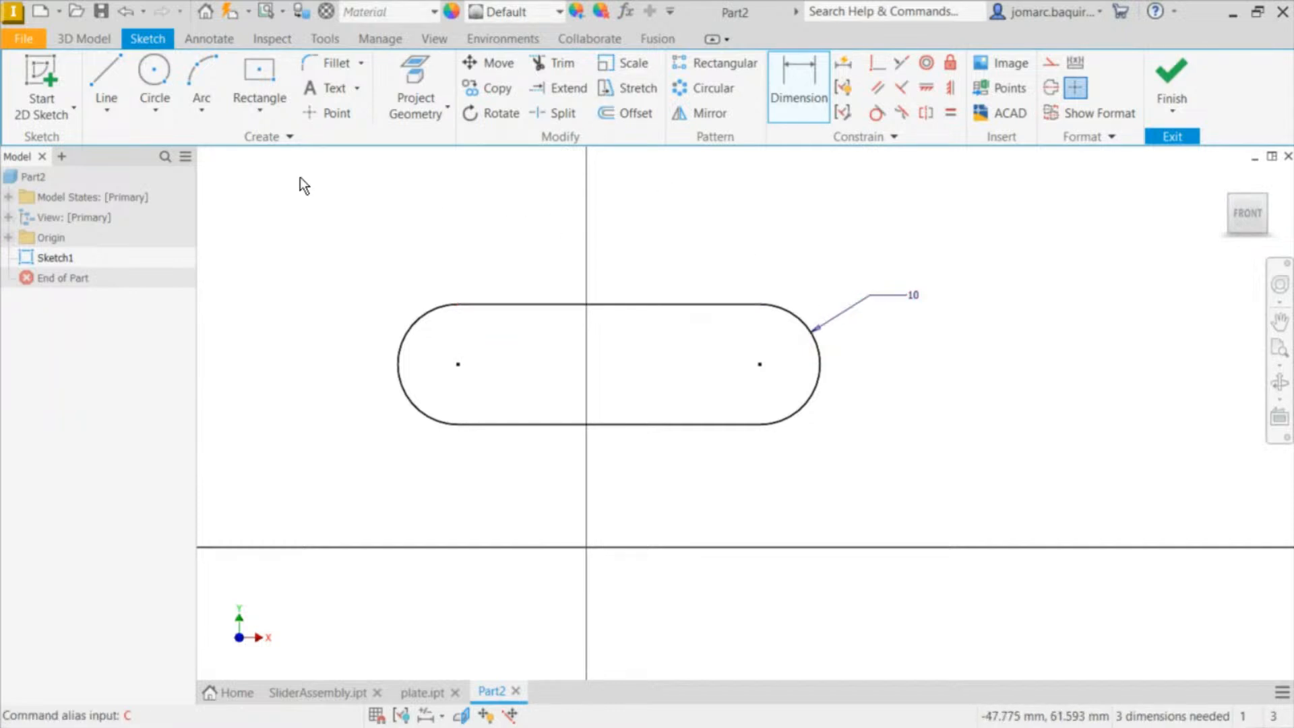
{"action": "key", "text": "Return"}
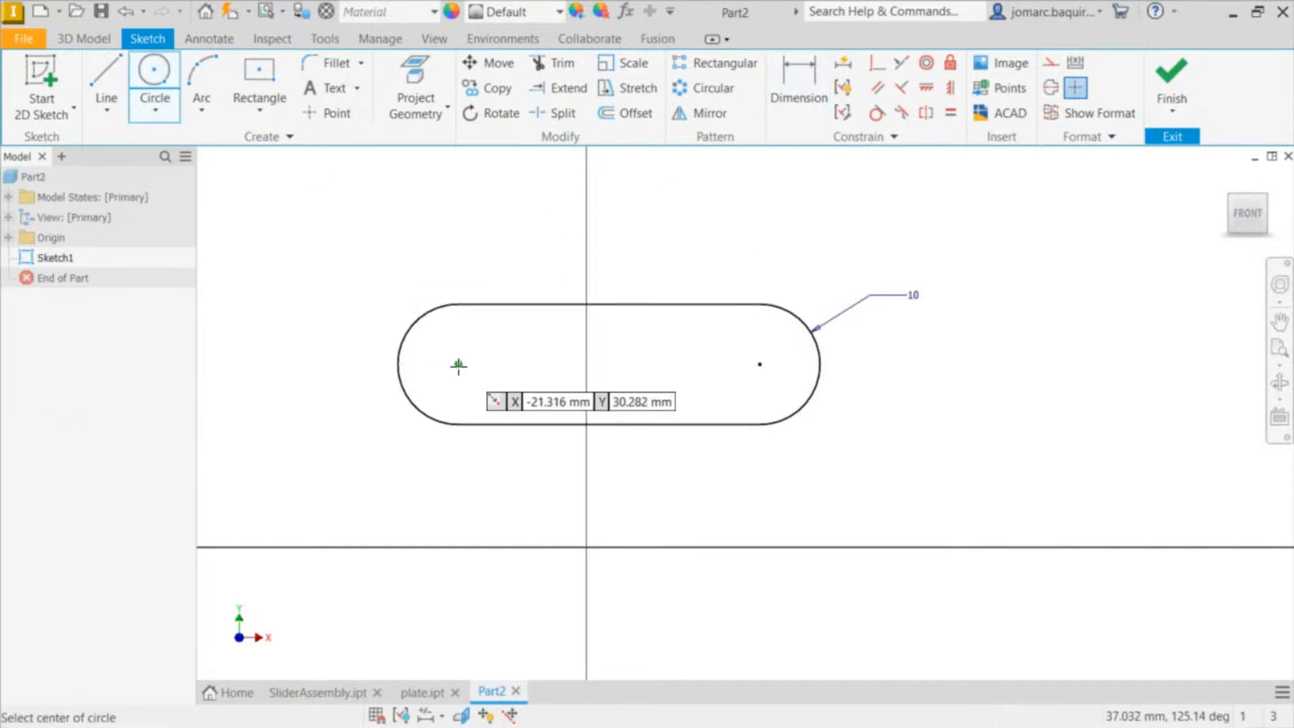
{"action": "left_click", "coordinate": [458, 365]}
{"action": "key", "text": "Escape"}
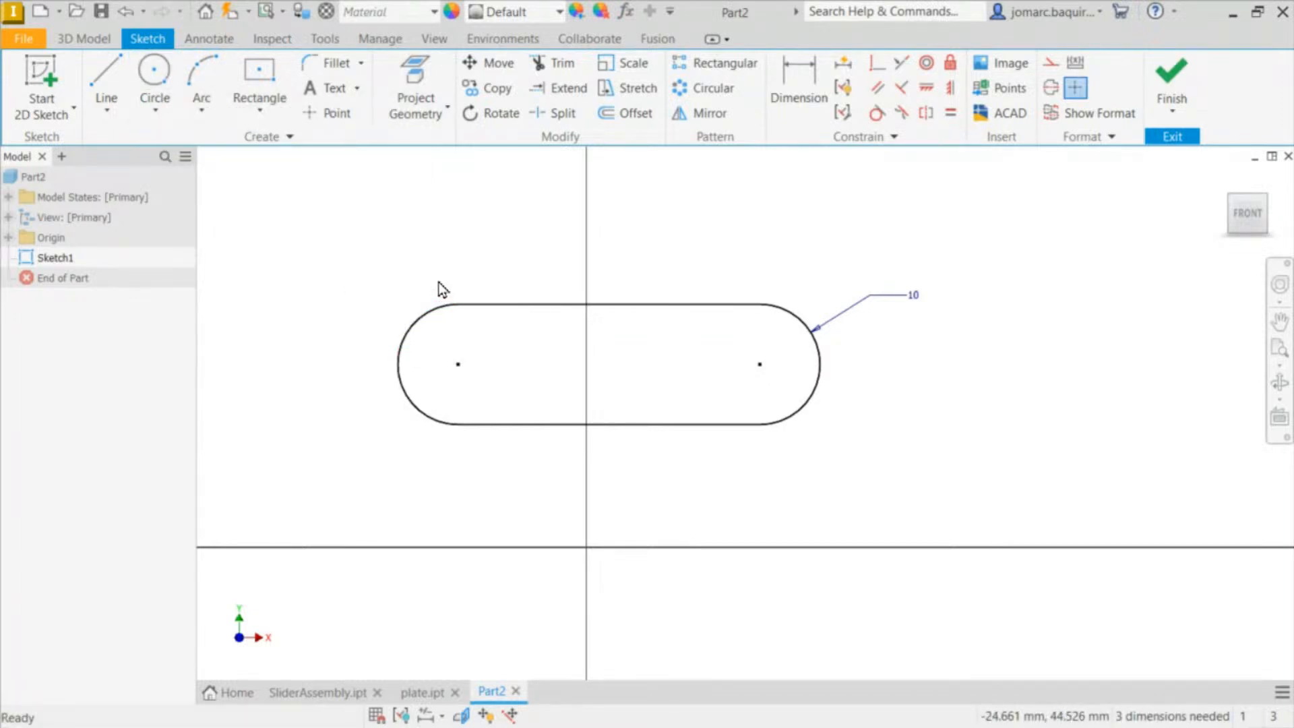
Step: Draw a circle on the left arc's centre and another about 10 mm in diameter above the slot
{"action": "key", "text": "c"}
{"action": "left_click", "coordinate": [459, 364]}
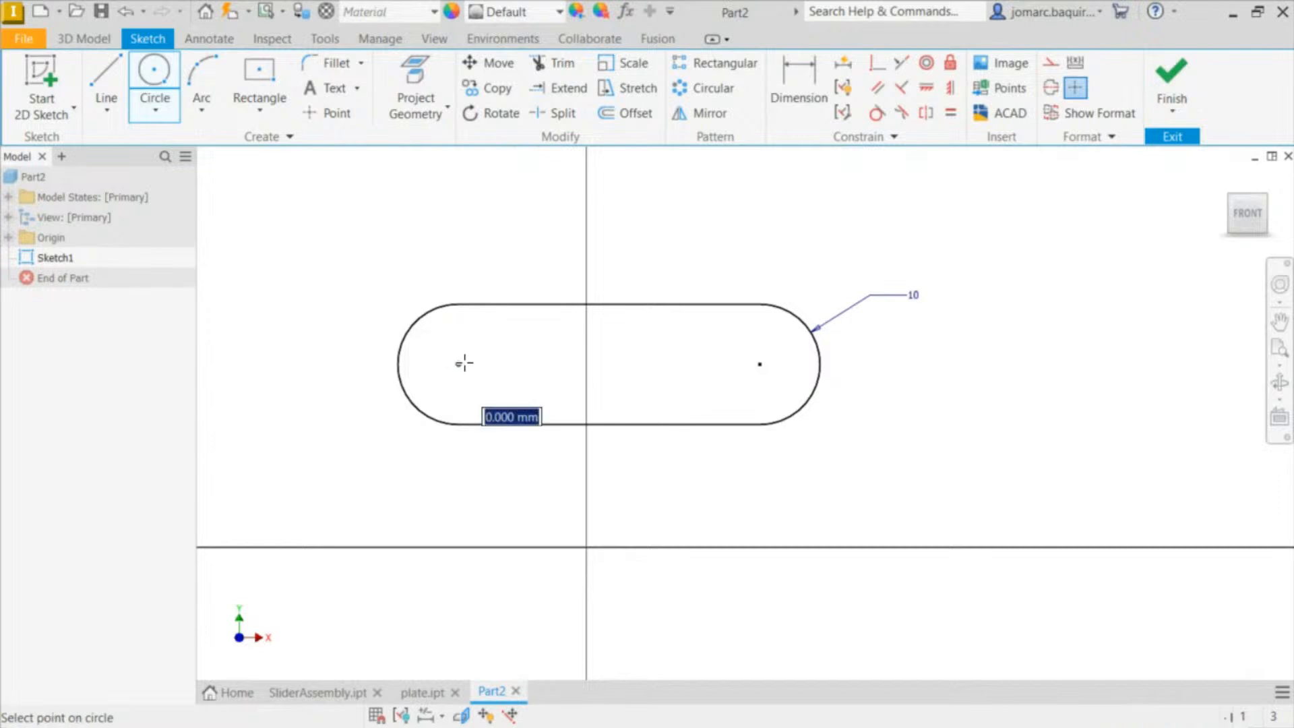
{"action": "left_click", "coordinate": [480, 370]}
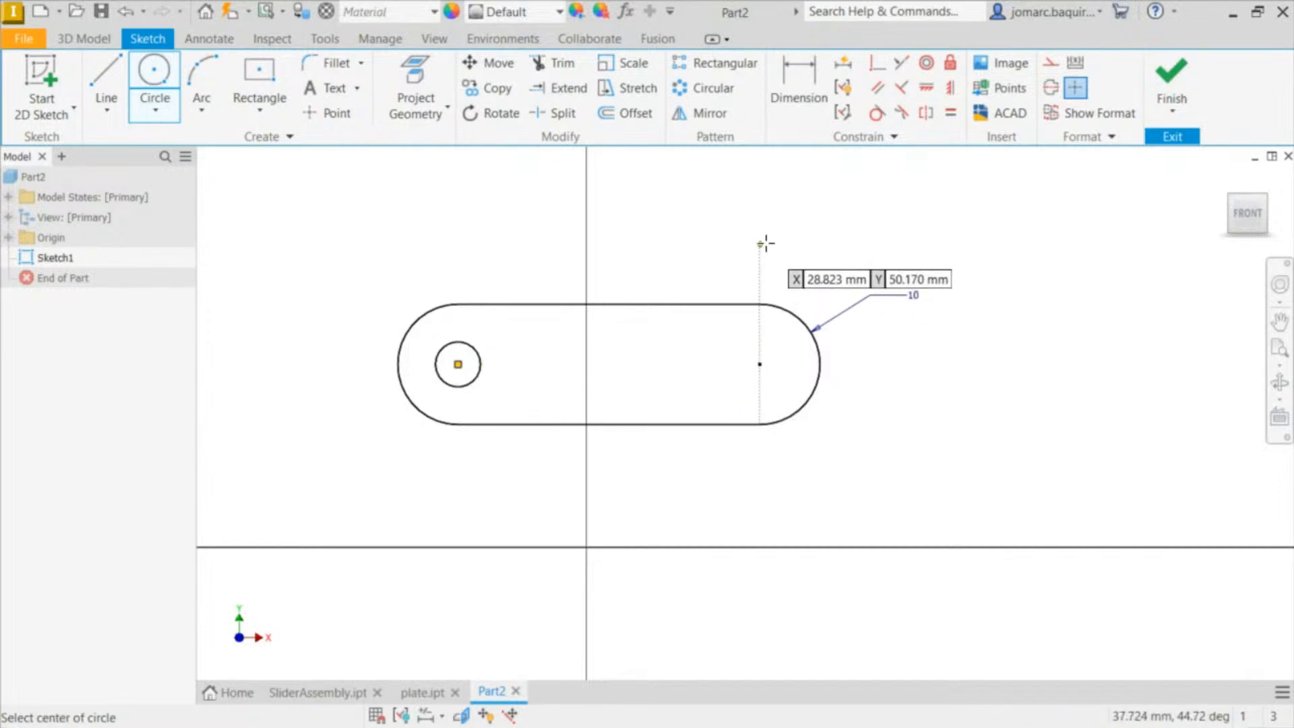
{"action": "left_click", "coordinate": [705, 215]}
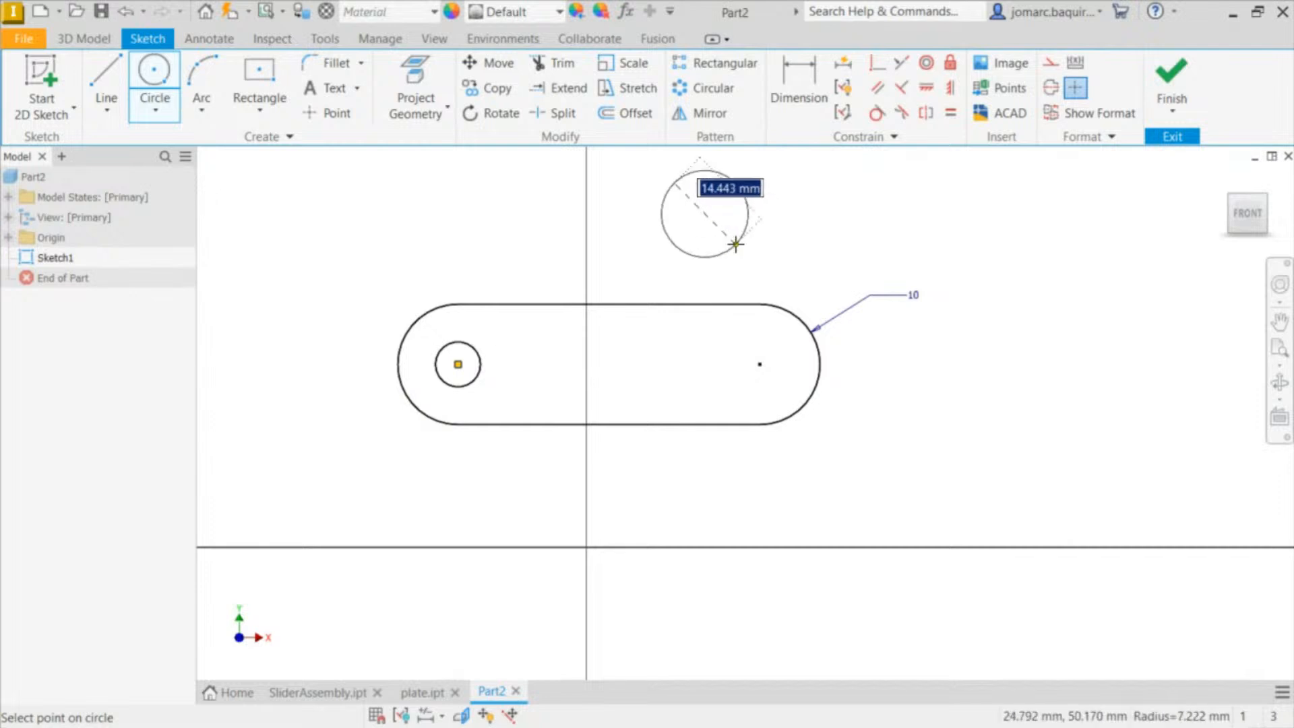
{"action": "left_click", "coordinate": [733, 230]}
{"action": "key", "text": "Escape"}
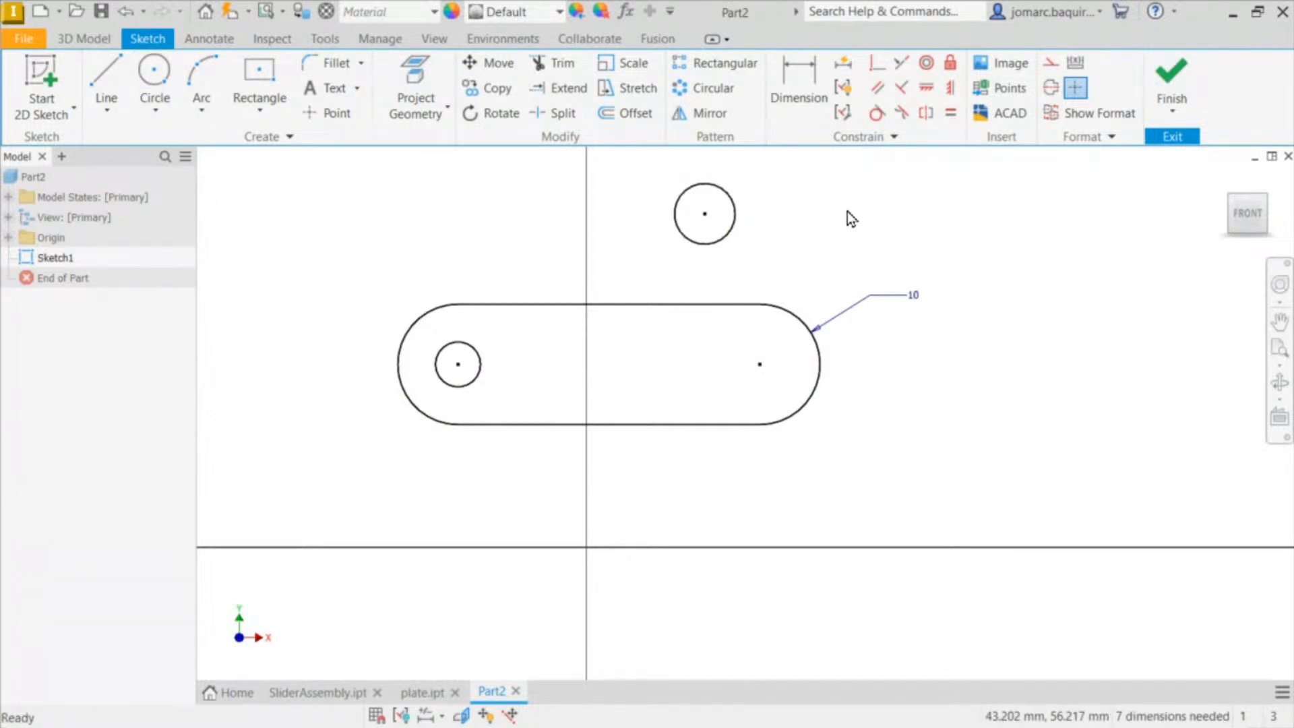
Step: Dimension the circle above the slot with a diameter of 10 mm
{"action": "key", "text": "d"}
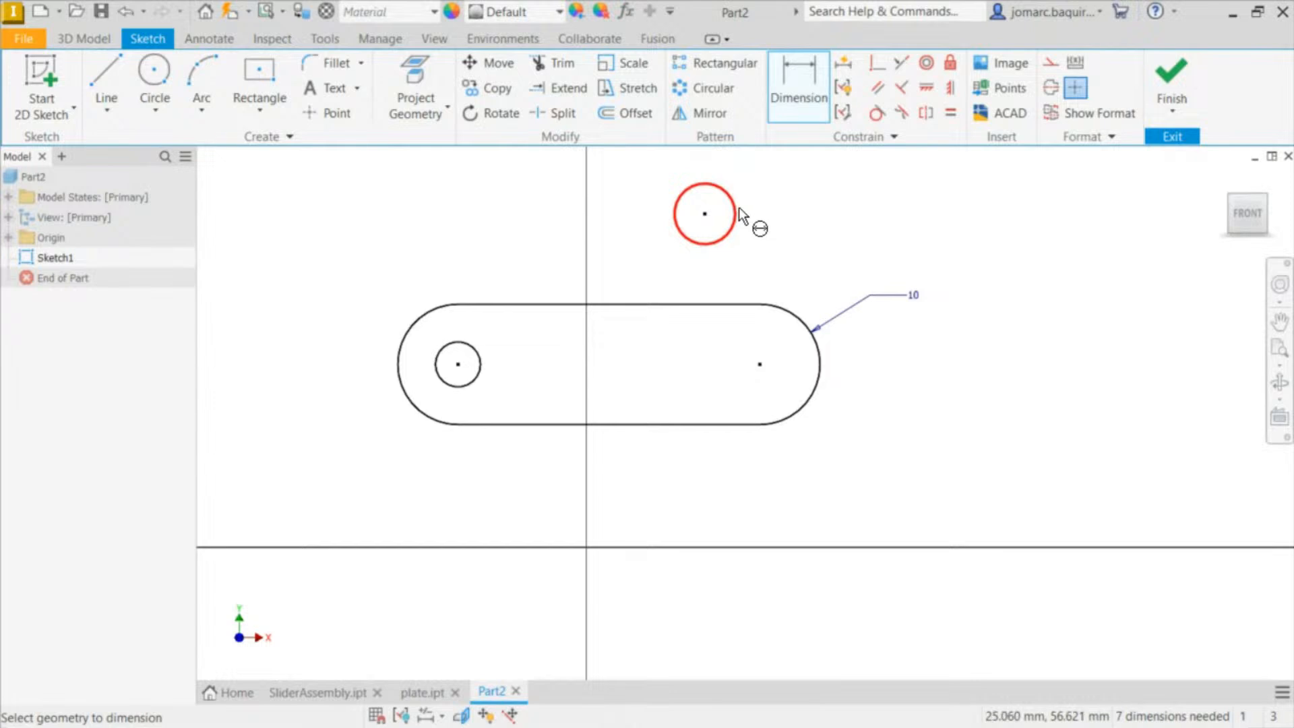
{"action": "left_click", "coordinate": [738, 211]}
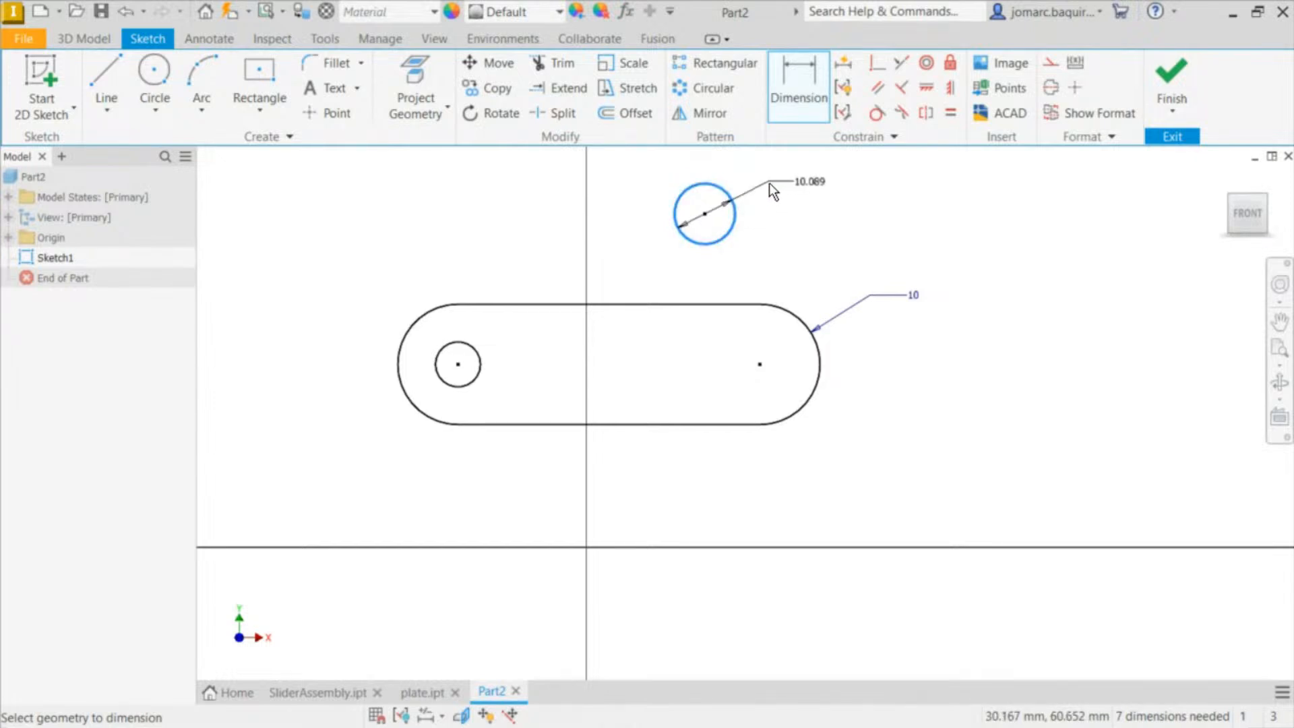
{"action": "left_click", "coordinate": [769, 181]}
{"action": "type", "text": "10"}
{"action": "key", "text": "Return"}
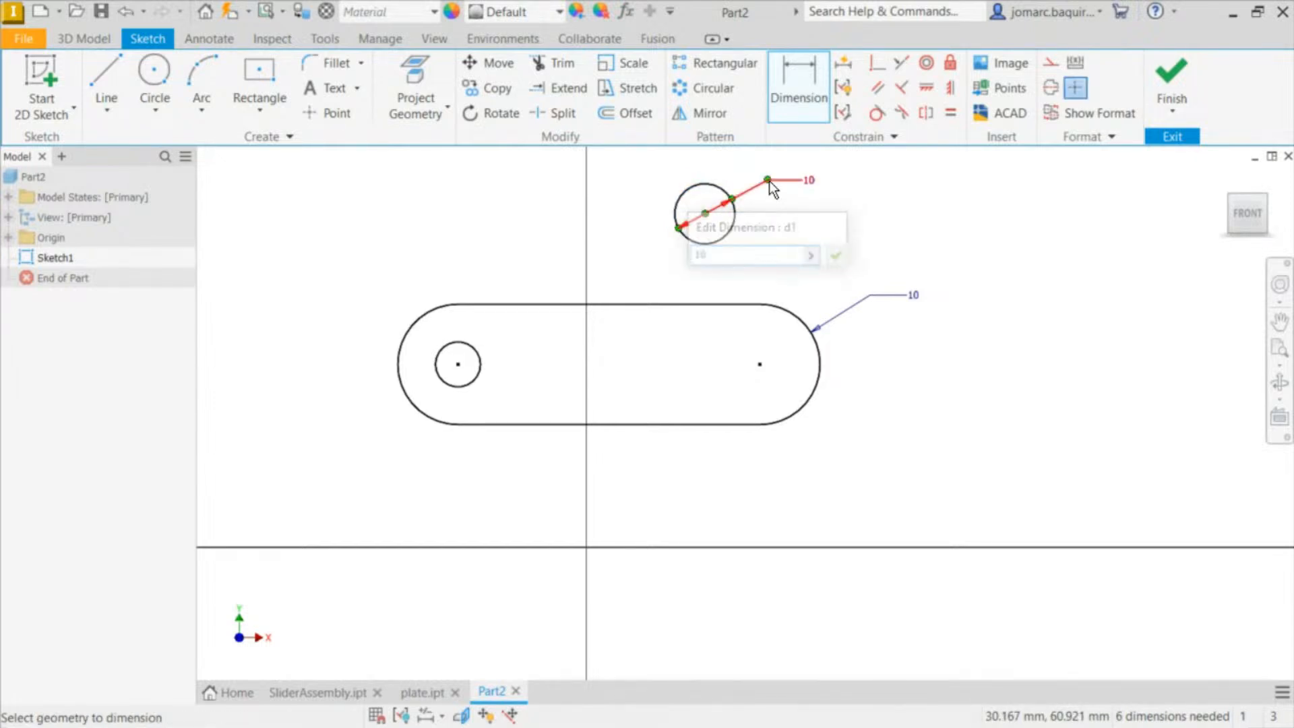
Step: Apply an Equal constraint between the circle above the slot and the circle in its left end
{"action": "left_click", "coordinate": [950, 115]}
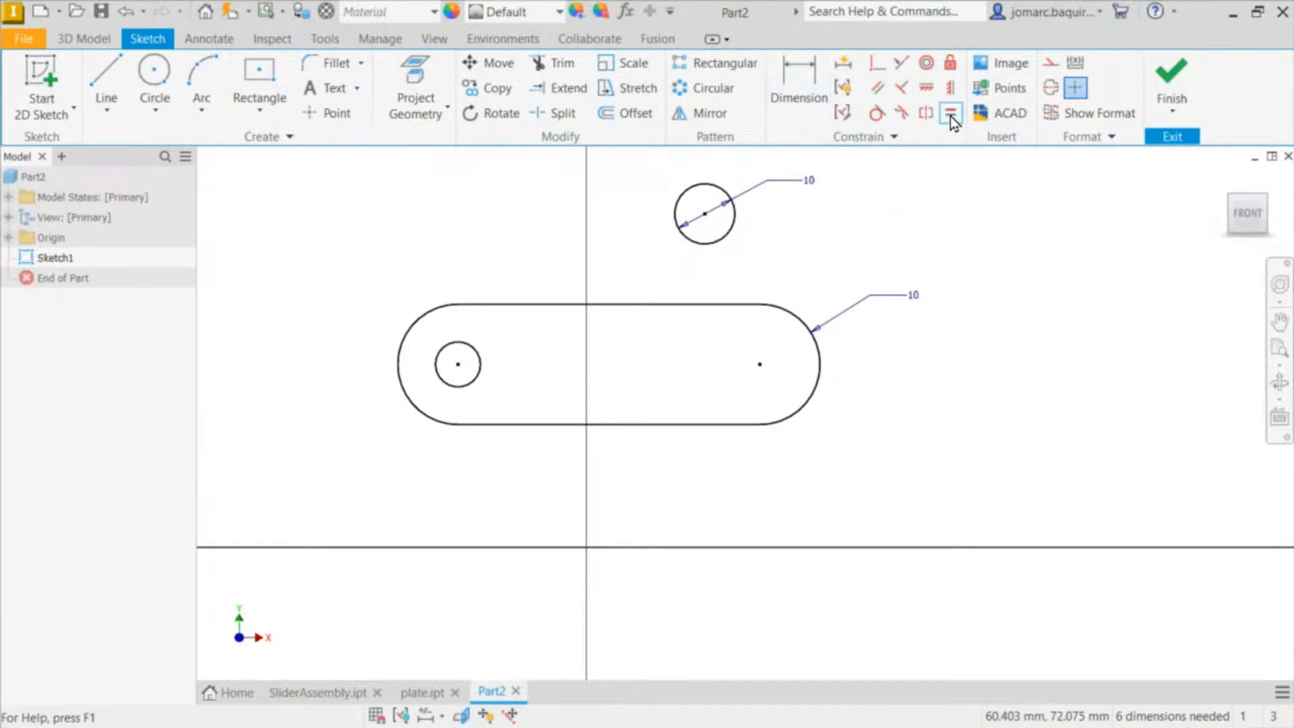
{"action": "left_click", "coordinate": [725, 236]}
{"action": "left_click", "coordinate": [480, 359]}
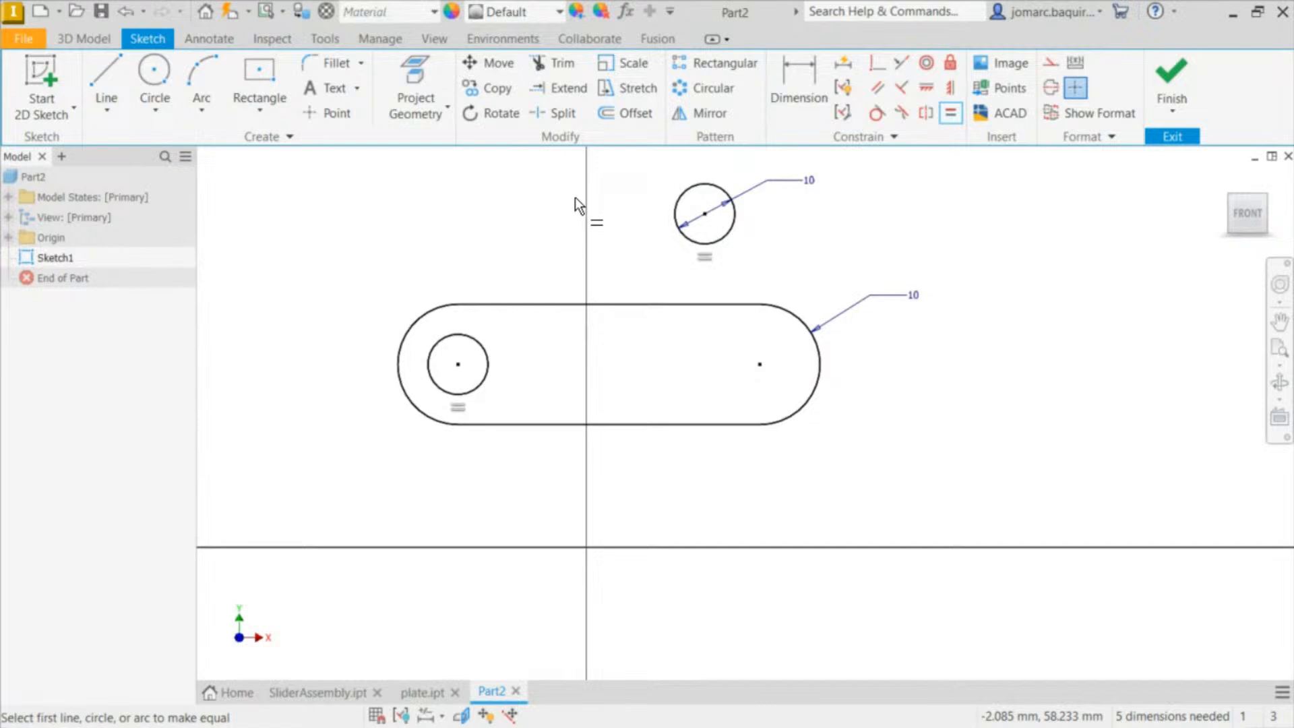
{"action": "key", "text": "Escape"}
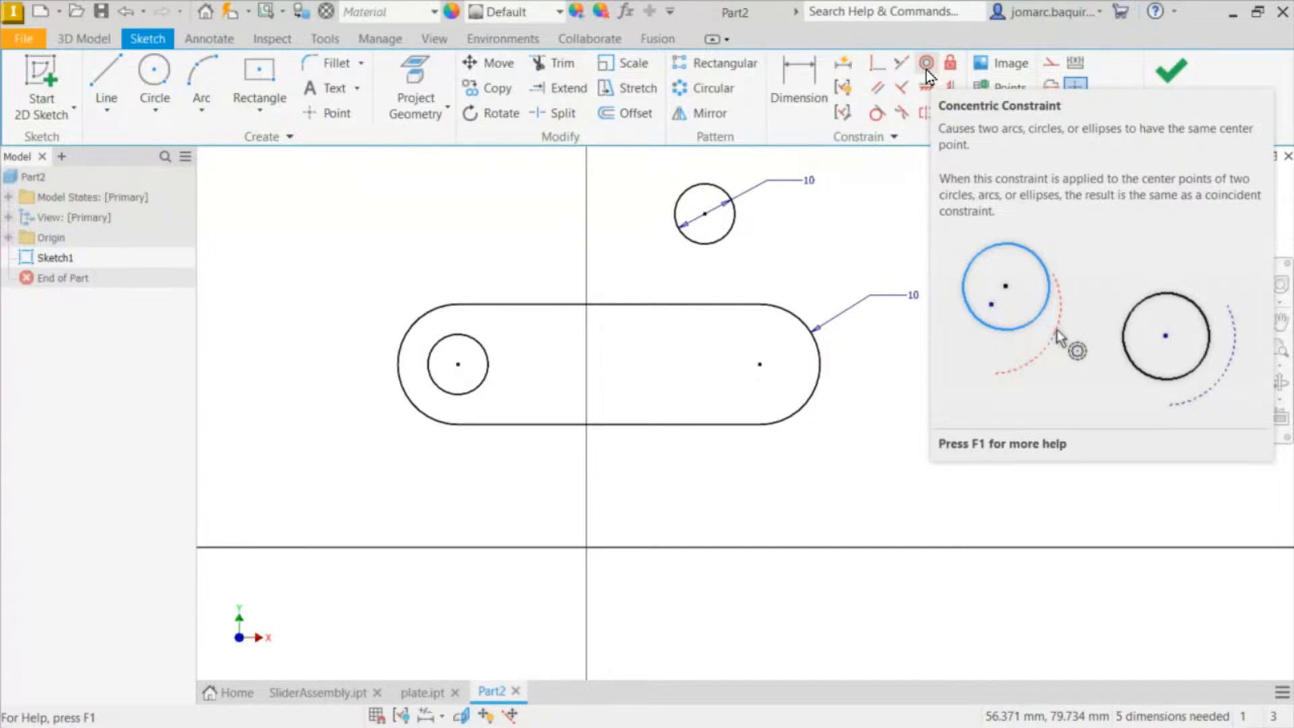
Step: Apply a Concentric constraint between the upper circle and the slot's right end arc
{"action": "left_click", "coordinate": [926, 67]}
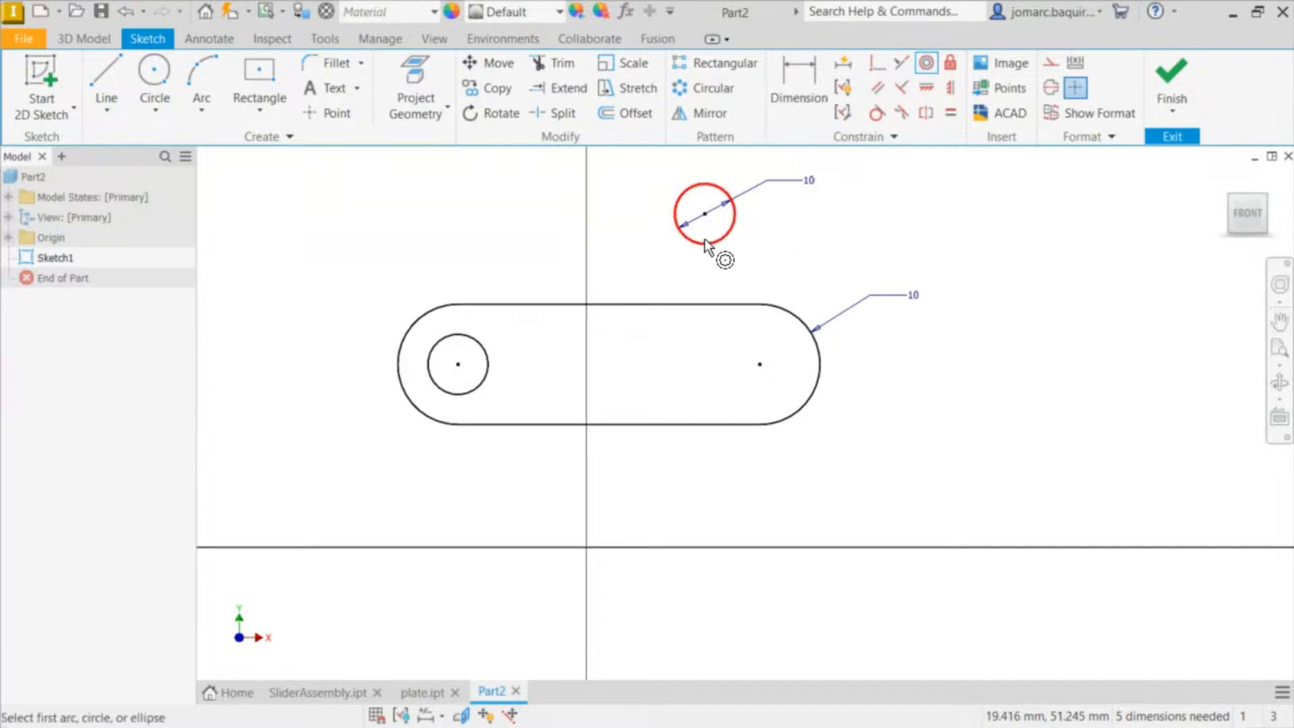
{"action": "left_click", "coordinate": [726, 240]}
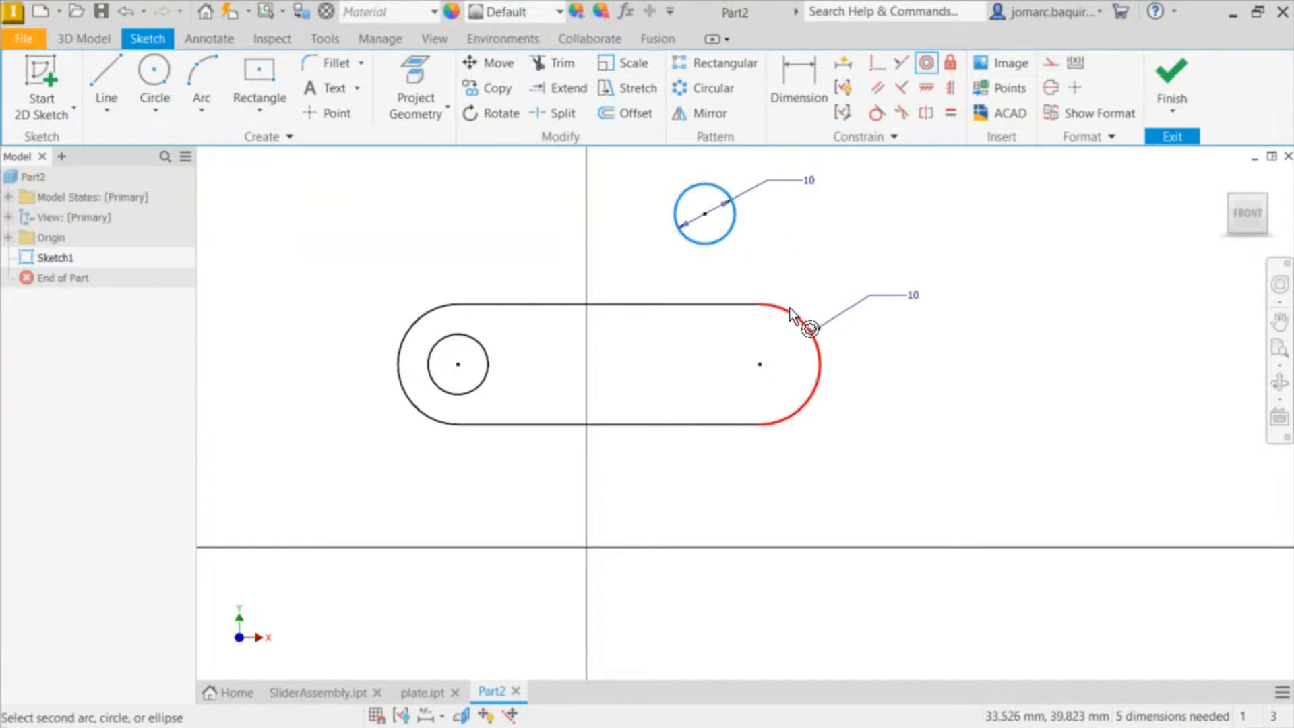
{"action": "left_click", "coordinate": [789, 307]}
{"action": "key", "text": "Escape"}
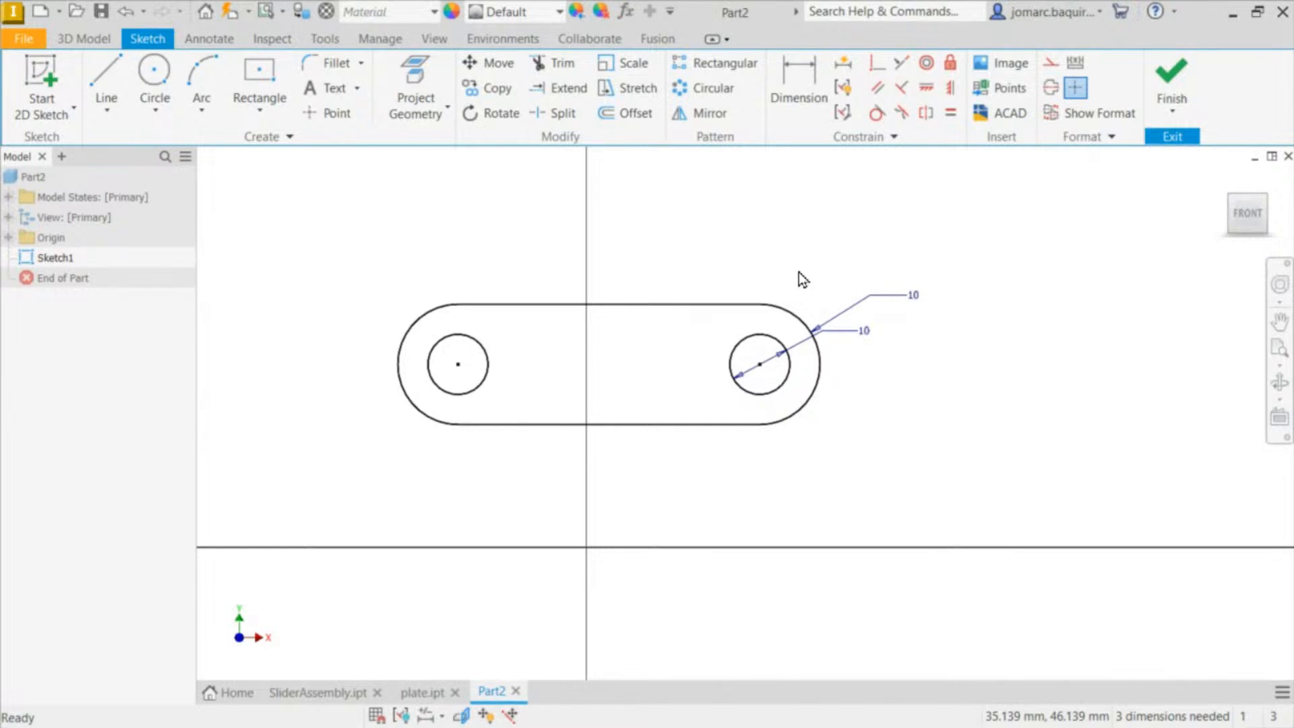
Step: Dimension the horizontal distance between the two hole centres as 80 mm
{"action": "key", "text": "d"}
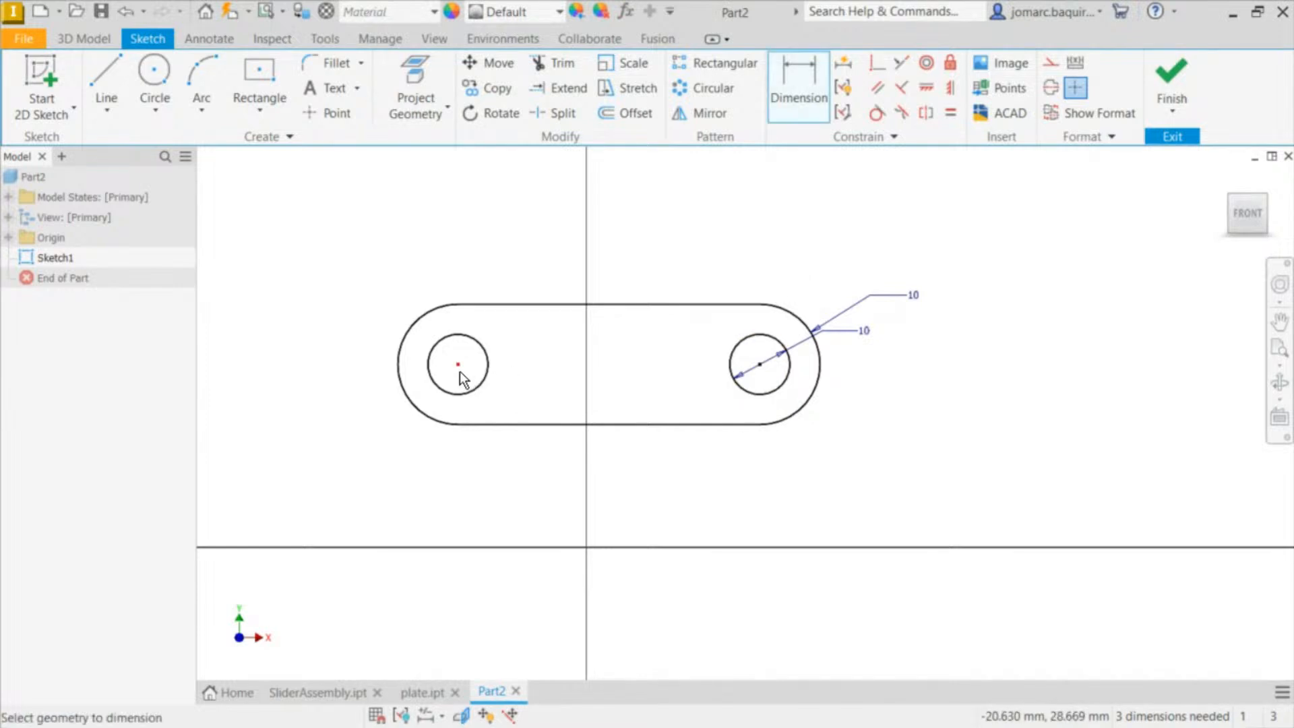
{"action": "left_click", "coordinate": [458, 365]}
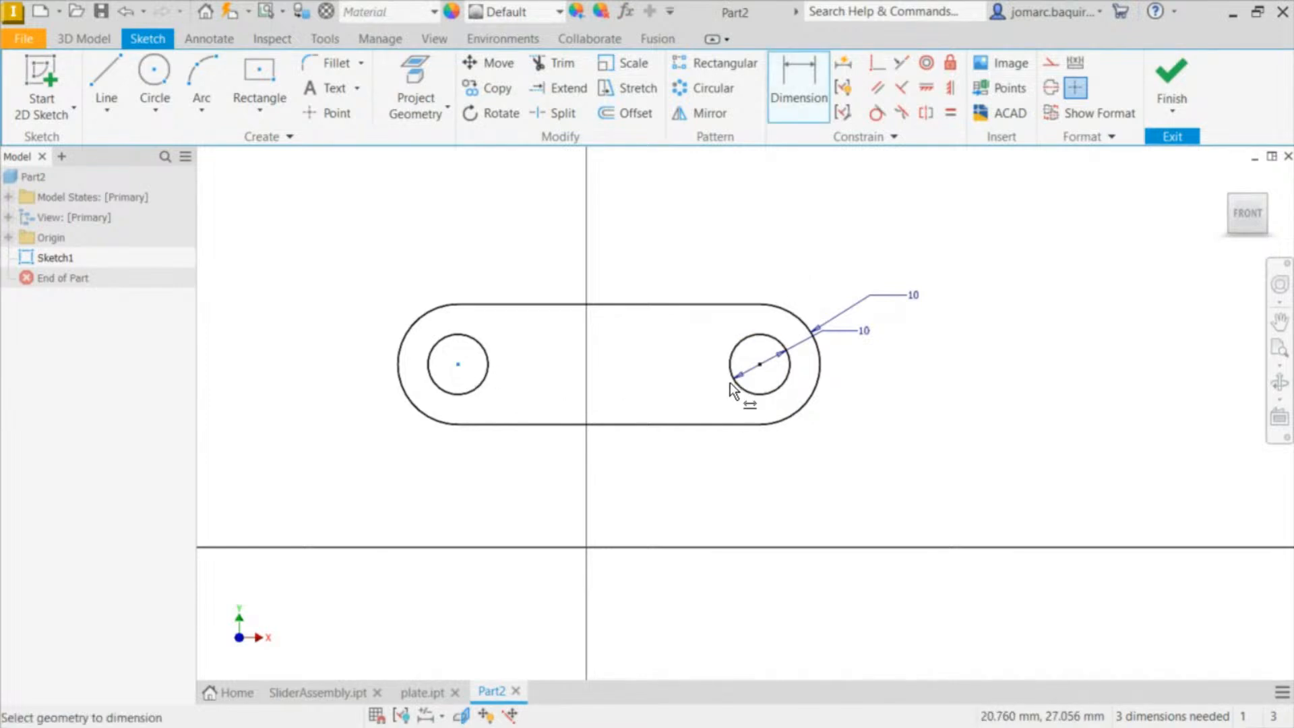
{"action": "left_click", "coordinate": [760, 364]}
{"action": "left_click", "coordinate": [615, 495]}
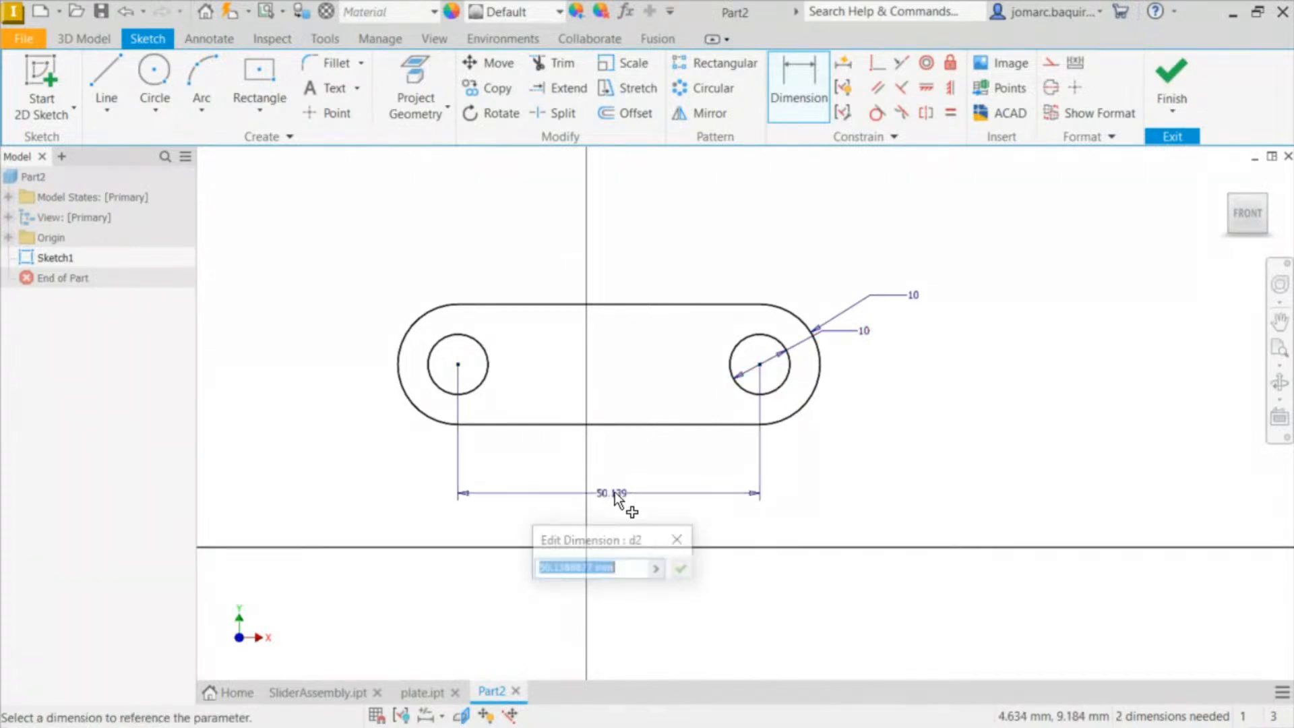
{"action": "type", "text": "80"}
{"action": "key", "text": "Return"}
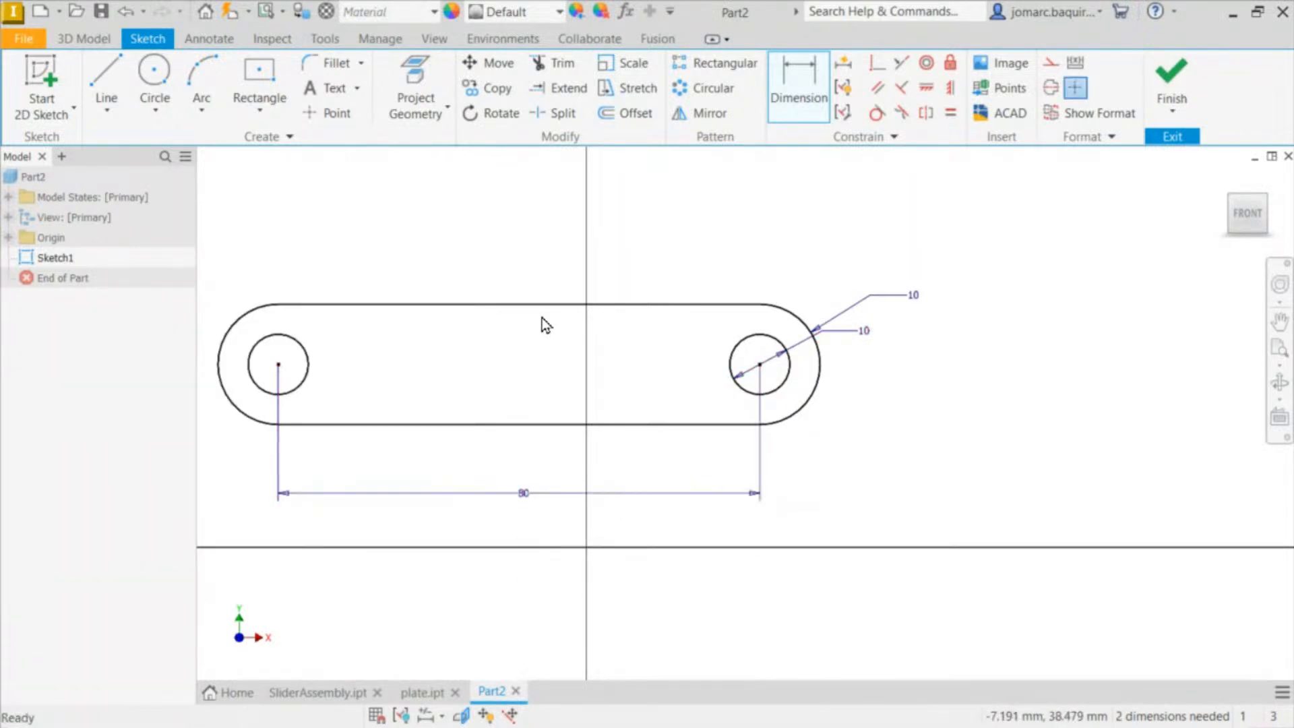
Step: Move the whole slot sketch down so it sits roughly centred on the origin
{"action": "scroll", "coordinate": [688, 300], "scroll_direction": "down", "scroll_amount": 2}
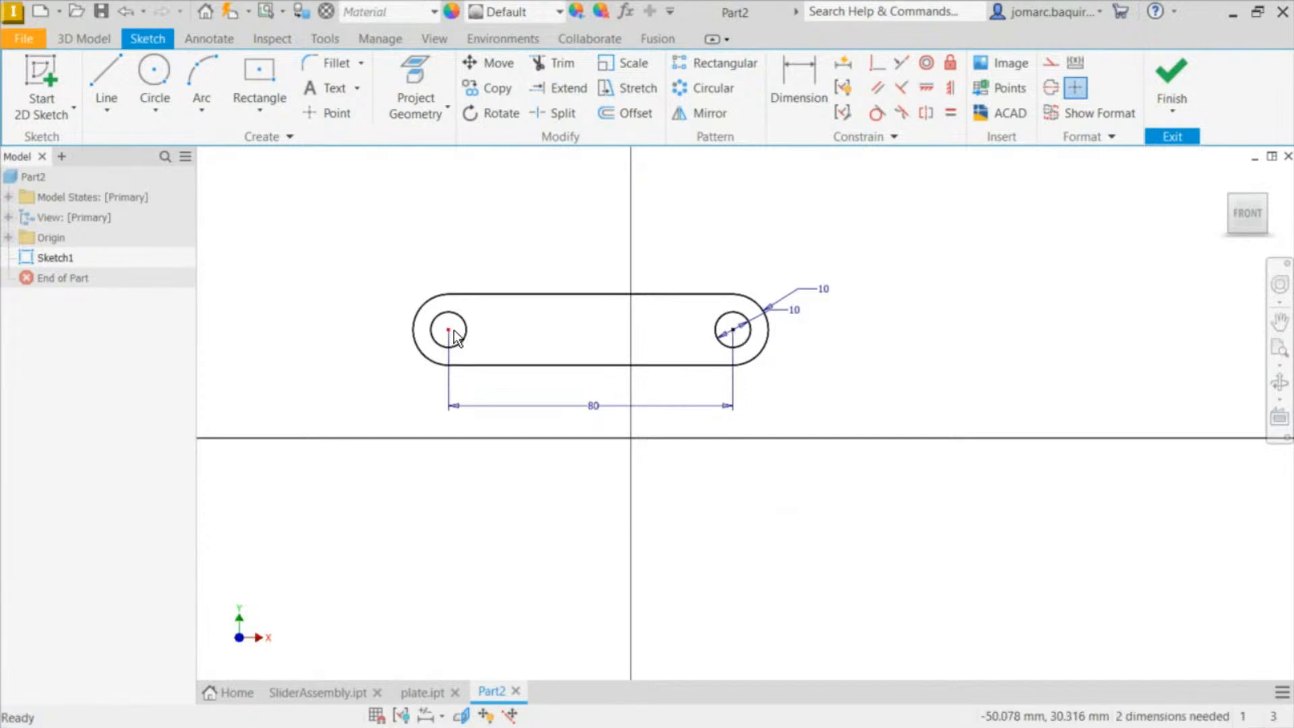
{"action": "left_click_drag", "start_coordinate": [454, 331], "coordinate": [491, 451], "text": "ctrl"}
{"action": "scroll", "coordinate": [607, 298], "scroll_direction": "down", "scroll_amount": 3}
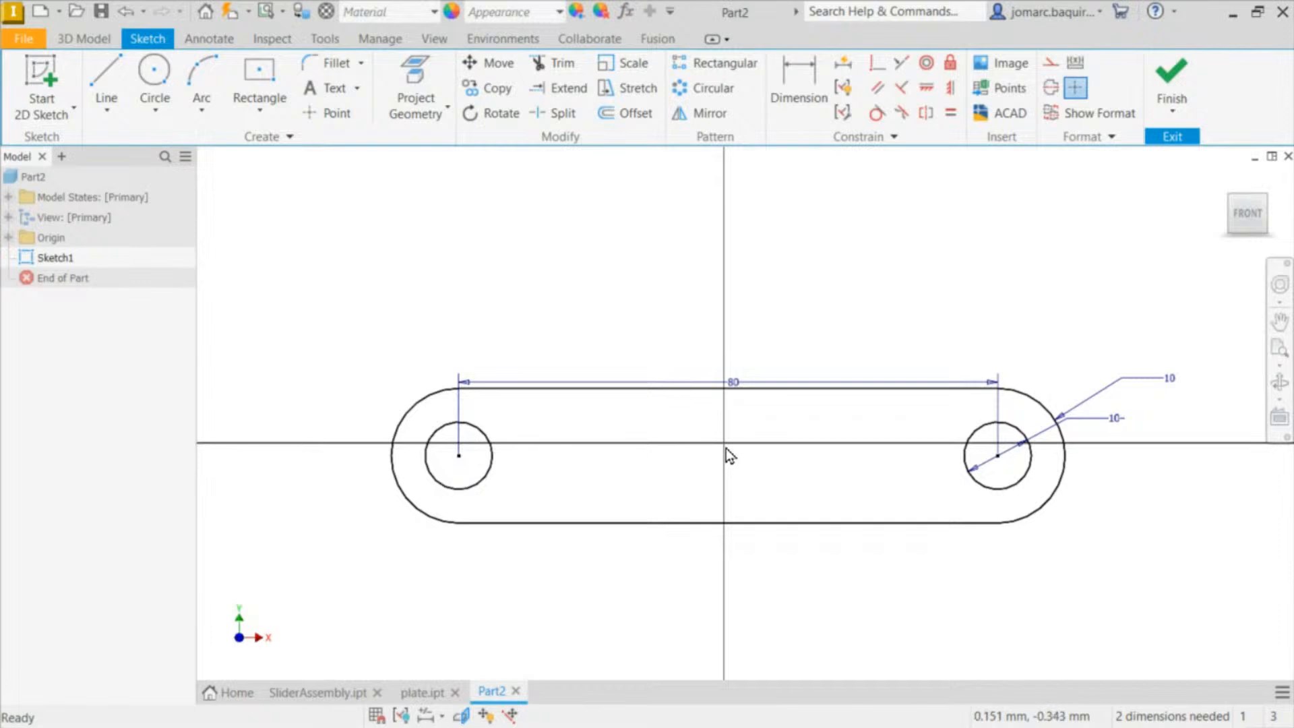
Step: Apply a Vertical constraint between the midpoint of the slot's upper line and the origin's Center Point
{"action": "left_click", "coordinate": [9, 237]}
{"action": "left_click", "coordinate": [78, 377]}
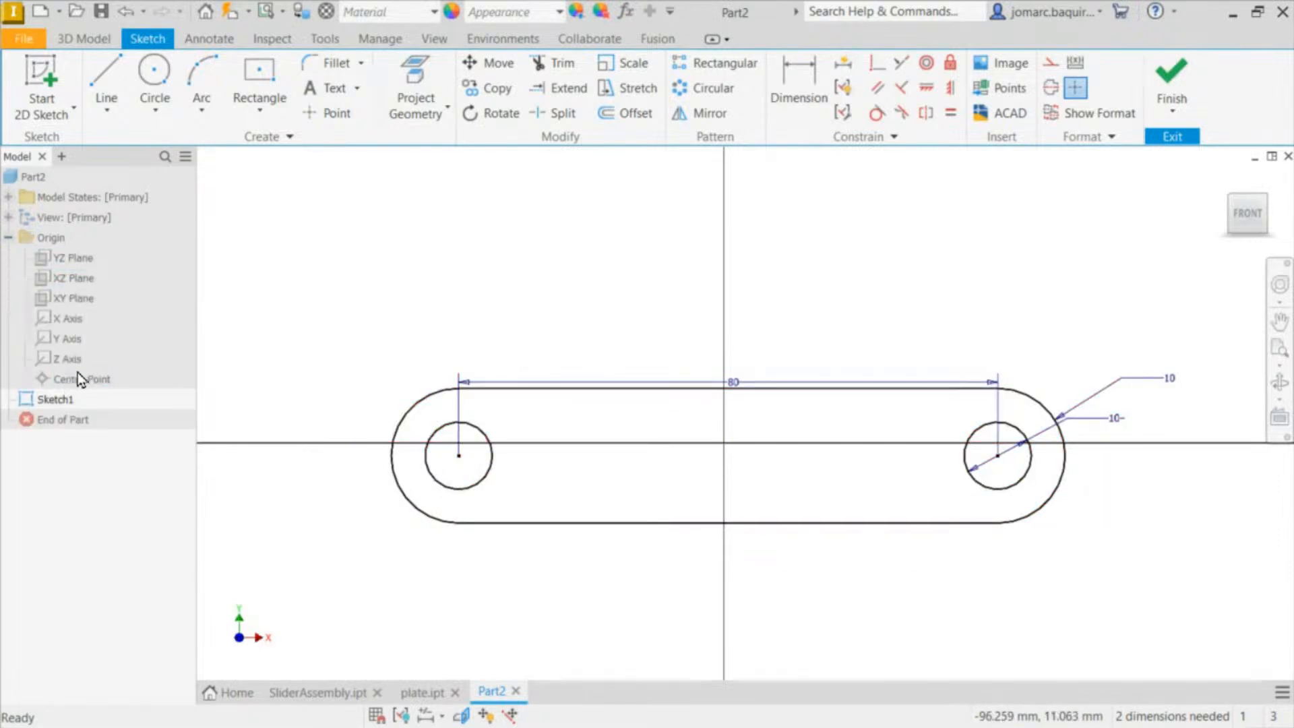
{"action": "left_click", "coordinate": [644, 305]}
{"action": "middle_click_drag", "start_coordinate": [662, 291], "coordinate": [662, 289]}
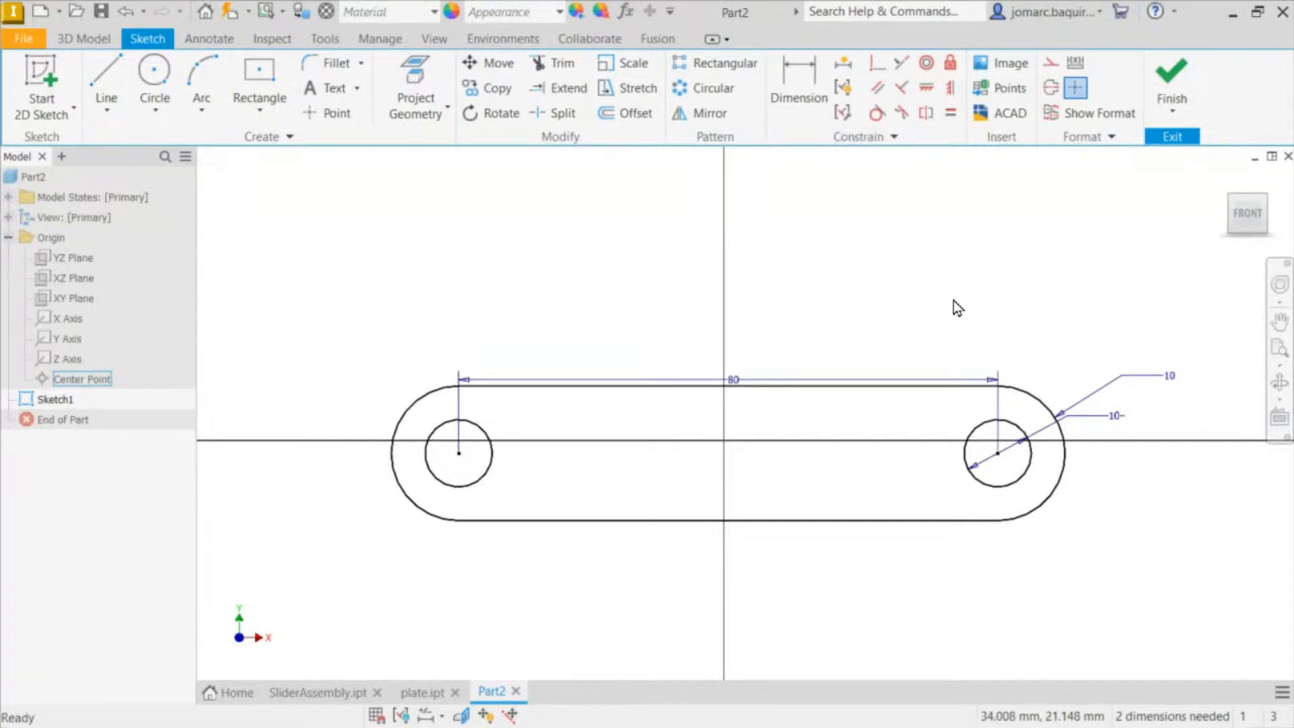
{"action": "left_click", "coordinate": [956, 94]}
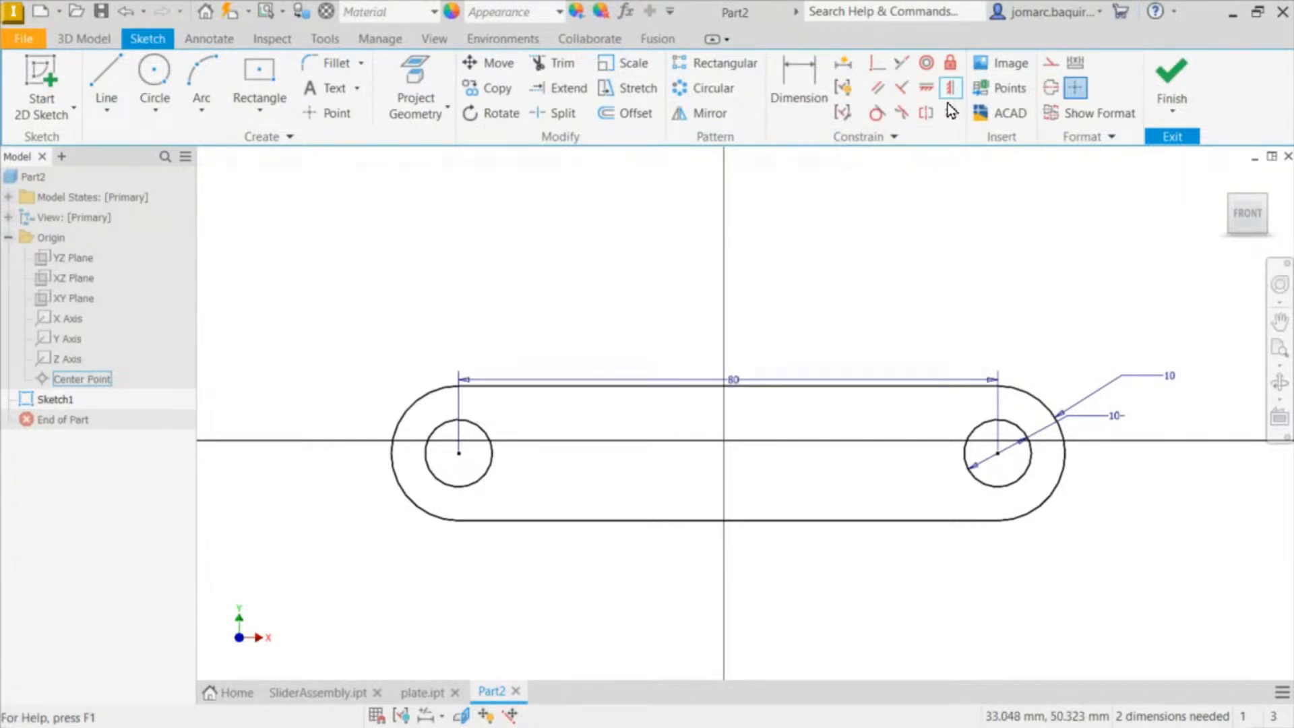
{"action": "left_click", "coordinate": [730, 386]}
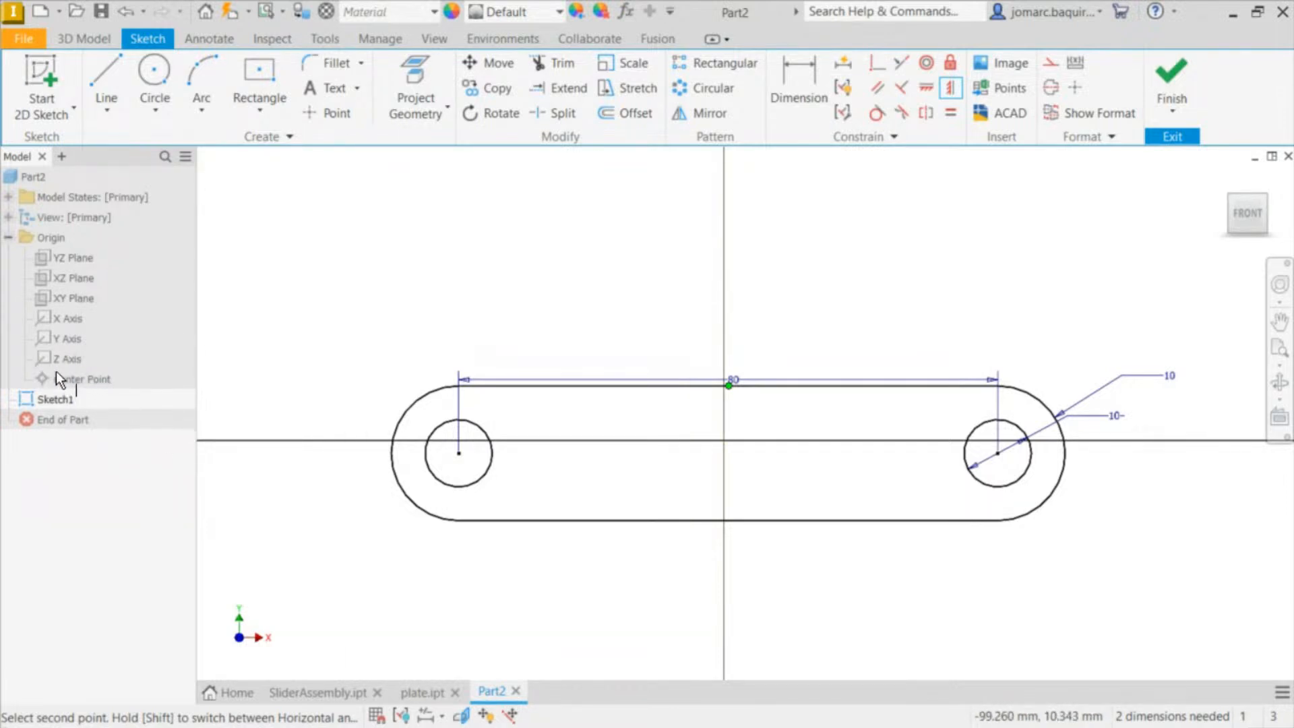
{"action": "left_click", "coordinate": [46, 385]}
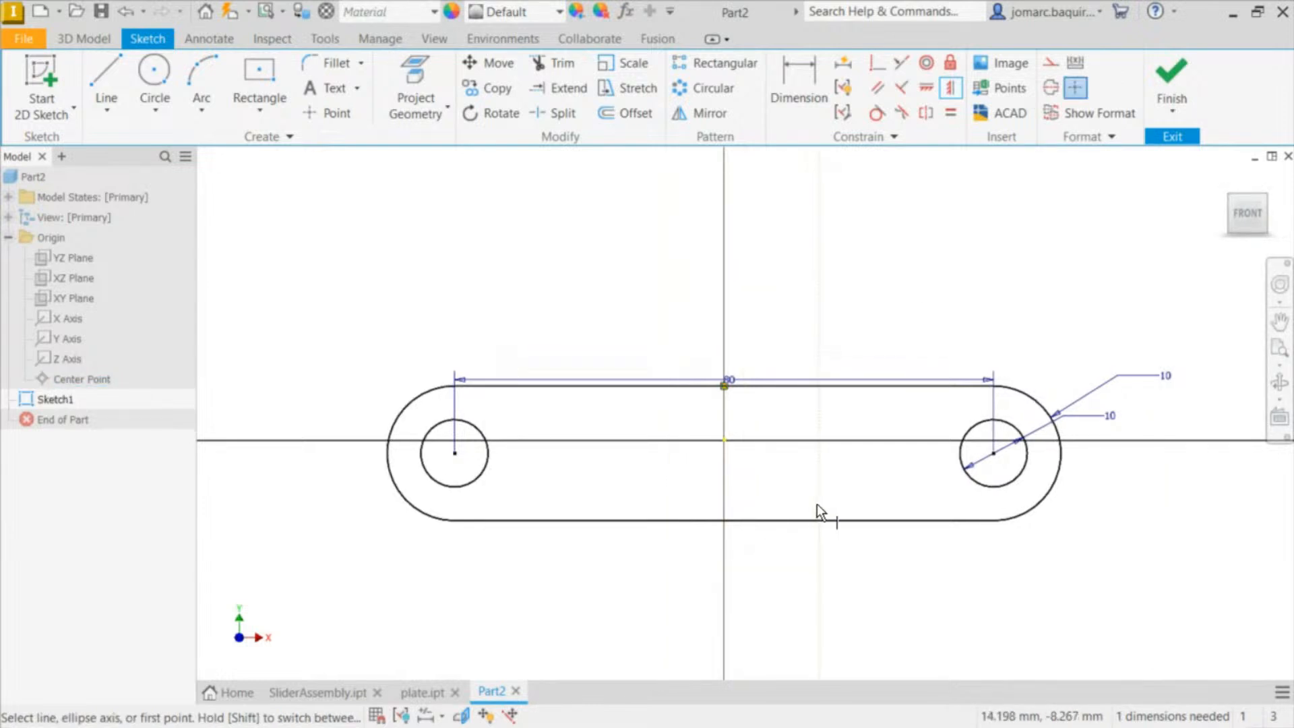
{"action": "left_click", "coordinate": [726, 385]}
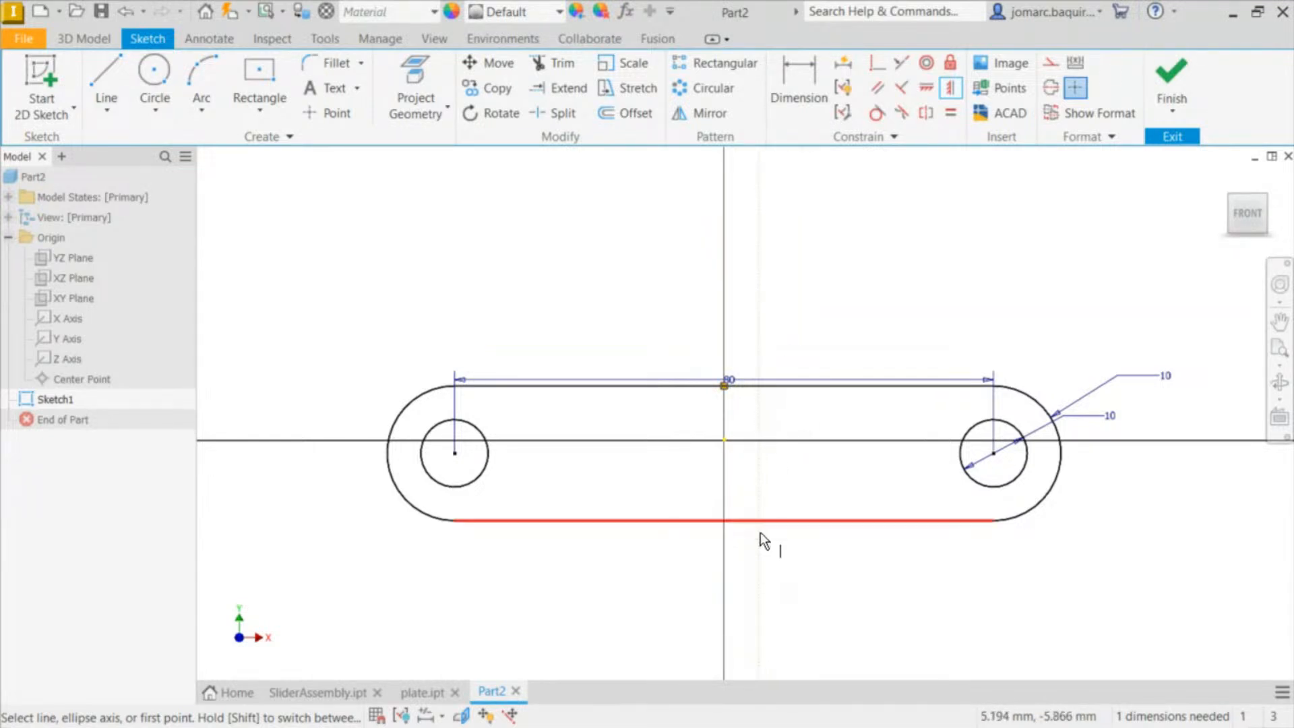
{"action": "key", "text": "Escape"}
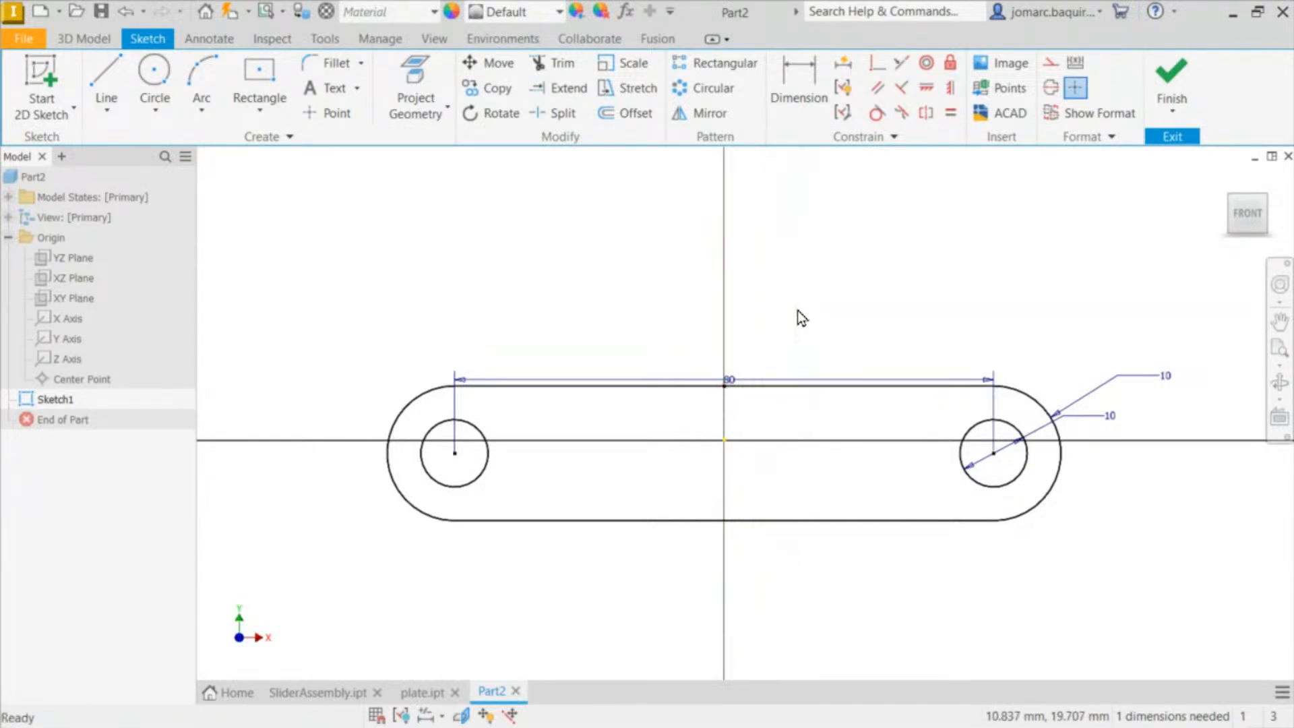
Step: Apply a Horizontal constraint between the right hole's centre and the origin point
{"action": "left_click", "coordinate": [927, 89]}
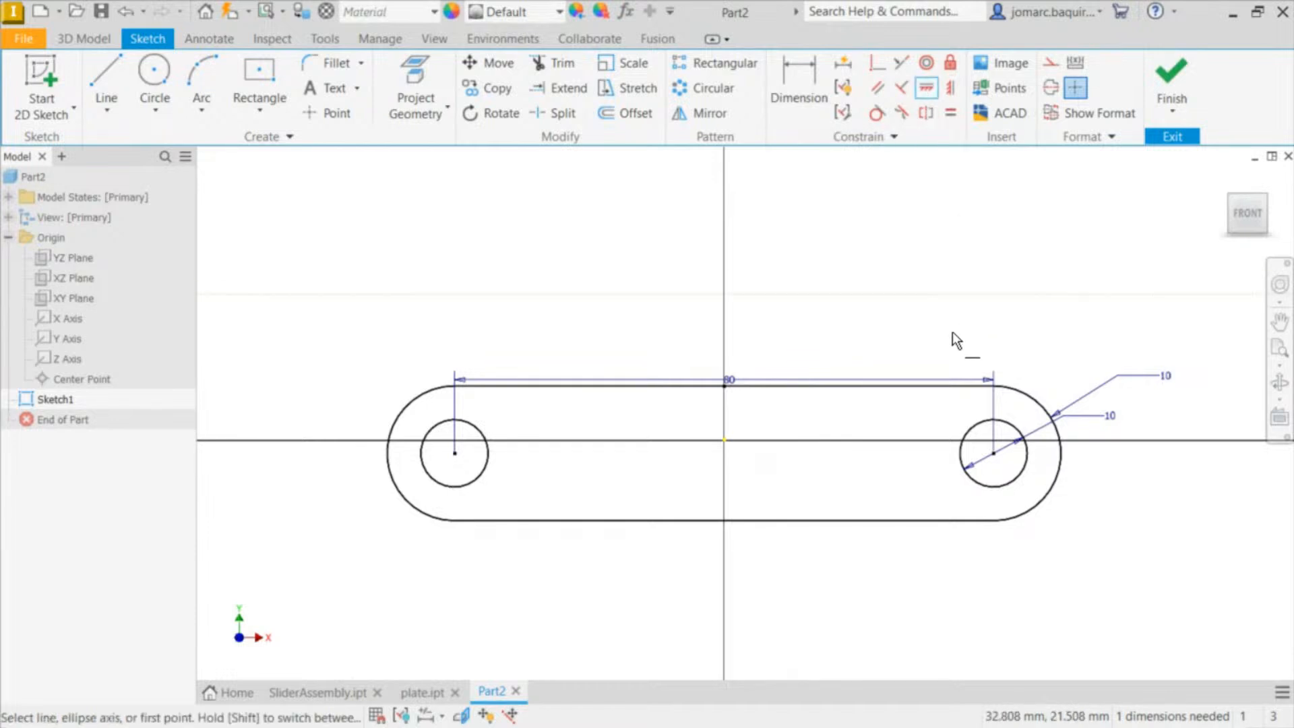
{"action": "left_click", "coordinate": [996, 453]}
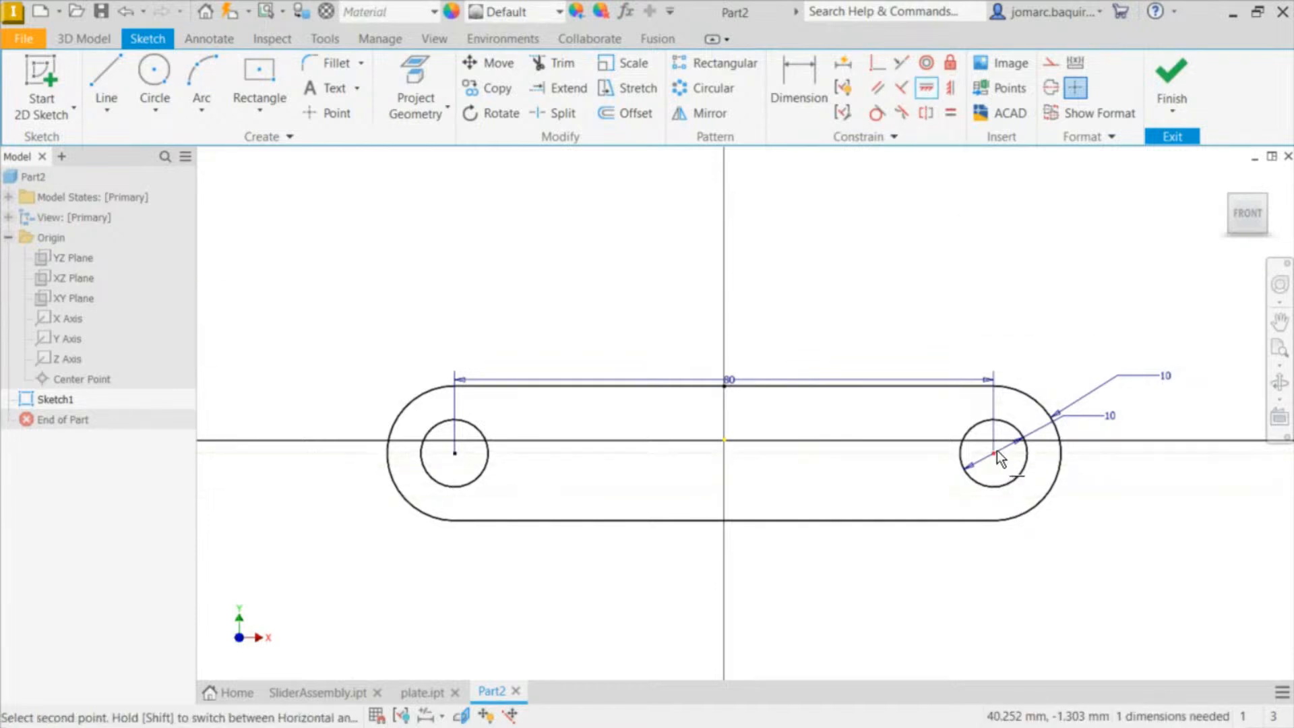
{"action": "left_click", "coordinate": [724, 443]}
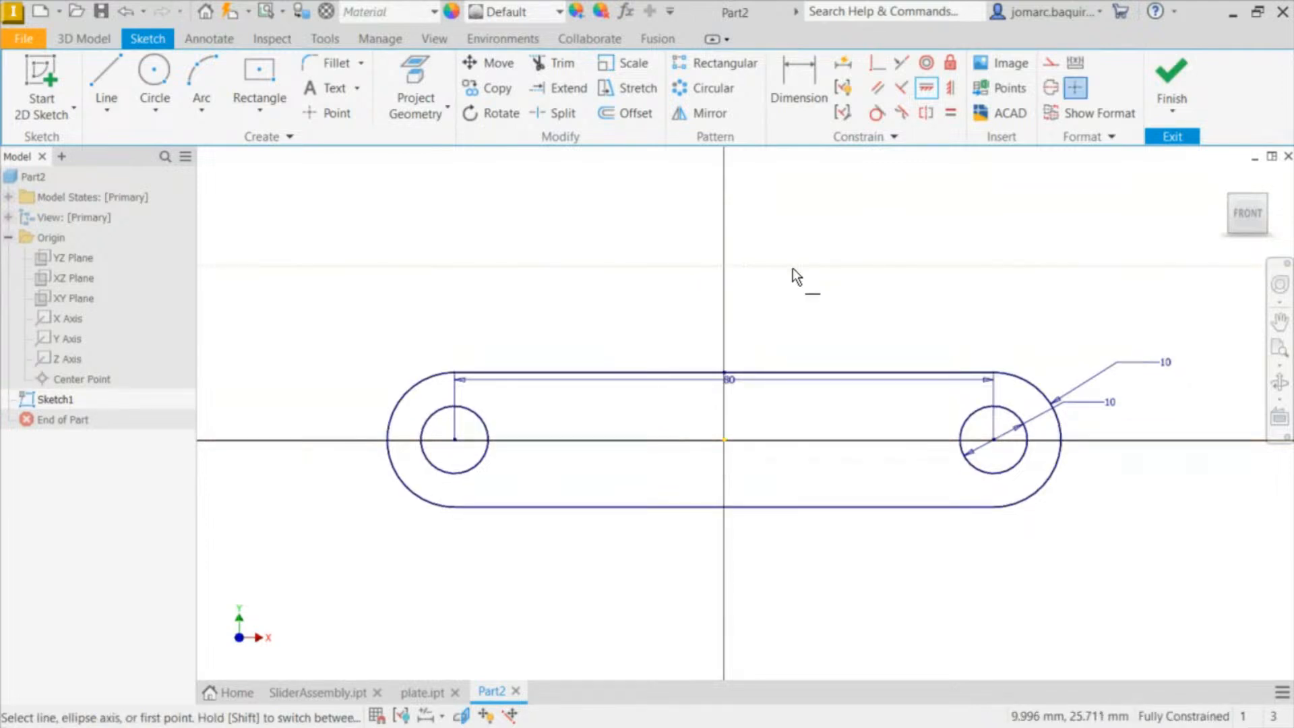
{"action": "key", "text": "Escape"}
Step: Reposition the 80 mm dimension above the slot and the two 10 mm dimensions clear of its right end
{"action": "left_click", "coordinate": [732, 381]}
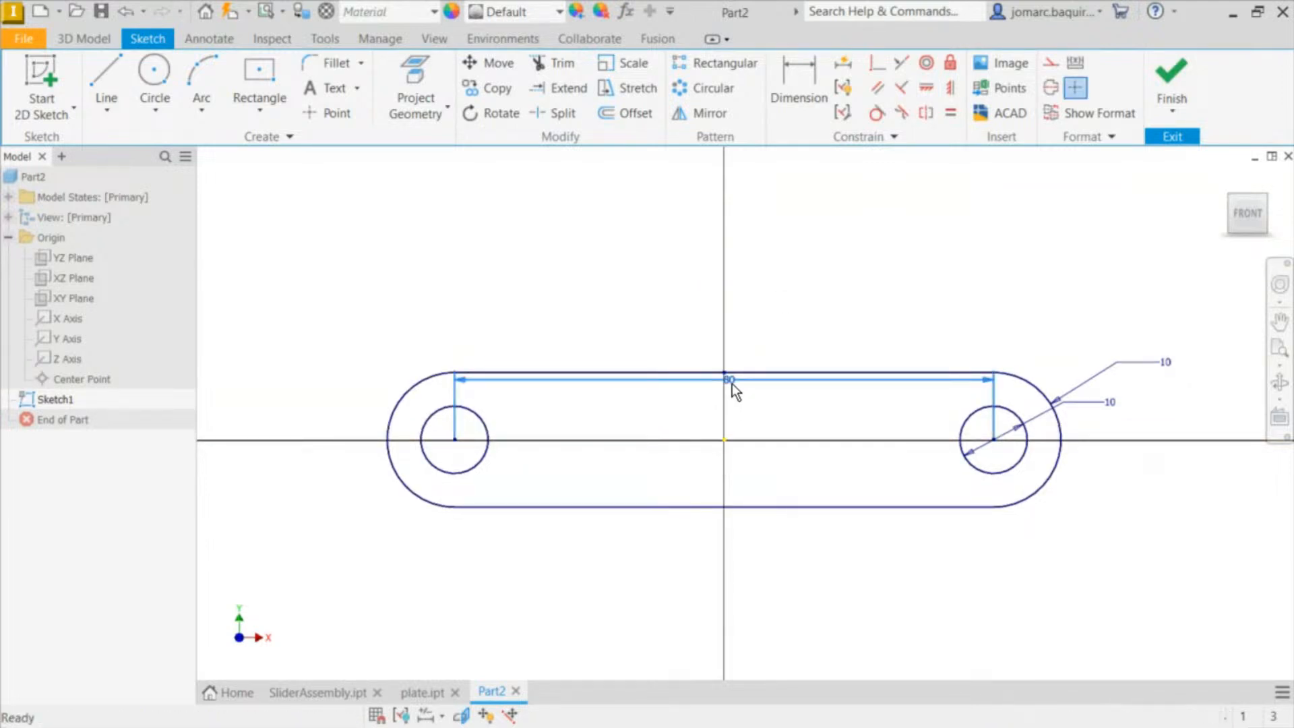
{"action": "left_click_drag", "start_coordinate": [736, 387], "coordinate": [724, 311]}
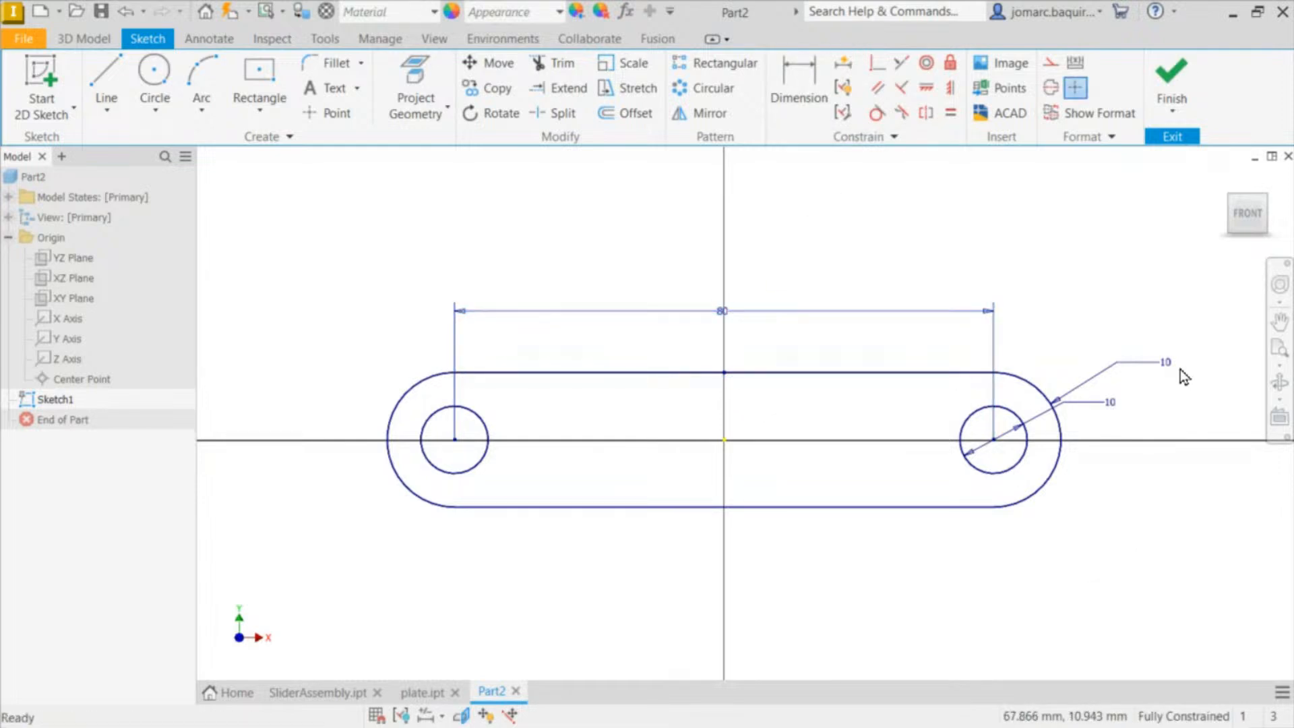
{"action": "left_click_drag", "start_coordinate": [1173, 373], "coordinate": [1072, 372]}
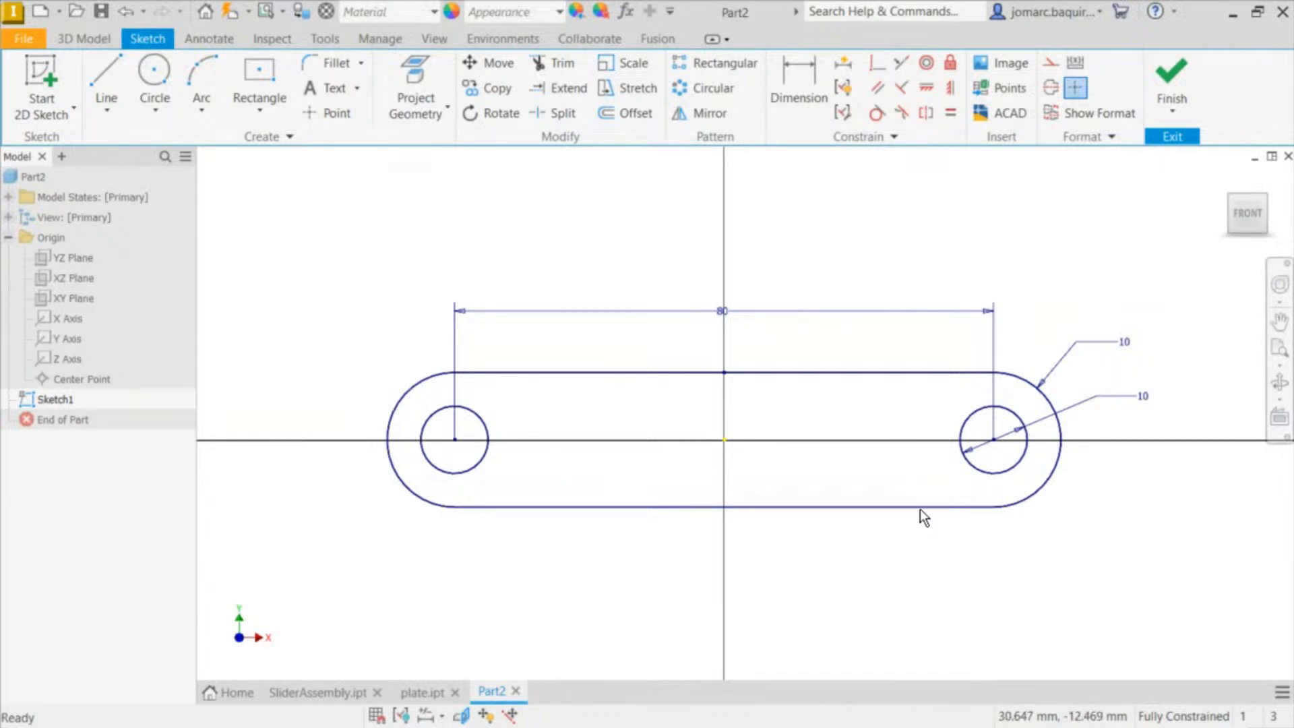
{"action": "mouse_move", "coordinate": [228, 241]}
{"action": "left_mouse_down"}
{"action": "mouse_move", "coordinate": [898, 565]}
{"action": "mouse_move", "coordinate": [965, 582]}
{"action": "left_mouse_up"}
{"action": "left_click", "coordinate": [874, 193]}
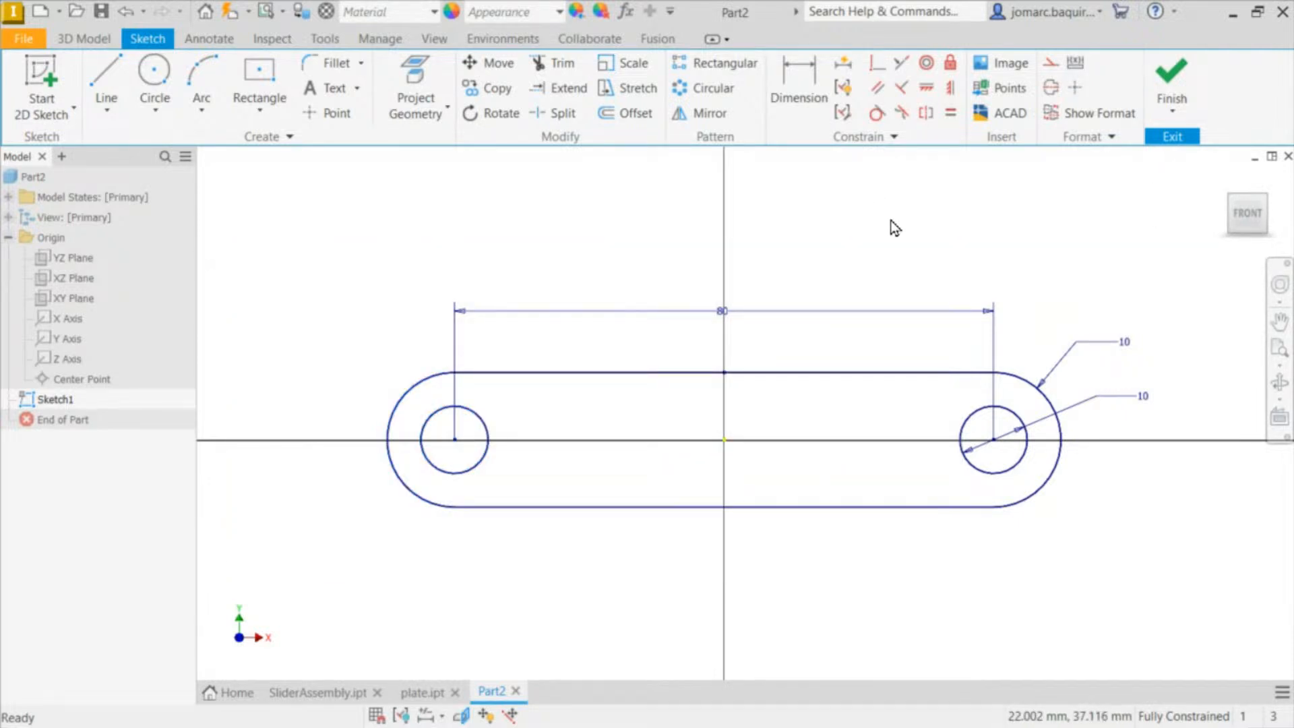
Step: Extrude the slot profile with its two holes symmetrically about the sketch plane to a distance of 10 mm
{"action": "left_click", "coordinate": [1175, 95]}
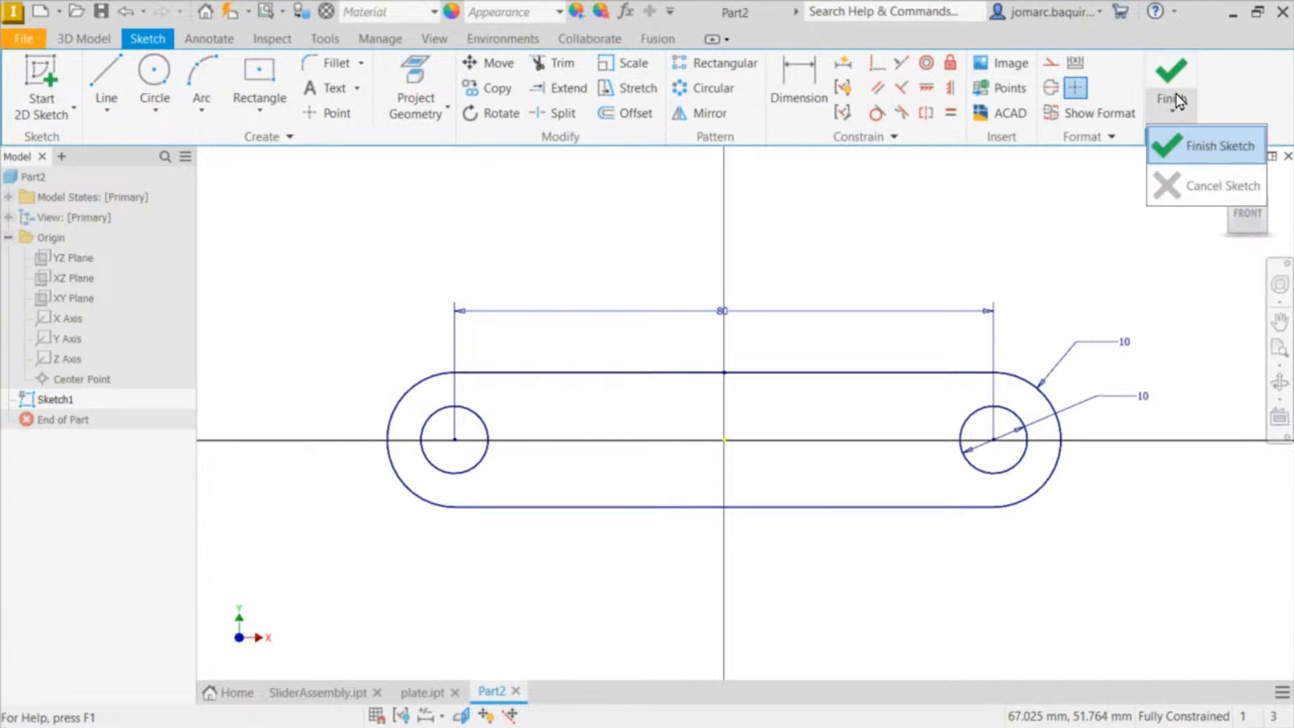
{"action": "left_click", "coordinate": [804, 270]}
{"action": "key", "text": "e"}
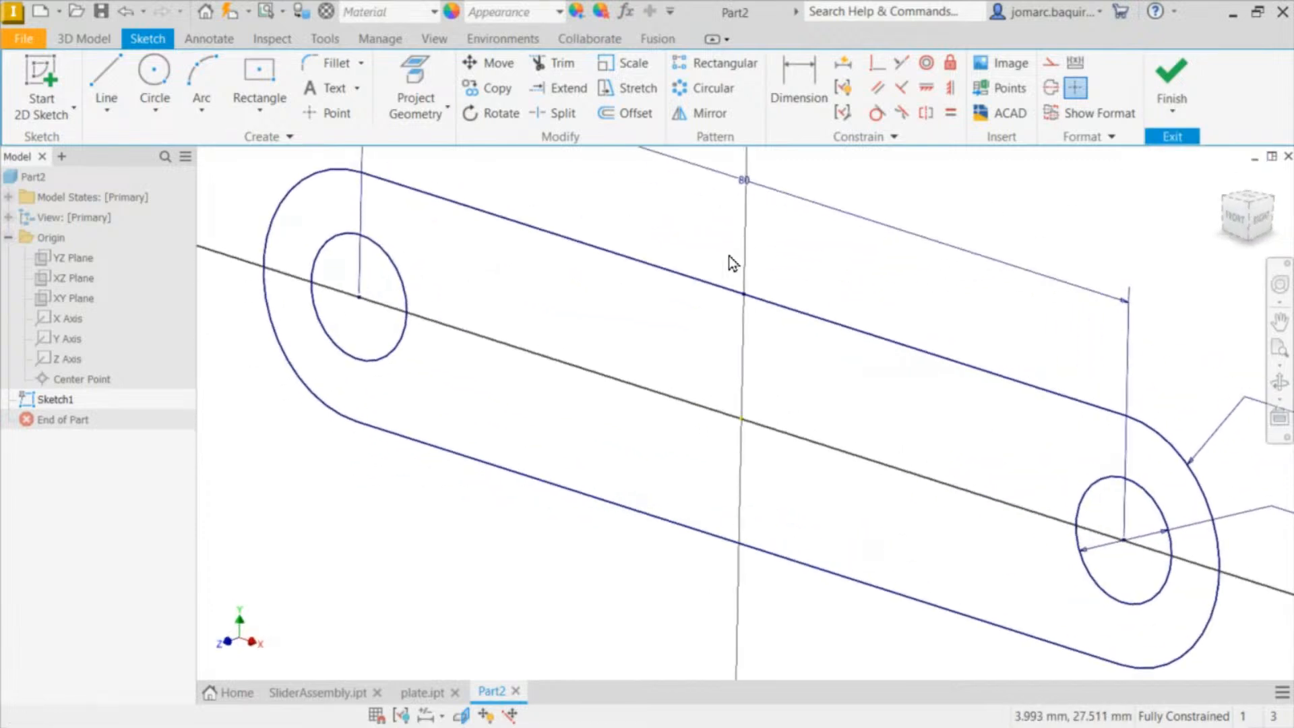
{"action": "scroll", "coordinate": [621, 275], "scroll_direction": "up", "scroll_amount": 3}
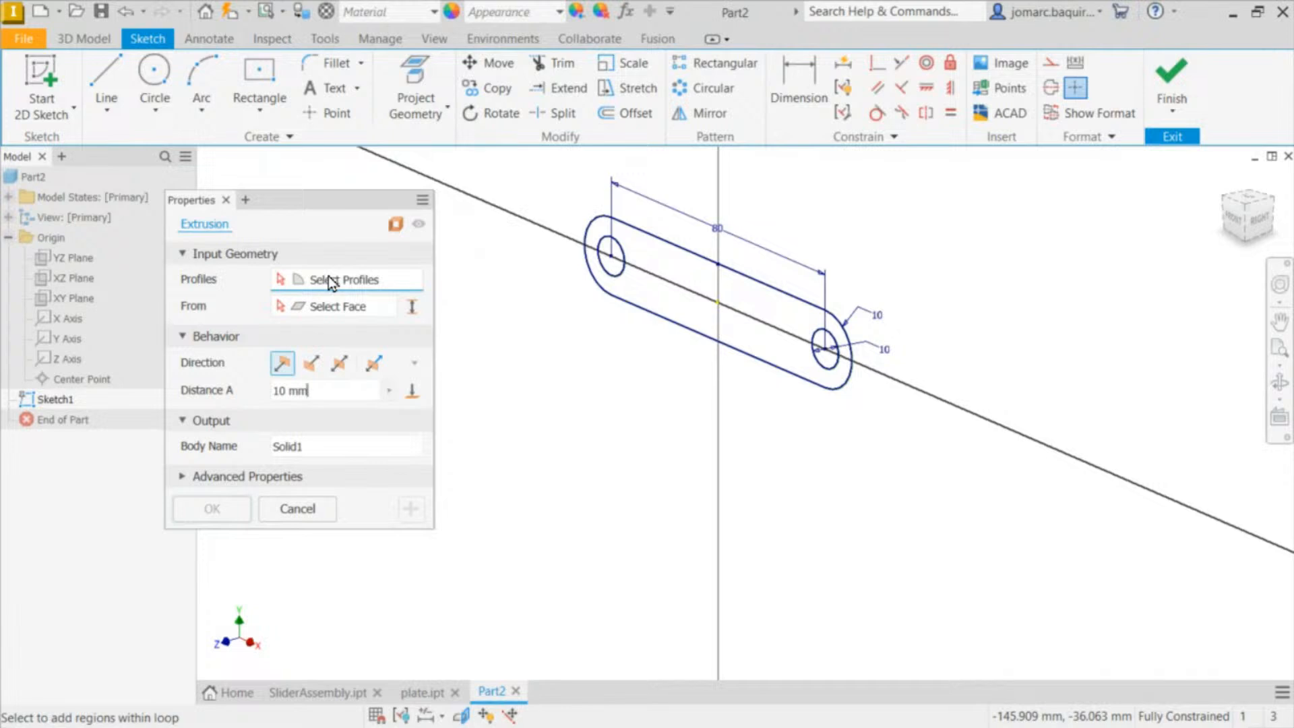
{"action": "left_click", "coordinate": [699, 283]}
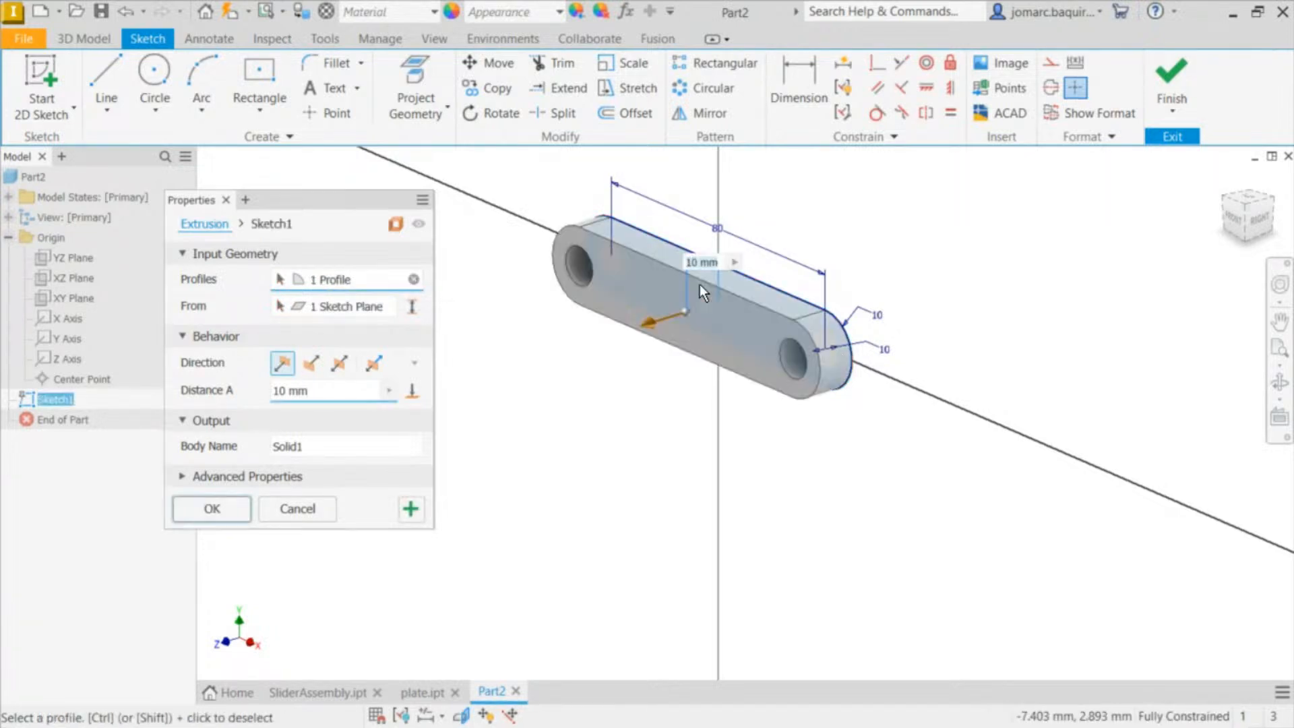
{"action": "left_click", "coordinate": [338, 364]}
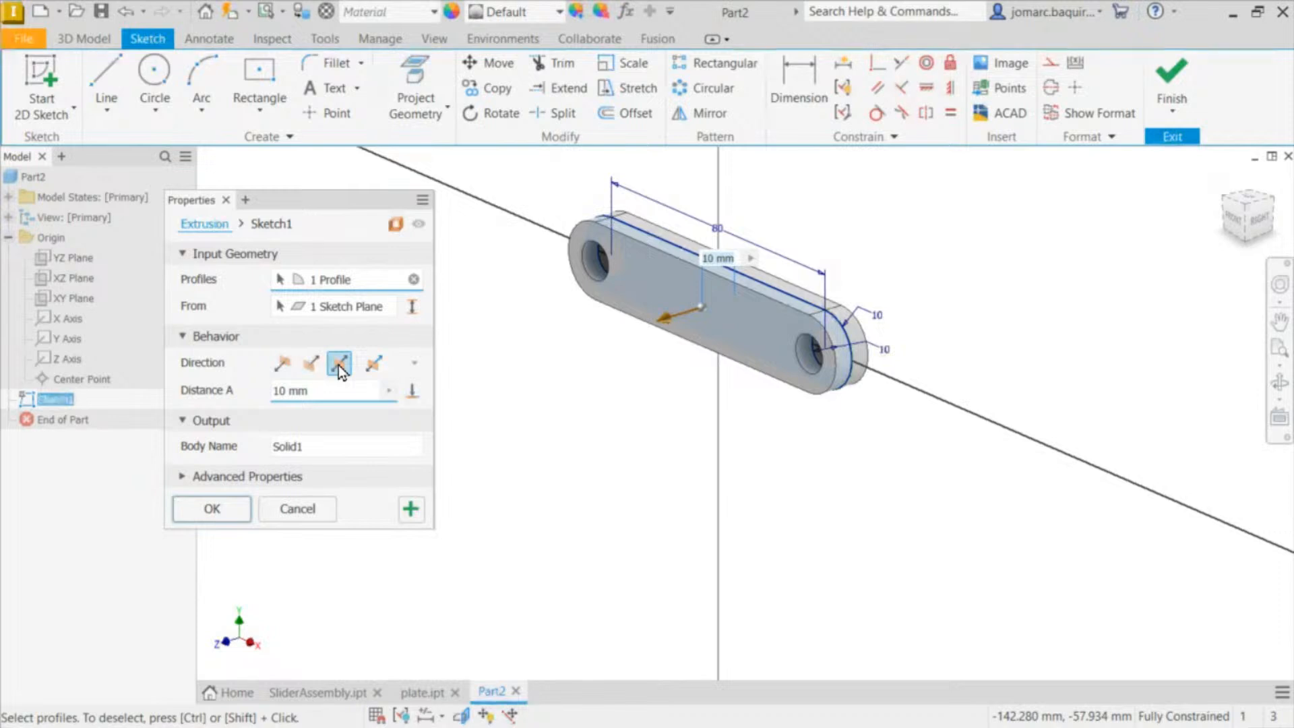
{"action": "left_click_drag", "start_coordinate": [318, 398], "coordinate": [38, 370]}
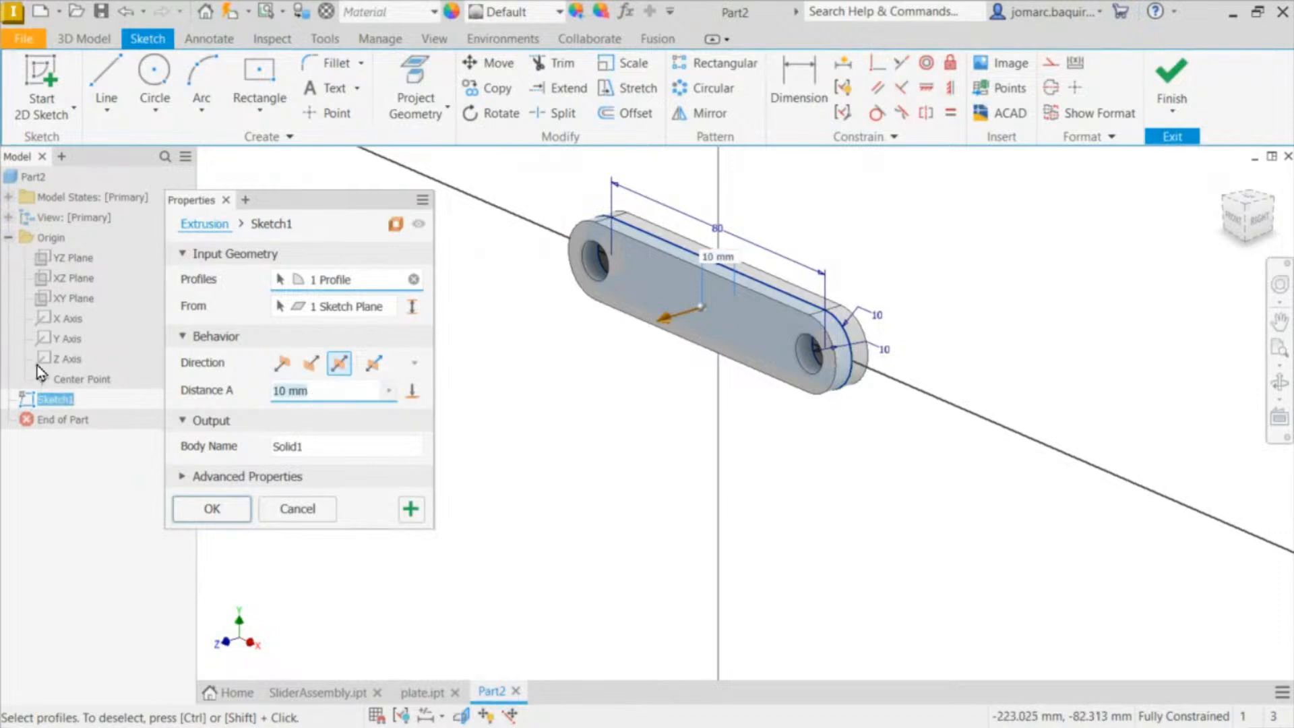
{"action": "left_click", "coordinate": [225, 508]}
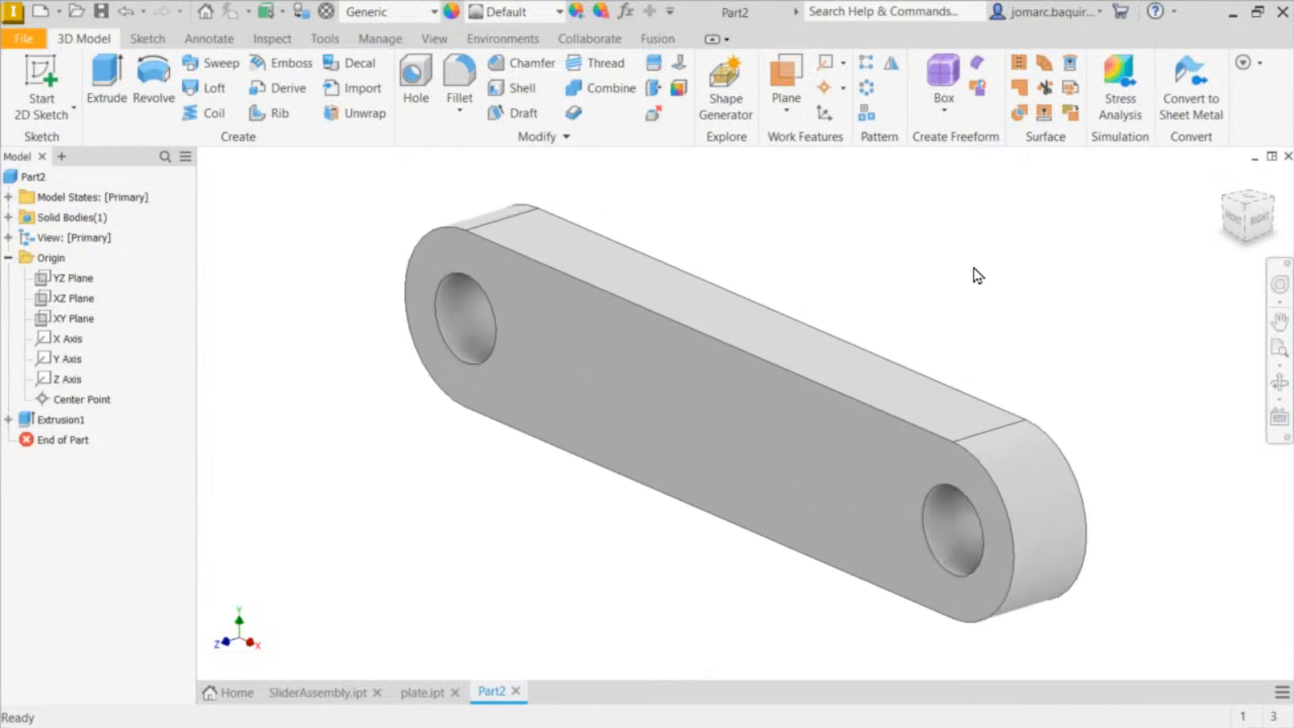
{"action": "scroll", "coordinate": [973, 268], "scroll_direction": "down", "scroll_amount": 5}
{"action": "middle_click_drag", "start_coordinate": [973, 268], "coordinate": [759, 300]}
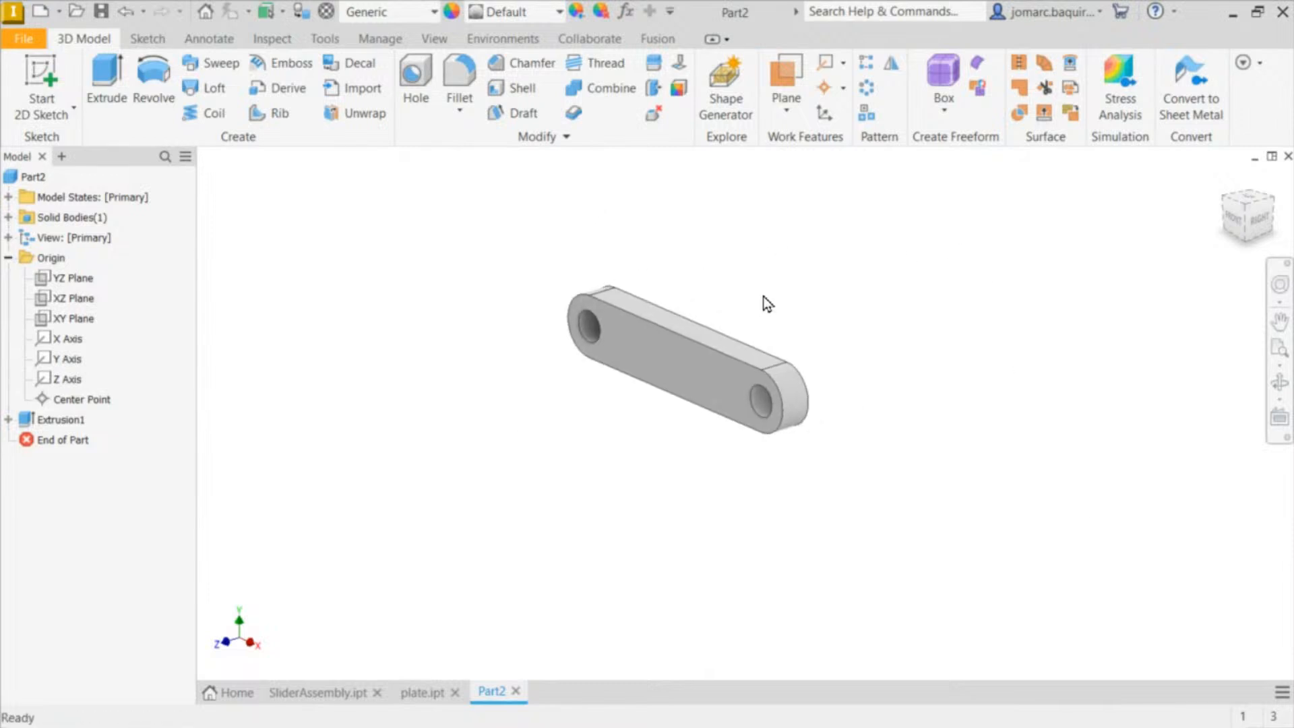
{"action": "scroll", "coordinate": [764, 298], "scroll_direction": "up", "scroll_amount": 5}
{"action": "scroll", "coordinate": [764, 297], "scroll_direction": "down", "scroll_amount": 2}
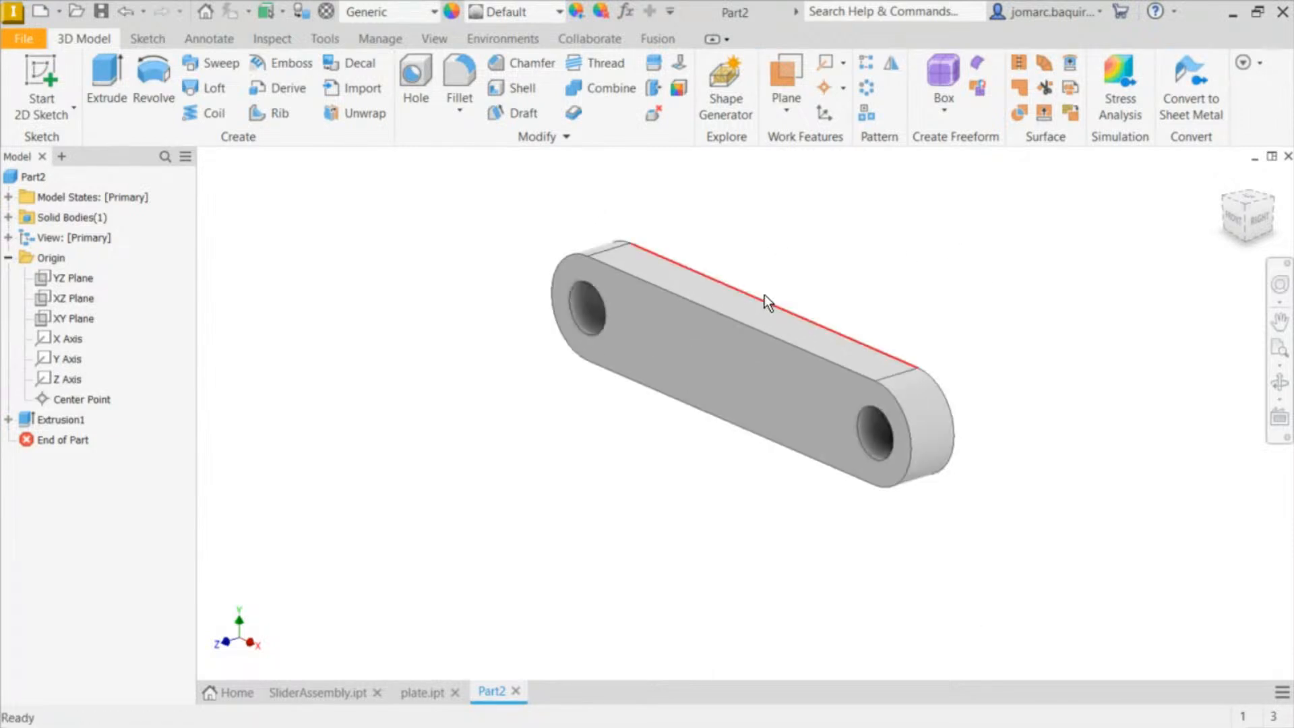
{"action": "scroll", "coordinate": [765, 294], "scroll_direction": "up", "scroll_amount": 3}
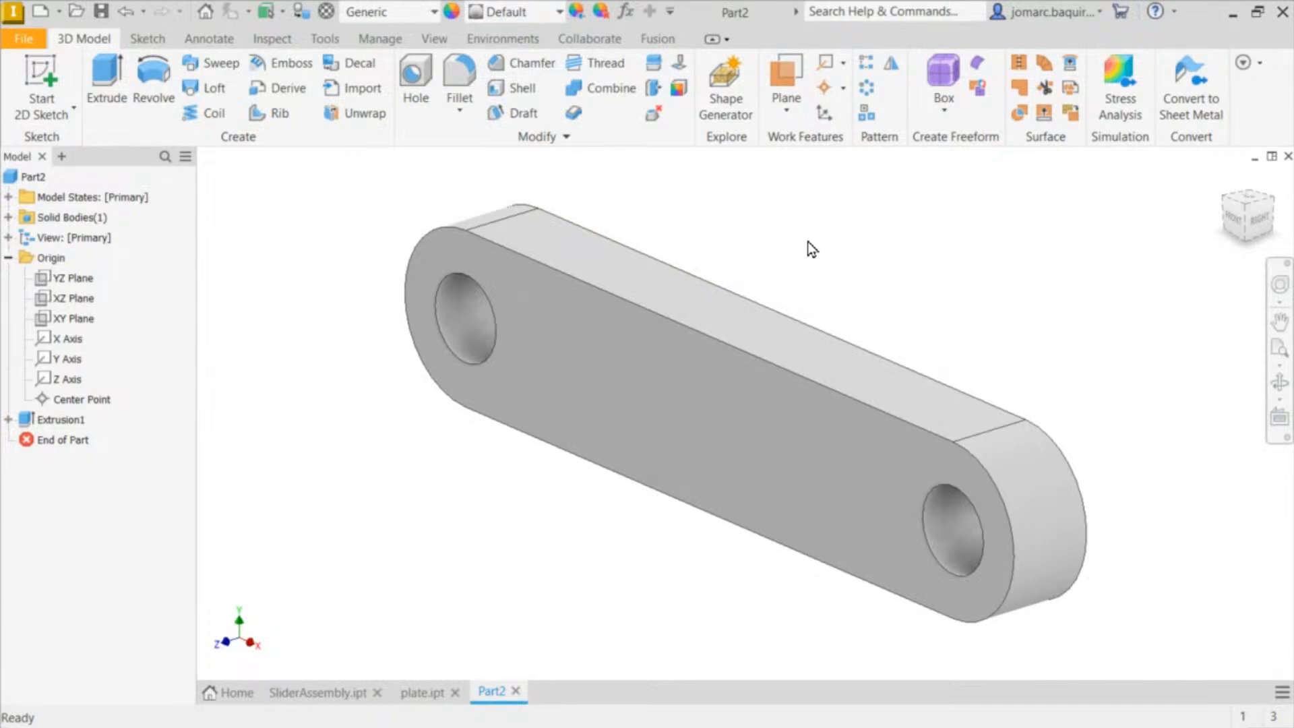
Step: Save the part as crosslink in the TrainingProper folder
{"action": "key", "text": "ctrl+s"}
{"action": "type", "text": "c"}
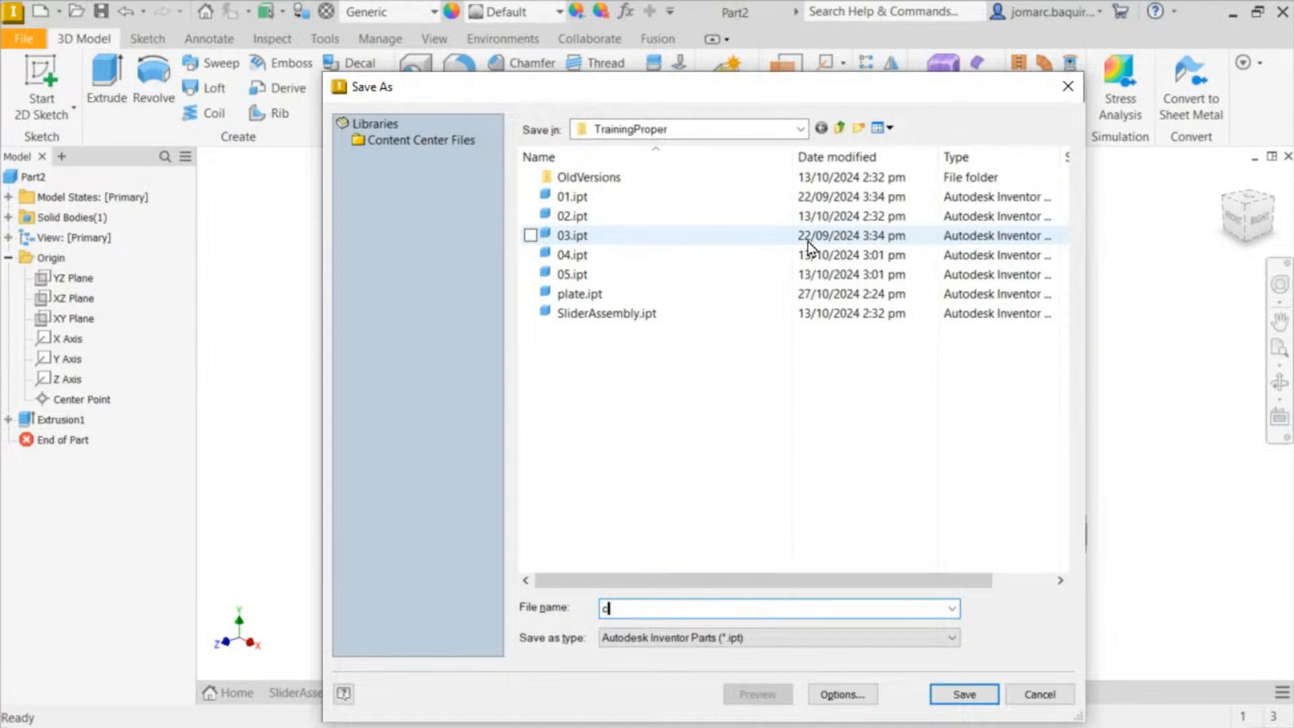
{"action": "type", "text": "rpo"}
{"action": "key", "text": "BackSpace"}
{"action": "key", "text": "BackSpace"}
{"action": "type", "text": "op"}
{"action": "key", "text": "BackSpace"}
{"action": "type", "text": "sslink"}
{"action": "key", "text": "ctrl+a"}
{"action": "key", "text": "Return"}
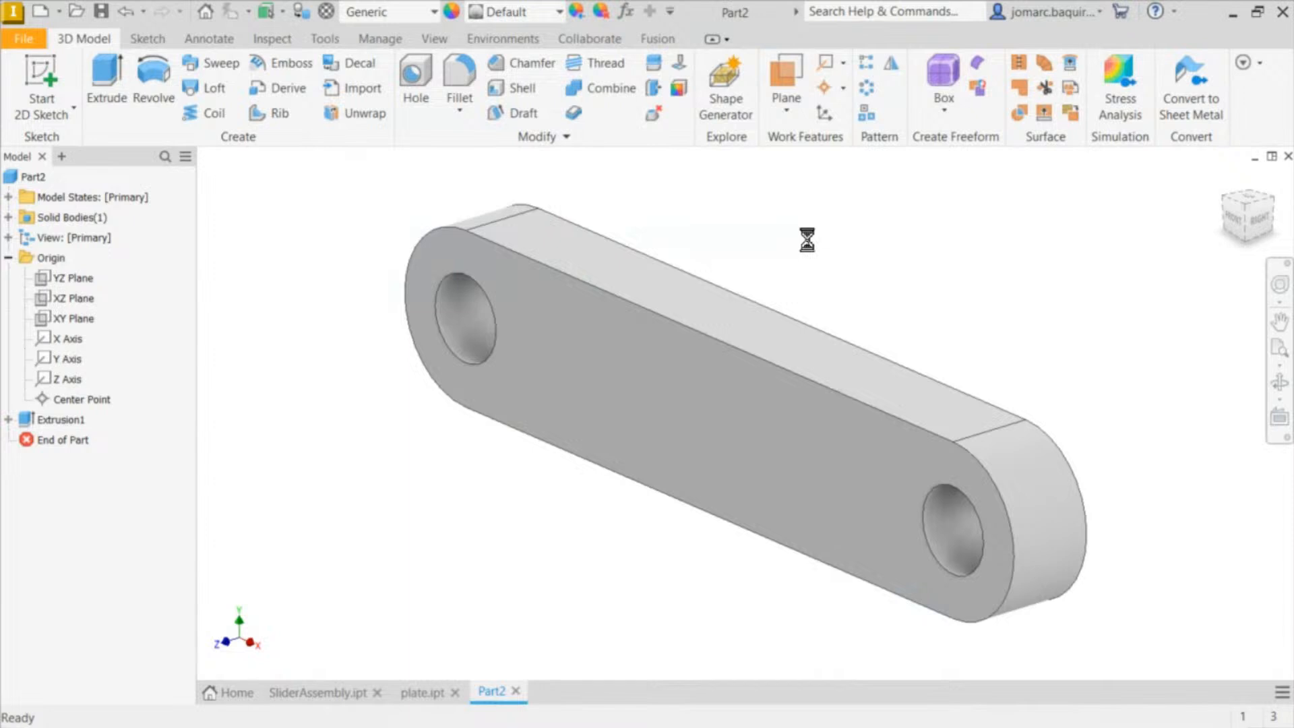
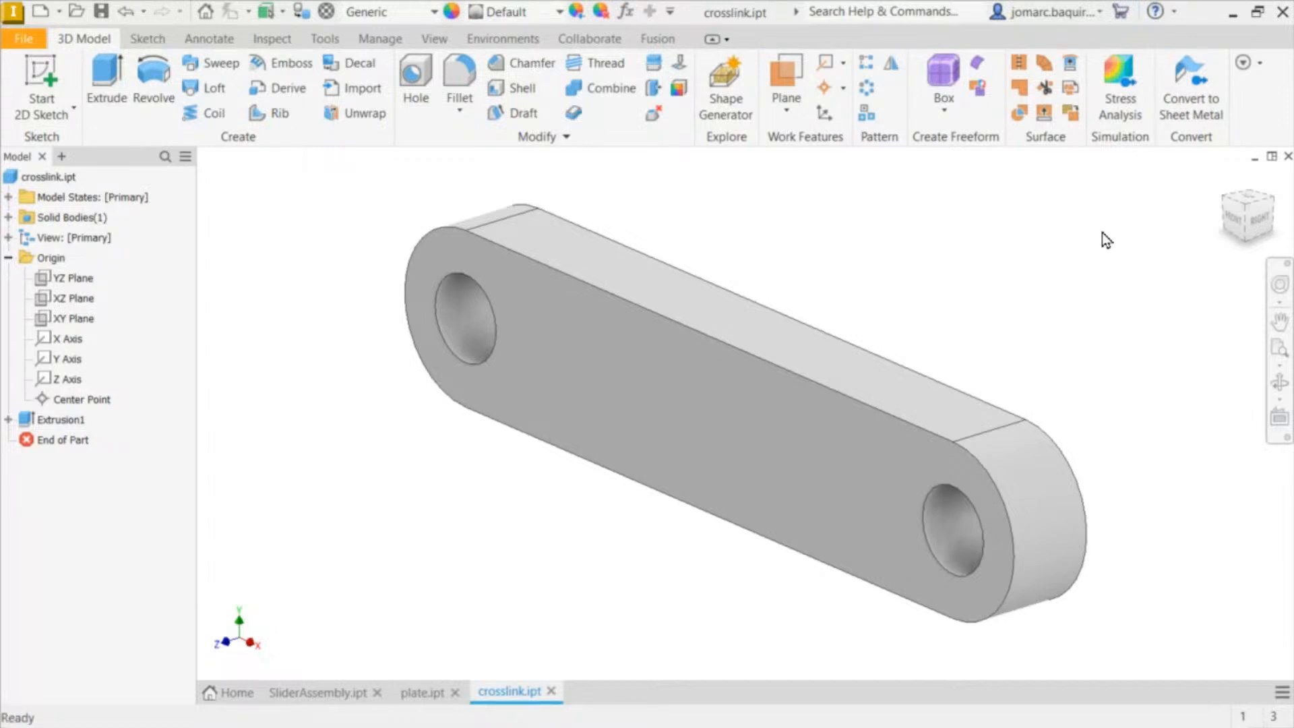
{"action": "left_click", "coordinate": [939, 305]}
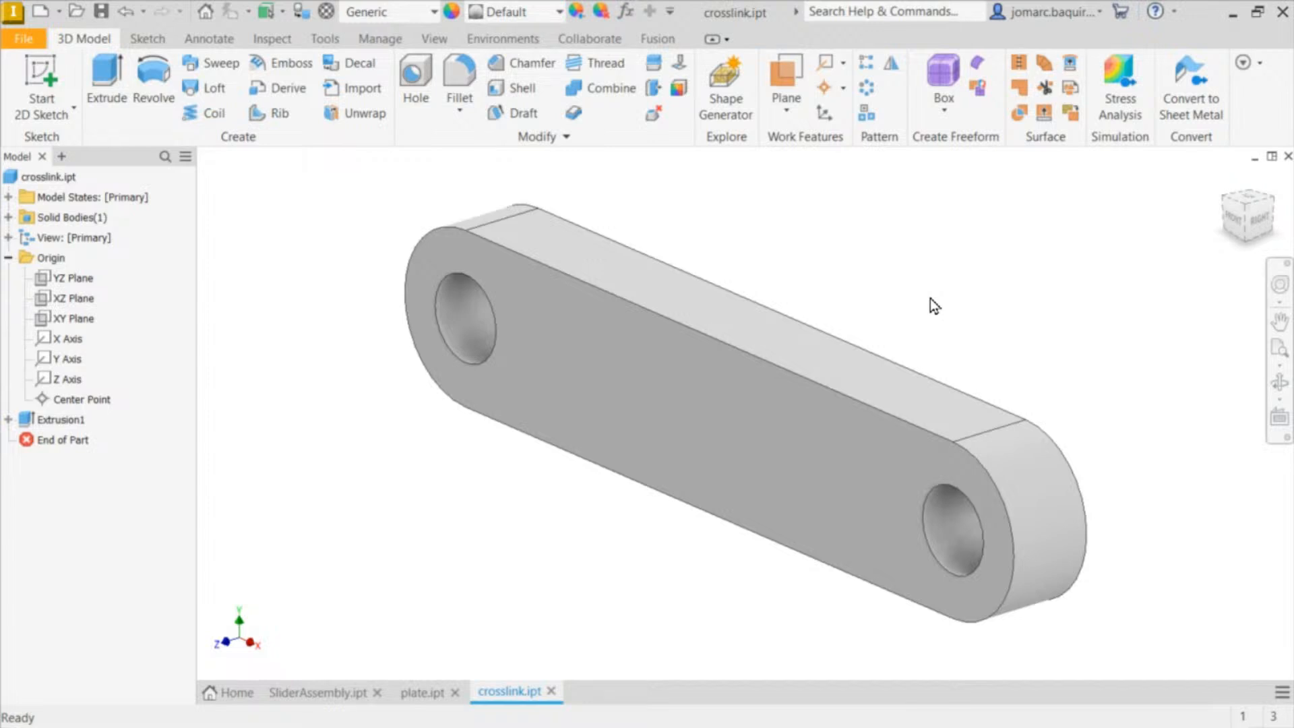
{"action": "key", "text": "ctrl+n"}
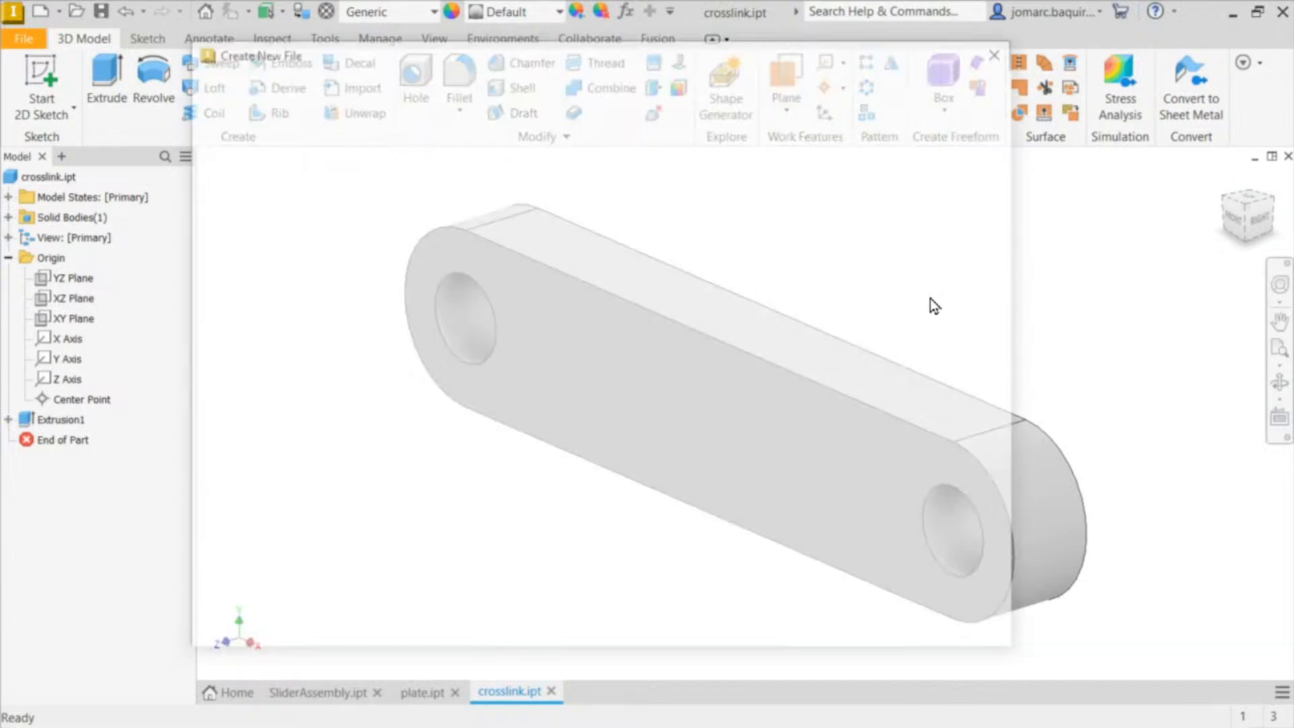
{"action": "key", "text": "Escape"}
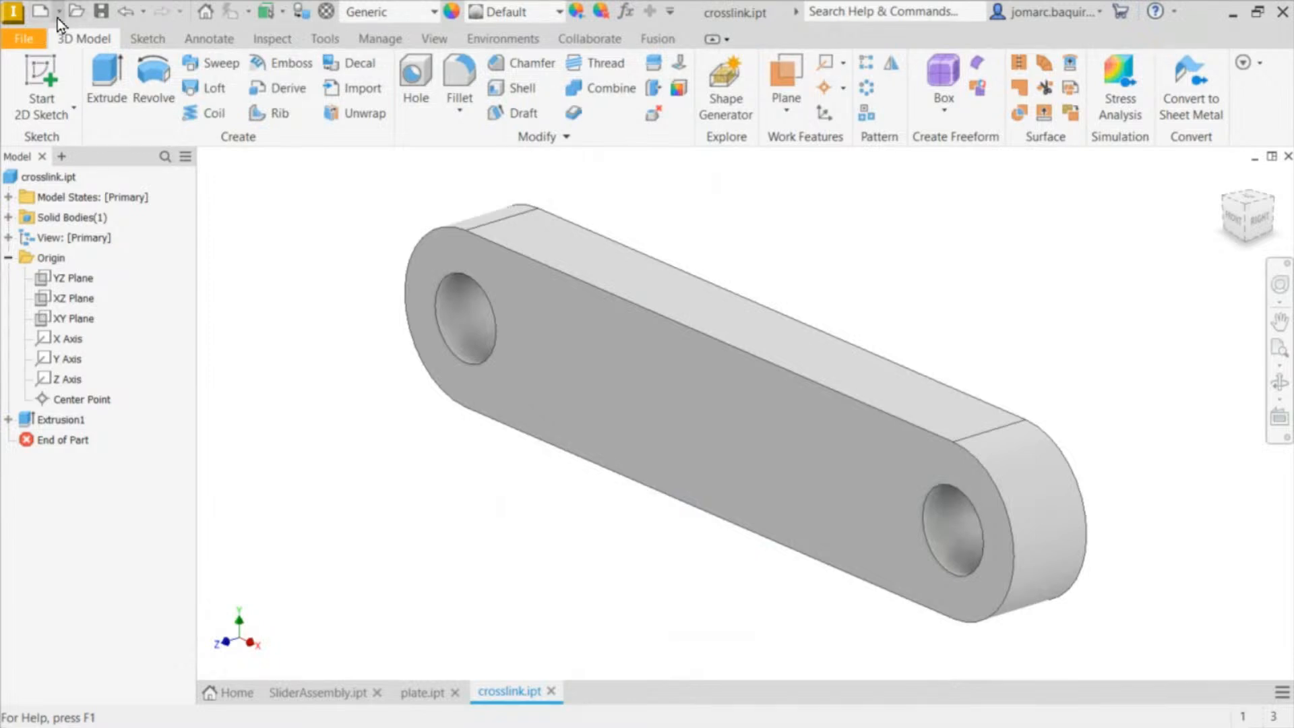
{"action": "left_click", "coordinate": [59, 15]}
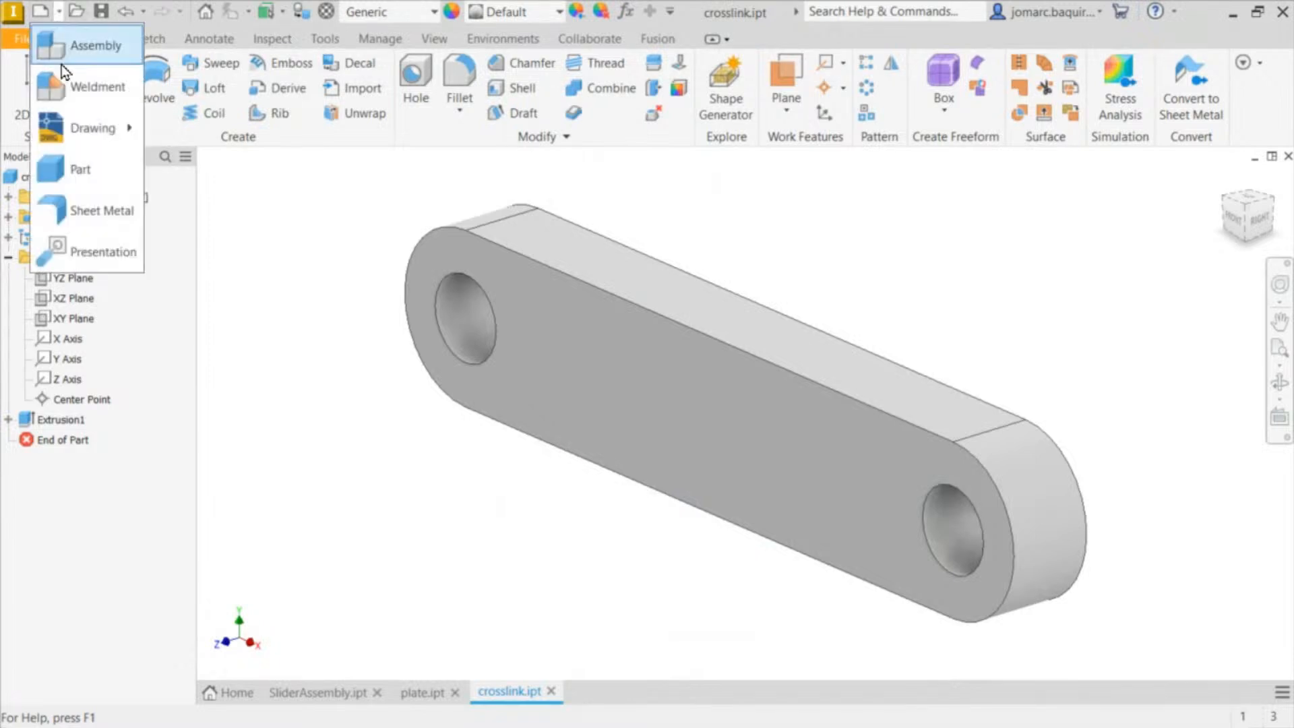
{"action": "left_click", "coordinate": [381, 300]}
Step: Create a part from the metric Standard (mm).ipt template and save it as link in the TrainingProper folder
{"action": "key", "text": "ctrl+n"}
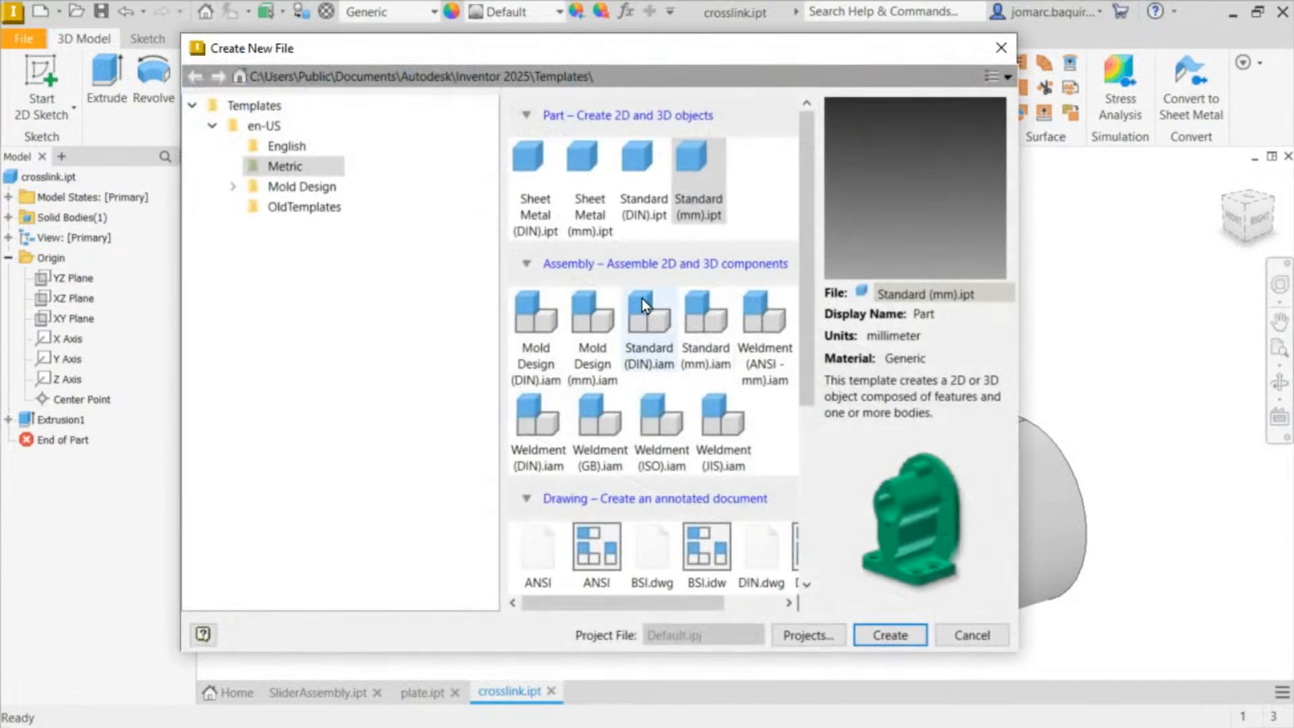
{"action": "double_click", "coordinate": [685, 175]}
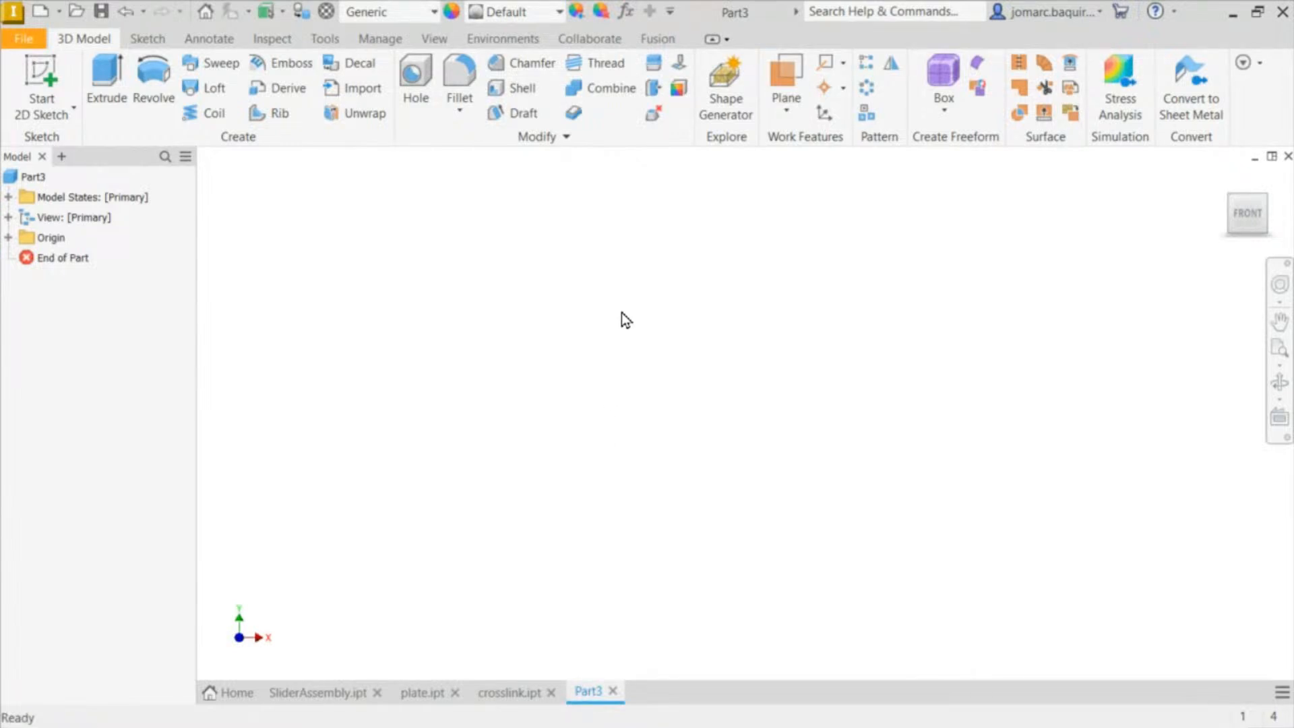
{"action": "key", "text": "ctrl+s"}
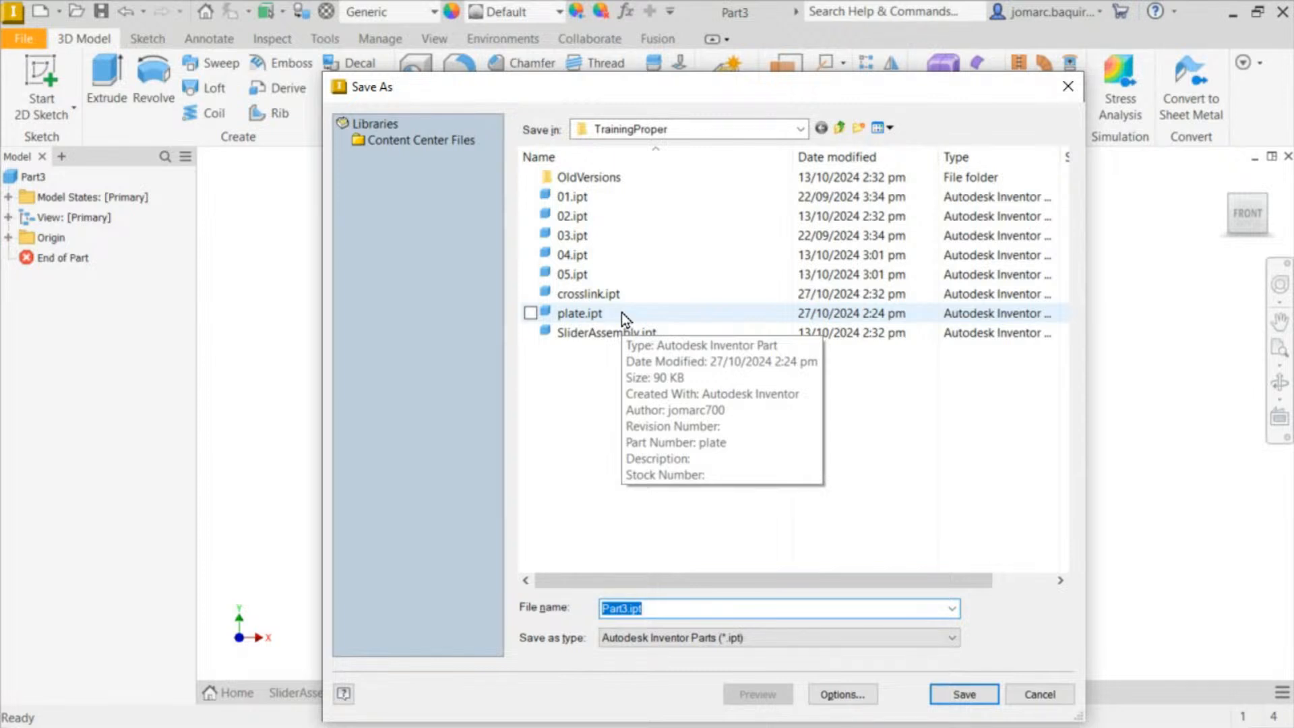
{"action": "type", "text": "link"}
{"action": "key", "text": "Return"}
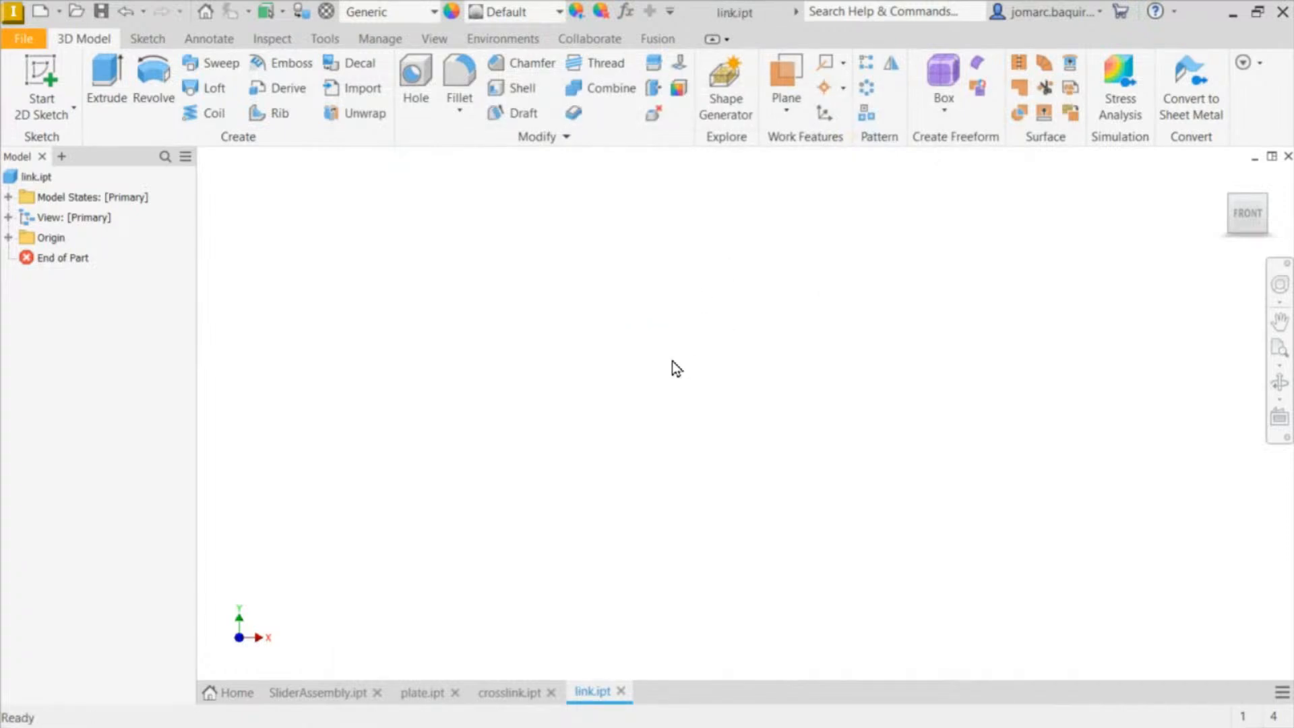
Step: Start a sketch on the XY plane and draw a closed slot outline around the origin, with straight sides about 21 mm long and tangent arc ends
{"action": "key", "text": "F6"}
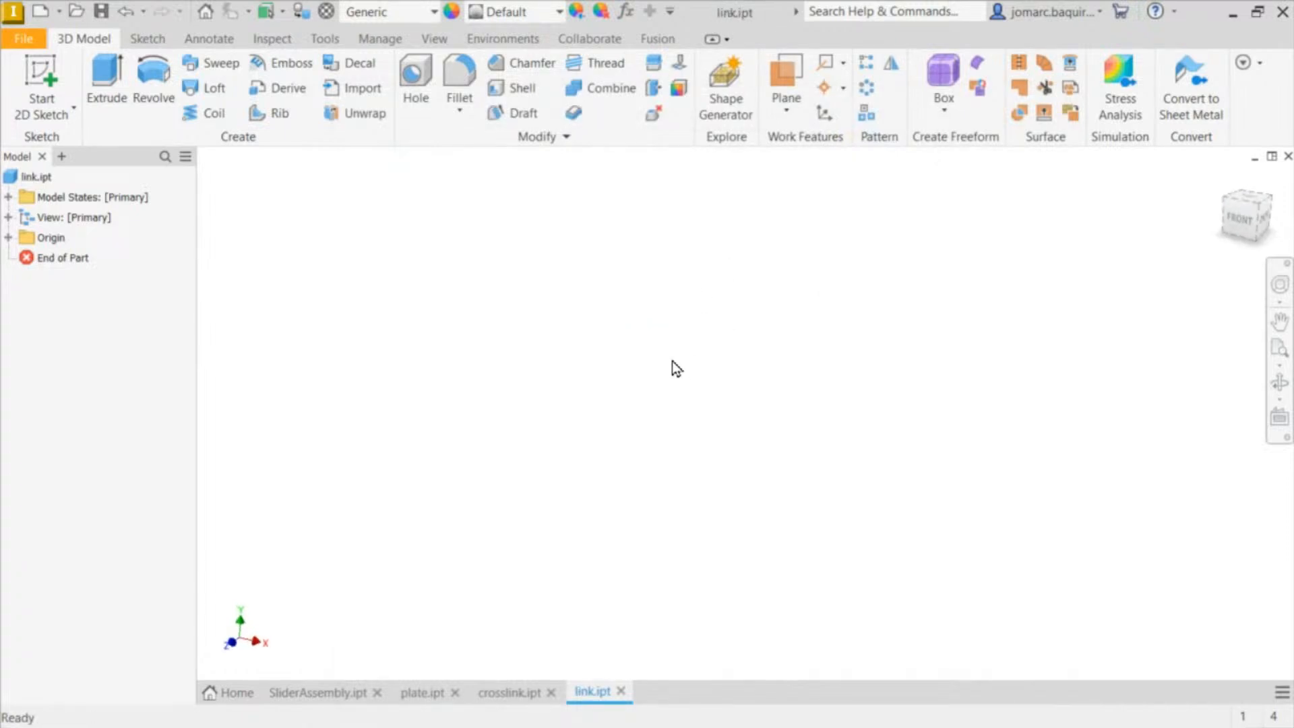
{"action": "key", "text": "s"}
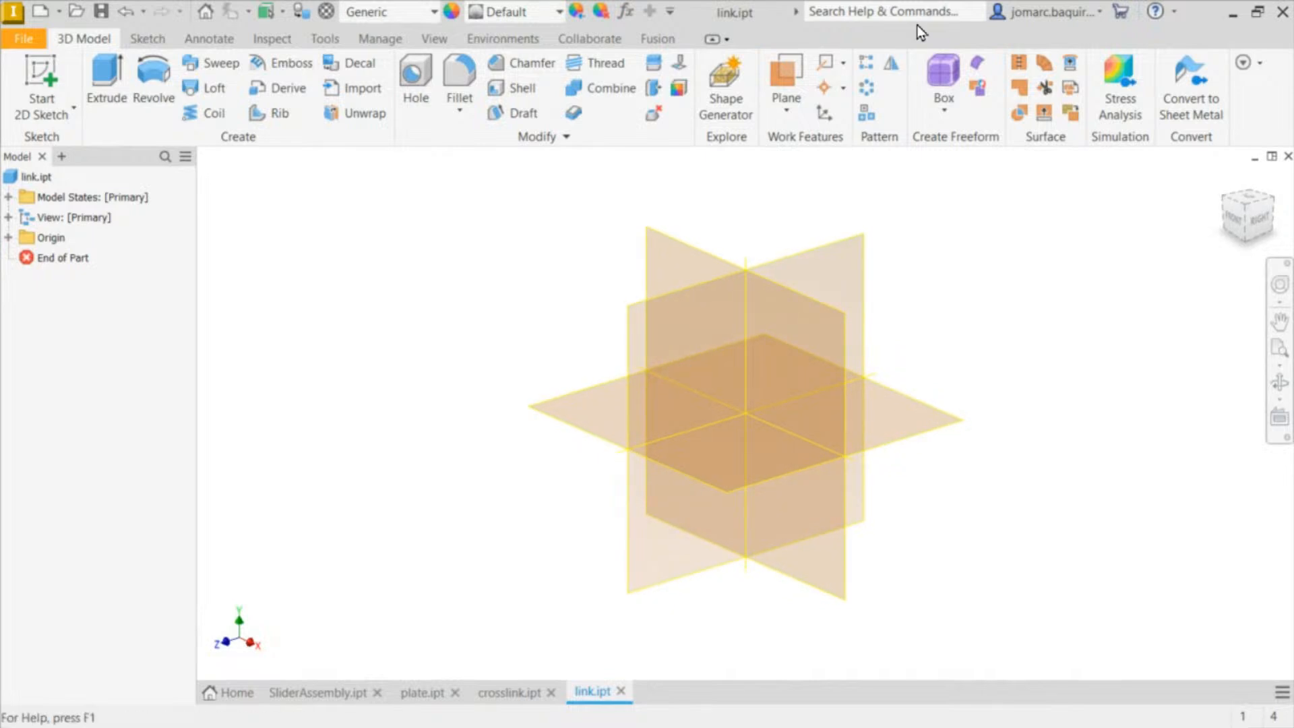
{"action": "left_click", "coordinate": [802, 358]}
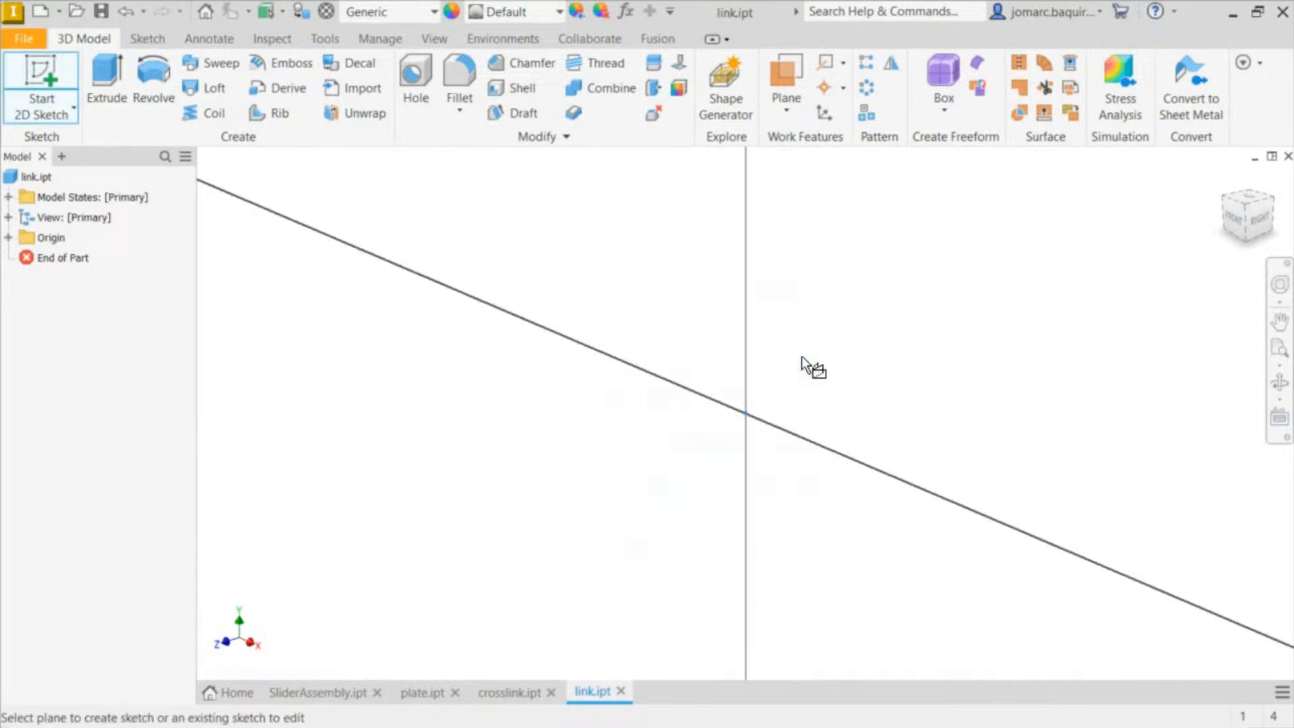
{"action": "key", "text": "l"}
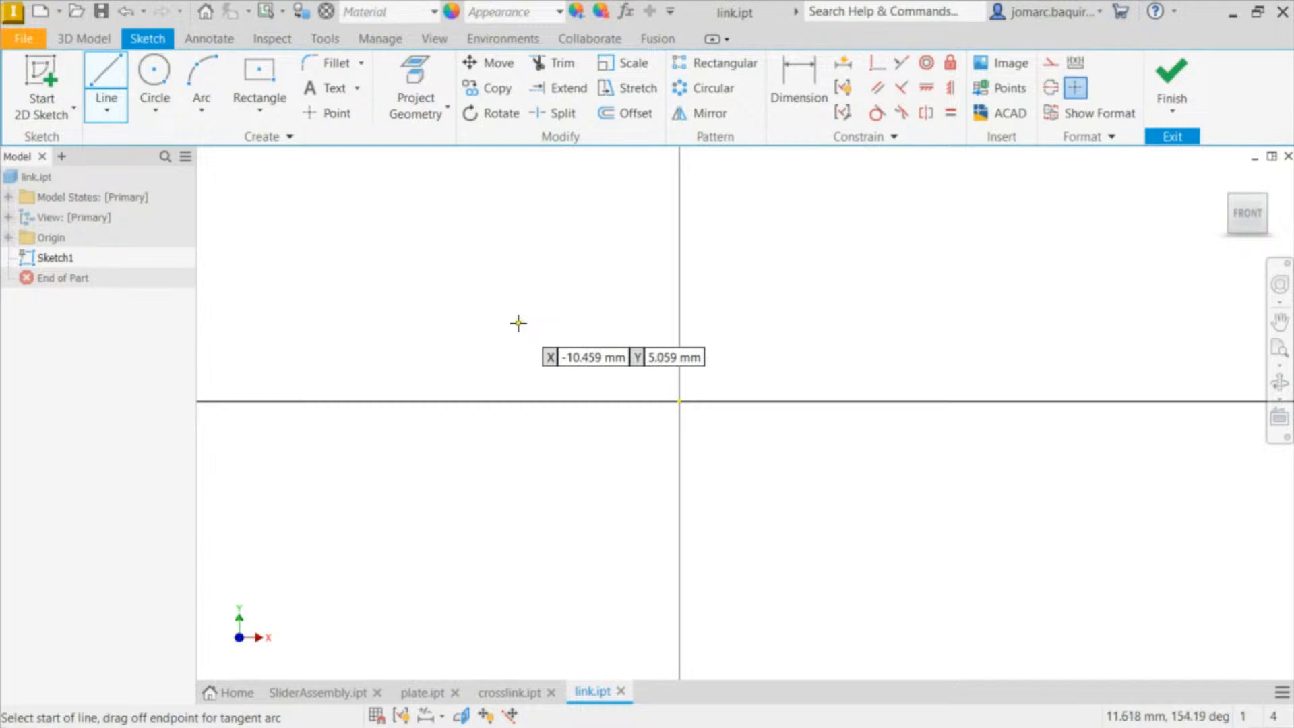
{"action": "left_click", "coordinate": [517, 324]}
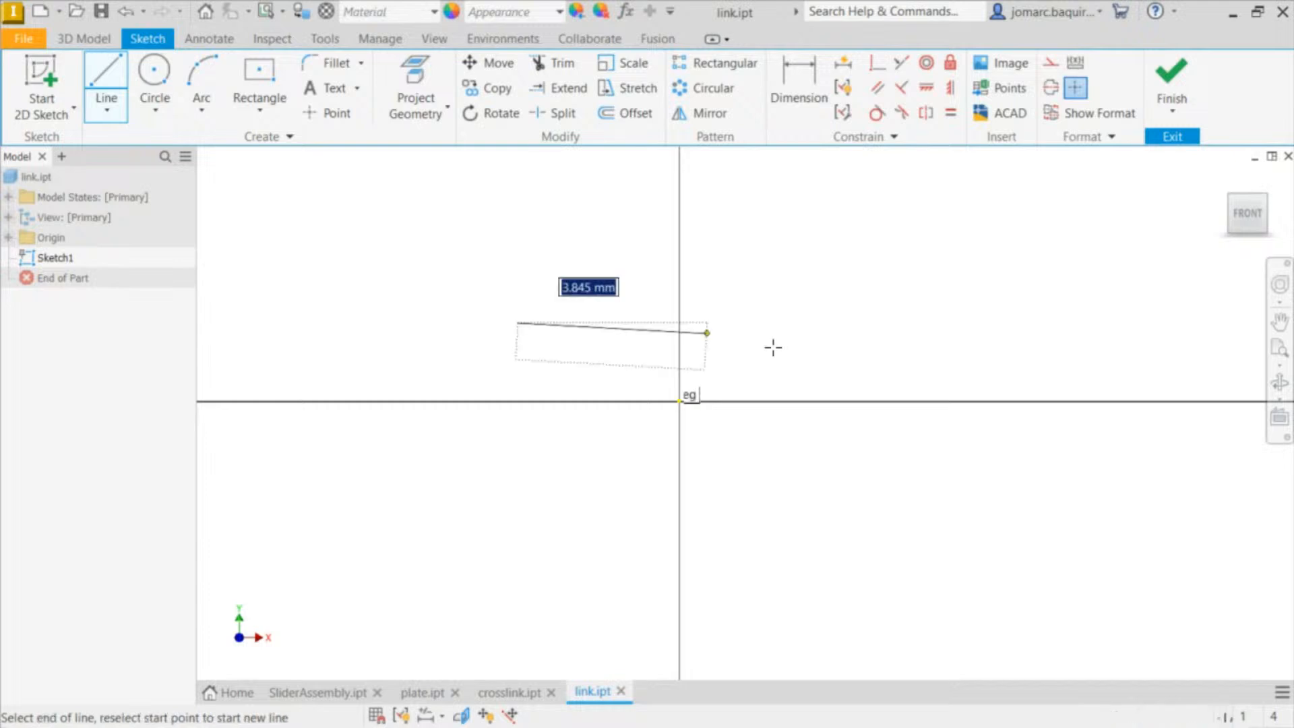
{"action": "left_click", "coordinate": [835, 326]}
{"action": "left_click_drag", "start_coordinate": [836, 325], "coordinate": [842, 485]}
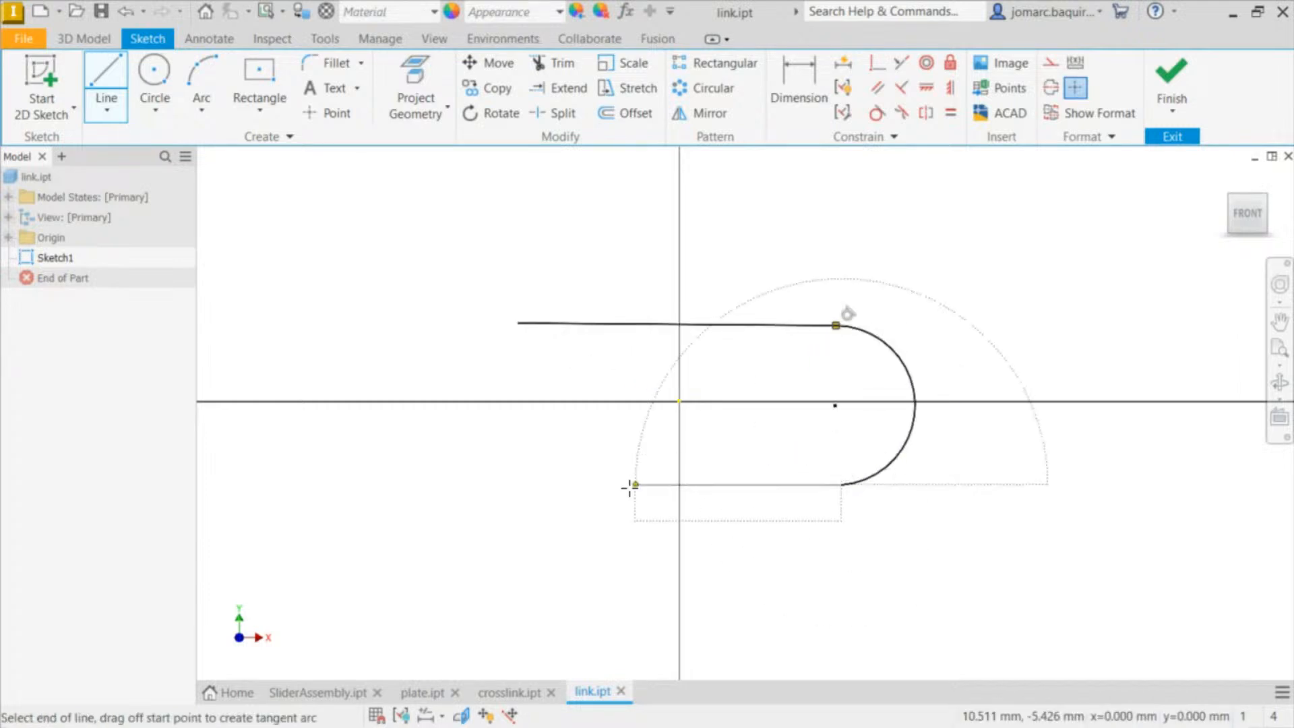
{"action": "left_click", "coordinate": [525, 474]}
{"action": "left_click_drag", "start_coordinate": [525, 473], "coordinate": [522, 324]}
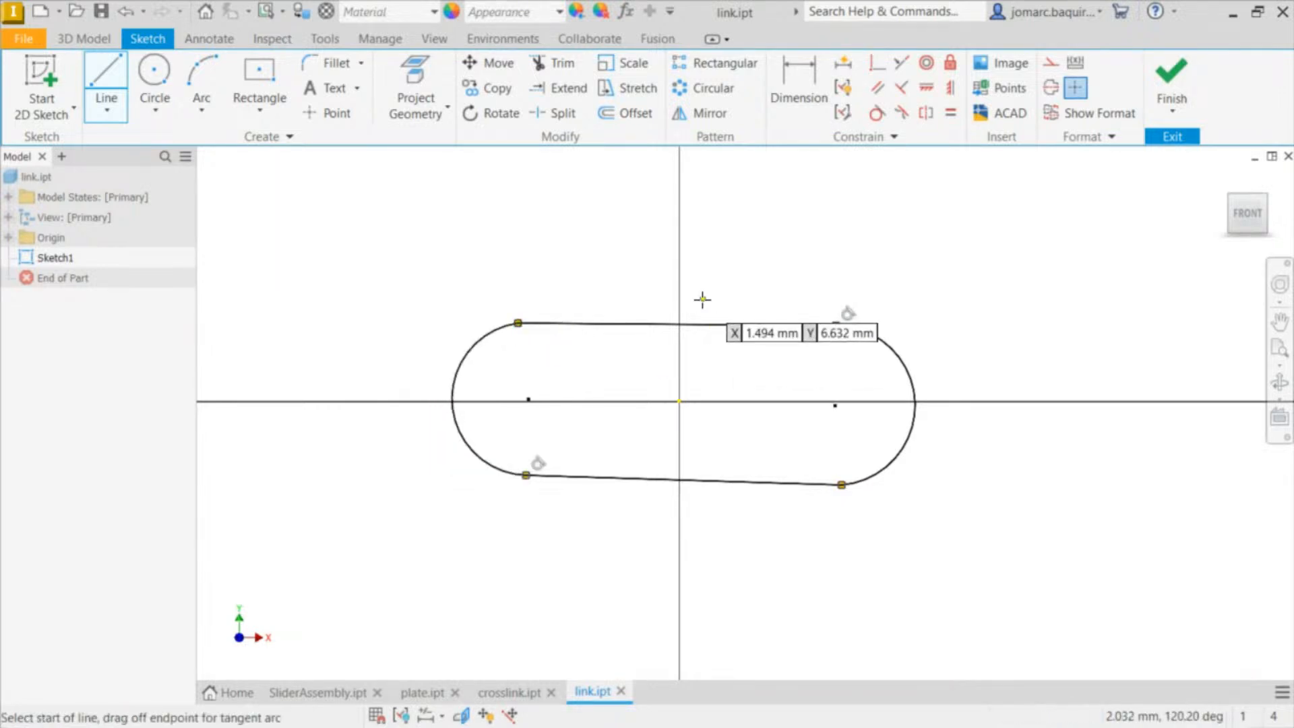
{"action": "key", "text": "Escape"}
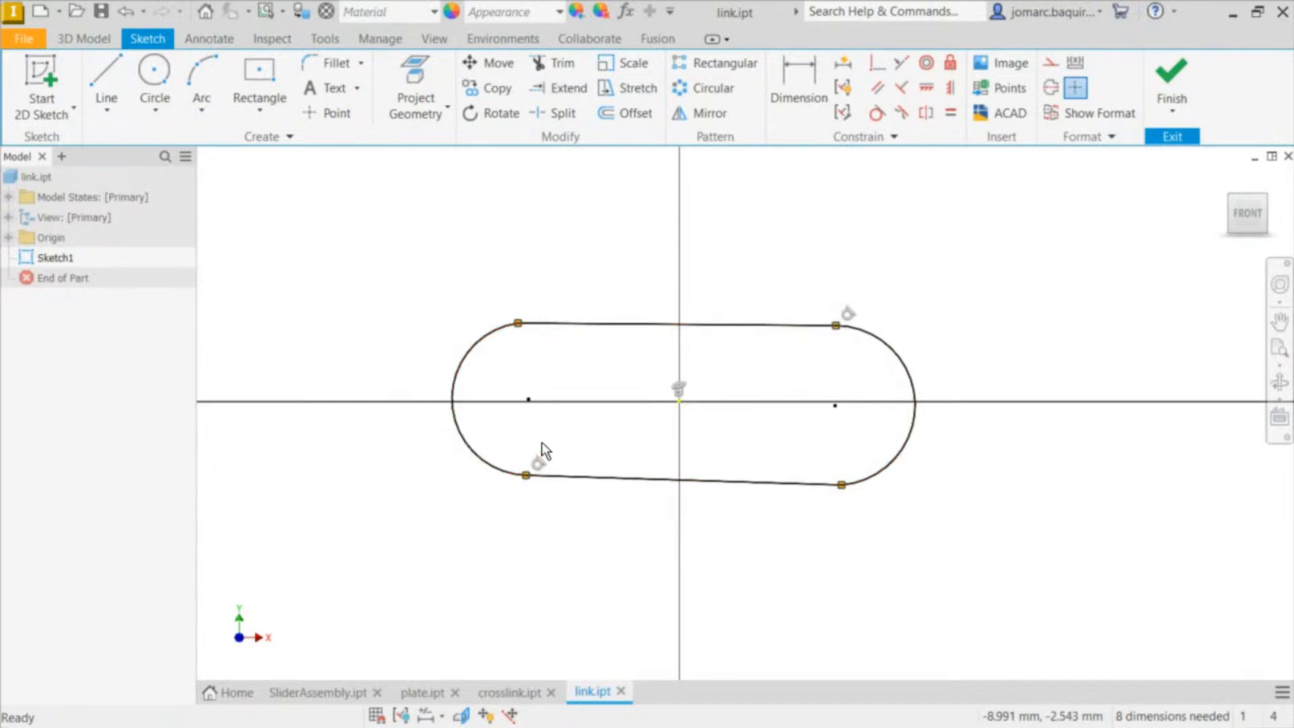
Step: Apply Tangent constraints between the upper line and the left arc and between the lower line and the right arc
{"action": "left_click", "coordinate": [878, 116]}
{"action": "left_click", "coordinate": [566, 326]}
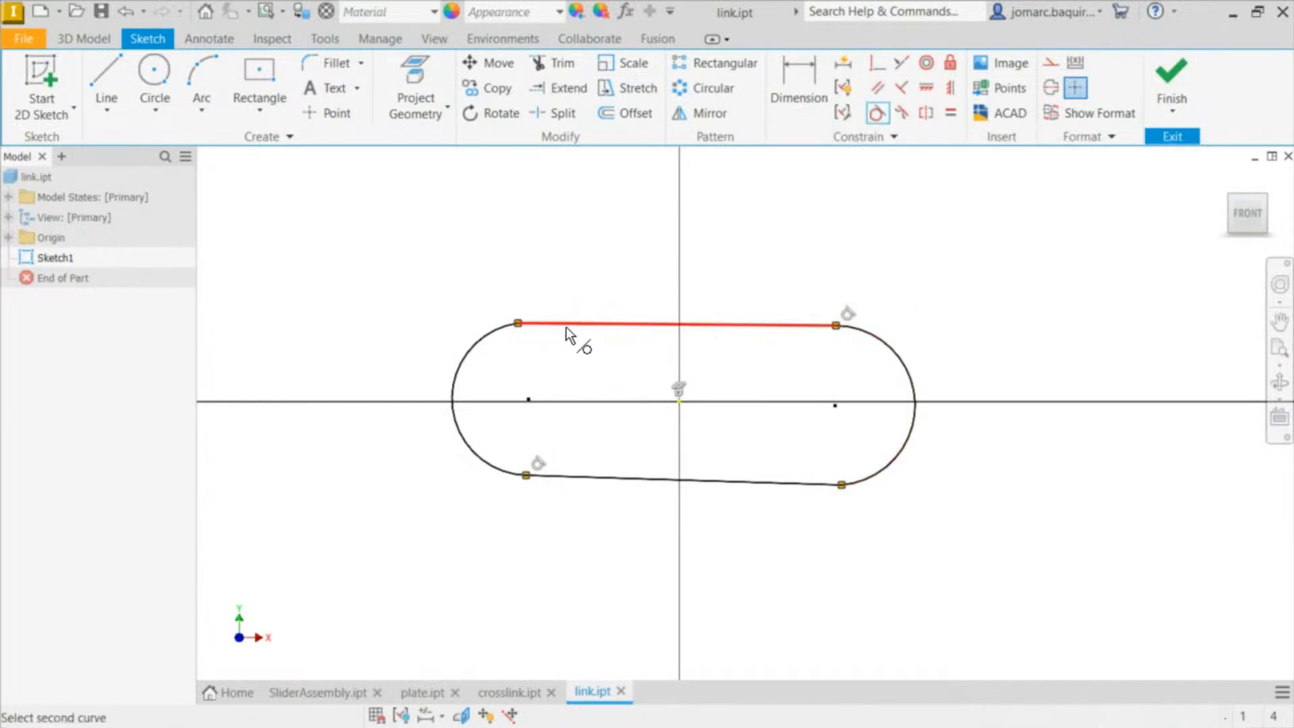
{"action": "left_click", "coordinate": [502, 329]}
{"action": "left_click", "coordinate": [791, 489]}
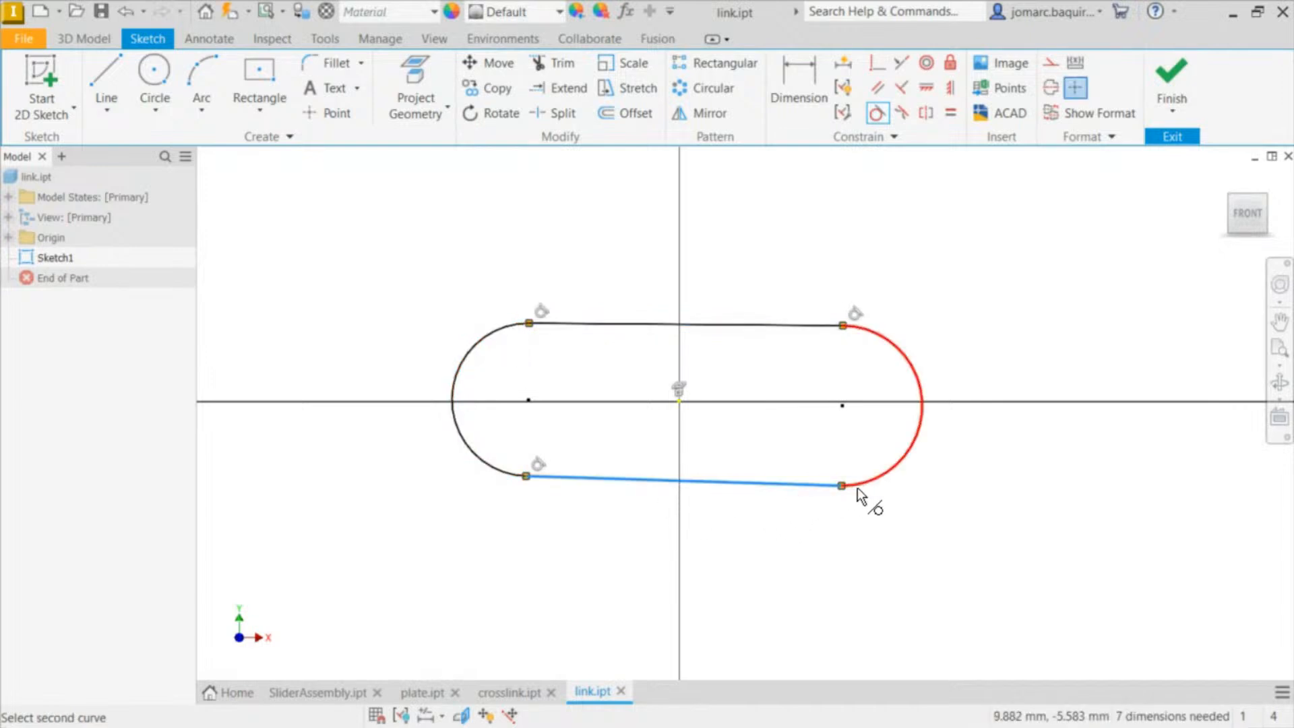
{"action": "left_click", "coordinate": [861, 492]}
{"action": "key", "text": "Escape"}
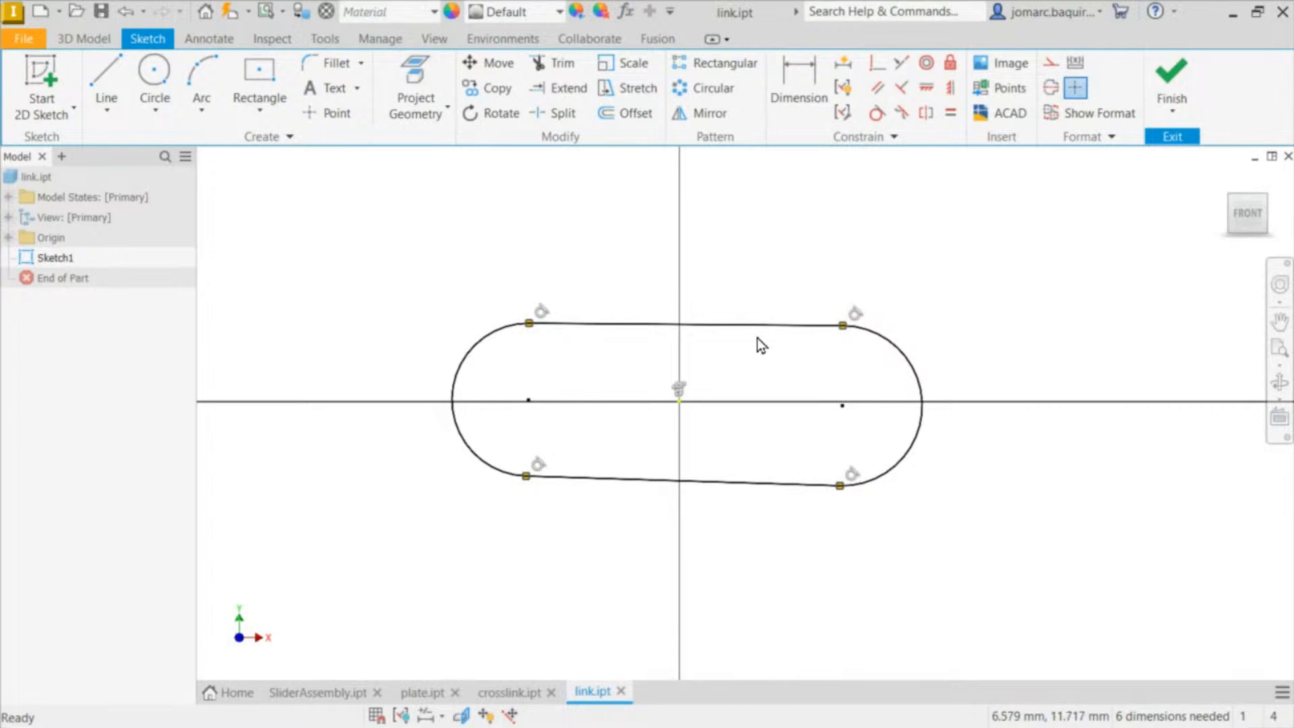
Step: Constrain the slot's lower line horizontal and align the upper line's midpoint vertically with the origin point
{"action": "left_click", "coordinate": [757, 486]}
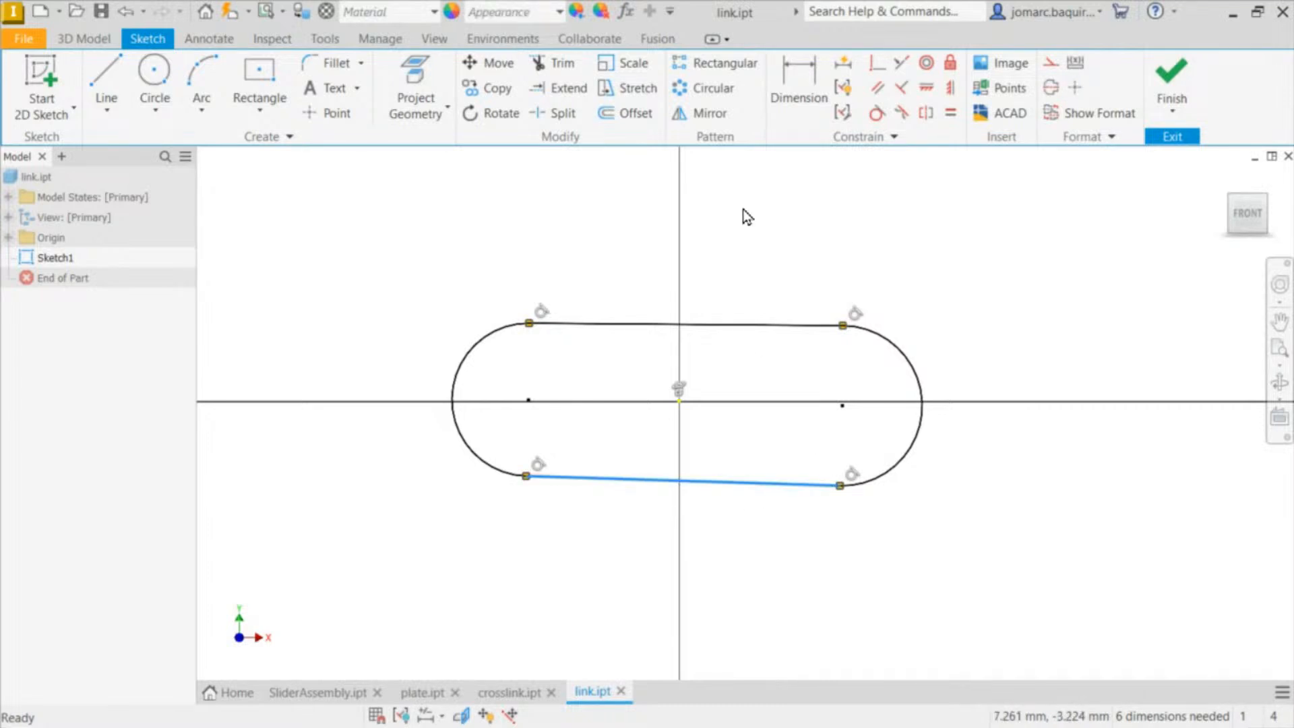
{"action": "left_click", "coordinate": [929, 90]}
{"action": "key", "text": "Escape"}
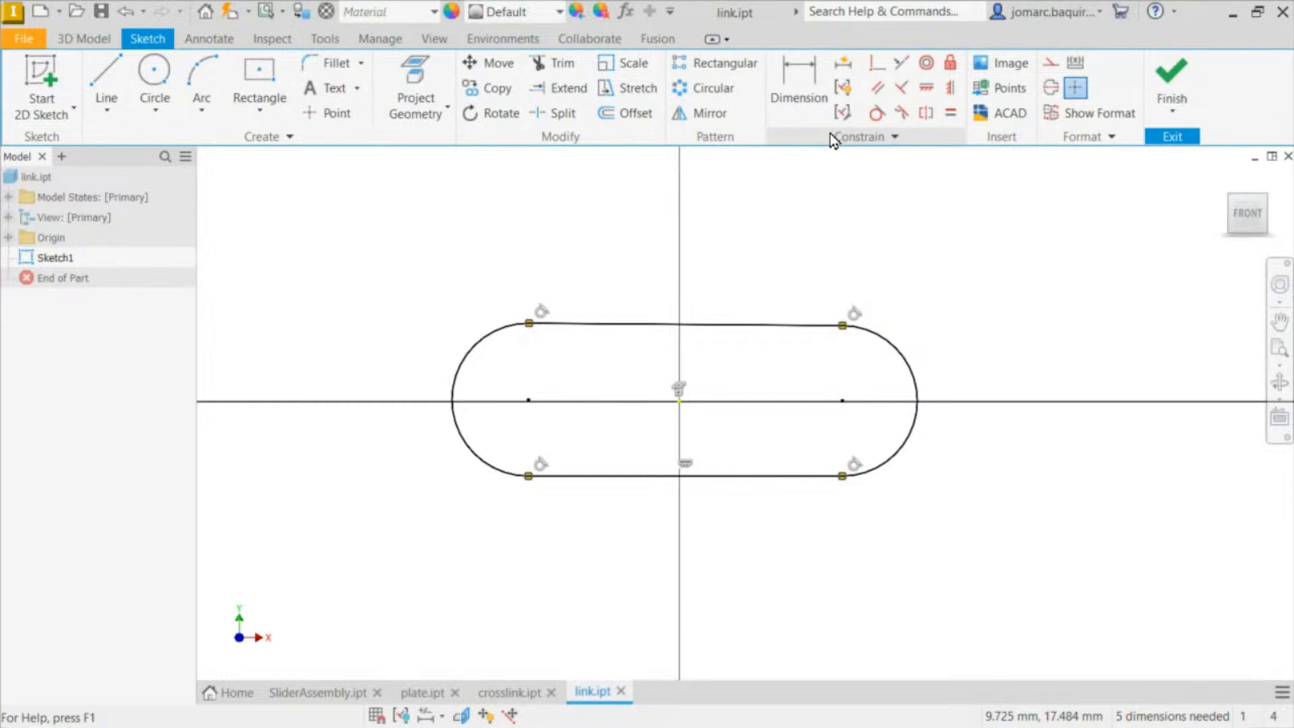
{"action": "left_click", "coordinate": [949, 91]}
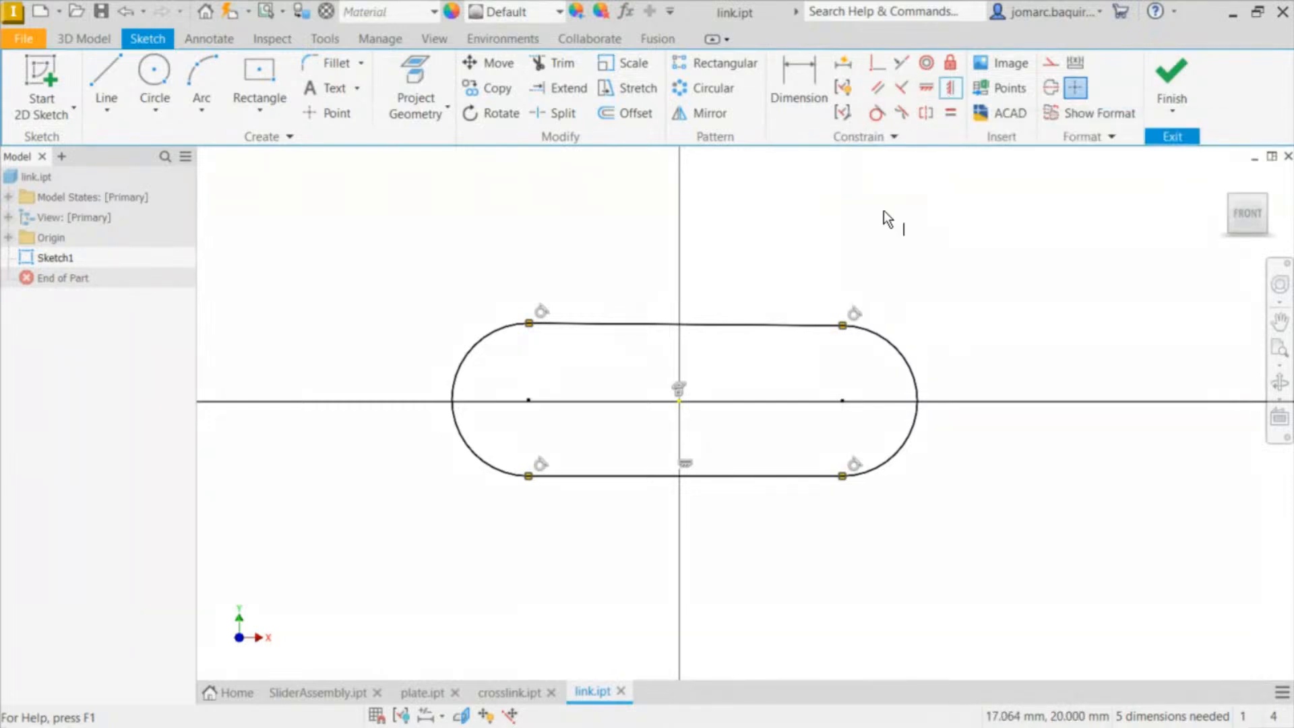
{"action": "left_click", "coordinate": [686, 326]}
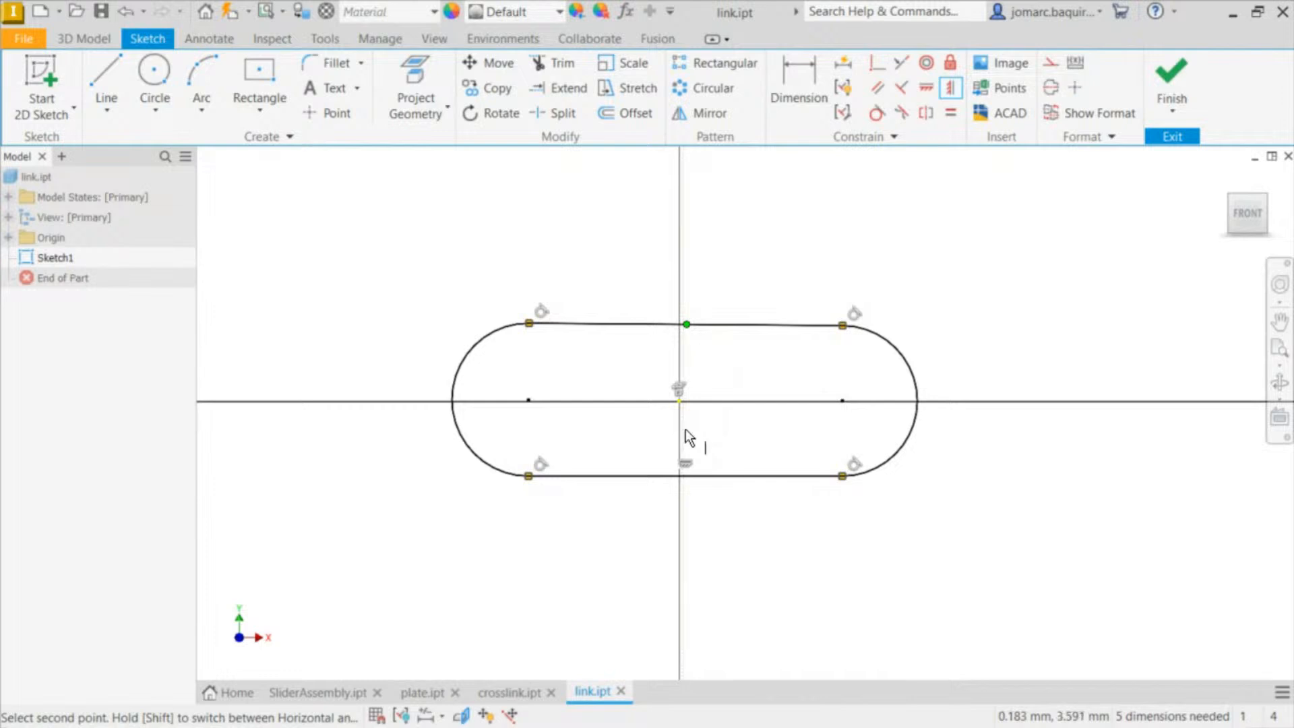
{"action": "left_click", "coordinate": [680, 404]}
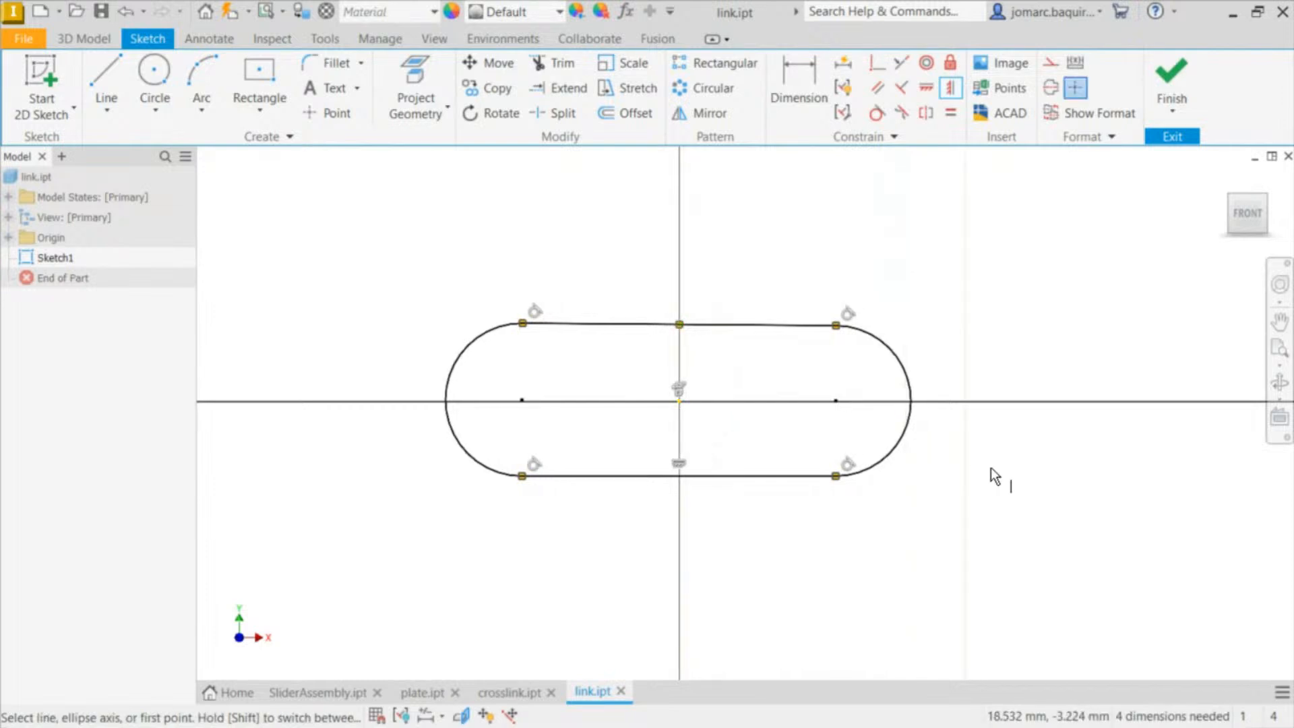
Step: Apply a Horizontal constraint between the right arc's centre and the origin point
{"action": "left_click", "coordinate": [928, 87]}
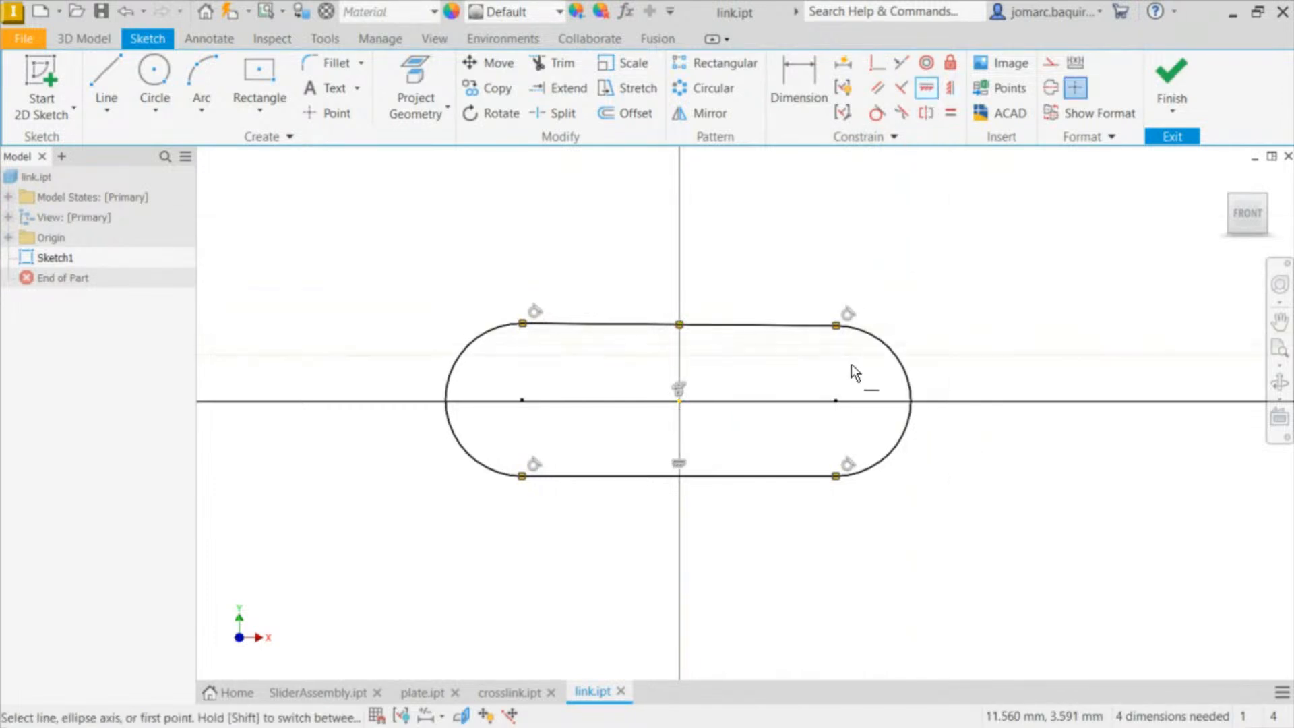
{"action": "left_click", "coordinate": [836, 400]}
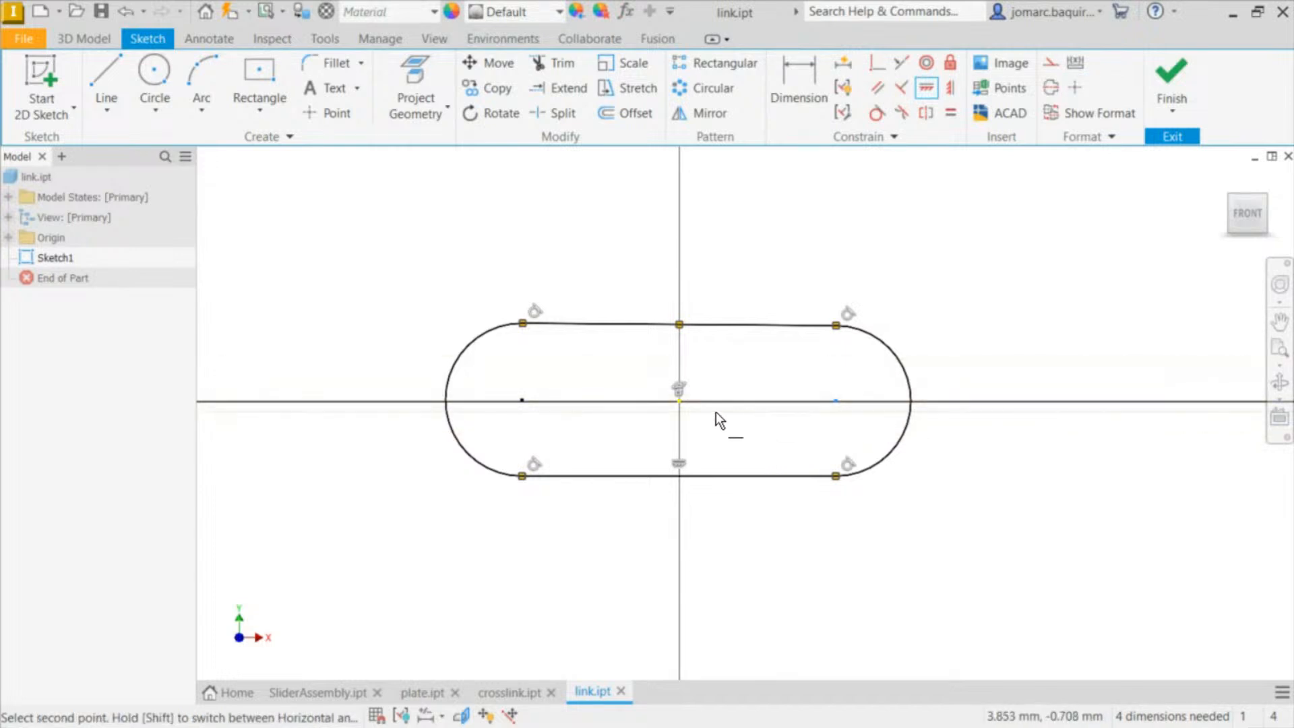
{"action": "left_click", "coordinate": [678, 399]}
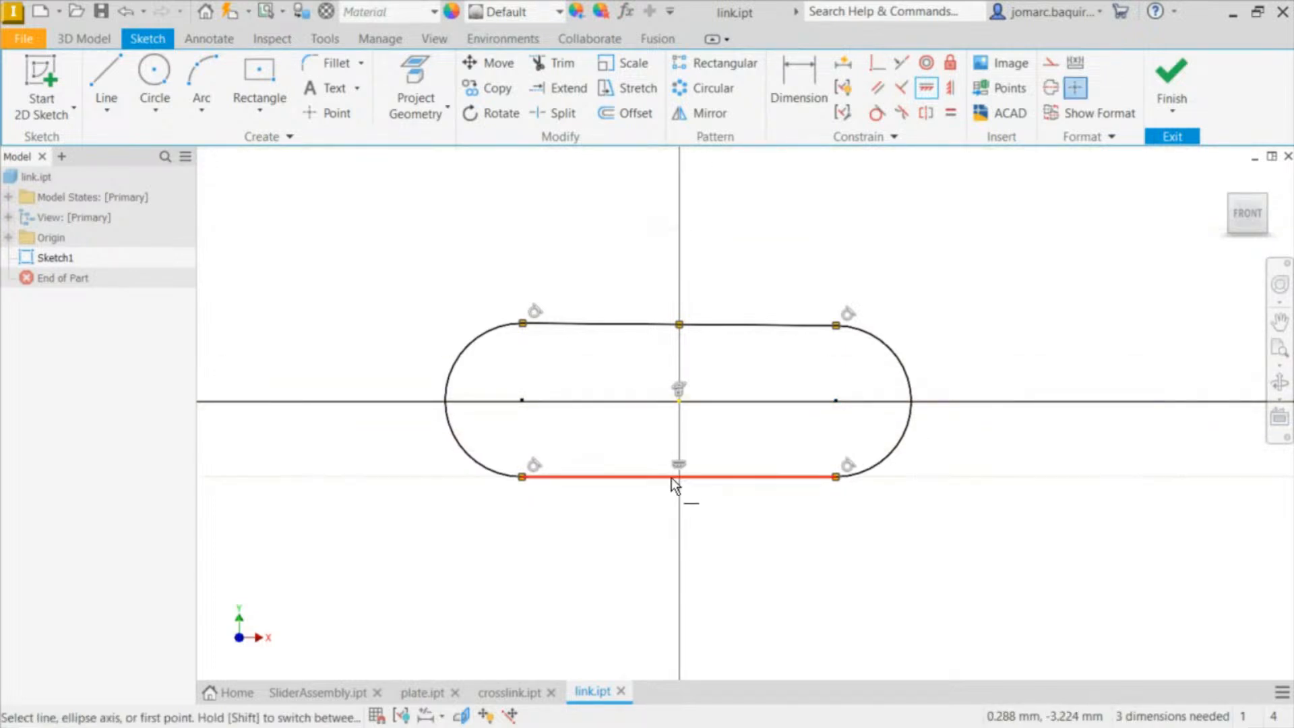
{"action": "left_click", "coordinate": [679, 401]}
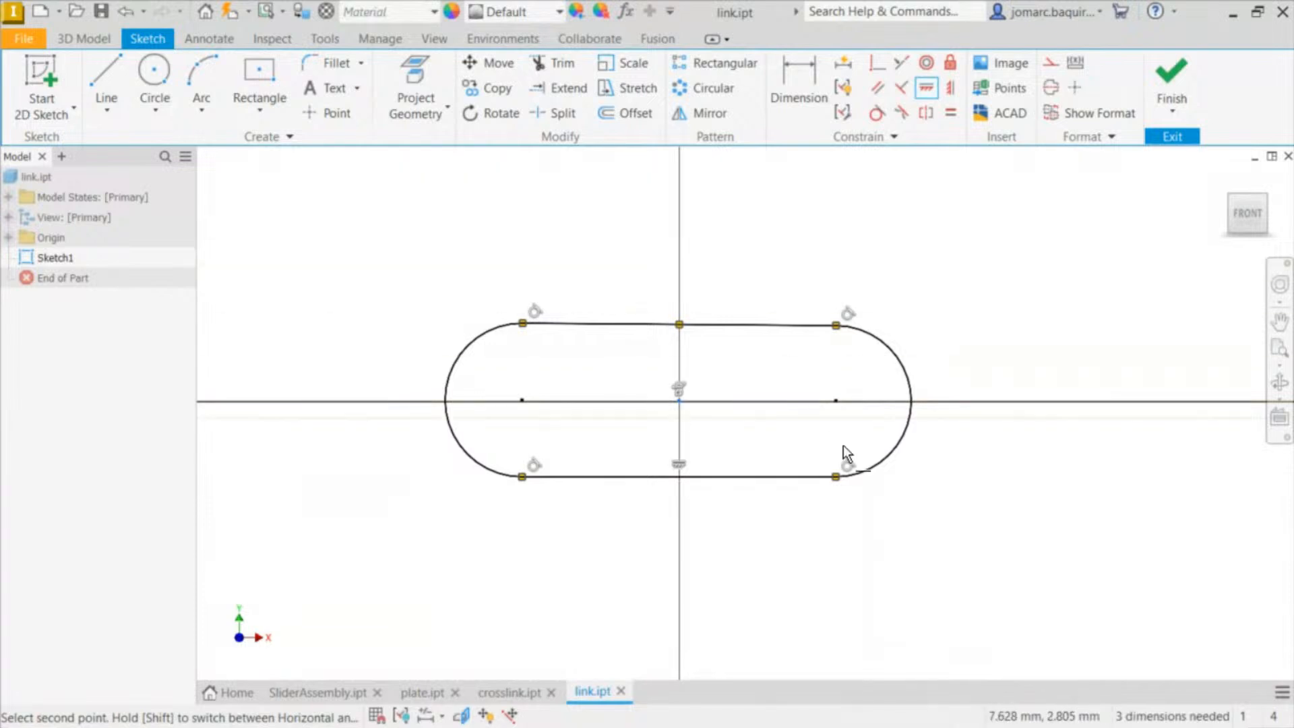
{"action": "left_click", "coordinate": [836, 402]}
{"action": "key", "text": "Escape"}
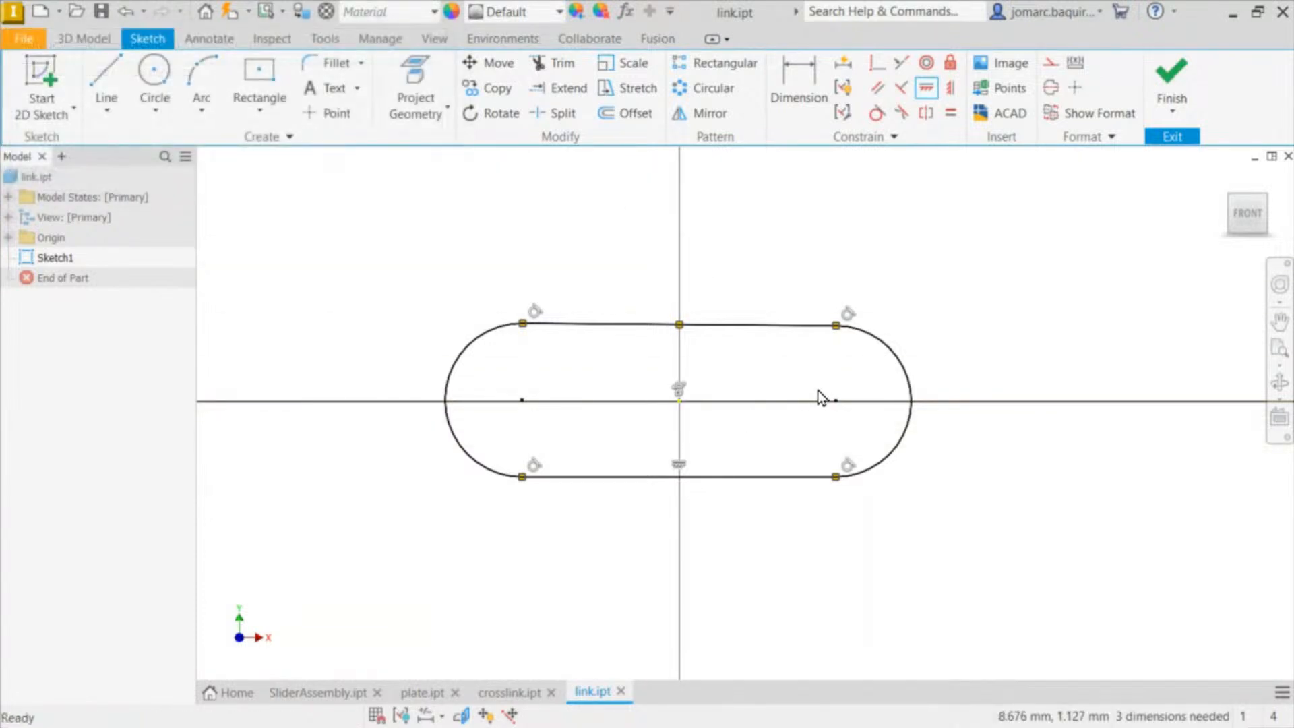
Step: Constrain the slot's upper line horizontal and resize the outline freehand by its right arc
{"action": "left_click_drag", "start_coordinate": [918, 367], "coordinate": [973, 390]}
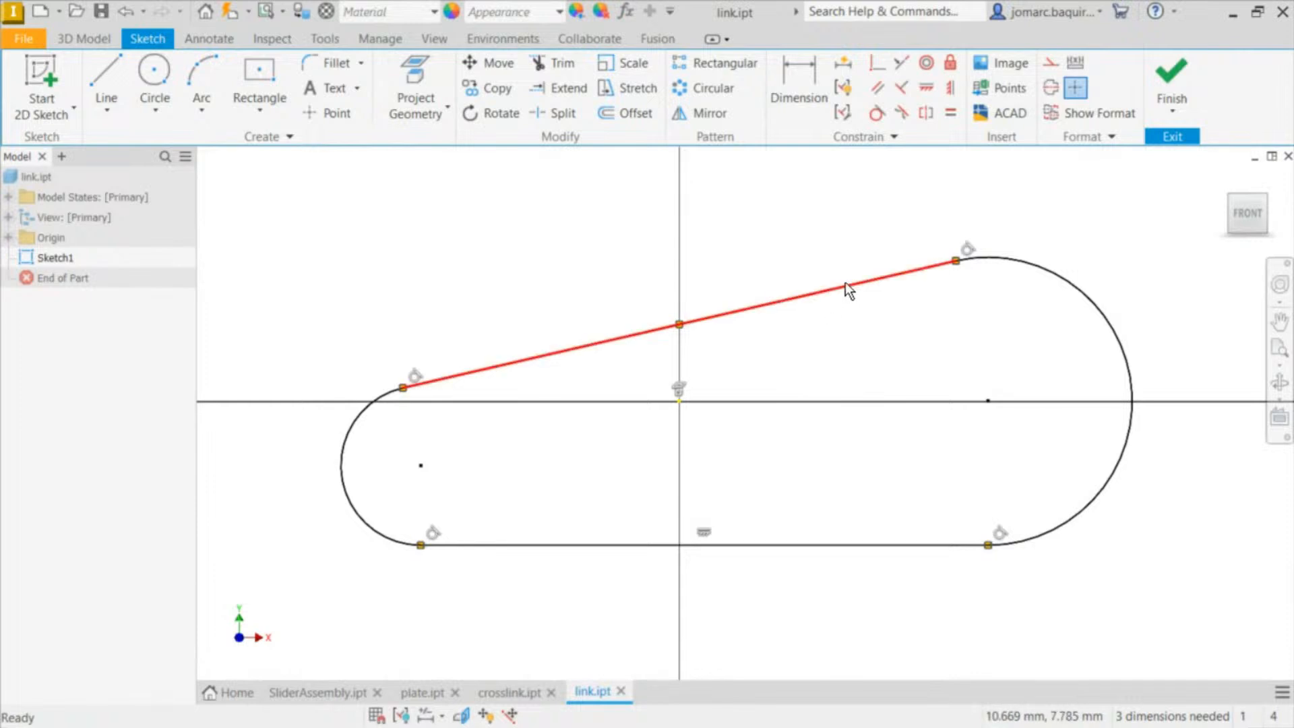
{"action": "mouse_move", "coordinate": [975, 260]}
{"action": "left_mouse_down"}
{"action": "mouse_move", "coordinate": [950, 341]}
{"action": "mouse_move", "coordinate": [956, 367]}
{"action": "mouse_move", "coordinate": [962, 316]}
{"action": "left_mouse_up"}
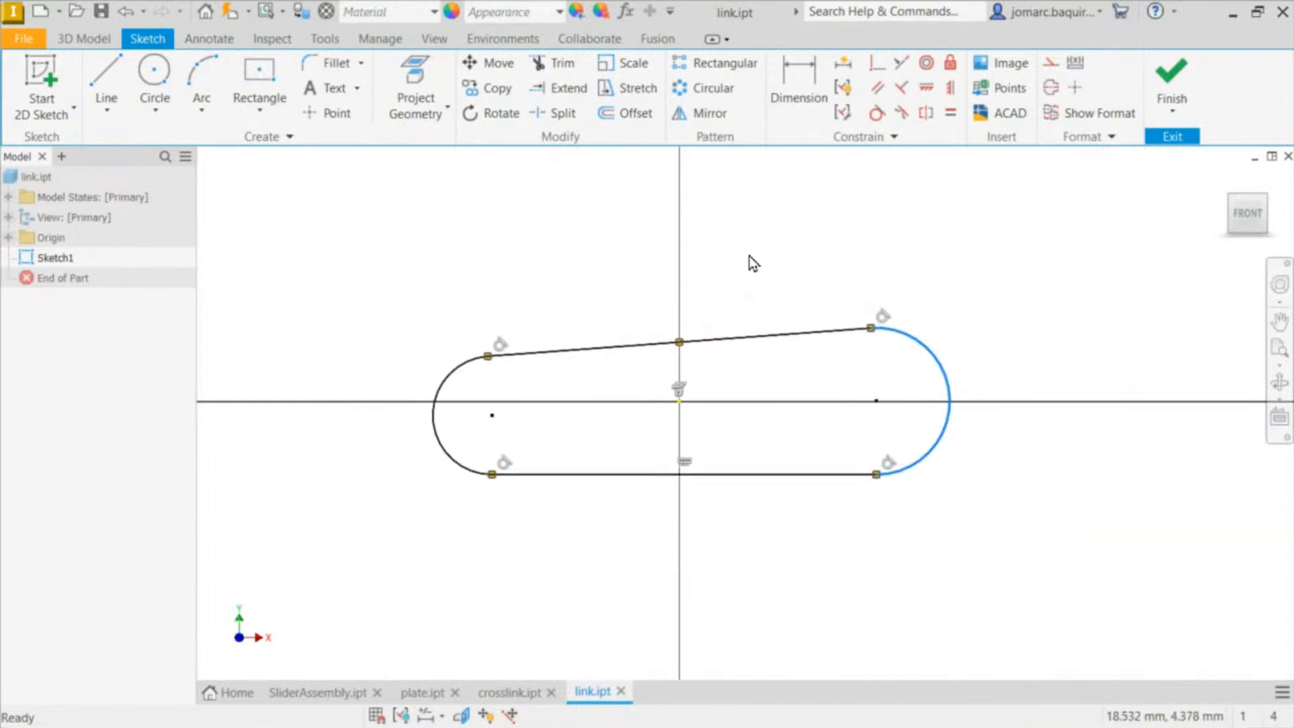
{"action": "left_click", "coordinate": [736, 337]}
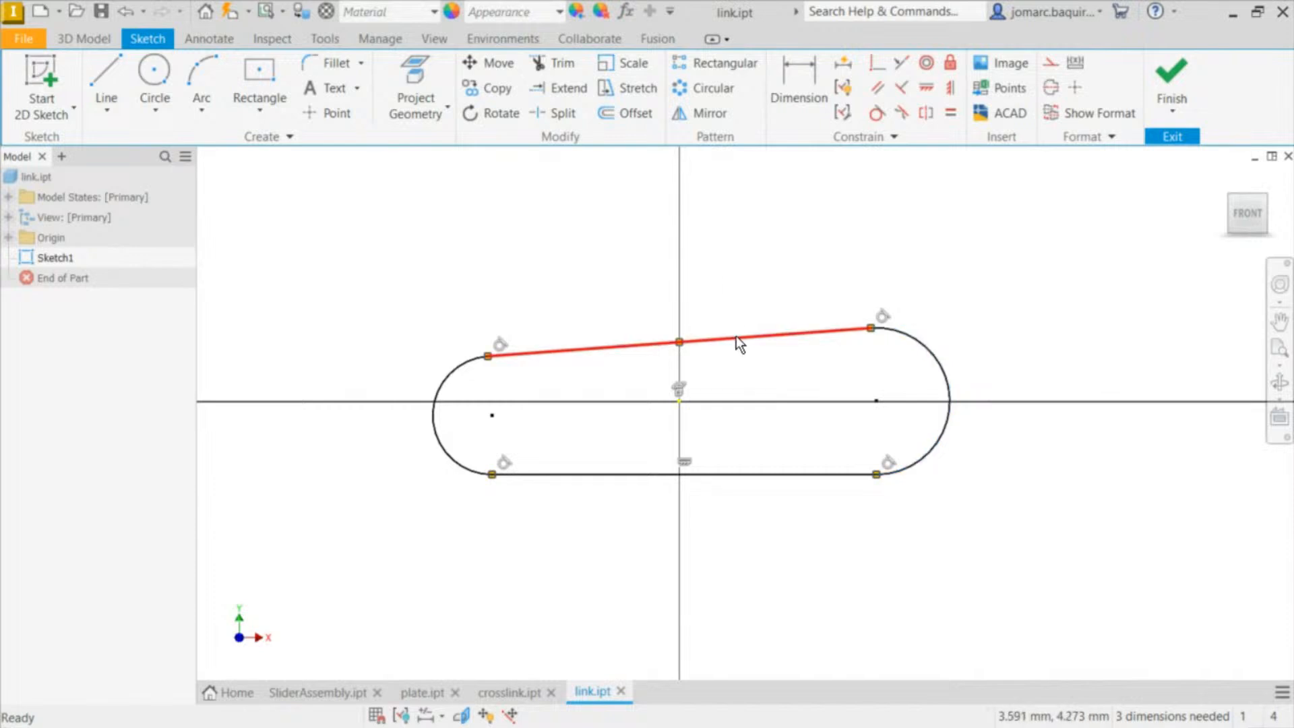
{"action": "left_click", "coordinate": [928, 90]}
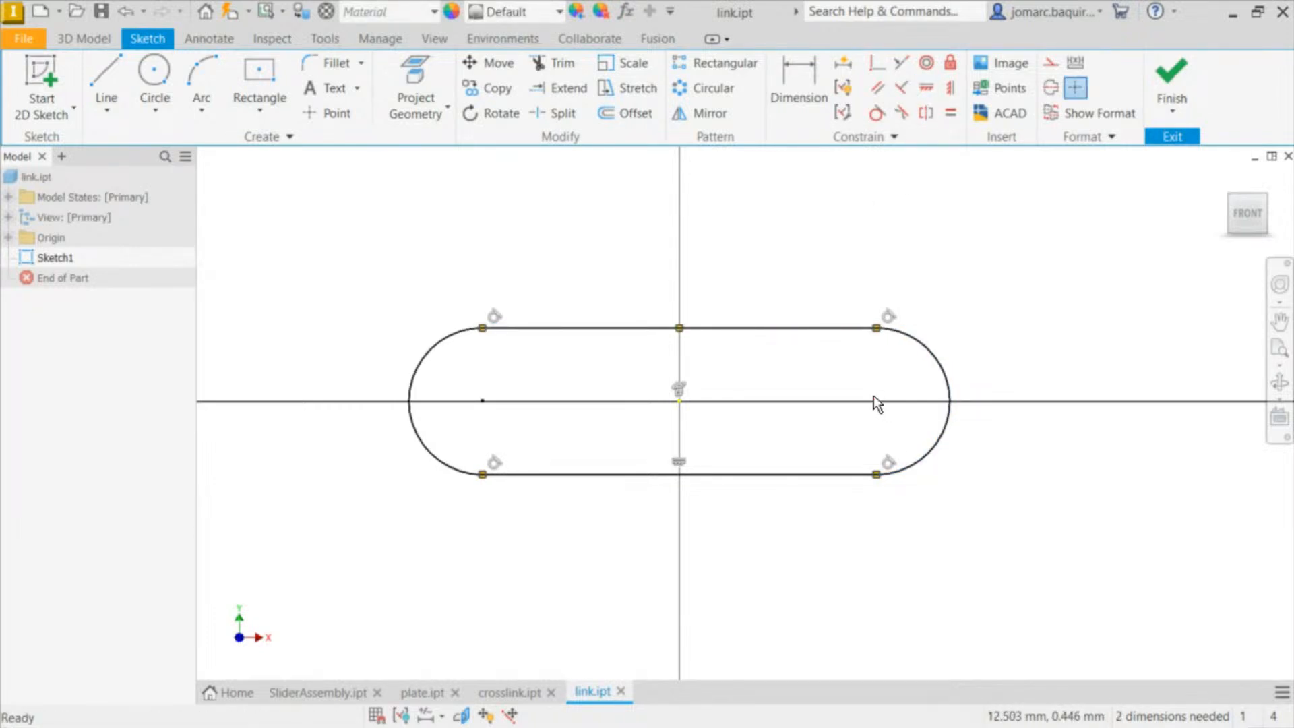
{"action": "mouse_move", "coordinate": [950, 381]}
{"action": "left_mouse_down"}
{"action": "mouse_move", "coordinate": [1040, 281]}
{"action": "mouse_move", "coordinate": [996, 341]}
{"action": "mouse_move", "coordinate": [949, 357]}
{"action": "left_mouse_up"}
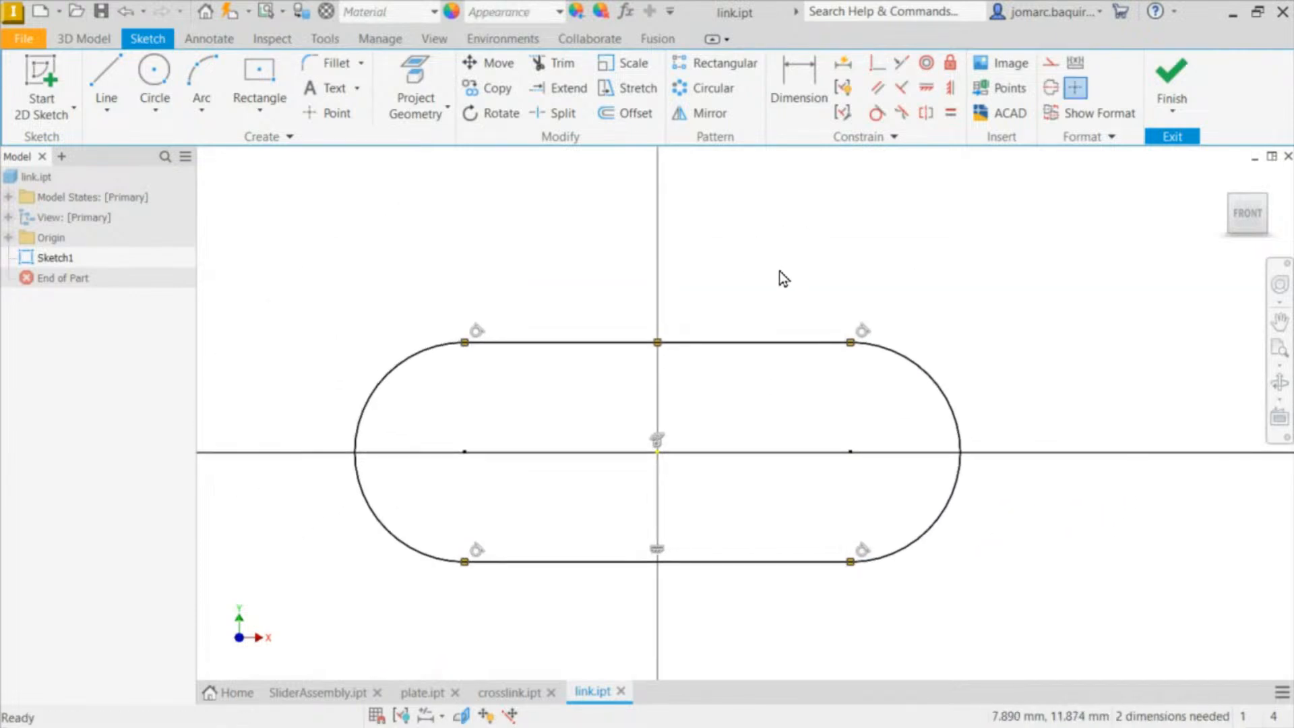
{"action": "middle_click_drag", "start_coordinate": [706, 283], "coordinate": [626, 197]}
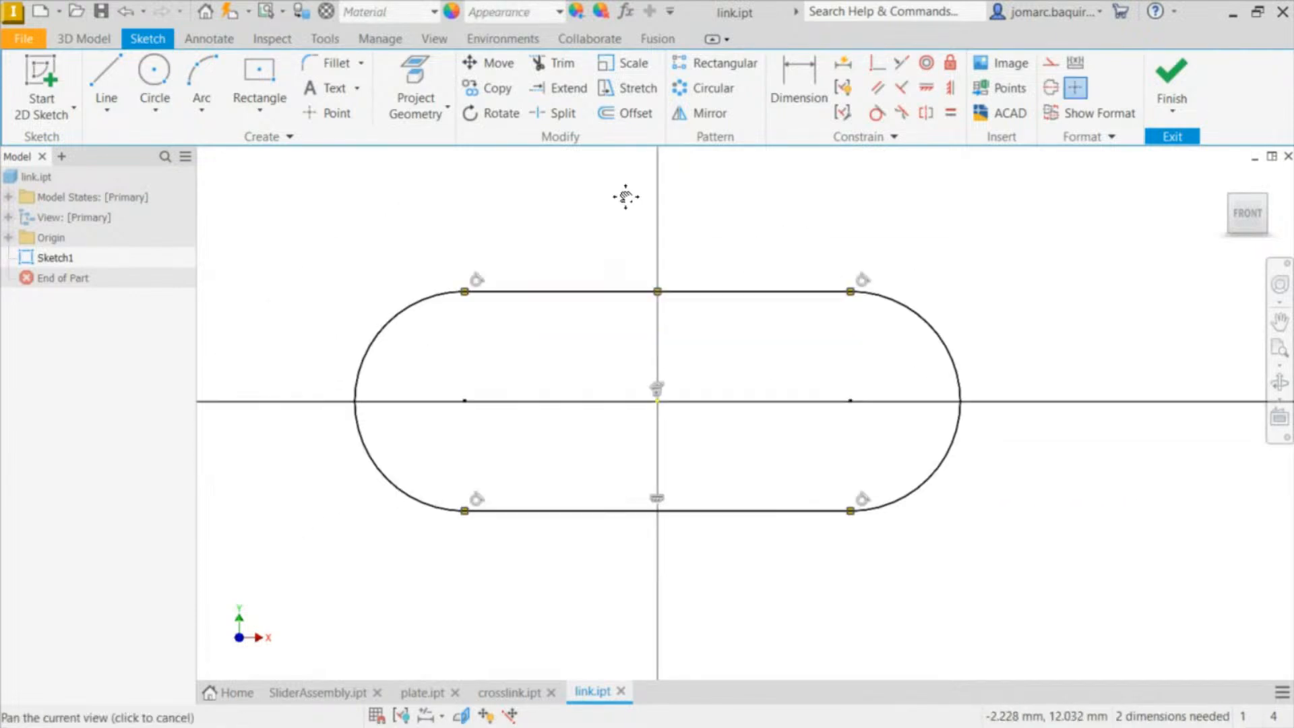
Step: Draw a circle about 9.7 mm in diameter at the left arc's centre and a 10 mm diameter circle at the right arc's centre
{"action": "key", "text": "c"}
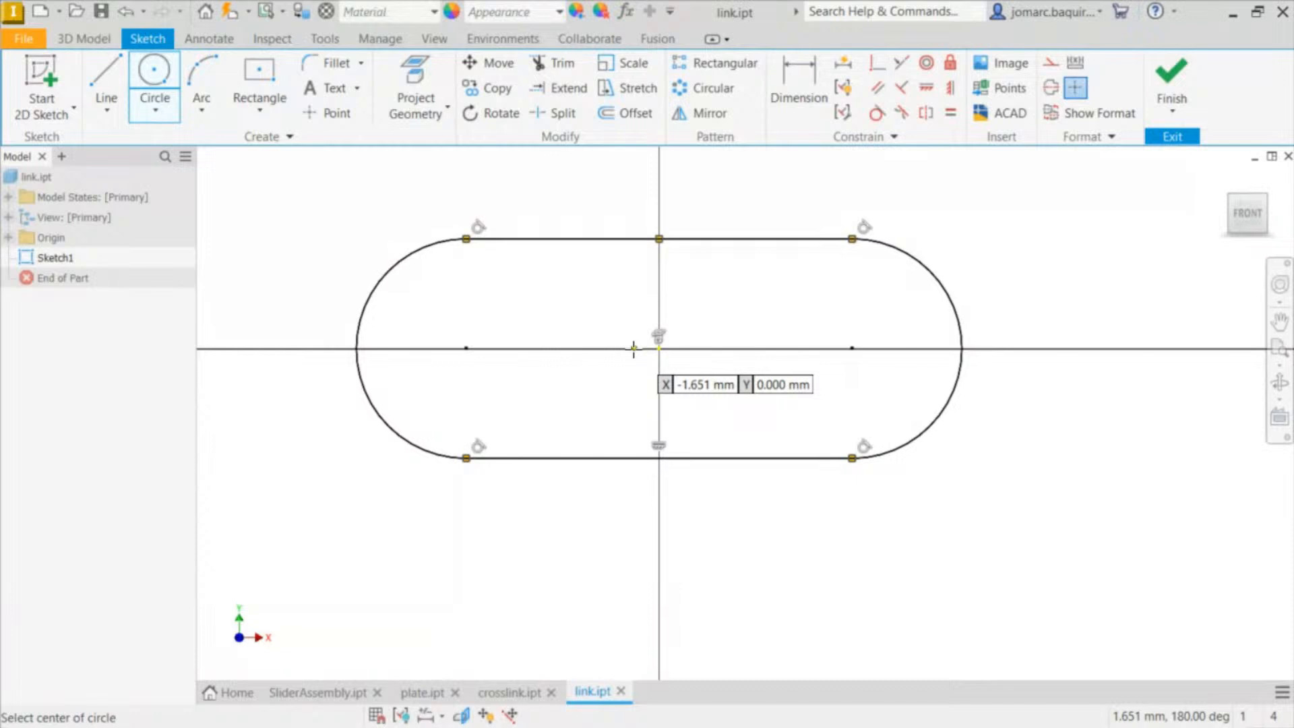
{"action": "left_click", "coordinate": [465, 348]}
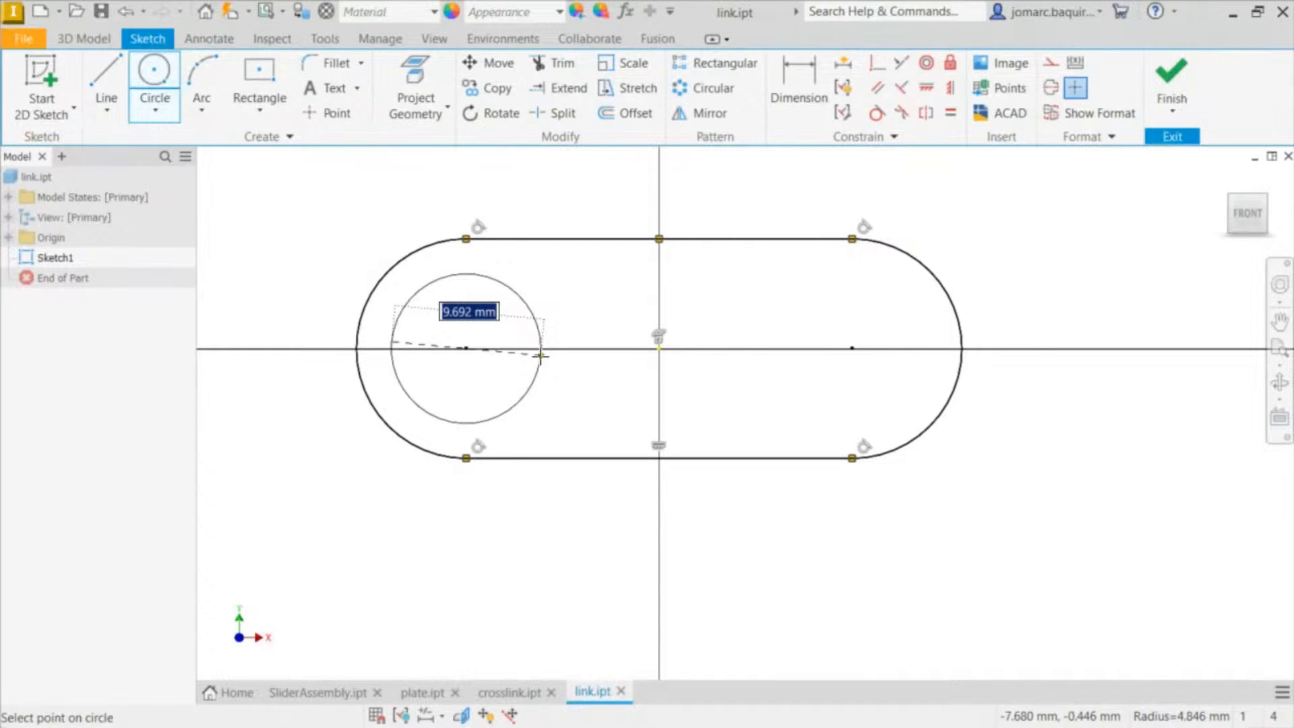
{"action": "left_click", "coordinate": [541, 355]}
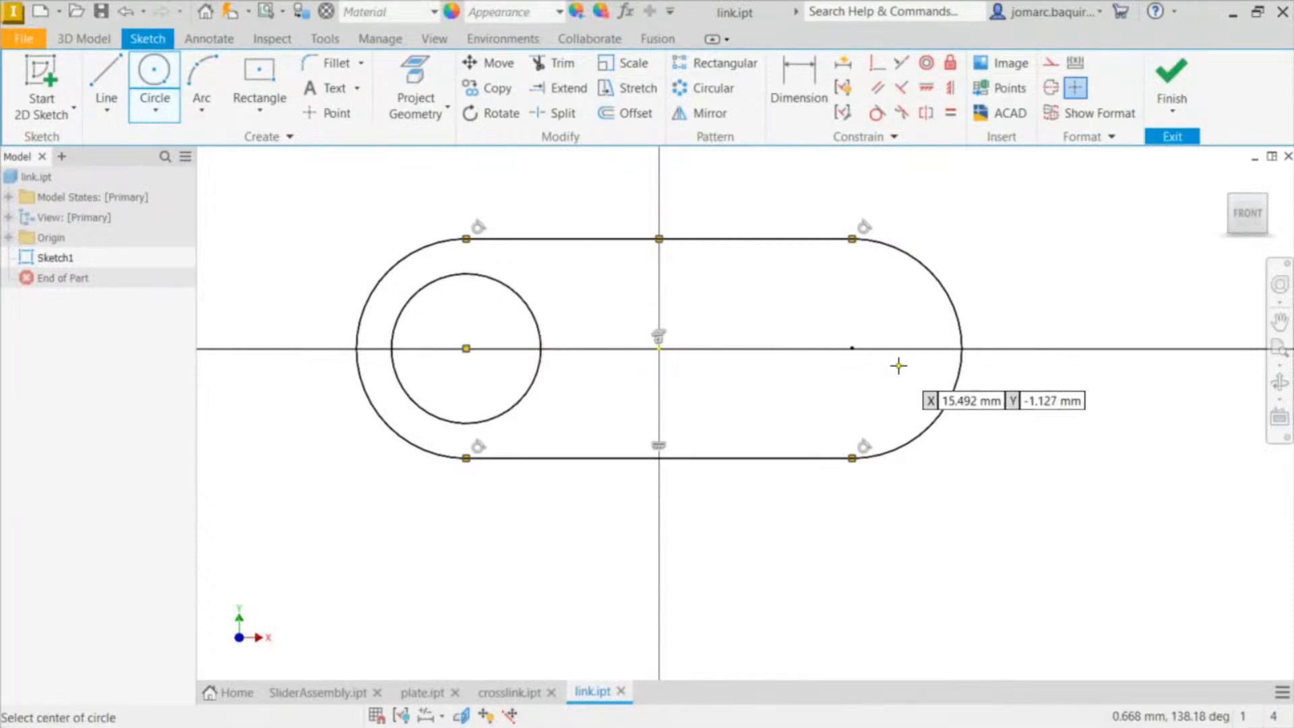
{"action": "left_click", "coordinate": [852, 348]}
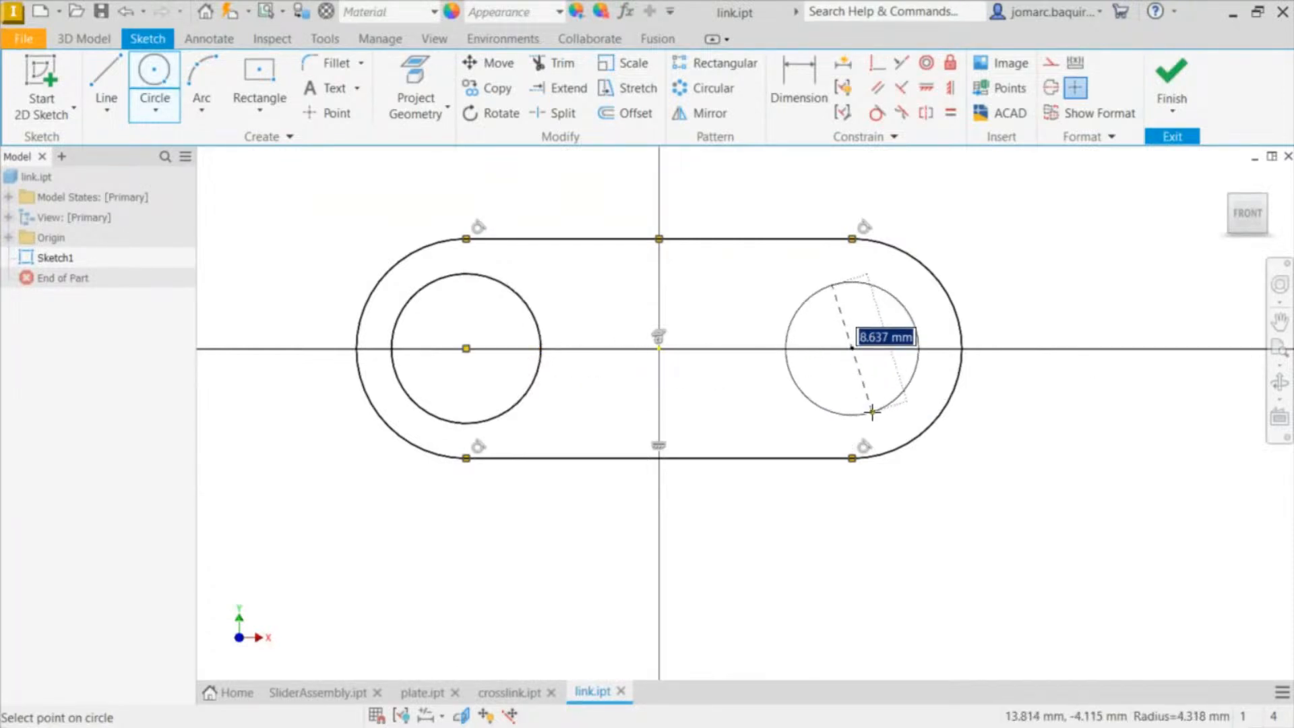
{"action": "type", "text": "10"}
{"action": "key", "text": "Return"}
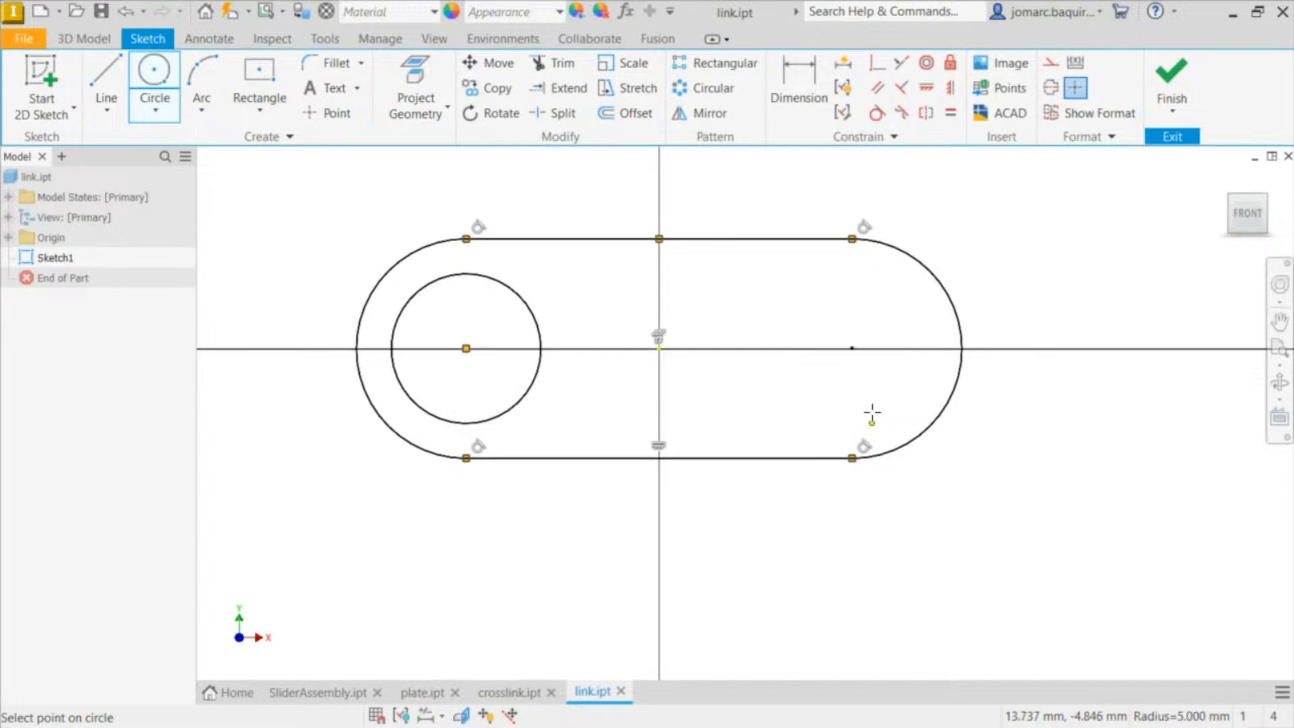
{"action": "key", "text": "Escape"}
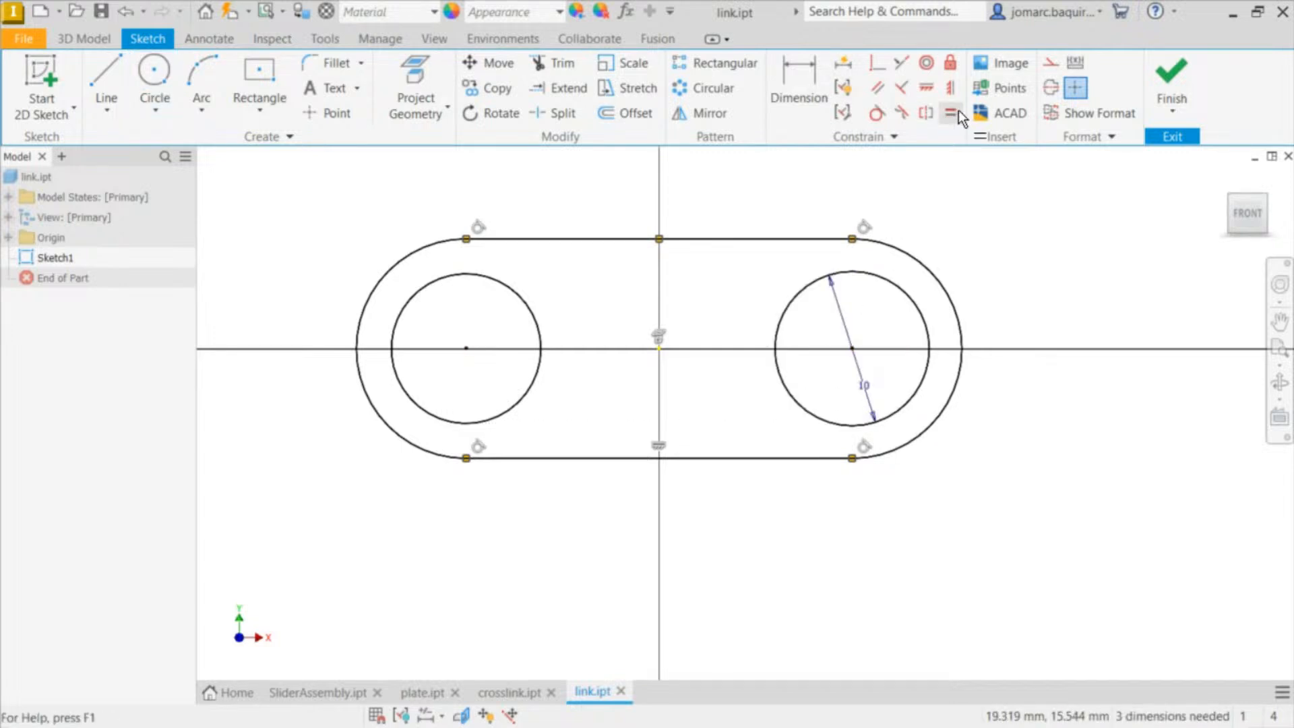
Step: Apply an Equal constraint between the right 10 mm circle and the left circle
{"action": "left_click", "coordinate": [951, 112]}
{"action": "left_click", "coordinate": [916, 301]}
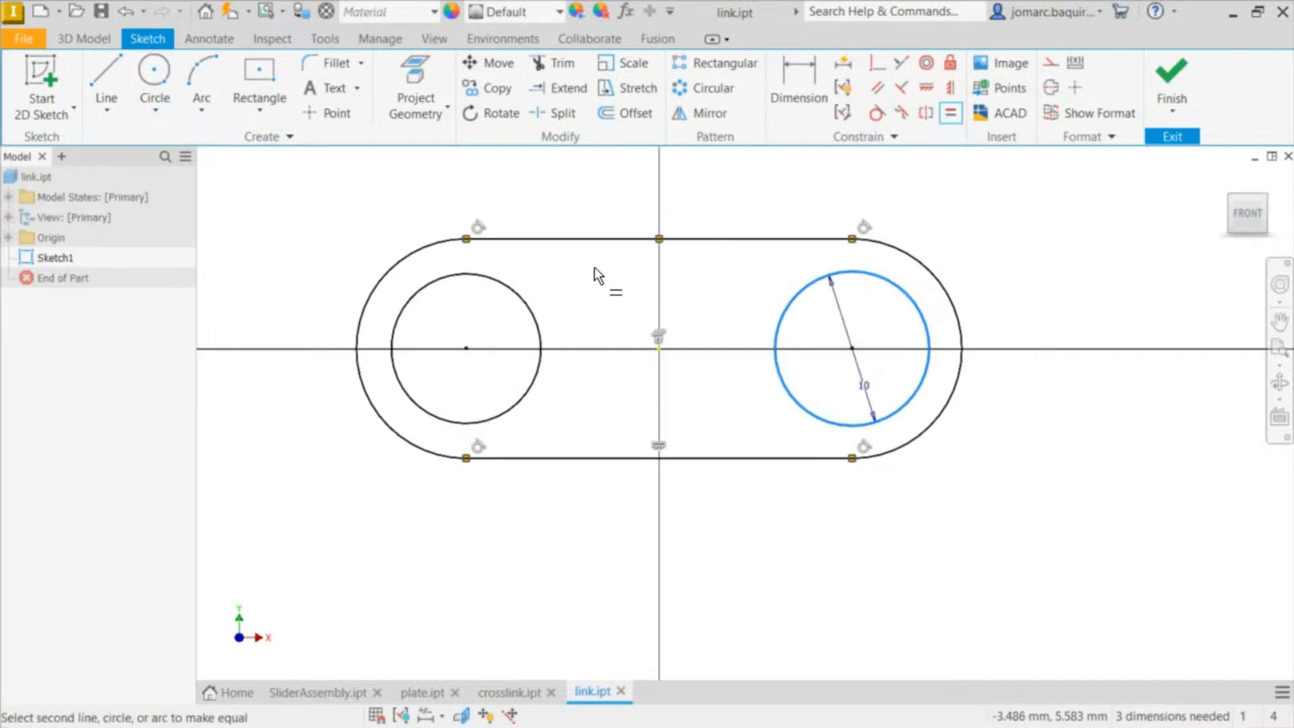
{"action": "left_click", "coordinate": [532, 308]}
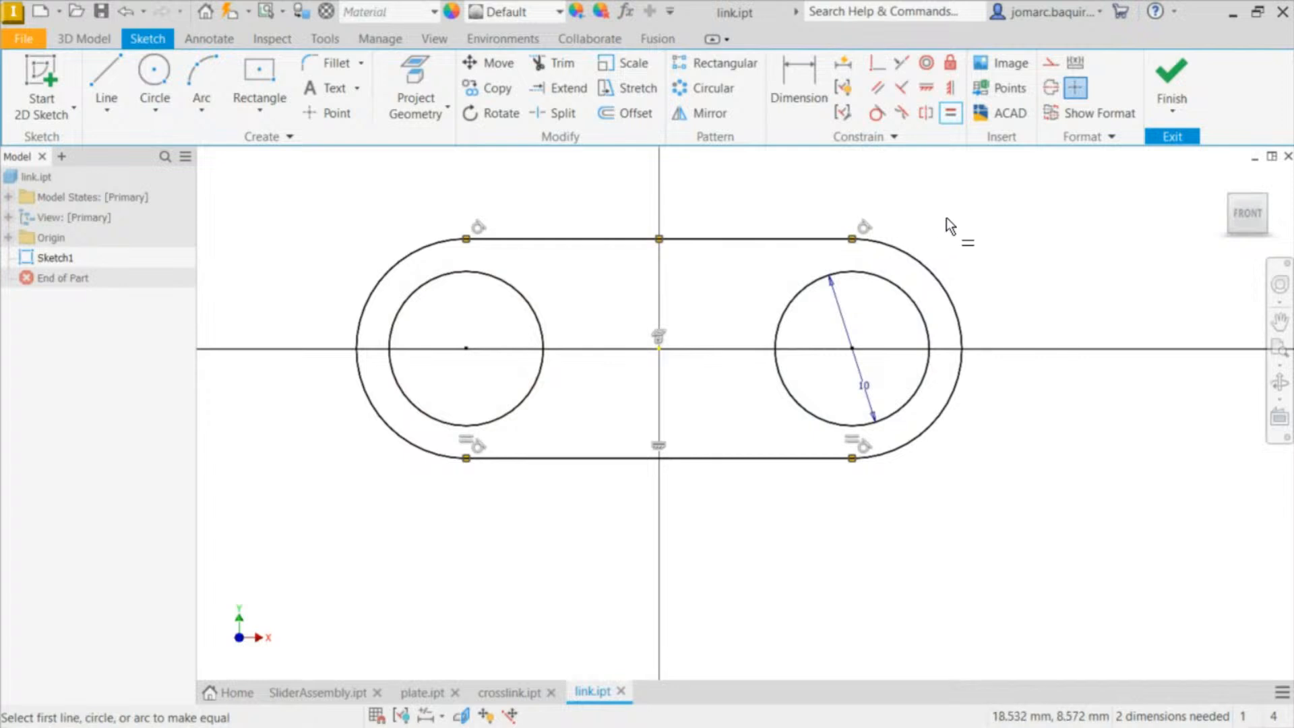
{"action": "key", "text": "Escape"}
Step: Dimension the slot's right arc with a radius of 10 mm
{"action": "key", "text": "d"}
{"action": "left_click", "coordinate": [960, 323]}
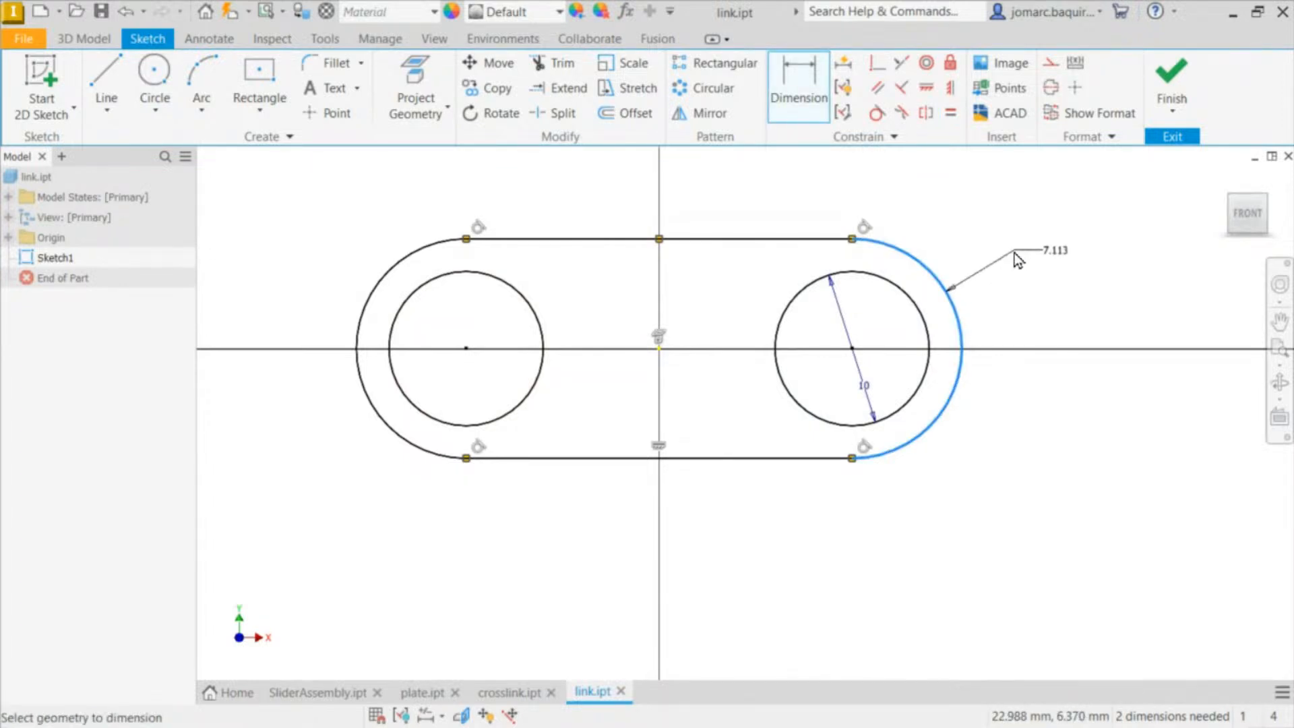
{"action": "left_click", "coordinate": [1017, 259]}
{"action": "type", "text": "10"}
{"action": "key", "text": "Return"}
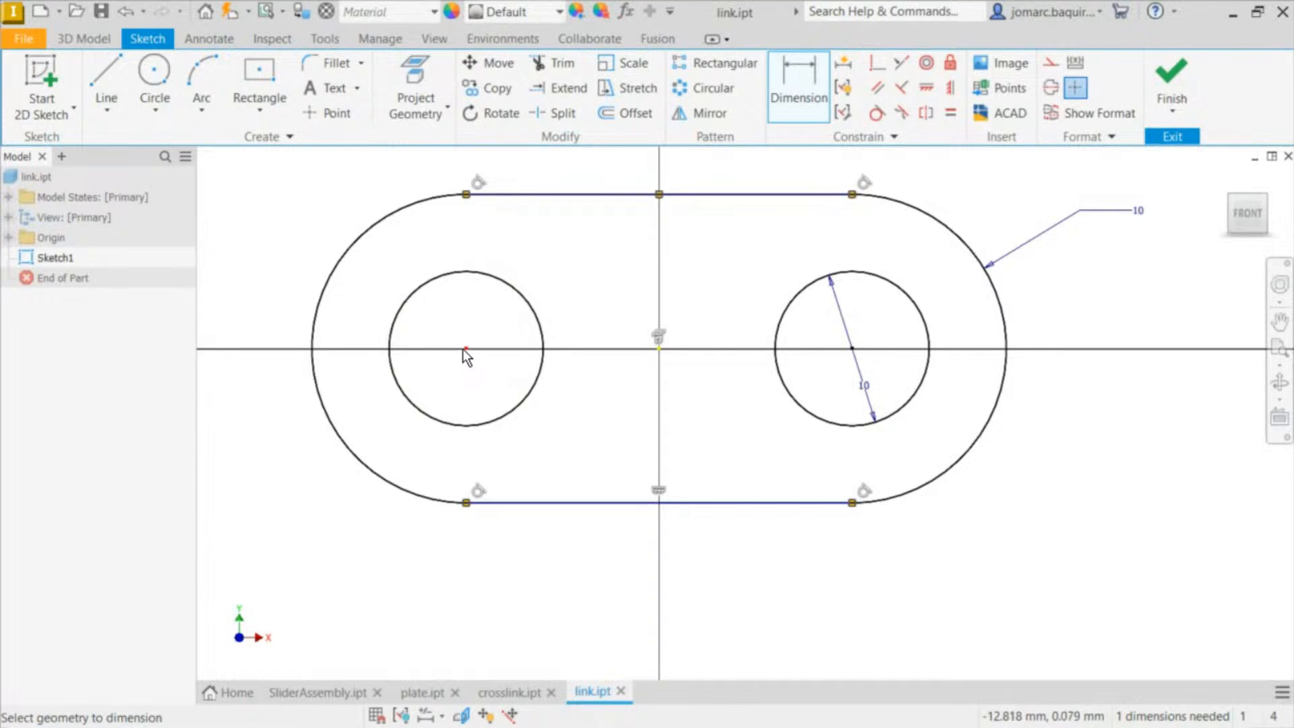
Step: Dimension the horizontal distance between the two circle centres as 30 mm
{"action": "left_click", "coordinate": [853, 349]}
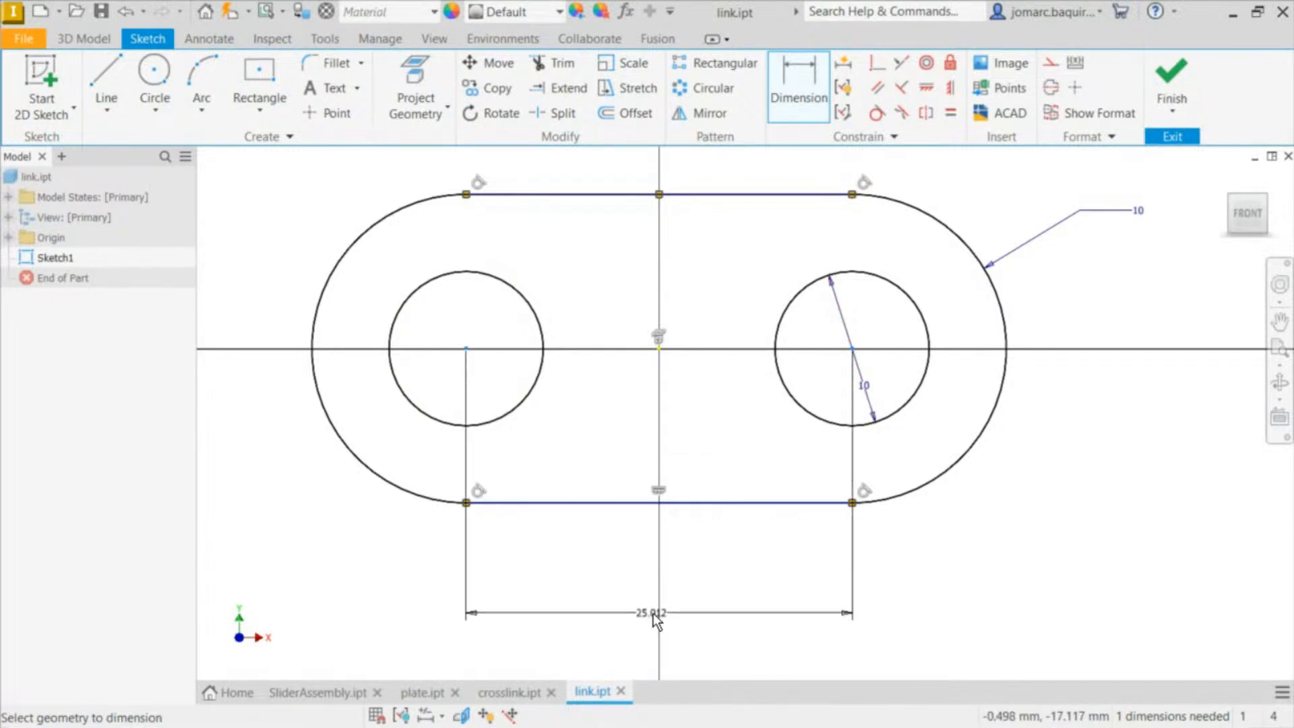
{"action": "left_click", "coordinate": [653, 613]}
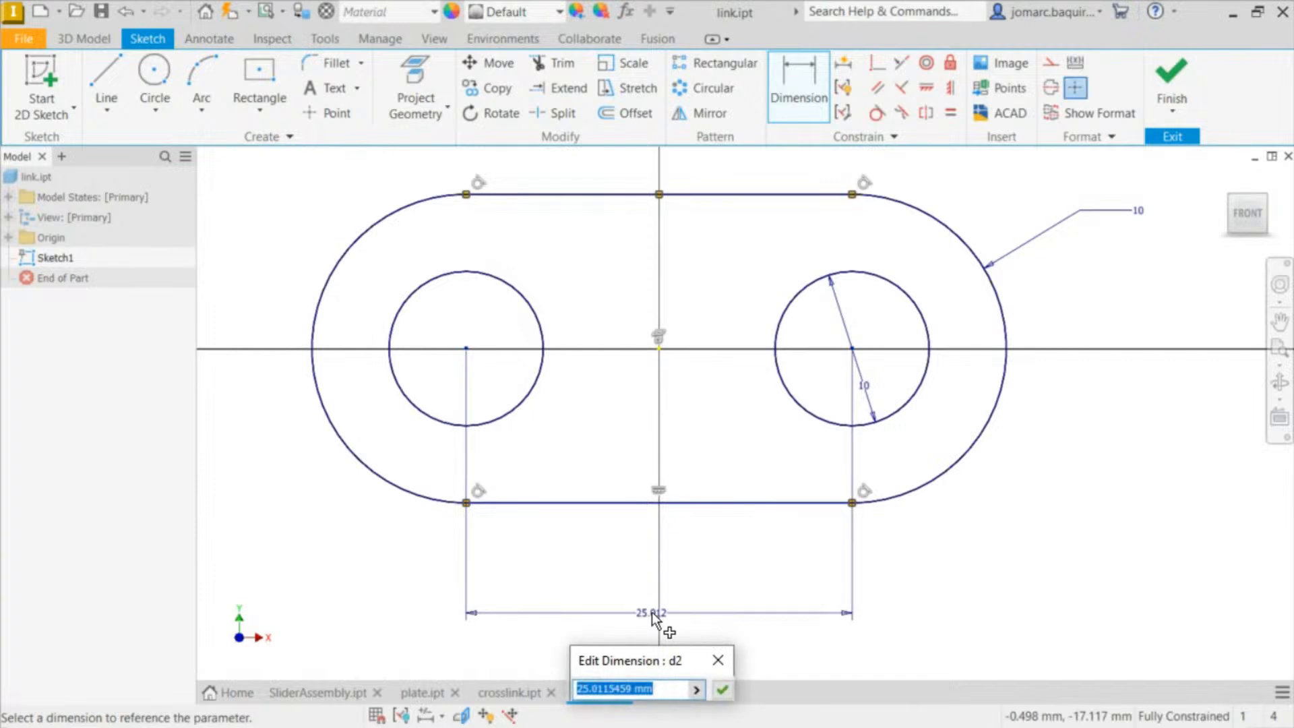
{"action": "type", "text": "30"}
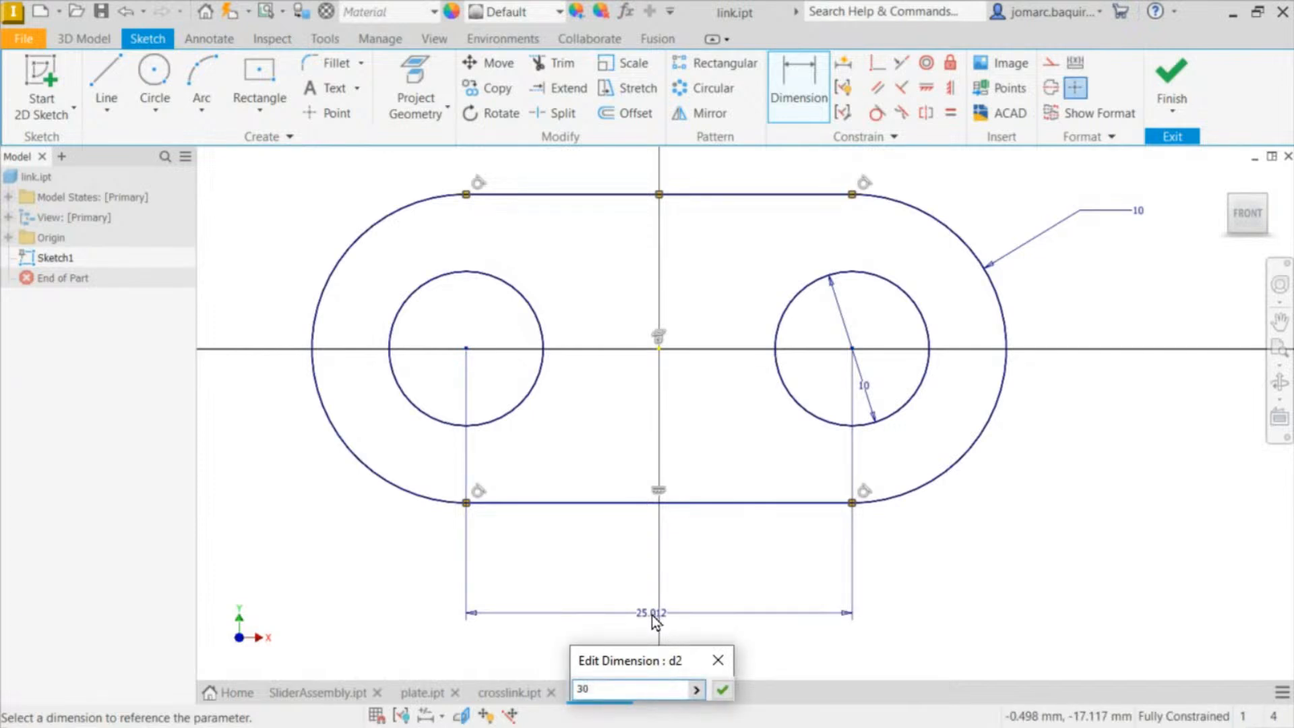
{"action": "key", "text": "Return"}
{"action": "key", "text": "Escape"}
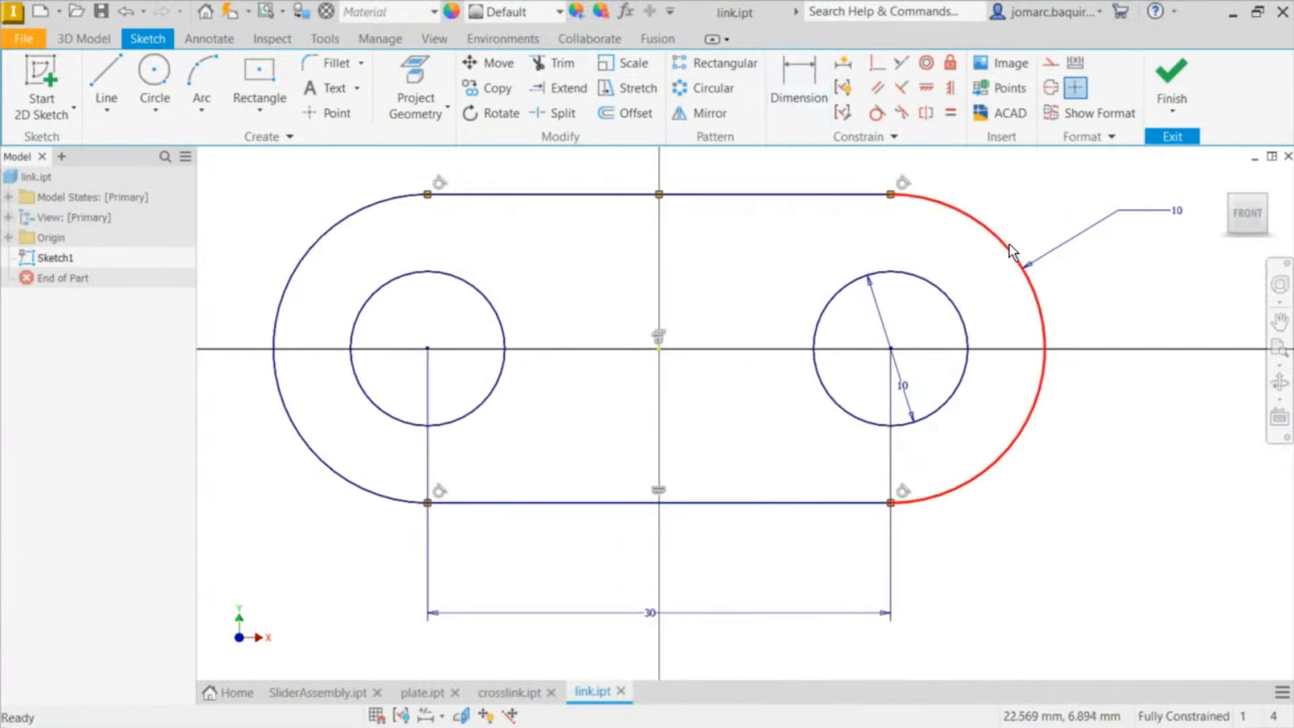
Step: Extrude the left circle by 15+2.5 mm in the flipped direction, behind the sketch plane
{"action": "middle_click_drag", "start_coordinate": [1057, 377], "coordinate": [961, 362]}
{"action": "scroll", "coordinate": [896, 323], "scroll_direction": "down", "scroll_amount": 5}
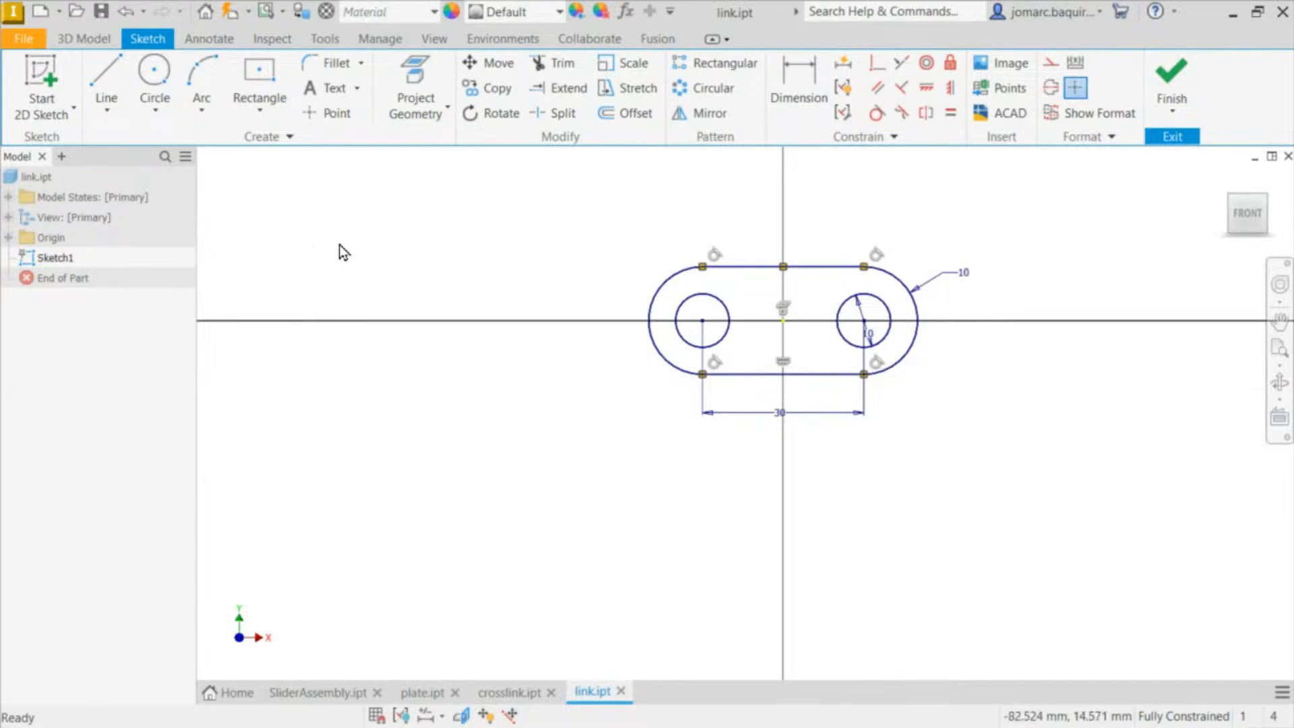
{"action": "key", "text": "e"}
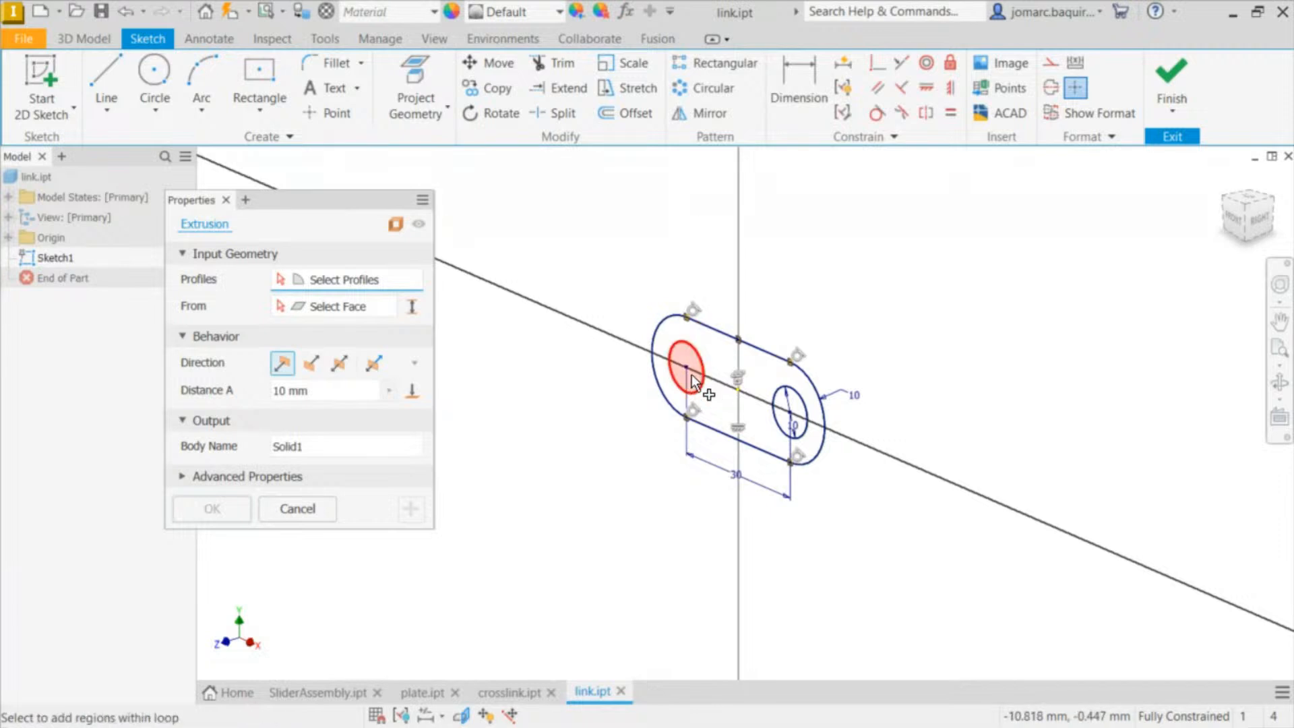
{"action": "left_click", "coordinate": [689, 355]}
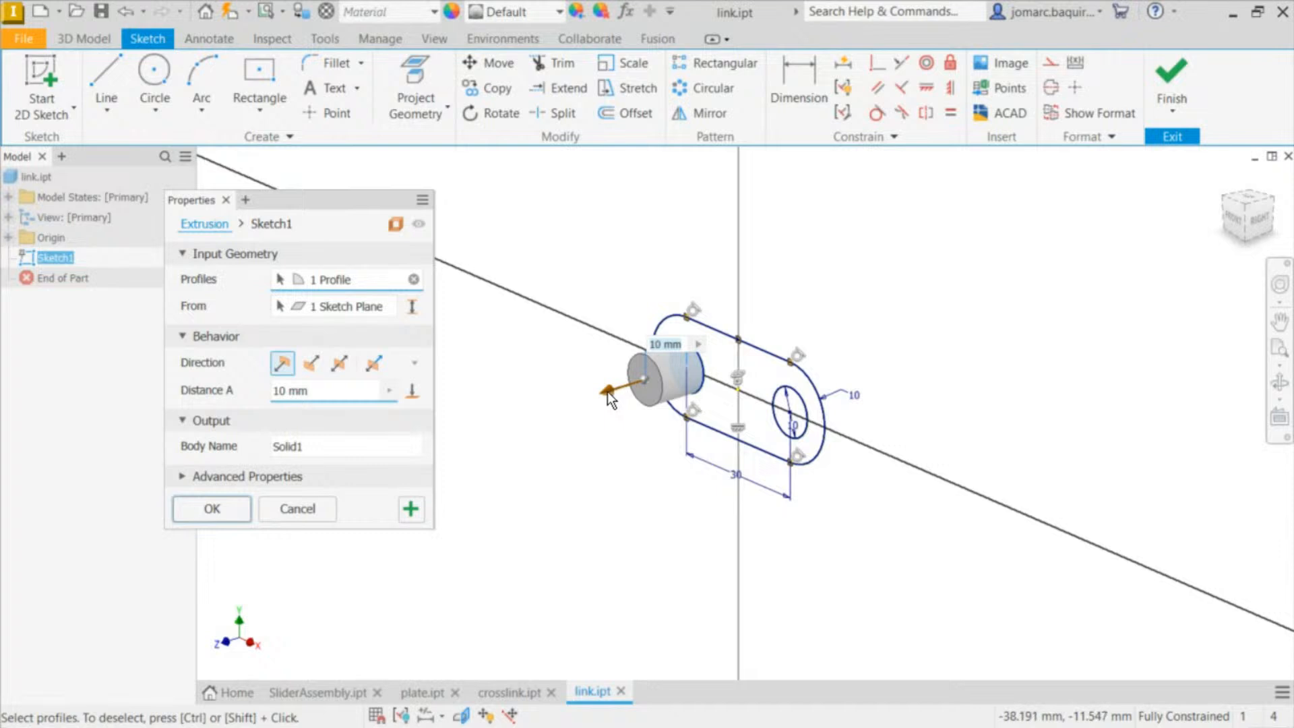
{"action": "mouse_move", "coordinate": [608, 391]}
{"action": "left_mouse_down"}
{"action": "mouse_move", "coordinate": [795, 337]}
{"action": "mouse_move", "coordinate": [799, 323]}
{"action": "mouse_move", "coordinate": [855, 325]}
{"action": "mouse_move", "coordinate": [839, 330]}
{"action": "left_mouse_up"}
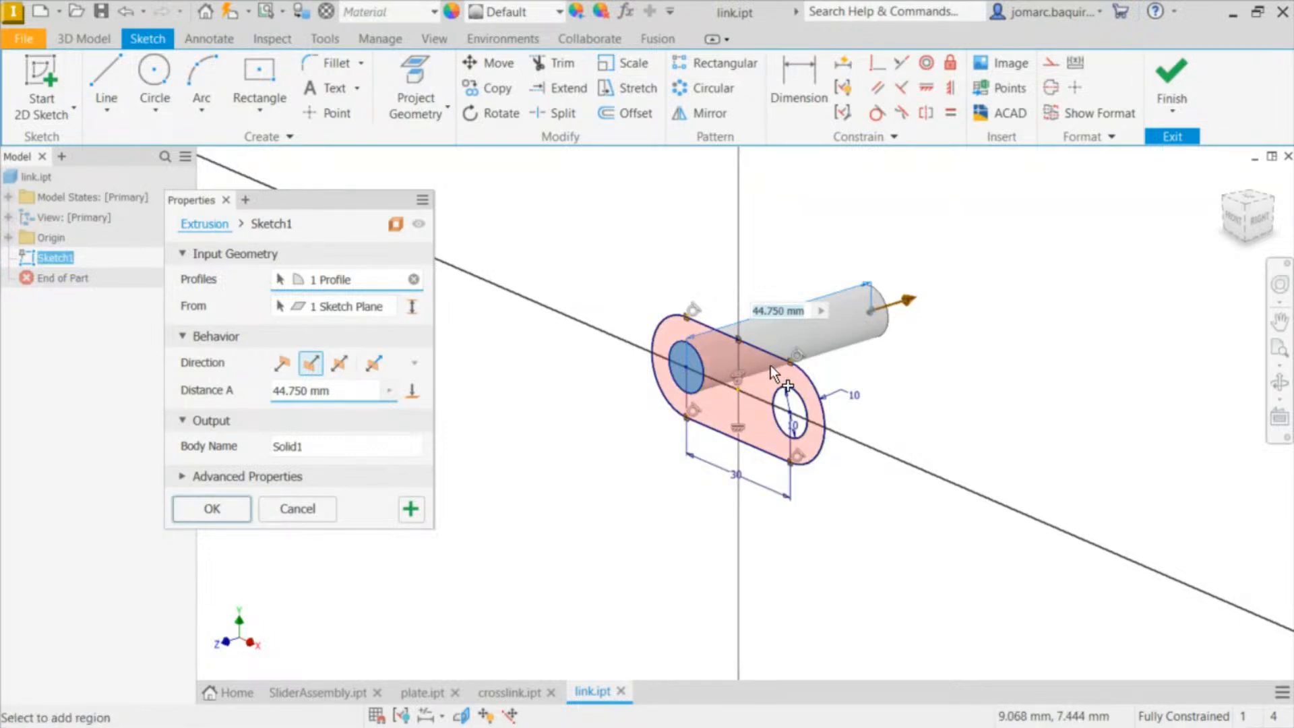
{"action": "left_click", "coordinate": [782, 316]}
{"action": "type", "text": "15"}
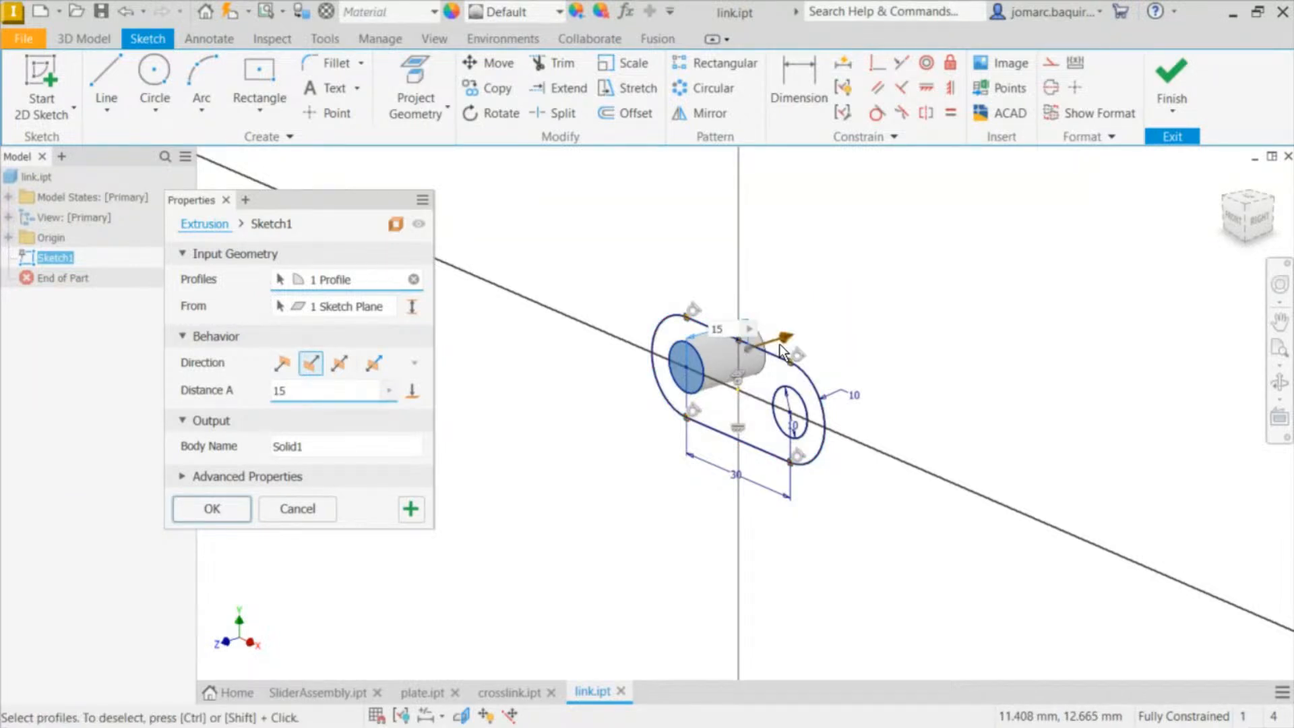
{"action": "type", "text": "+2.52"}
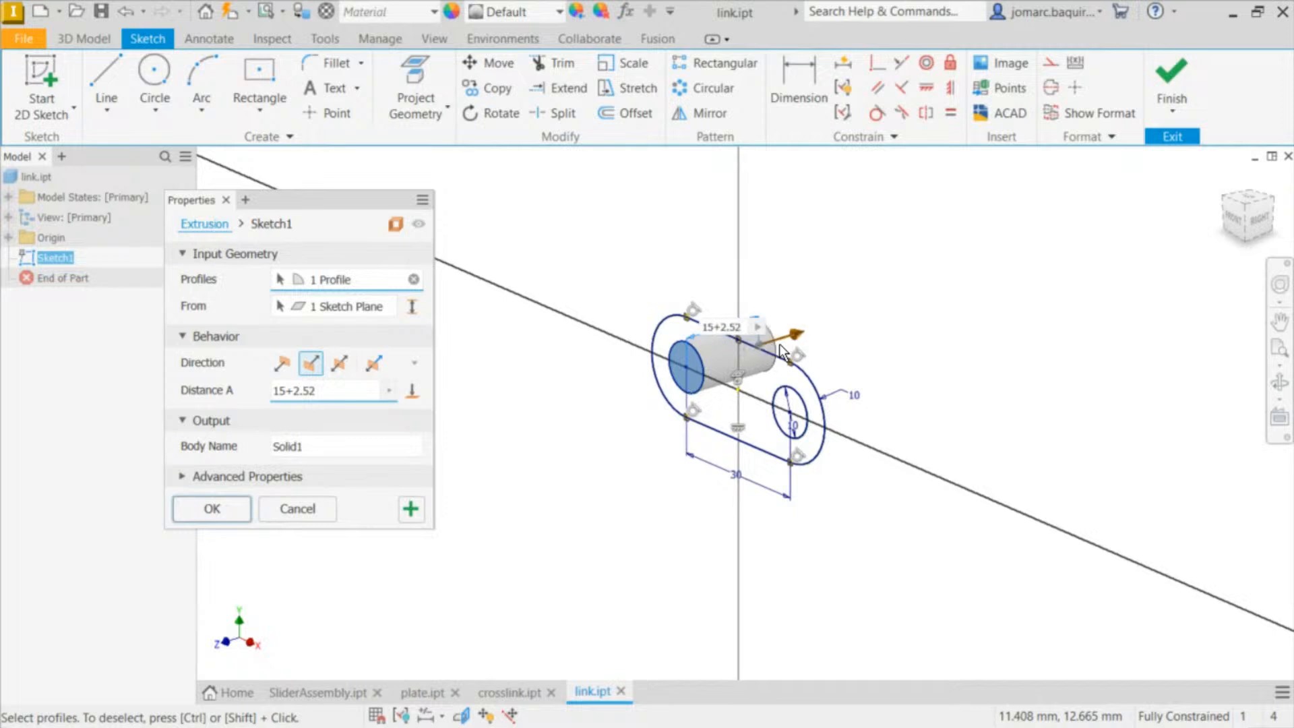
{"action": "key", "text": "BackSpace"}
{"action": "key", "text": "Return"}
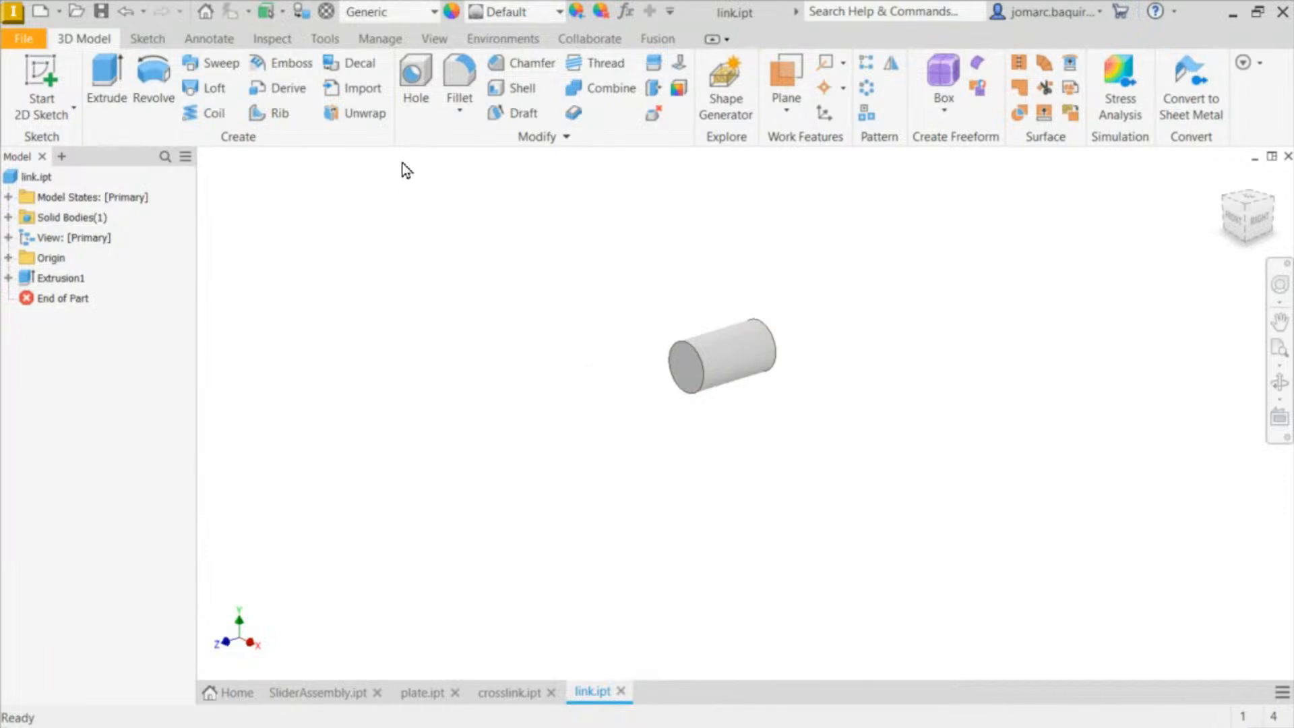
Step: Turn on the visibility of Sketch1 under Extrusion1
{"action": "left_click", "coordinate": [8, 278]}
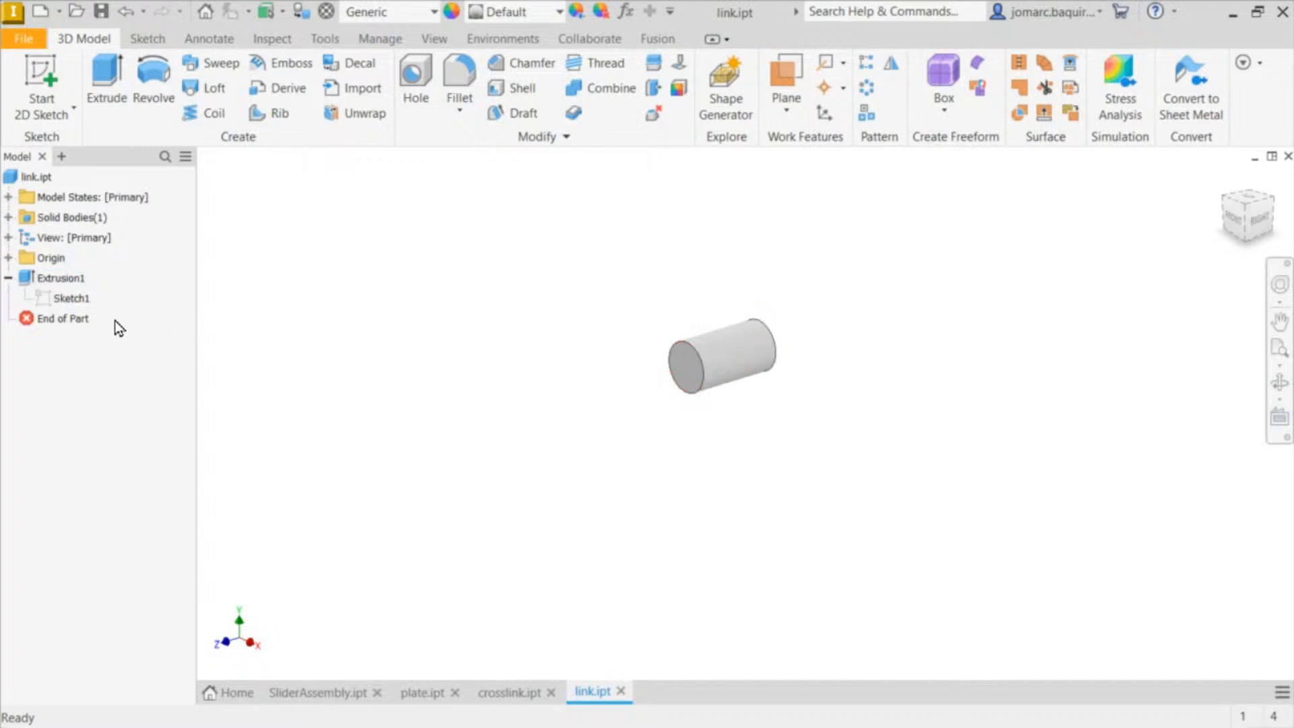
{"action": "right_click", "coordinate": [67, 297]}
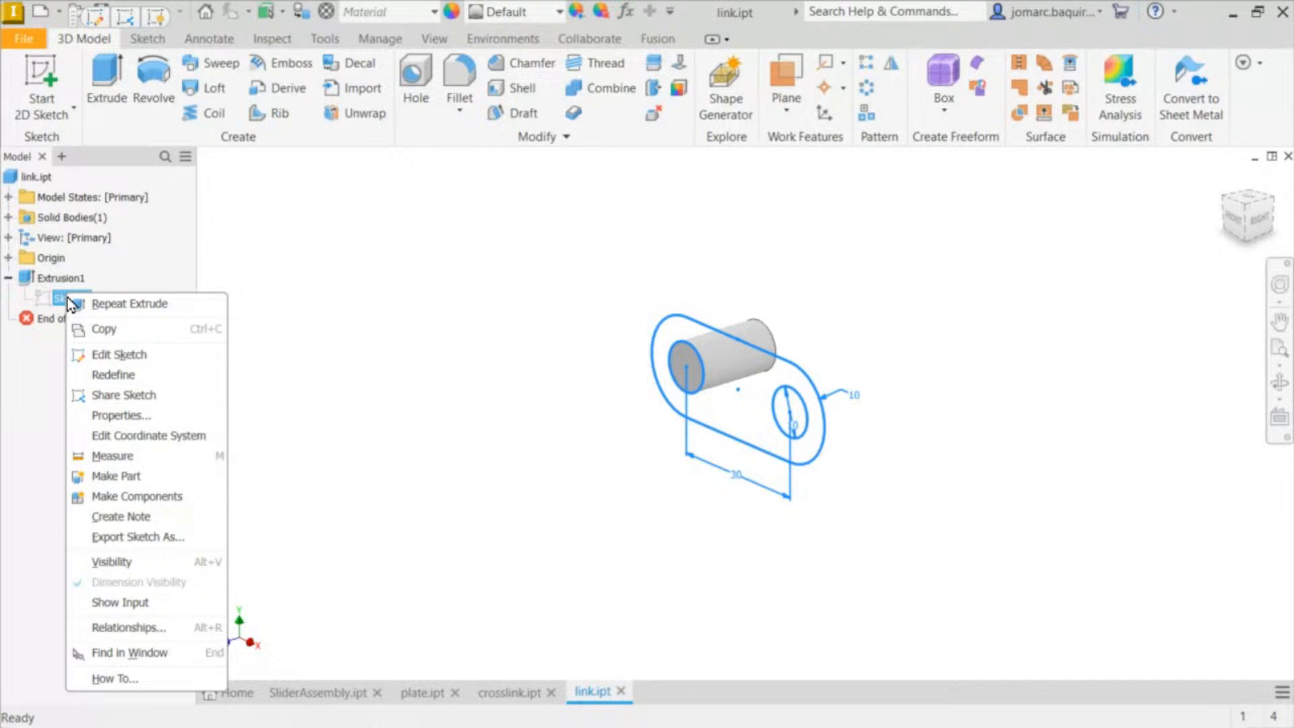
{"action": "left_click", "coordinate": [146, 564]}
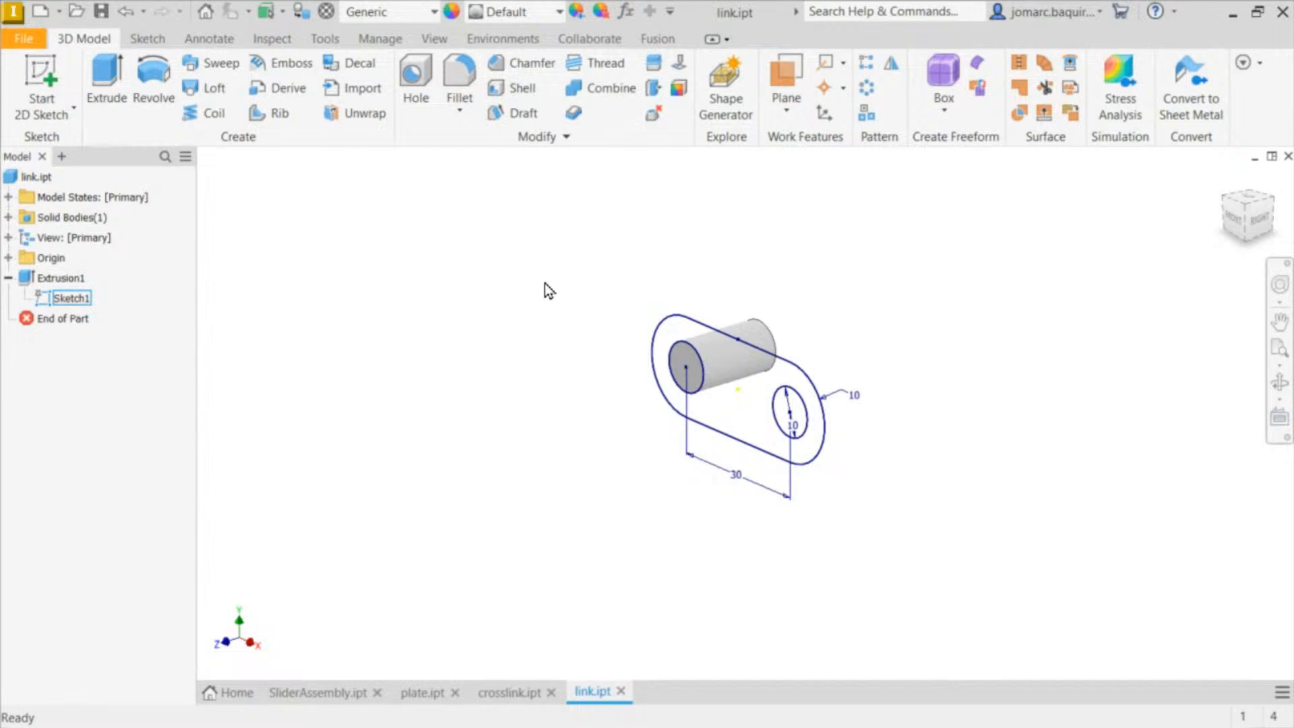
Step: Extrude the right circle 12.5 mm in the default direction, opposite to the left pin, joining it to the part
{"action": "key", "text": "e"}
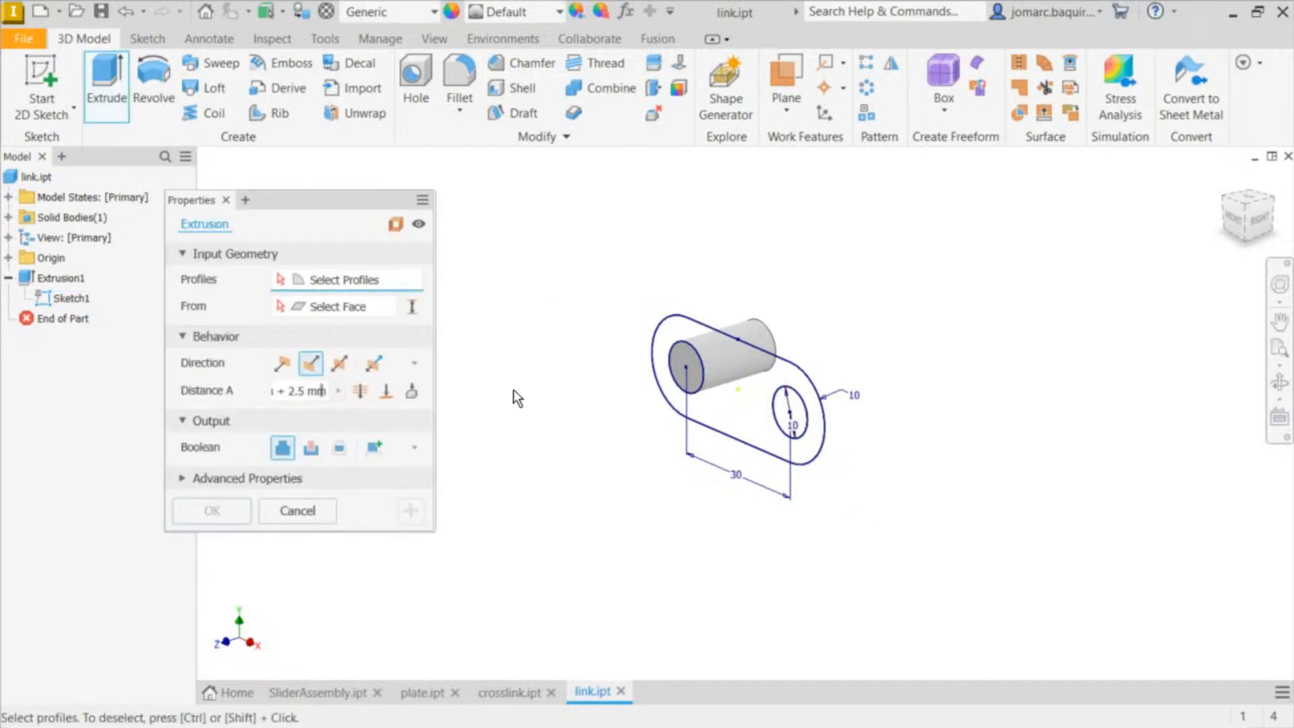
{"action": "key", "text": "Escape"}
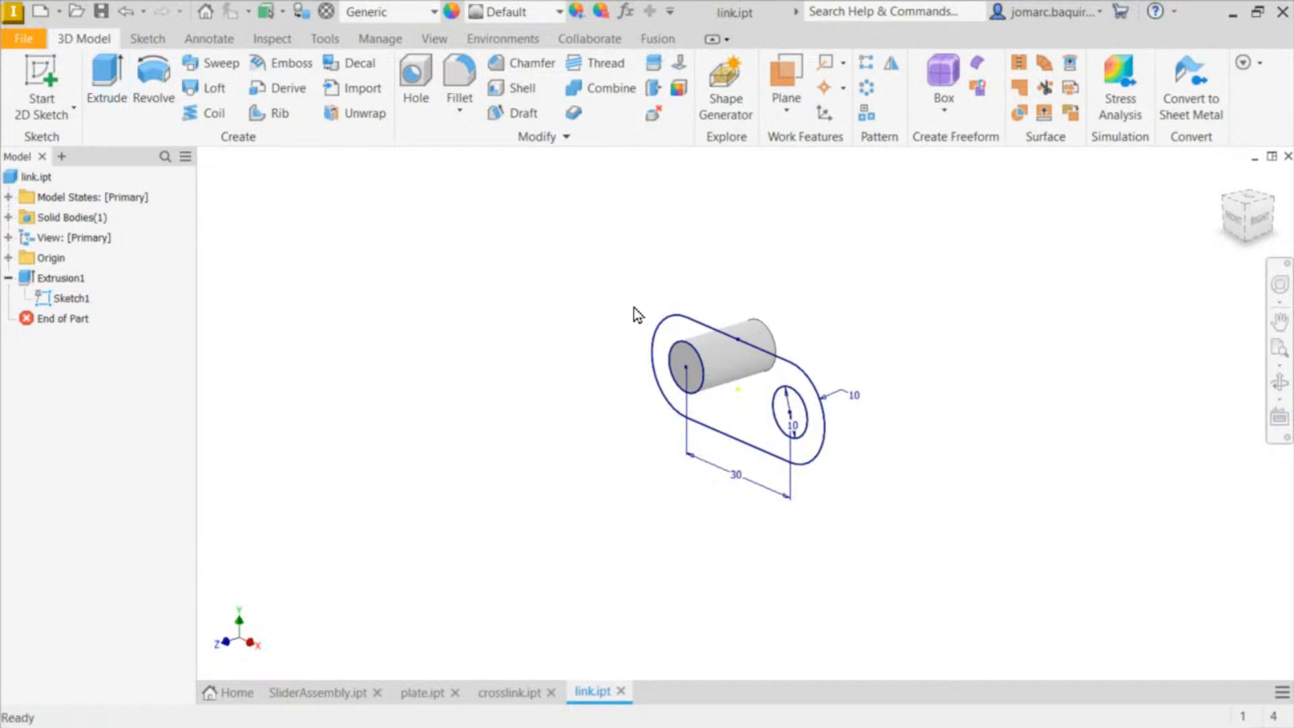
{"action": "key", "text": "e"}
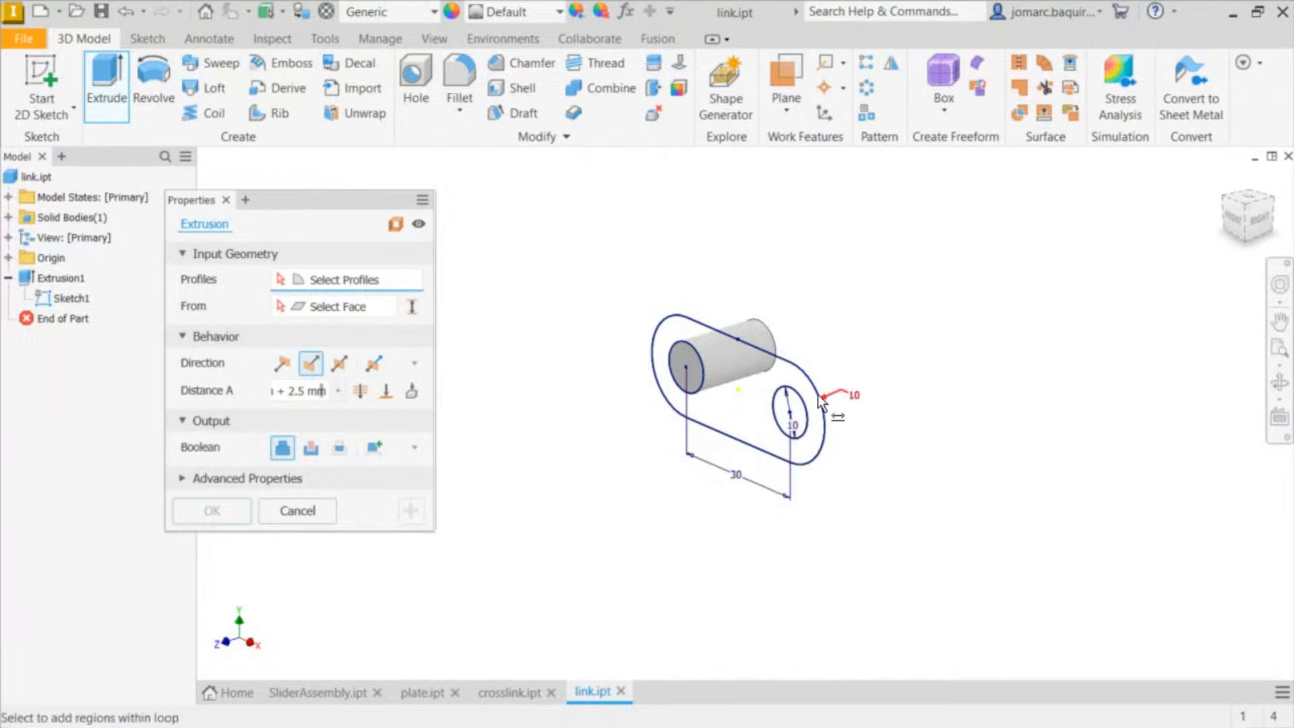
{"action": "scroll", "coordinate": [822, 402], "scroll_direction": "up", "scroll_amount": 5}
{"action": "left_click", "coordinate": [815, 410]}
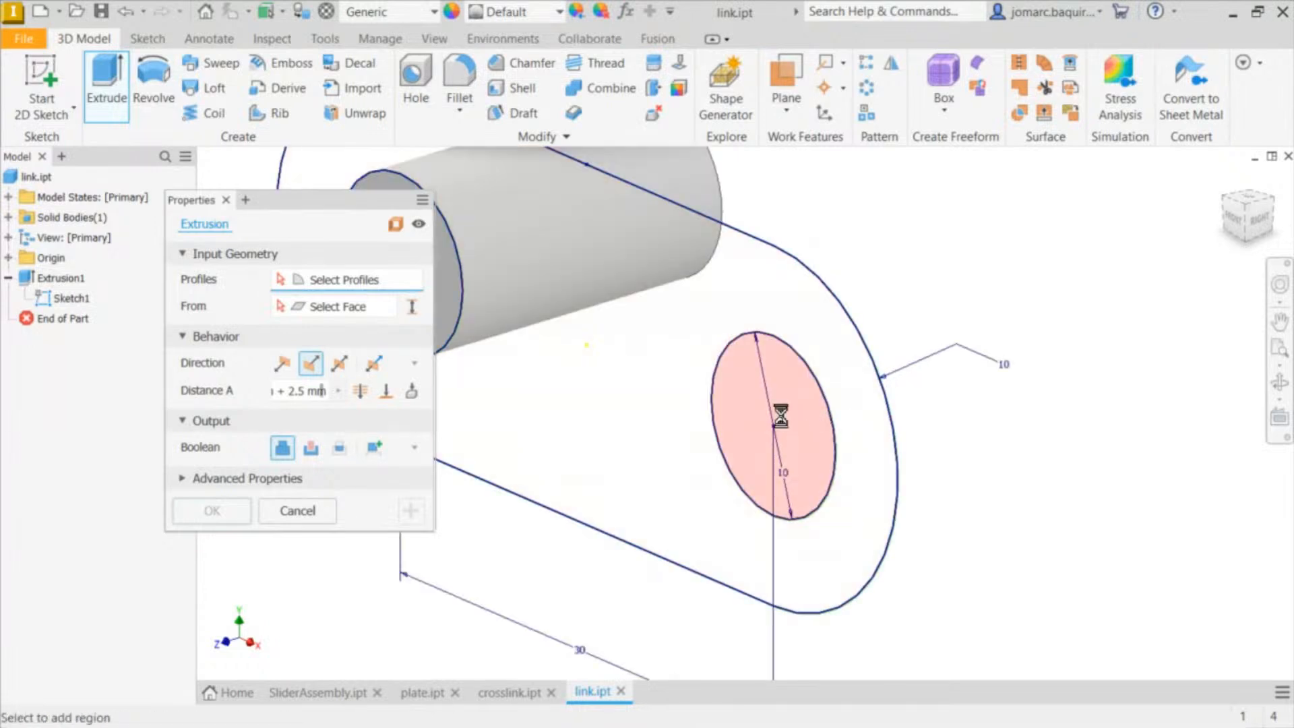
{"action": "scroll", "coordinate": [781, 416], "scroll_direction": "down", "scroll_amount": 5}
{"action": "left_click_drag", "start_coordinate": [915, 375], "coordinate": [561, 480]}
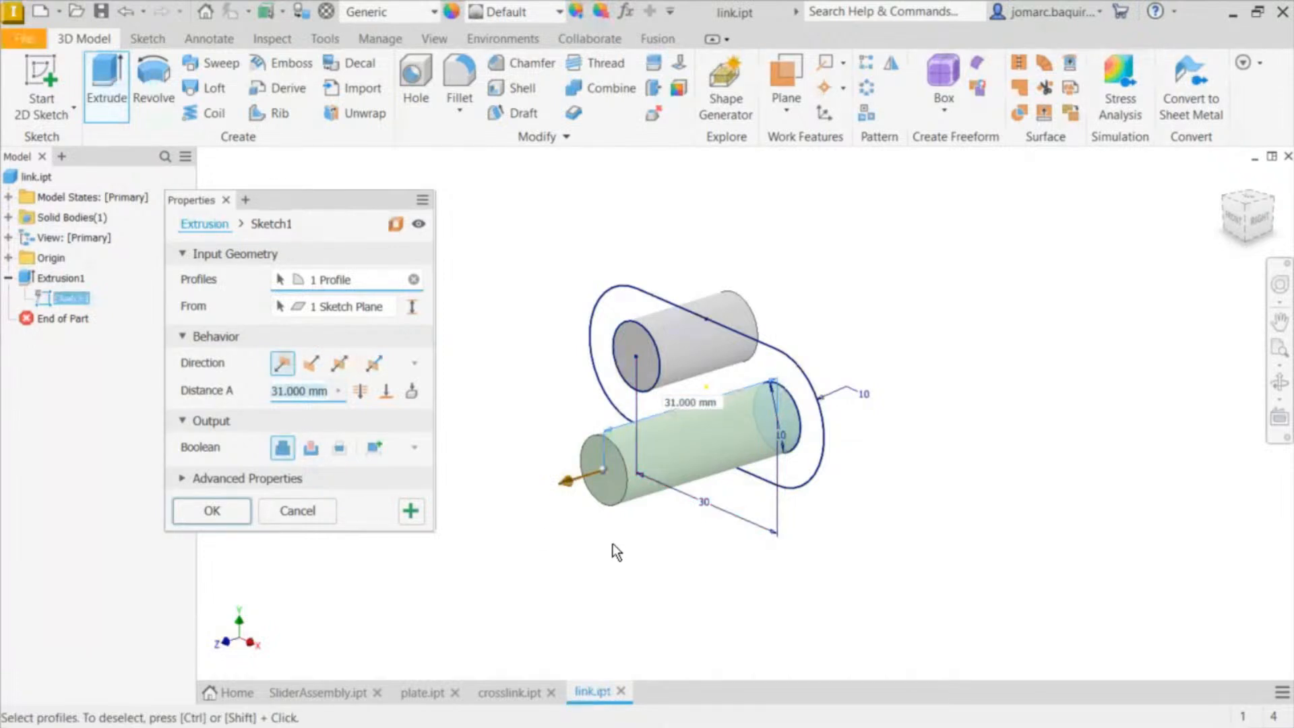
{"action": "type", "text": "12.5"}
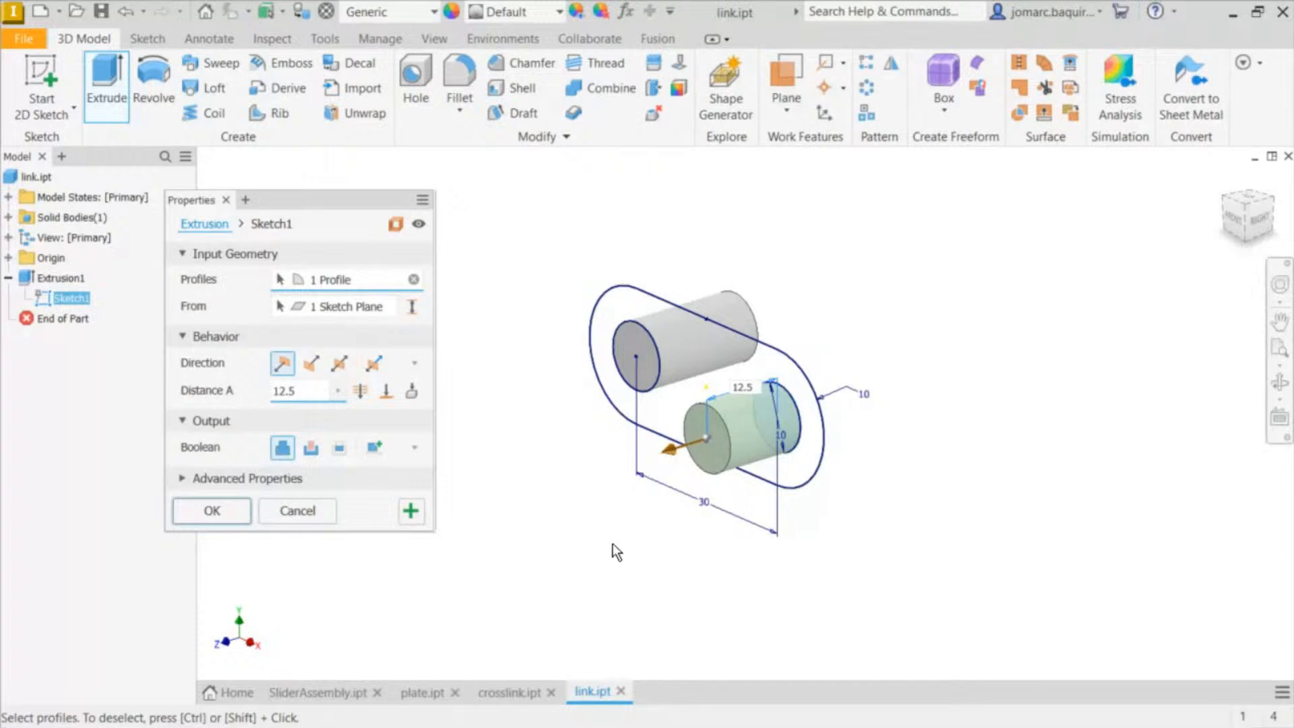
{"action": "key", "text": "Return"}
Step: Set up a symmetric 5 mm joined extrusion of the slot region together with the left circle's region
{"action": "middle_click_drag", "start_coordinate": [649, 402], "coordinate": [416, 321], "text": "shift"}
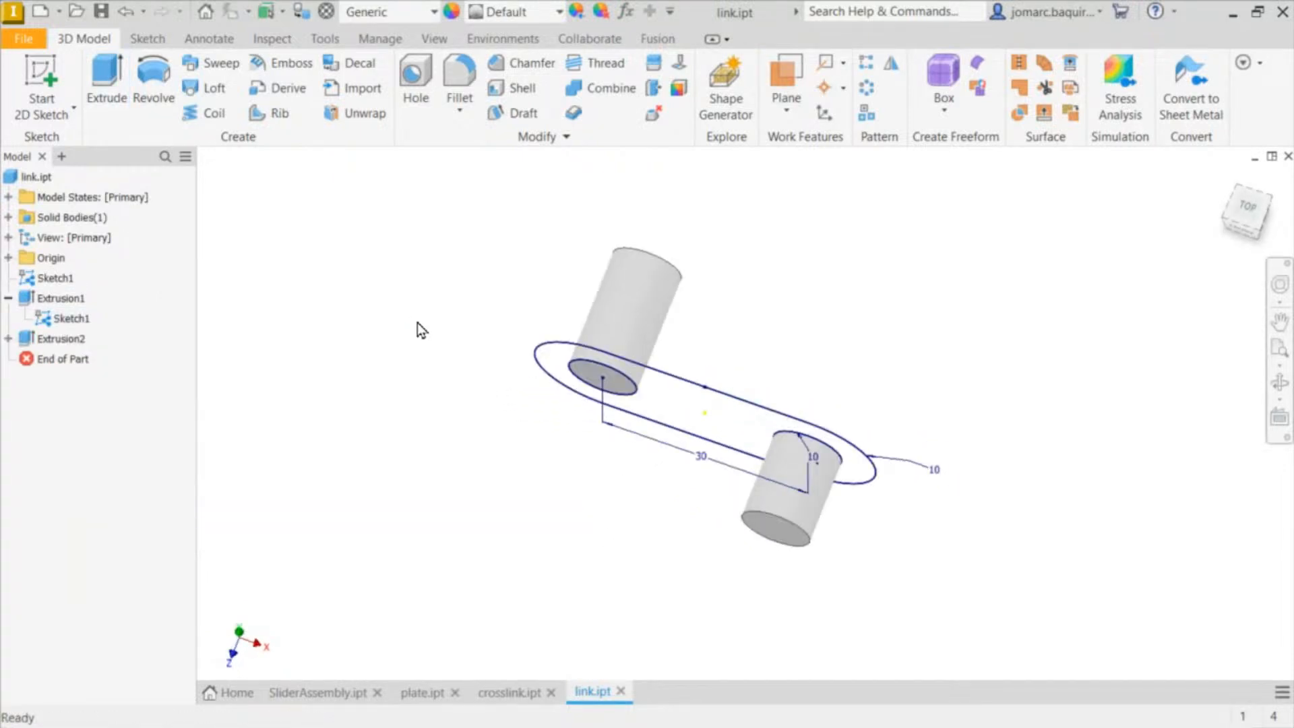
{"action": "key", "text": "e"}
{"action": "left_click", "coordinate": [707, 407]}
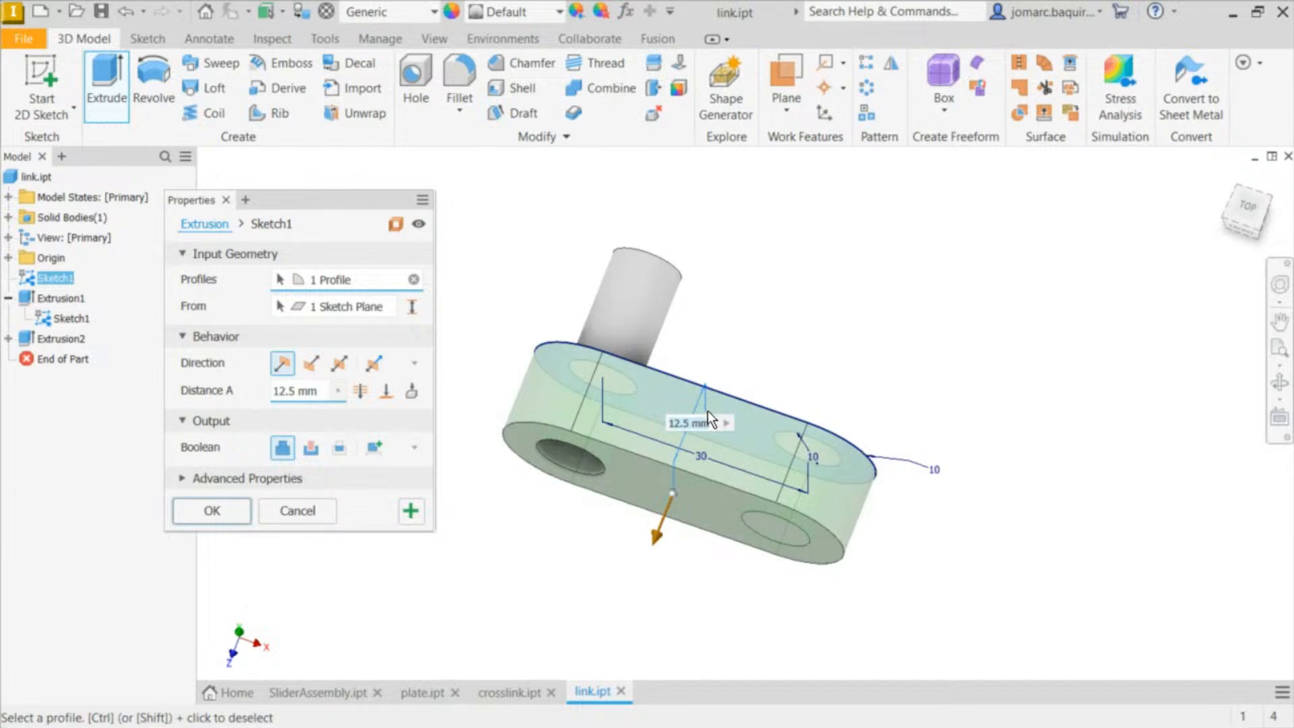
{"action": "left_click", "coordinate": [339, 365]}
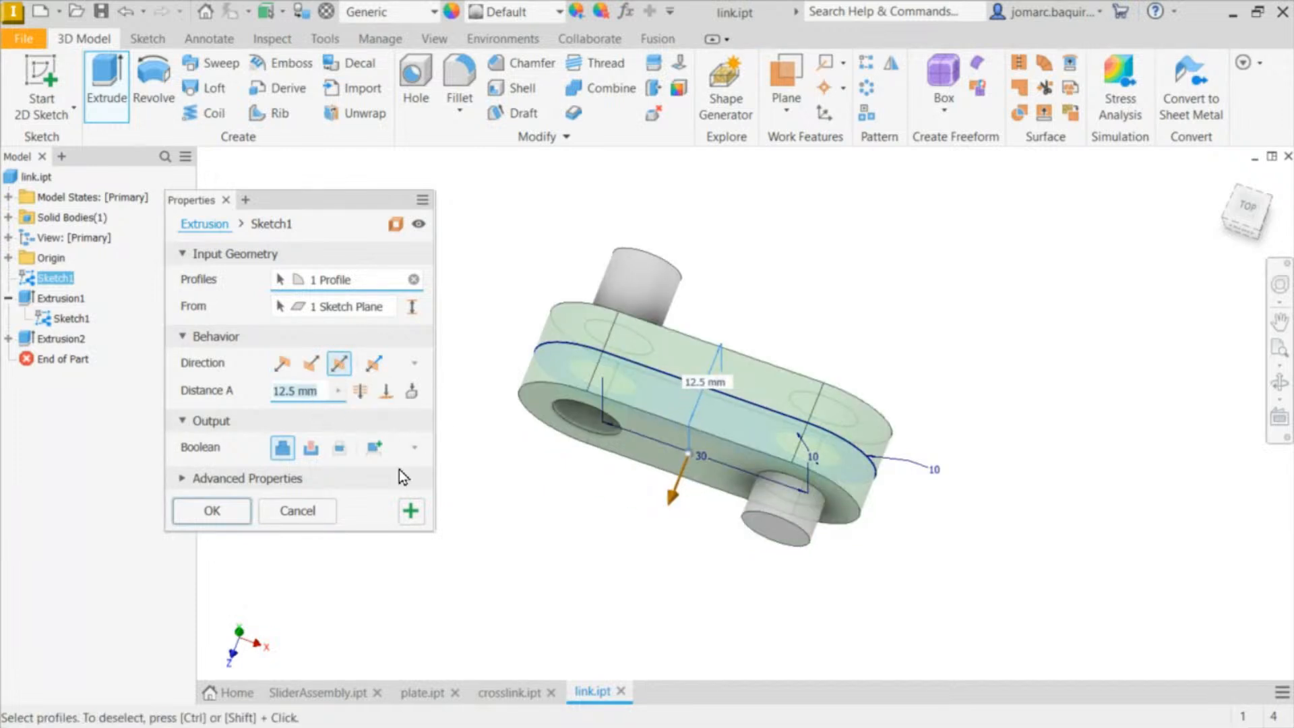
{"action": "type", "text": "5"}
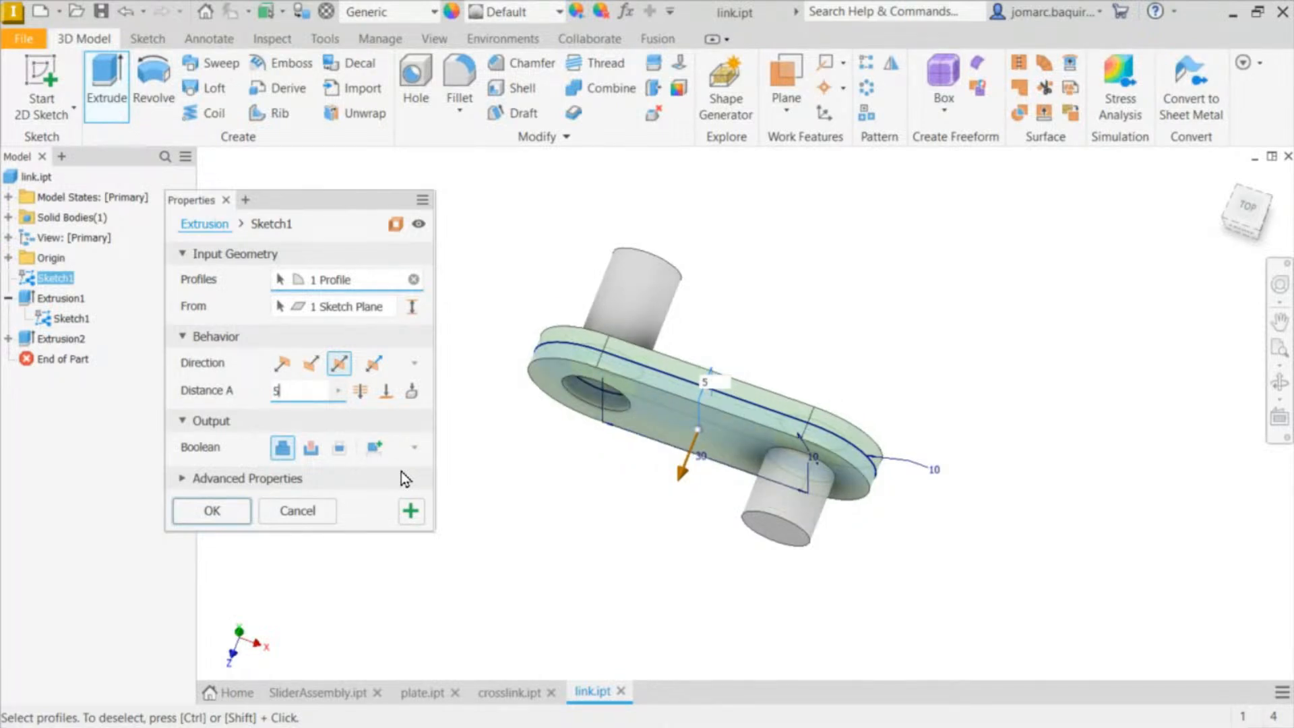
{"action": "middle_click_drag", "start_coordinate": [626, 348], "coordinate": [738, 341], "text": "shift"}
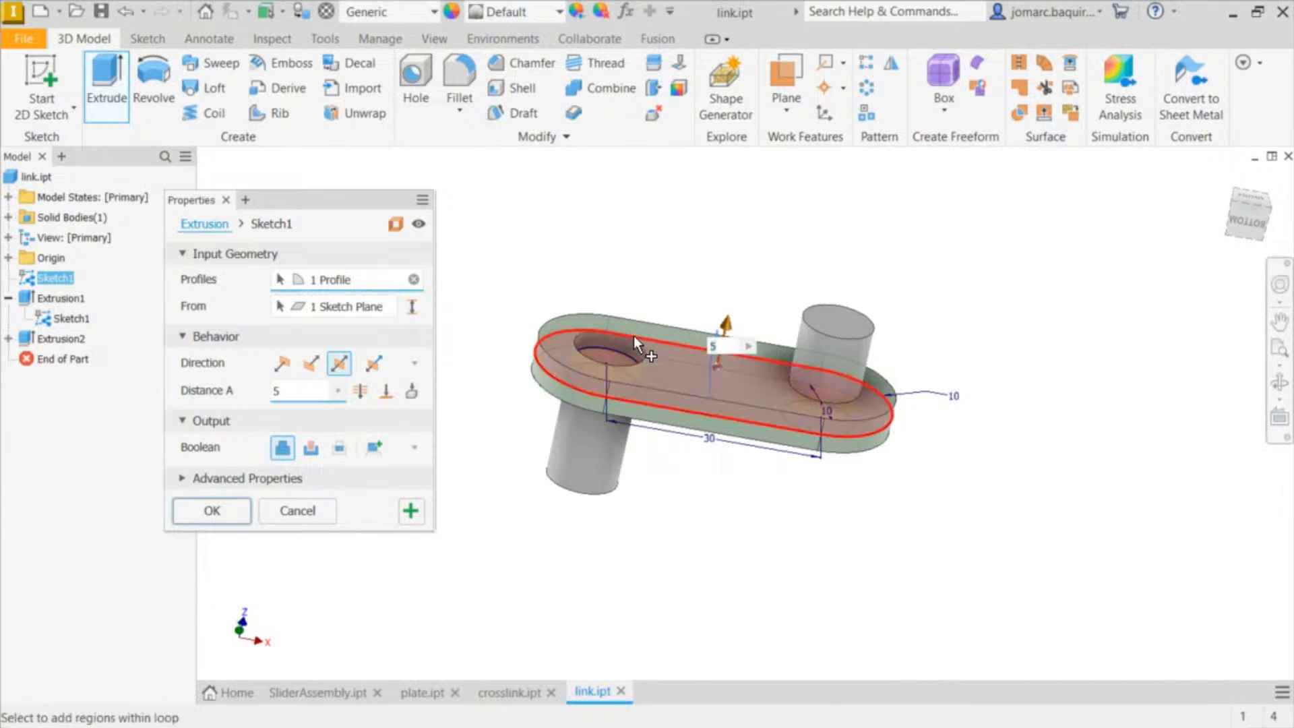
{"action": "middle_click_drag", "start_coordinate": [629, 350], "coordinate": [575, 384], "text": "shift"}
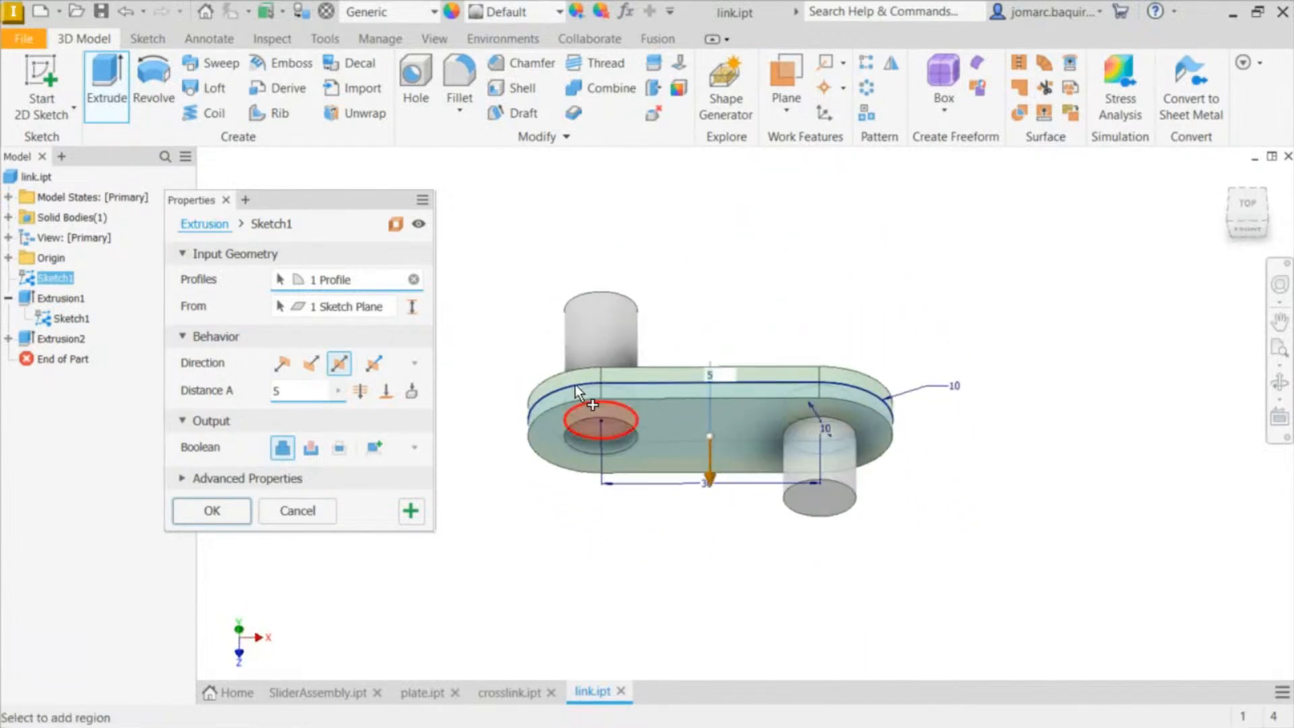
{"action": "left_click", "coordinate": [613, 427]}
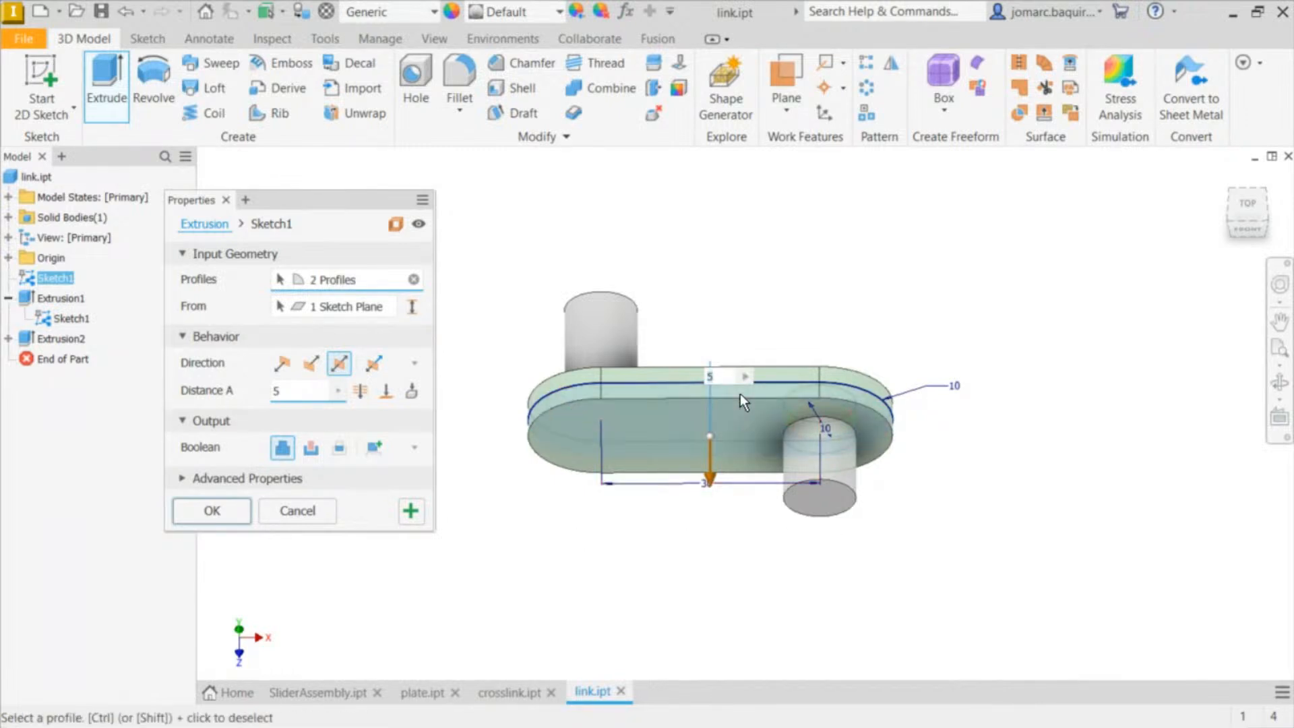
Step: Add the remaining pin circle region to the selected profiles and finish the symmetric 5 mm joined extrusion of the link body
{"action": "middle_click_drag", "start_coordinate": [741, 393], "coordinate": [638, 453], "text": "shift"}
{"action": "scroll", "coordinate": [755, 472], "scroll_direction": "up", "scroll_amount": 5}
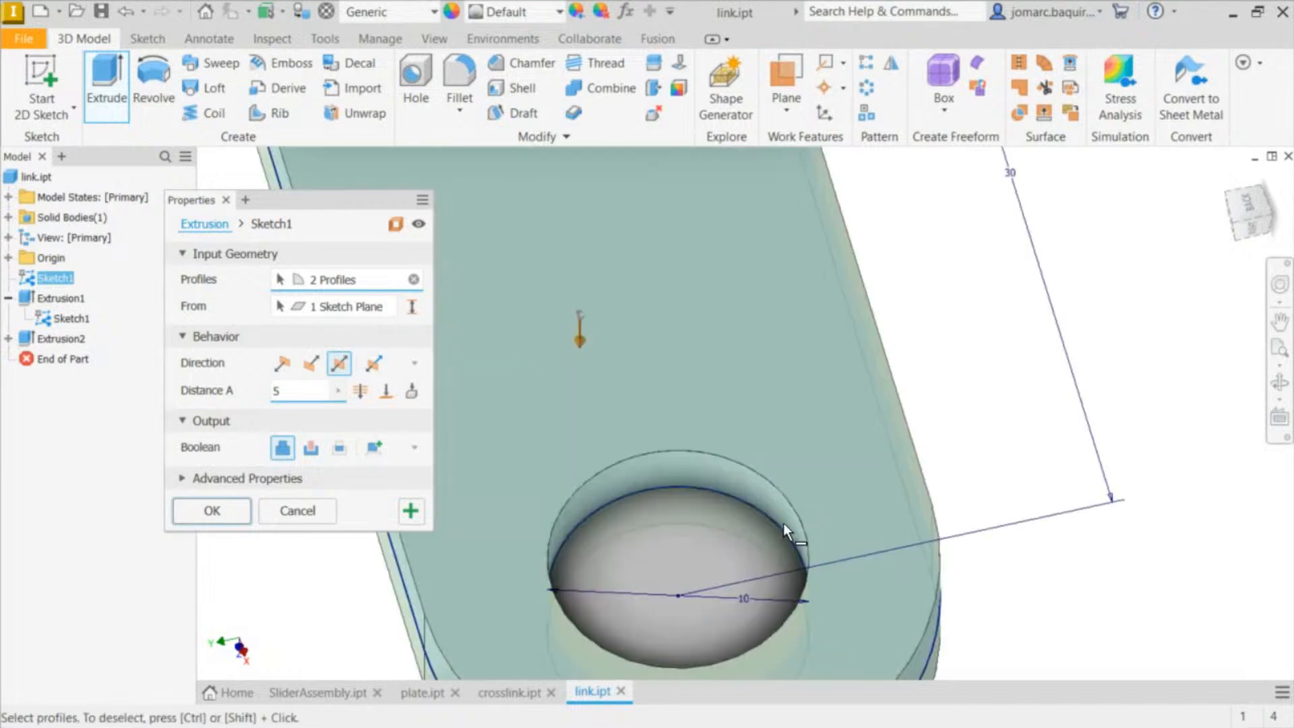
{"action": "left_click", "coordinate": [694, 527]}
{"action": "scroll", "coordinate": [690, 415], "scroll_direction": "down", "scroll_amount": 5}
{"action": "middle_click_drag", "start_coordinate": [823, 413], "coordinate": [937, 310], "text": "shift"}
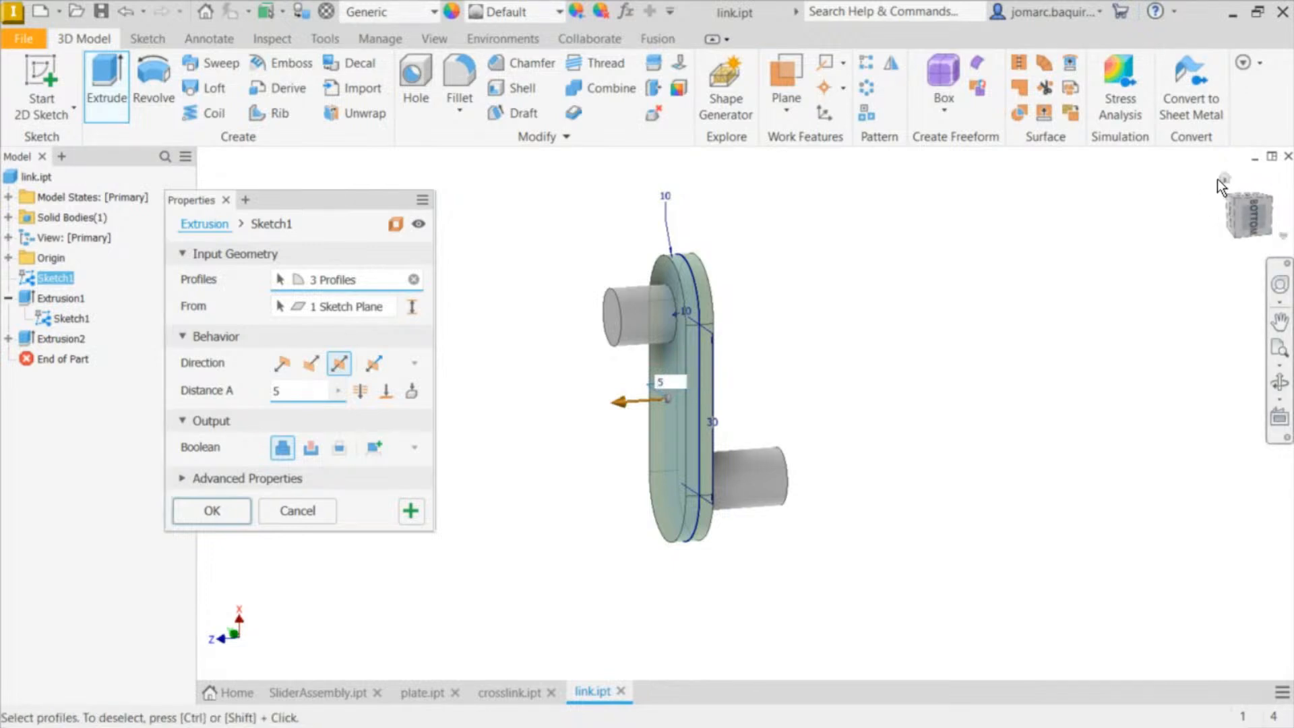
{"action": "left_click", "coordinate": [1225, 178]}
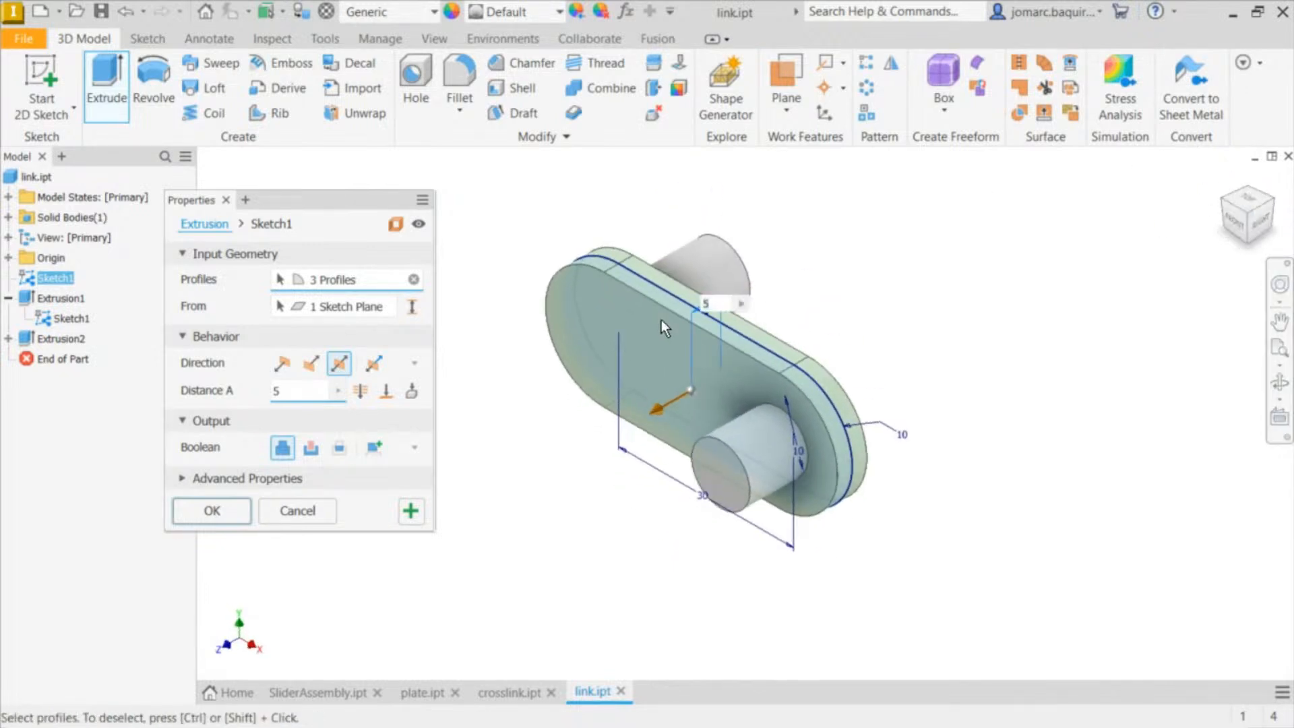
{"action": "left_click", "coordinate": [208, 513]}
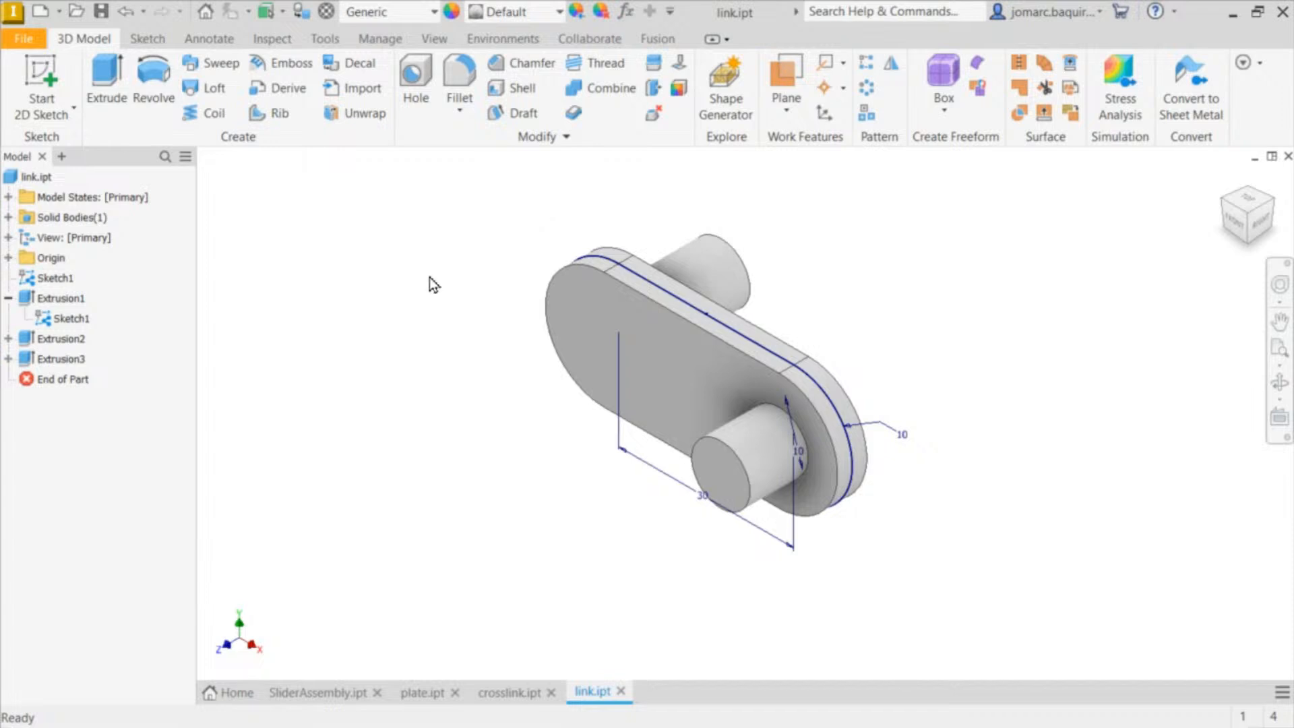
Step: Hide the shared Sketch1 in the link part
{"action": "right_click", "coordinate": [47, 281]}
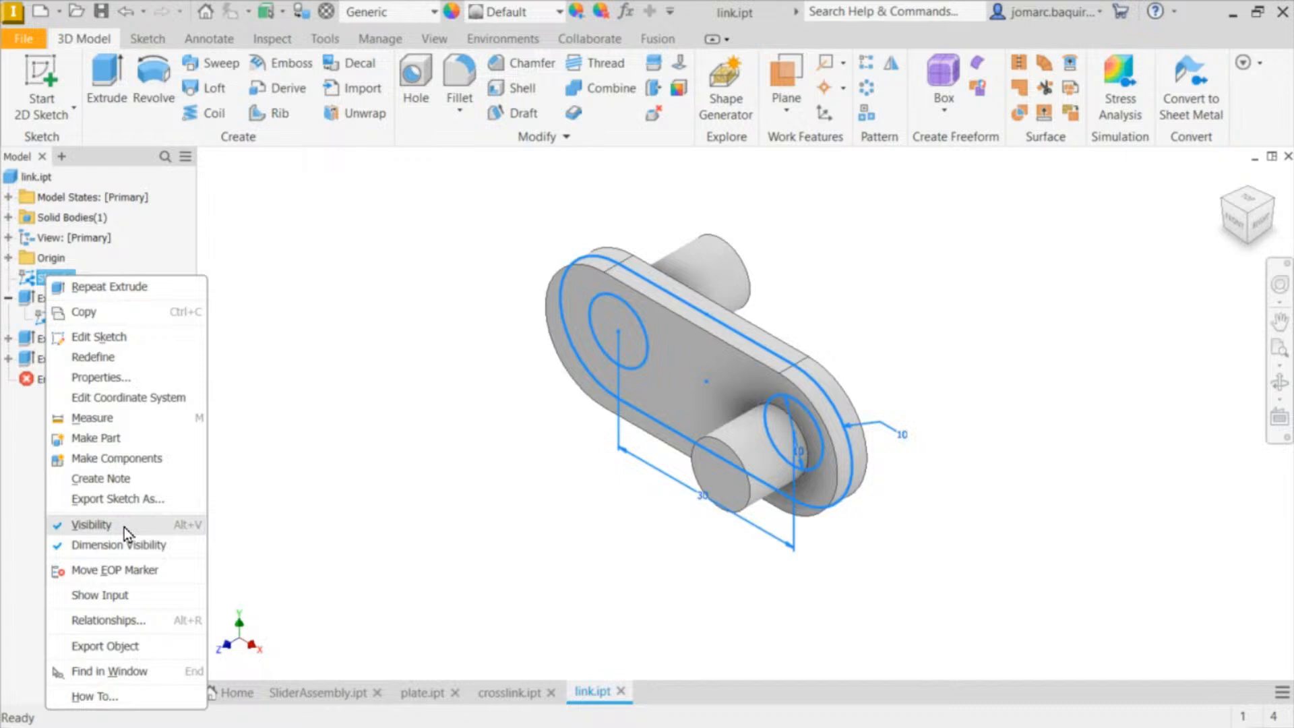
{"action": "left_click", "coordinate": [91, 524]}
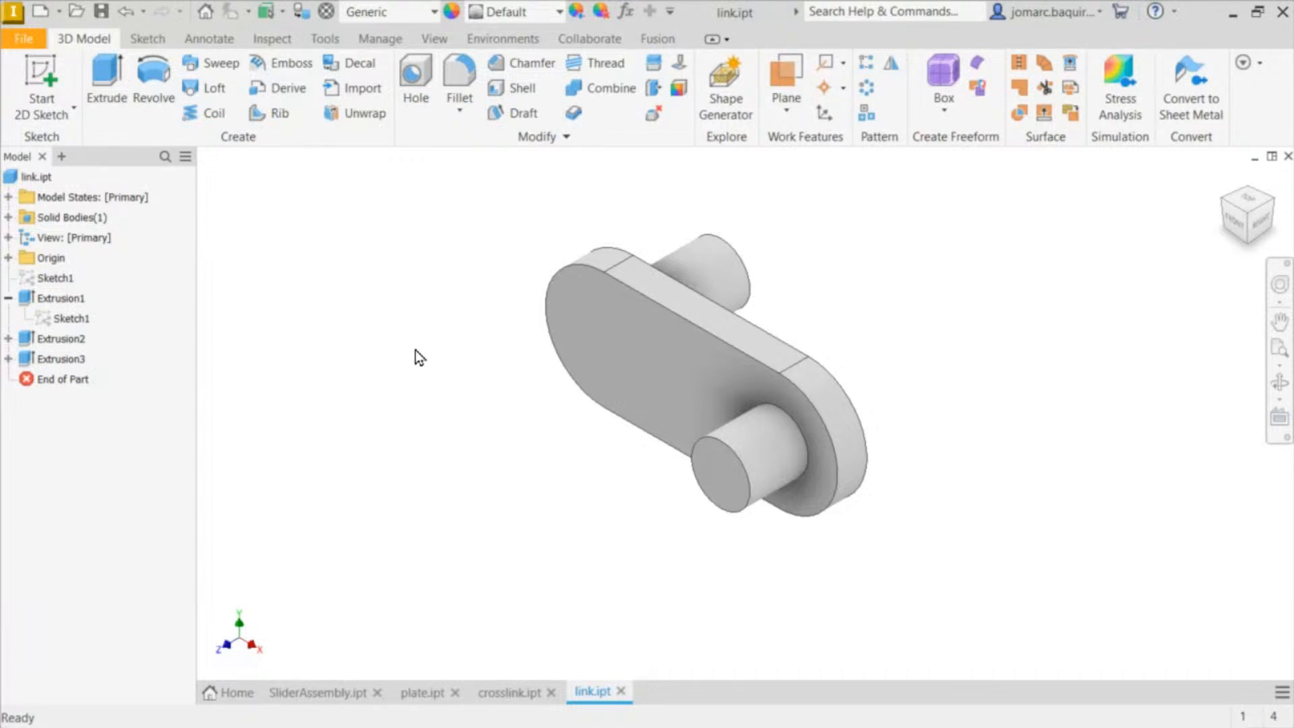
{"action": "scroll", "coordinate": [348, 310], "scroll_direction": "down", "scroll_amount": 3}
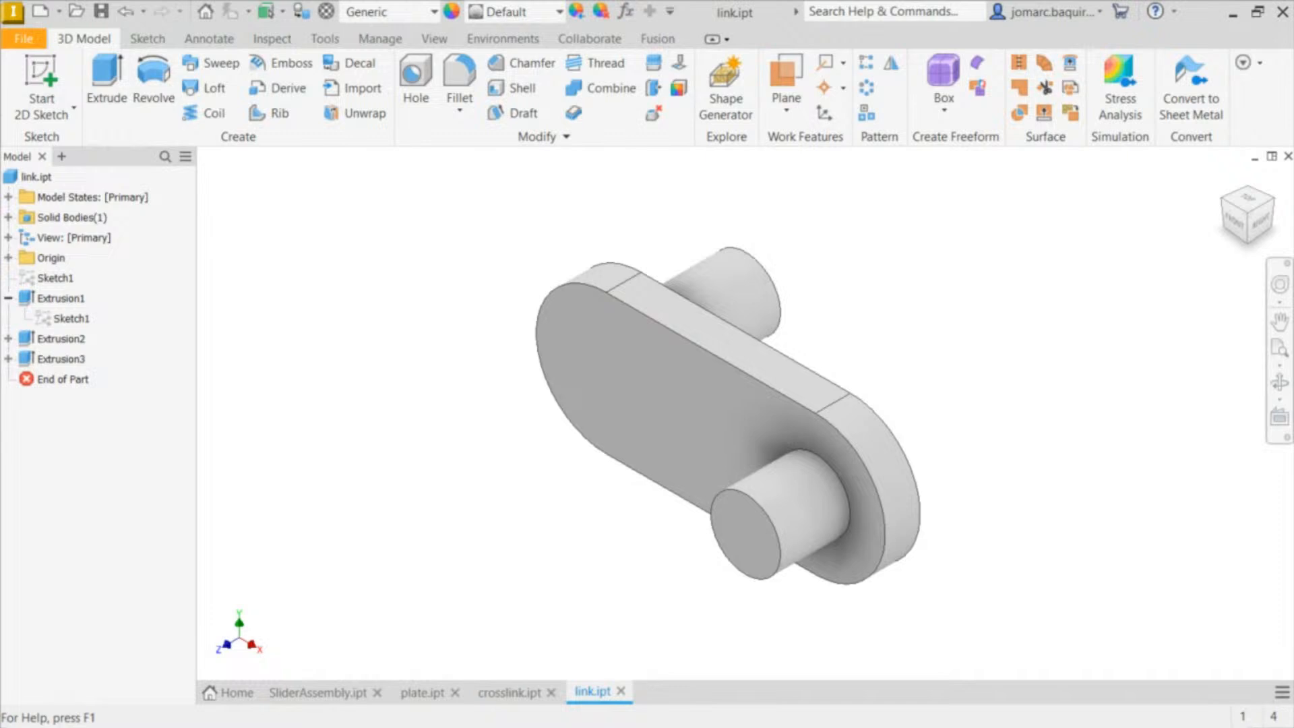
Step: Switch to File Explorer and review the crosslink, plate and link part files in the TrainingProper folder
{"action": "left_click_drag", "start_coordinate": [1173, 0], "coordinate": [713, 151]}
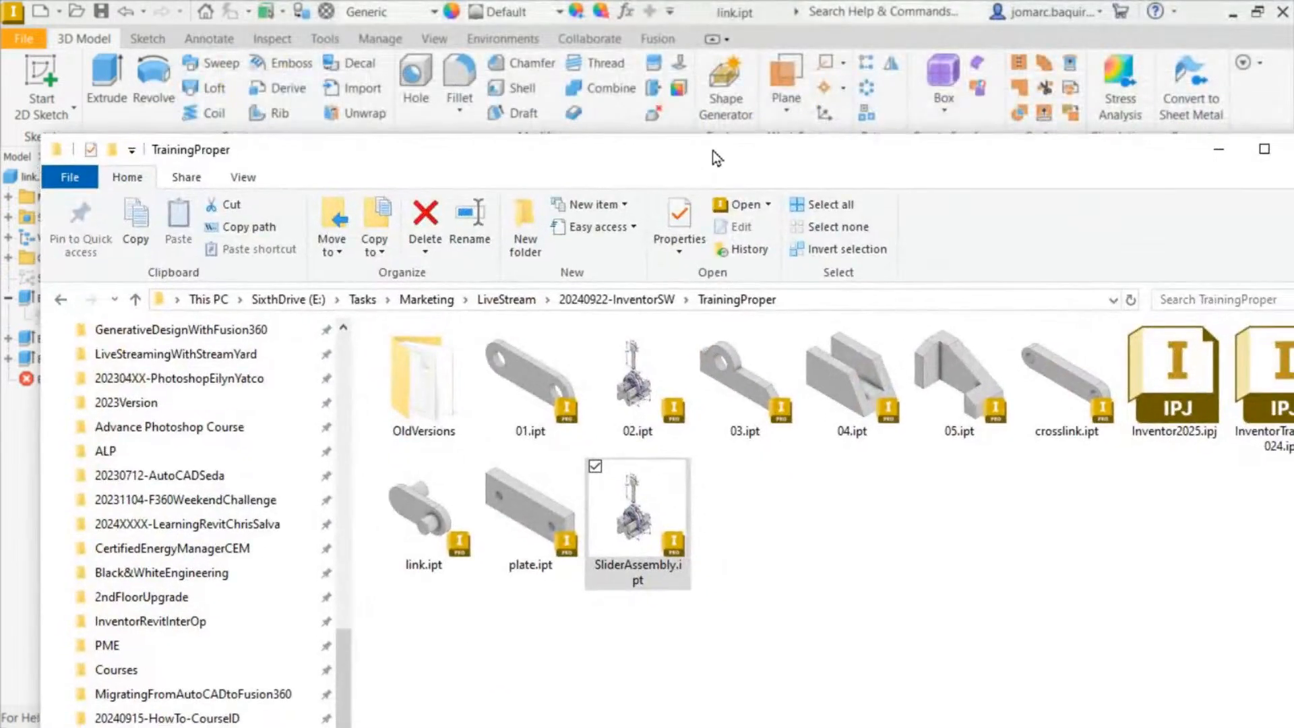
{"action": "double_click", "coordinate": [739, 147]}
{"action": "left_click", "coordinate": [775, 567]}
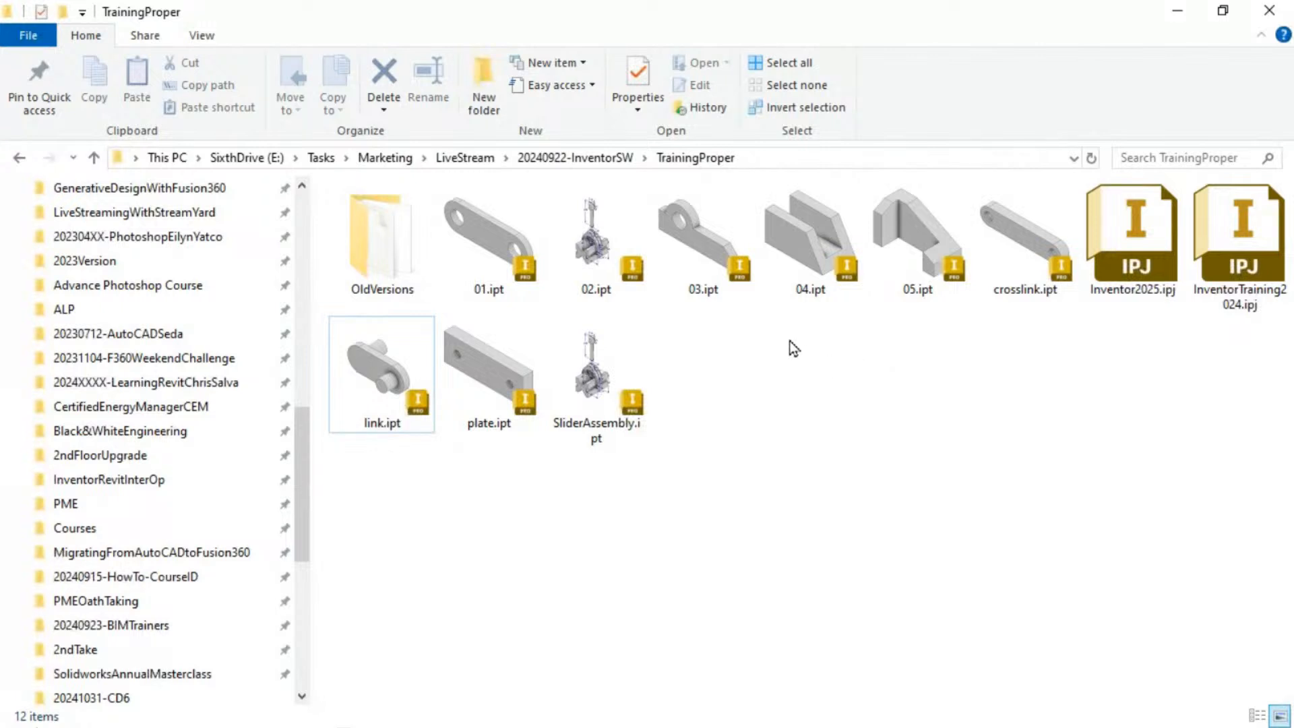
{"action": "left_click", "coordinate": [1016, 263]}
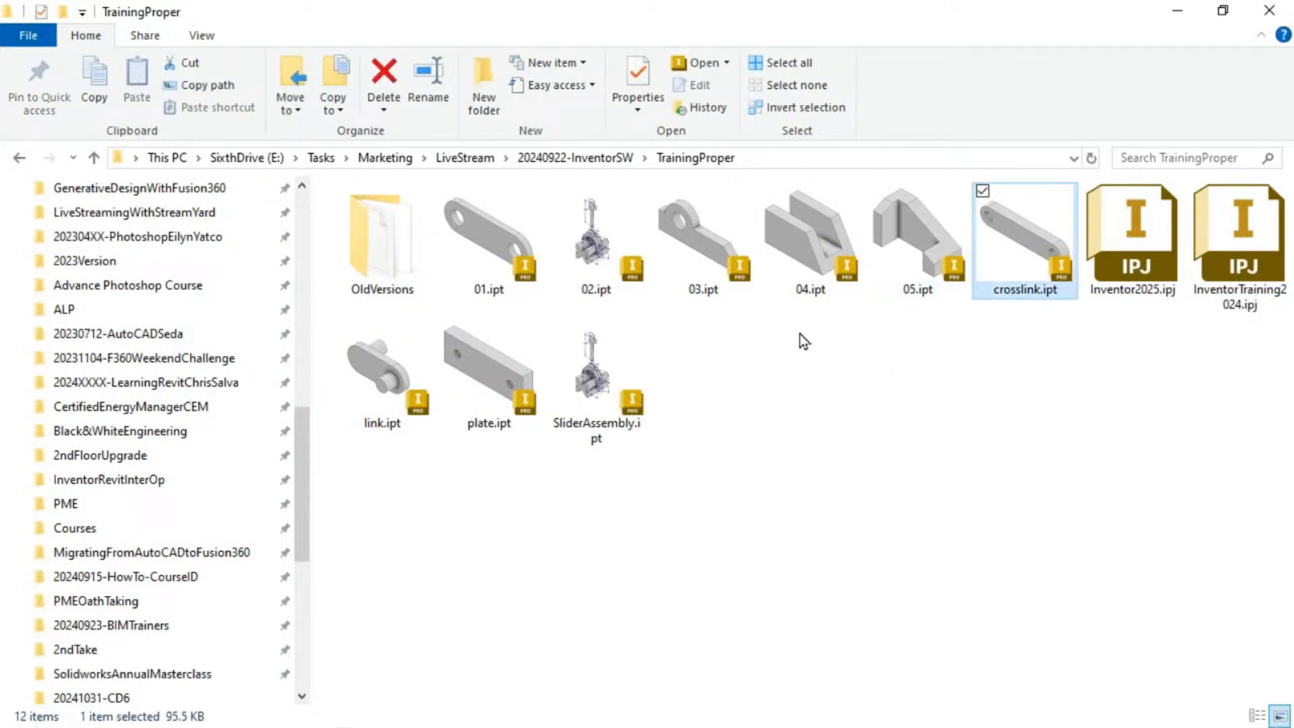
{"action": "left_click", "coordinate": [484, 393]}
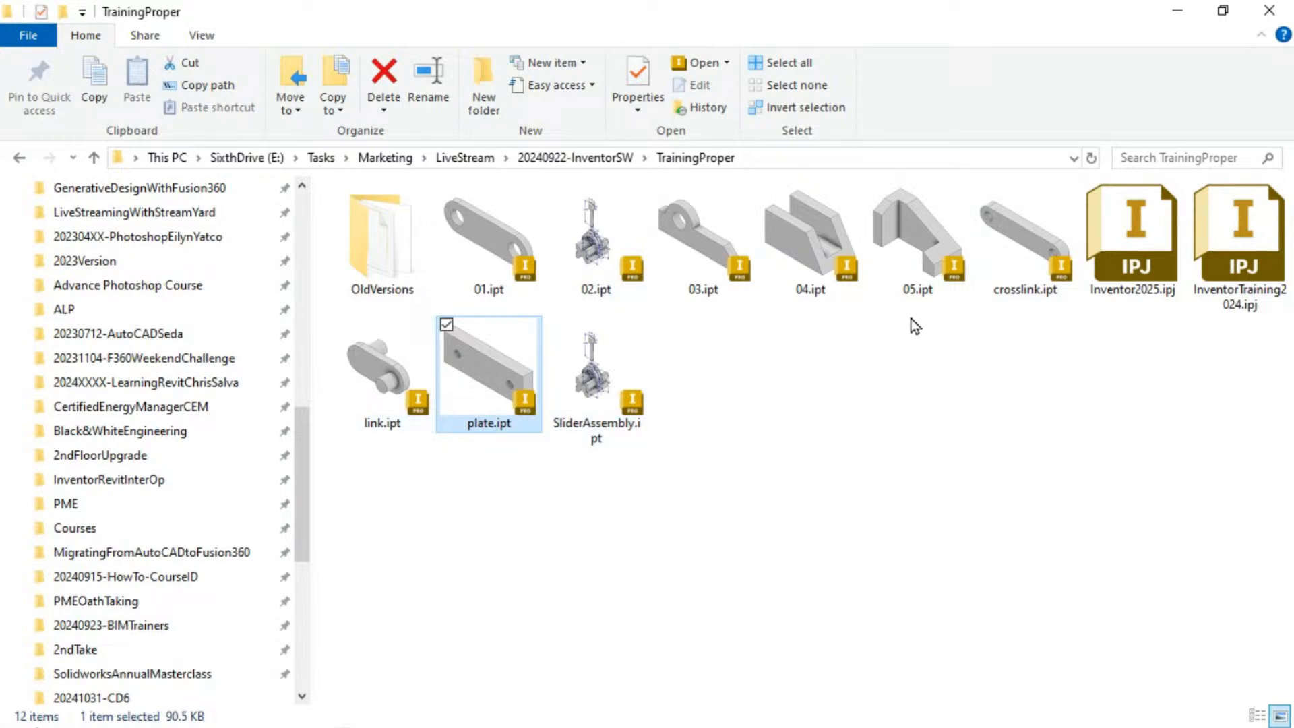
{"action": "left_click", "coordinate": [370, 394]}
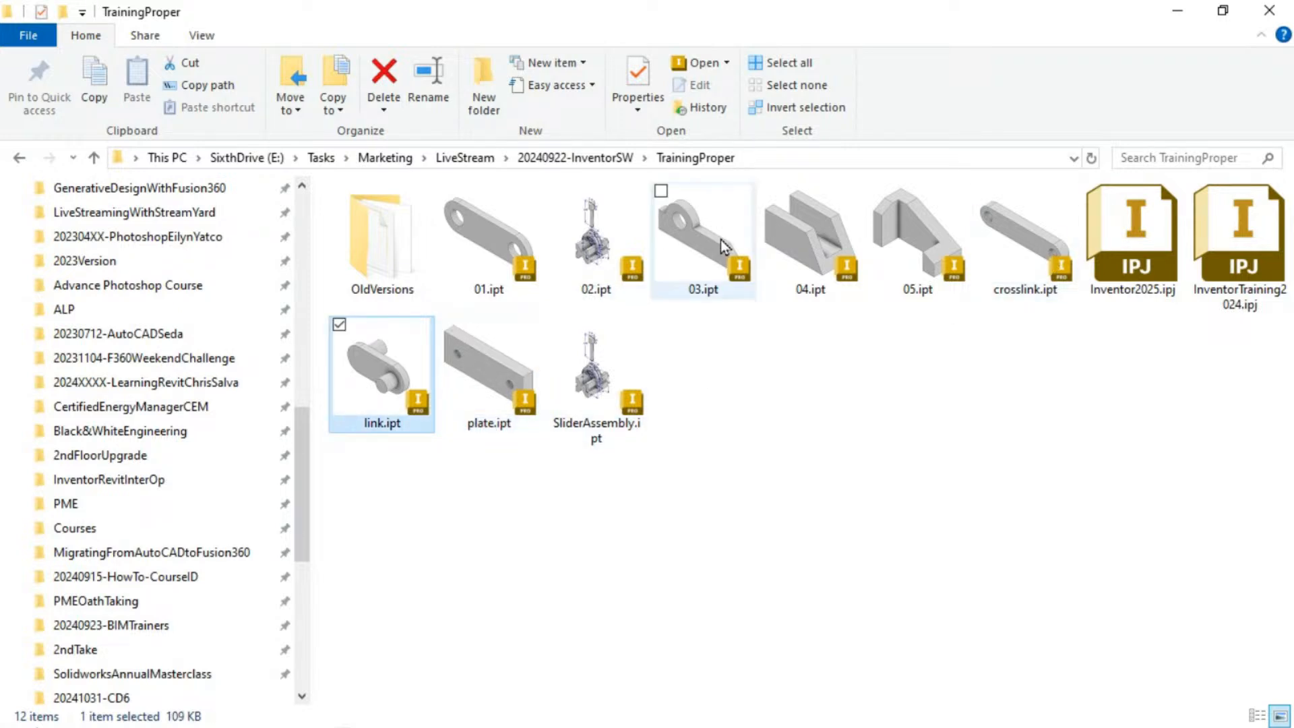
{"action": "left_click", "coordinate": [717, 601]}
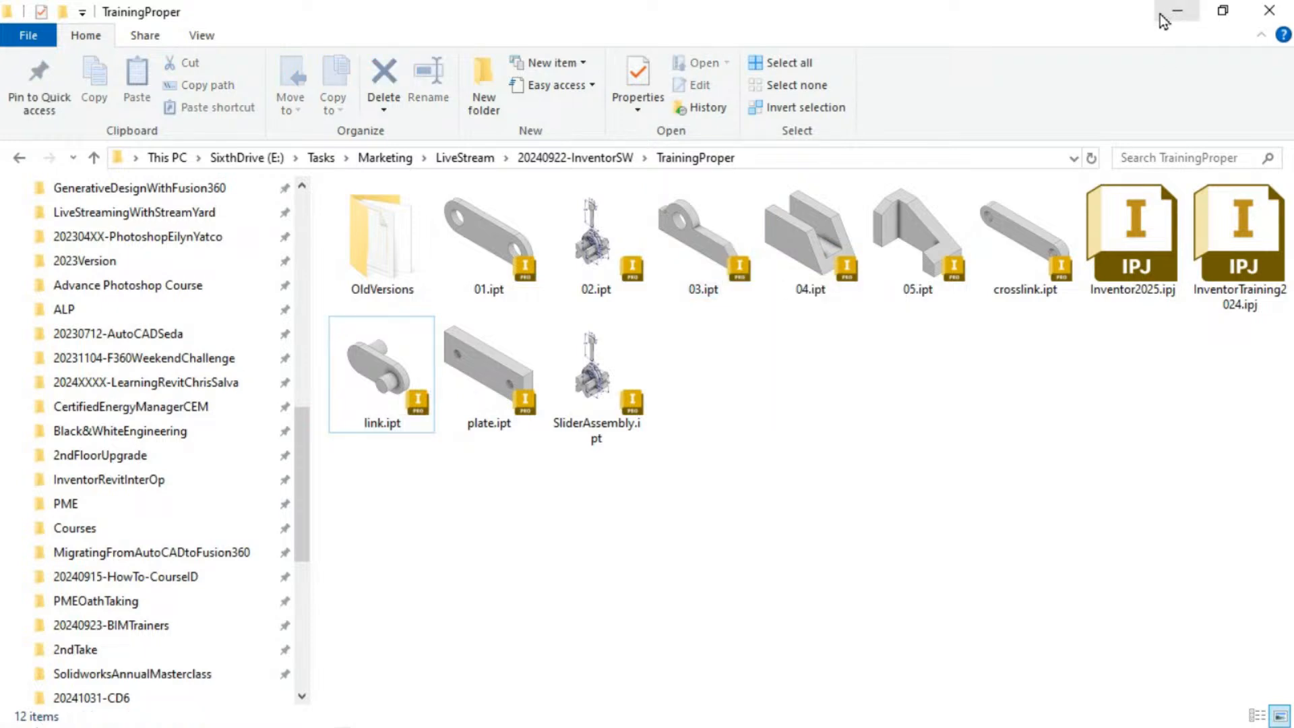
{"action": "left_click_drag", "start_coordinate": [967, 8], "coordinate": [1046, 0]}
{"action": "left_click", "coordinate": [413, 288]}
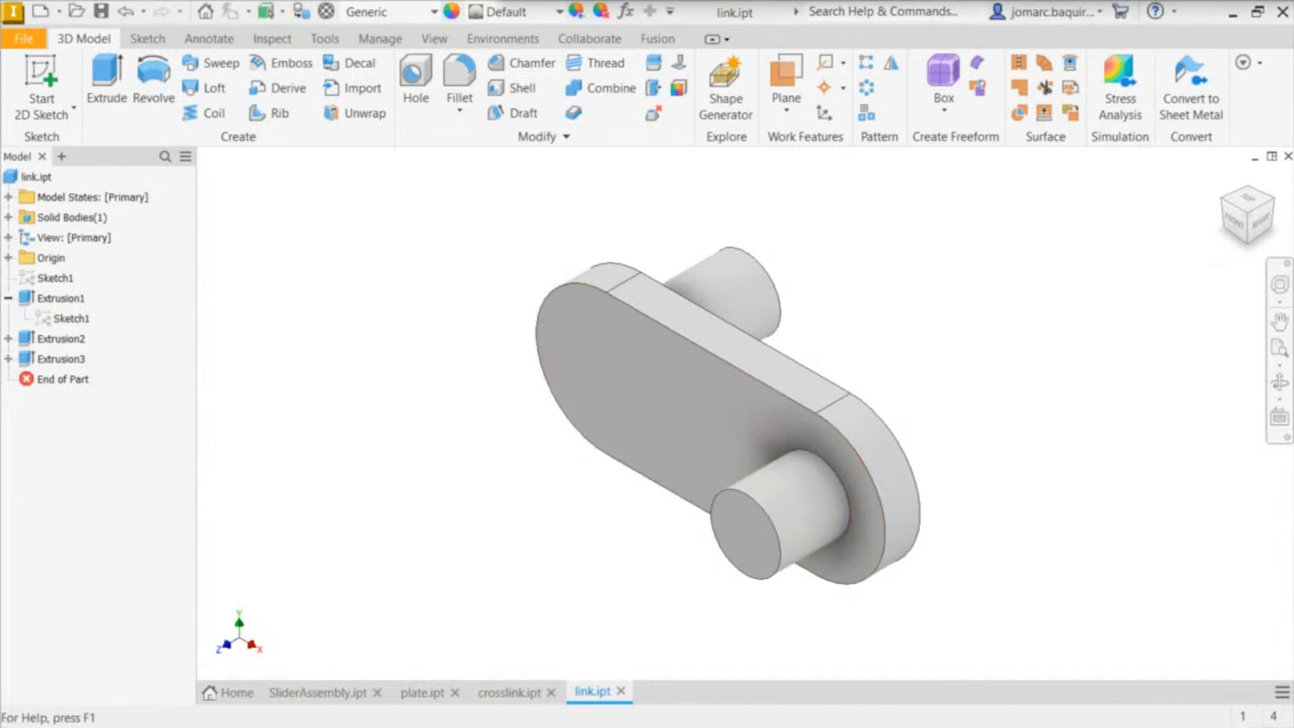
{"action": "left_click_drag", "start_coordinate": [1078, 0], "coordinate": [506, 1]}
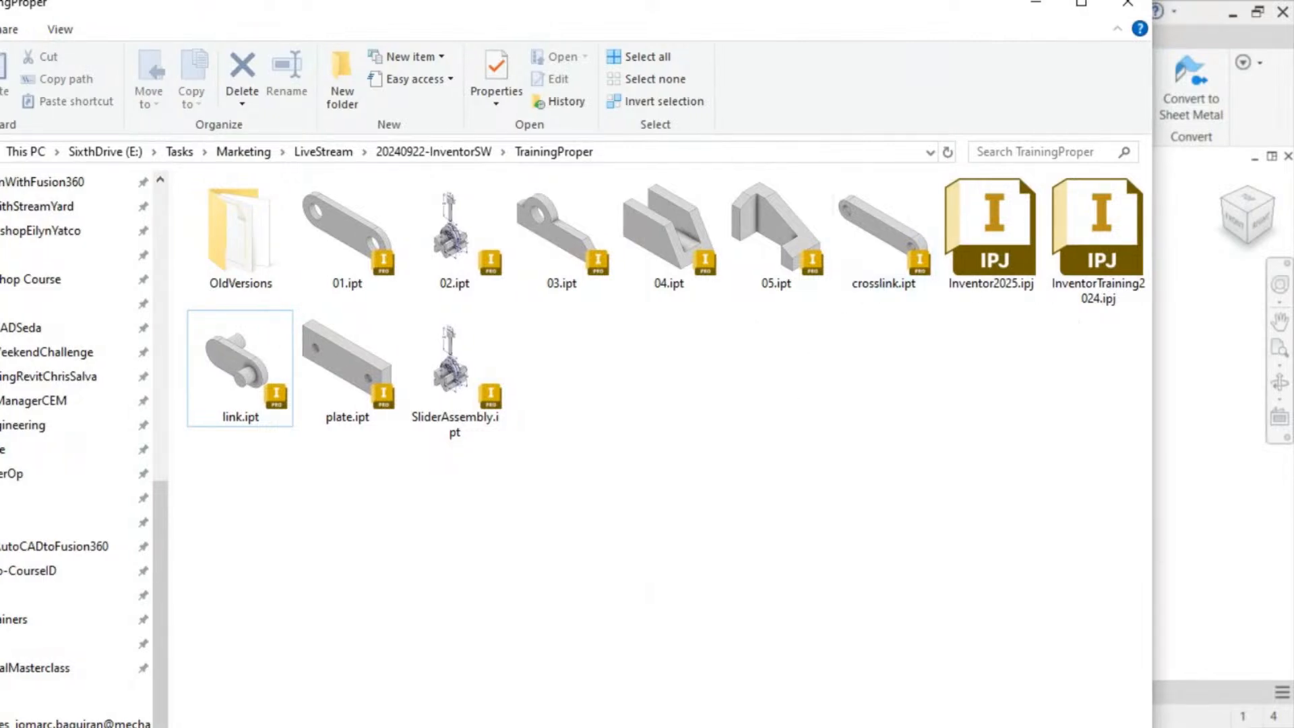
{"action": "left_click_drag", "start_coordinate": [514, 14], "coordinate": [1011, 0]}
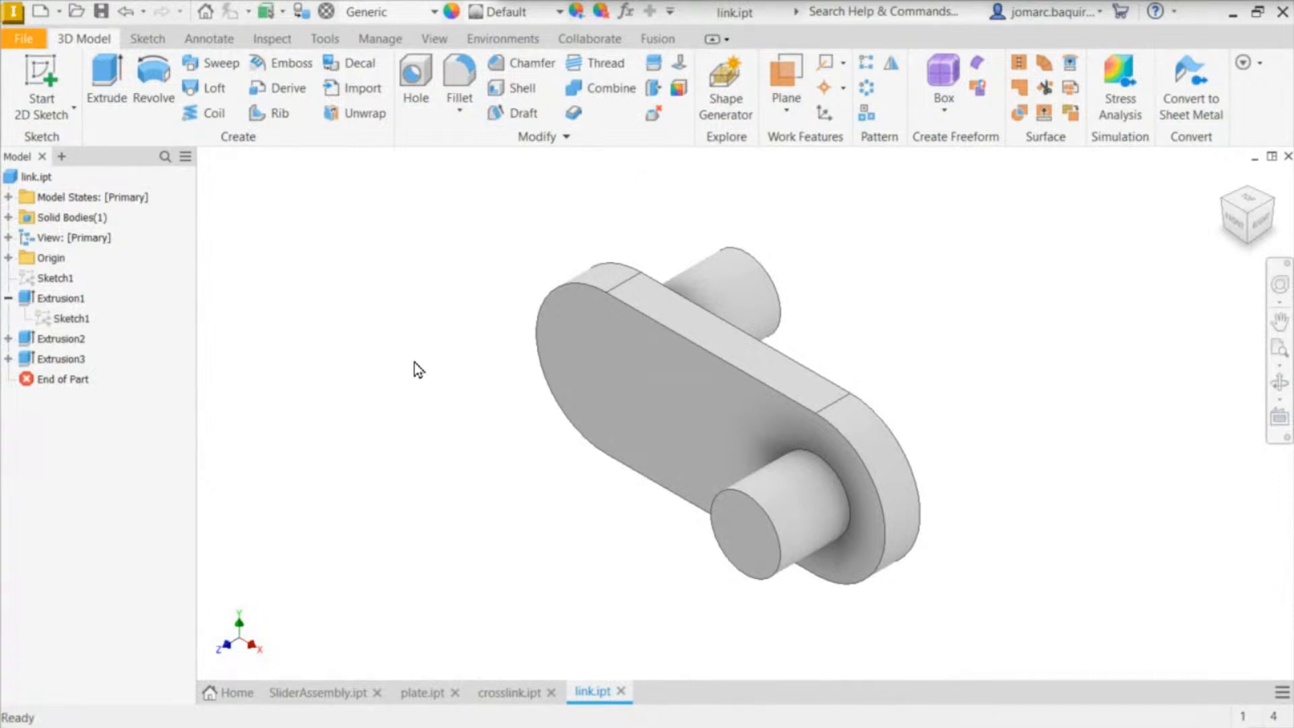
Step: Create a new metric assembly file from the Standard (mm).iam template
{"action": "key", "text": "ctrl+n"}
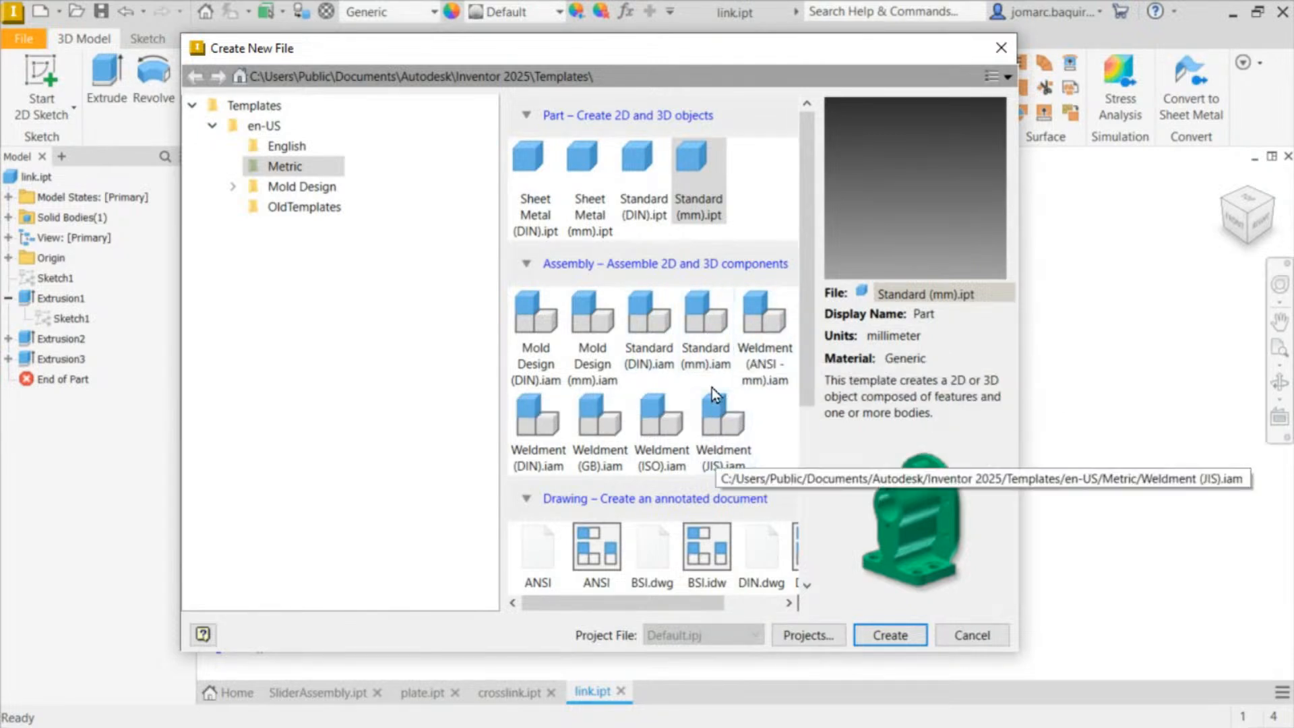
{"action": "double_click", "coordinate": [706, 330]}
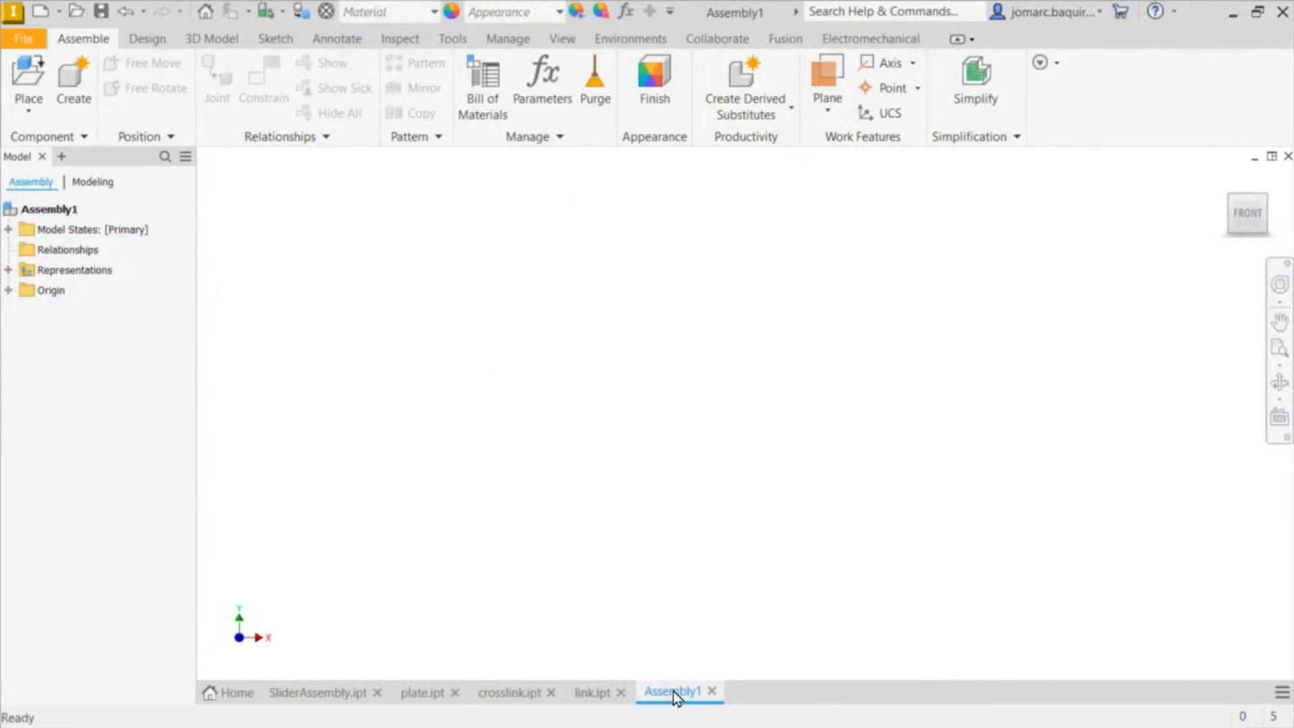
{"action": "mouse_move", "coordinate": [674, 697]}
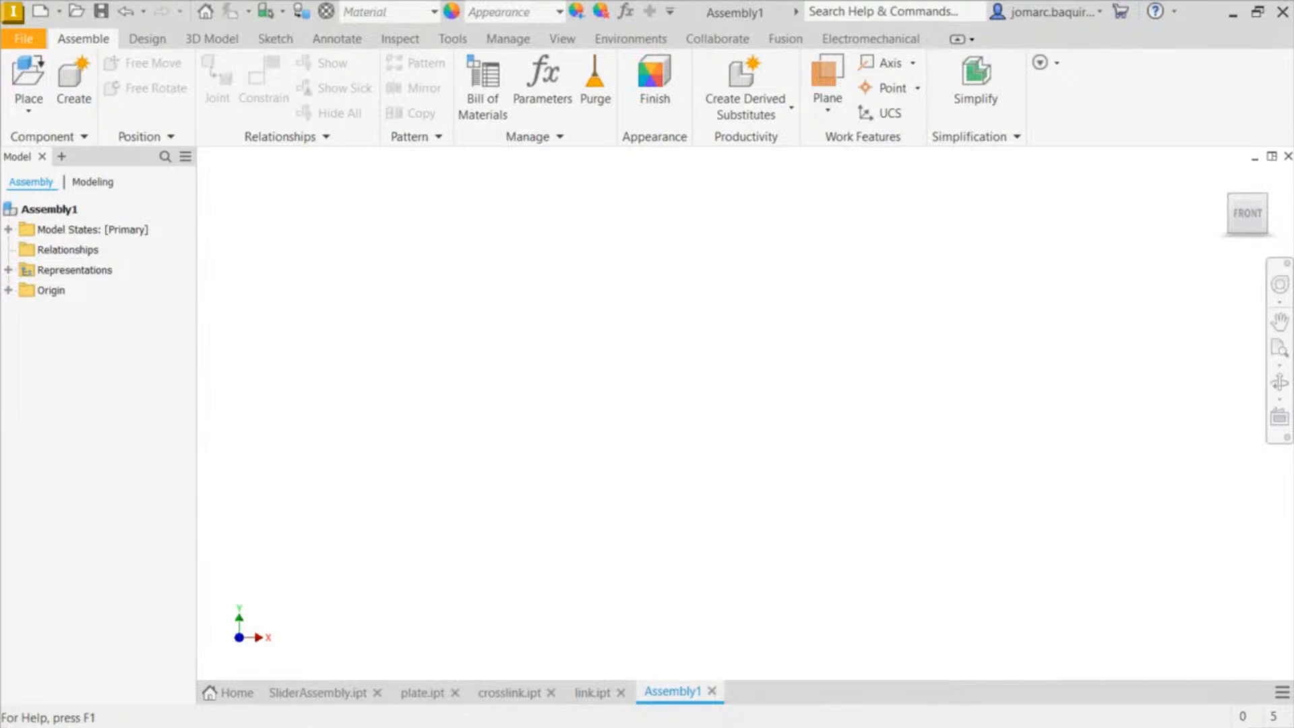
Step: Bring the TrainingProper folder window over the empty assembly, resizing it so plate.ipt is reachable and some canvas stays uncovered
{"action": "left_click_drag", "start_coordinate": [1179, 0], "coordinate": [691, 216]}
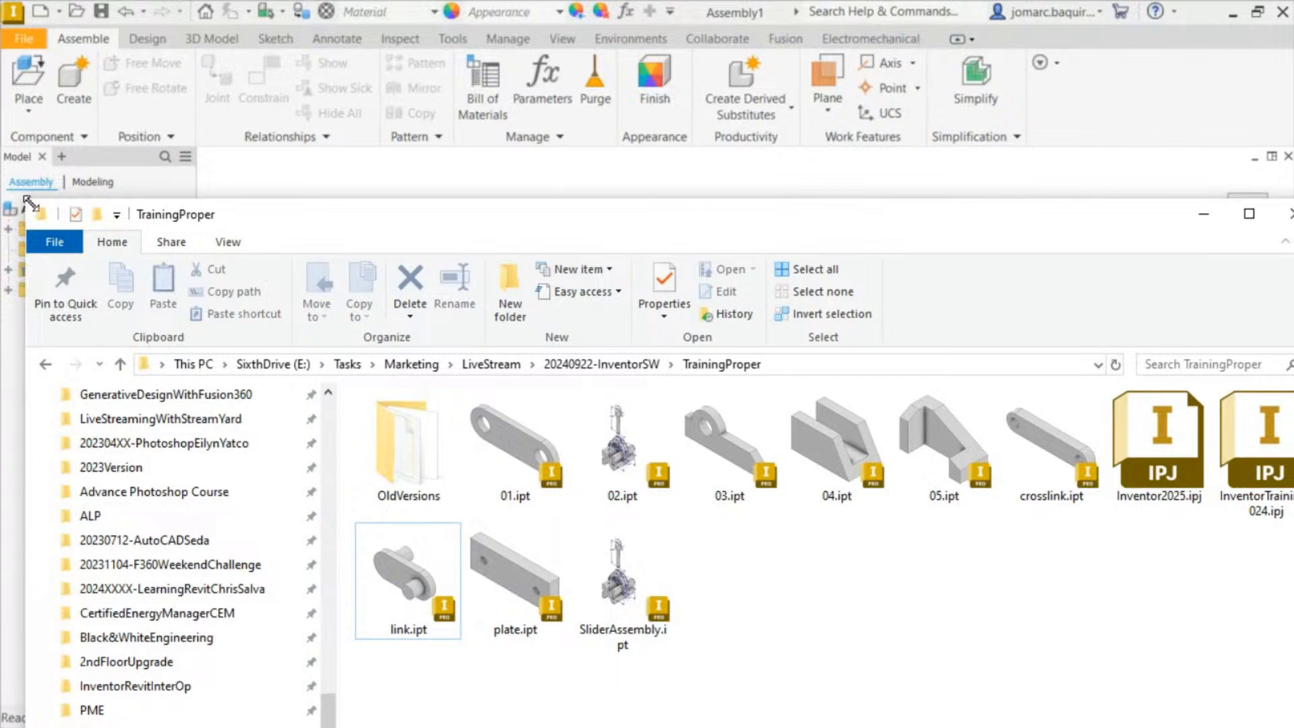
{"action": "left_click_drag", "start_coordinate": [31, 202], "coordinate": [670, 367]}
{"action": "left_click_drag", "start_coordinate": [1007, 363], "coordinate": [412, 191]}
{"action": "scroll", "coordinate": [550, 472], "scroll_direction": "down", "scroll_amount": 3}
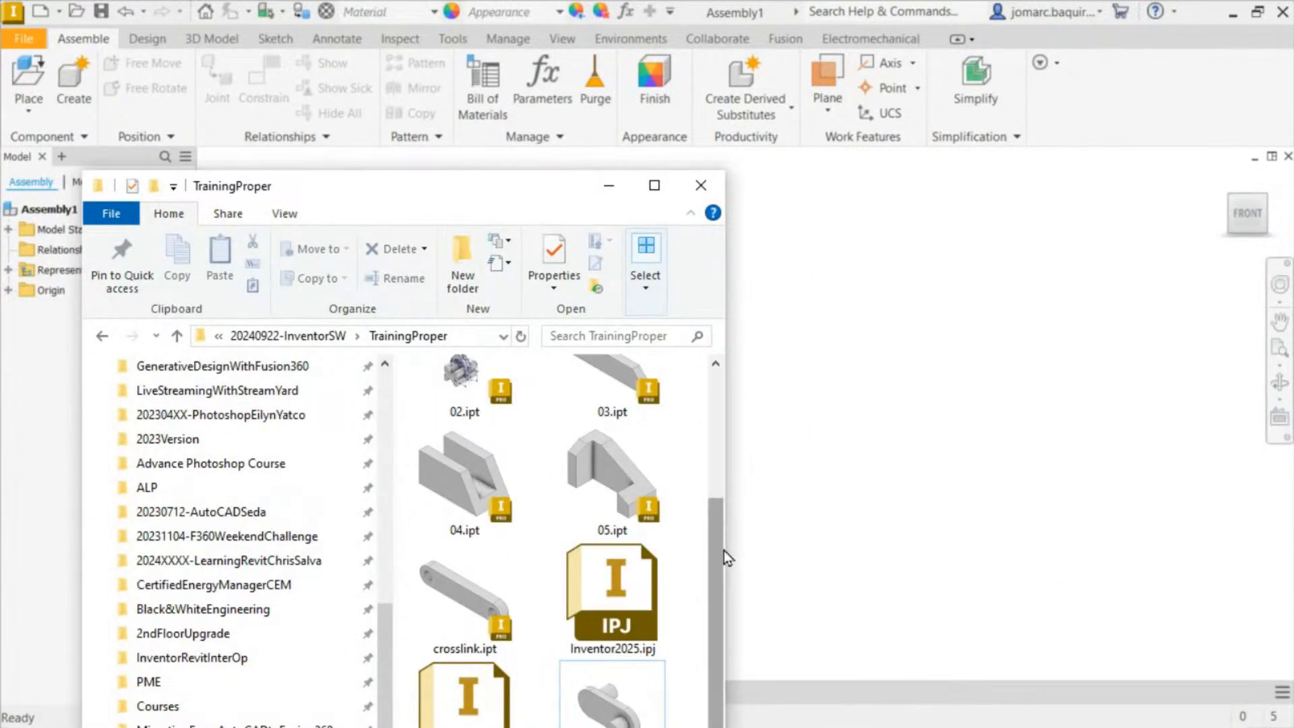
{"action": "left_click_drag", "start_coordinate": [722, 550], "coordinate": [659, 682]}
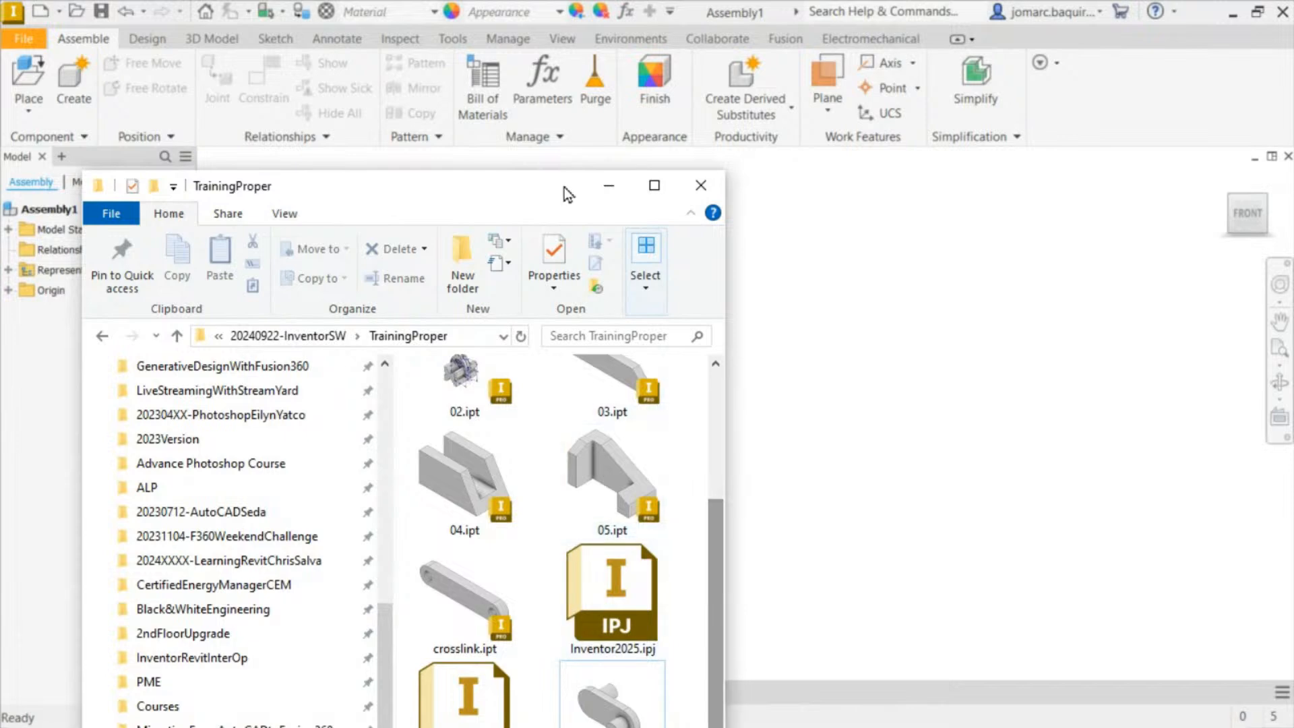
{"action": "left_click_drag", "start_coordinate": [728, 176], "coordinate": [858, 422]}
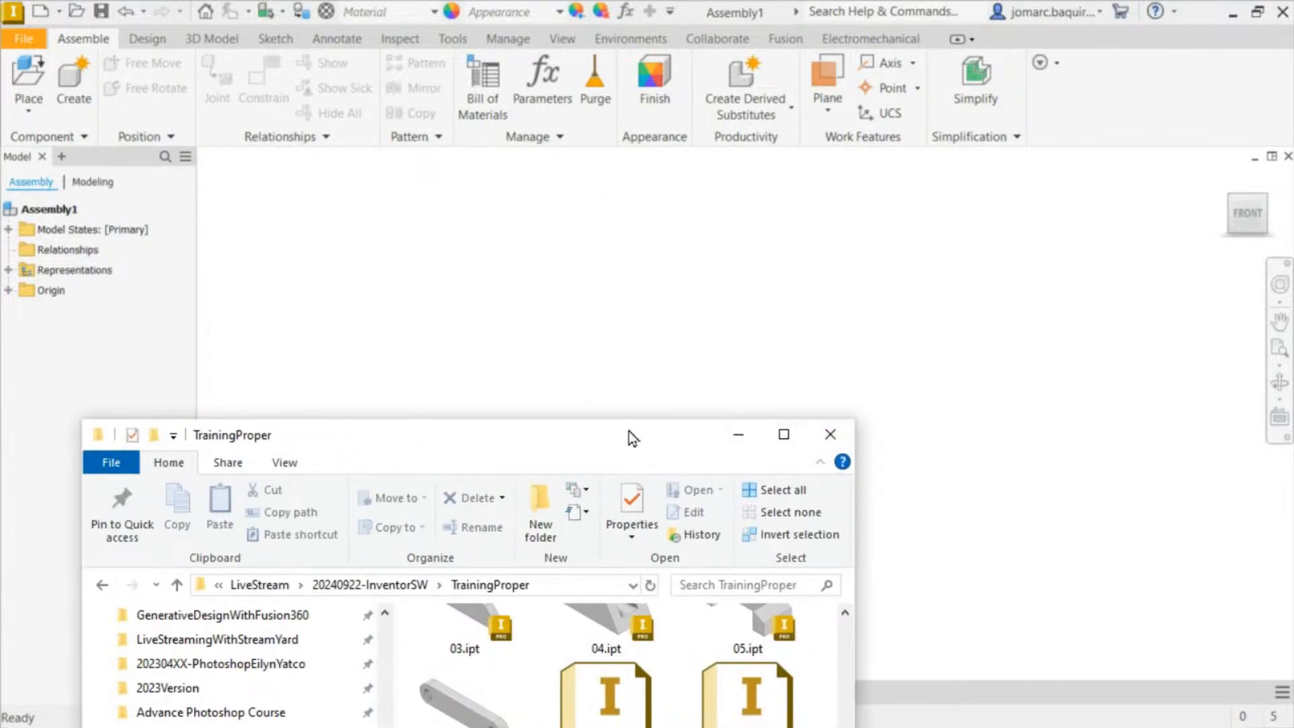
{"action": "left_click_drag", "start_coordinate": [629, 431], "coordinate": [676, 107]}
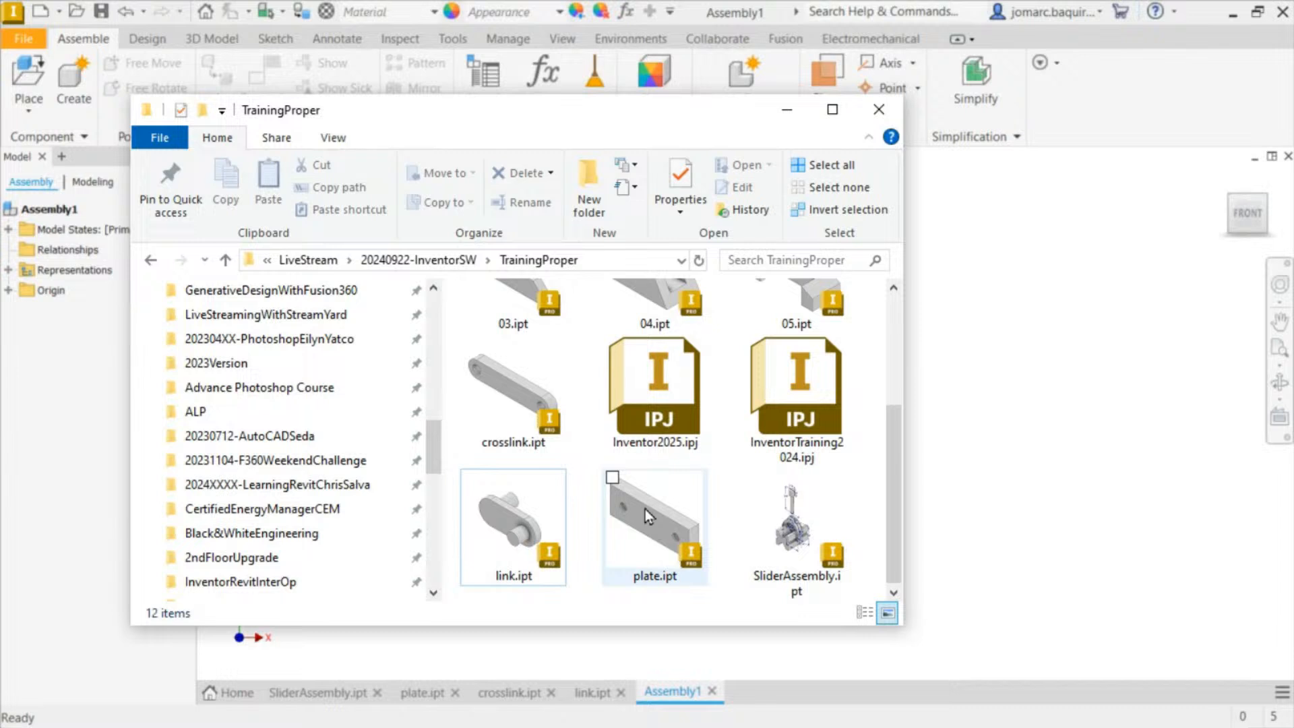
Step: Place plate.ipt from the folder into the assembly as its first component and move the folder window off the assembly
{"action": "left_click_drag", "start_coordinate": [645, 507], "coordinate": [1098, 373]}
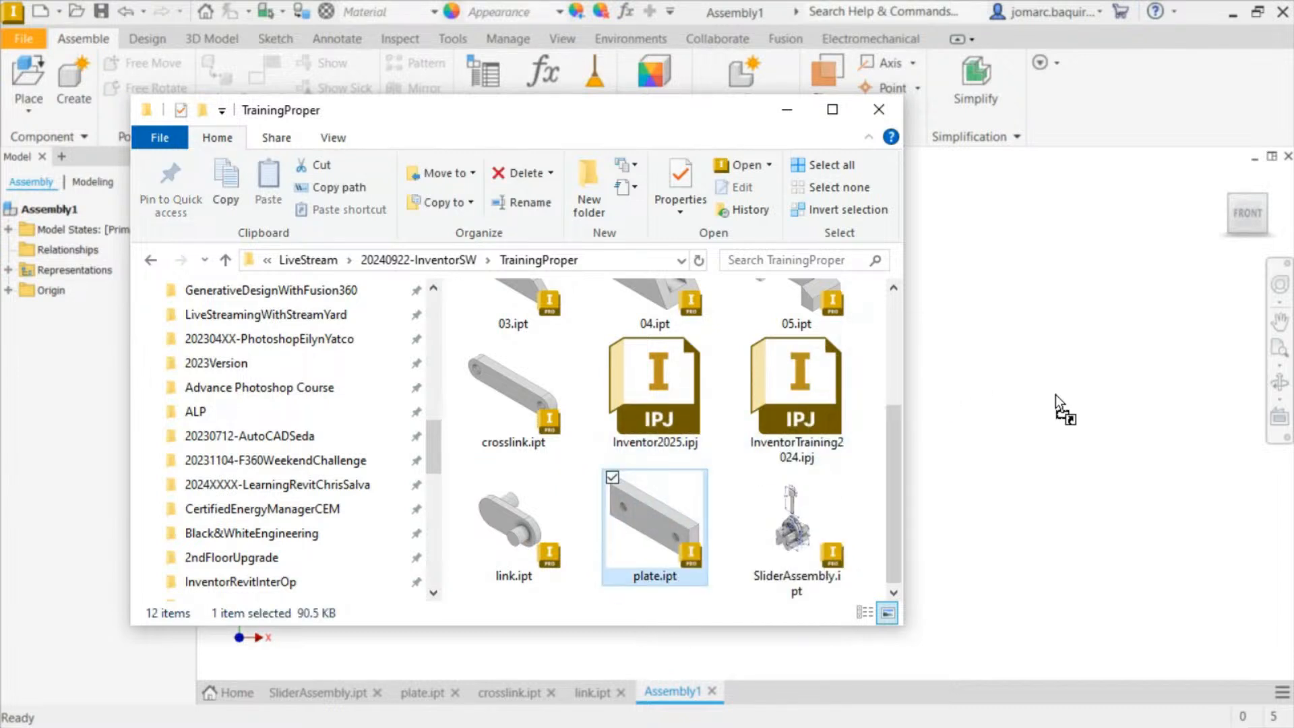
{"action": "left_click_drag", "start_coordinate": [959, 455], "coordinate": [1130, 301]}
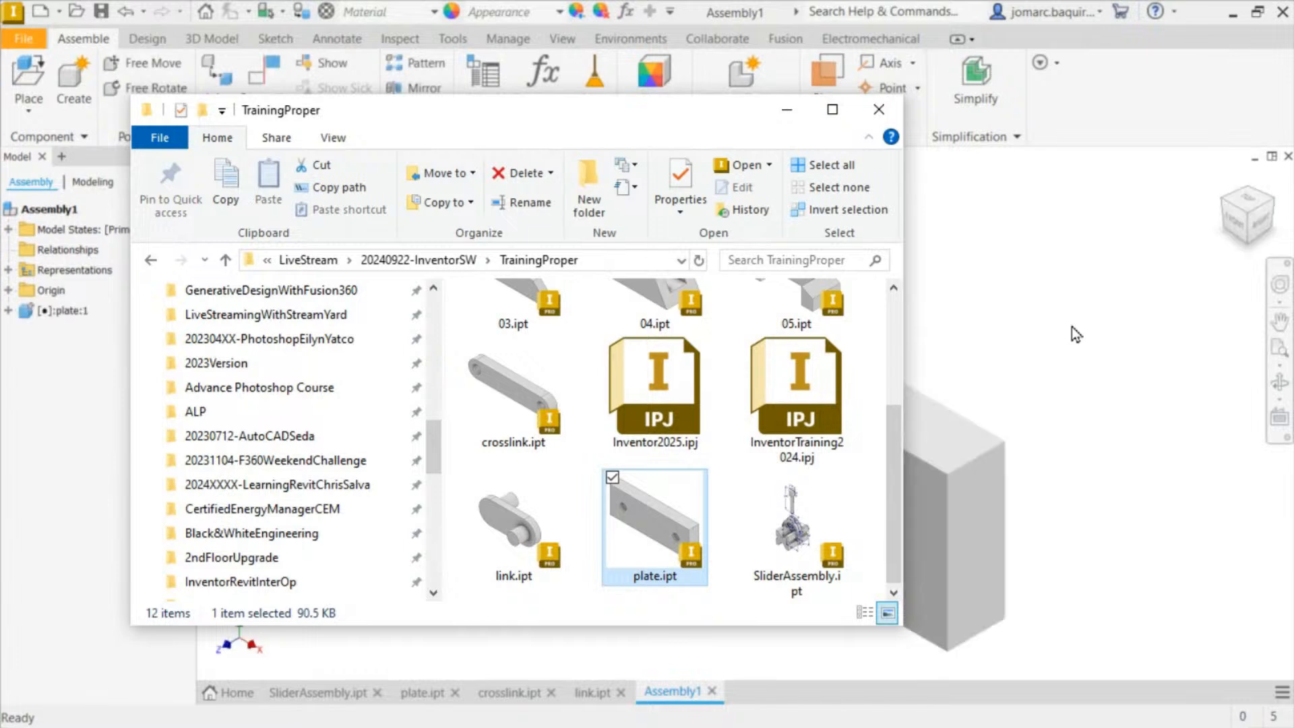
{"action": "left_click_drag", "start_coordinate": [700, 110], "coordinate": [990, 0]}
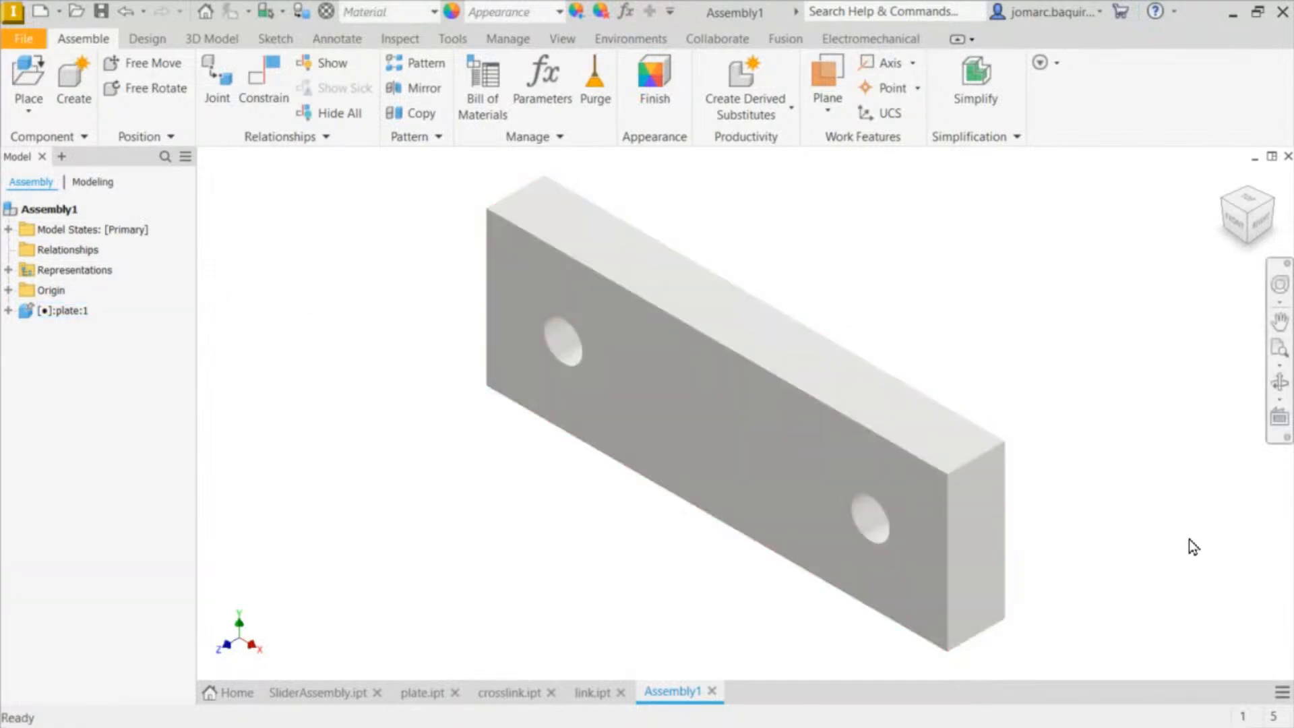
Step: Add the Visual Styles control to the navigation bar and set the assembly's display to Shaded with edges
{"action": "left_click", "coordinate": [1286, 438]}
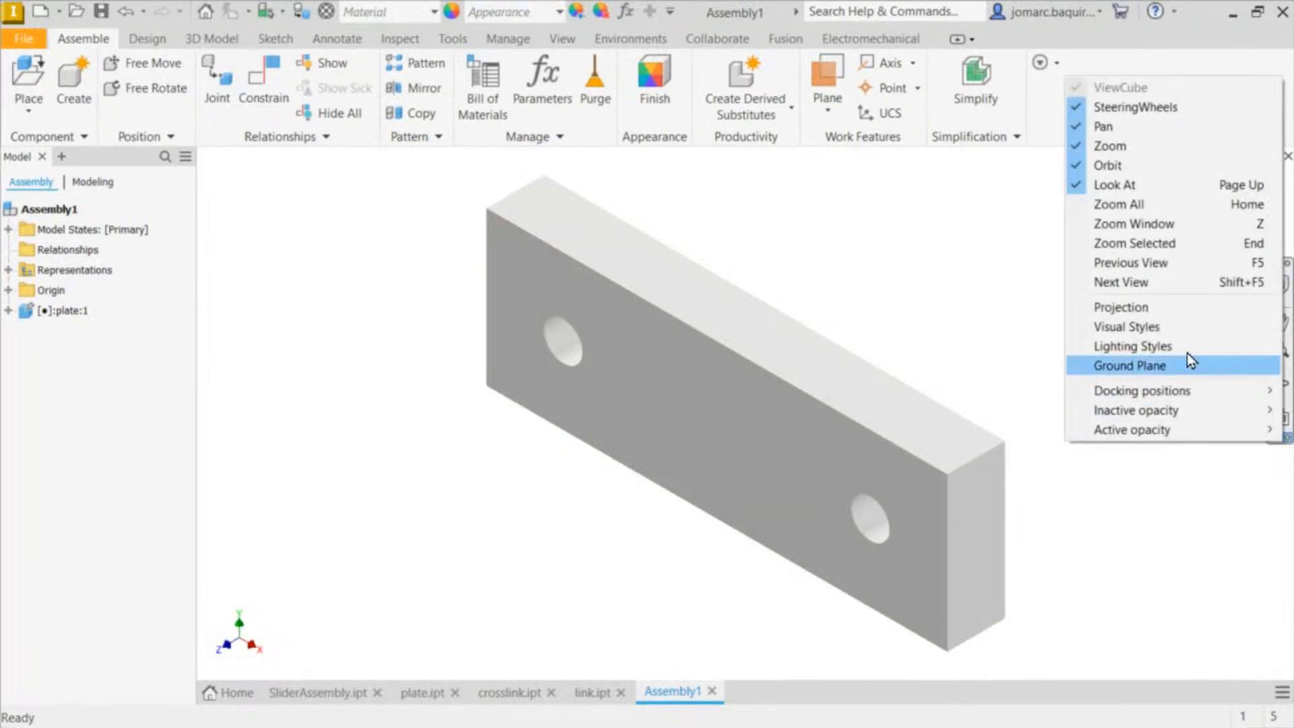
{"action": "left_click", "coordinate": [1141, 326]}
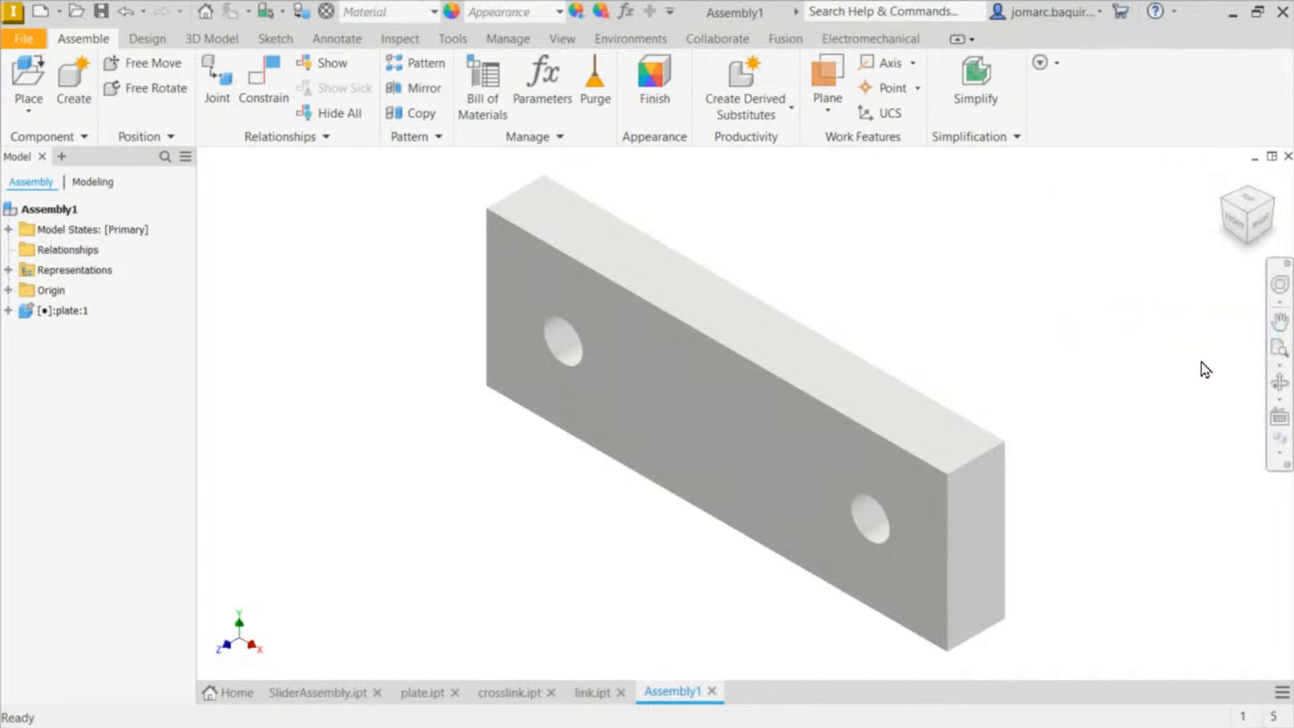
{"action": "left_click", "coordinate": [1280, 445]}
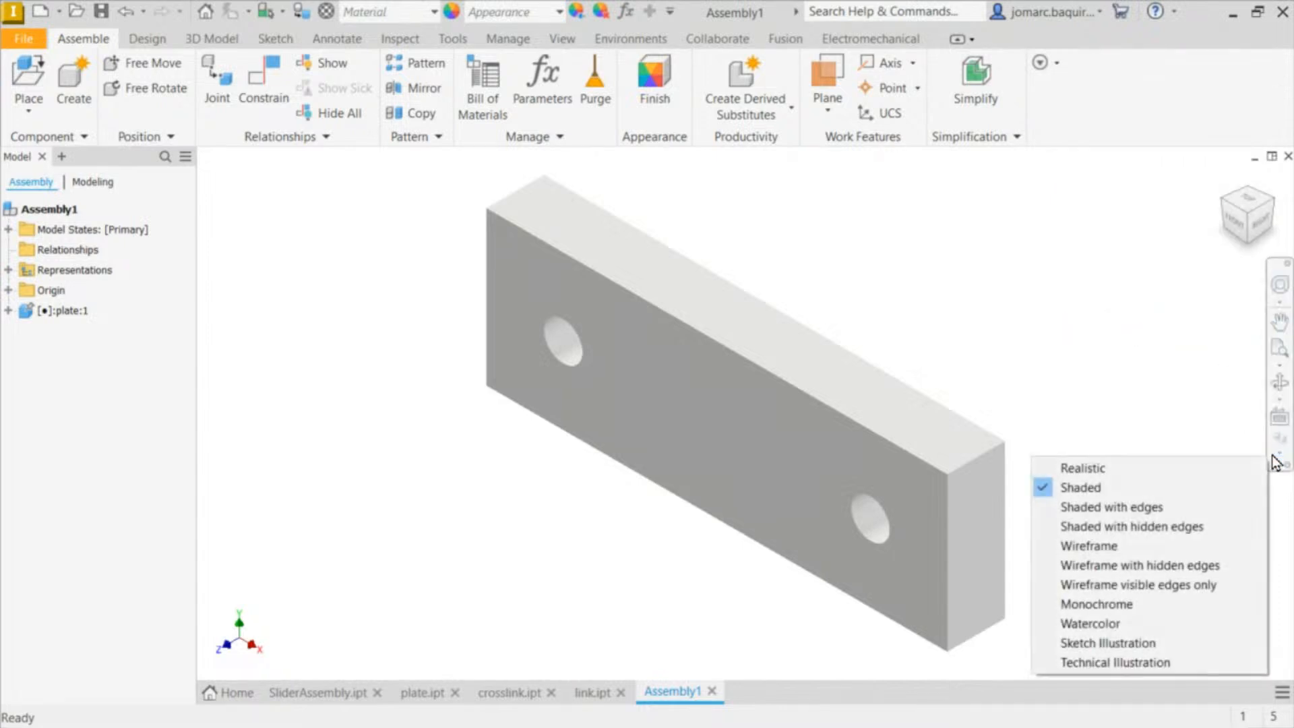
{"action": "left_click", "coordinate": [1139, 508]}
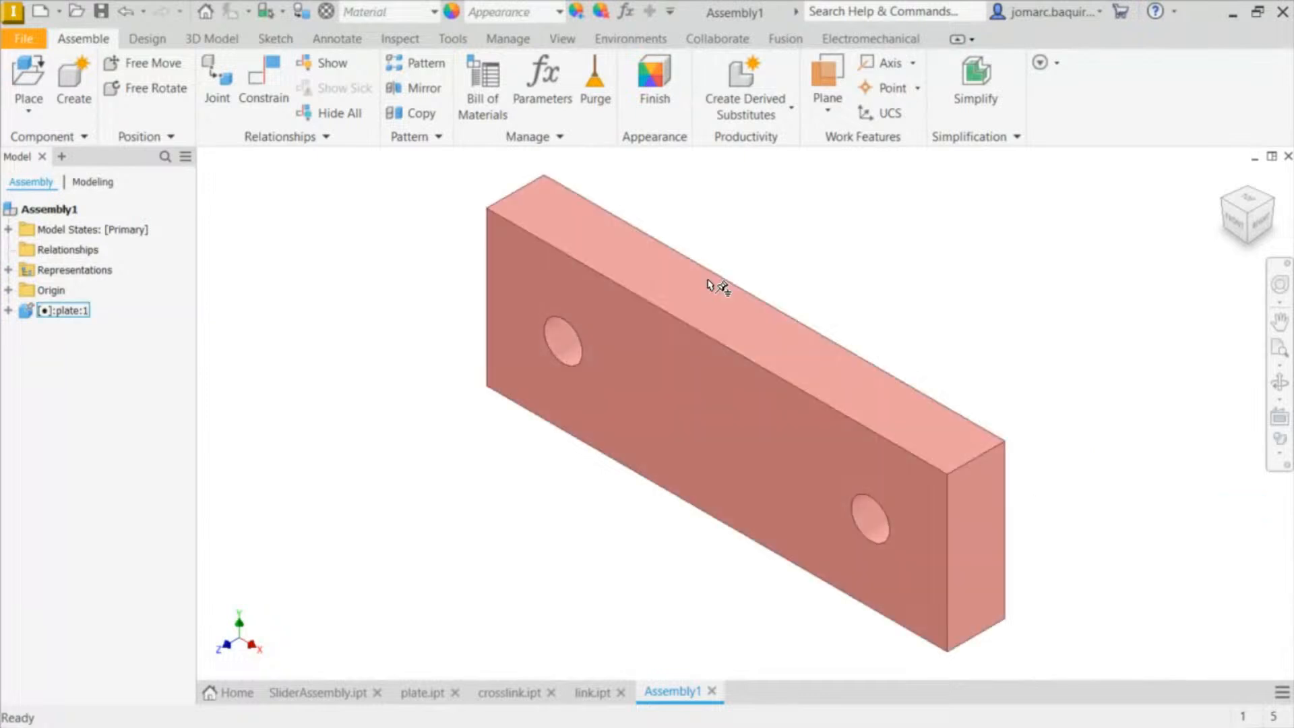
{"action": "mouse_move", "coordinate": [874, 287]}
{"action": "middle_mouse_down"}
{"action": "mouse_move", "coordinate": [804, 310]}
{"action": "mouse_move", "coordinate": [825, 292]}
{"action": "middle_mouse_up"}
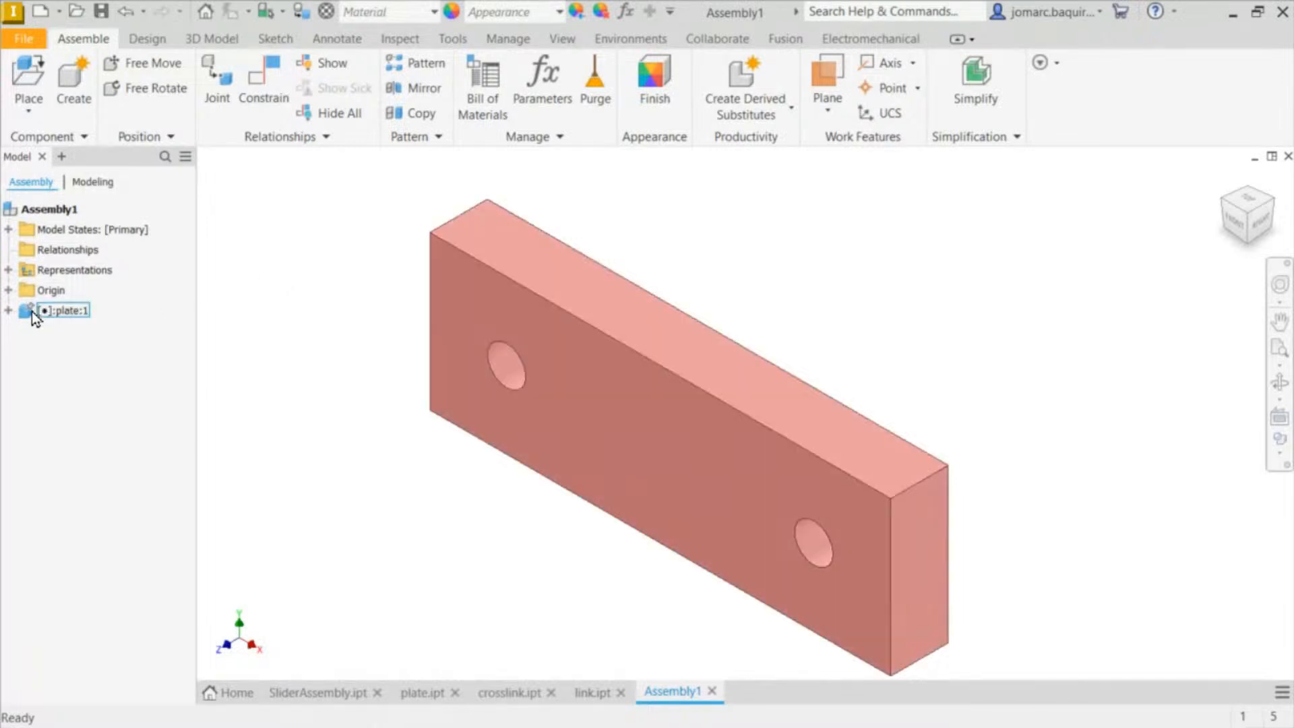
Step: Select the grounded plate component and try to move it within the assembly
{"action": "mouse_move", "coordinate": [28, 319]}
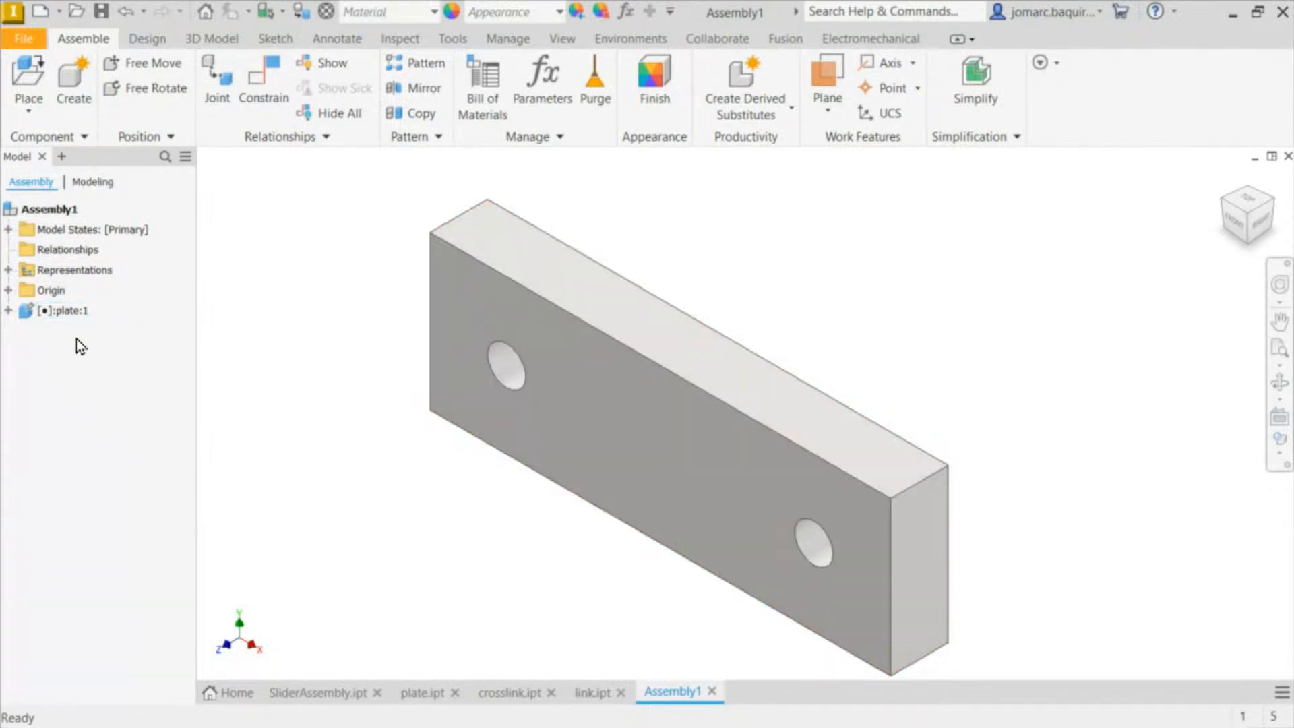
{"action": "left_click", "coordinate": [43, 315]}
{"action": "left_click_drag", "start_coordinate": [813, 354], "coordinate": [843, 236]}
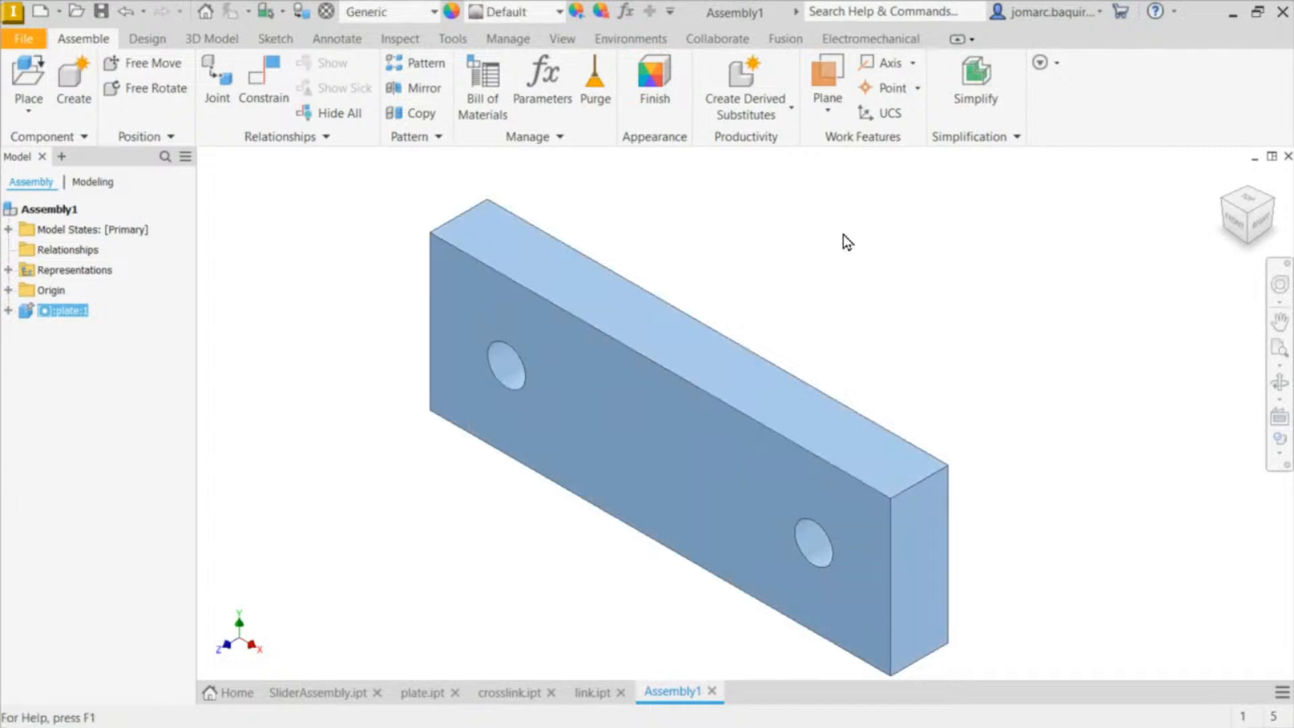
{"action": "left_click_drag", "start_coordinate": [674, 445], "coordinate": [859, 331]}
{"action": "left_click_drag", "start_coordinate": [661, 458], "coordinate": [830, 287]}
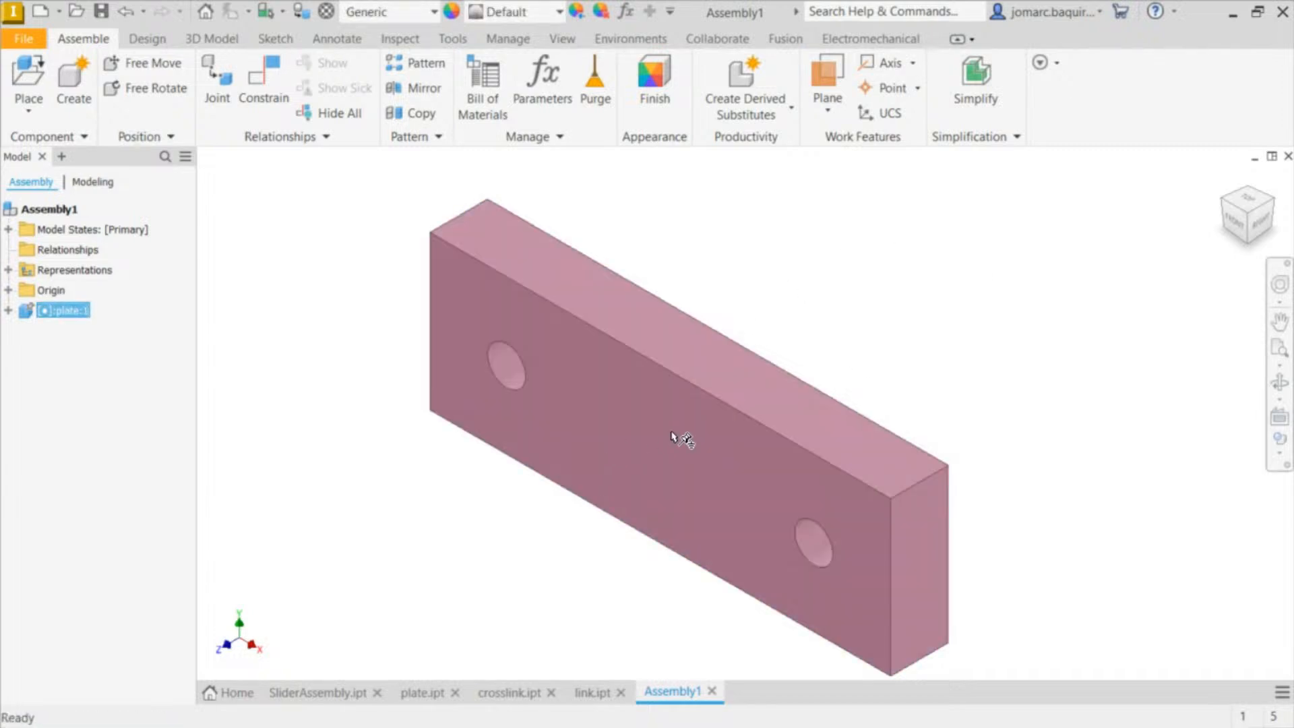
Step: Try again to move the grounded plate and look through the options available for that component
{"action": "left_click_drag", "start_coordinate": [682, 439], "coordinate": [876, 215]}
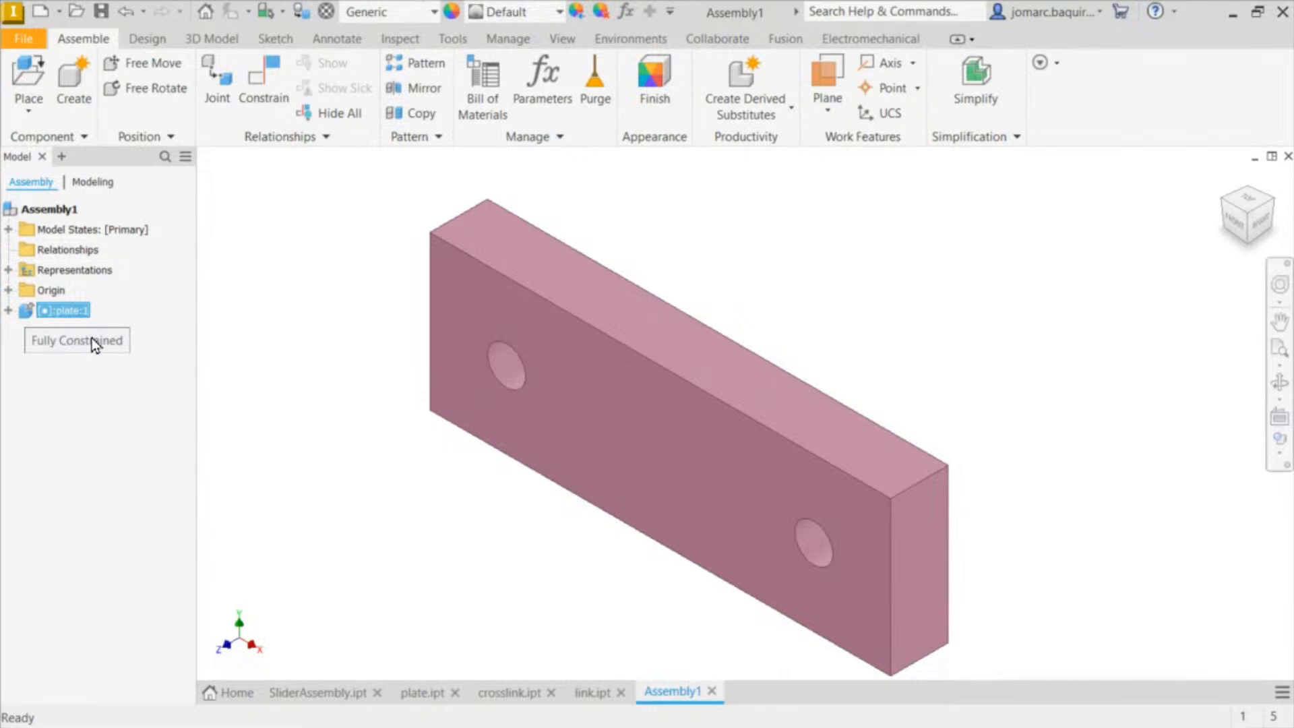
{"action": "right_click", "coordinate": [27, 317]}
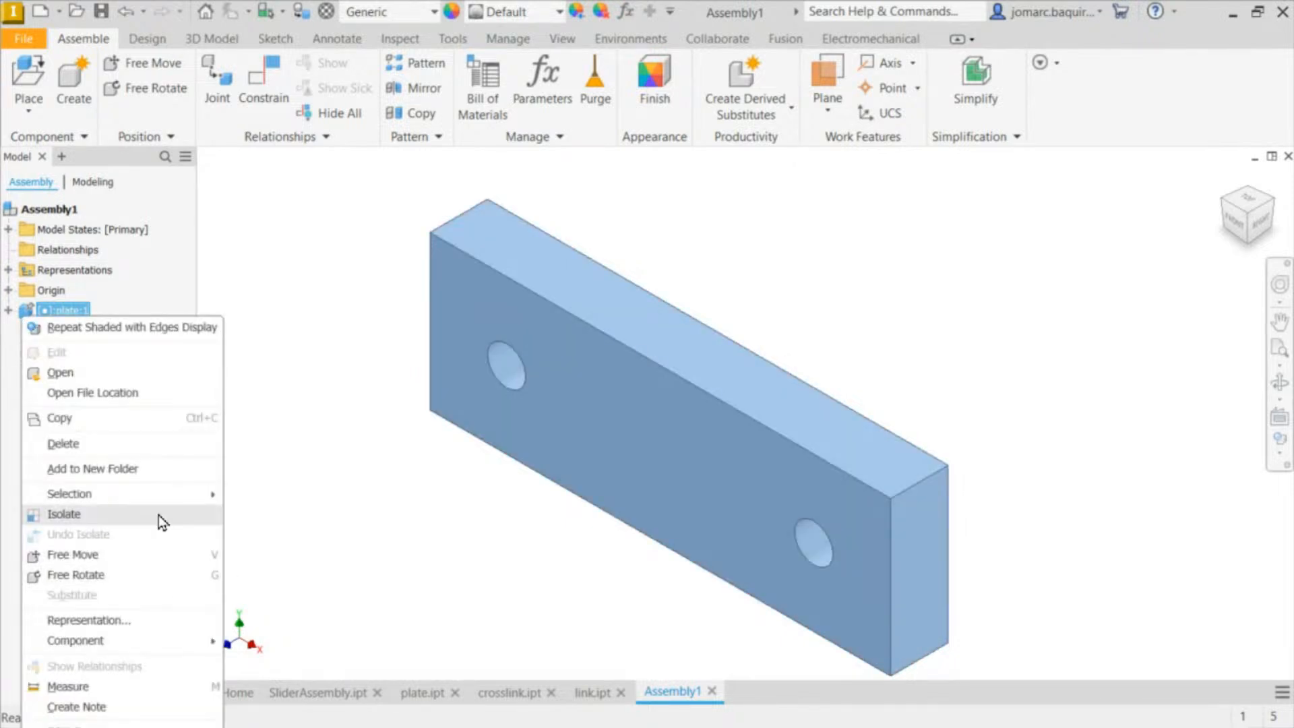
{"action": "left_click", "coordinate": [306, 364]}
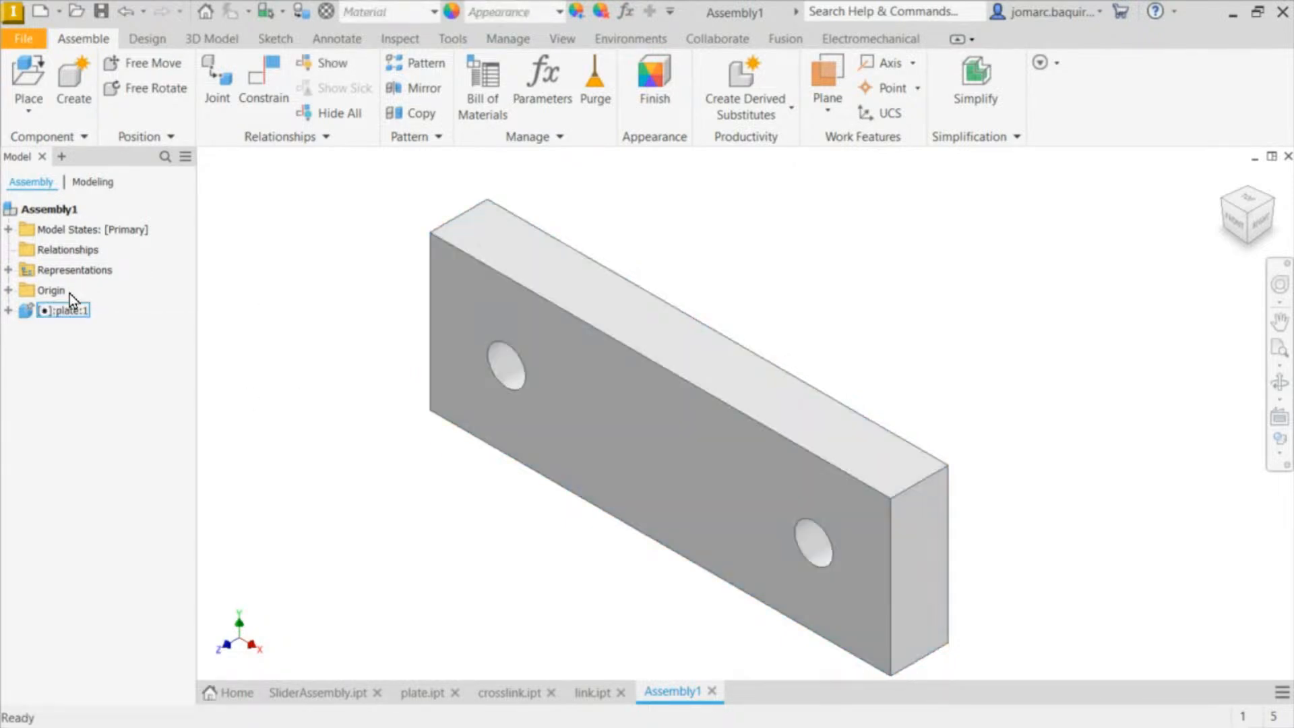
{"action": "right_click", "coordinate": [54, 308]}
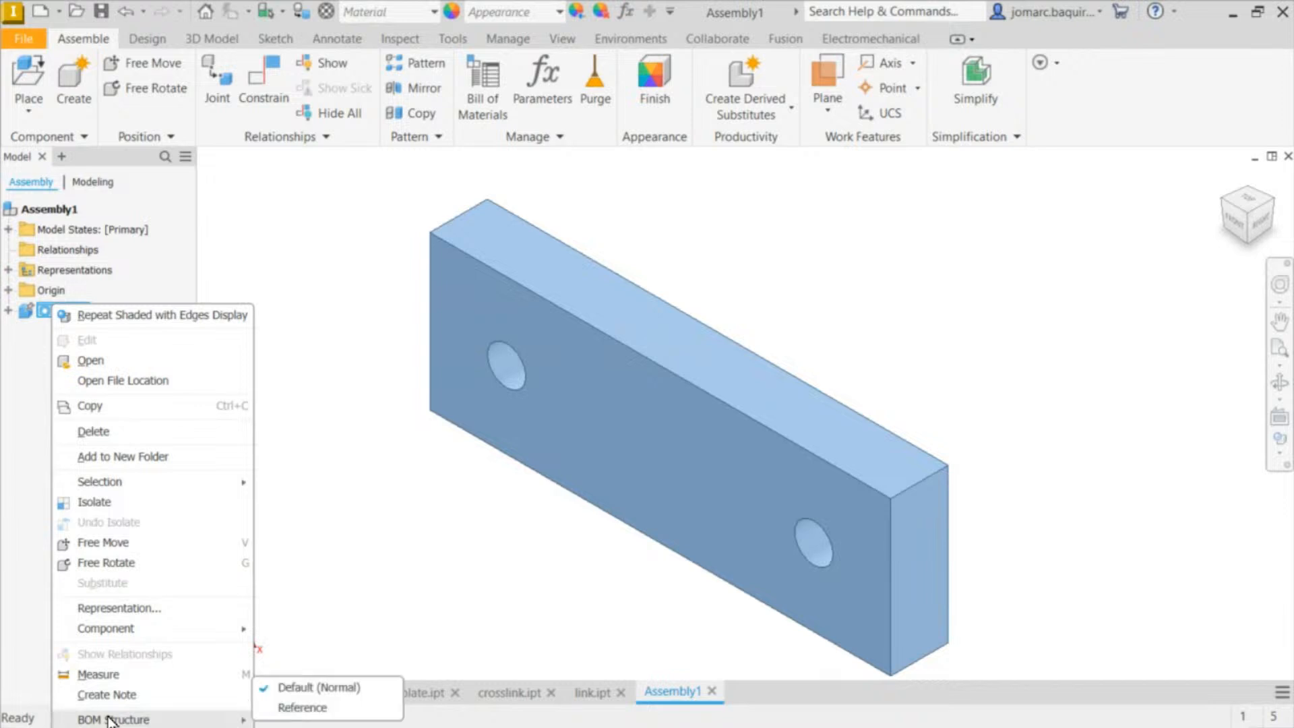
{"action": "left_click", "coordinate": [289, 167]}
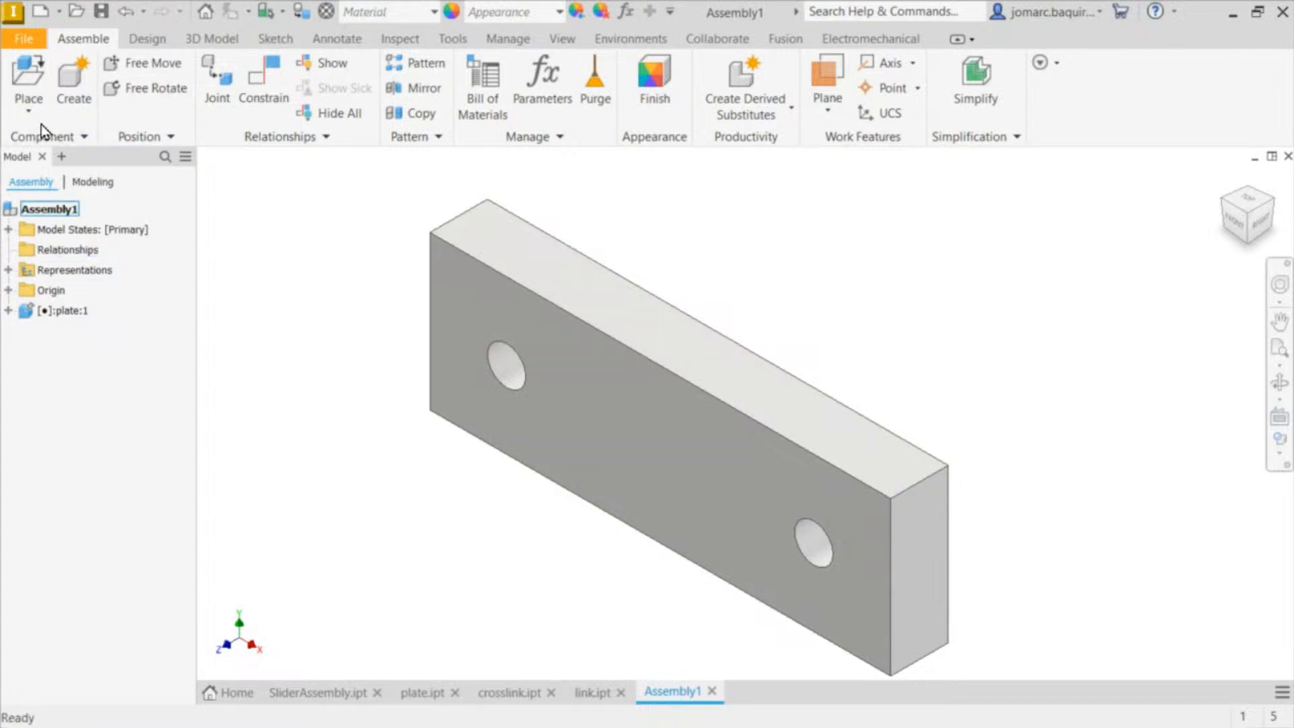
Step: Choose link.ipt from the E:\Tasks\Marketing\LiveStream\20240922-InventorSW\TrainingProper folder as the next component for the assembly
{"action": "left_click", "coordinate": [25, 108]}
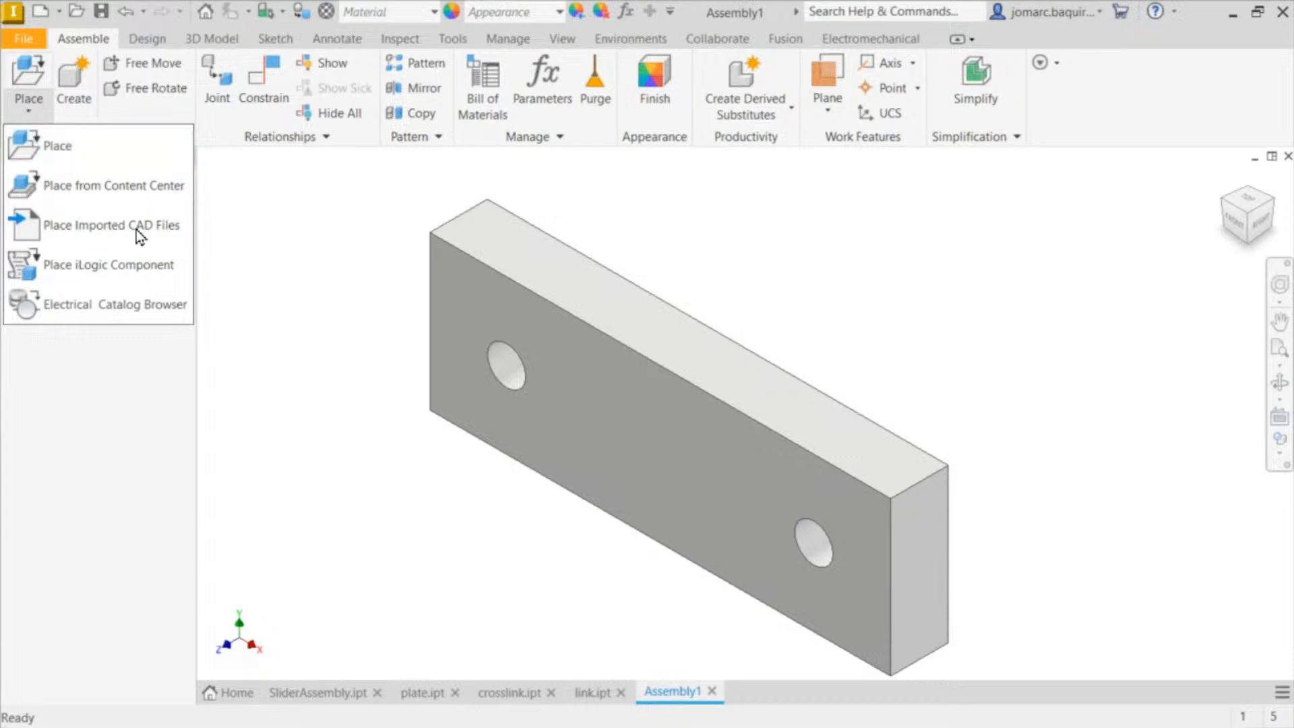
{"action": "left_click", "coordinate": [50, 148]}
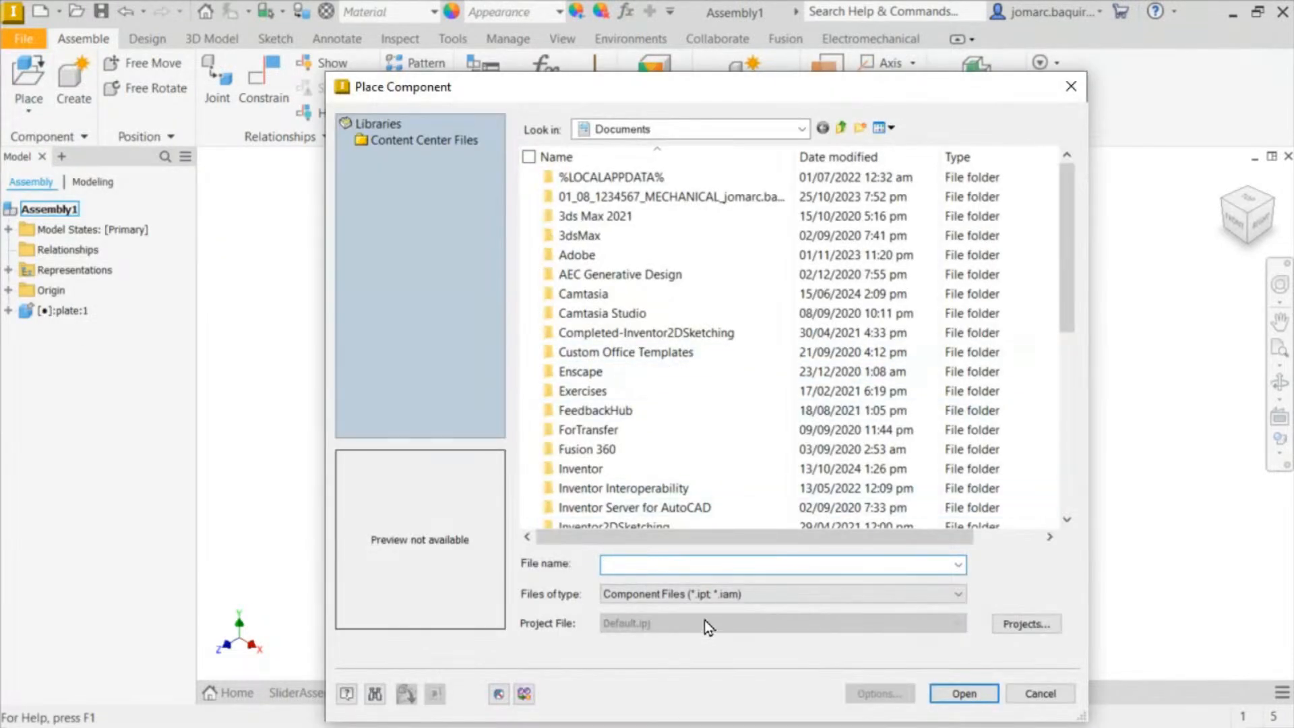
{"action": "left_click", "coordinate": [731, 565]}
{"action": "type", "text": "E:\\Tasks\\Marketing\\LiveStream\\20240922-InventorSW\\TrainingProper"}
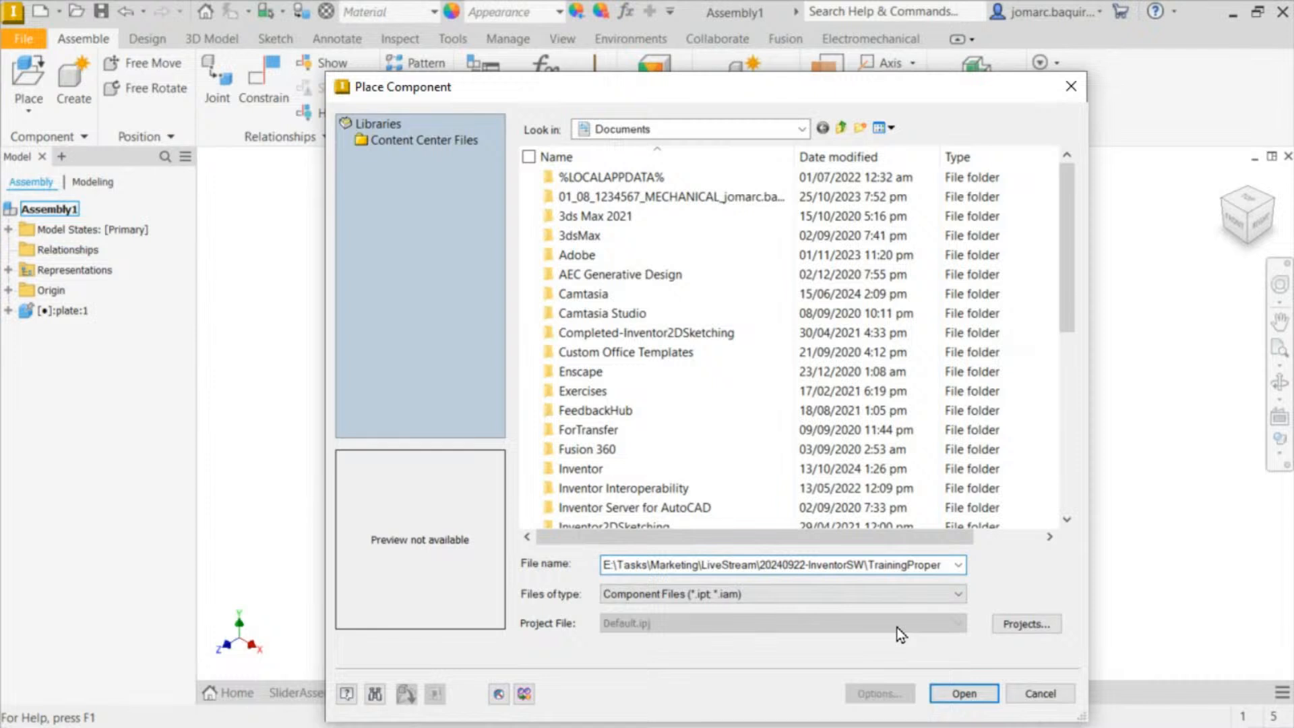
{"action": "key", "text": "Return"}
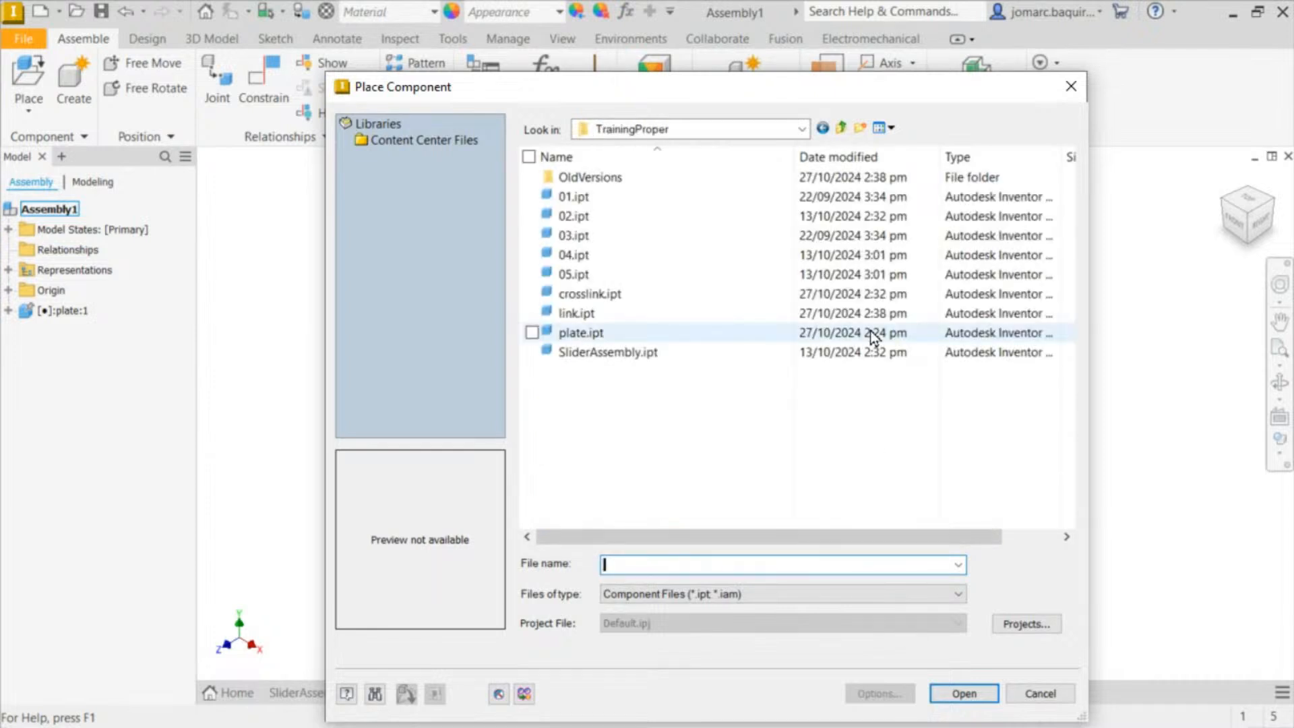
{"action": "double_click", "coordinate": [551, 314]}
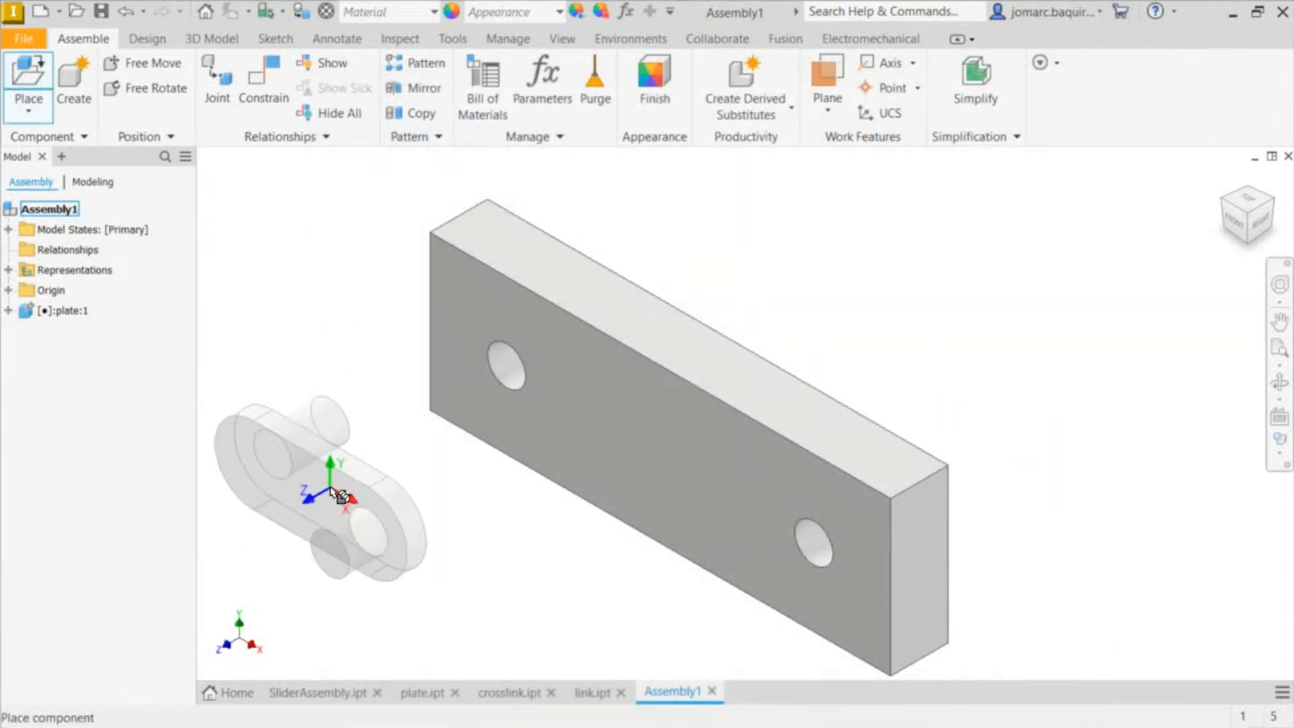
Step: Place two instances of the link, one above the other, in the empty space beside the plate
{"action": "middle_click_drag", "start_coordinate": [333, 462], "coordinate": [445, 414]}
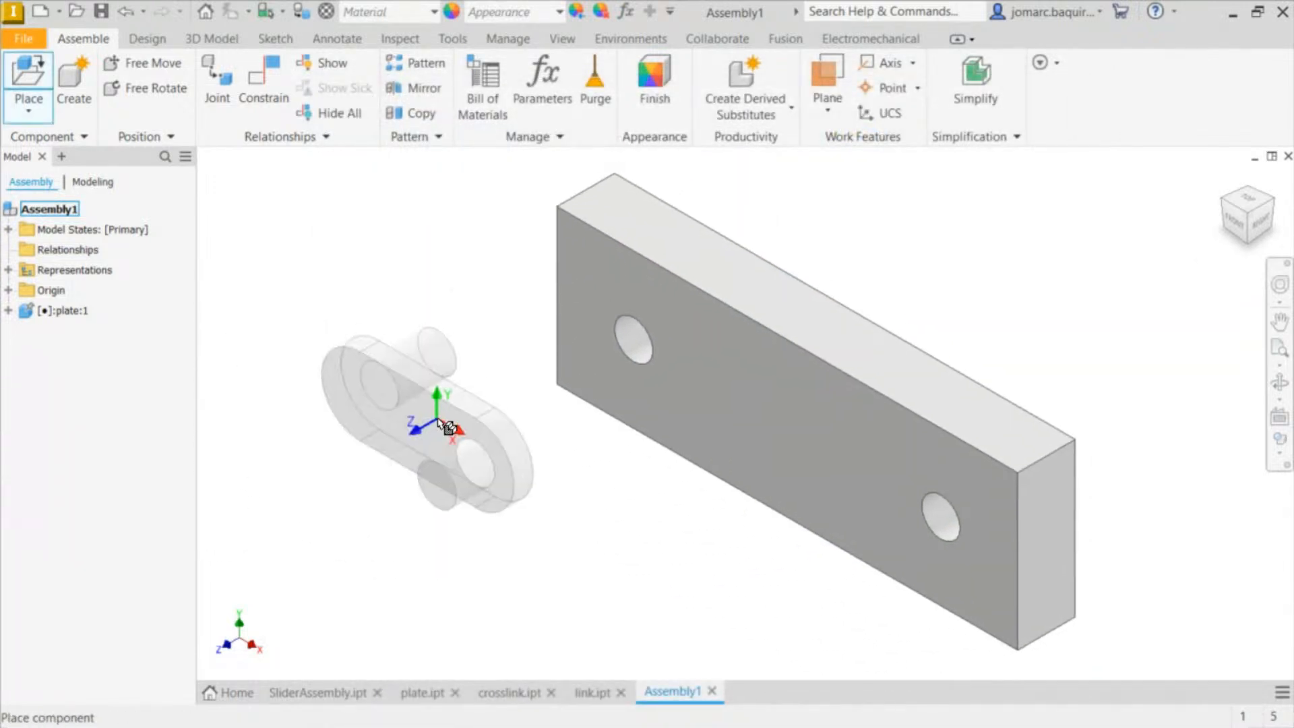
{"action": "left_click", "coordinate": [445, 426]}
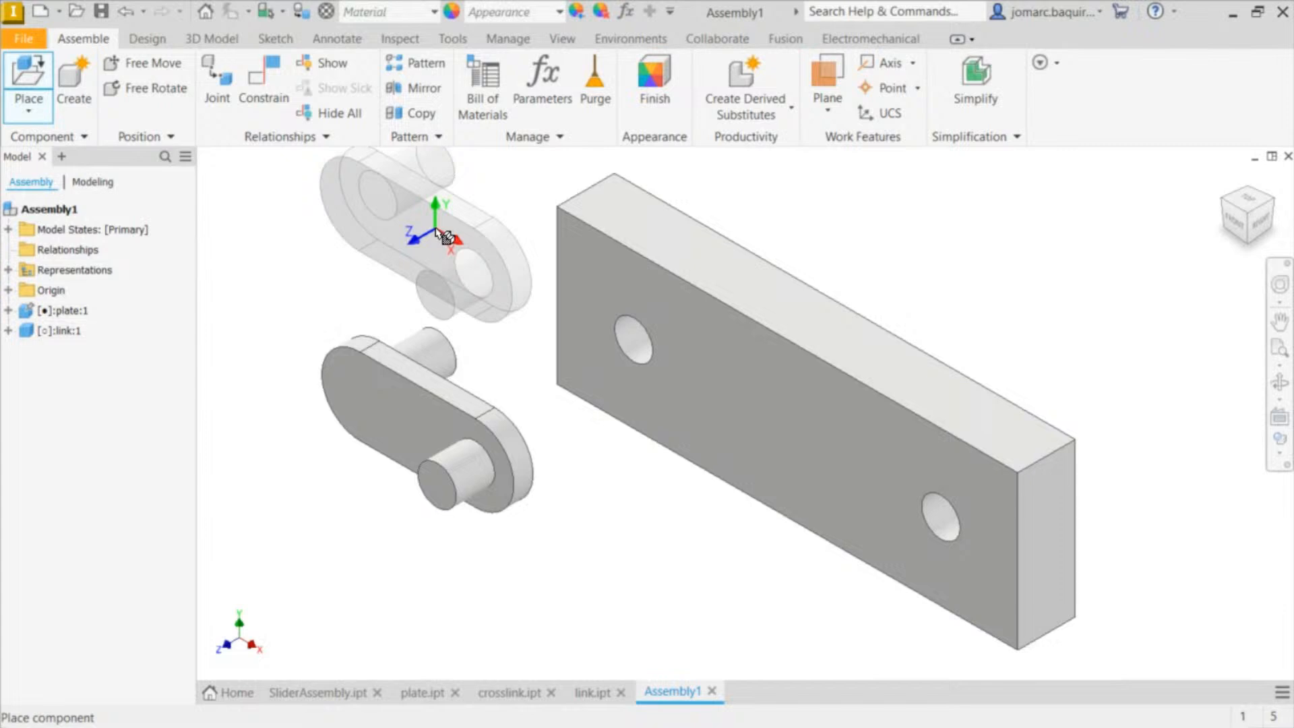
{"action": "middle_click_drag", "start_coordinate": [444, 236], "coordinate": [532, 352]}
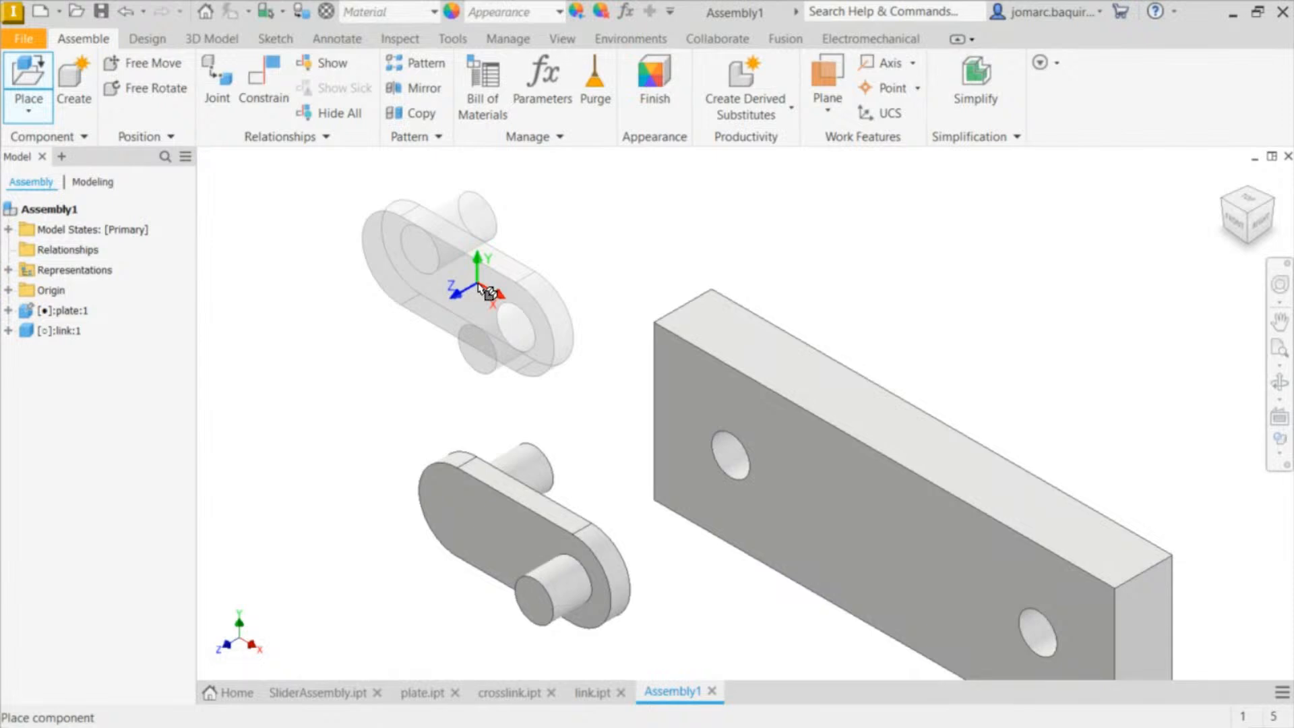
{"action": "left_click", "coordinate": [453, 298]}
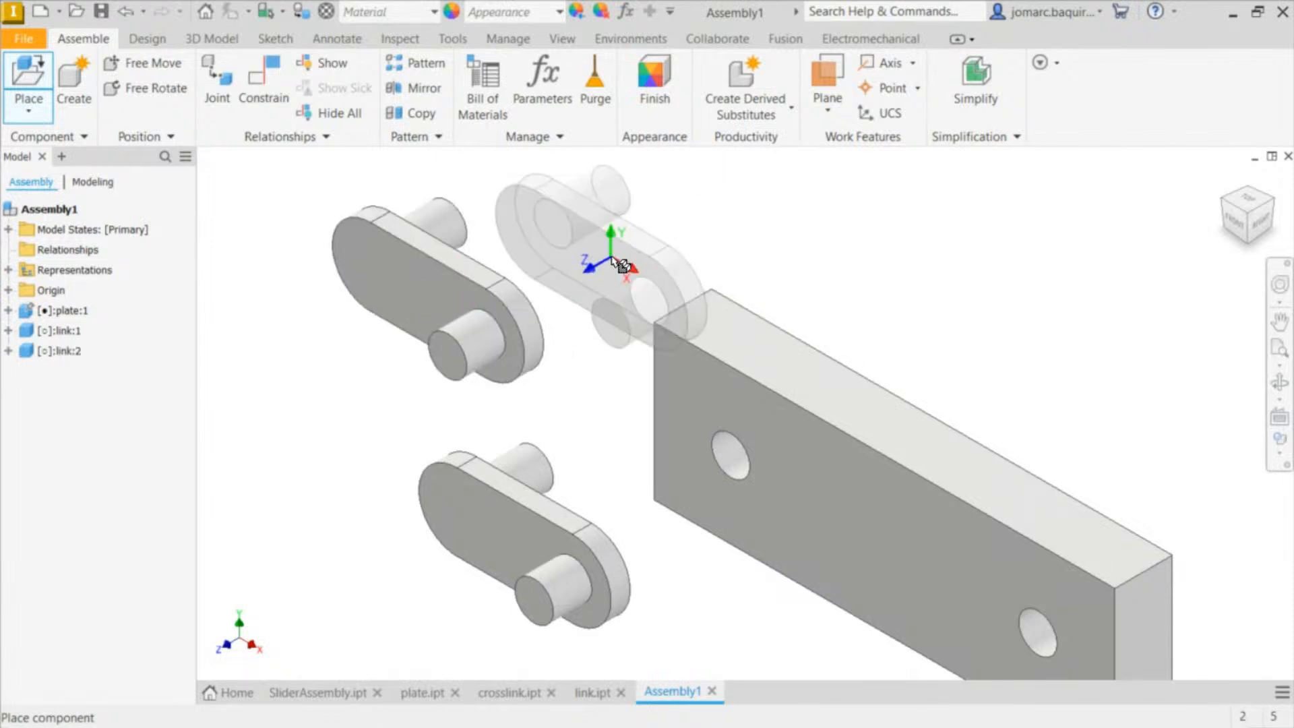
{"action": "key", "text": "Escape"}
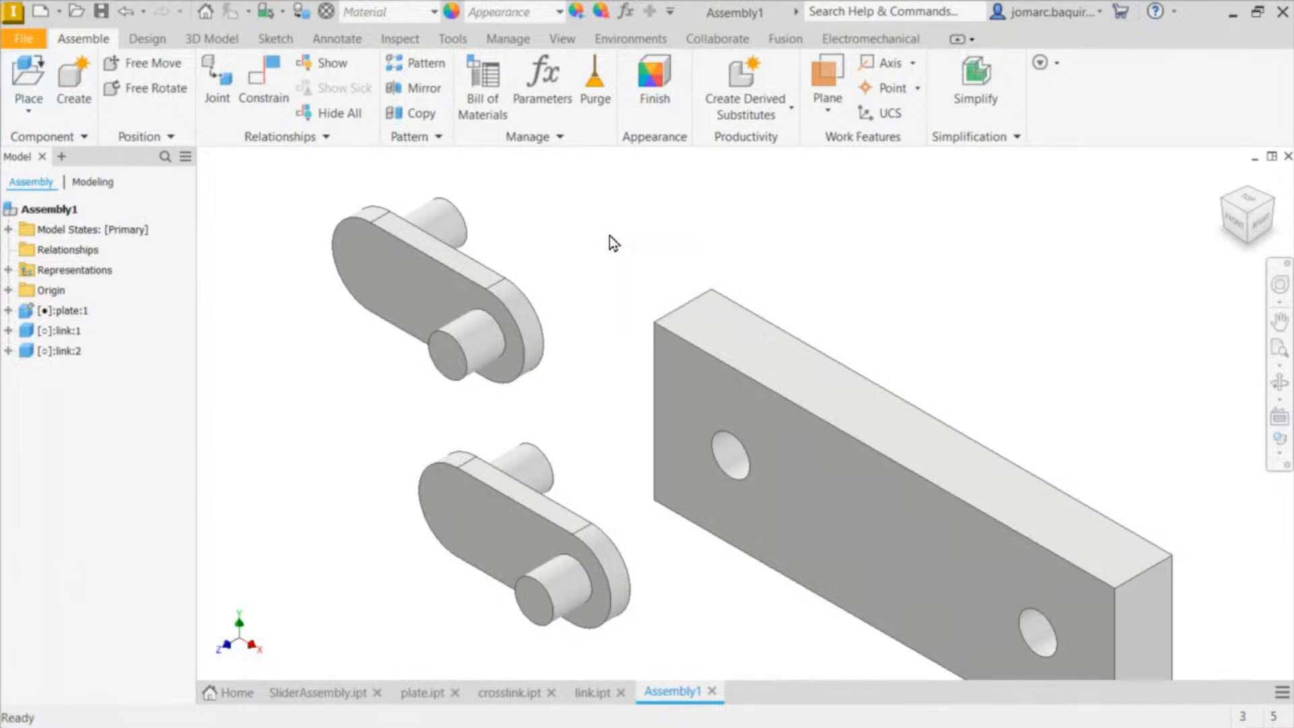
Step: Mate the end centre of the upper link's rear pin to the centre of the nearer plate hole's back edge, with 0 mm offset
{"action": "middle_click_drag", "start_coordinate": [609, 236], "coordinate": [638, 187]}
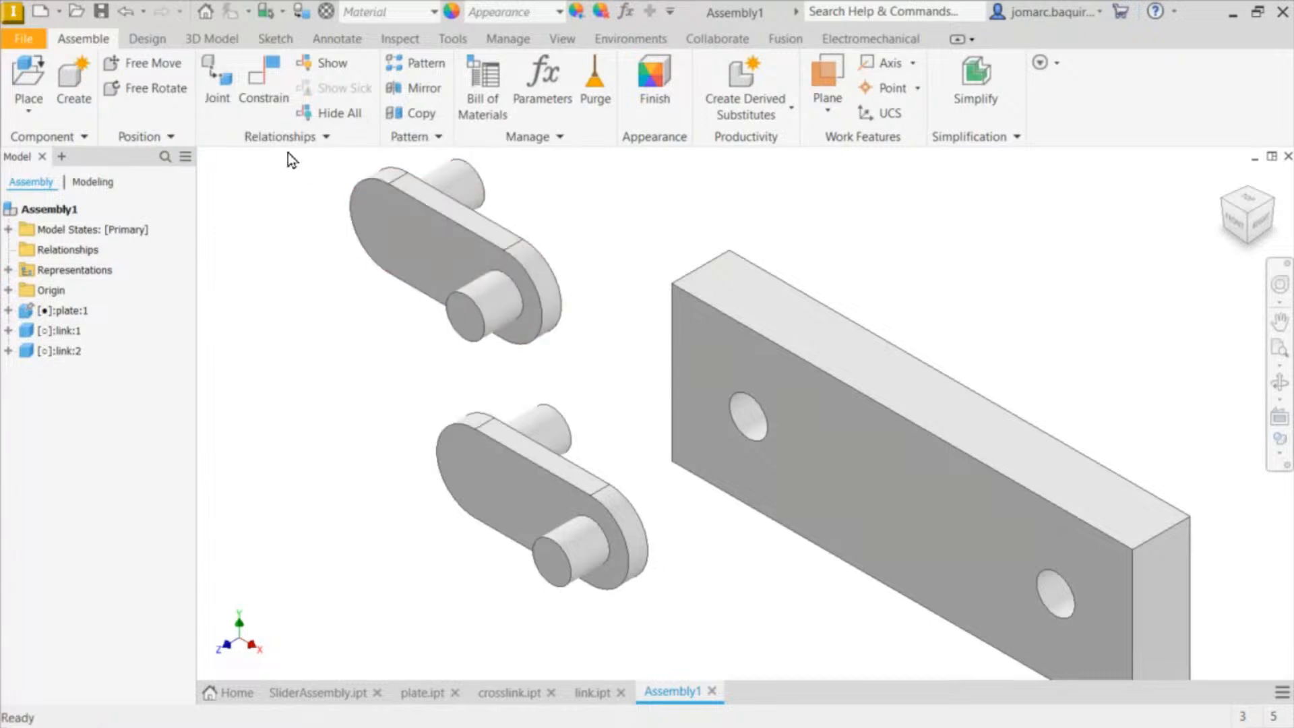
{"action": "left_click", "coordinate": [264, 82]}
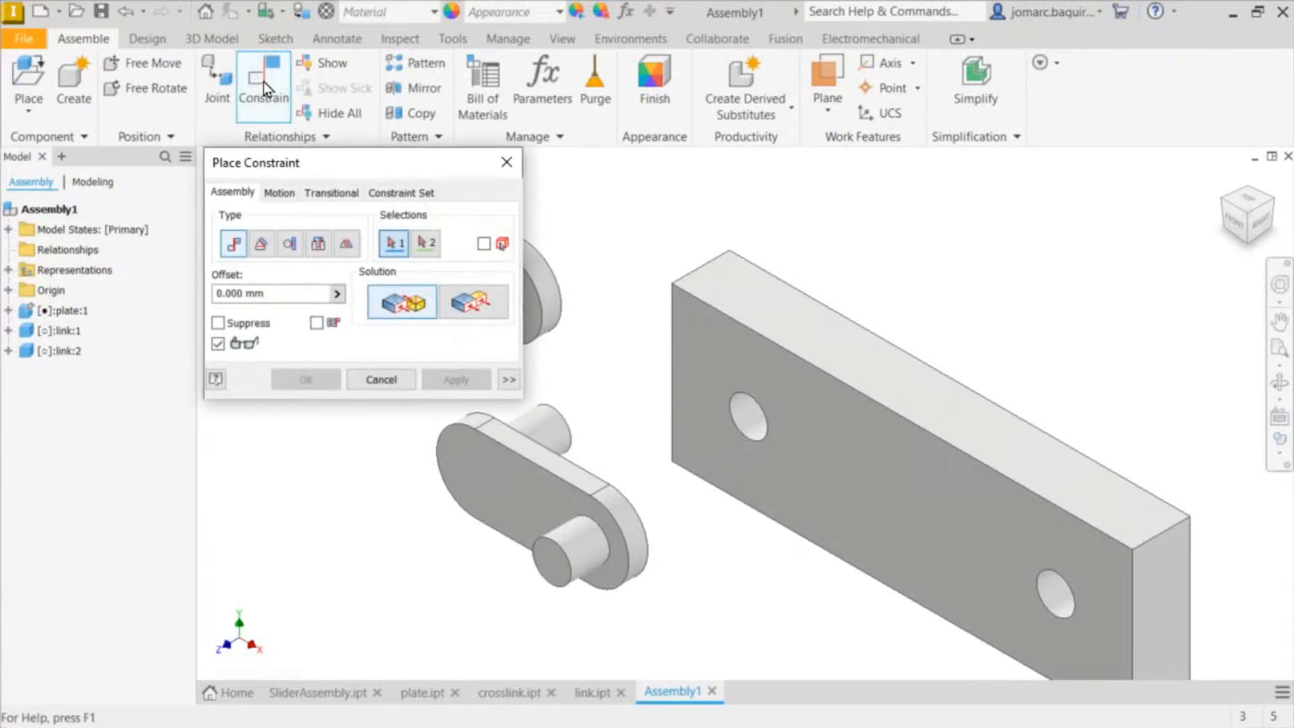
{"action": "middle_click_drag", "start_coordinate": [636, 221], "coordinate": [793, 220]}
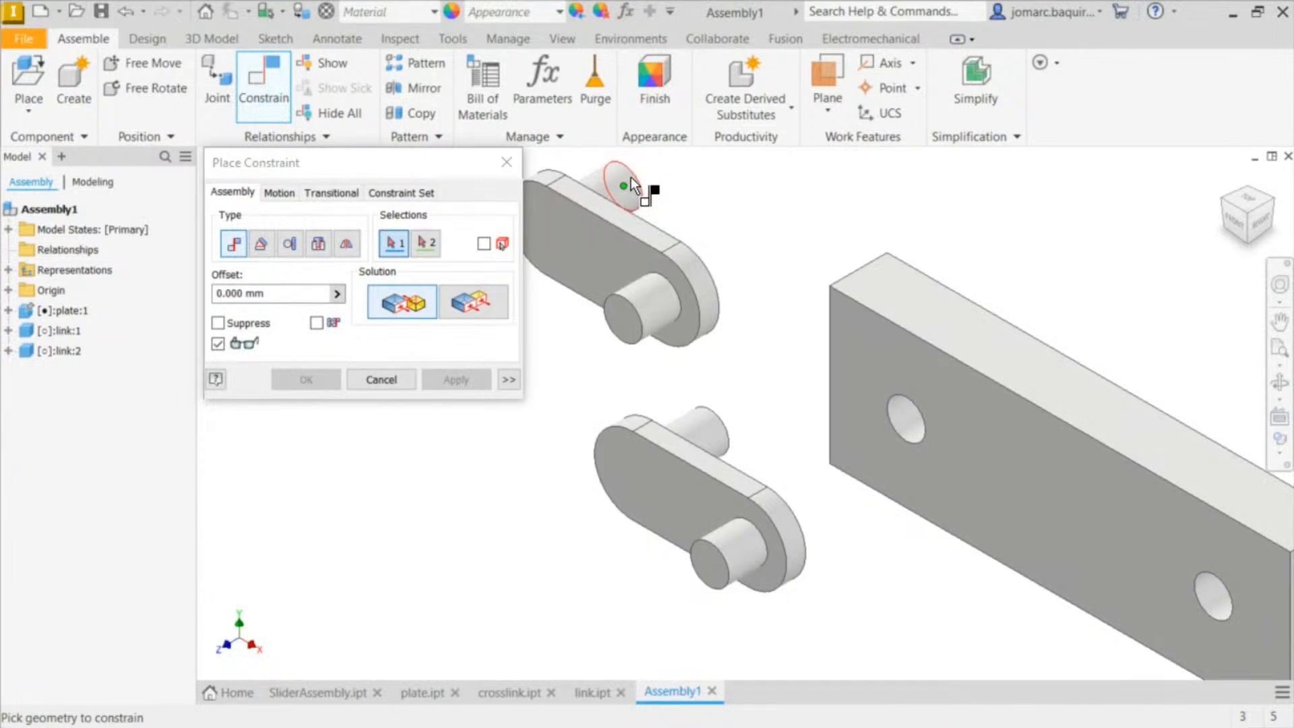
{"action": "middle_click_drag", "start_coordinate": [734, 209], "coordinate": [690, 265]}
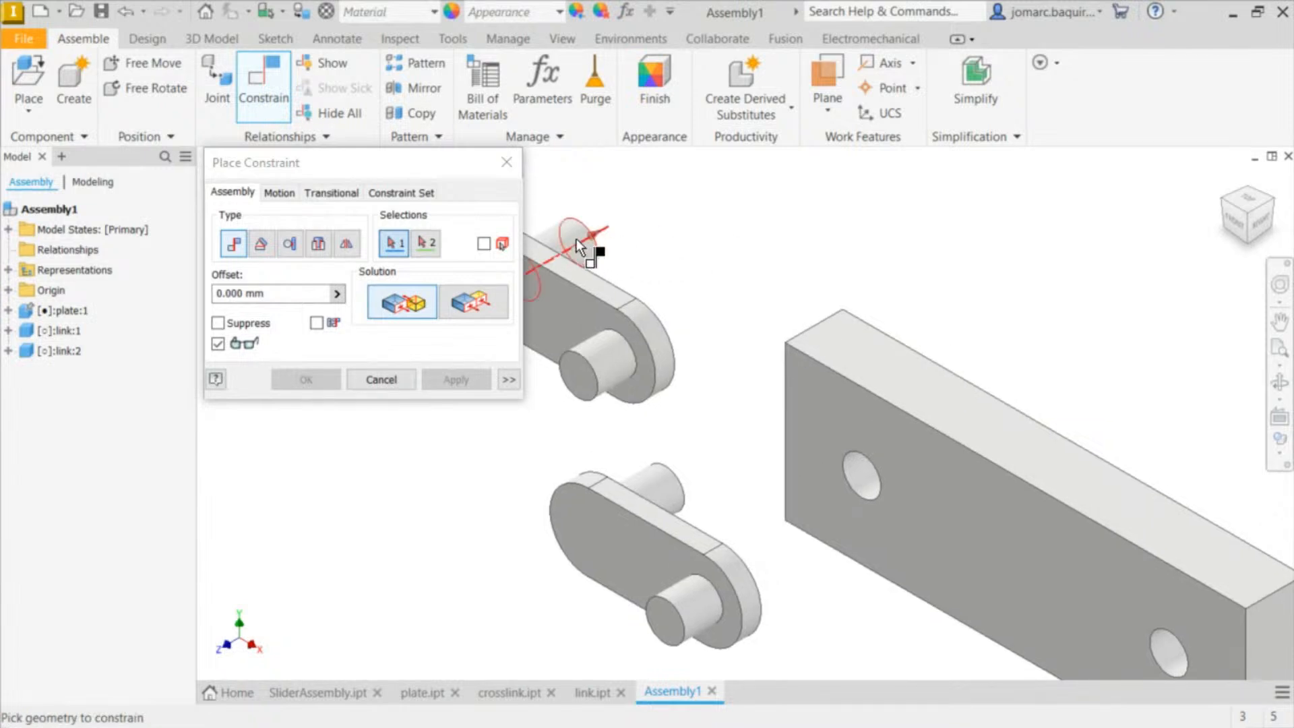
{"action": "left_click", "coordinate": [590, 233]}
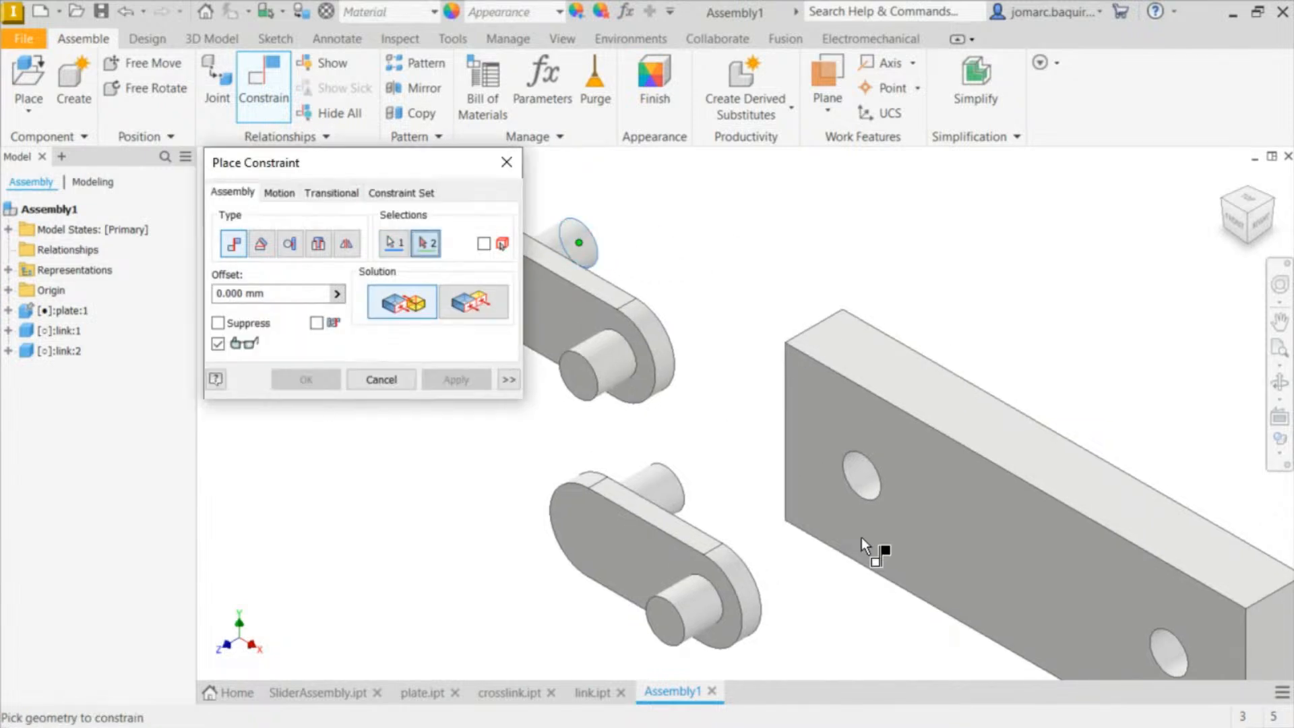
{"action": "scroll", "coordinate": [861, 536], "scroll_direction": "down", "scroll_amount": 3}
{"action": "middle_click_drag", "start_coordinate": [913, 356], "coordinate": [863, 410], "text": "shift"}
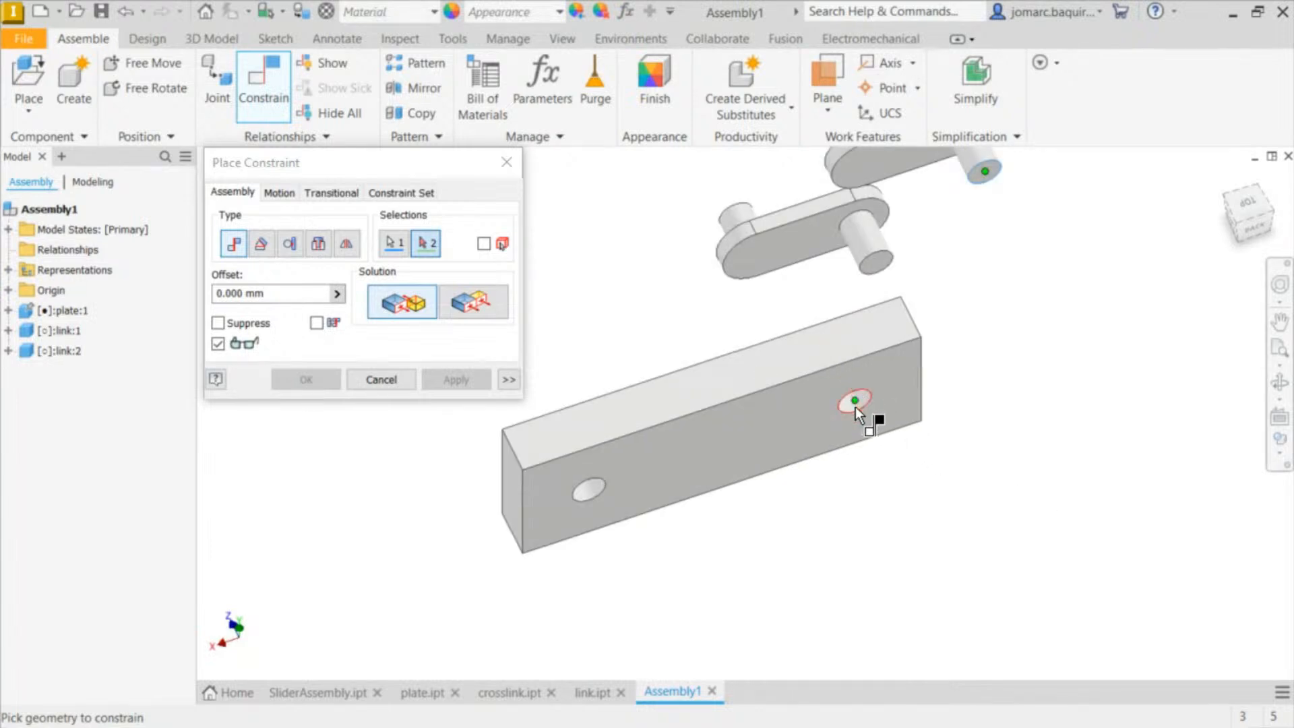
{"action": "left_click", "coordinate": [855, 407]}
{"action": "middle_click_drag", "start_coordinate": [899, 371], "coordinate": [1001, 432], "text": "shift"}
{"action": "left_click", "coordinate": [1224, 180]}
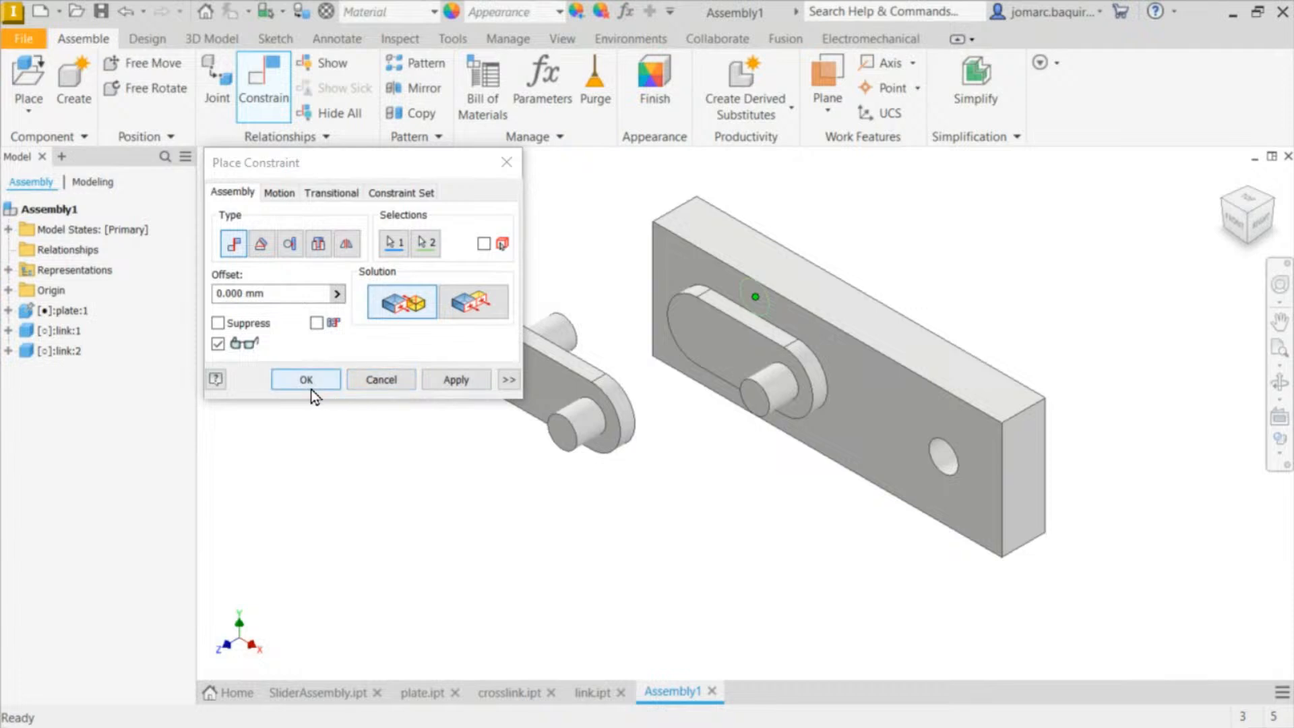
{"action": "left_click", "coordinate": [380, 380]}
Step: Rotate the mated link about the plate hole and open its mate constraint for editing
{"action": "left_click_drag", "start_coordinate": [767, 390], "coordinate": [718, 291]}
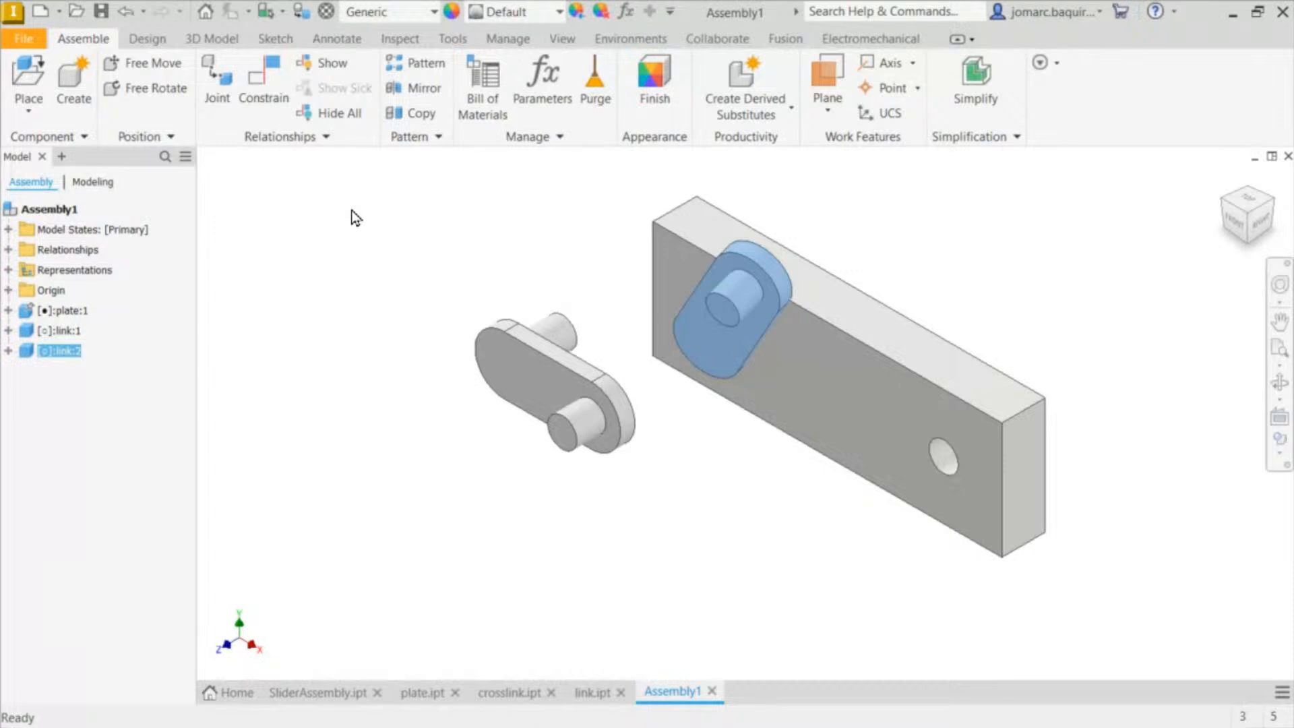
{"action": "left_click", "coordinate": [8, 250]}
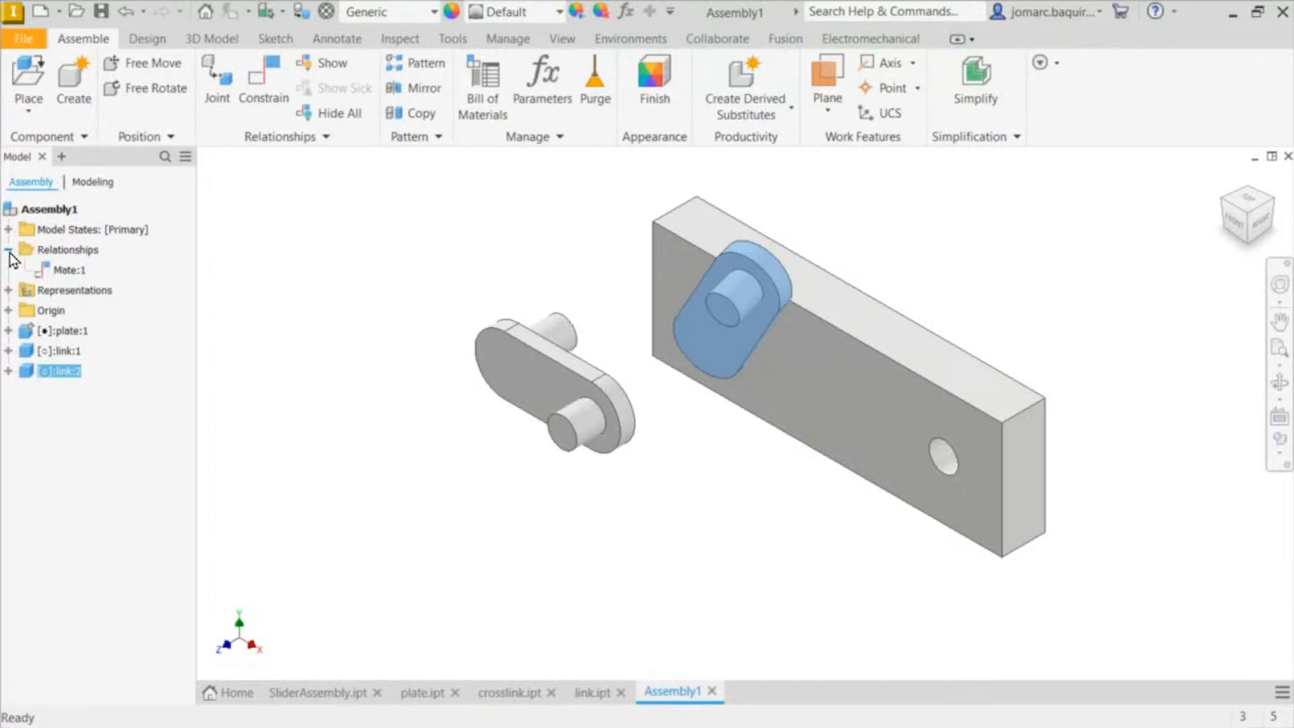
{"action": "right_click", "coordinate": [69, 272]}
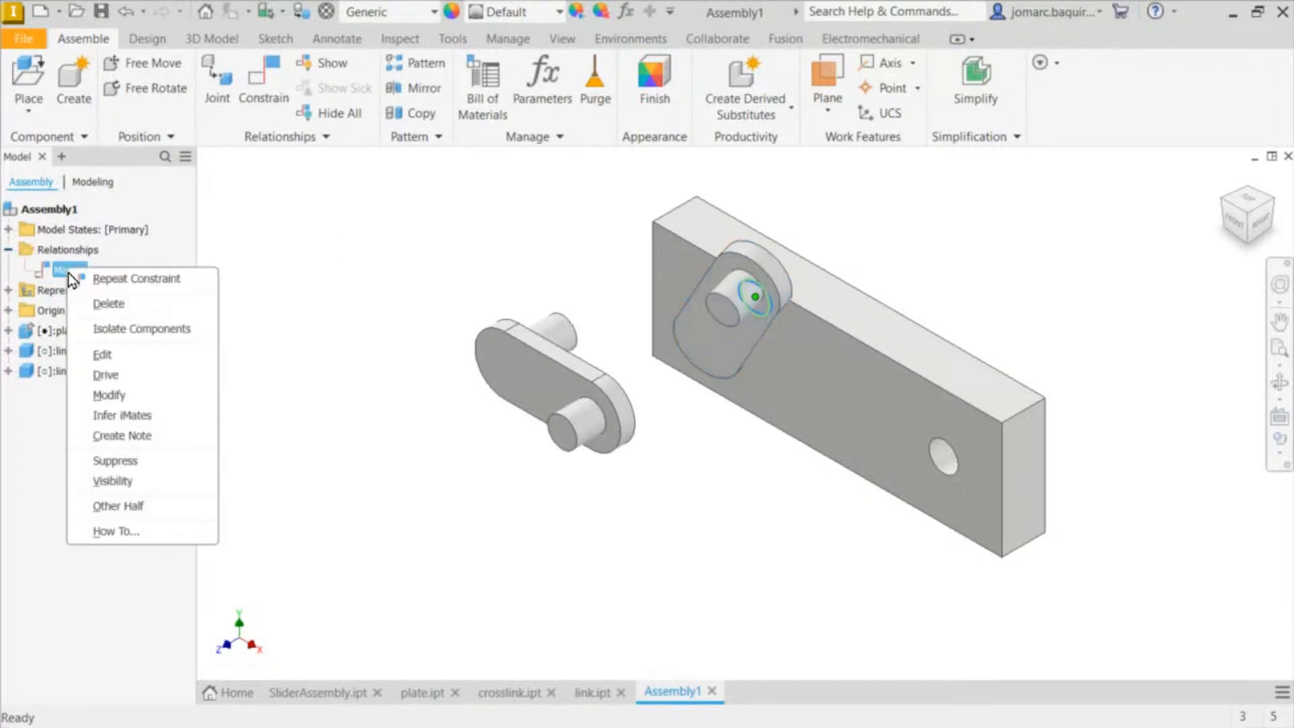
{"action": "left_click", "coordinate": [127, 356]}
{"action": "left_click", "coordinate": [409, 385]}
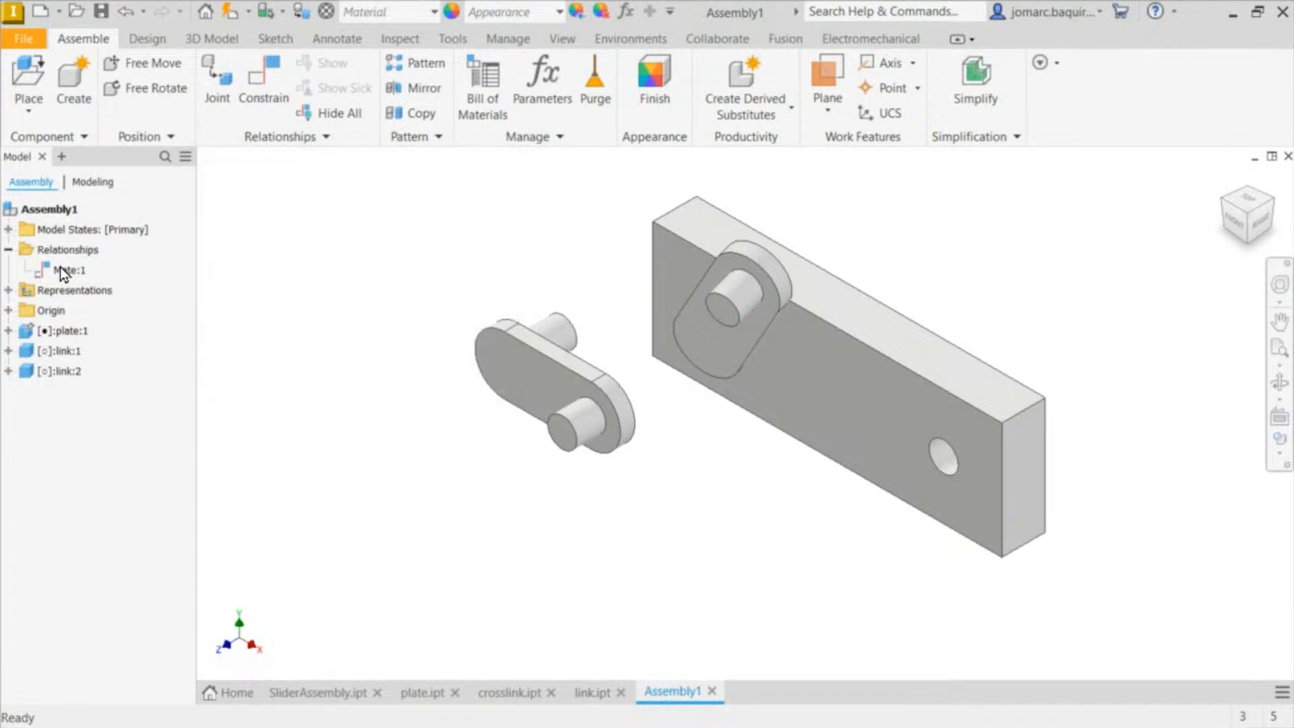
Step: Delete the link's point-to-point mate constraint and pull the freed link away from the plate
{"action": "left_click", "coordinate": [64, 270]}
{"action": "left_click", "coordinate": [329, 338]}
{"action": "left_click", "coordinate": [37, 274]}
{"action": "key", "text": "Escape"}
{"action": "key", "text": "Delete"}
{"action": "left_click_drag", "start_coordinate": [685, 317], "coordinate": [552, 260]}
Step: Set up a mate constraint between the upper link's rear pin axis and the axis of the nearer plate hole
{"action": "middle_click_drag", "start_coordinate": [395, 241], "coordinate": [535, 302], "text": "shift"}
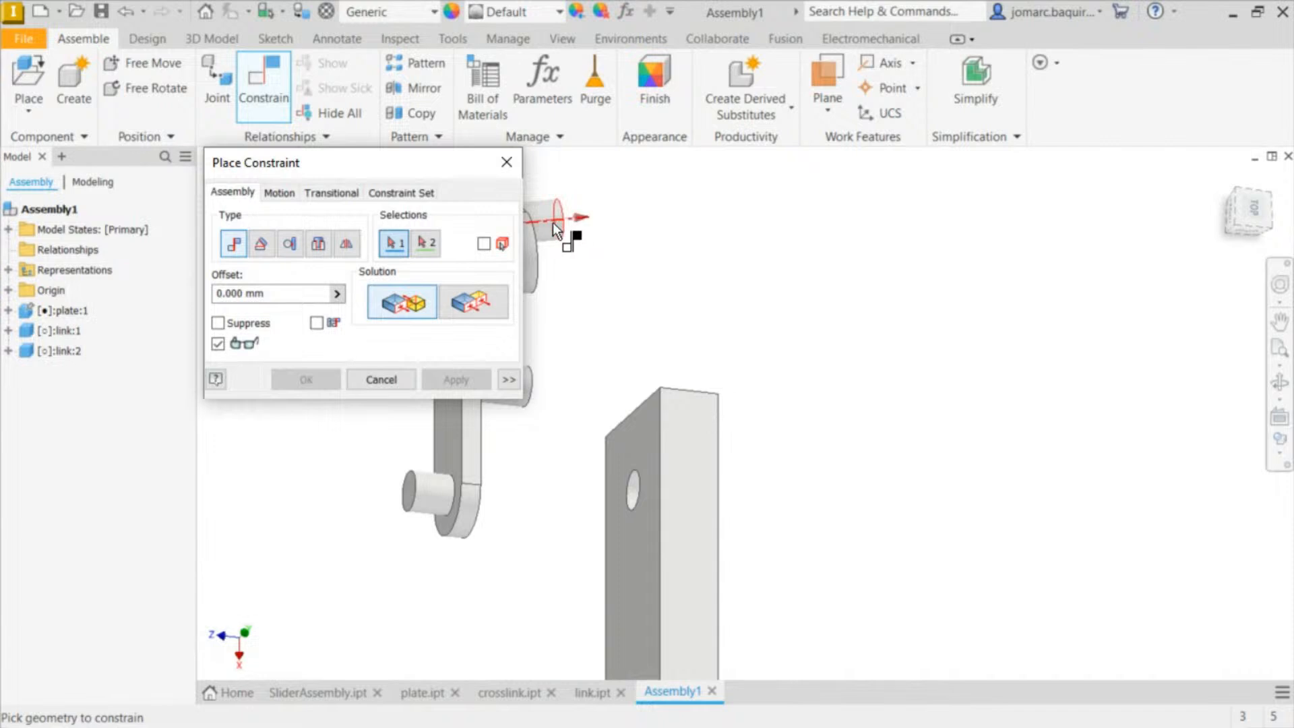
{"action": "mouse_move", "coordinate": [553, 224]}
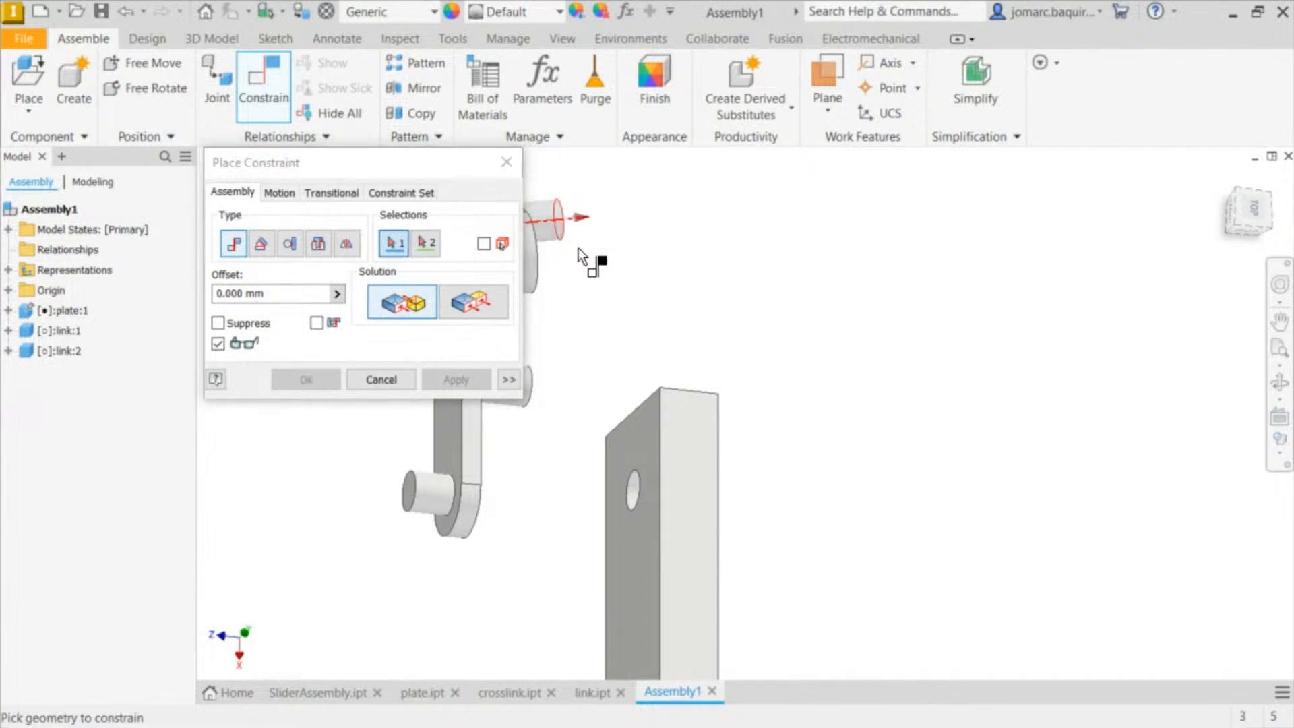
{"action": "left_click", "coordinate": [556, 216]}
{"action": "middle_click_drag", "start_coordinate": [596, 390], "coordinate": [585, 317]}
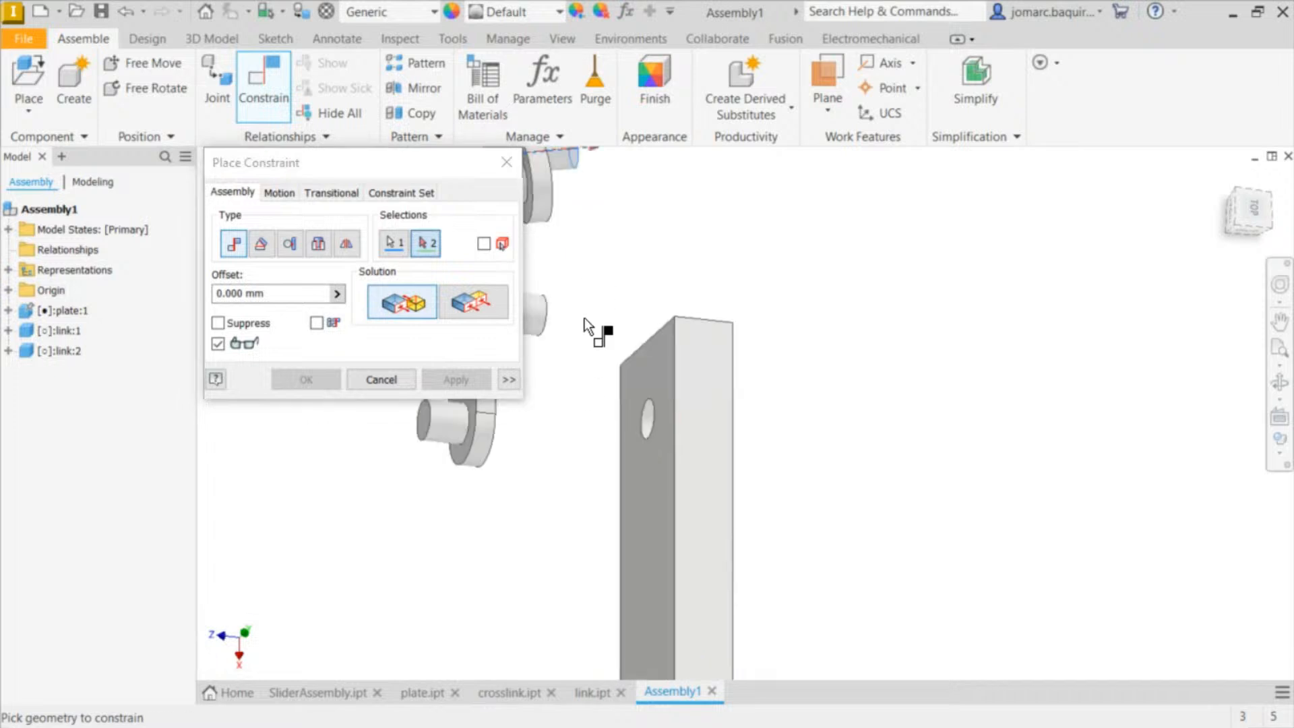
{"action": "mouse_move", "coordinate": [665, 459]}
{"action": "middle_mouse_down", "text": "shift"}
{"action": "mouse_move", "coordinate": [627, 349]}
{"action": "mouse_move", "coordinate": [686, 333]}
{"action": "mouse_move", "coordinate": [855, 447]}
{"action": "mouse_move", "coordinate": [777, 420]}
{"action": "mouse_move", "coordinate": [648, 441]}
{"action": "middle_mouse_up", "text": "shift"}
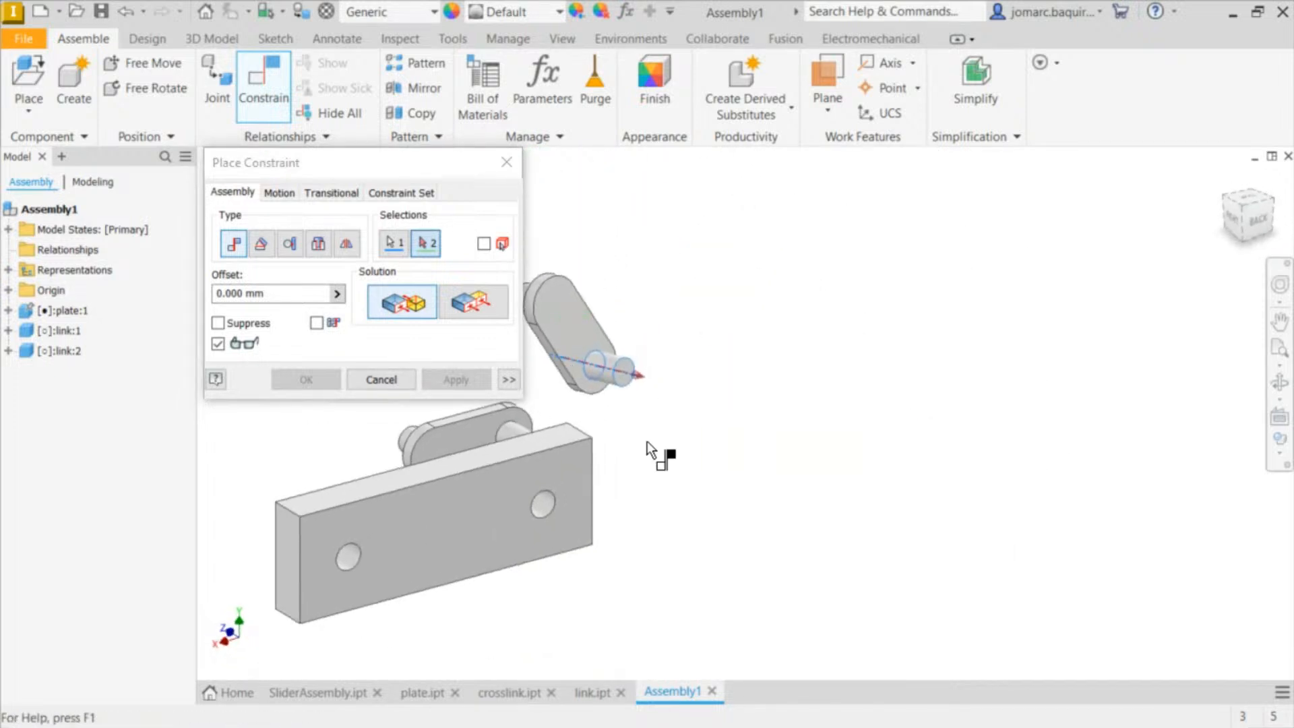
{"action": "left_click", "coordinate": [541, 508]}
{"action": "middle_click_drag", "start_coordinate": [673, 402], "coordinate": [754, 408], "text": "shift"}
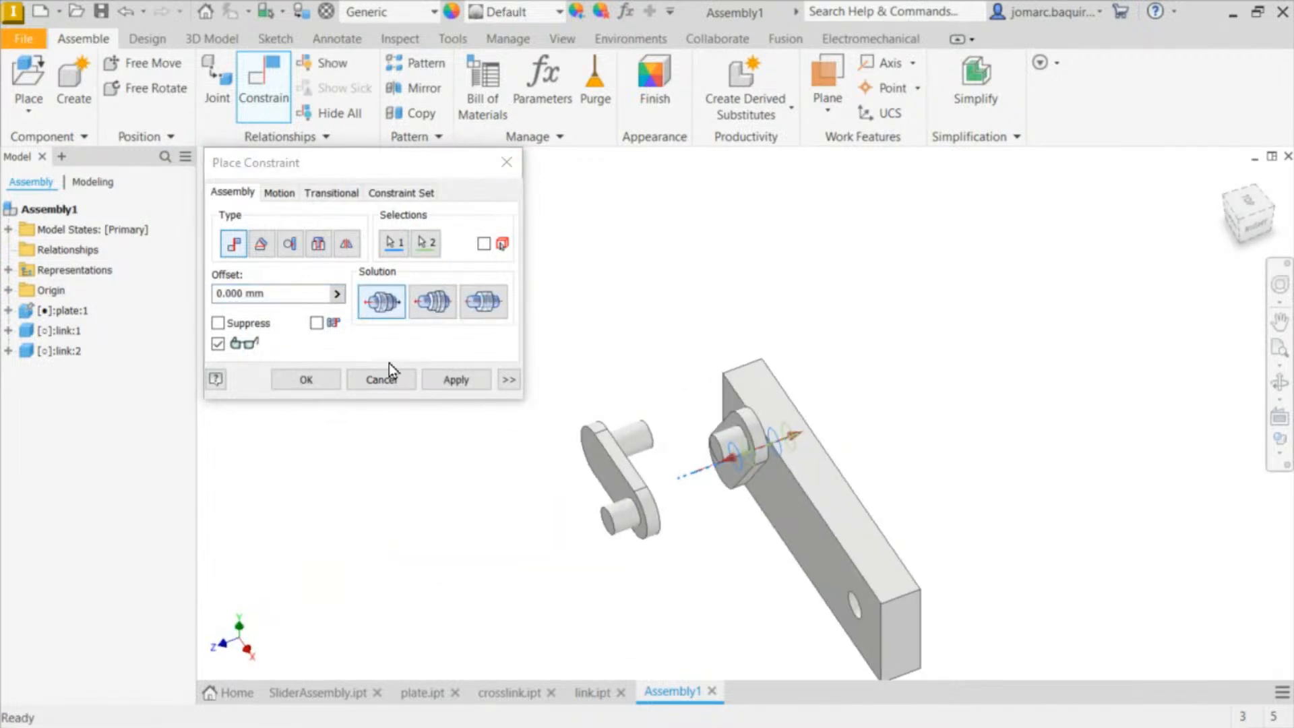
Step: Compare the aligned and opposed mate solutions for the upper link's rear pin axis in the plate hole
{"action": "left_click", "coordinate": [434, 310]}
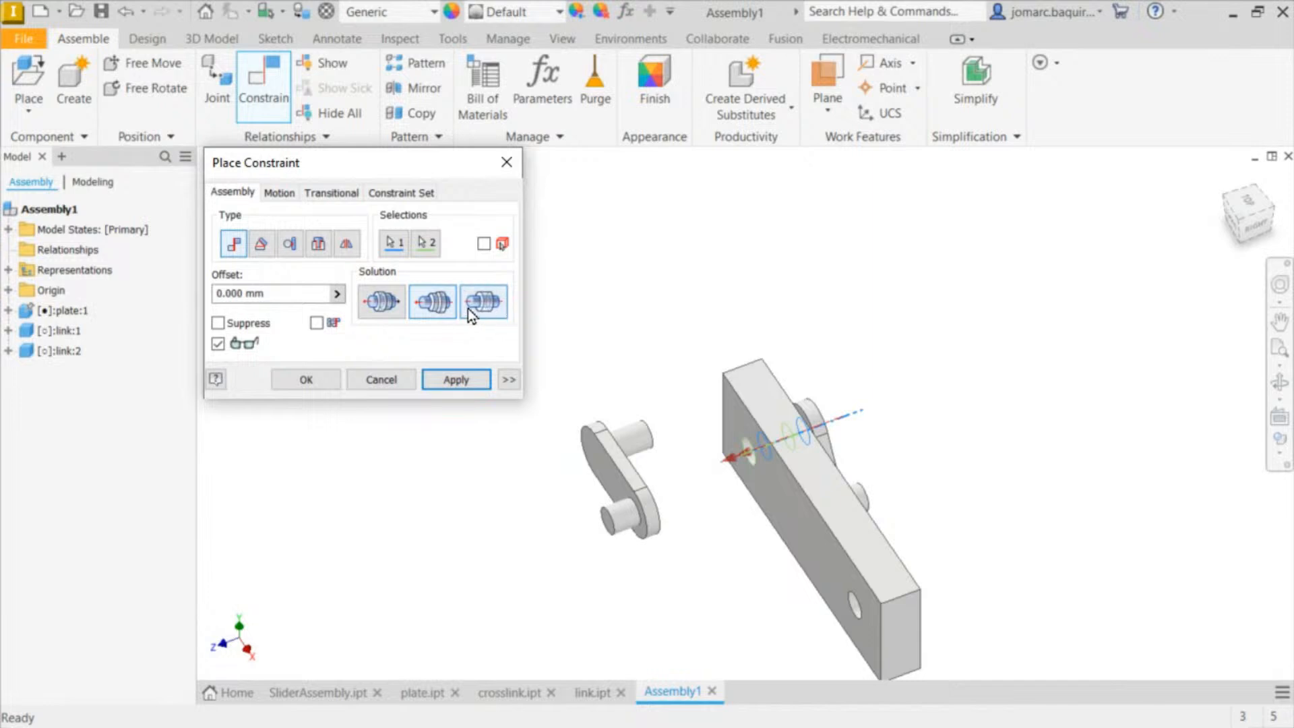
{"action": "left_click", "coordinate": [387, 310]}
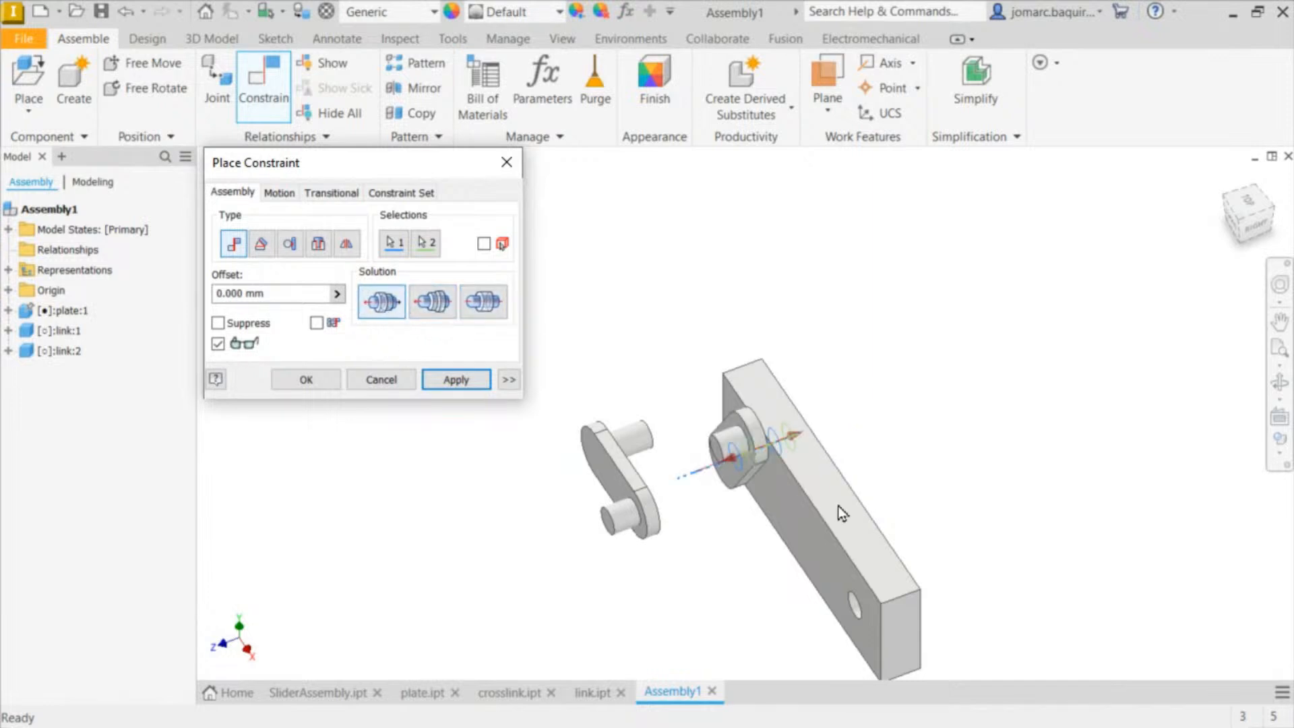
{"action": "middle_click_drag", "start_coordinate": [838, 506], "coordinate": [791, 497], "text": "shift"}
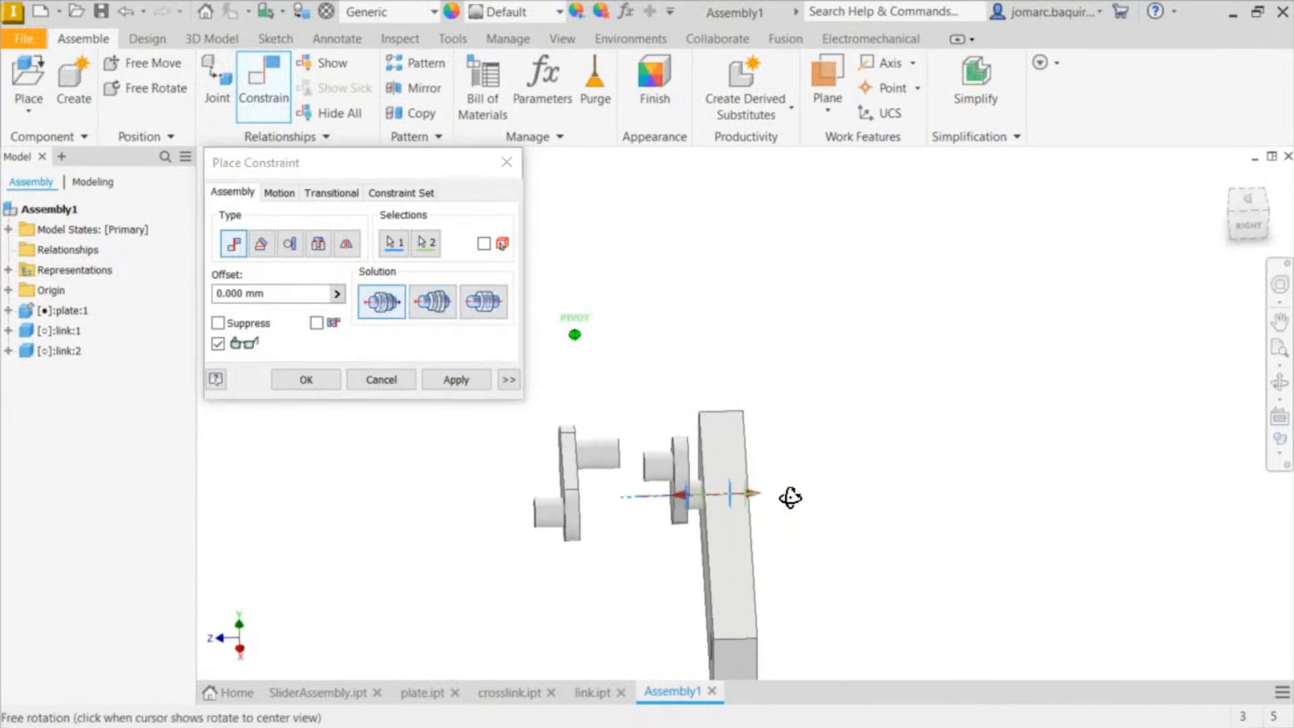
{"action": "left_click", "coordinate": [431, 303]}
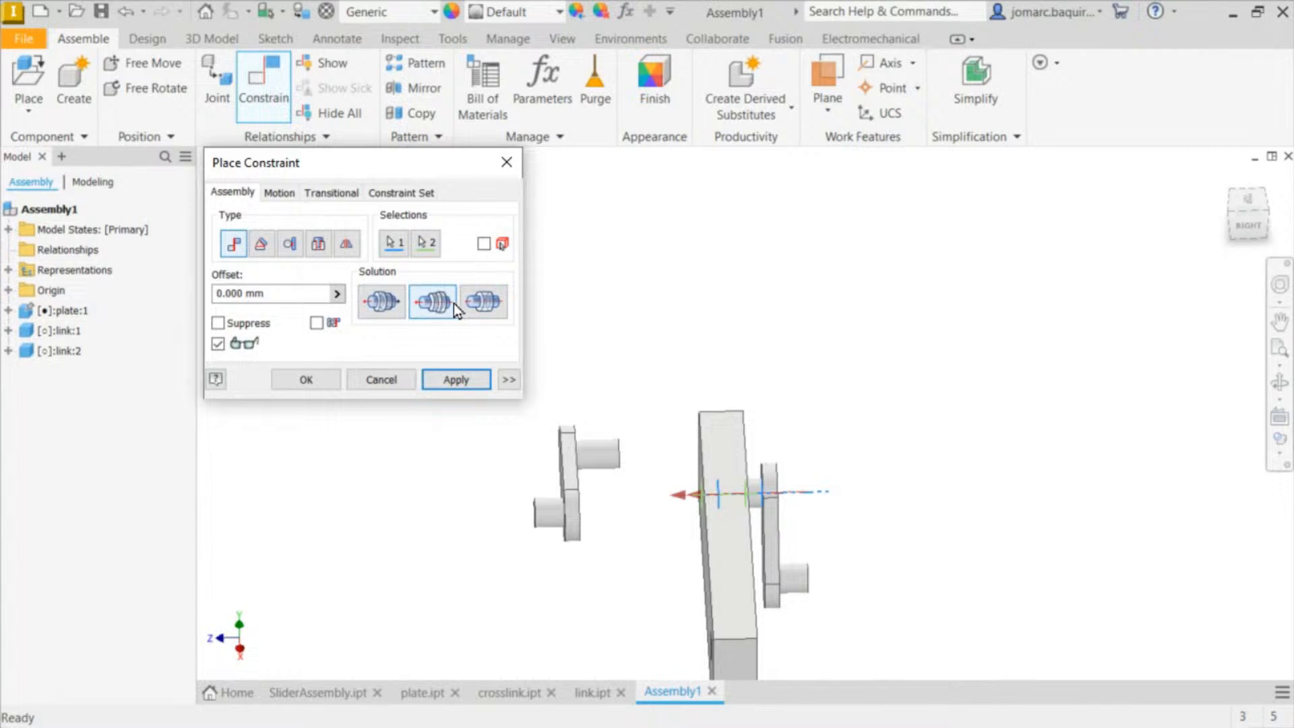
{"action": "left_click", "coordinate": [375, 300]}
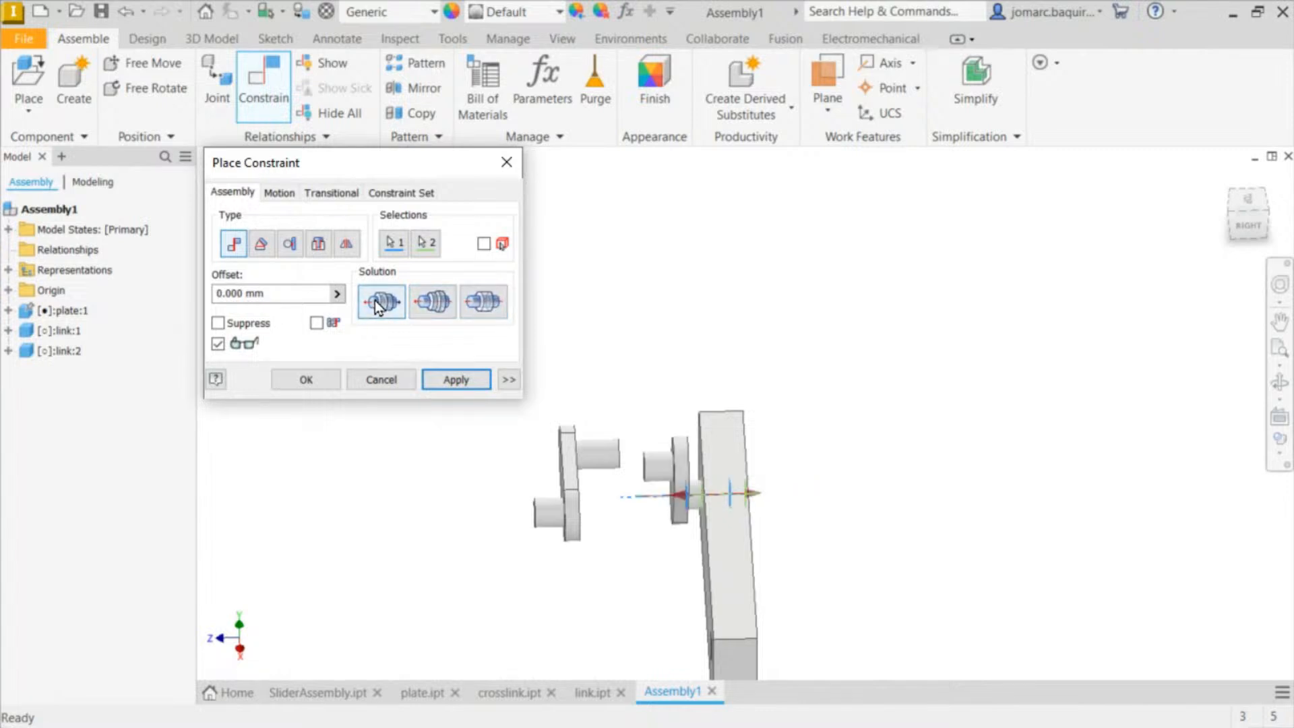
{"action": "middle_click_drag", "start_coordinate": [573, 324], "coordinate": [674, 364], "text": "shift"}
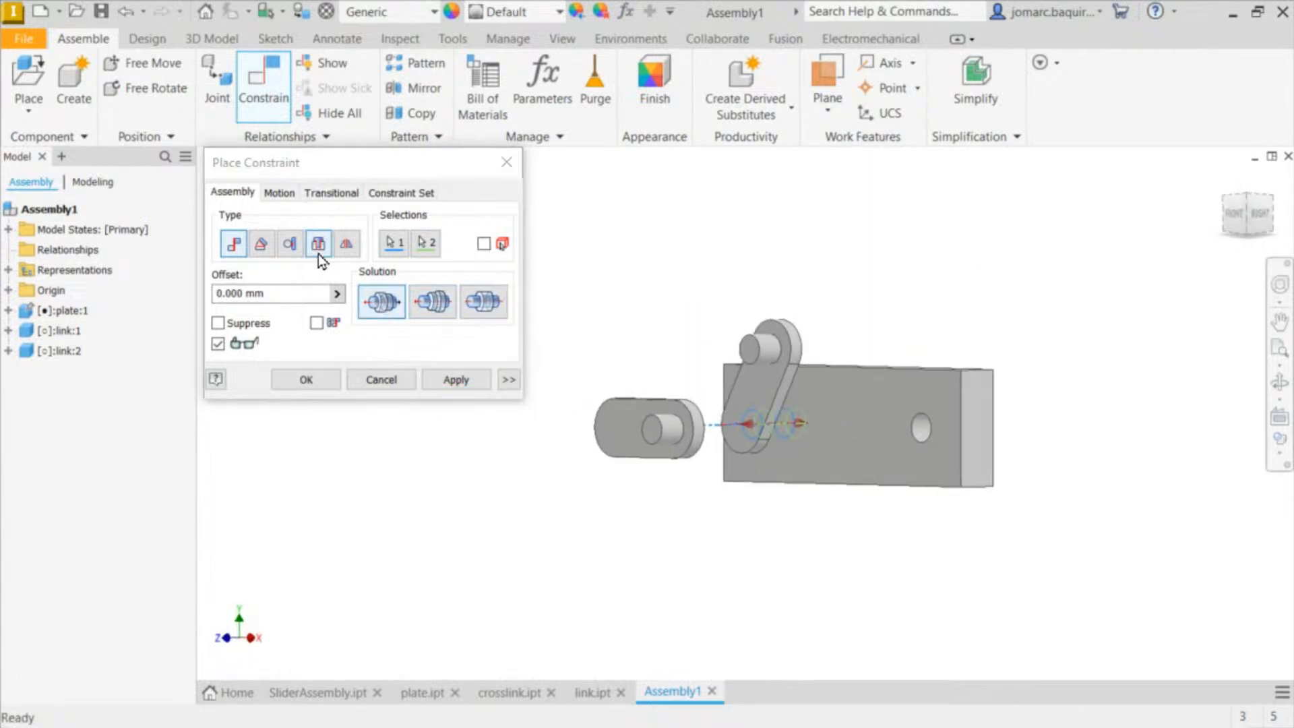
Step: Constrain the upper link's rear pin to the selected plate hole with an aligned Insert constraint at 0 mm offset
{"action": "left_click", "coordinate": [318, 250]}
{"action": "middle_click_drag", "start_coordinate": [708, 404], "coordinate": [624, 378], "text": "shift"}
{"action": "left_click", "coordinate": [474, 301]}
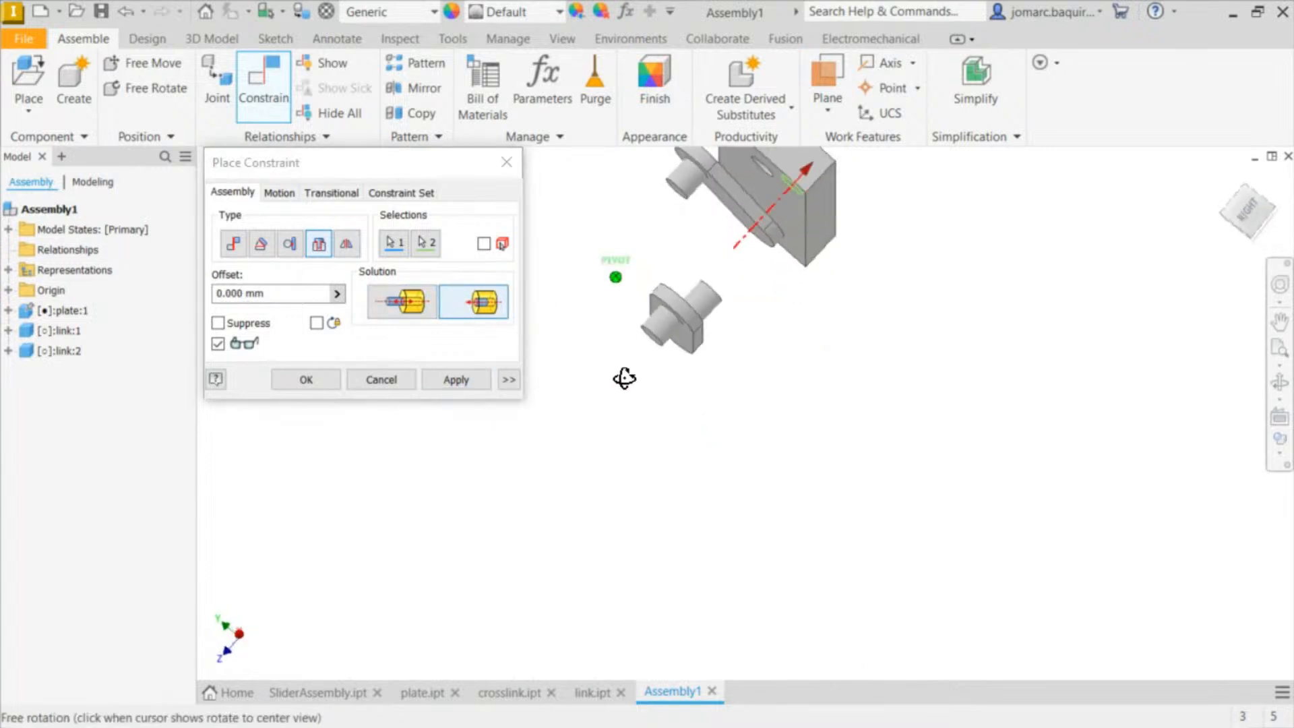
{"action": "middle_click_drag", "start_coordinate": [941, 367], "coordinate": [1044, 383], "text": "shift"}
{"action": "middle_click_drag", "start_coordinate": [872, 379], "coordinate": [1108, 255], "text": "shift"}
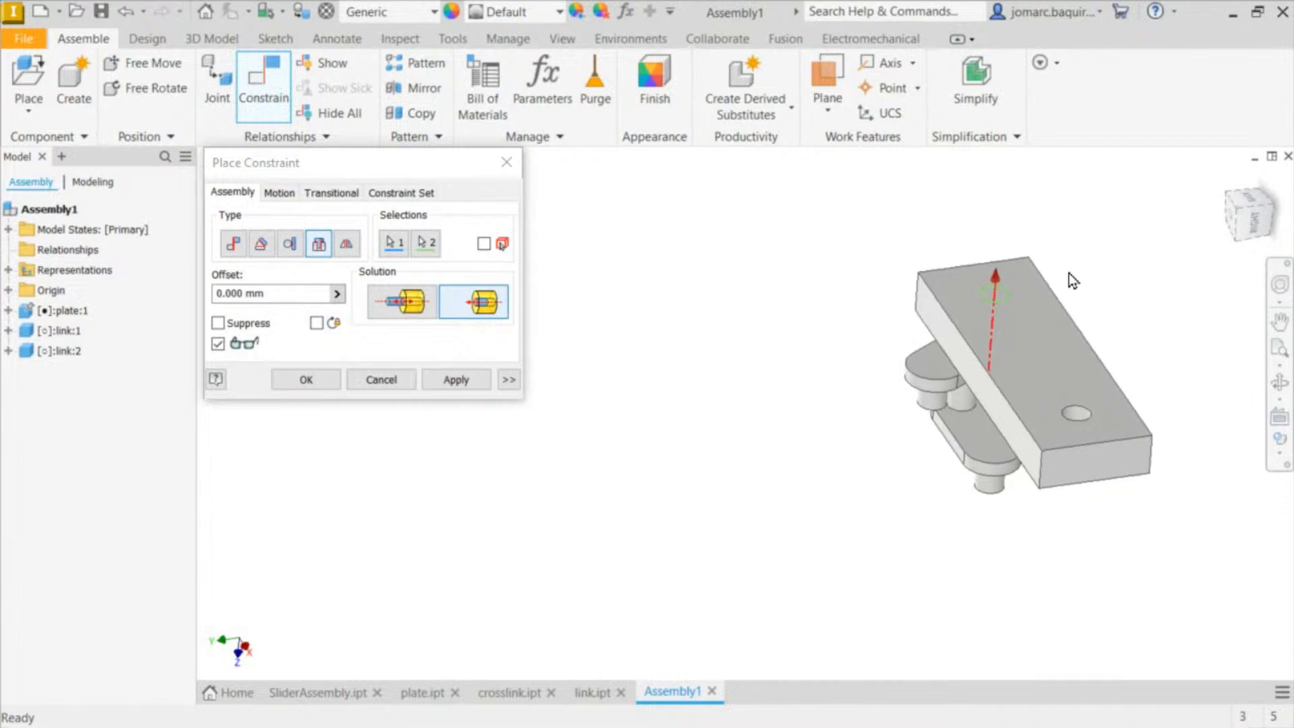
{"action": "key", "text": "F6"}
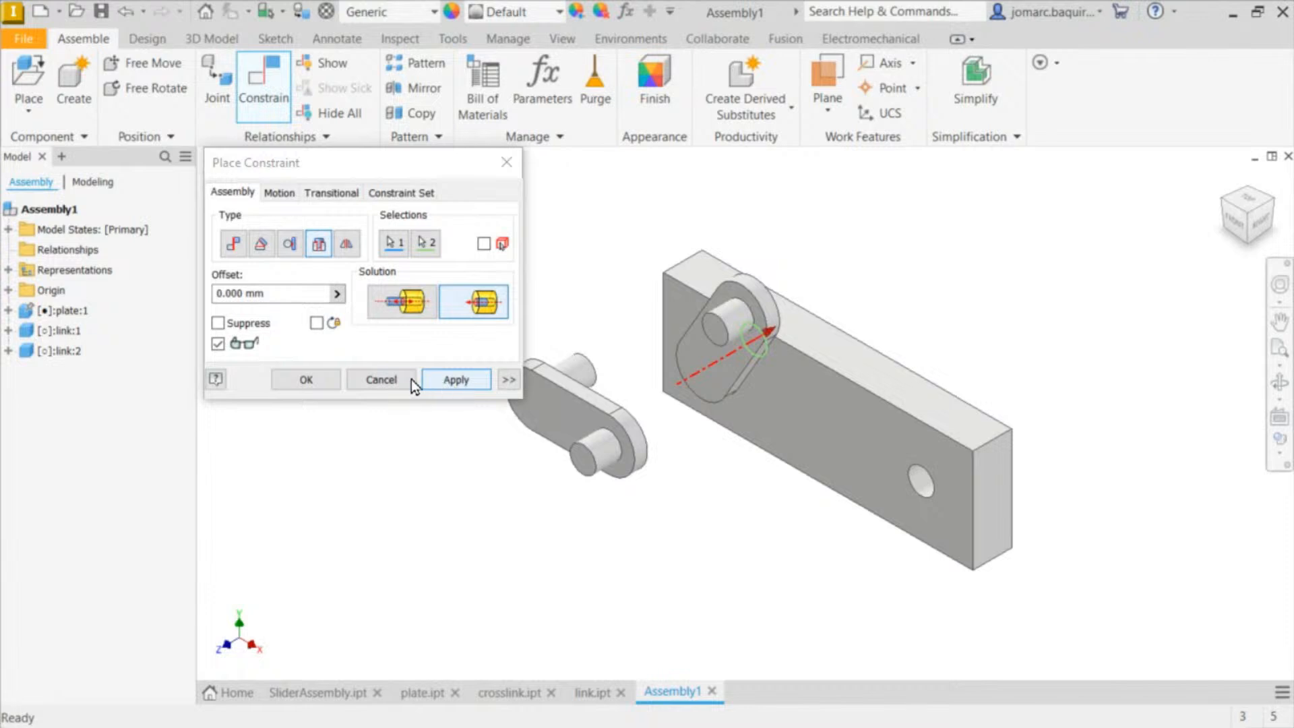
{"action": "left_click", "coordinate": [315, 383]}
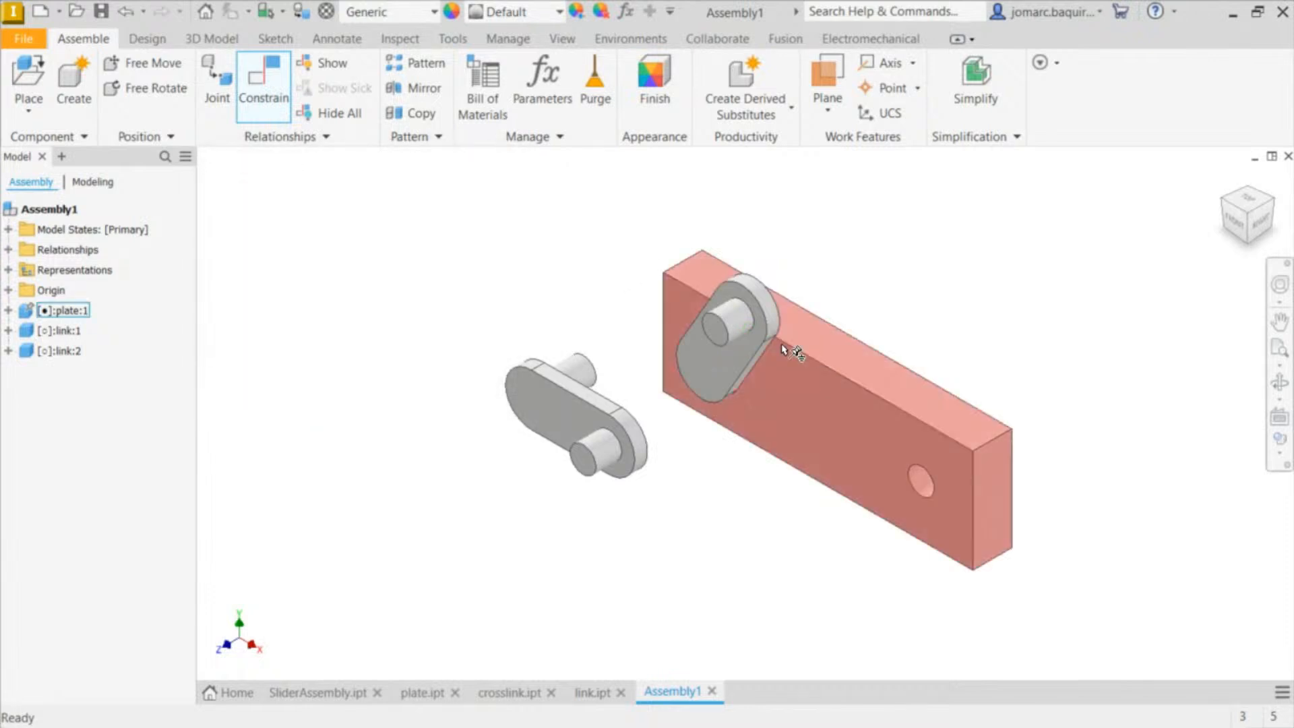
Step: Swing the inserted link about its plate hole so its front pin points up and away from the plate
{"action": "left_click_drag", "start_coordinate": [732, 333], "coordinate": [602, 207]}
{"action": "middle_click_drag", "start_coordinate": [431, 180], "coordinate": [403, 257]}
{"action": "left_click", "coordinate": [403, 257]}
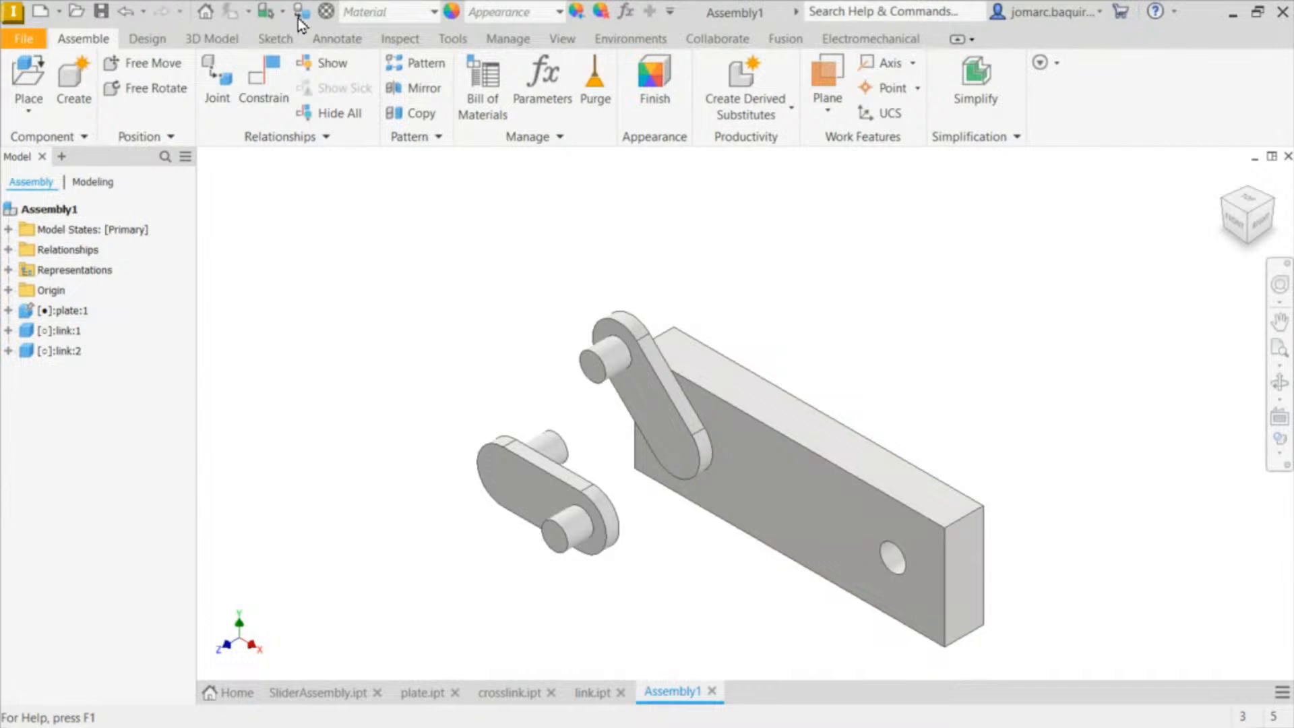
Step: Place one instance of crosslink.ipt above the plate
{"action": "left_click", "coordinate": [27, 77]}
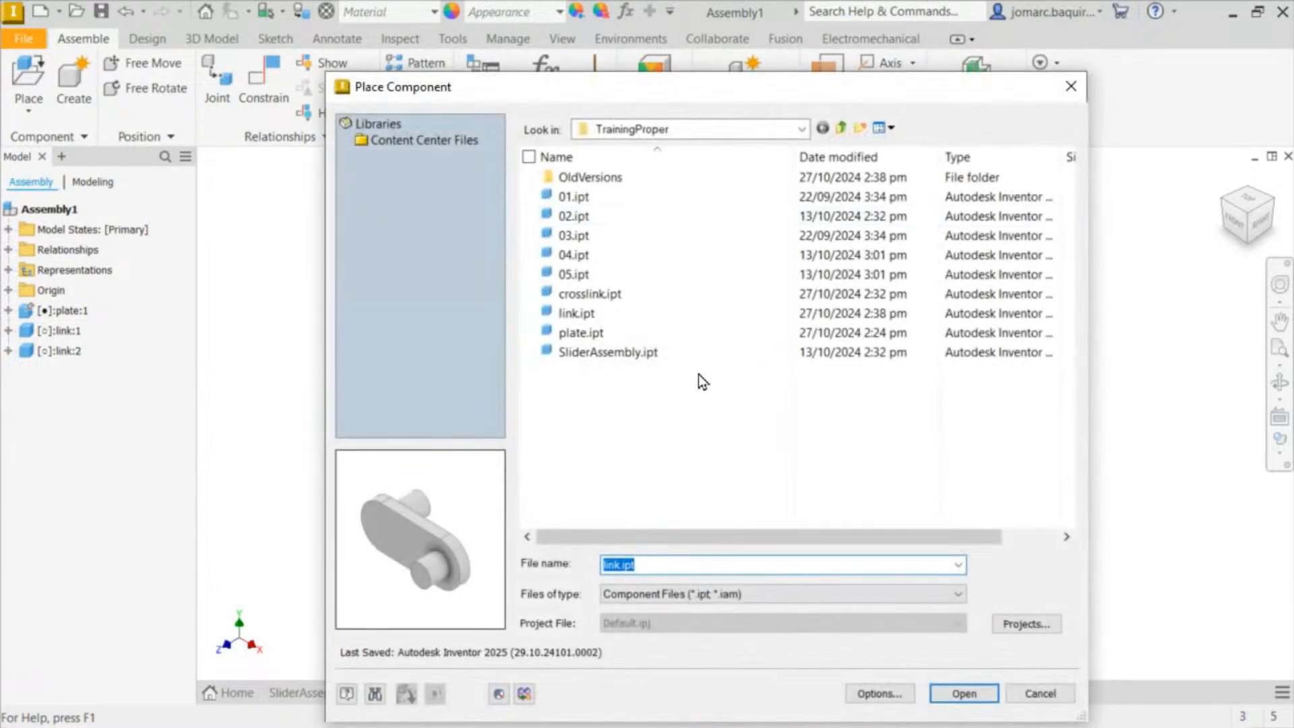
{"action": "left_click", "coordinate": [590, 295]}
{"action": "double_click", "coordinate": [590, 298]}
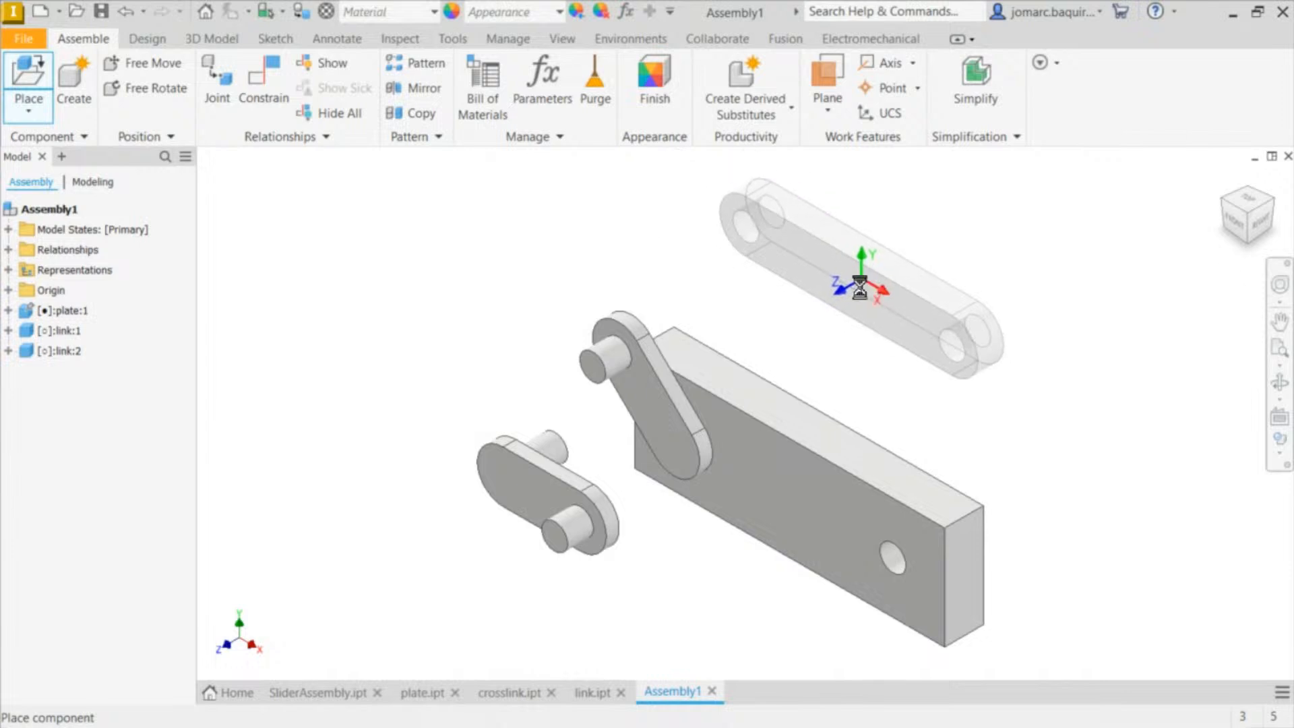
{"action": "left_click", "coordinate": [937, 285]}
{"action": "key", "text": "Escape"}
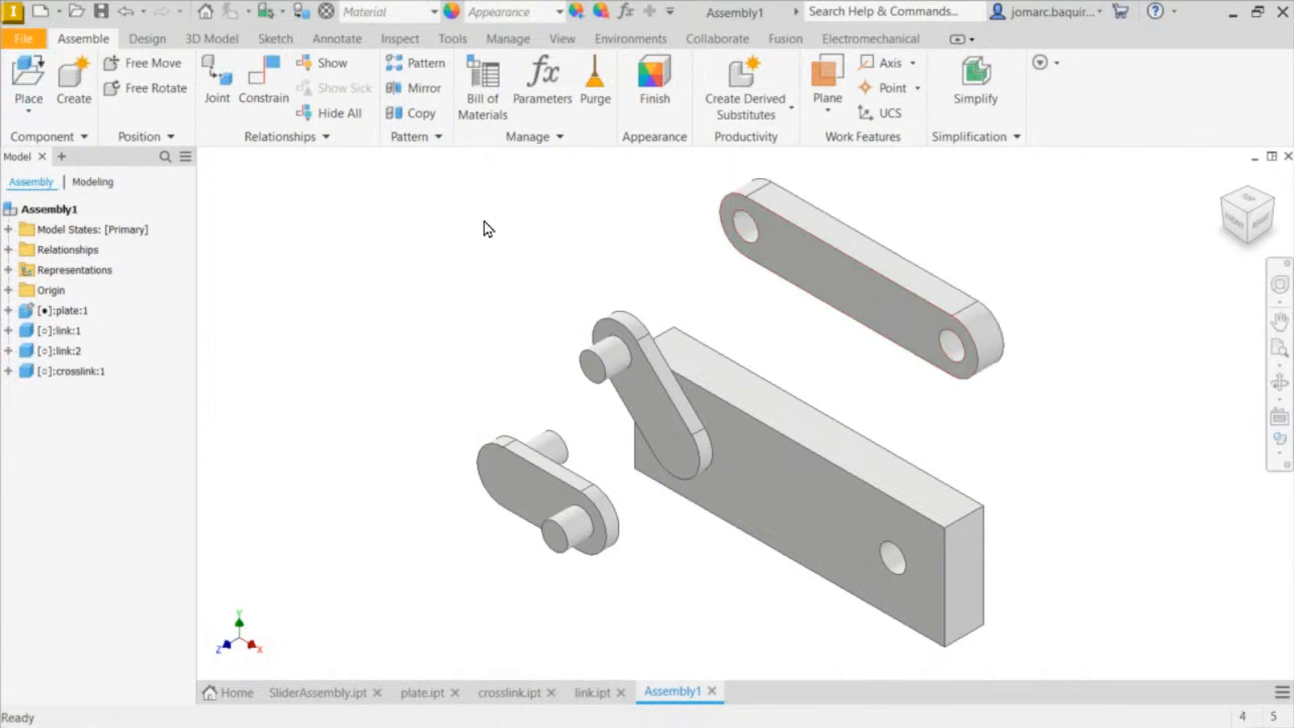
Step: Apply an aligned Insert constraint between the crosslink's upper-left hole and the upper link's front pin, with 0 mm offset
{"action": "left_click", "coordinate": [267, 82]}
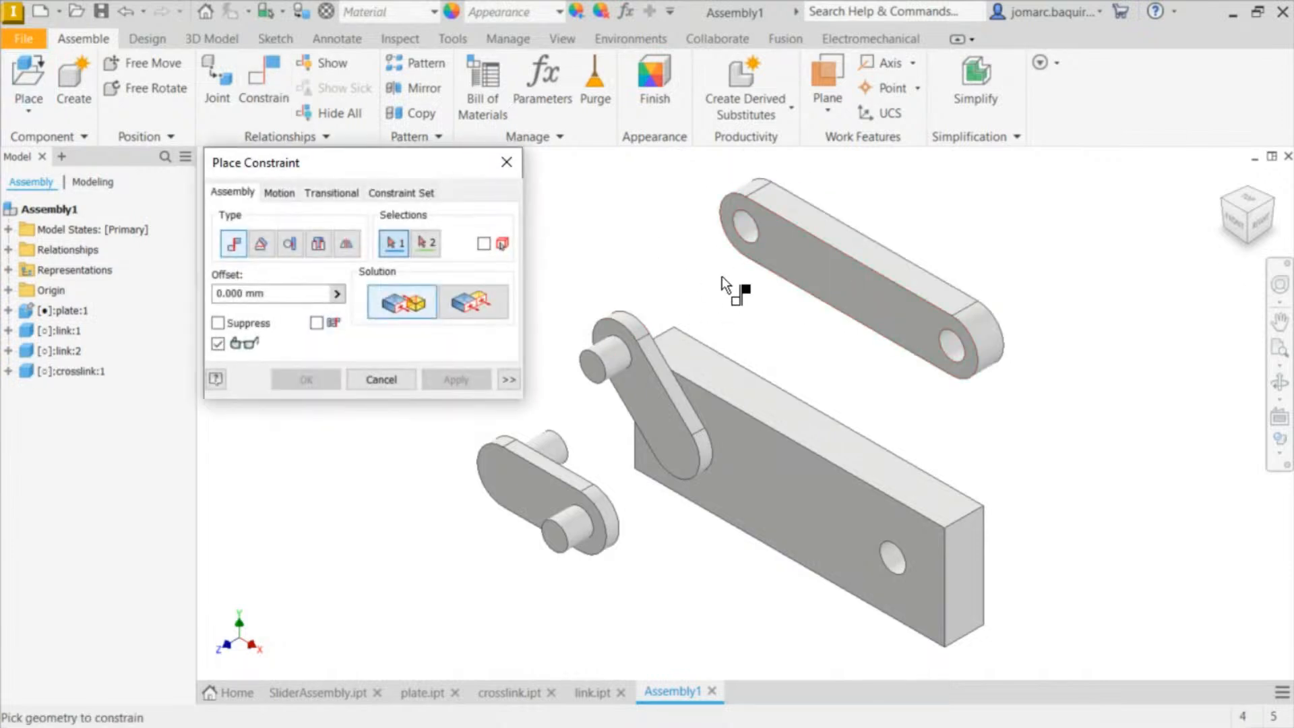
{"action": "left_click", "coordinate": [318, 245]}
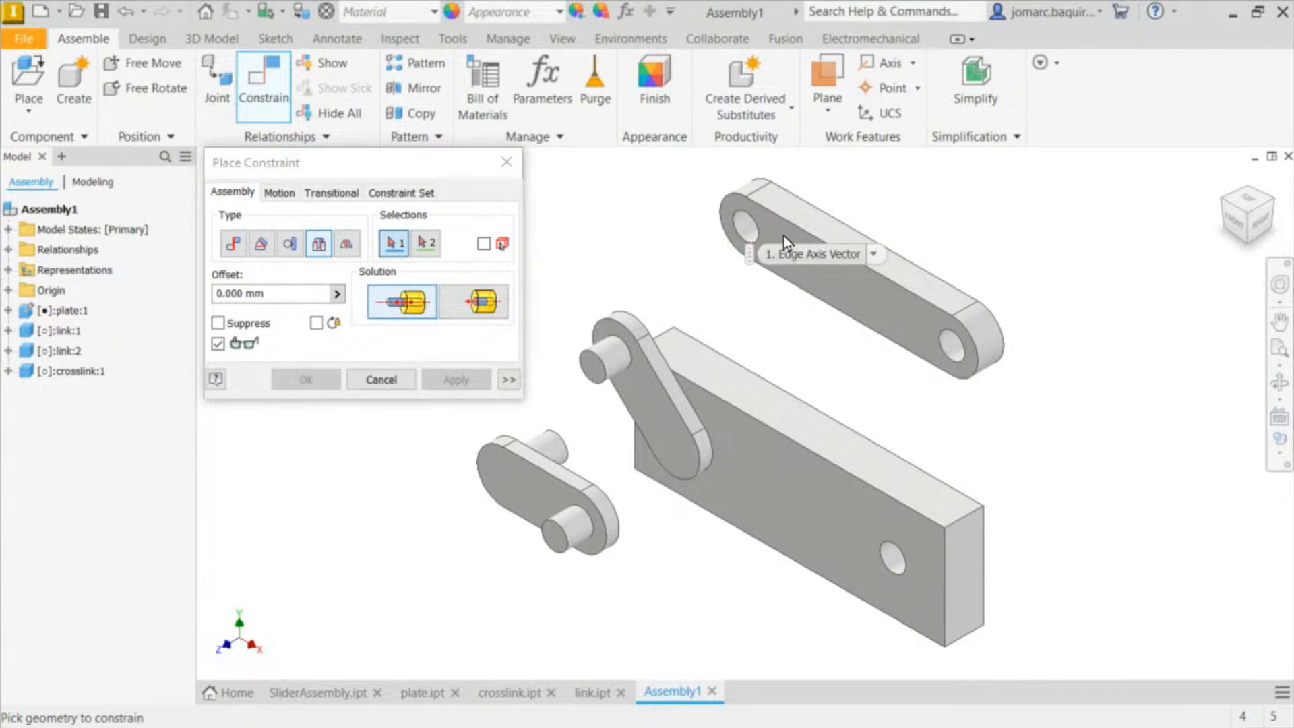
{"action": "left_click", "coordinate": [750, 227]}
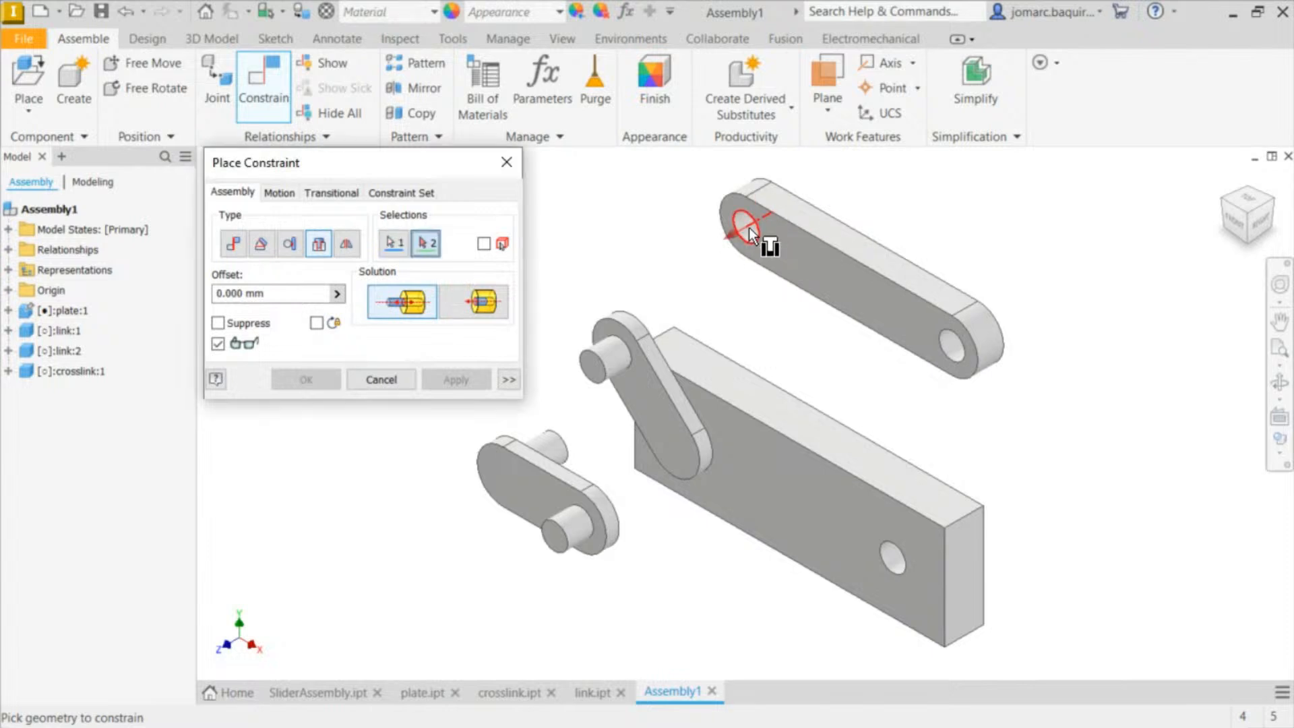
{"action": "left_click", "coordinate": [600, 365]}
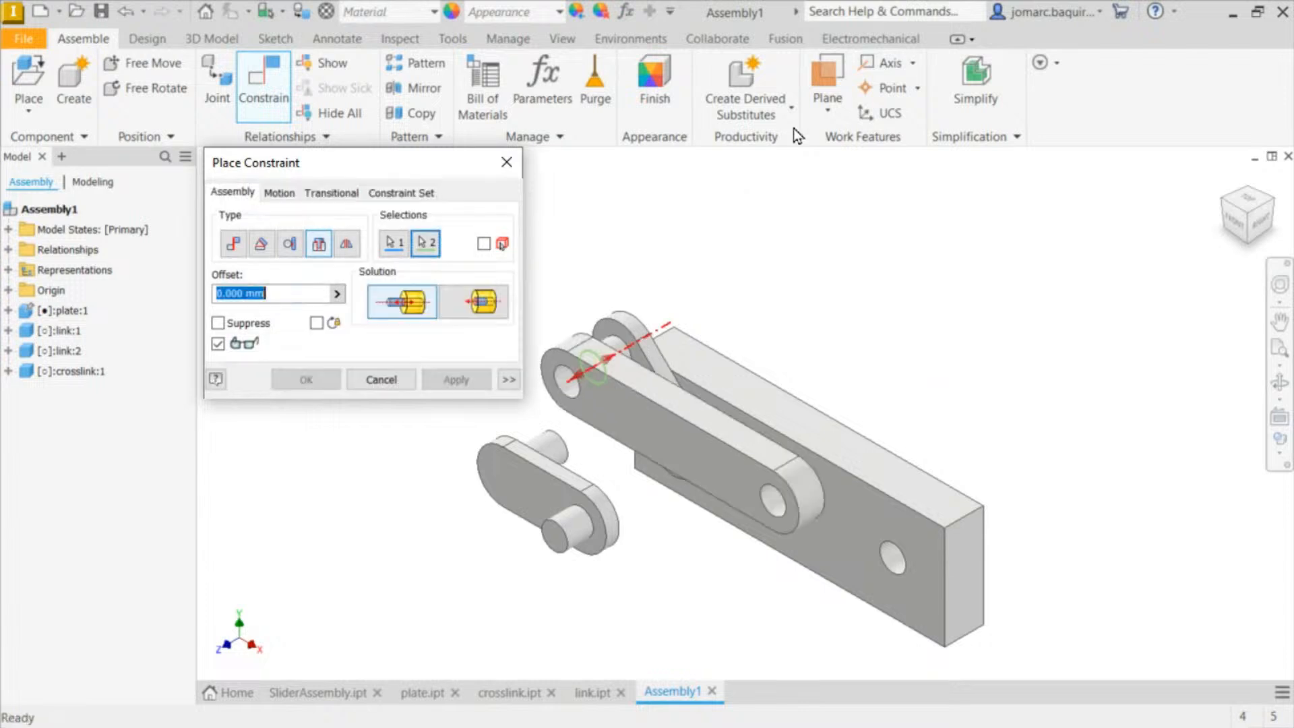
{"action": "left_click", "coordinate": [483, 309]}
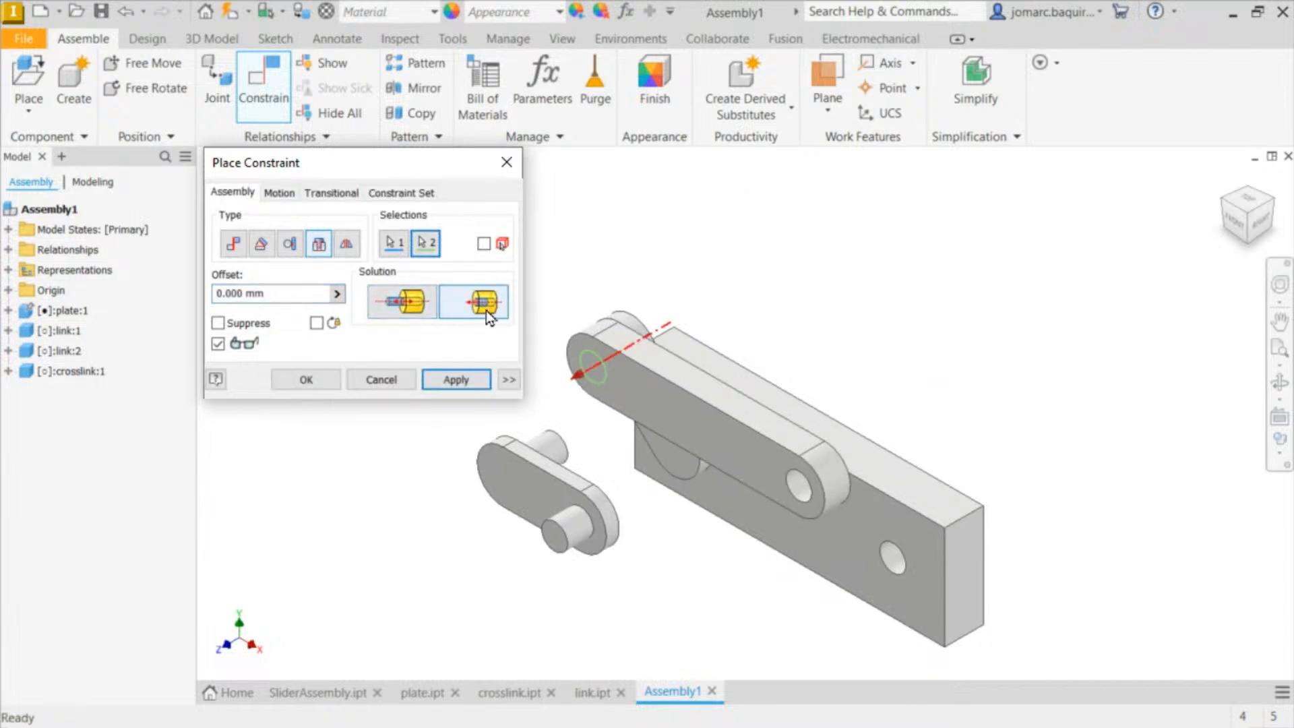
{"action": "left_click", "coordinate": [459, 380]}
Step: Apply an aligned Insert constraint between the loose link's rear pin and the plate's free hole, with 0 mm offset
{"action": "middle_click_drag", "start_coordinate": [628, 428], "coordinate": [527, 225]}
{"action": "middle_click_drag", "start_coordinate": [543, 306], "coordinate": [745, 520]}
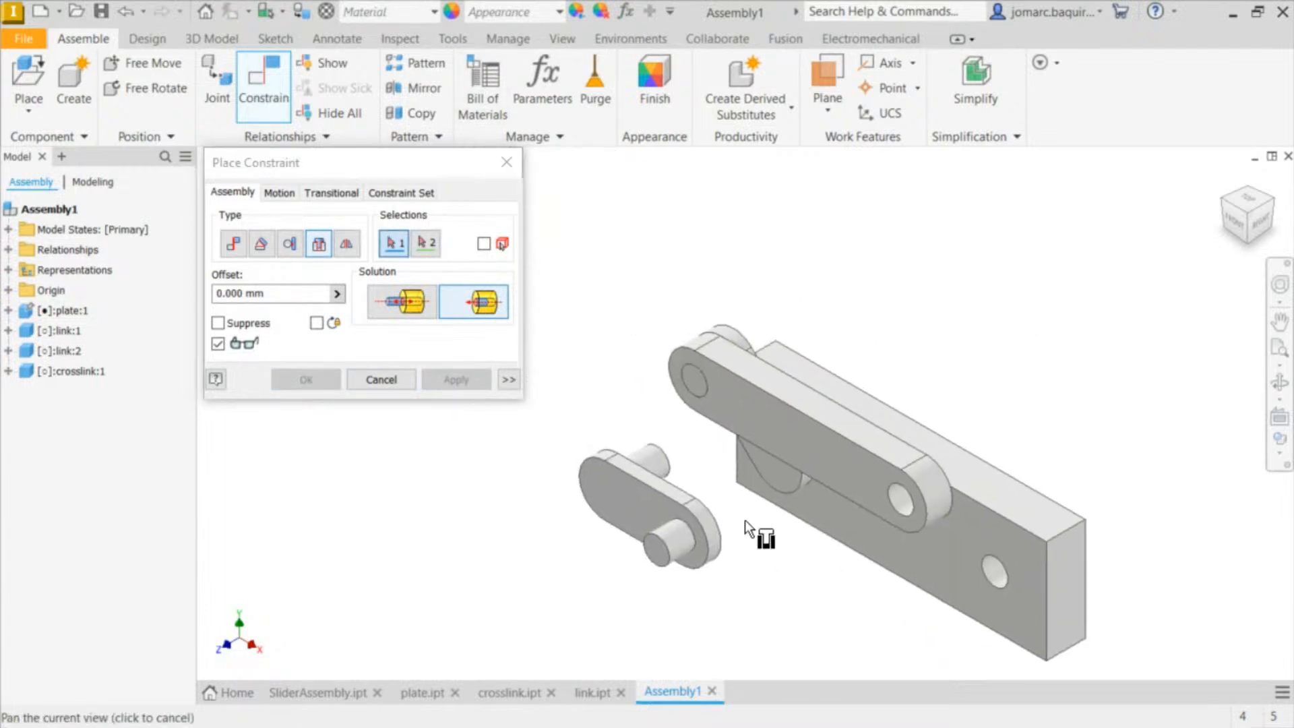
{"action": "left_click", "coordinate": [670, 463]}
{"action": "middle_click_drag", "start_coordinate": [769, 455], "coordinate": [715, 435]}
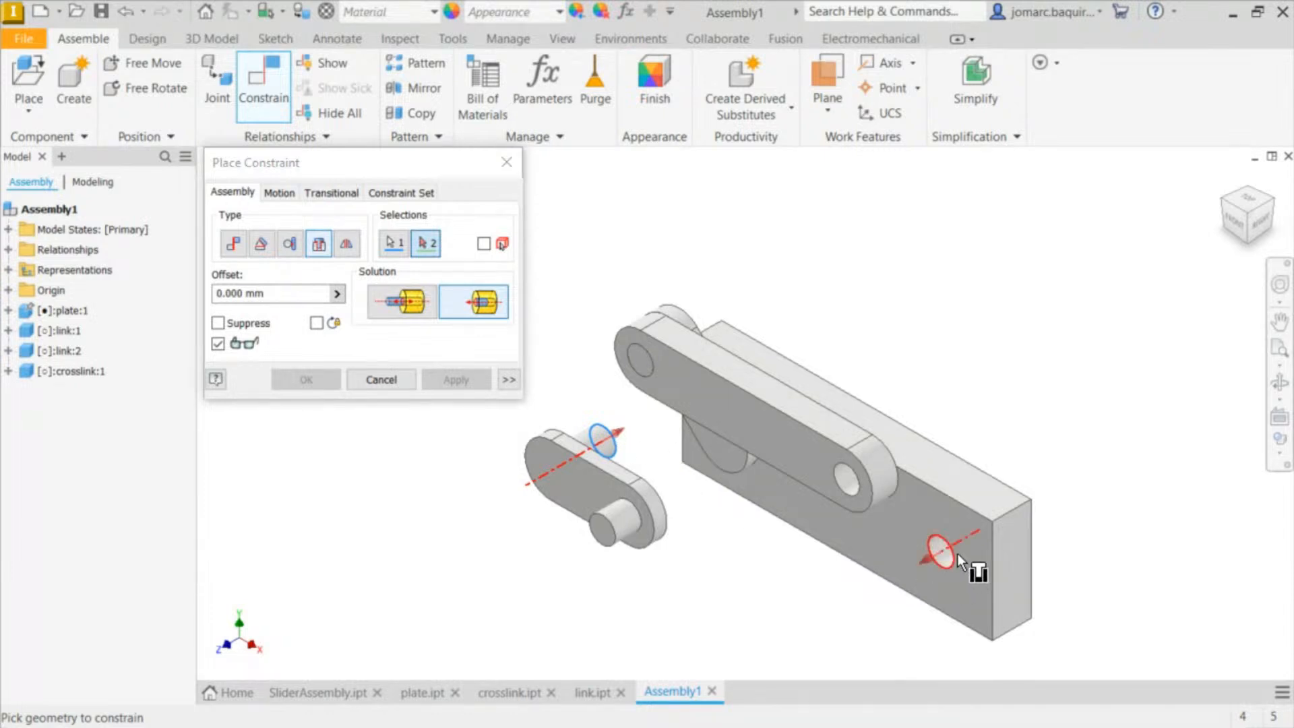
{"action": "left_click", "coordinate": [981, 537]}
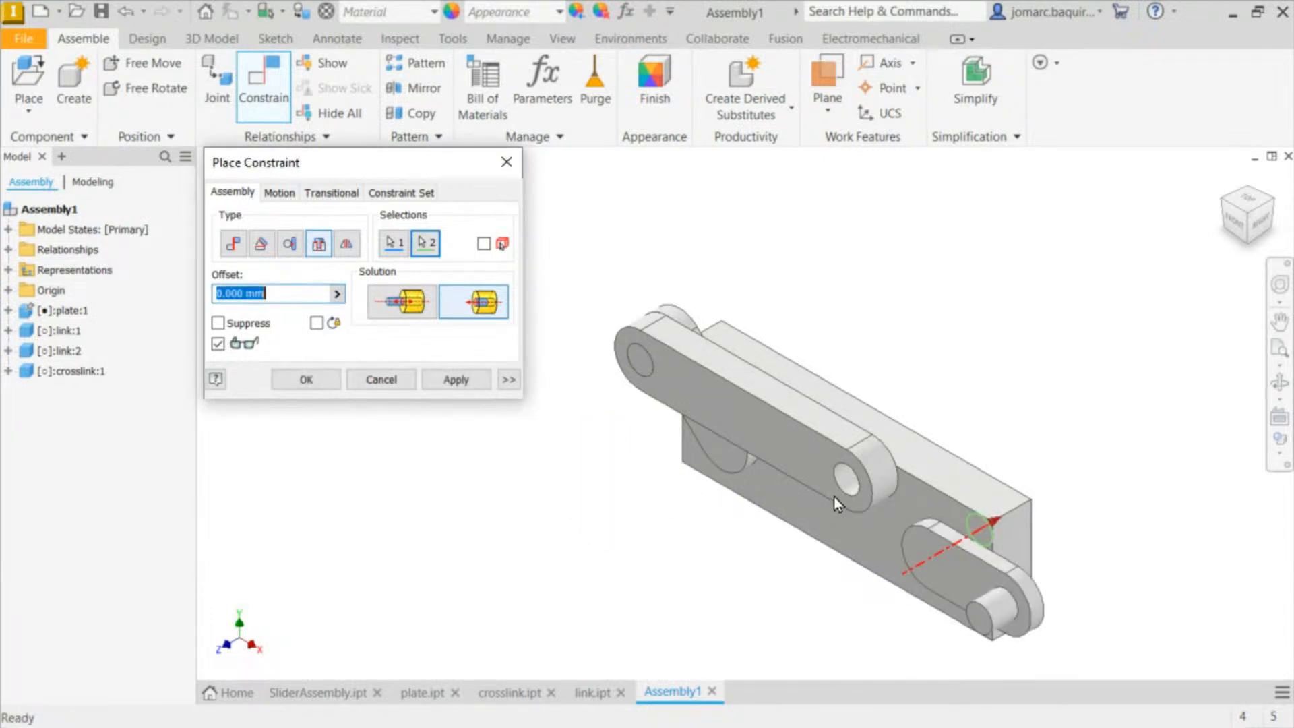
{"action": "mouse_move", "coordinate": [835, 497]}
{"action": "middle_mouse_down", "text": "shift"}
{"action": "mouse_move", "coordinate": [717, 483]}
{"action": "mouse_move", "coordinate": [812, 457]}
{"action": "mouse_move", "coordinate": [830, 487]}
{"action": "middle_mouse_up", "text": "shift"}
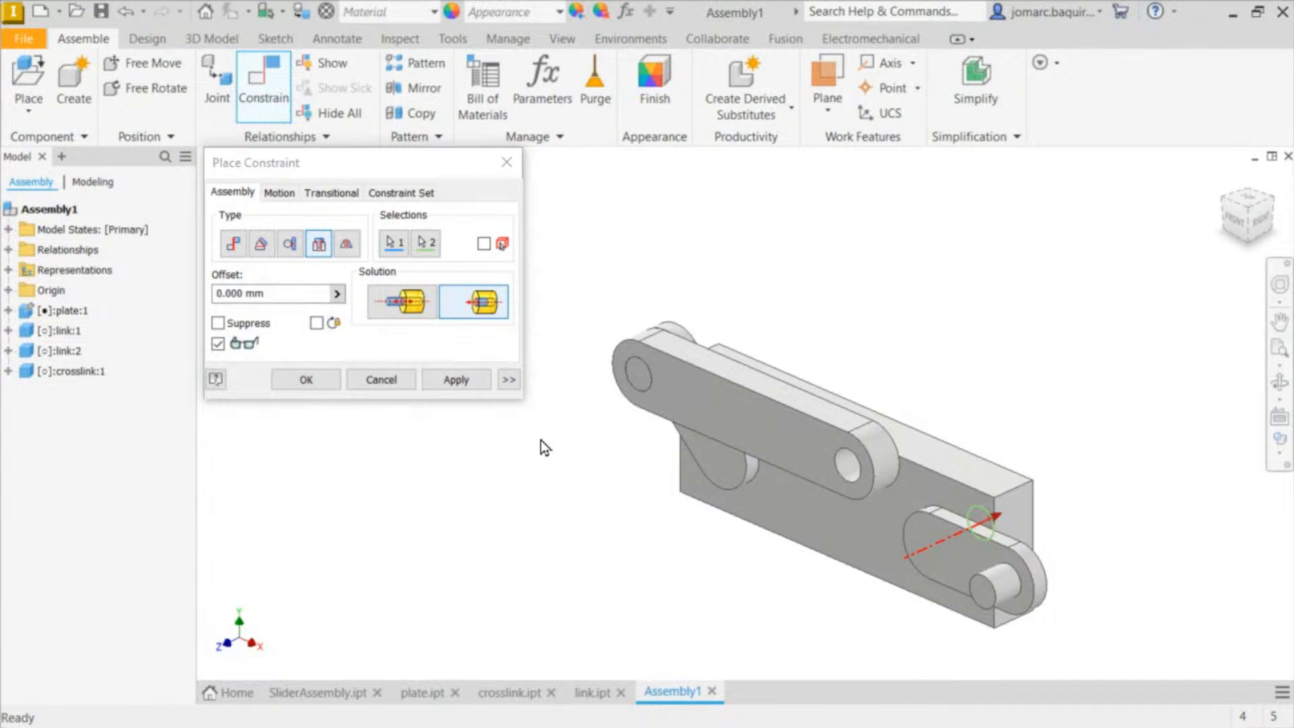
{"action": "left_click", "coordinate": [465, 380]}
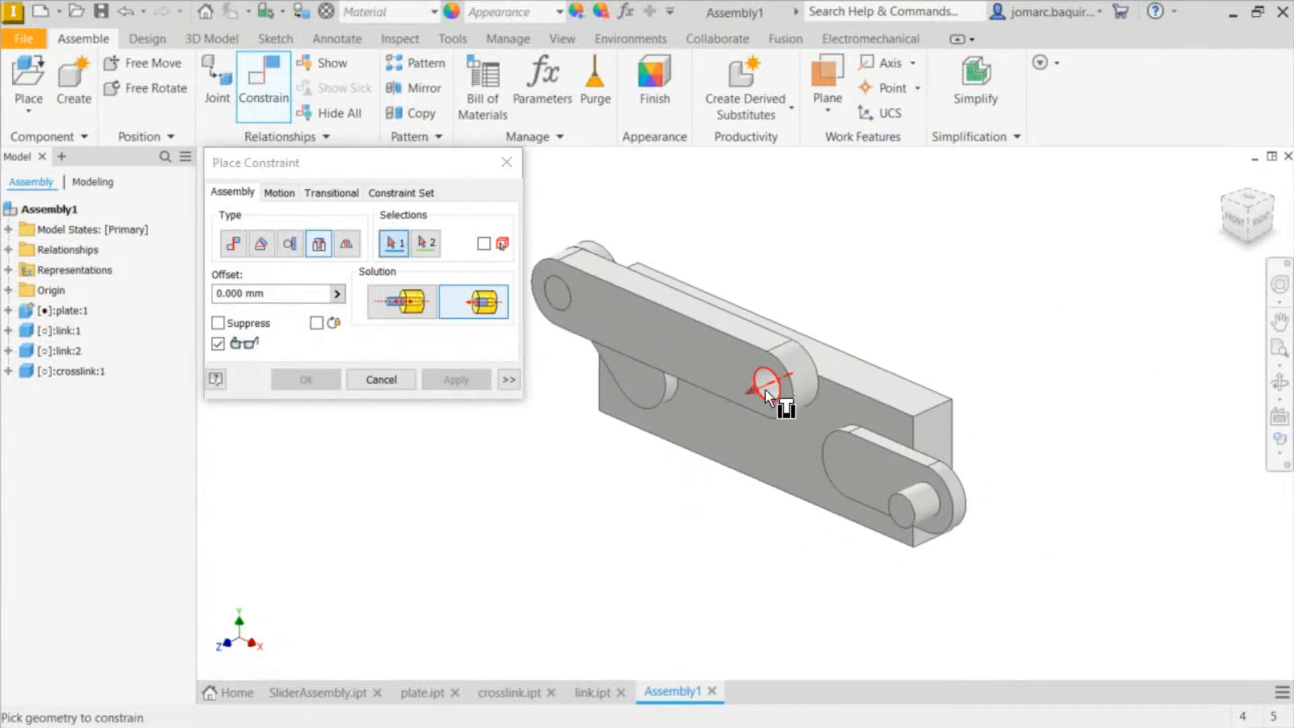
Step: Insert the second link's front pin into the crosslink's free hole with an aligned Insert constraint at 0 mm offset
{"action": "left_click", "coordinate": [766, 391]}
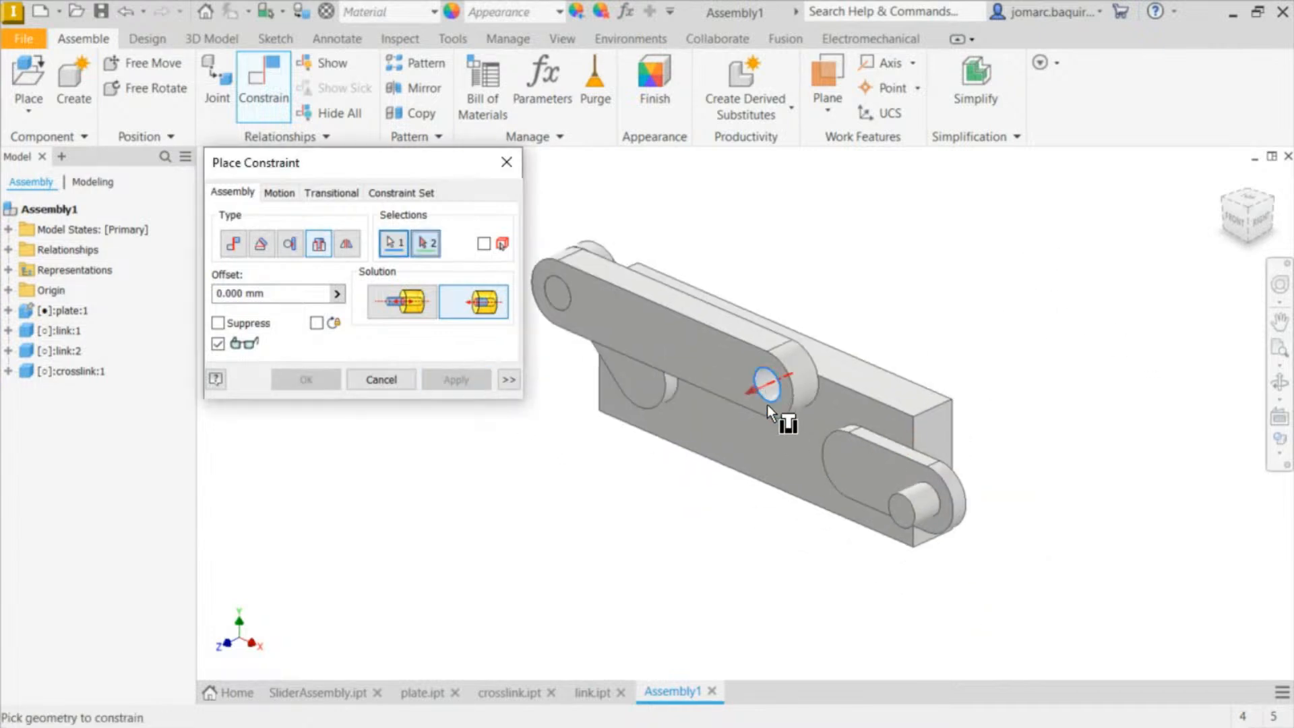
{"action": "left_click", "coordinate": [903, 513]}
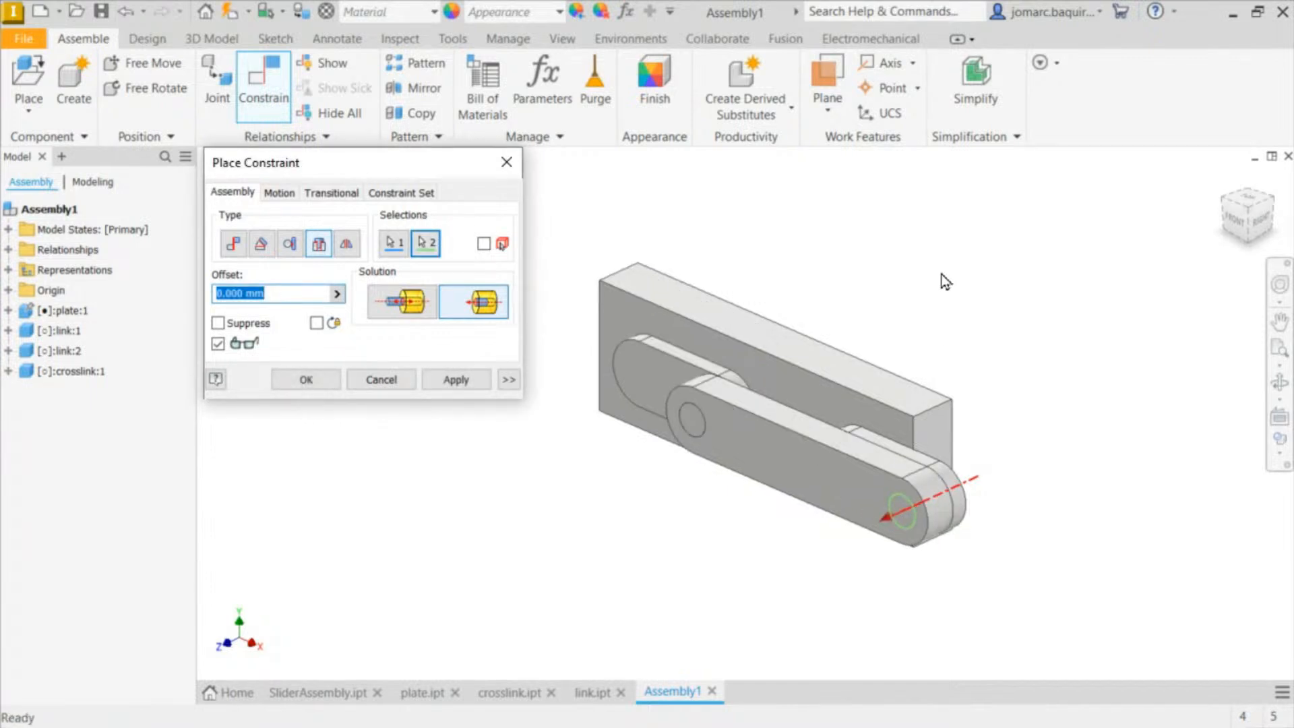
{"action": "left_click", "coordinate": [317, 382]}
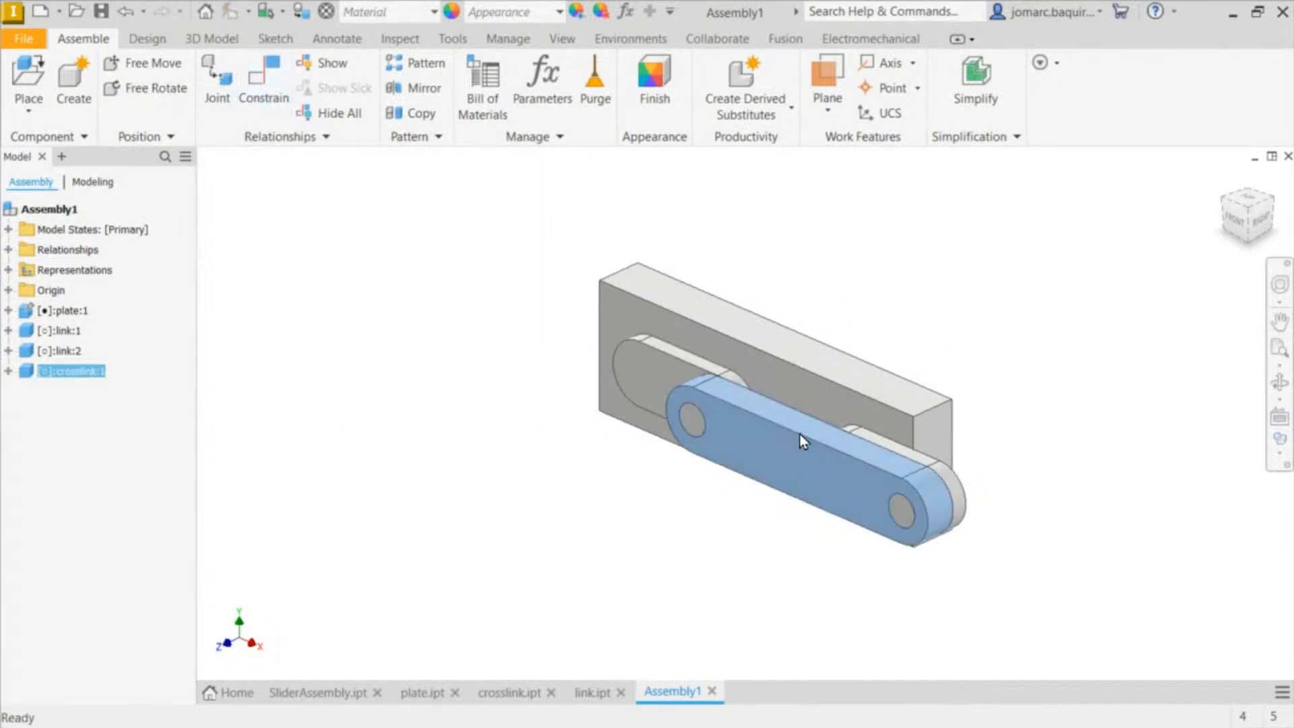
Step: Swing the crosslink on its two links to test the linkage's motion, ending with it lowered in front of the plate
{"action": "left_click_drag", "start_coordinate": [799, 434], "coordinate": [959, 265]}
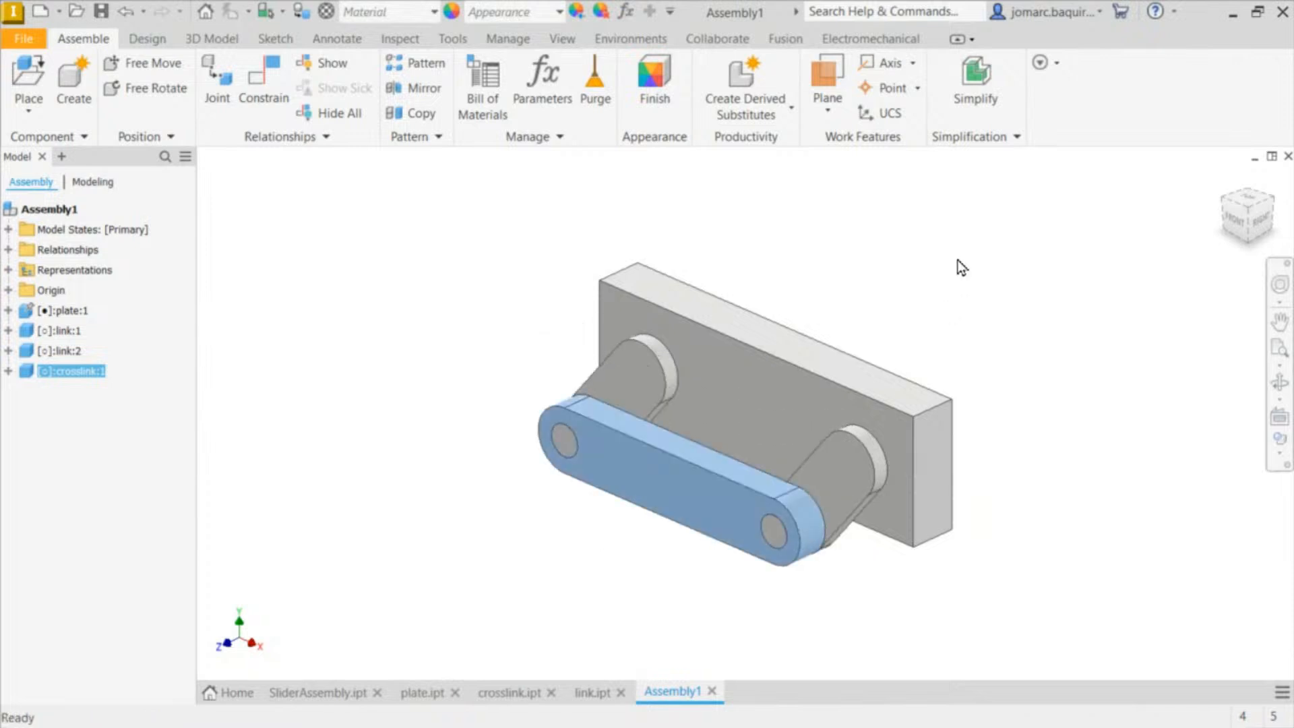
{"action": "key", "text": "F6"}
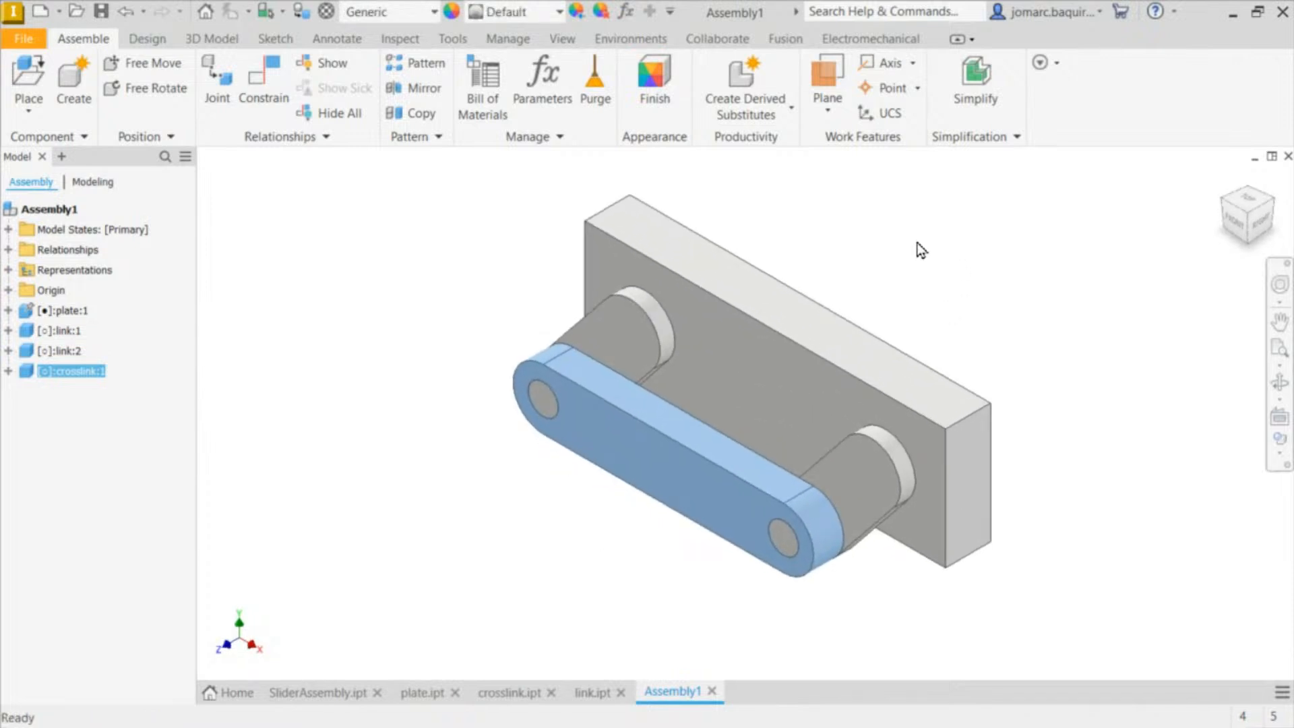
{"action": "left_click_drag", "start_coordinate": [596, 441], "coordinate": [365, 653]}
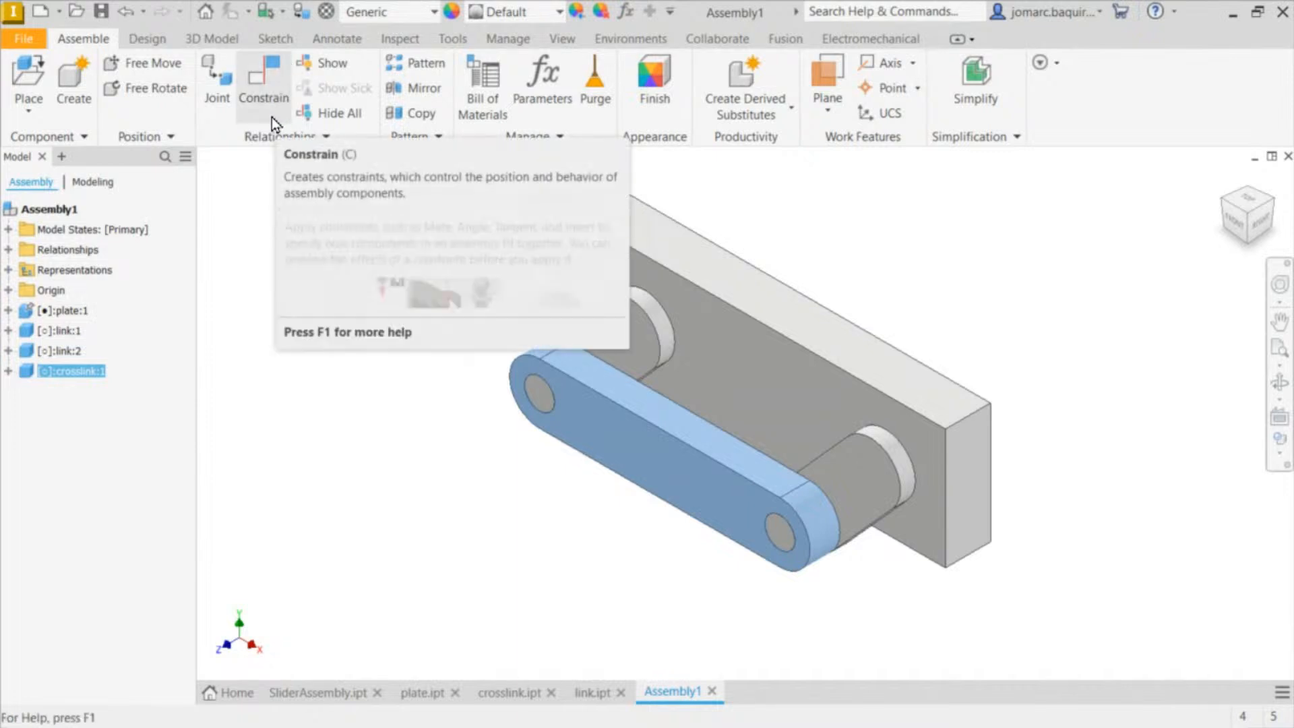
{"action": "left_click", "coordinate": [277, 290]}
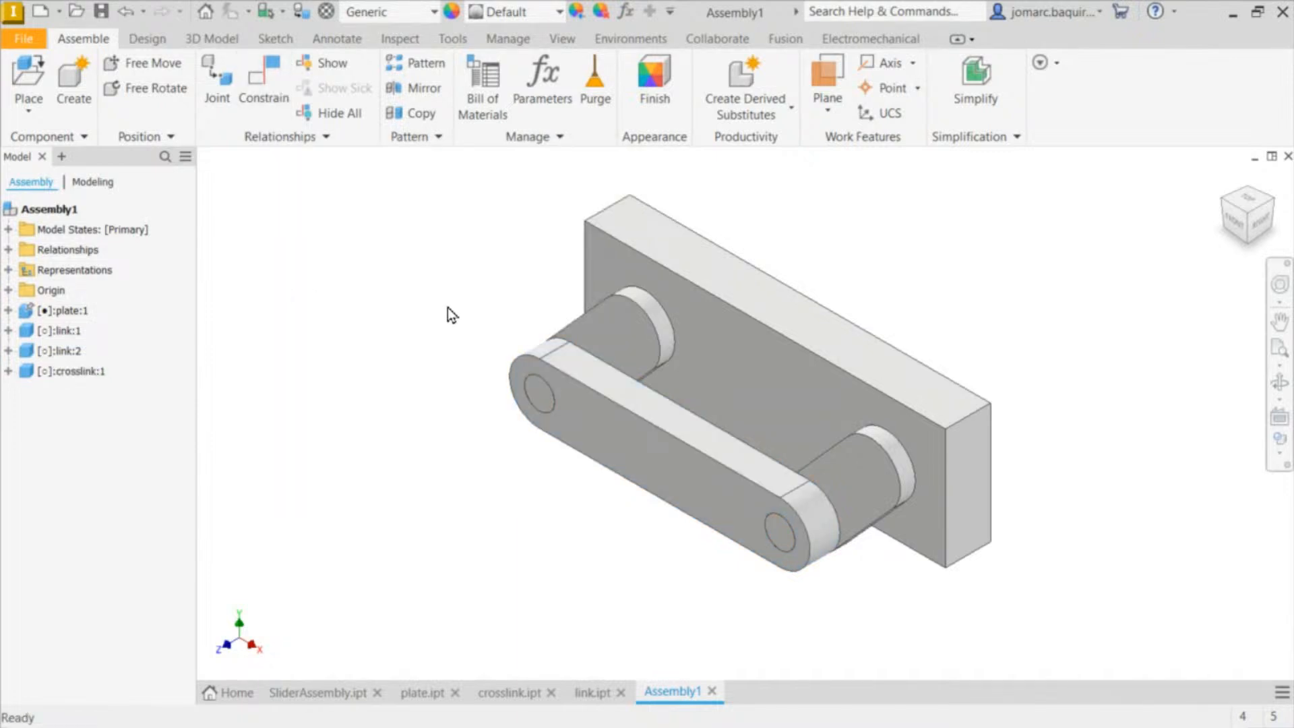
Step: Save the assembly as rotator-assembly in the TrainingProper folder and bring that folder up in File Explorer
{"action": "key", "text": "ctrl+s"}
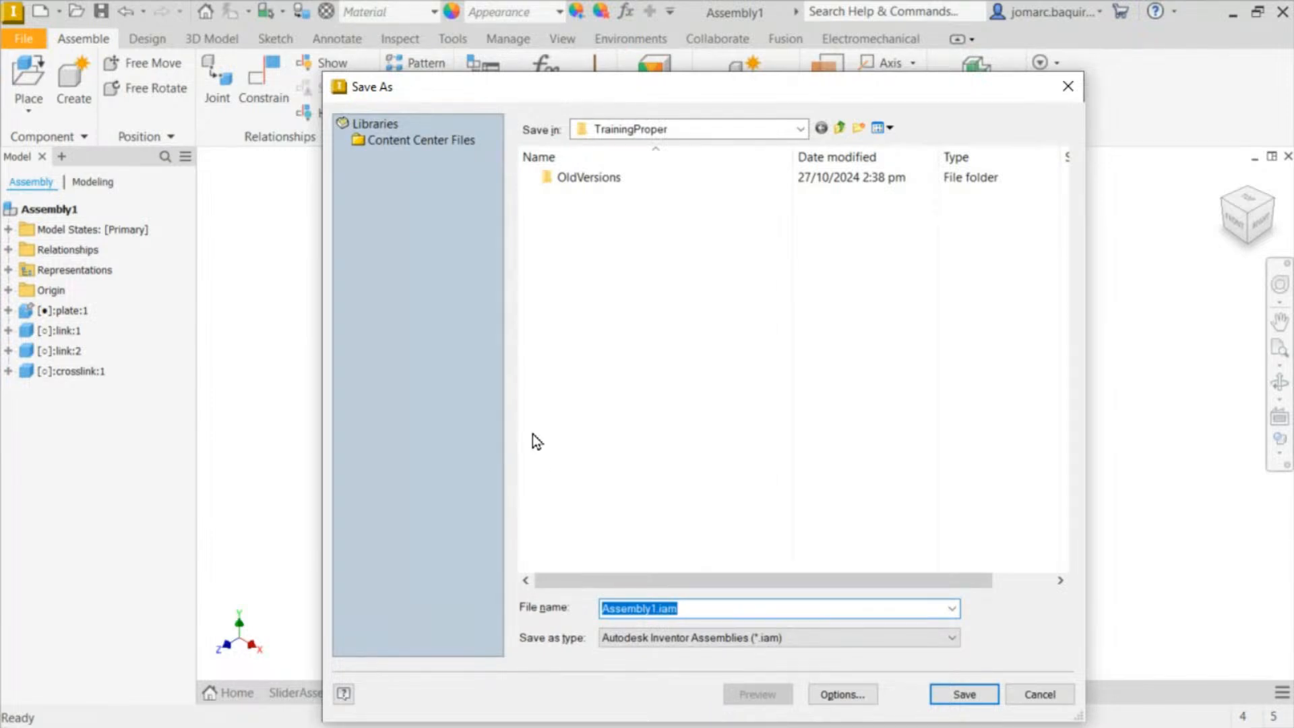
{"action": "type", "text": "rotator"}
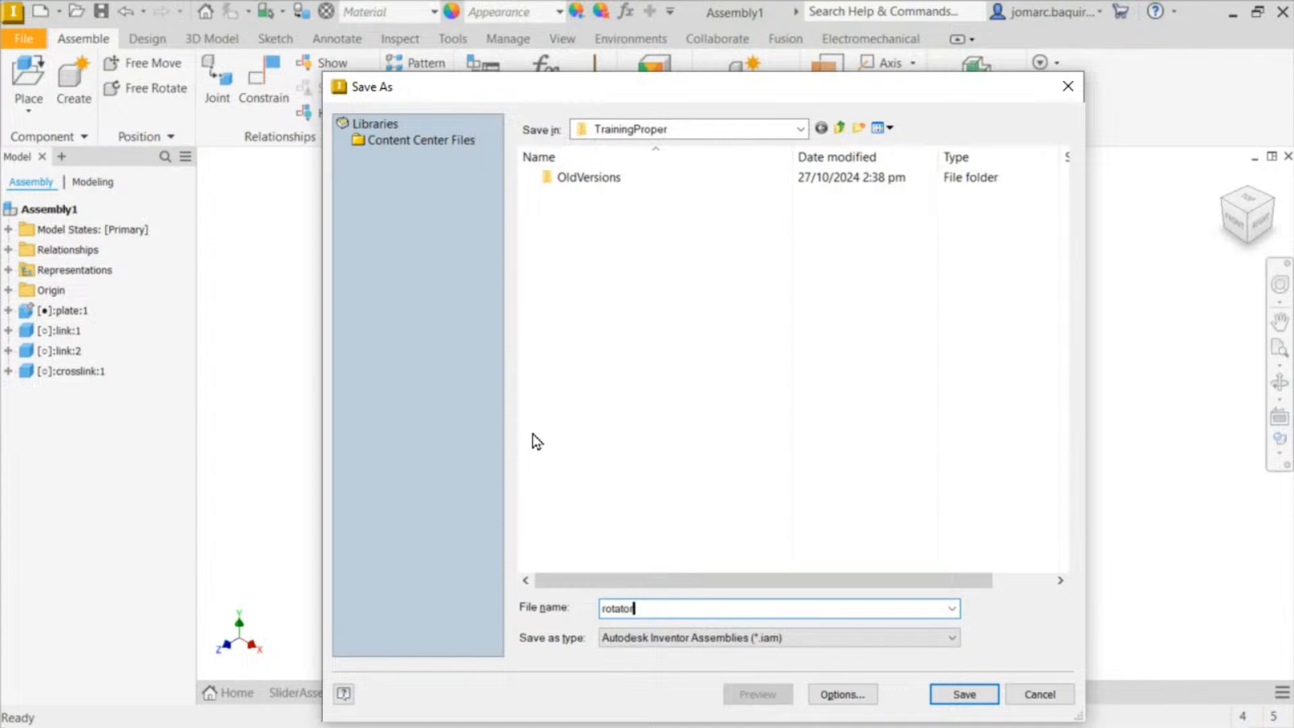
{"action": "type", "text": "-assembly"}
{"action": "key", "text": "ctrl+a"}
{"action": "key", "text": "Return"}
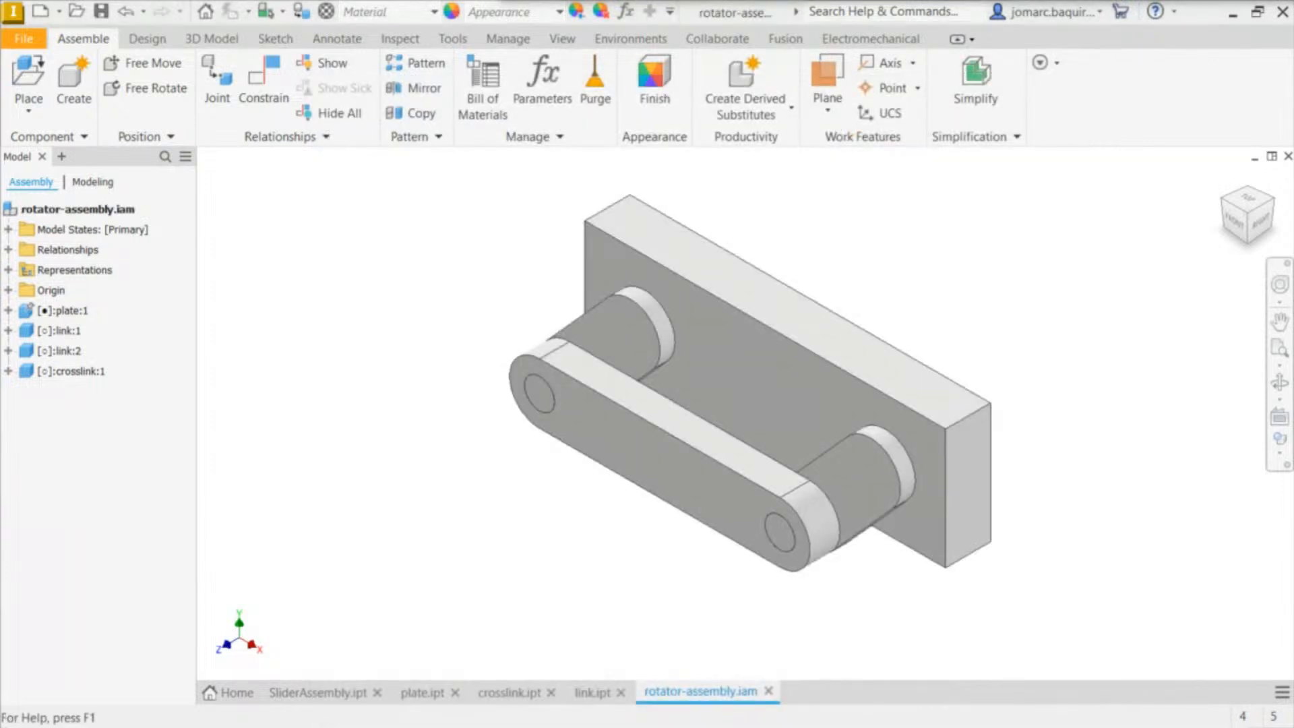
{"action": "left_click_drag", "start_coordinate": [995, 4], "coordinate": [474, 105]}
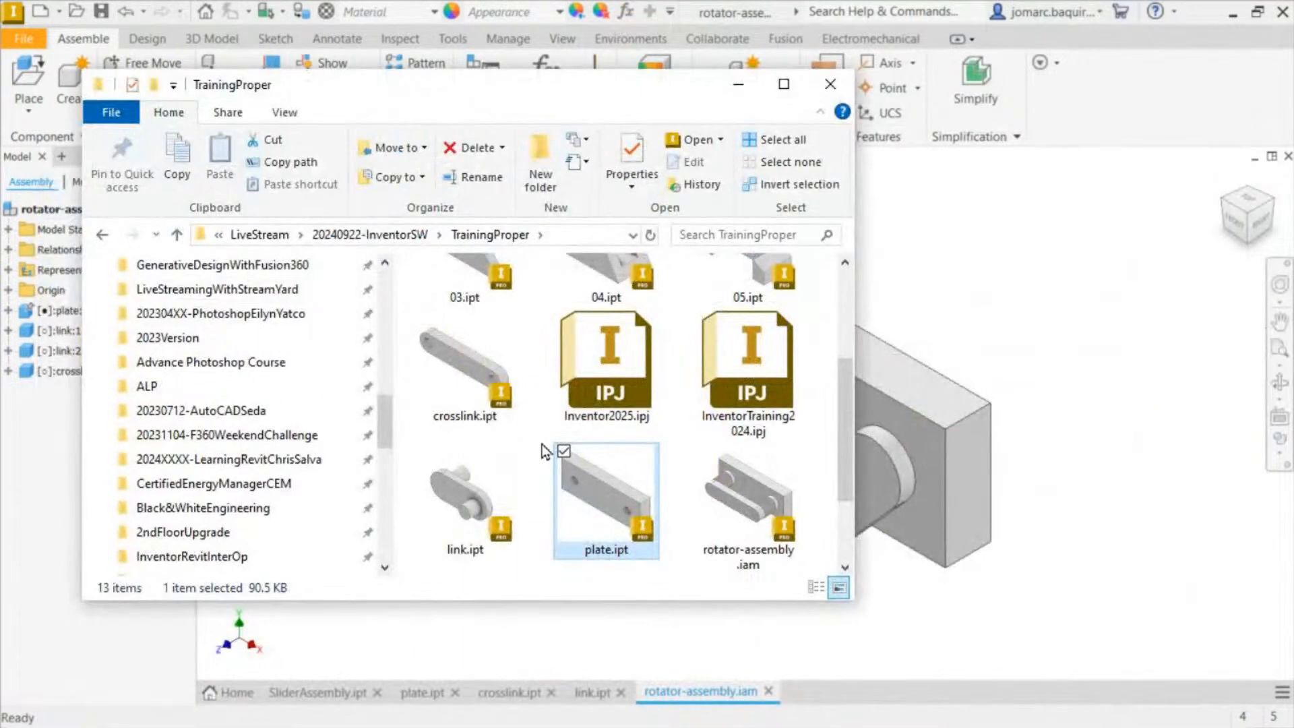
Step: Move File Explorer away and swing the crosslink on its two links until it is raised above the plate, restoring the home view
{"action": "scroll", "coordinate": [775, 484], "scroll_direction": "down", "scroll_amount": 2}
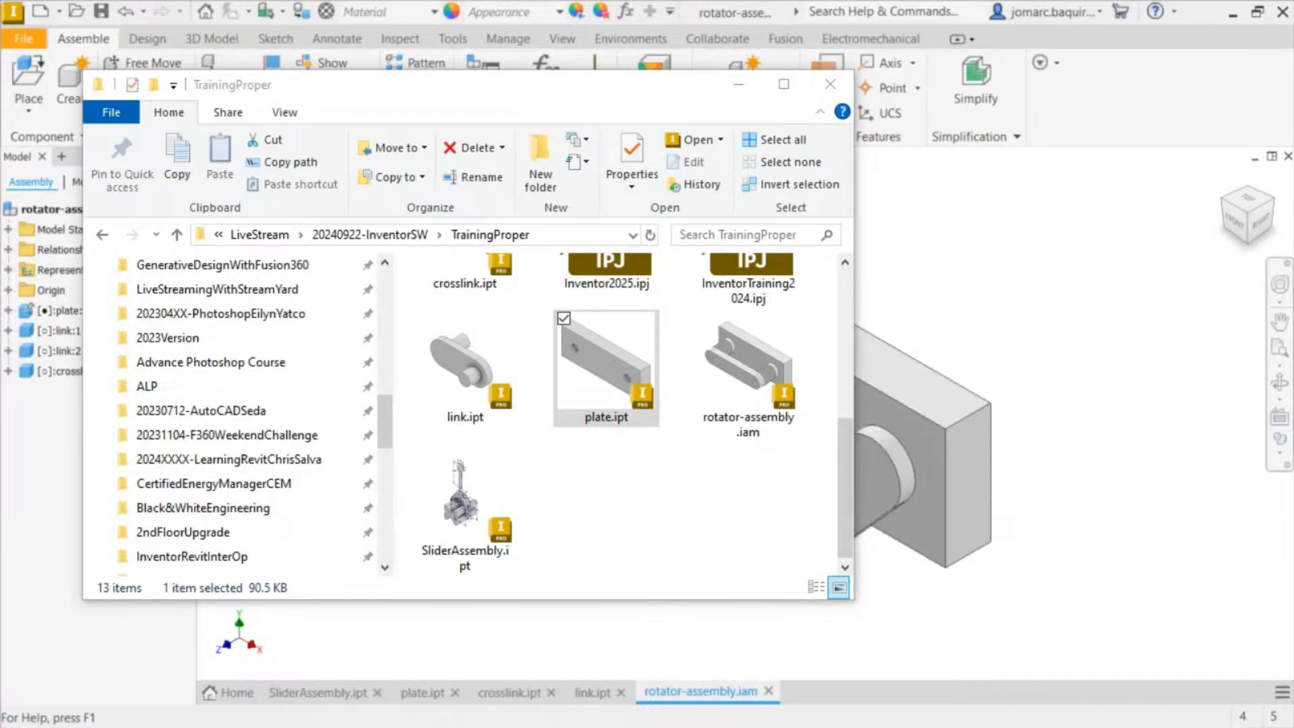
{"action": "left_click_drag", "start_coordinate": [585, 93], "coordinate": [971, 0]}
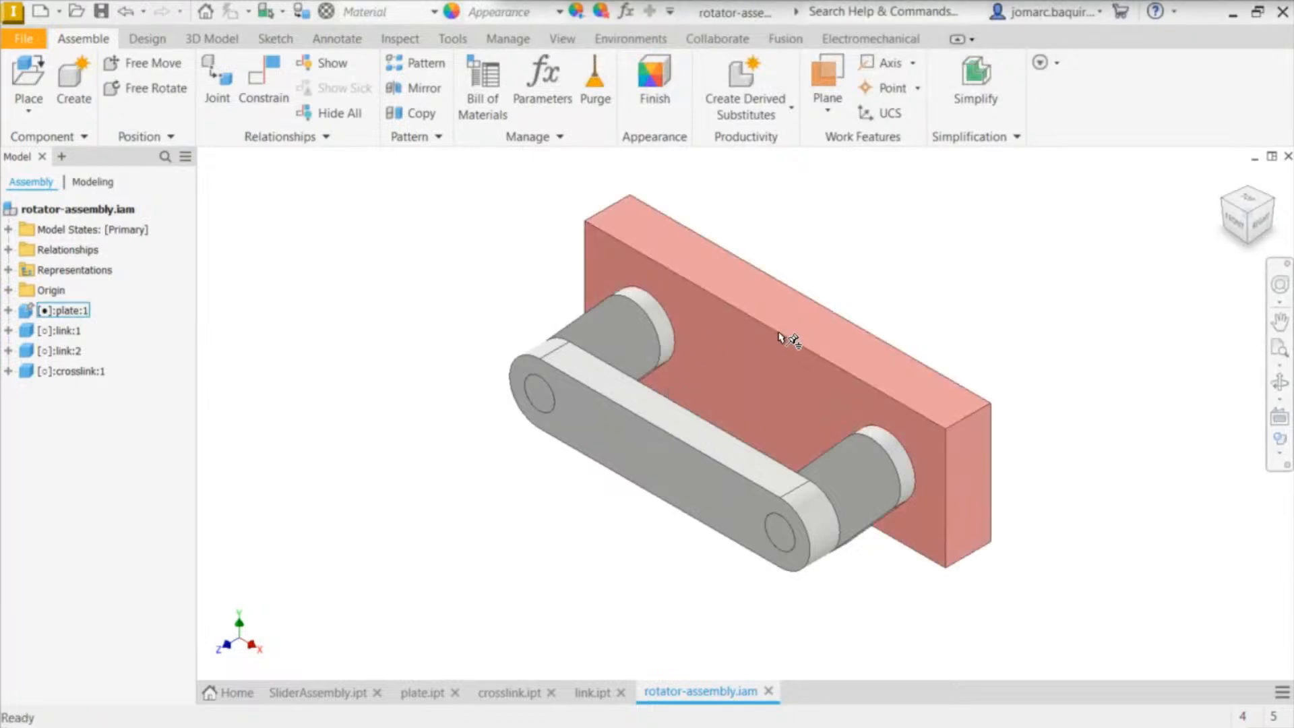
{"action": "middle_click_drag", "start_coordinate": [786, 341], "coordinate": [685, 466], "text": "shift"}
{"action": "left_click_drag", "start_coordinate": [685, 466], "coordinate": [432, 283]}
{"action": "middle_click_drag", "start_coordinate": [701, 382], "coordinate": [688, 465], "text": "shift"}
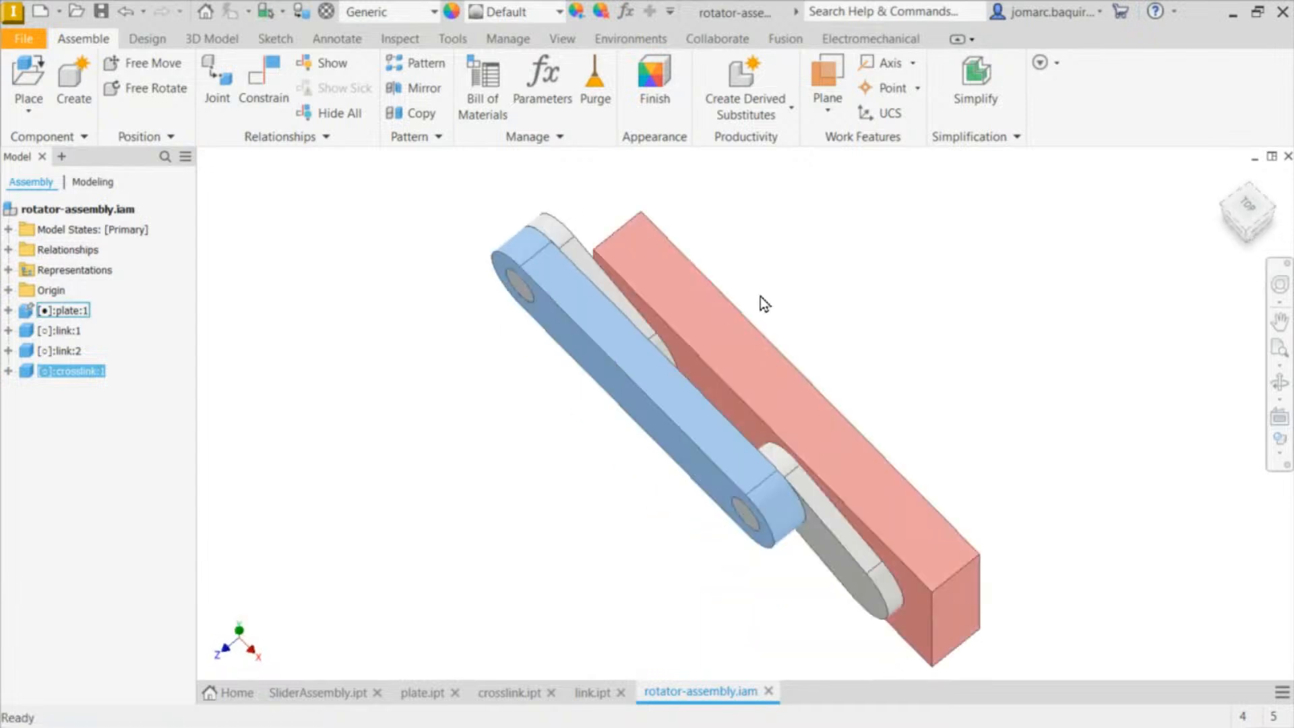
{"action": "left_click", "coordinate": [792, 294]}
{"action": "key", "text": "F6"}
{"action": "left_click_drag", "start_coordinate": [620, 392], "coordinate": [708, 249]}
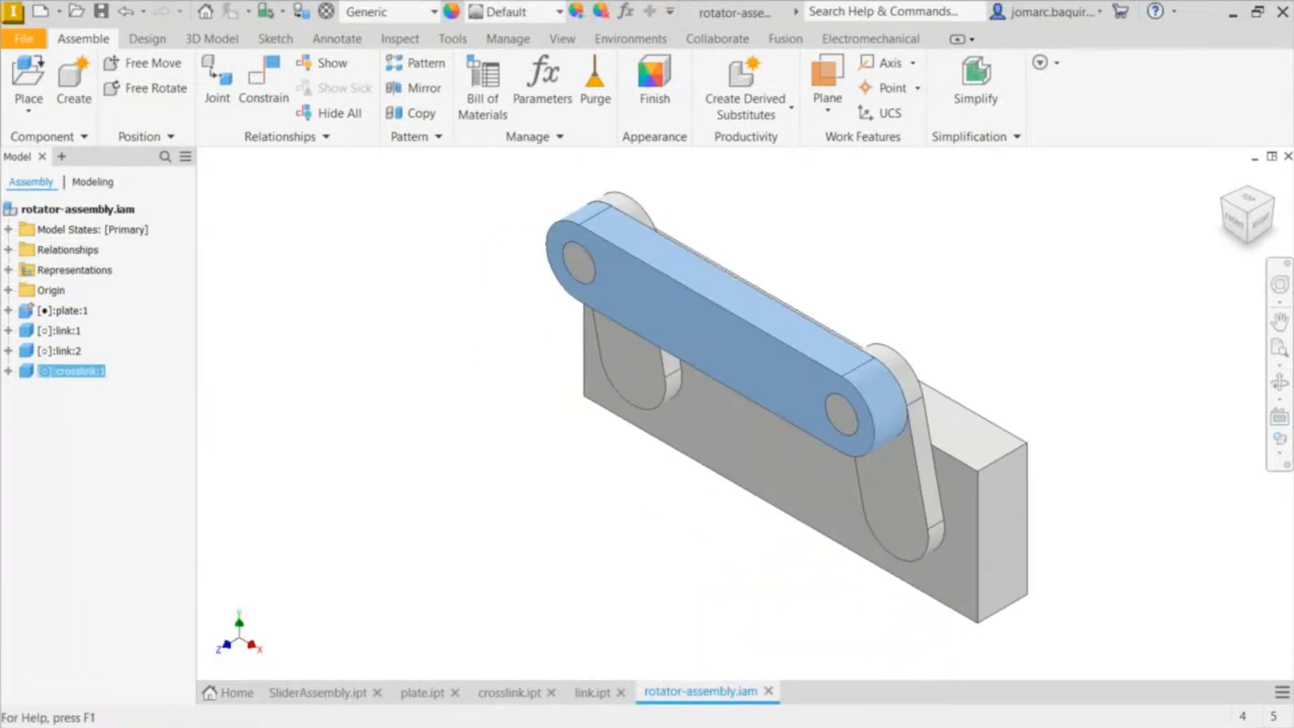
{"action": "left_click", "coordinate": [211, 326]}
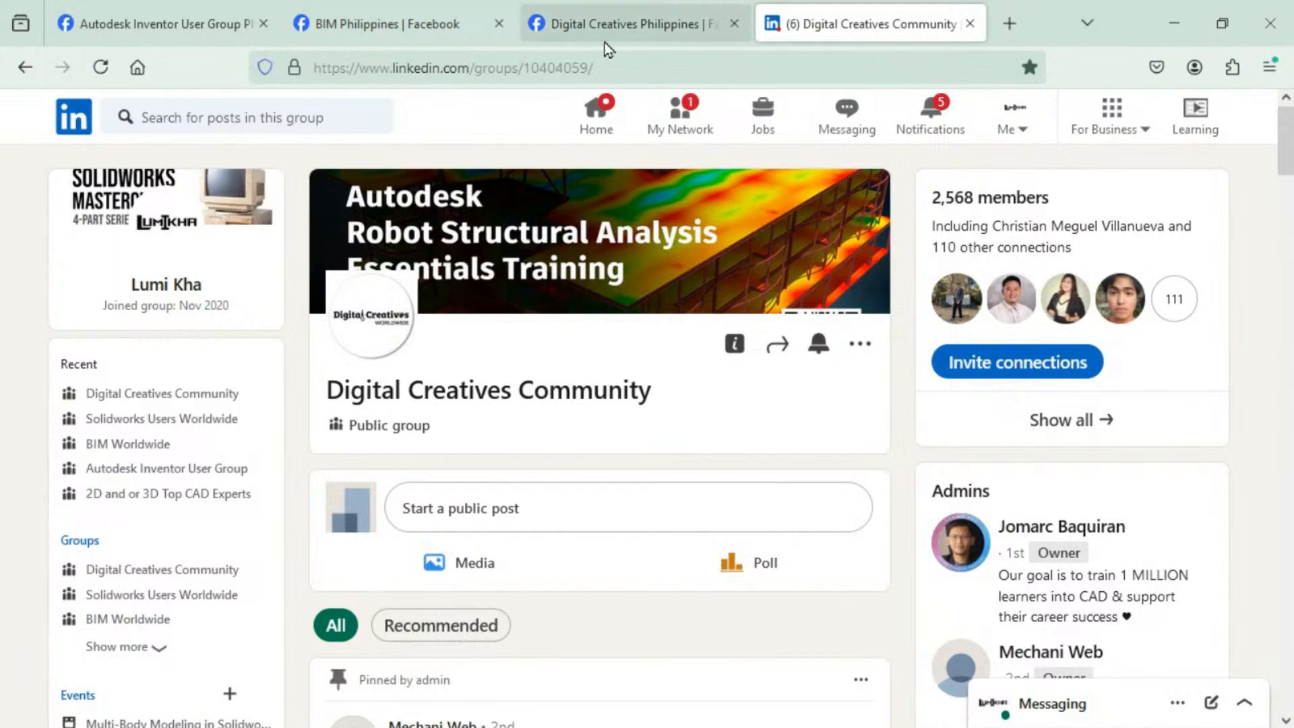
Step: Show the Digital Creatives Philippines, BIM Philippines and Autodesk Inventor User Group Philippines Facebook group pages in the browser
{"action": "left_click", "coordinate": [615, 23]}
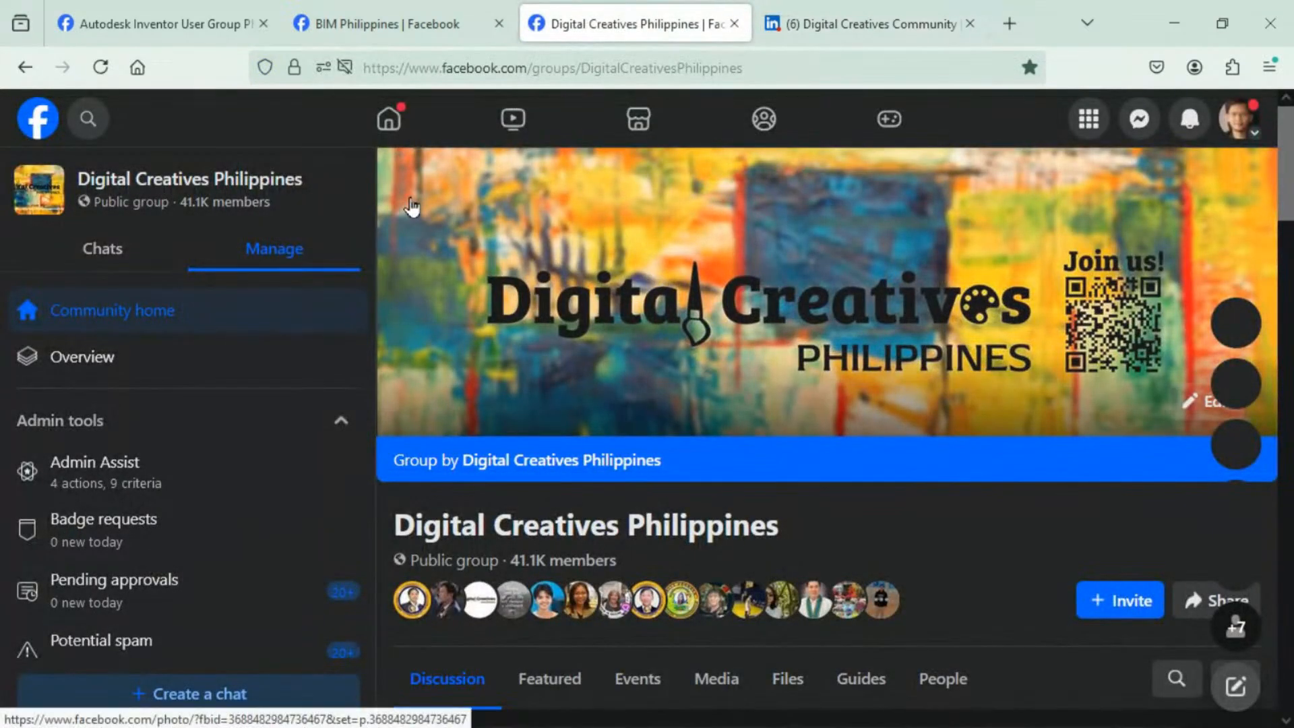
{"action": "left_click", "coordinate": [414, 25]}
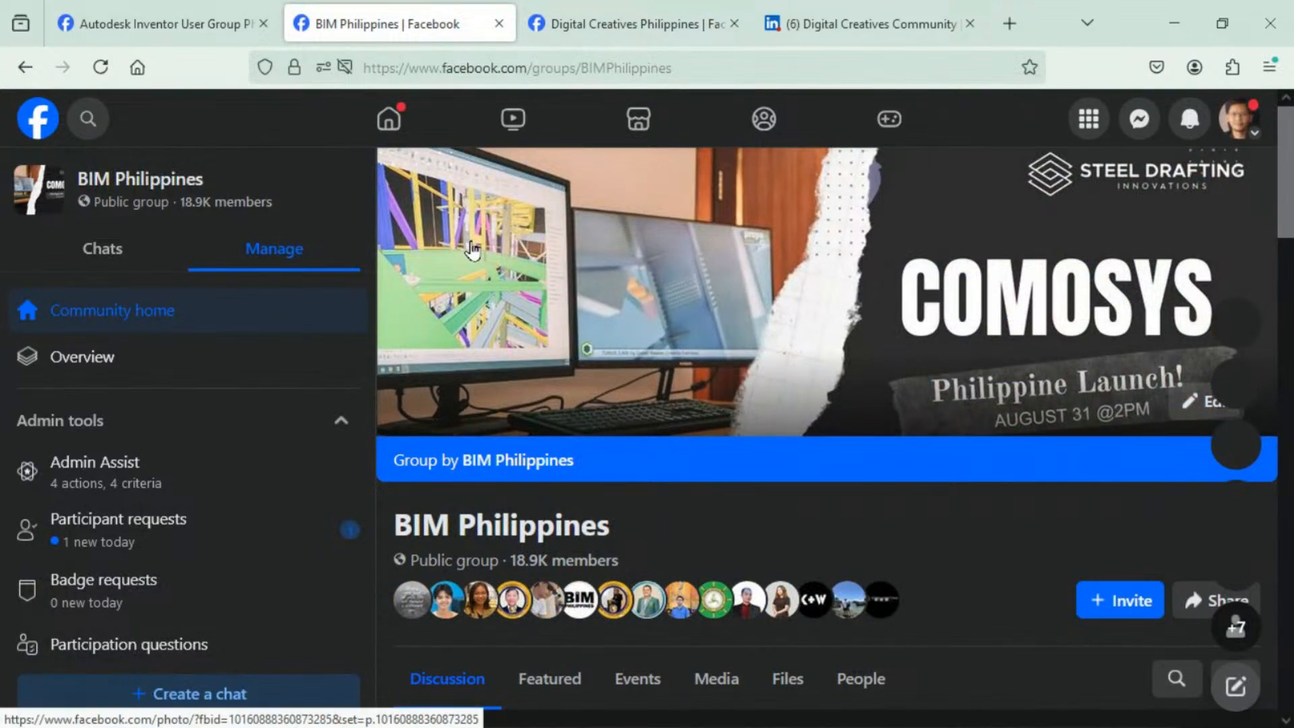
{"action": "left_click", "coordinate": [188, 24]}
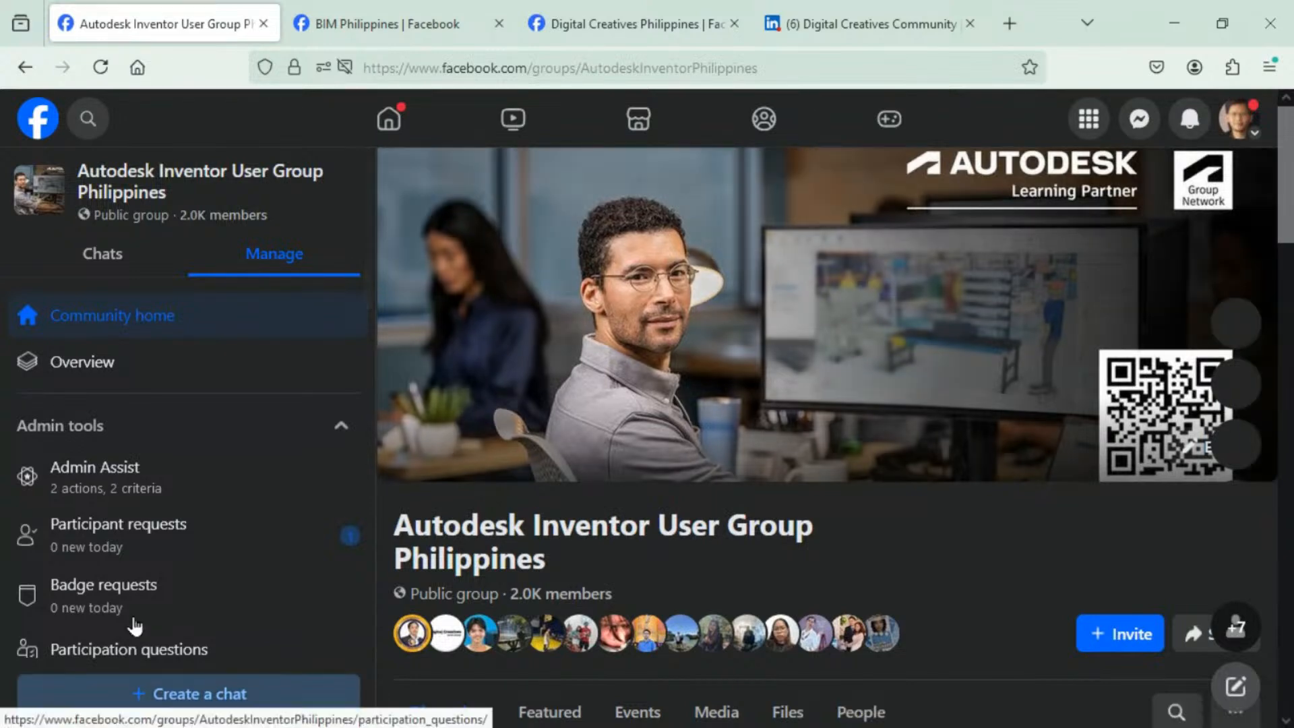
Step: Approve the pending participant request in Autodesk Inventor User Group Philippines and return to the rotator assembly in Inventor
{"action": "left_click", "coordinate": [178, 547]}
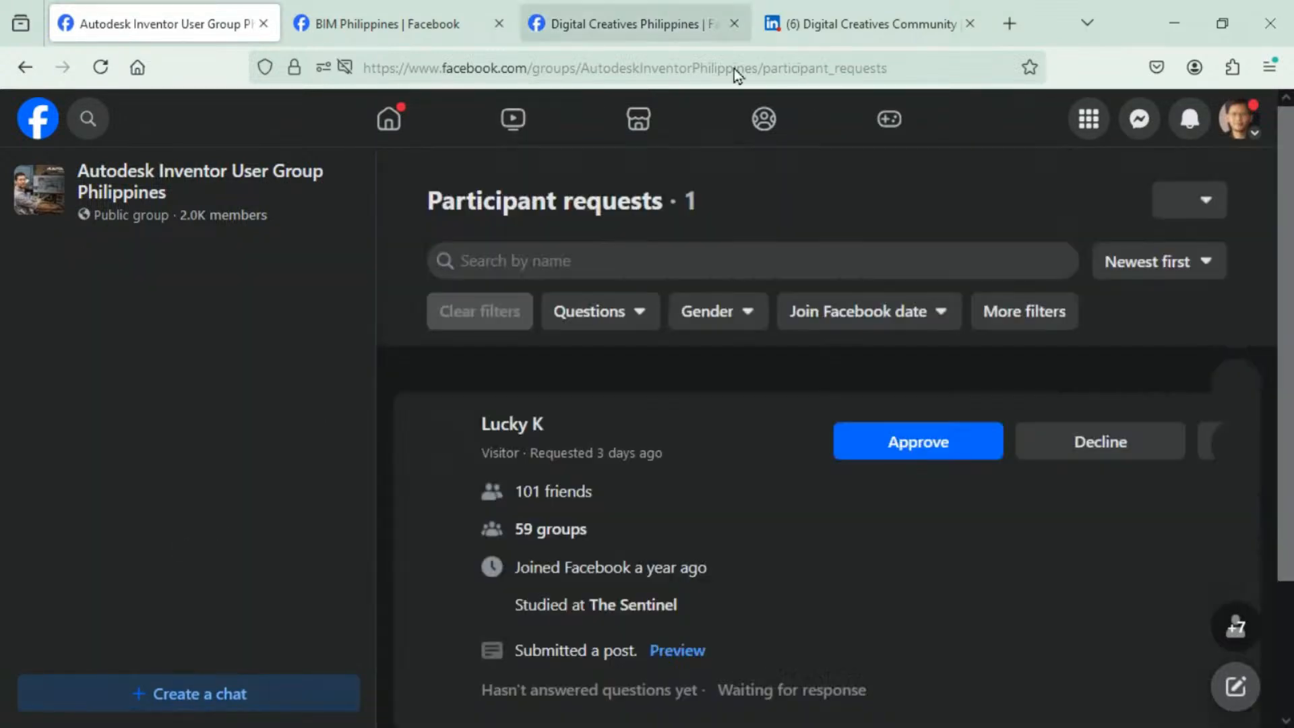
{"action": "left_click", "coordinate": [933, 449]}
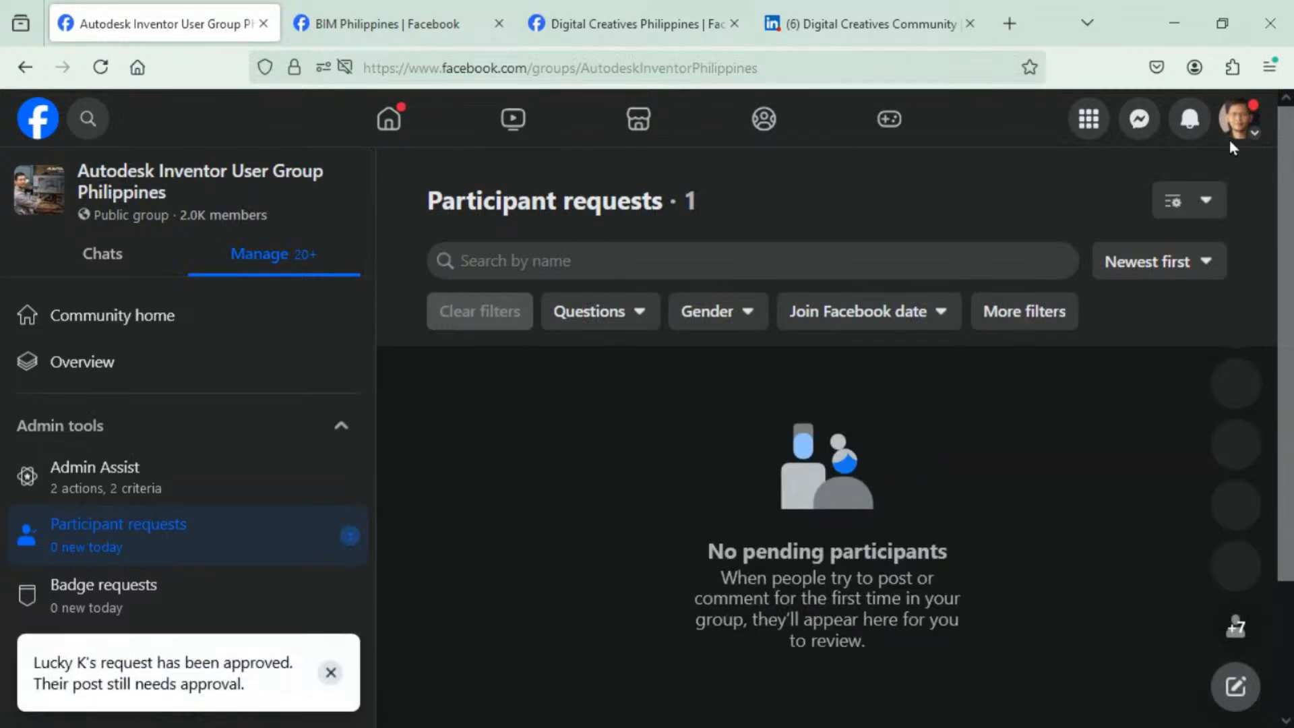
{"action": "left_click", "coordinate": [1174, 23]}
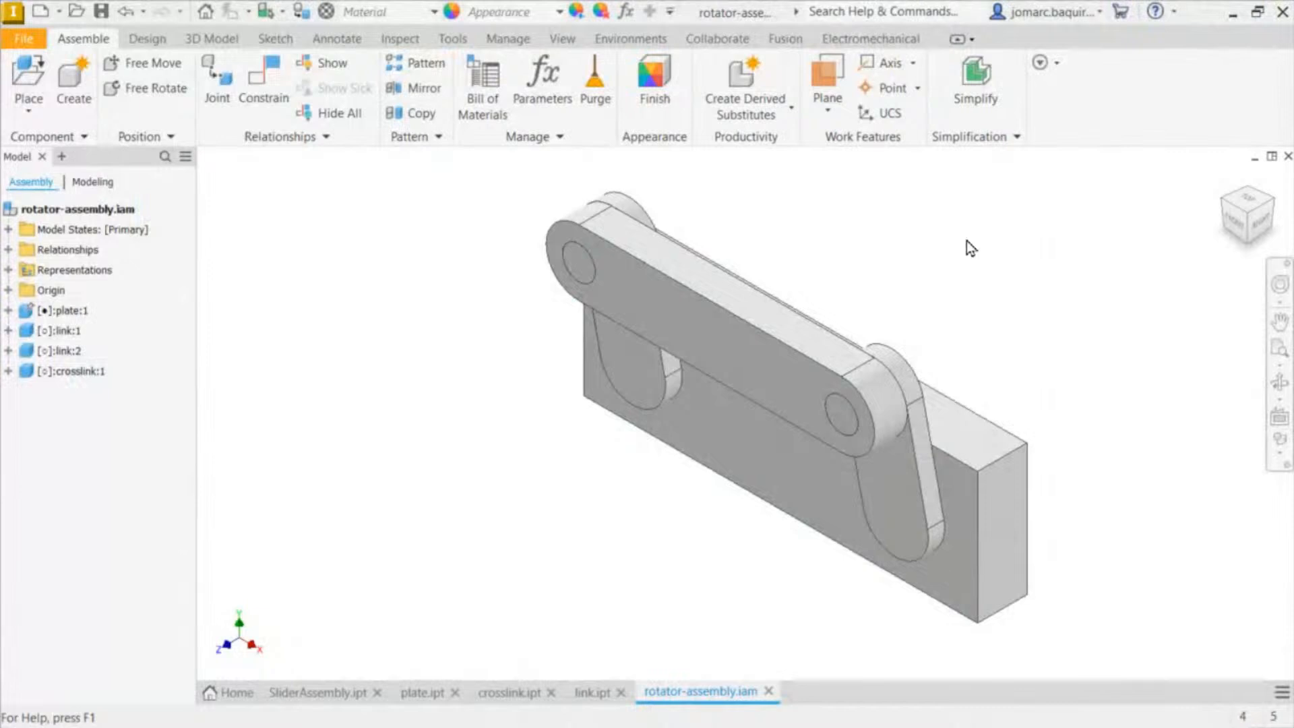
Step: Review the open plate, crosslink and link part files one after another and return to the rotator assembly
{"action": "middle_click_drag", "start_coordinate": [942, 318], "coordinate": [825, 356]}
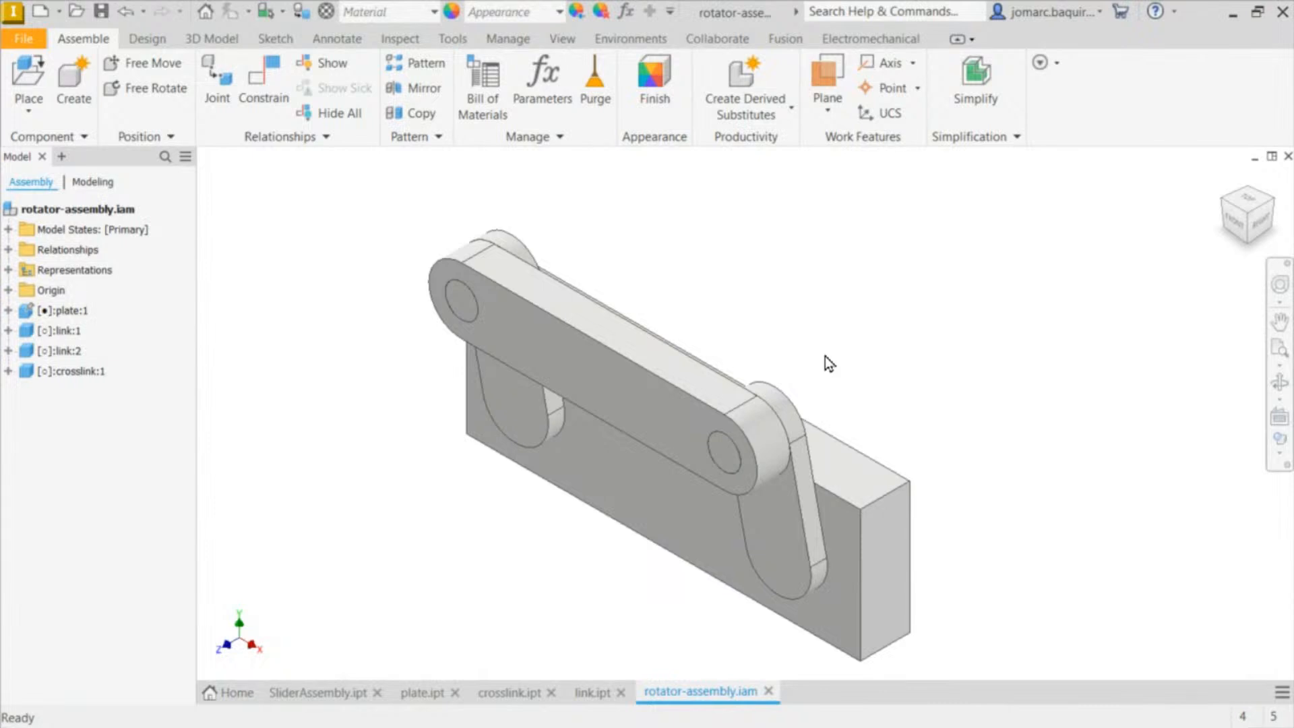
{"action": "left_click", "coordinate": [423, 695]}
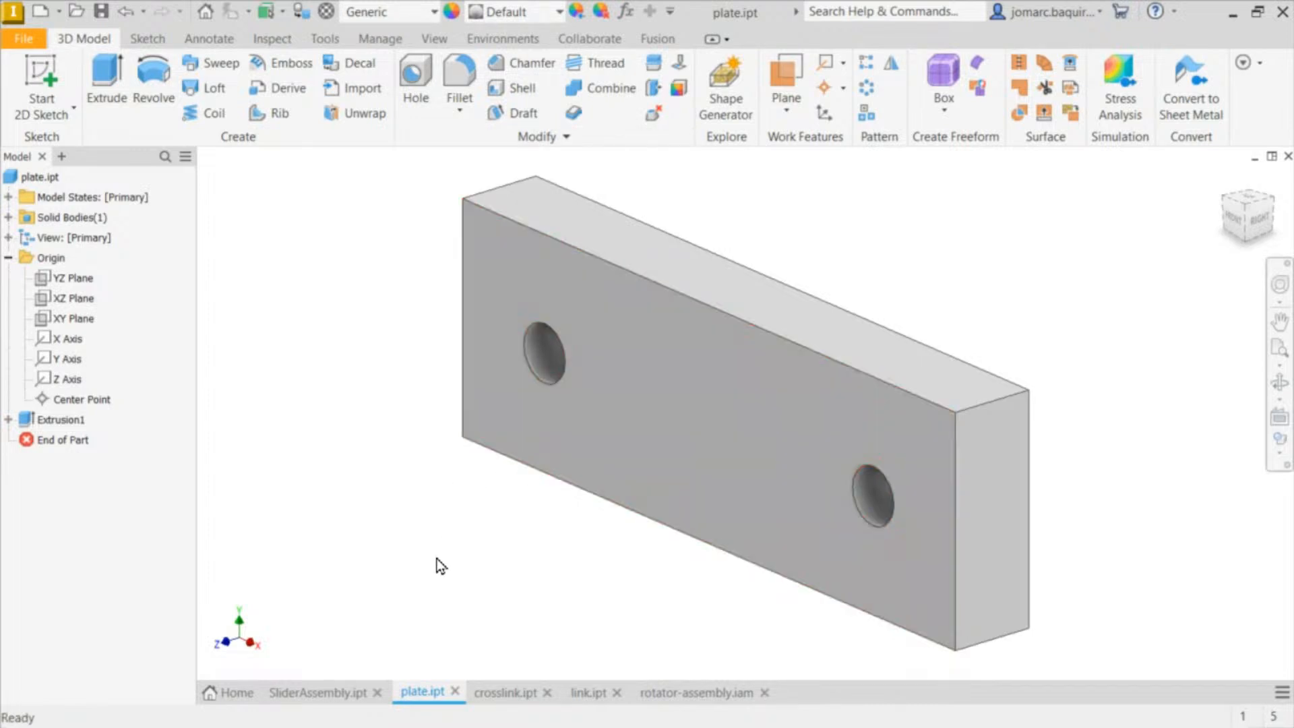
{"action": "left_click", "coordinate": [506, 694]}
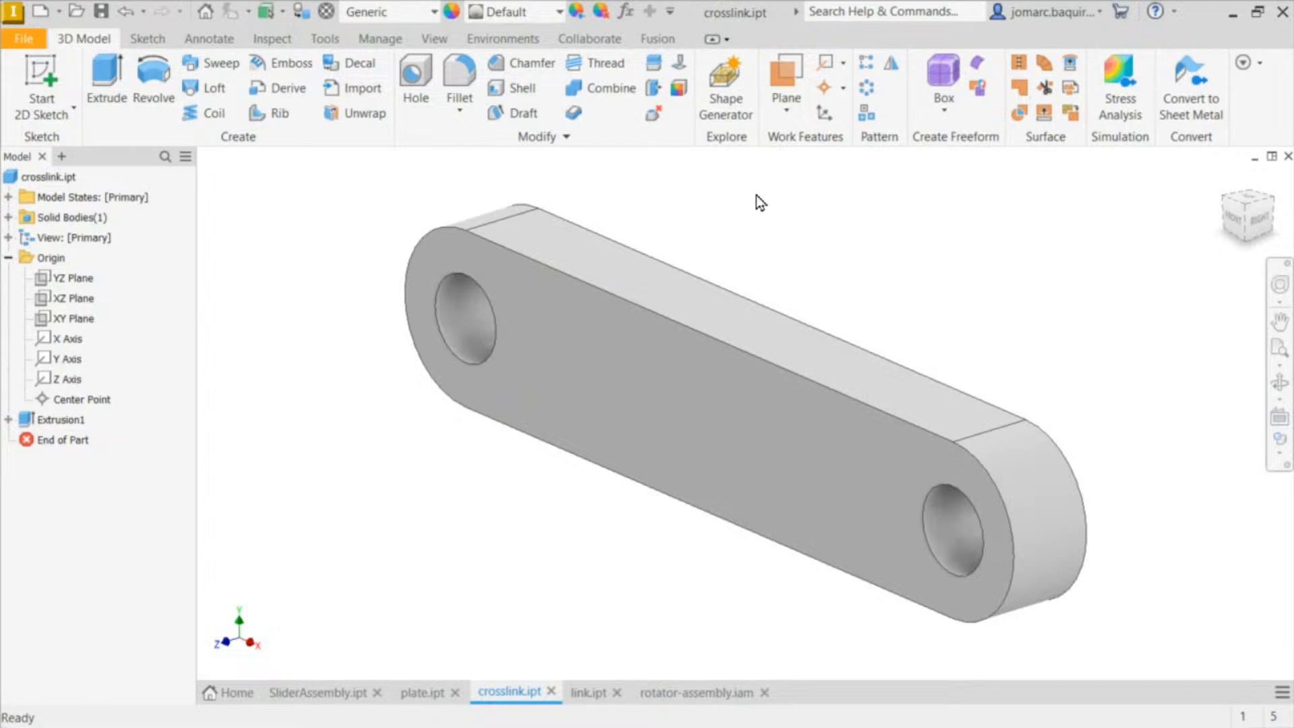
{"action": "left_click", "coordinate": [589, 692]}
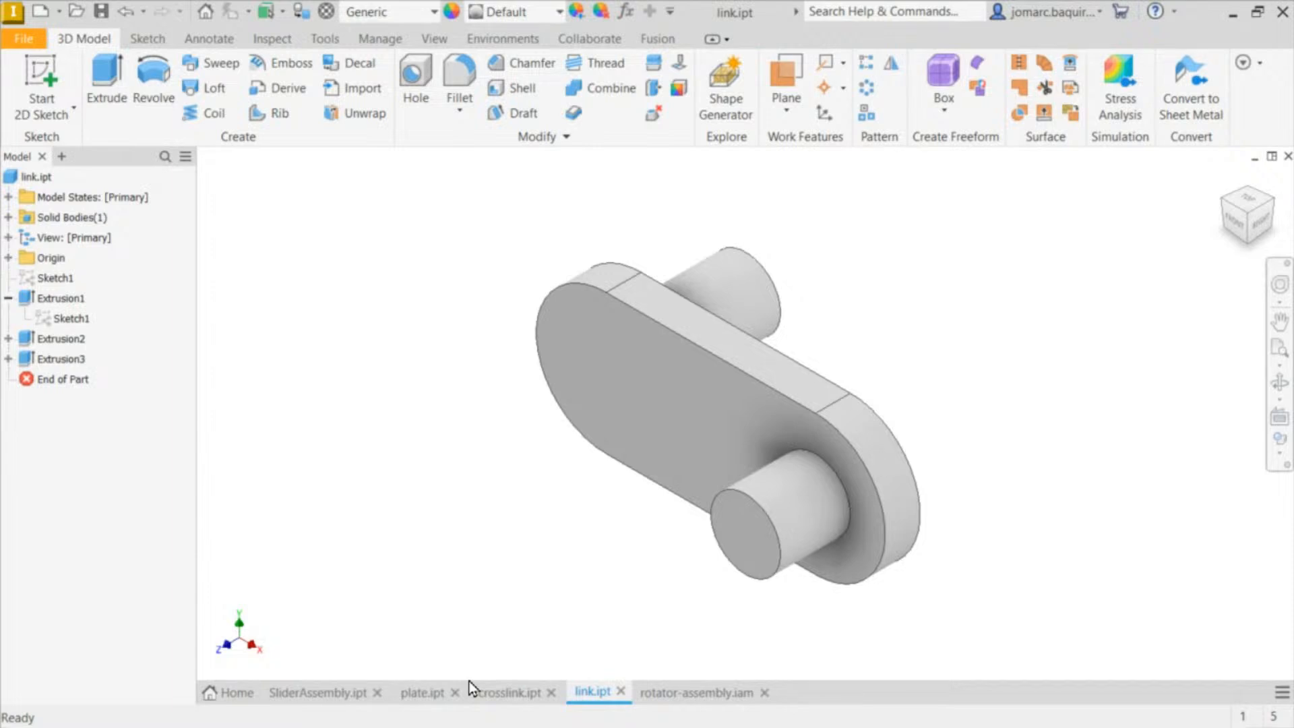
{"action": "left_click", "coordinate": [693, 694]}
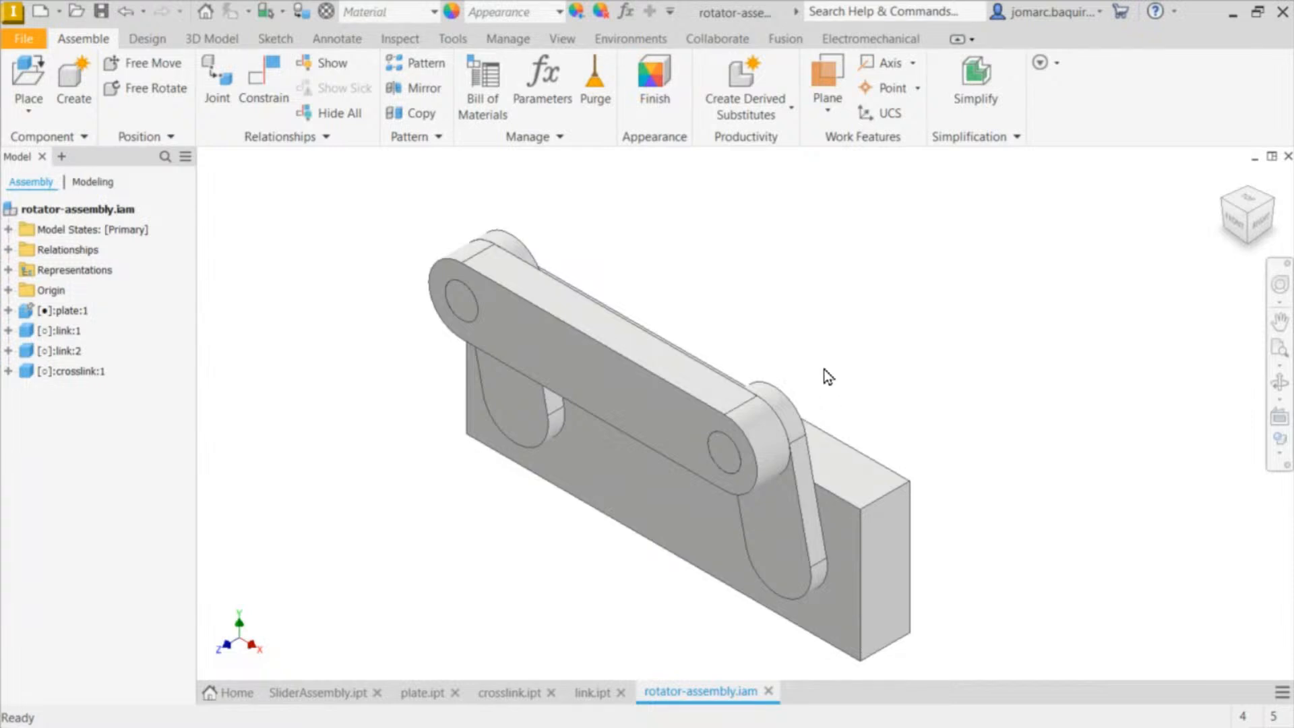
Step: Switch to the SliderAssembly part and highlight Sketch1 in the model
{"action": "left_click", "coordinate": [318, 693]}
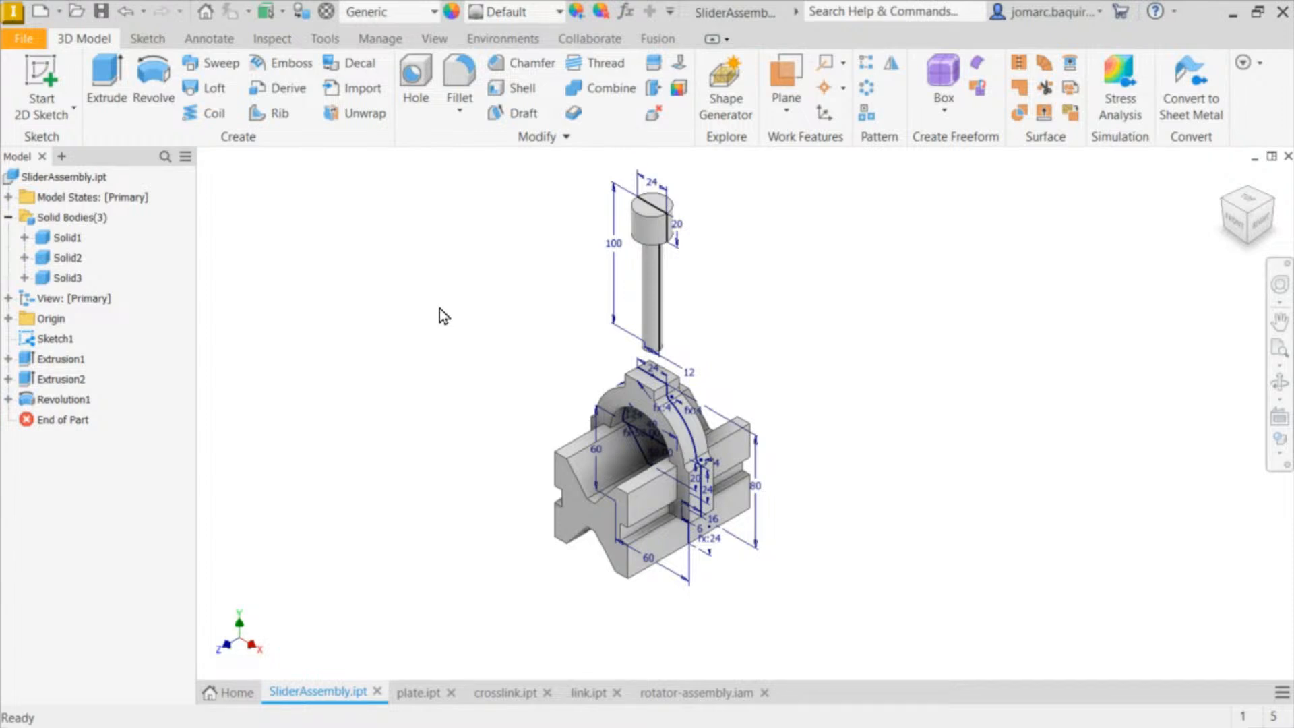
{"action": "left_click", "coordinate": [54, 339]}
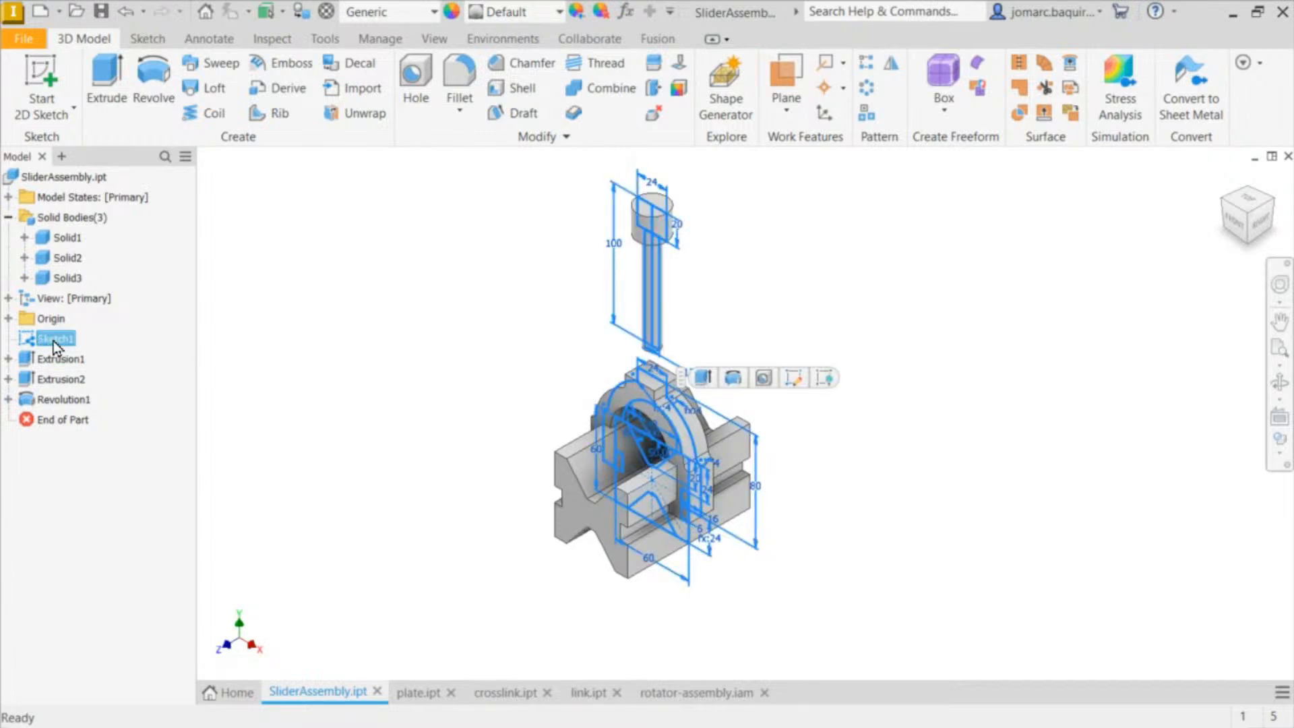
{"action": "left_click", "coordinate": [326, 358]}
Step: Hide all three solid bodies of the SliderAssembly part, leaving Sketch1 on display
{"action": "left_click", "coordinate": [67, 237]}
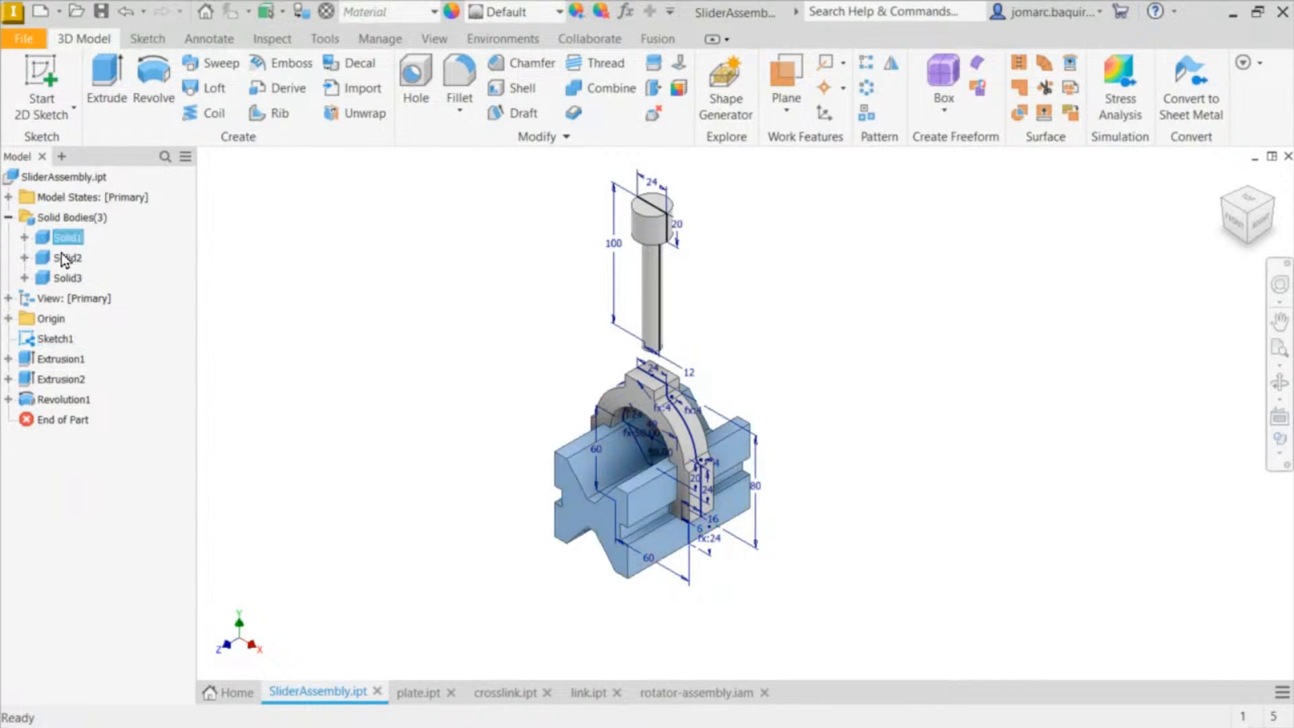
{"action": "right_click", "coordinate": [66, 289]}
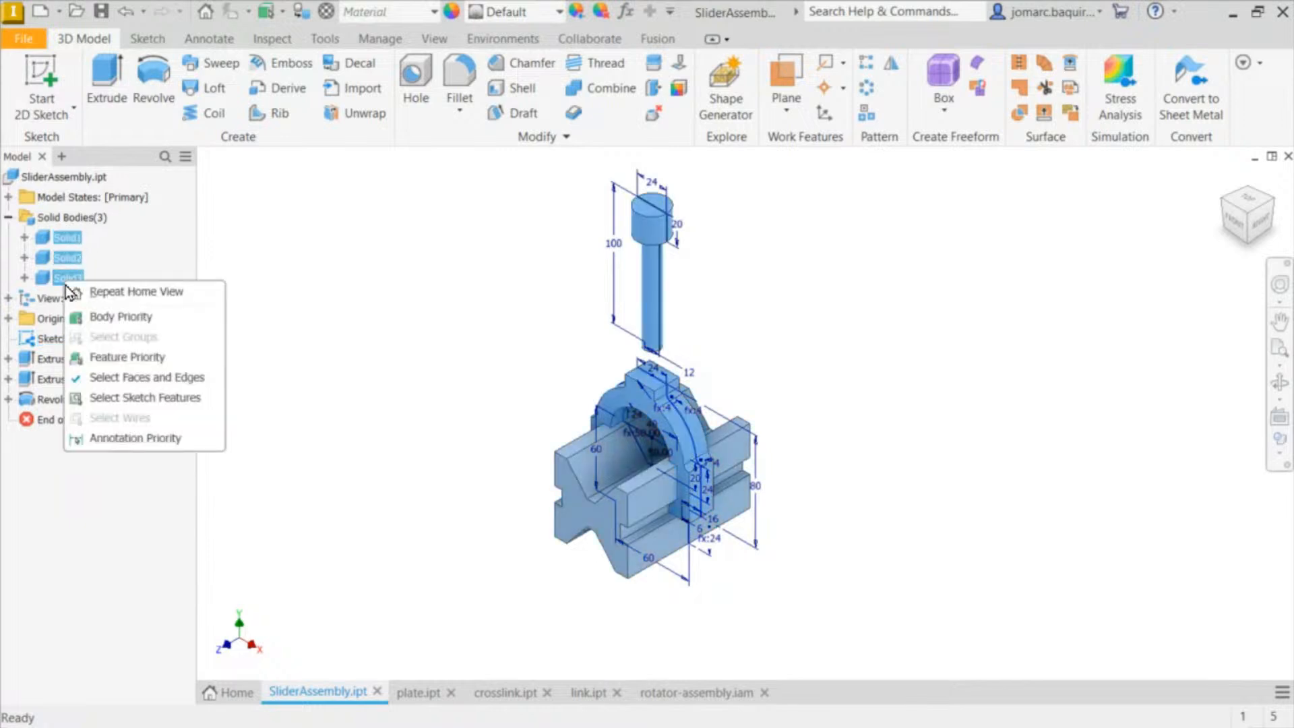
{"action": "left_click", "coordinate": [141, 357]}
{"action": "right_click", "coordinate": [80, 221]}
{"action": "left_click", "coordinate": [115, 255]}
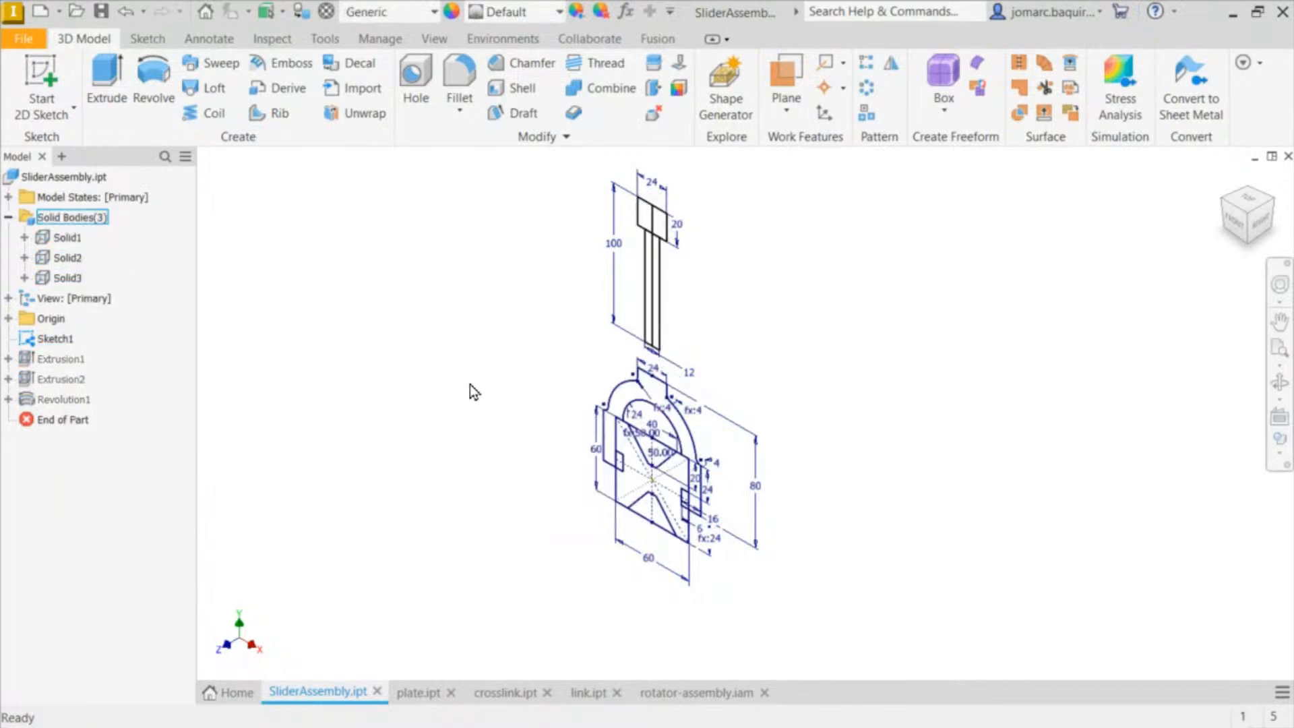
Step: Examine Sketch1's dimensioned profiles of the block, clamp and screw in the front view, then restore the home view
{"action": "scroll", "coordinate": [695, 396], "scroll_direction": "down", "scroll_amount": 3}
{"action": "scroll", "coordinate": [694, 396], "scroll_direction": "up", "scroll_amount": 5}
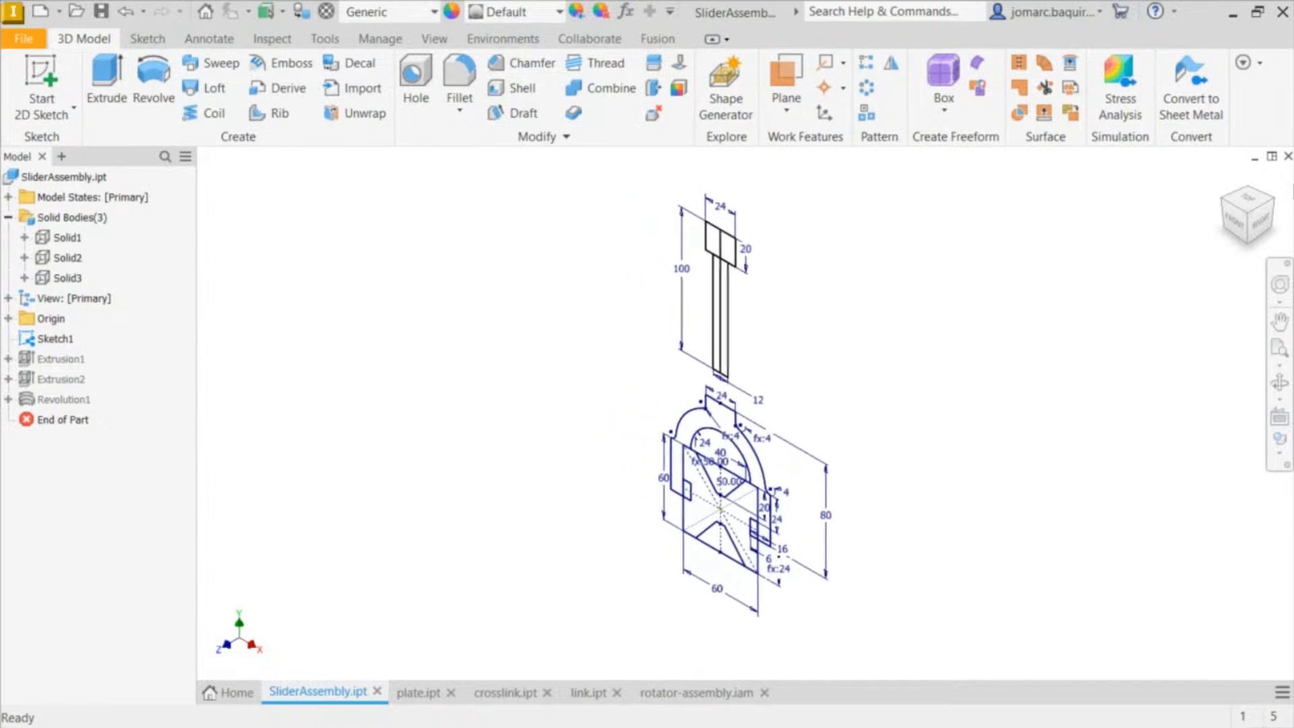
{"action": "left_click", "coordinate": [1235, 222]}
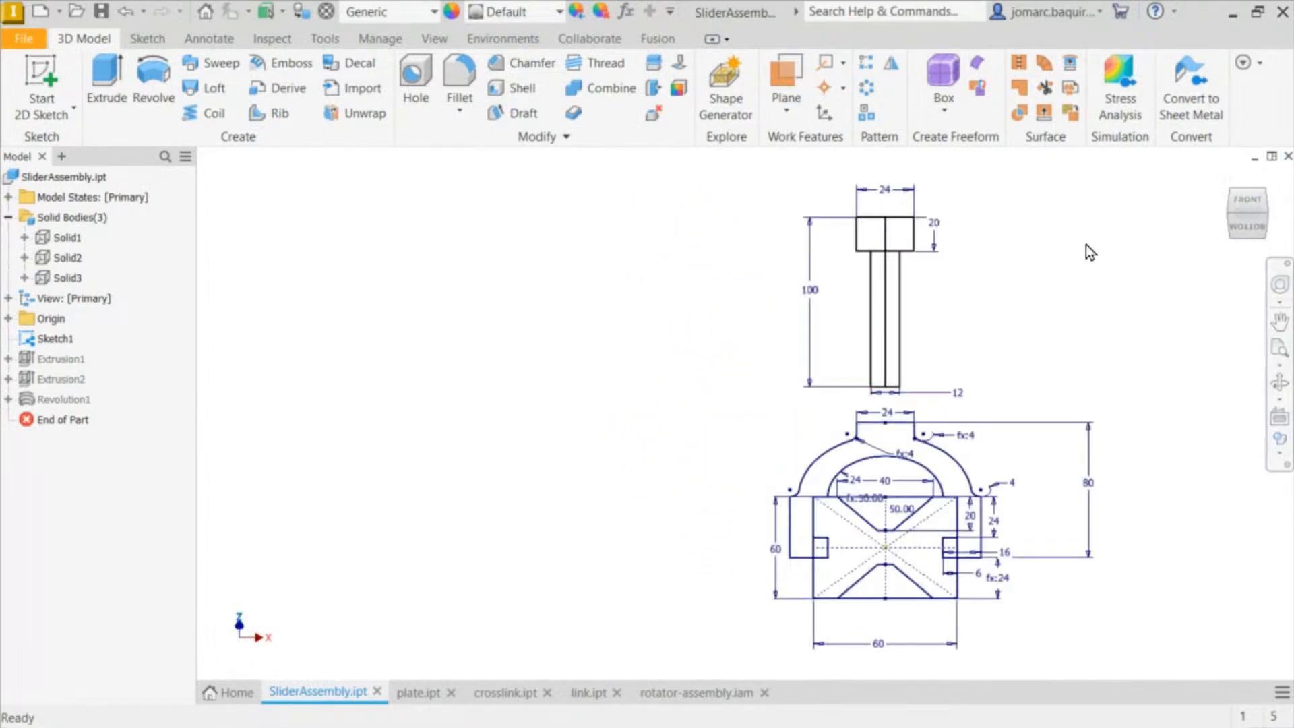
{"action": "middle_click_drag", "start_coordinate": [1086, 244], "coordinate": [1104, 264], "text": "shift"}
{"action": "key", "text": "F6"}
{"action": "left_click", "coordinate": [1240, 225]}
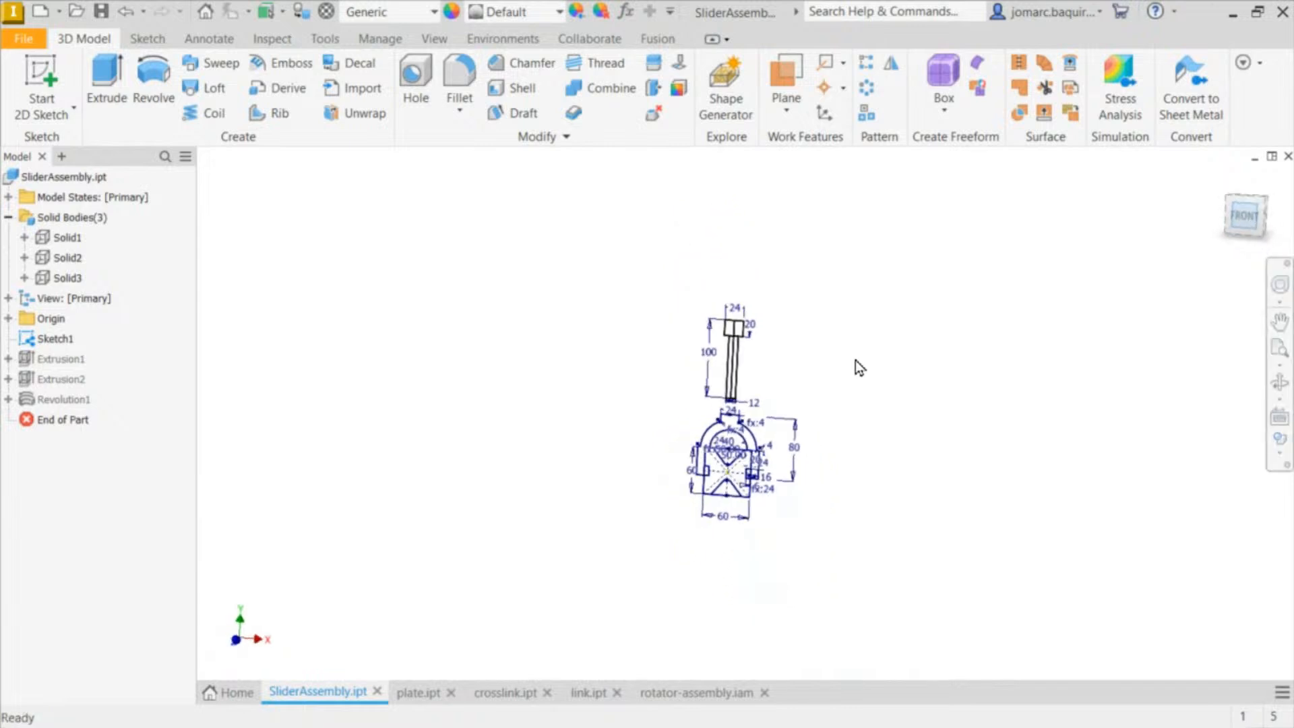
{"action": "scroll", "coordinate": [949, 371], "scroll_direction": "down", "scroll_amount": 5}
{"action": "middle_click", "coordinate": [695, 380]}
{"action": "middle_click", "coordinate": [696, 381]}
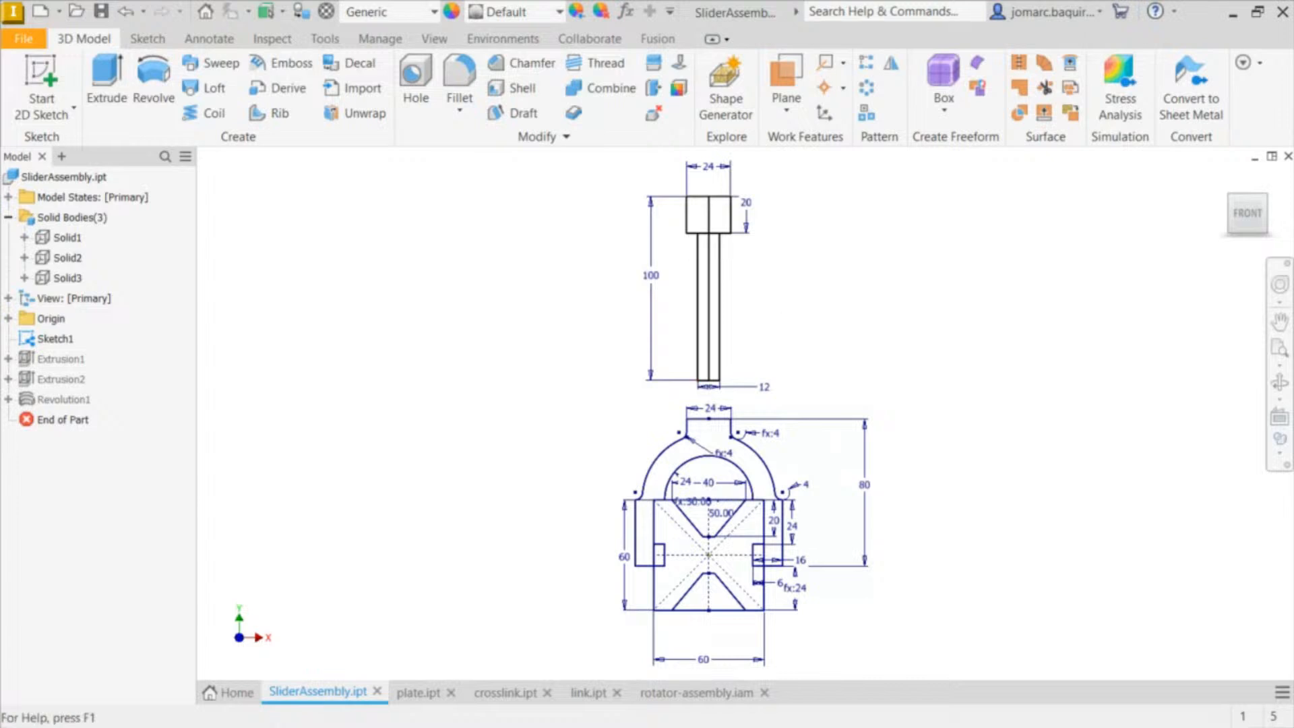
{"action": "mouse_move", "coordinate": [1276, 181]}
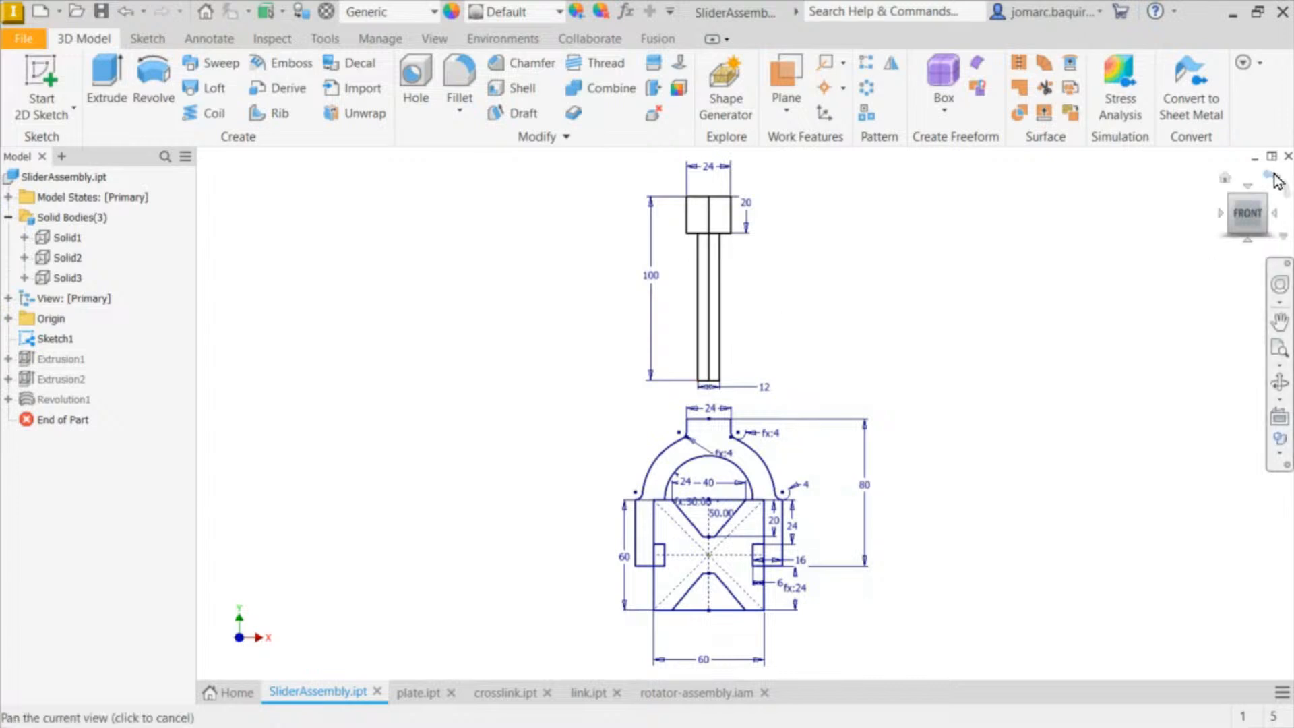
{"action": "left_click", "coordinate": [1225, 178]}
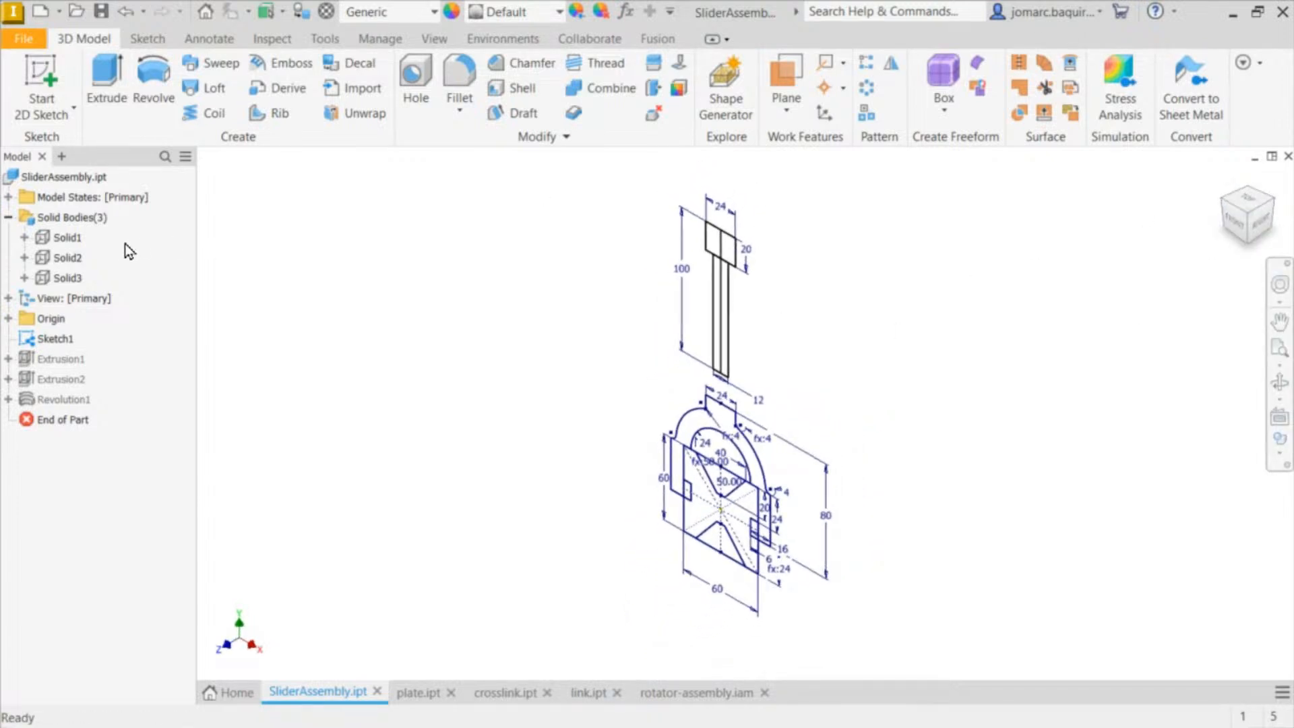
Step: Turn the solid bodies' visibility back on and hide Sketch1
{"action": "right_click", "coordinate": [66, 218]}
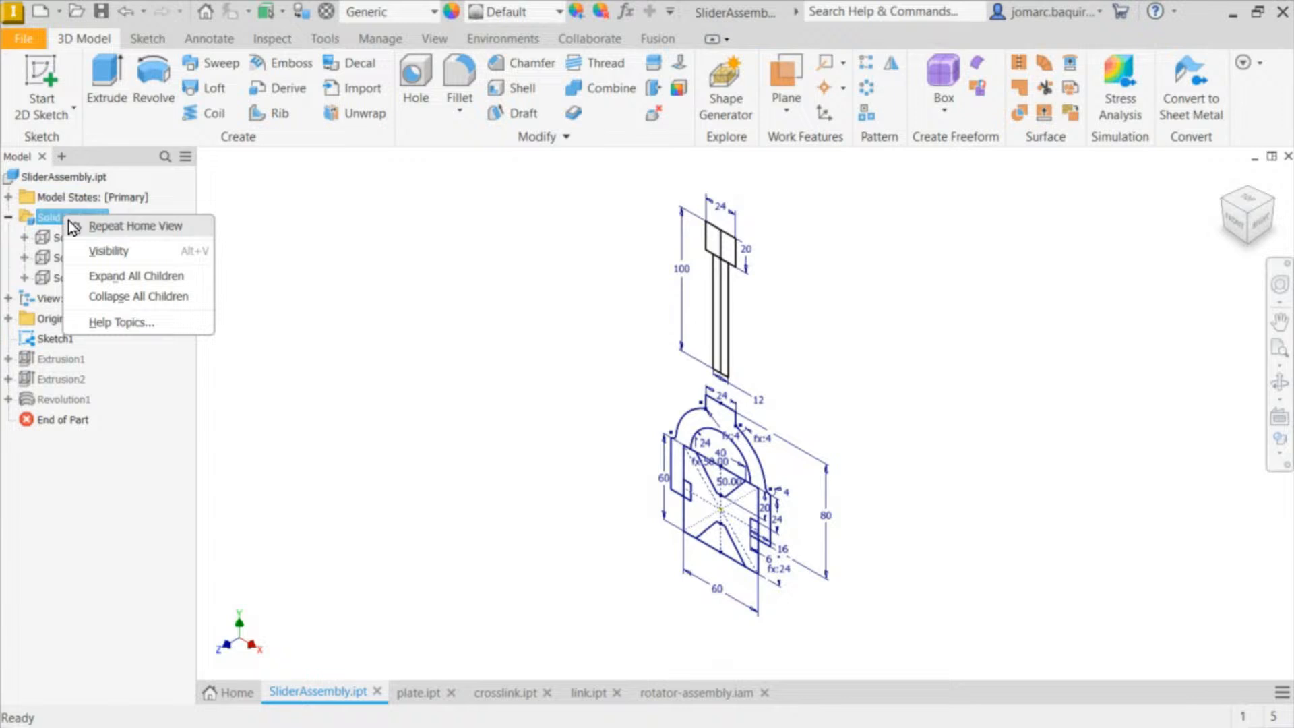
{"action": "left_click", "coordinate": [143, 260]}
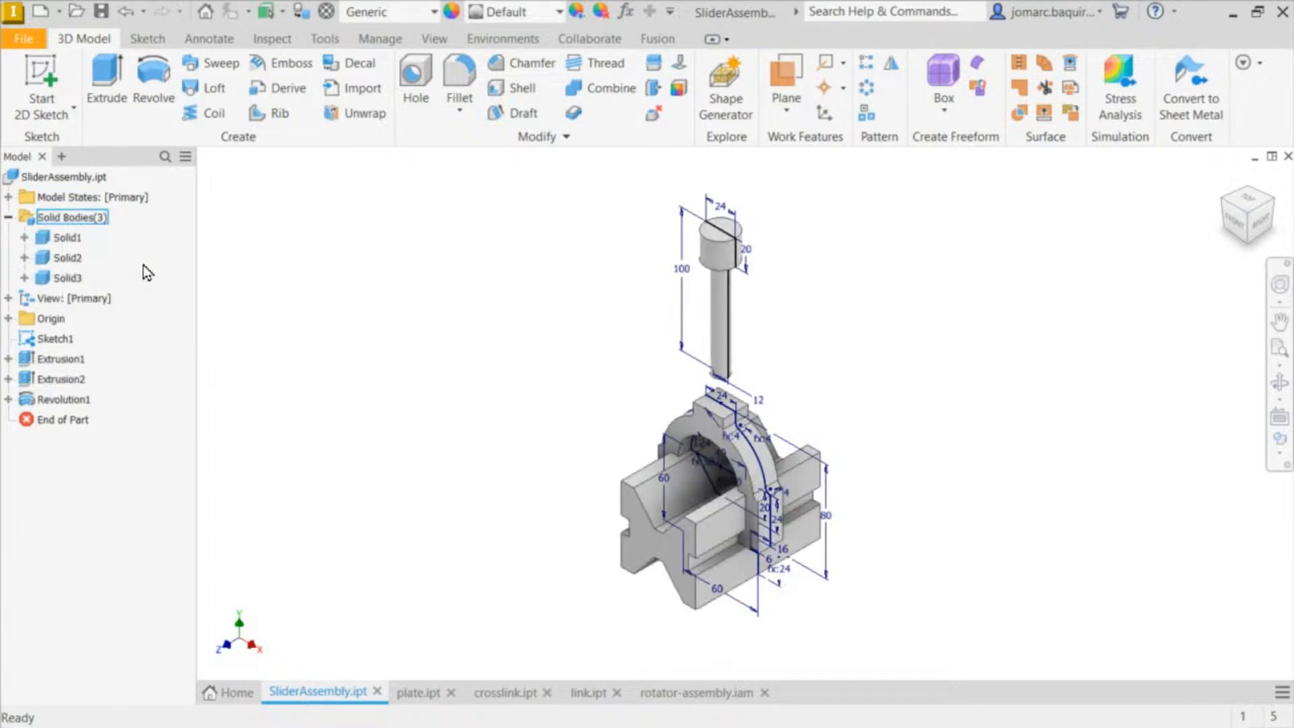
{"action": "right_click", "coordinate": [44, 343]}
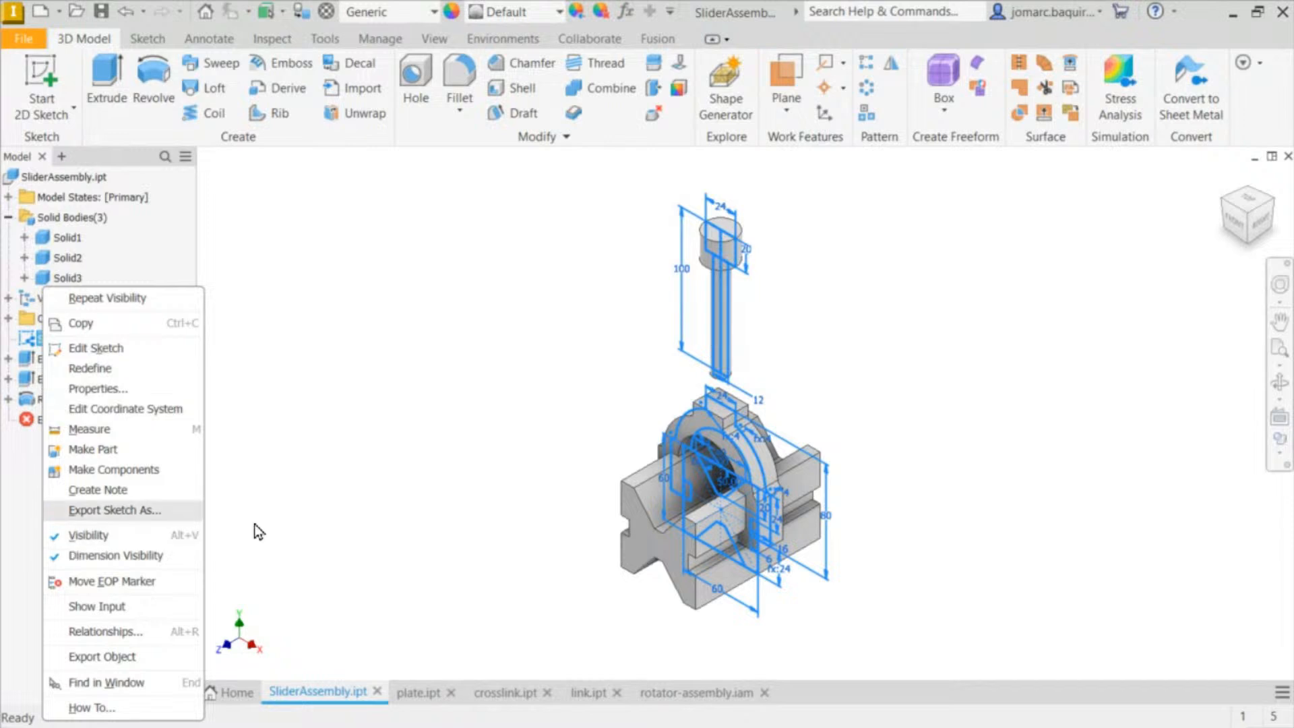
{"action": "left_click", "coordinate": [82, 537]}
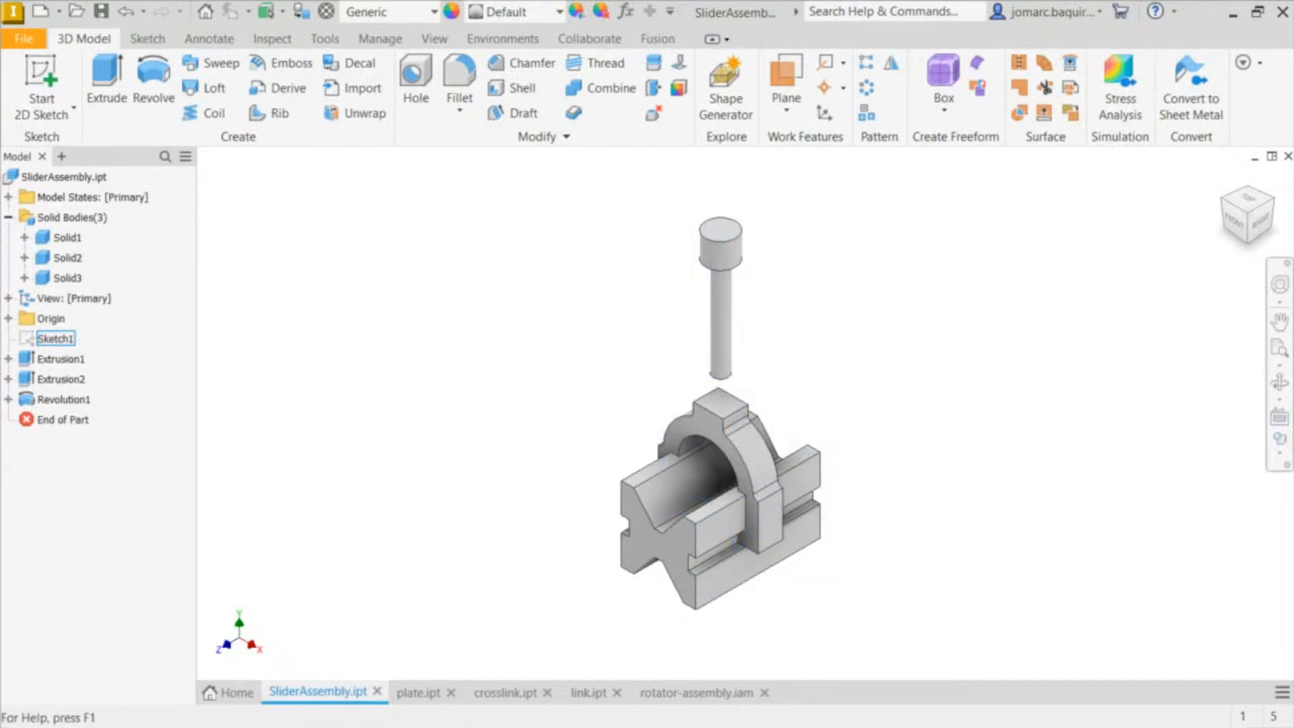
Step: Make a component from Solid1 as Solid1.ipt and insert it in the target assembly SliderAssembly.iam, using the Standard.iam template
{"action": "left_click", "coordinate": [90, 224]}
{"action": "left_click", "coordinate": [73, 238]}
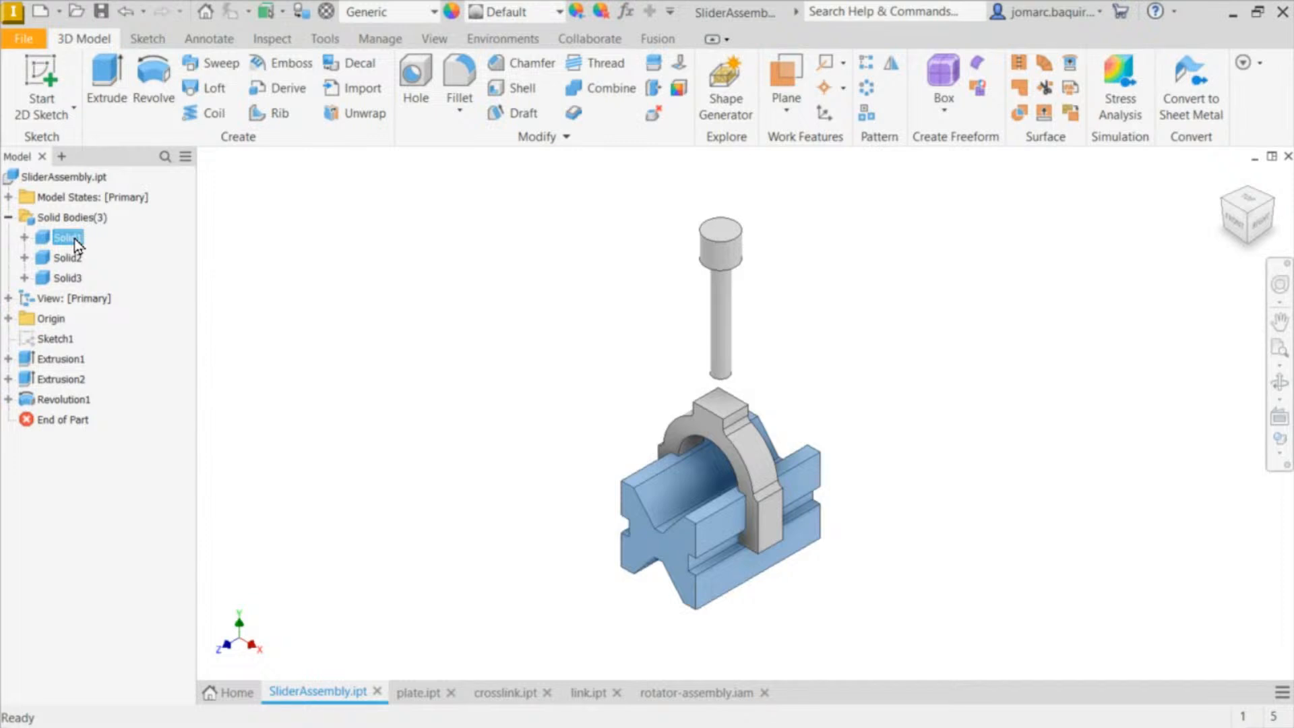
{"action": "right_click", "coordinate": [74, 239]}
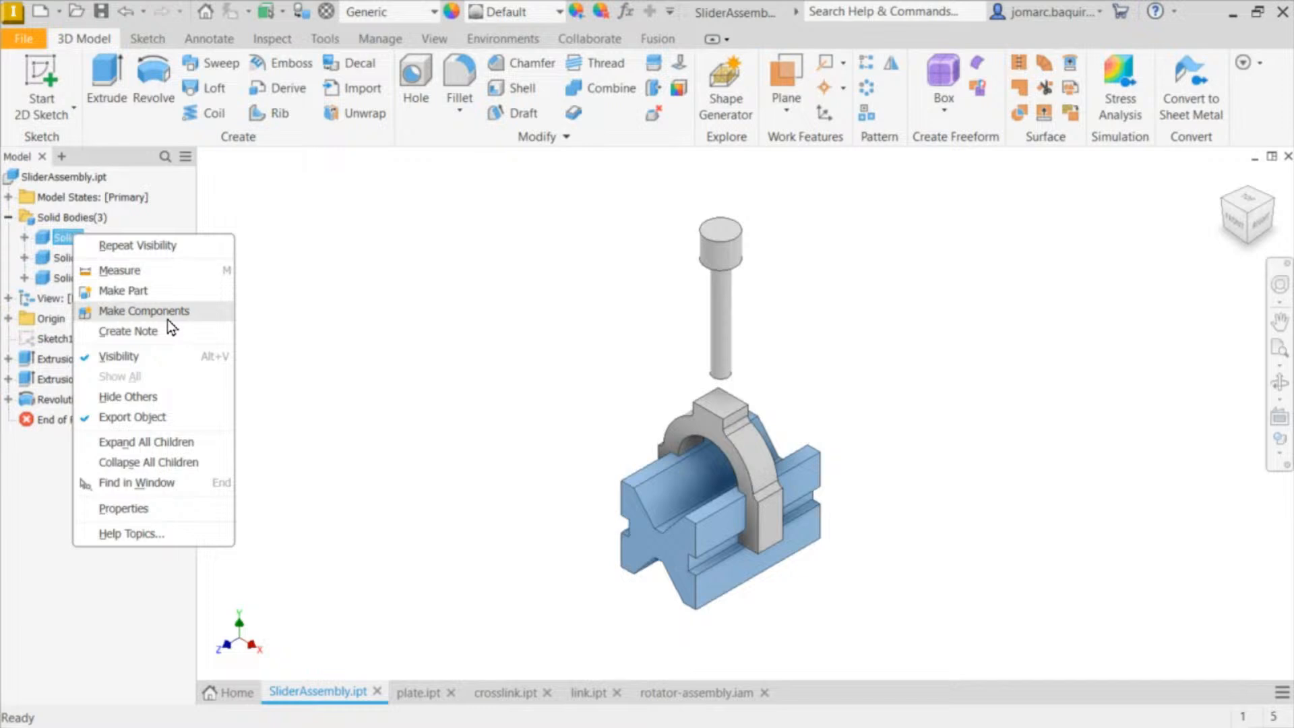
{"action": "left_click", "coordinate": [309, 301]}
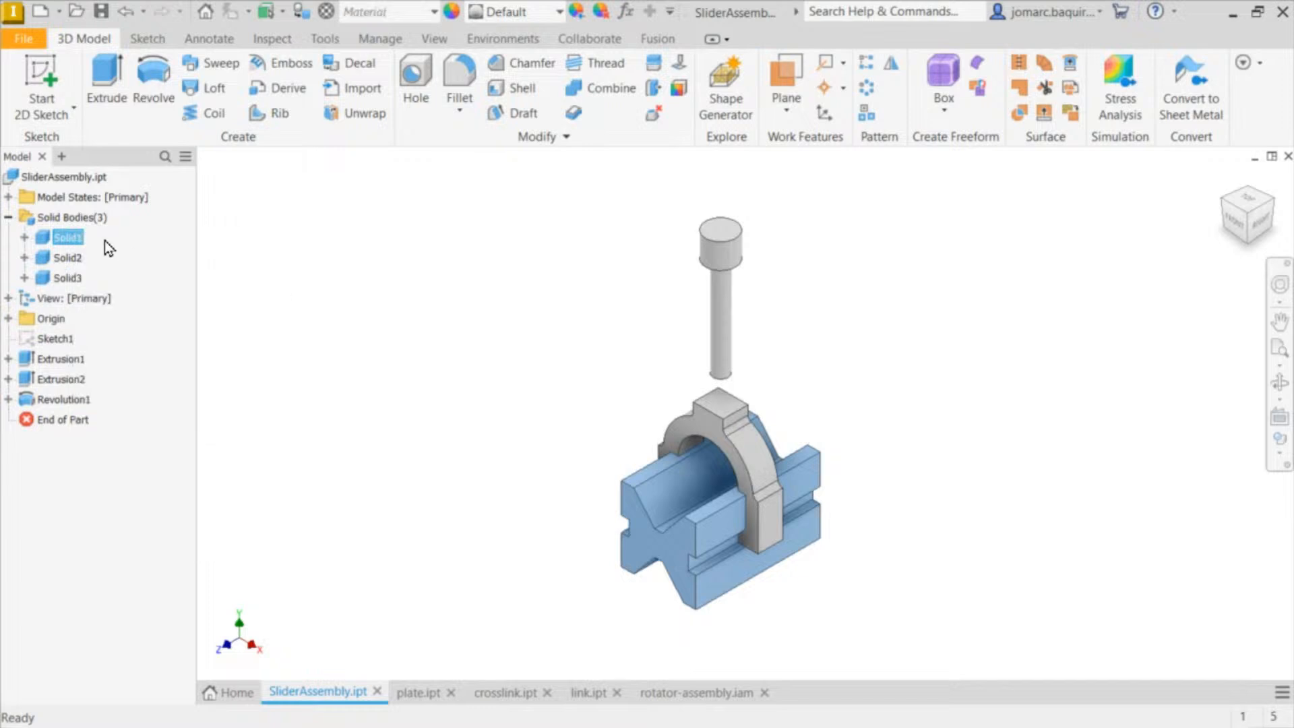
{"action": "right_click", "coordinate": [64, 241]}
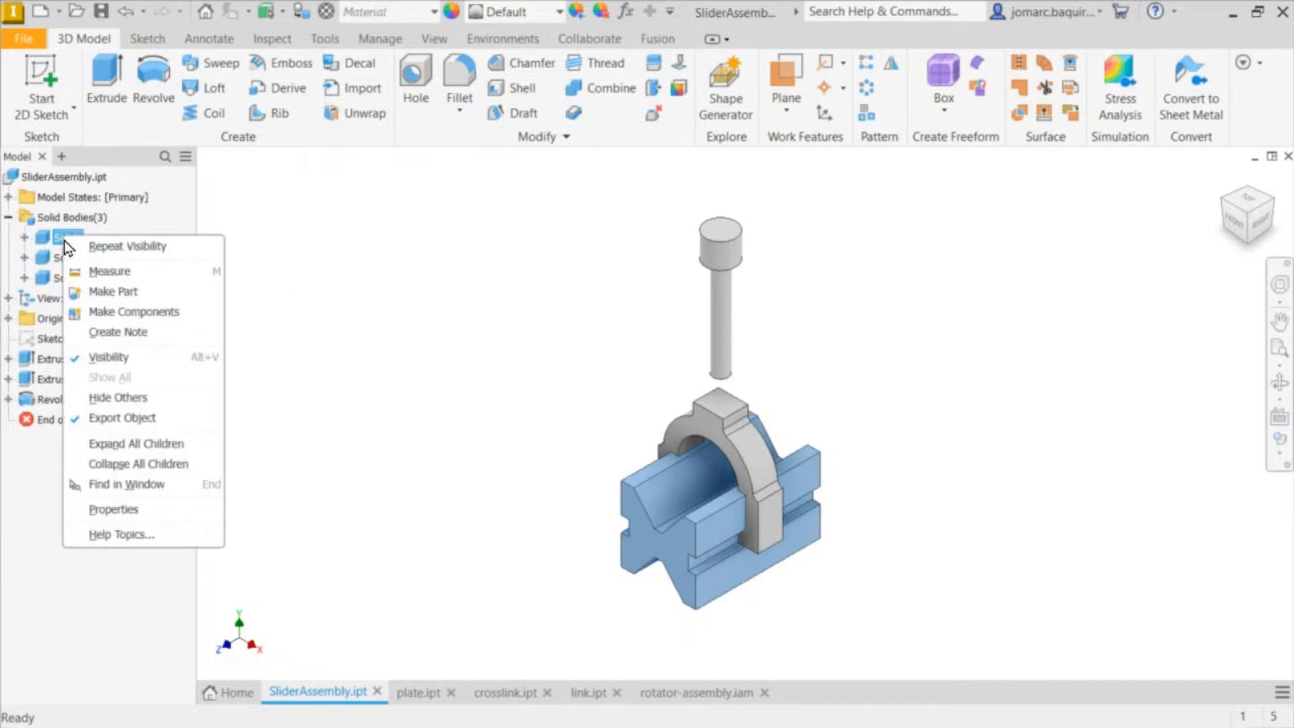
{"action": "key", "text": "Escape"}
{"action": "right_click", "coordinate": [69, 240]}
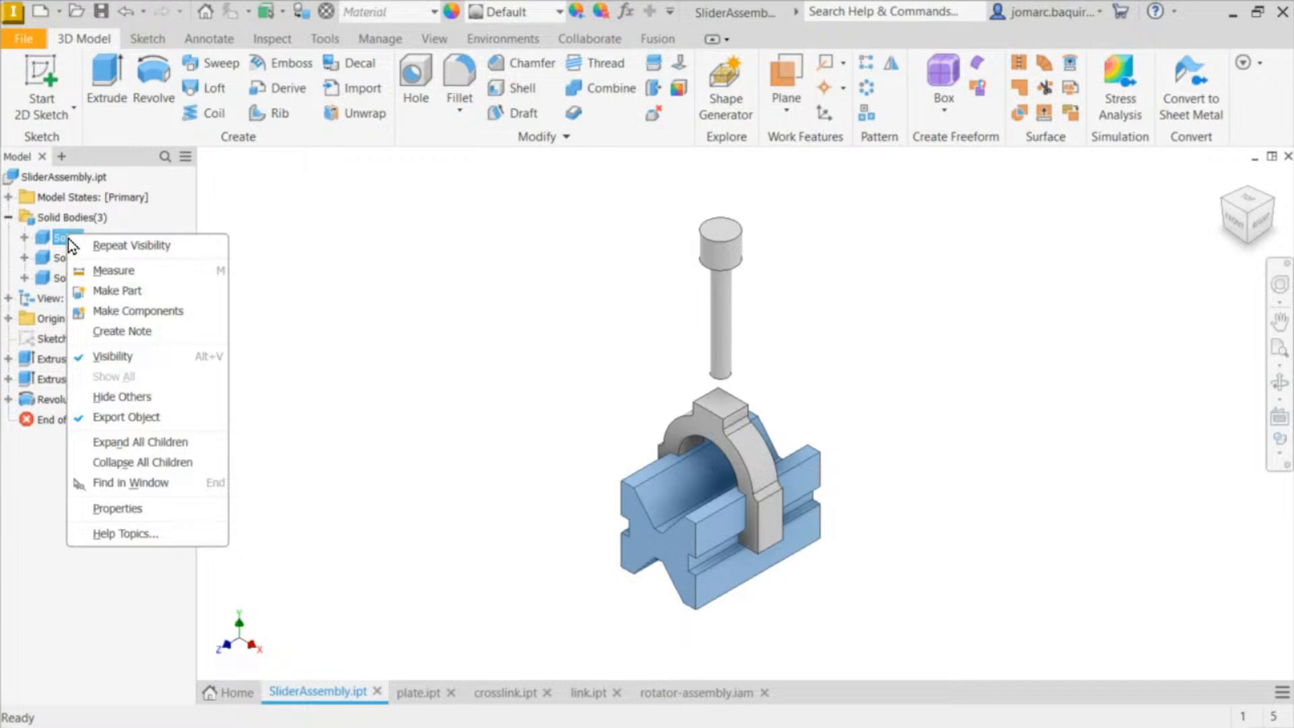
{"action": "left_click", "coordinate": [156, 312]}
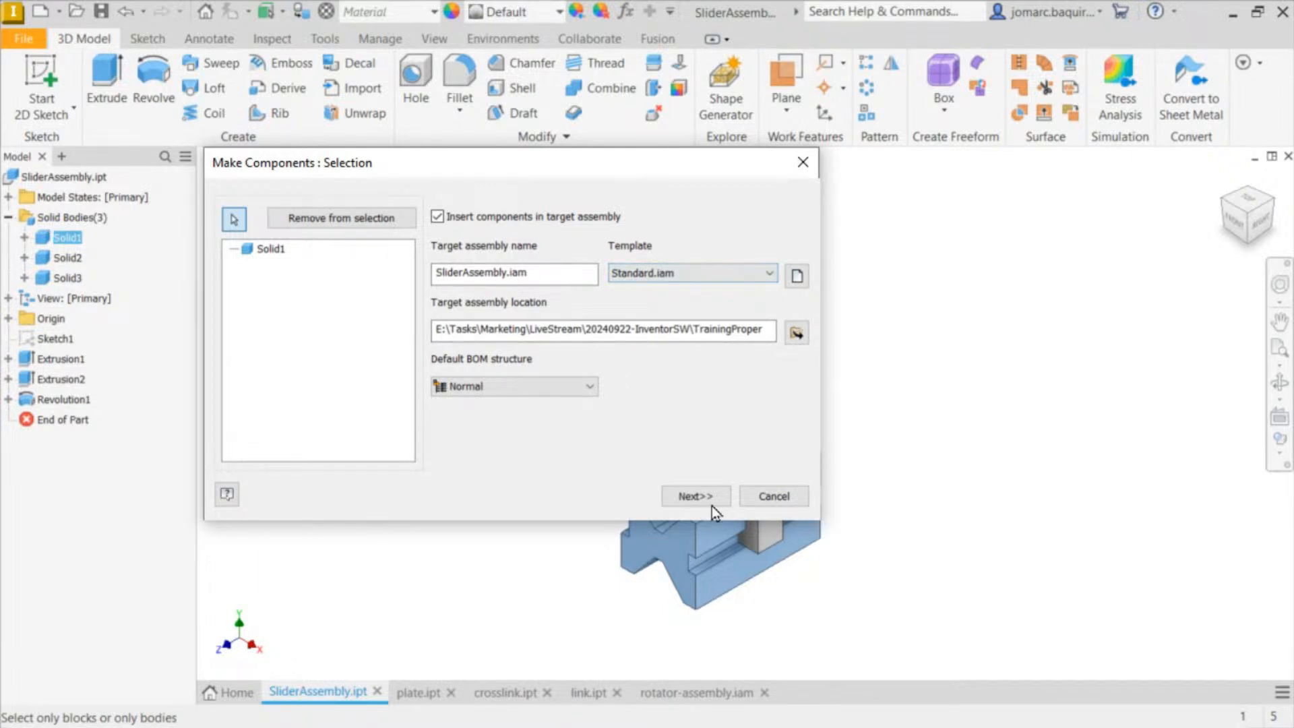
{"action": "left_click", "coordinate": [696, 498]}
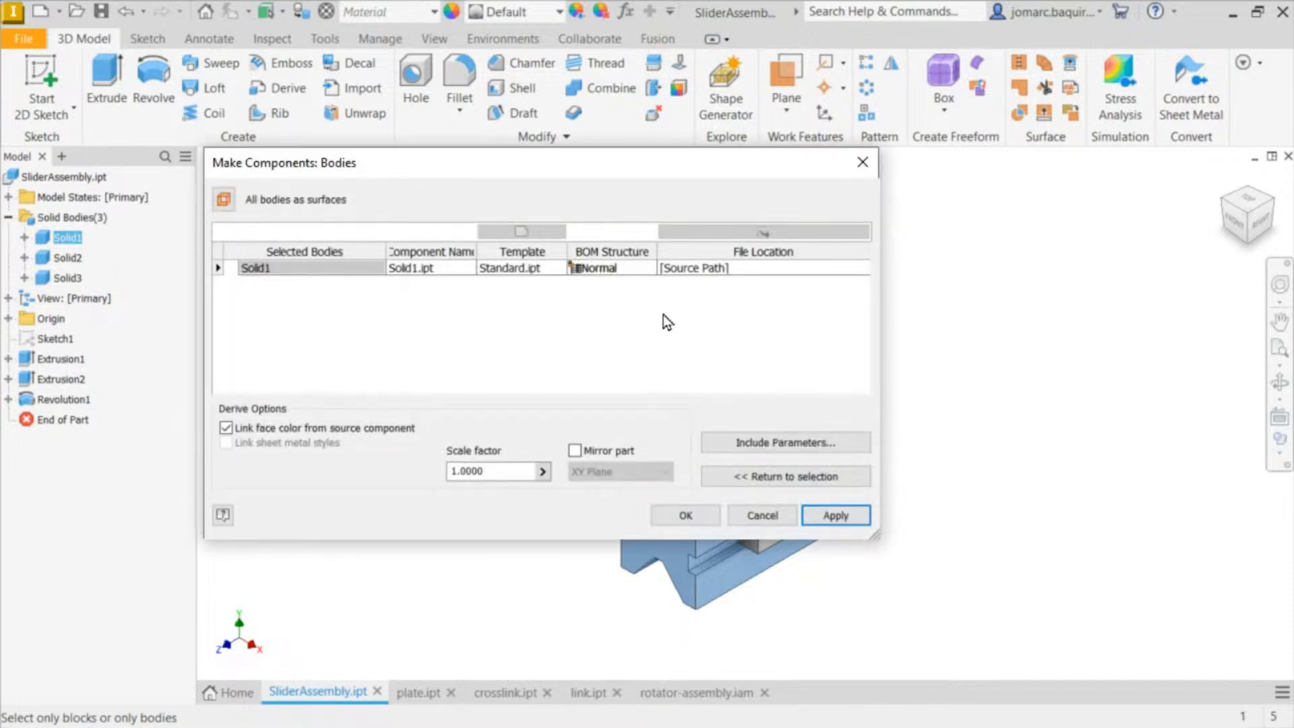
{"action": "left_click", "coordinate": [702, 515]}
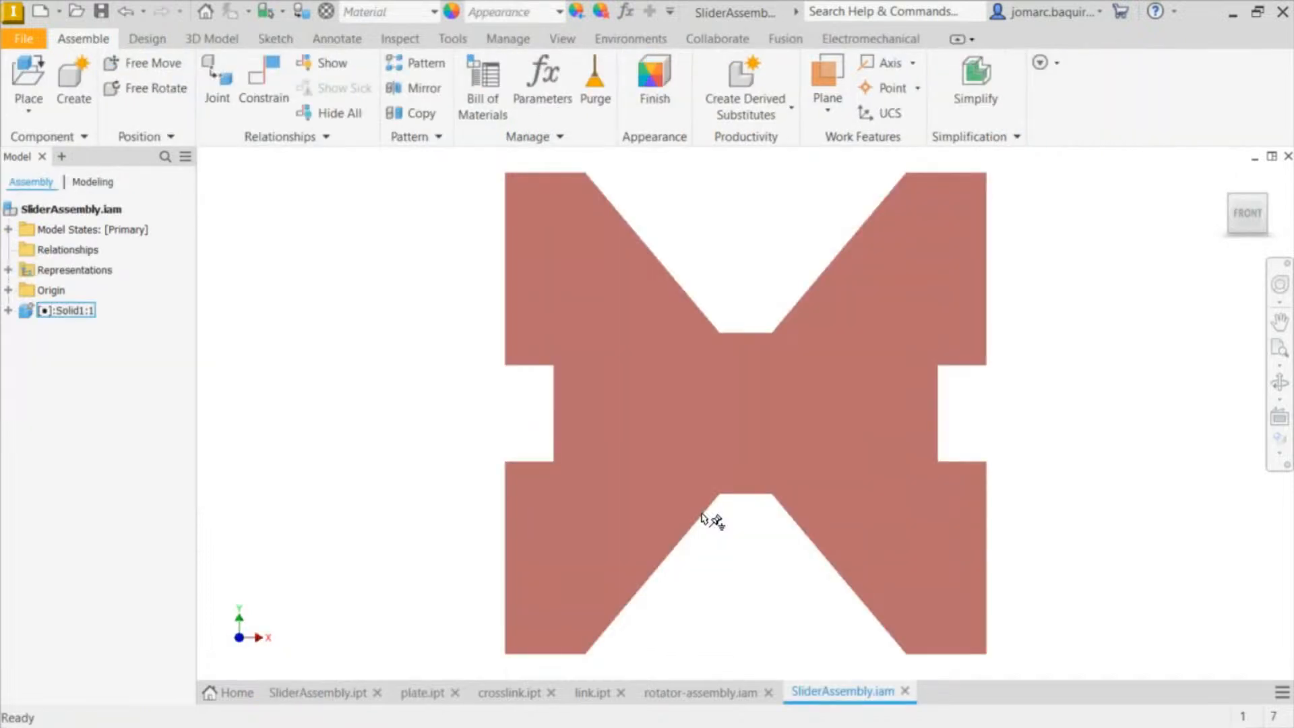
Step: Show SliderAssembly.iam in the home view with the Shaded with edges visual style
{"action": "left_click", "coordinate": [809, 259]}
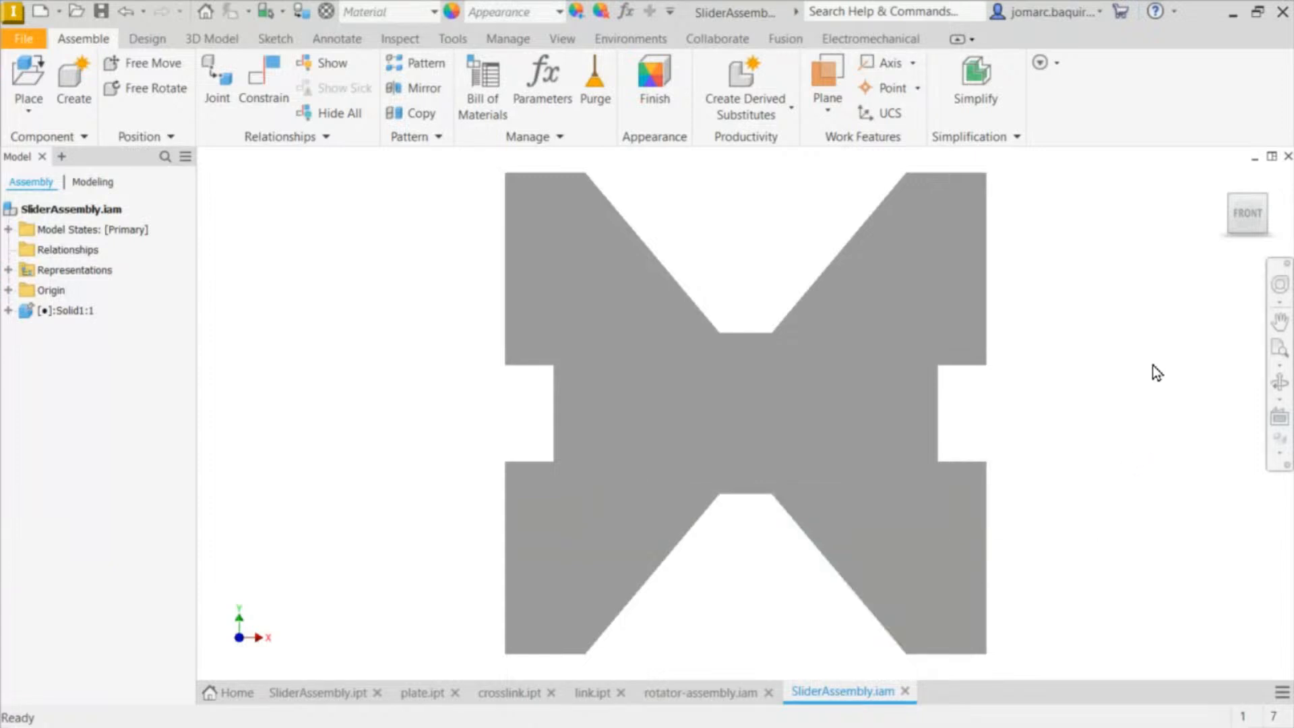
{"action": "key", "text": "F6"}
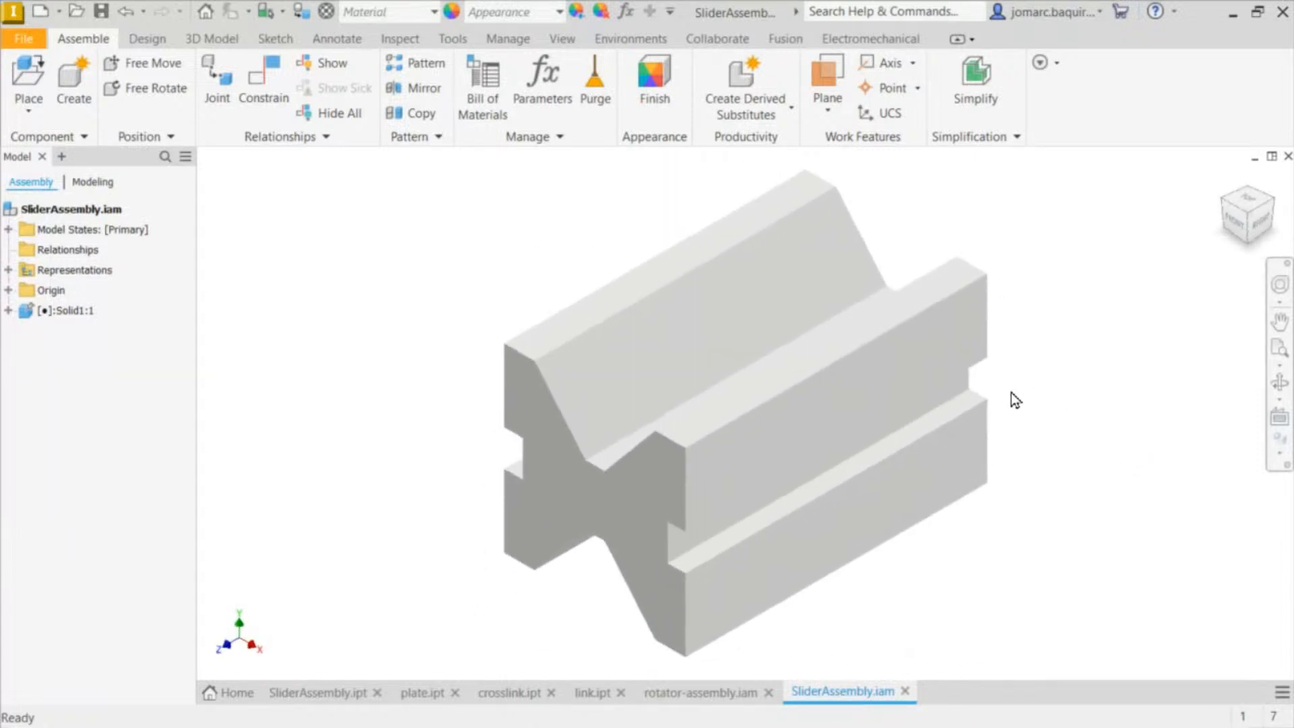
{"action": "left_click", "coordinate": [1282, 455]}
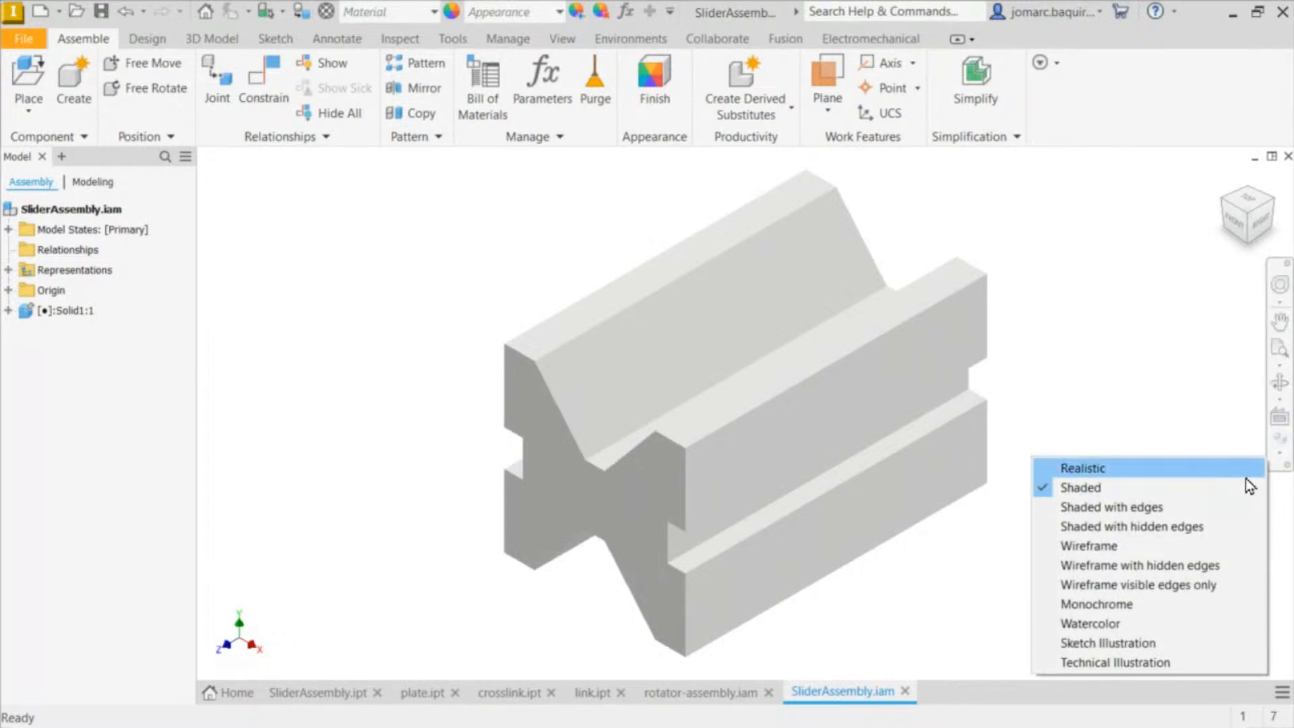
{"action": "left_click", "coordinate": [1286, 443]}
{"action": "left_click", "coordinate": [1278, 459]}
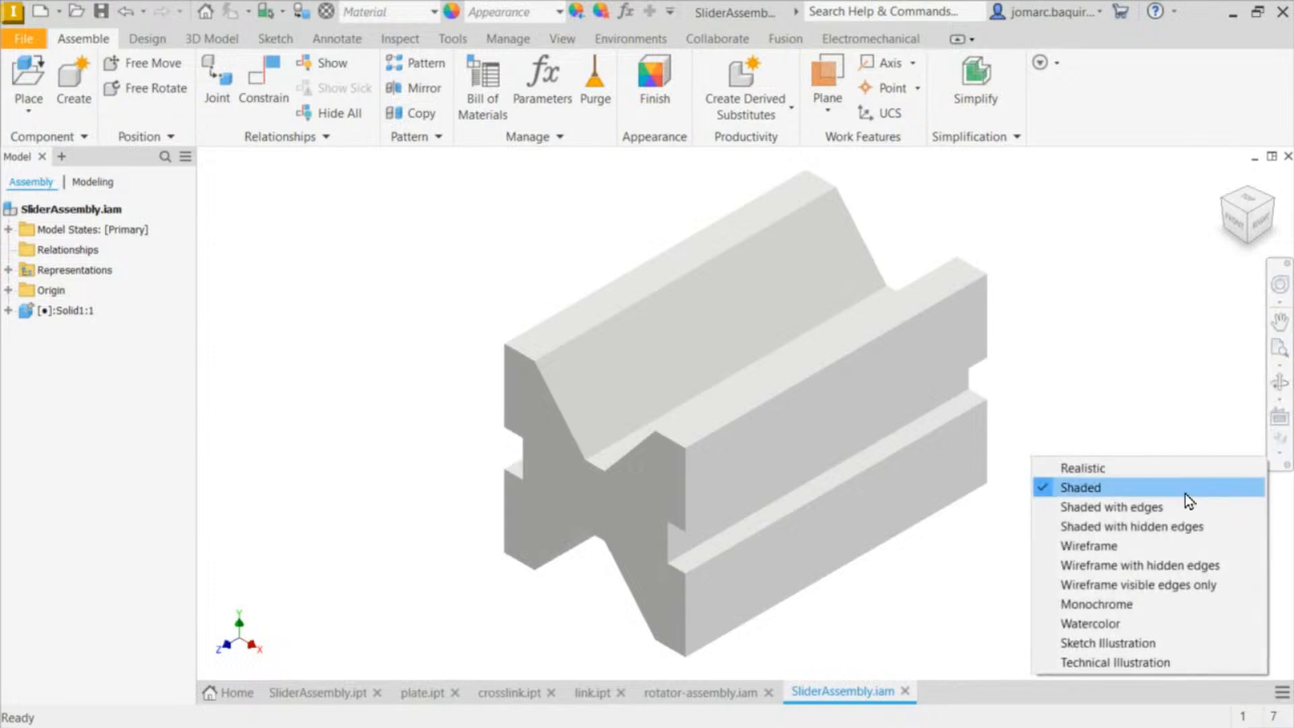
{"action": "left_click", "coordinate": [1149, 503]}
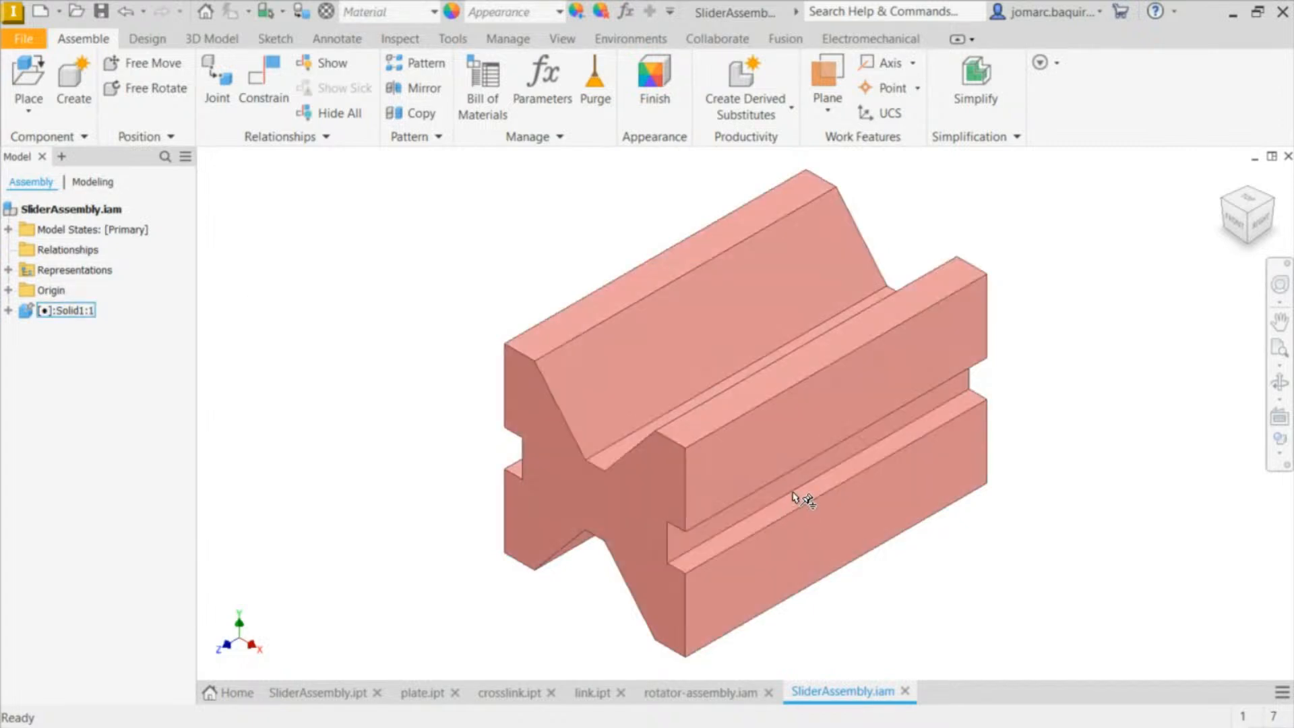
{"action": "right_click", "coordinate": [30, 310]}
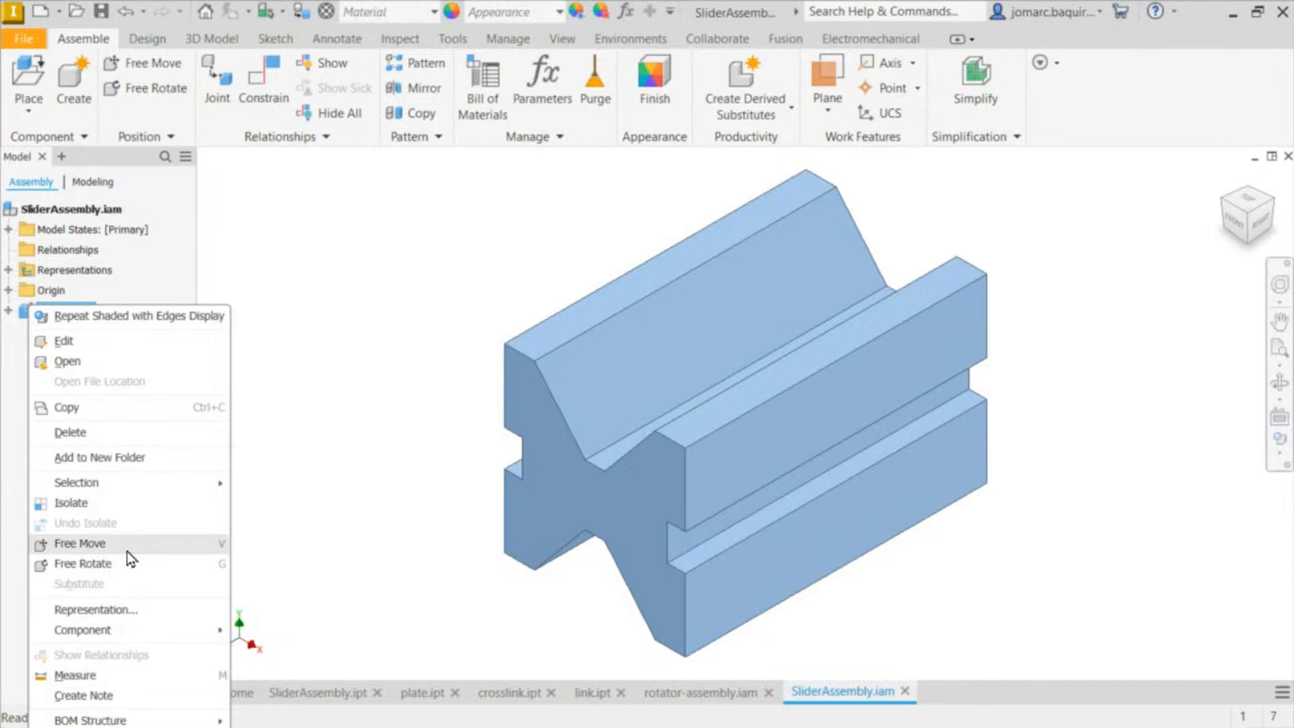
{"action": "left_click", "coordinate": [375, 357]}
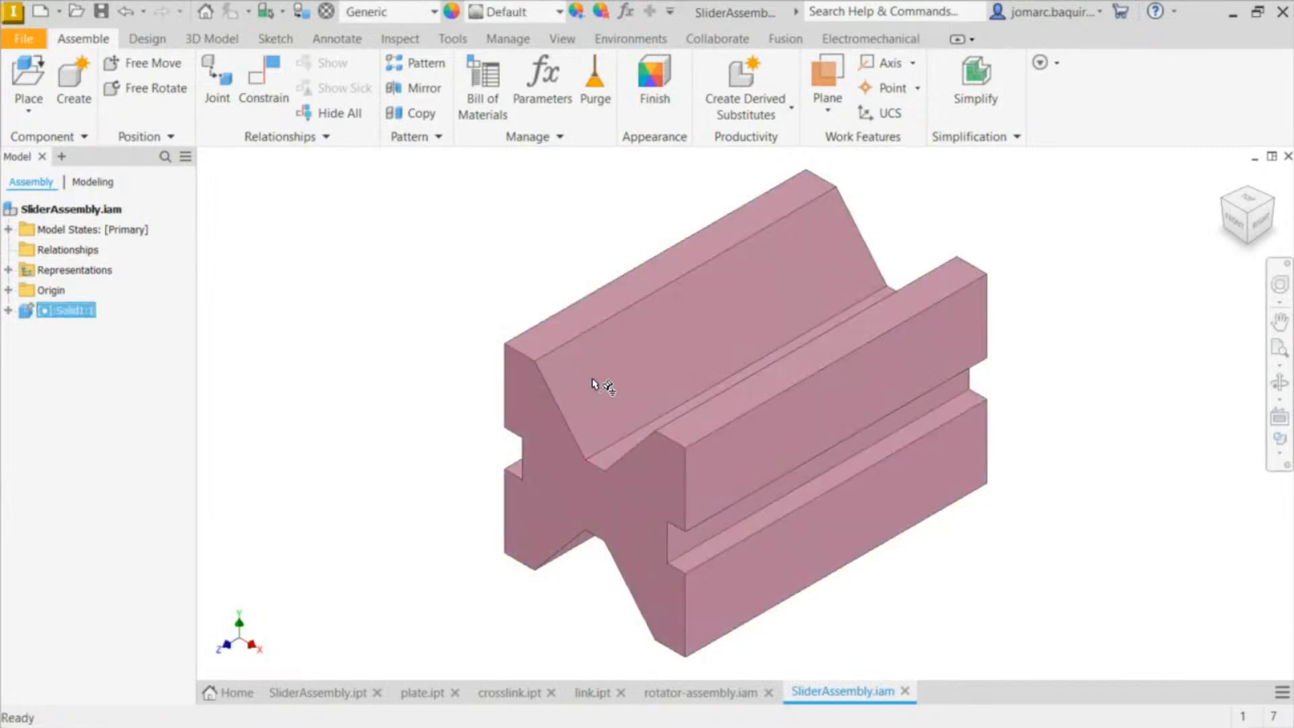
{"action": "left_click", "coordinate": [424, 263]}
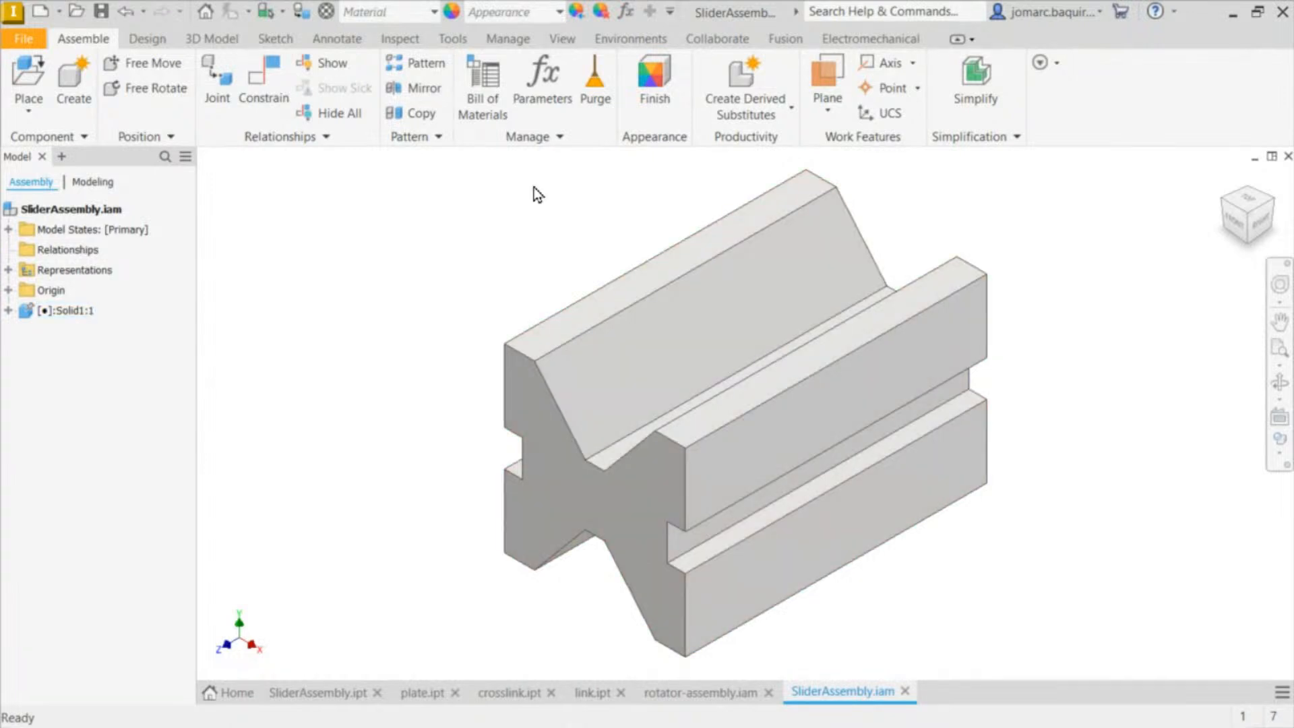
Step: Return to the SliderAssembly part and close plate.ipt, crosslink.ipt, link.ipt and rotator-assembly.iam, saving the changes to the rotator assembly
{"action": "left_click", "coordinate": [411, 692]}
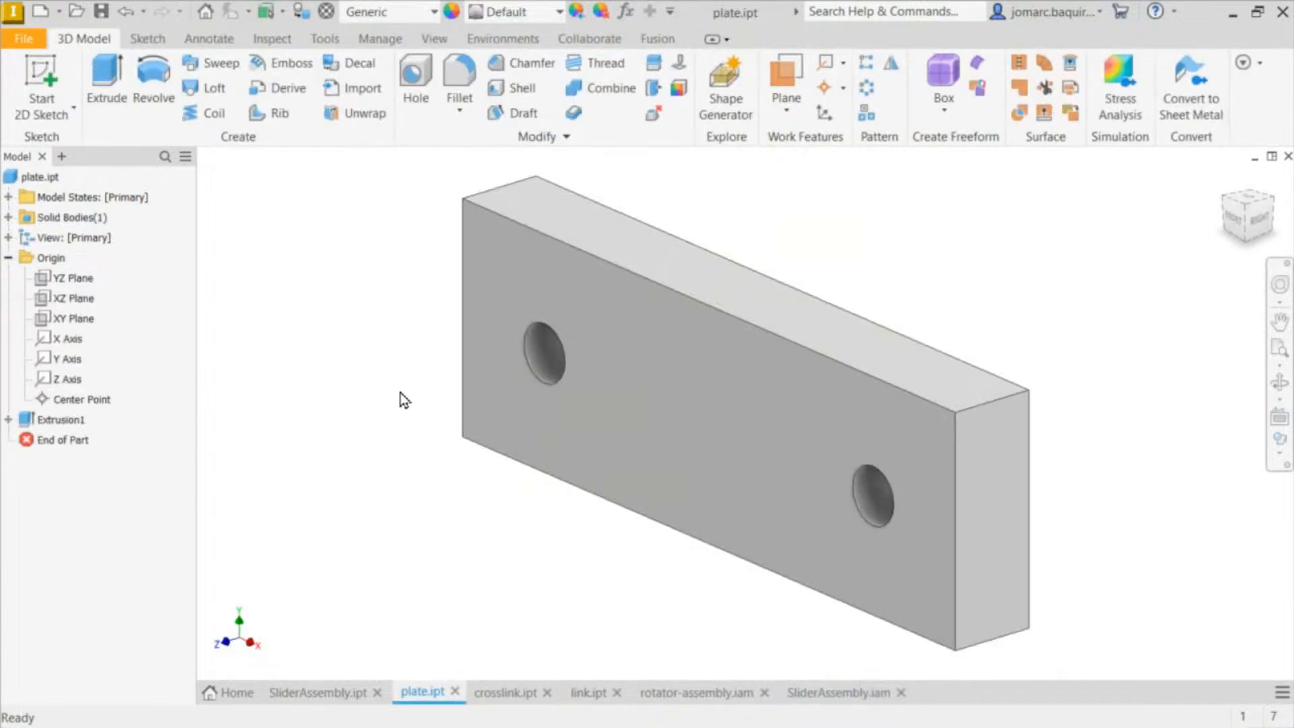
{"action": "left_click", "coordinate": [348, 682]}
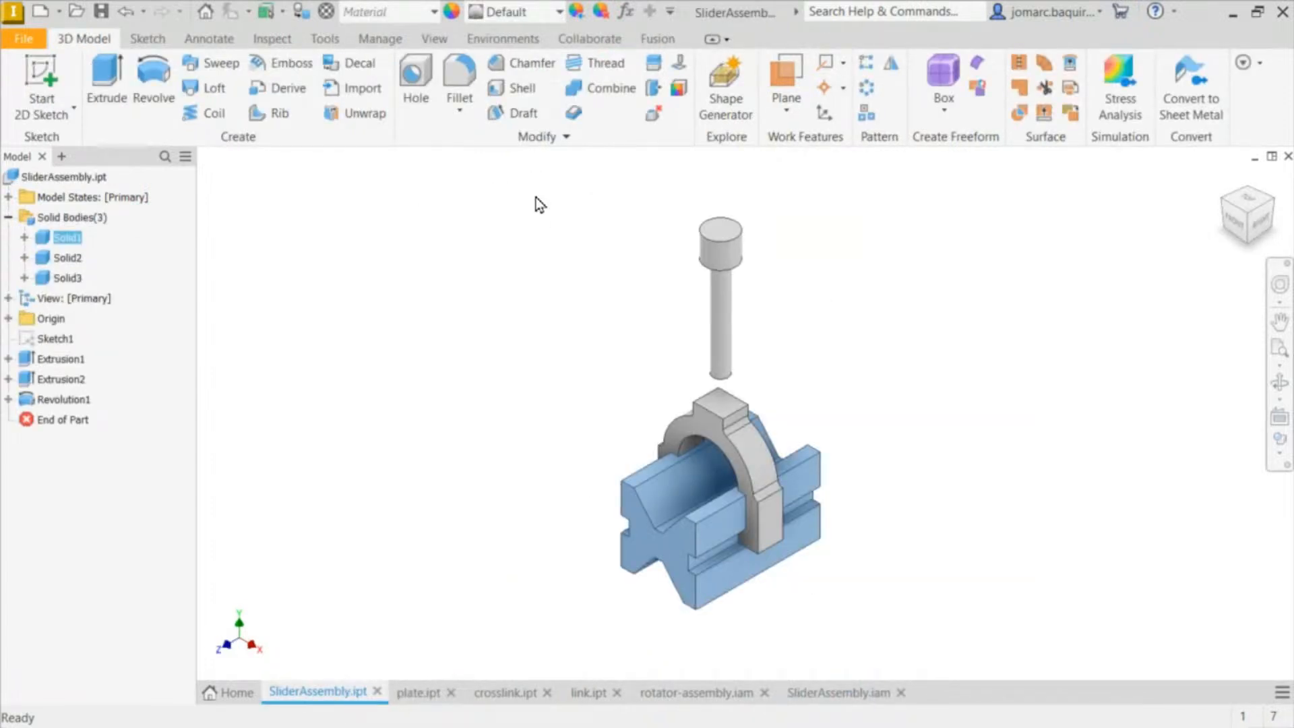
{"action": "left_click", "coordinate": [431, 697]}
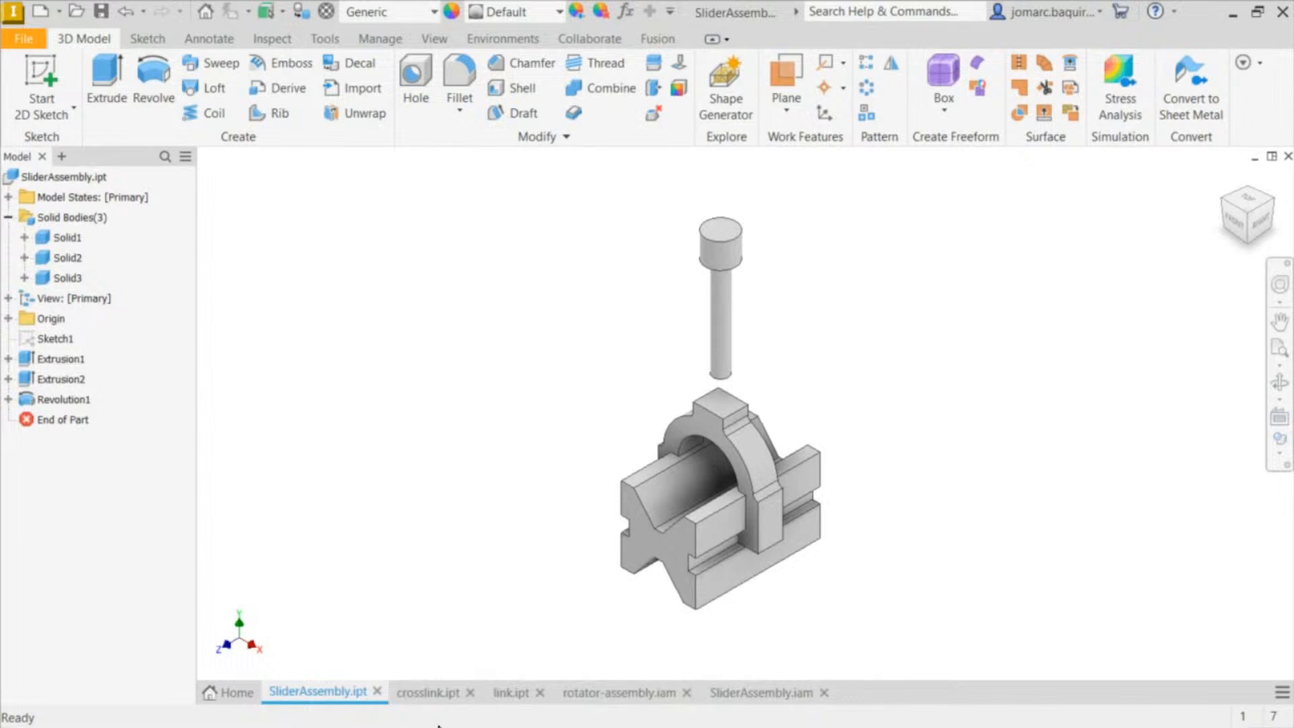
{"action": "left_click", "coordinate": [437, 693]}
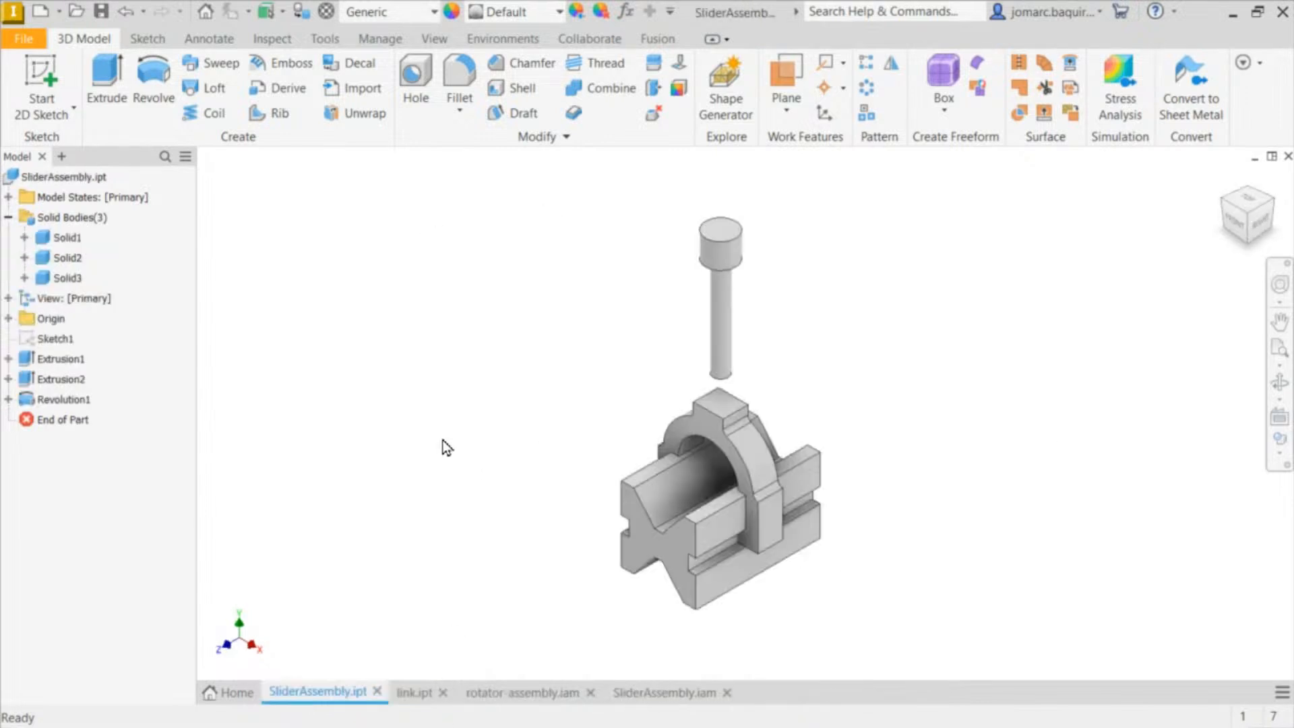
{"action": "left_click", "coordinate": [433, 692]}
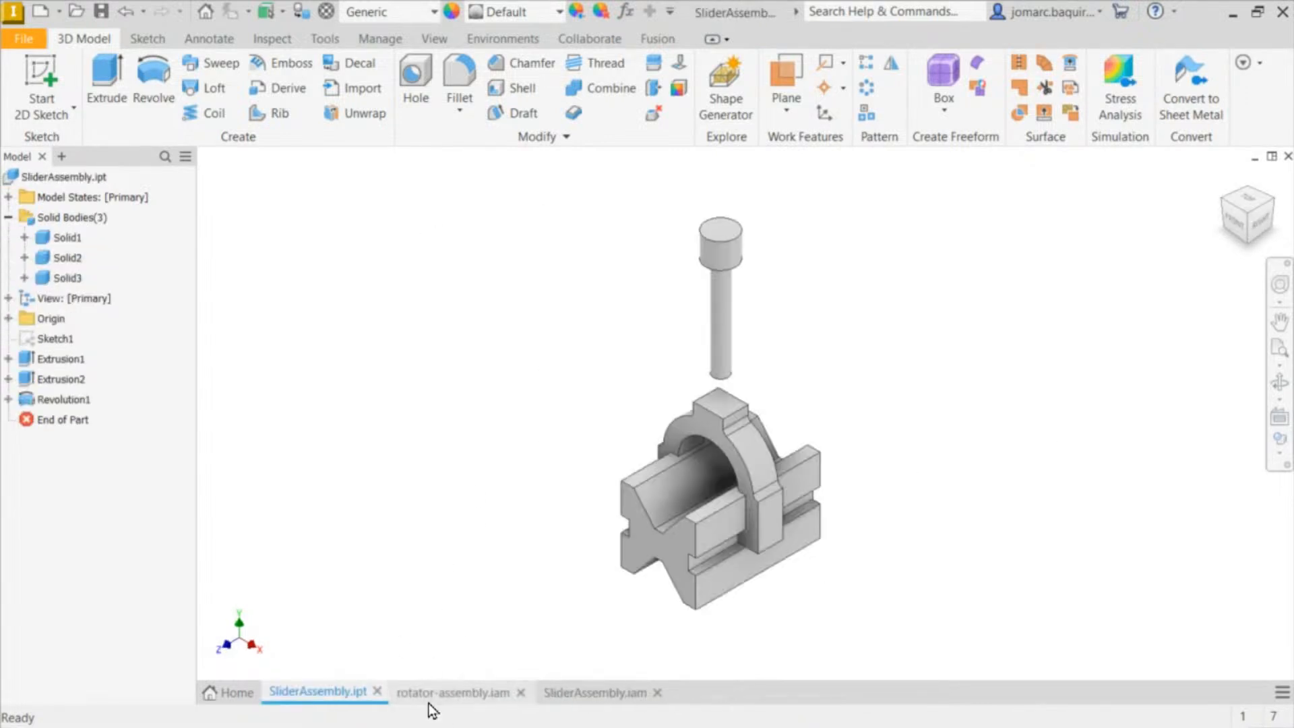
{"action": "left_click", "coordinate": [441, 697]}
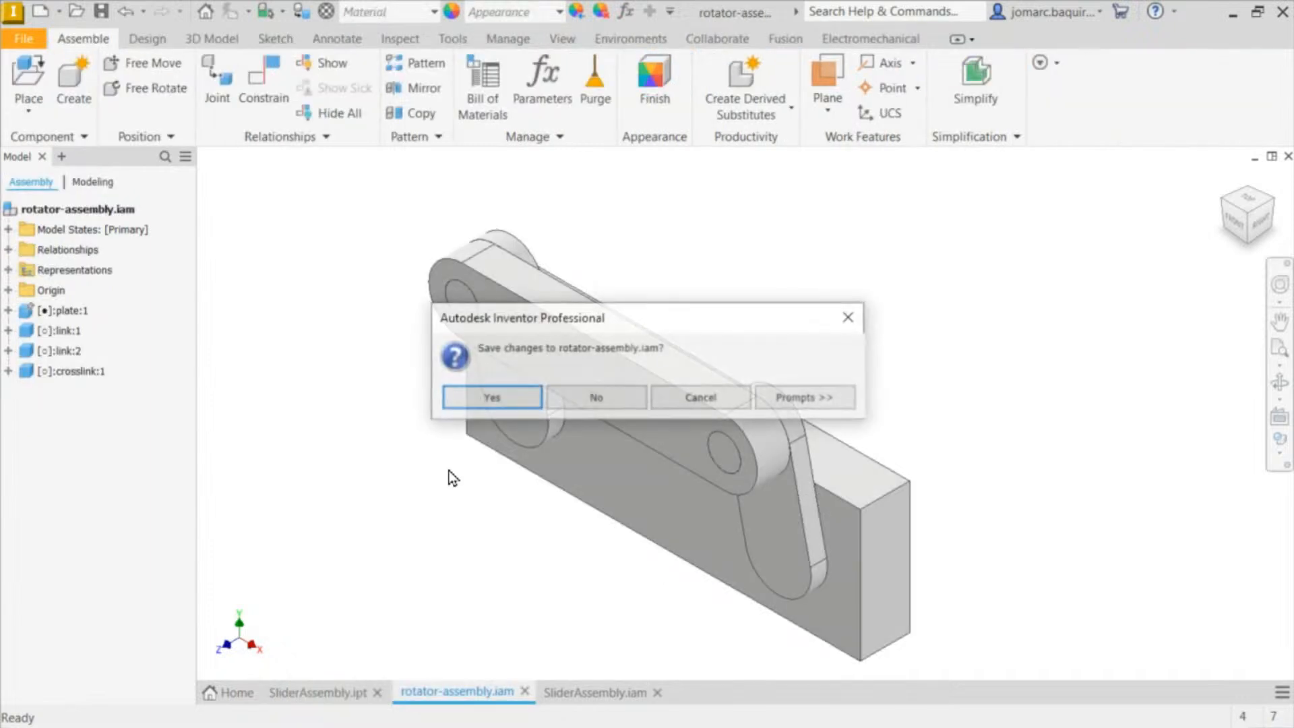
{"action": "left_click", "coordinate": [480, 396]}
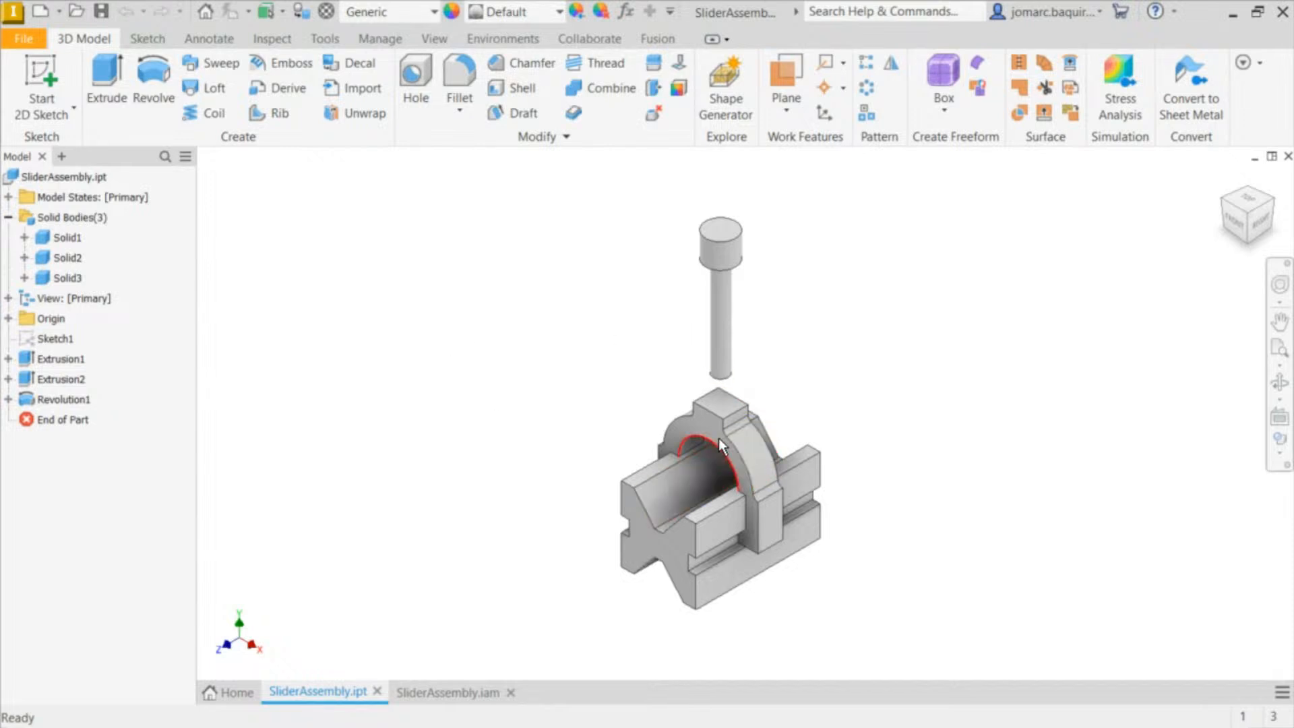
Step: Move the screw body above the clamp with Move Bodies, using offsets of X 0, Y -50 and Z 0 mm
{"action": "scroll", "coordinate": [718, 436], "scroll_direction": "up", "scroll_amount": 5}
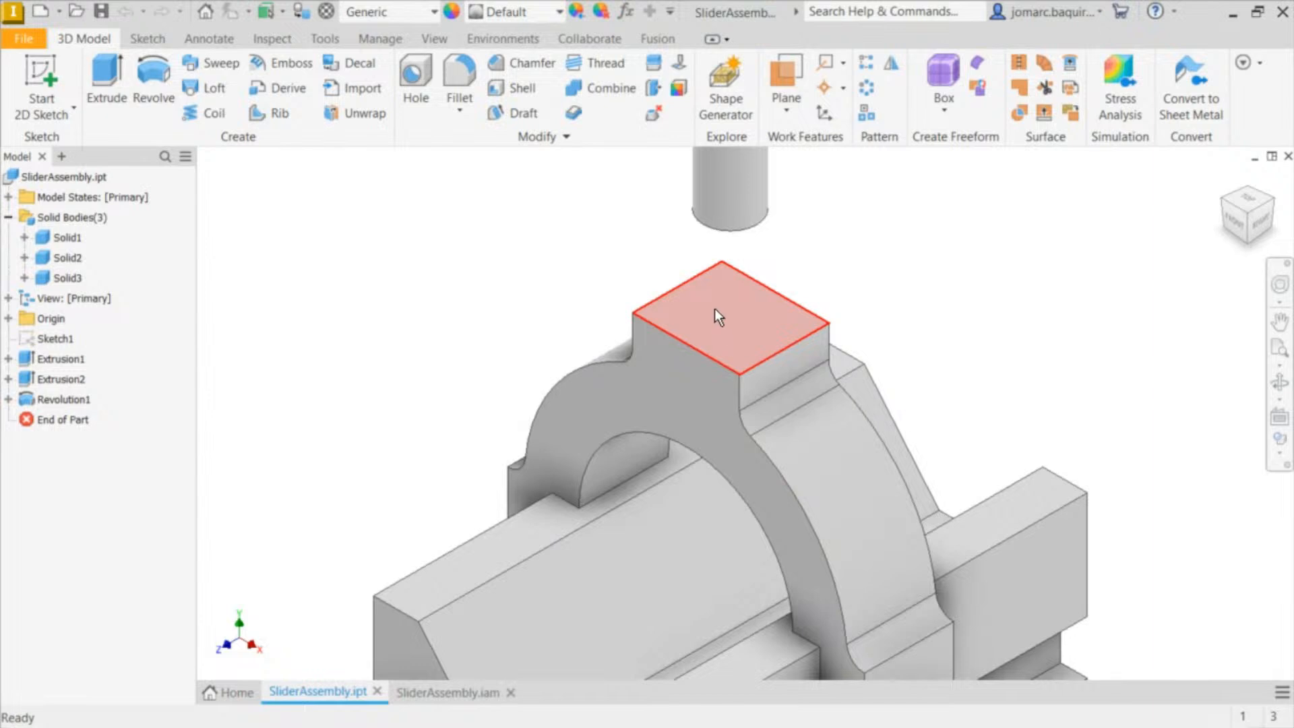
{"action": "scroll", "coordinate": [715, 309], "scroll_direction": "down", "scroll_amount": 5}
{"action": "scroll", "coordinate": [706, 248], "scroll_direction": "up", "scroll_amount": 6}
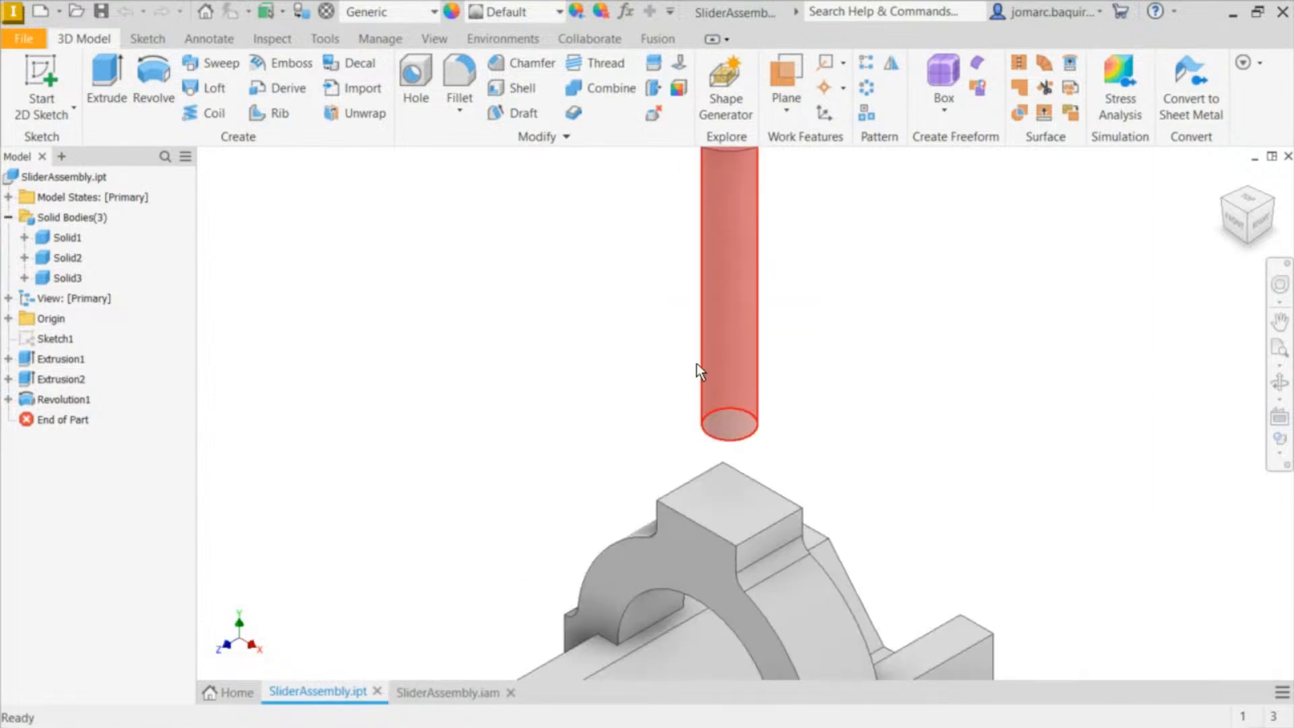
{"action": "scroll", "coordinate": [757, 394], "scroll_direction": "down", "scroll_amount": 5}
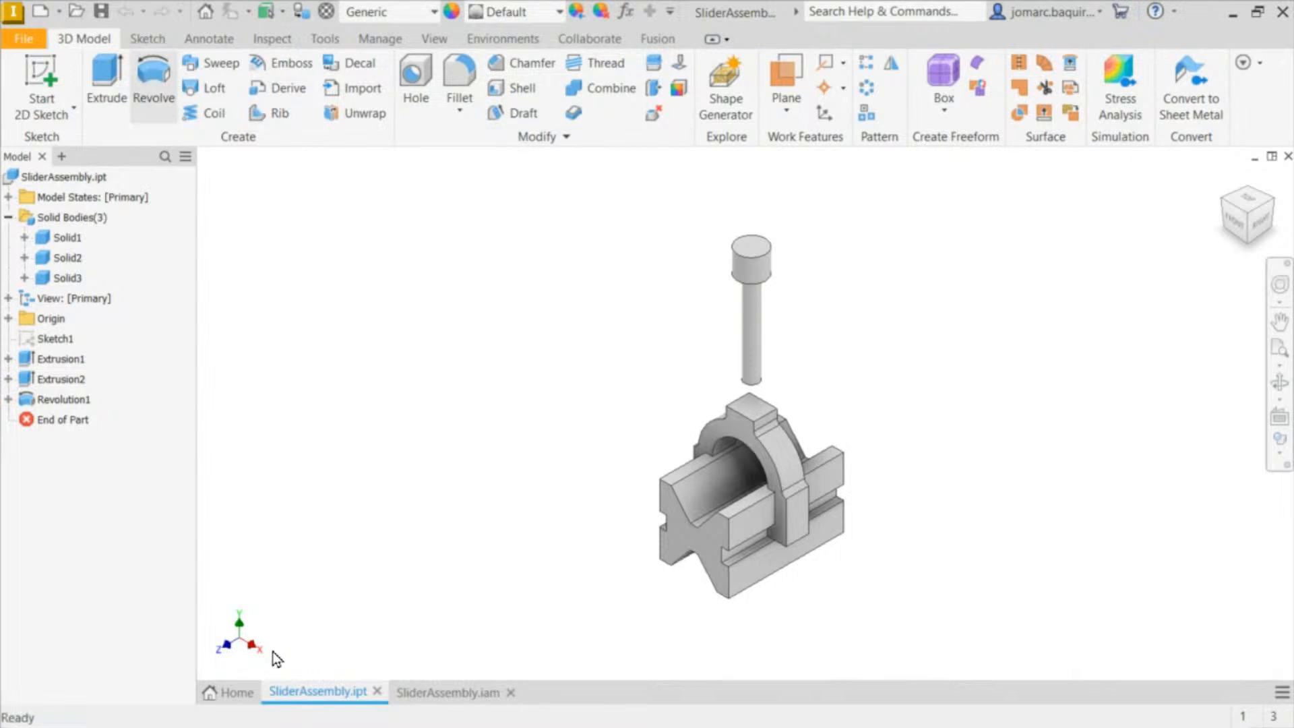
{"action": "left_click", "coordinate": [548, 136]}
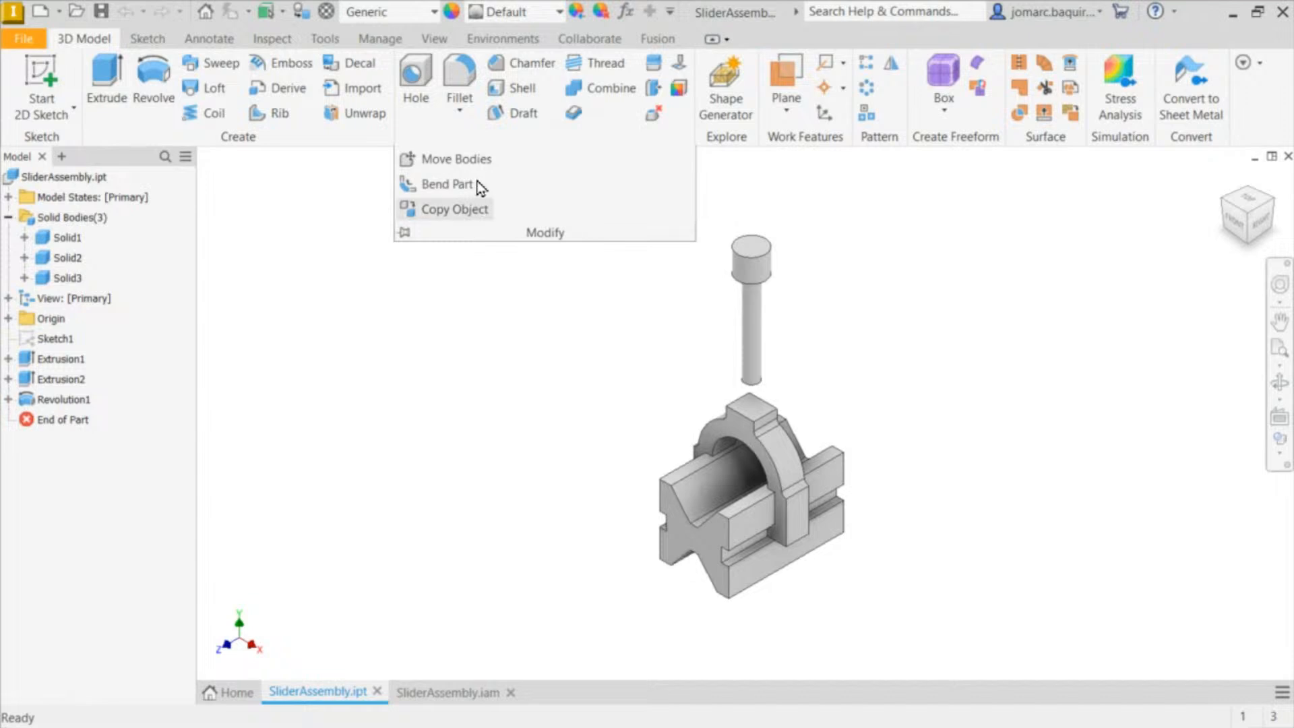
{"action": "left_click", "coordinate": [548, 135]}
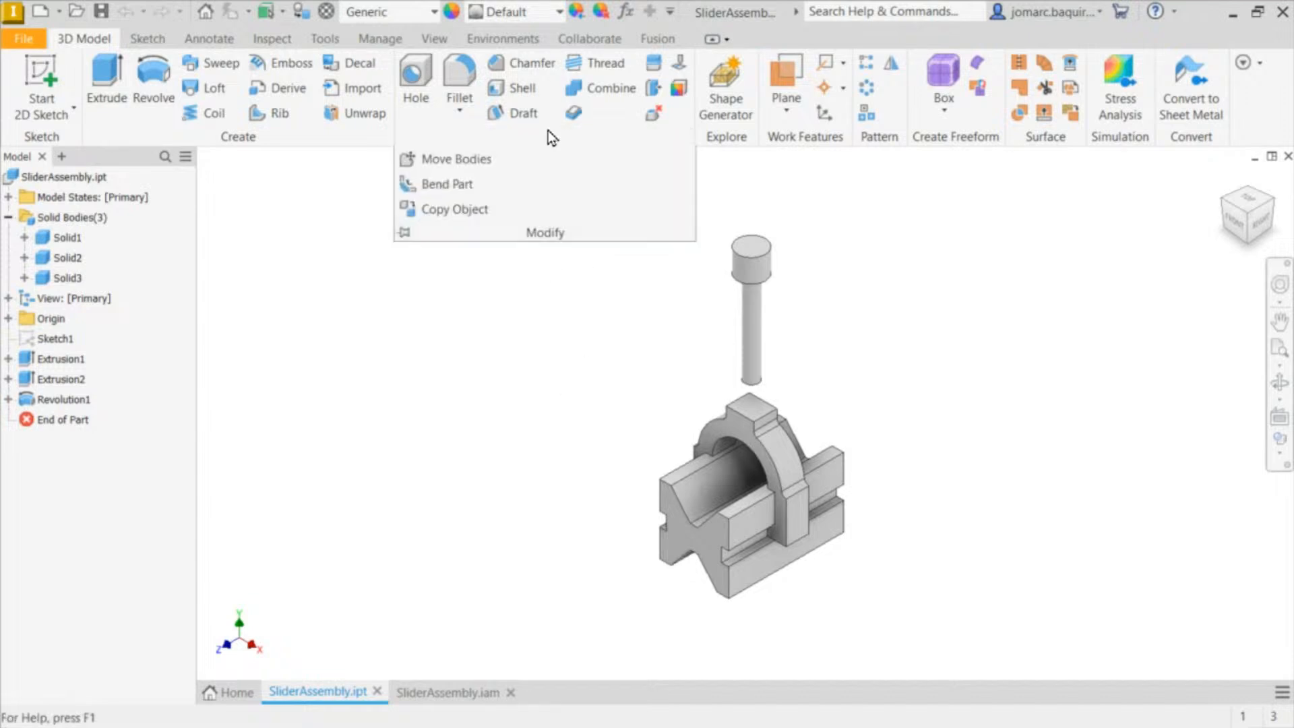
{"action": "left_click", "coordinate": [464, 165]}
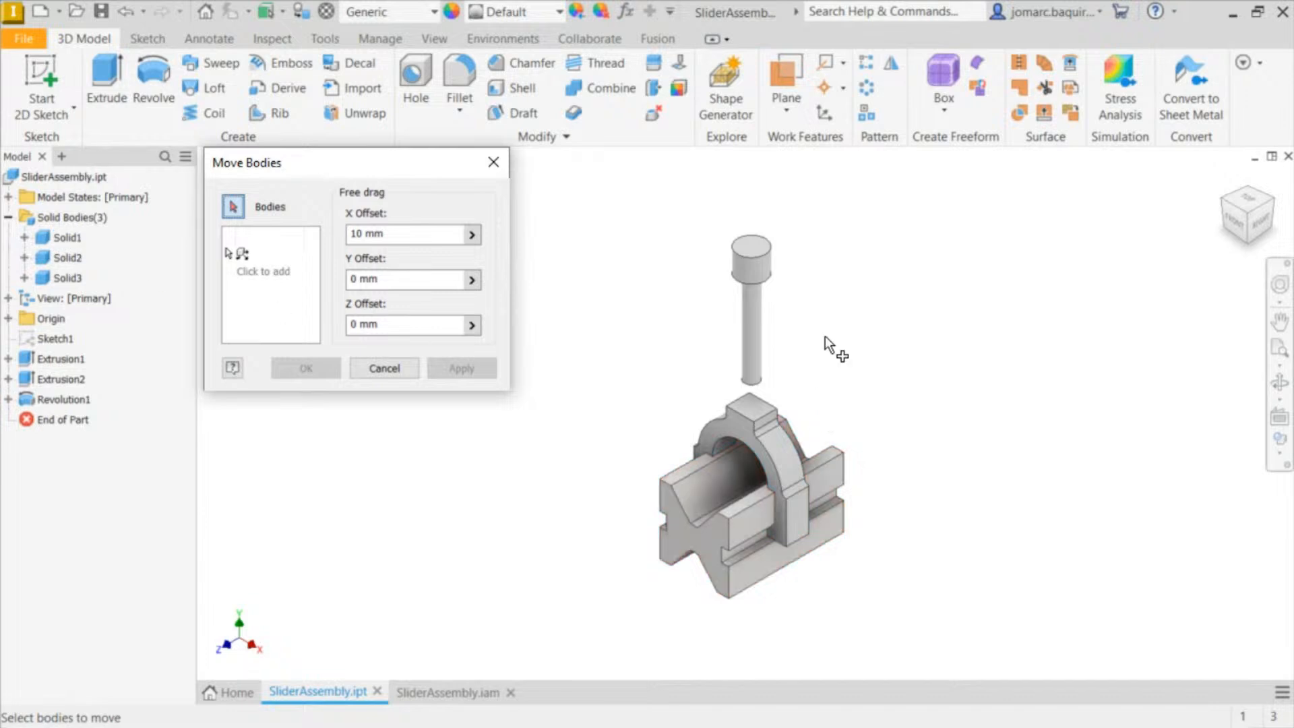
{"action": "left_click", "coordinate": [750, 297]}
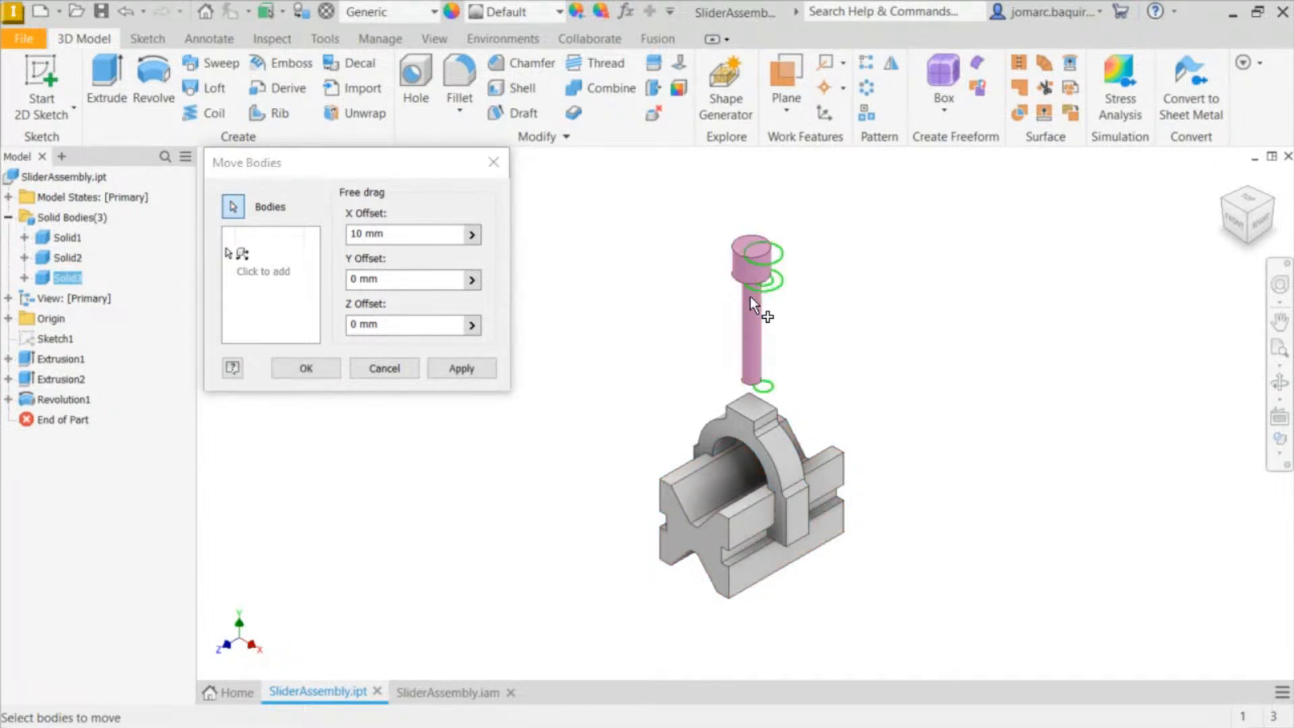
{"action": "left_click", "coordinate": [373, 229]}
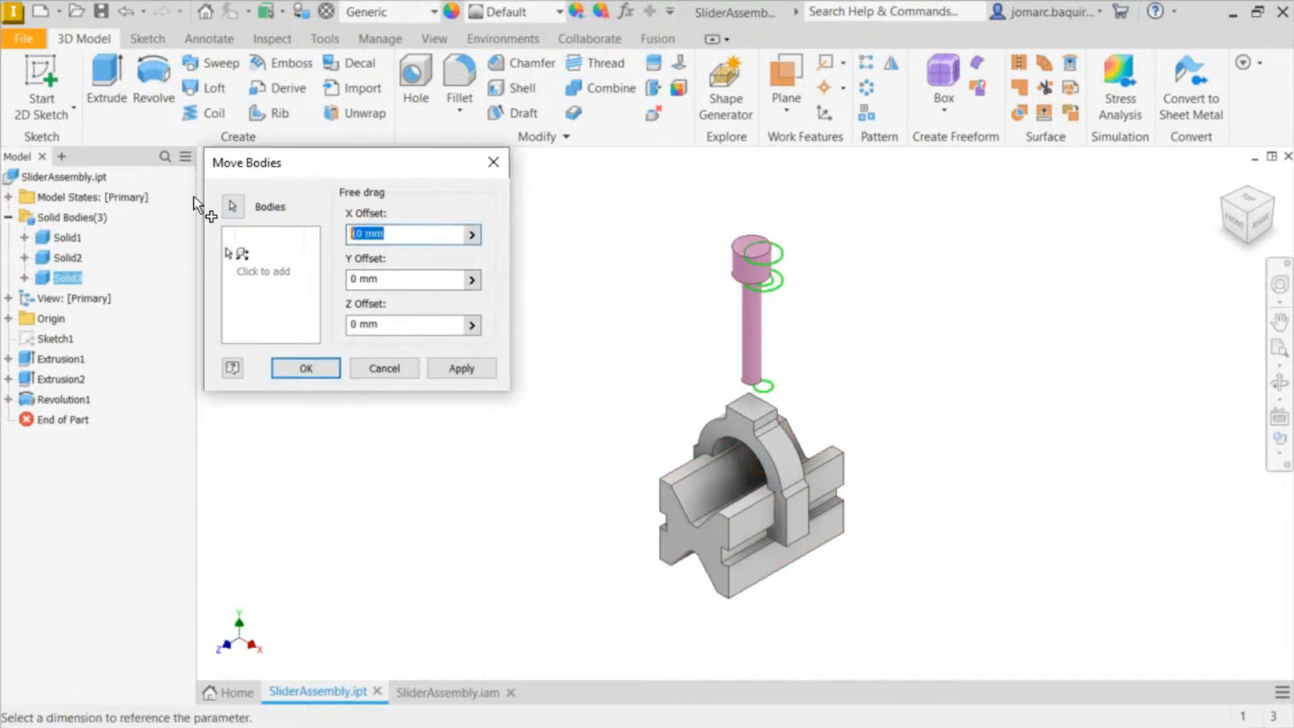
{"action": "type", "text": "0"}
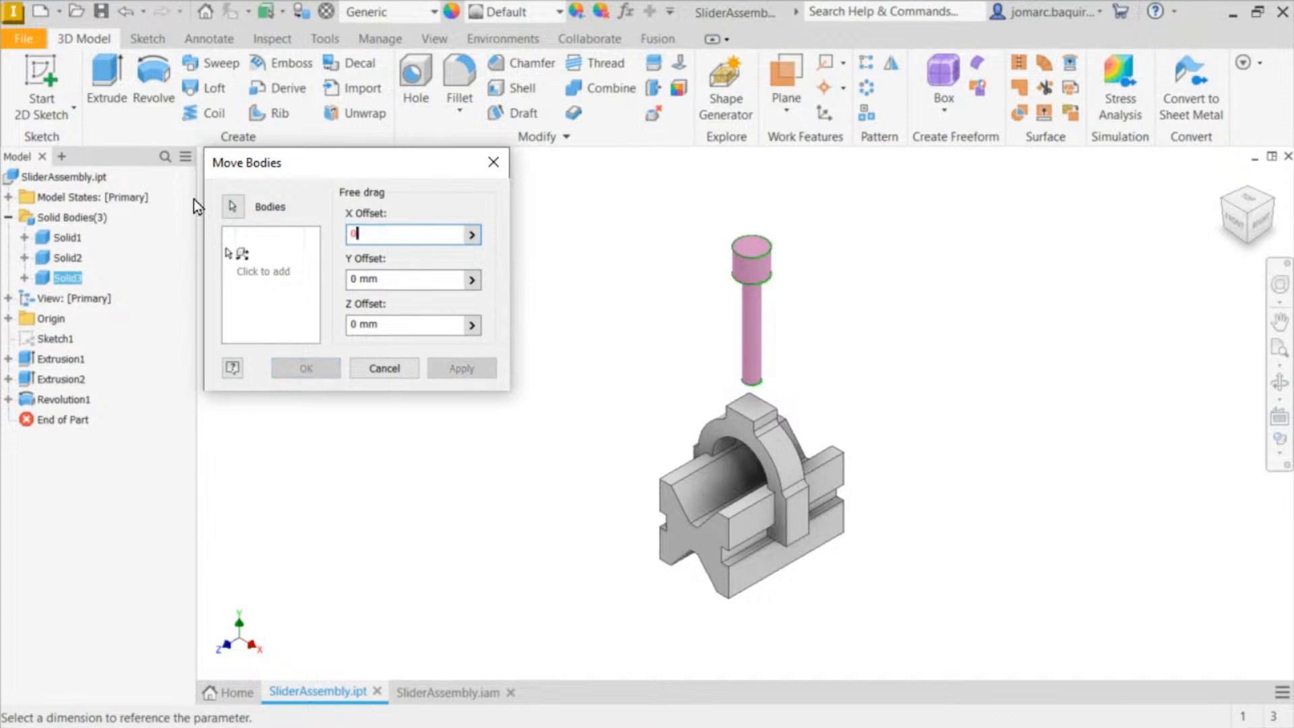
{"action": "left_click", "coordinate": [386, 279]}
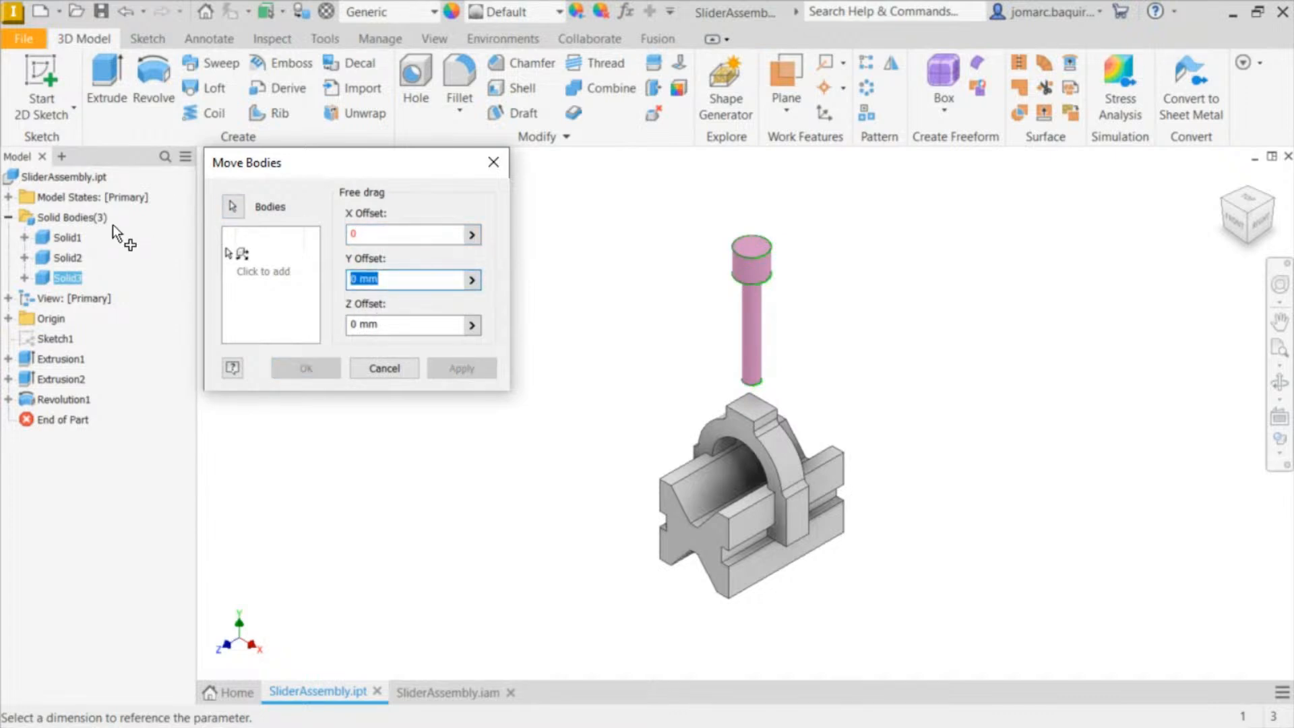
{"action": "type", "text": "-50"}
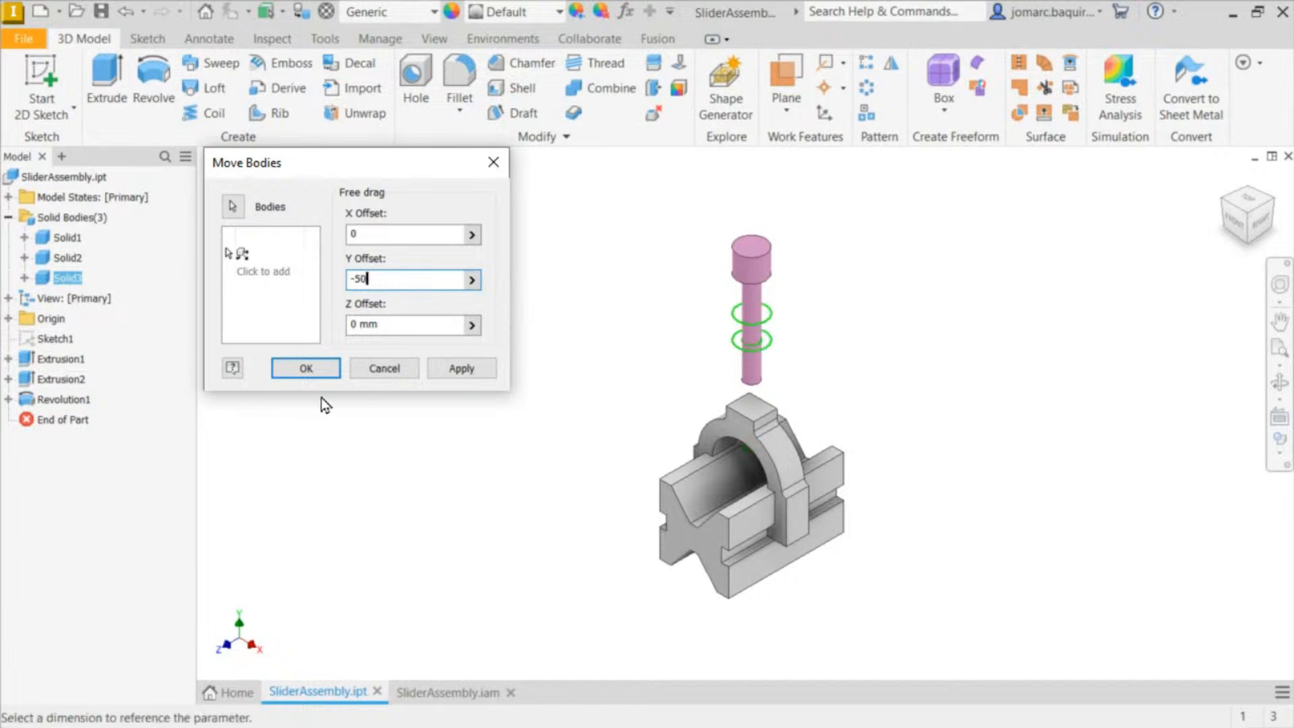
{"action": "left_click", "coordinate": [312, 371]}
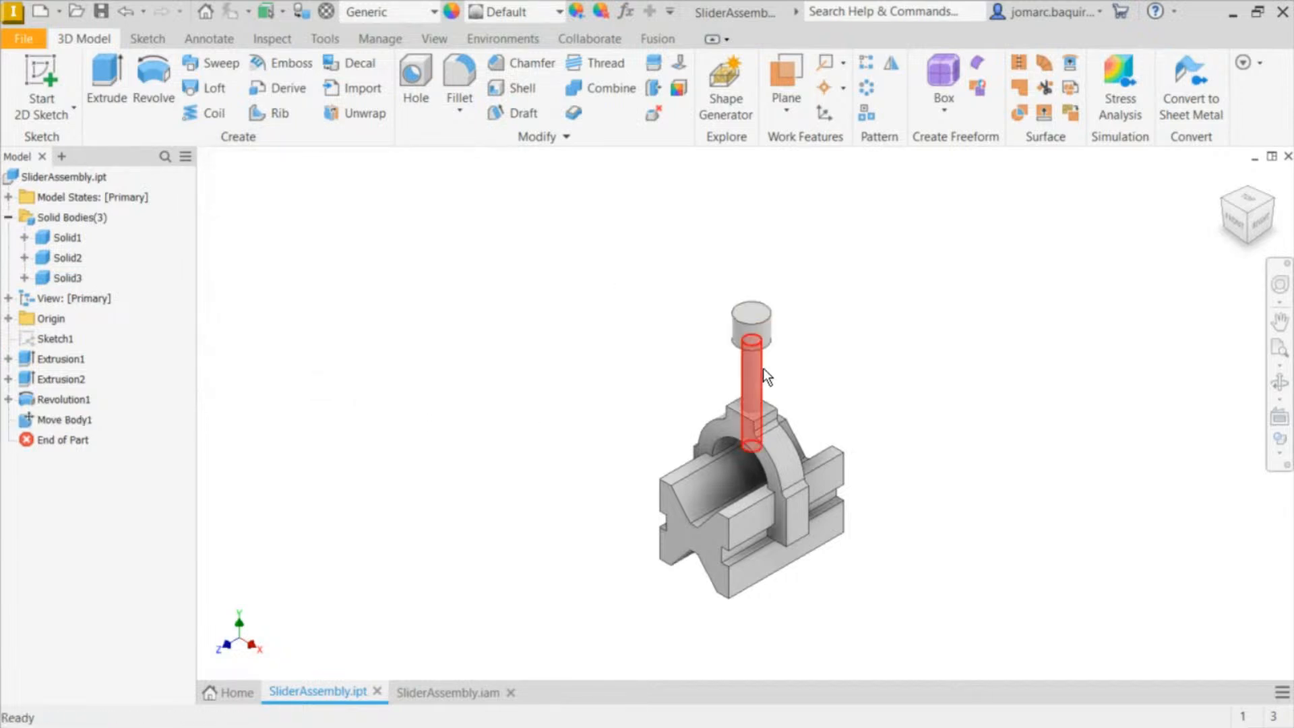
Step: Examine how the moved screw body passes through the top of the clamp
{"action": "scroll", "coordinate": [763, 368], "scroll_direction": "up", "scroll_amount": 5}
{"action": "mouse_move", "coordinate": [693, 383]}
{"action": "middle_mouse_down", "text": "shift"}
{"action": "mouse_move", "coordinate": [783, 358]}
{"action": "mouse_move", "coordinate": [710, 349]}
{"action": "mouse_move", "coordinate": [688, 376]}
{"action": "middle_mouse_up", "text": "shift"}
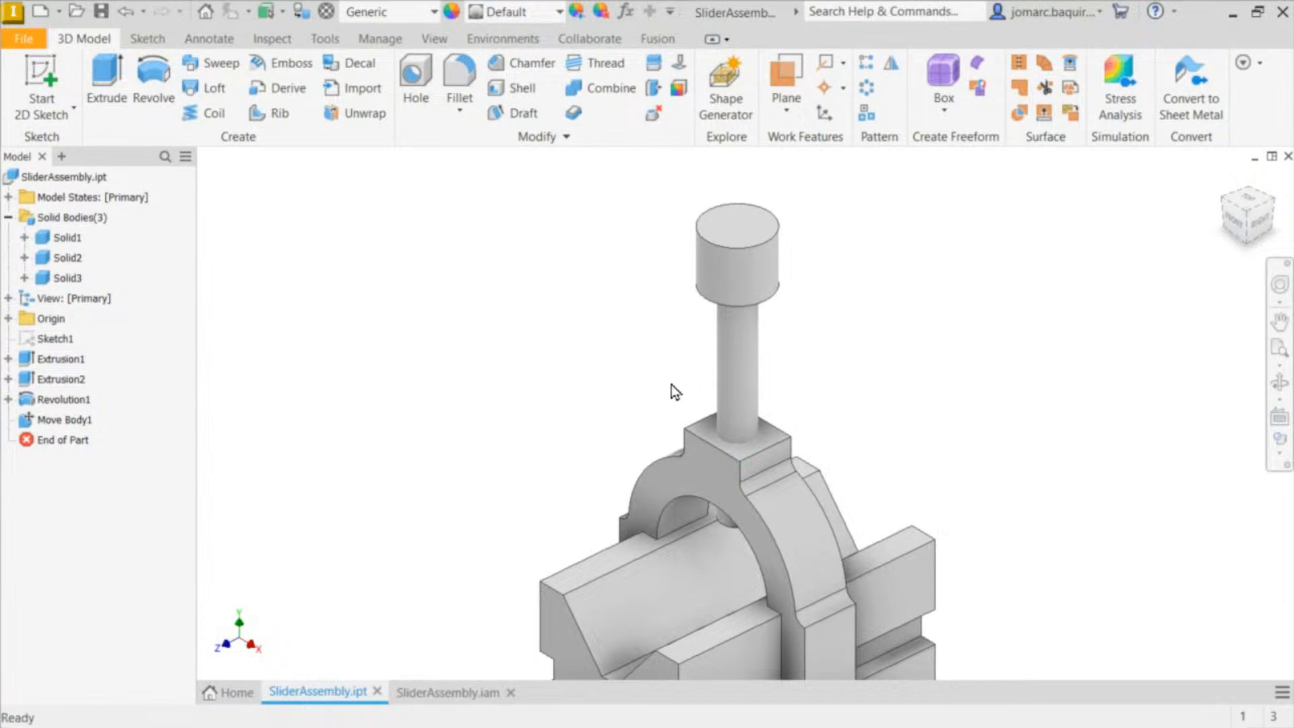
{"action": "middle_click_drag", "start_coordinate": [609, 268], "coordinate": [599, 221]}
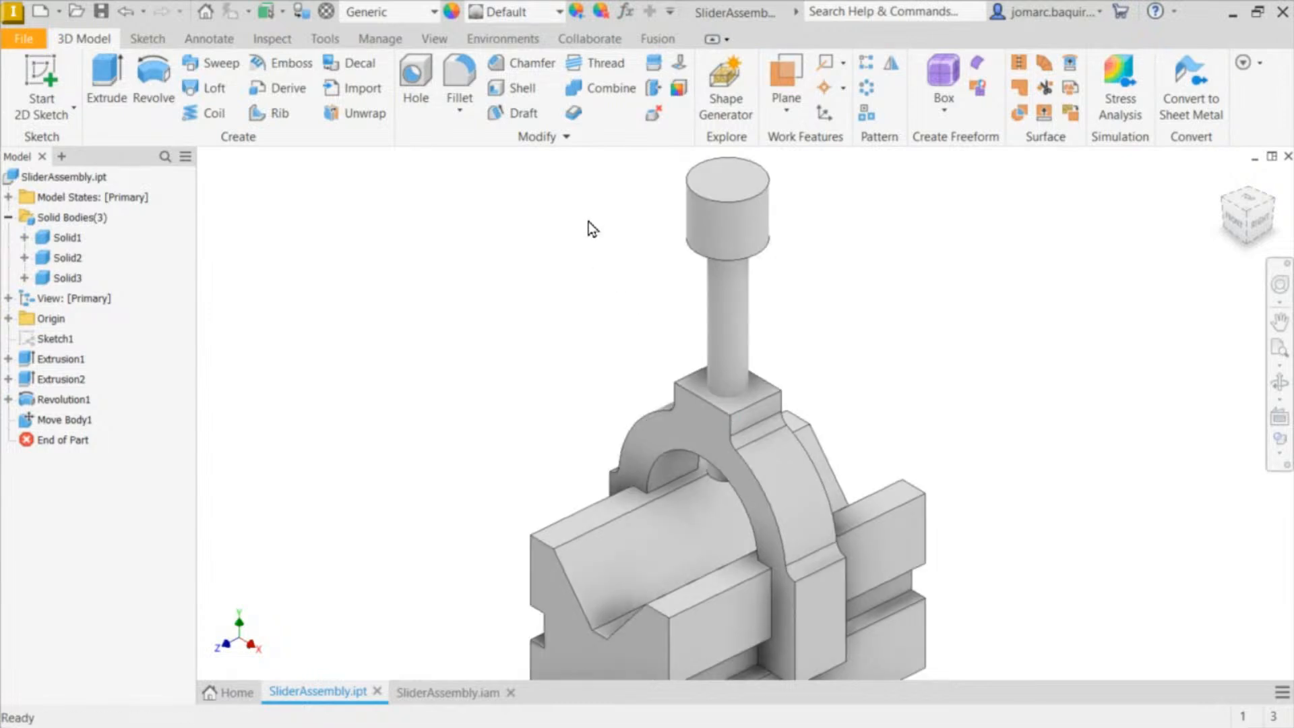
{"action": "scroll", "coordinate": [588, 221], "scroll_direction": "down", "scroll_amount": 3}
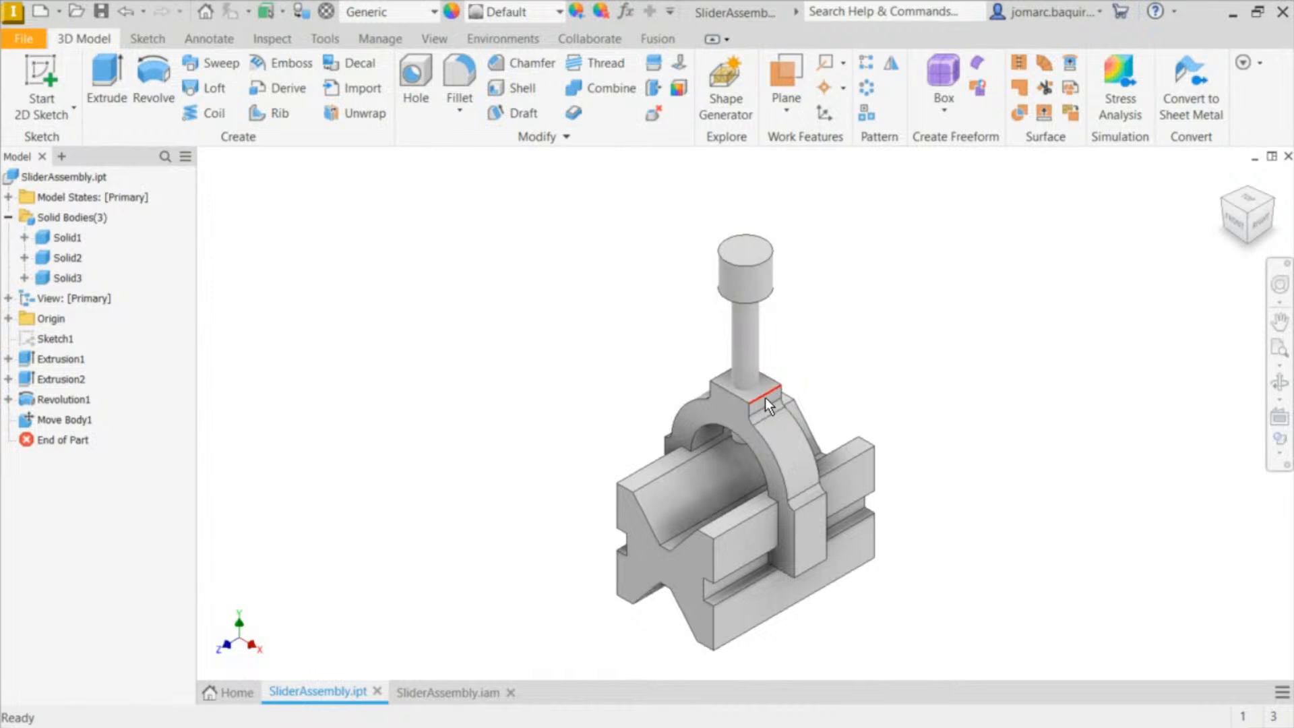
{"action": "scroll", "coordinate": [750, 387], "scroll_direction": "up", "scroll_amount": 5}
{"action": "scroll", "coordinate": [780, 424], "scroll_direction": "down", "scroll_amount": 3}
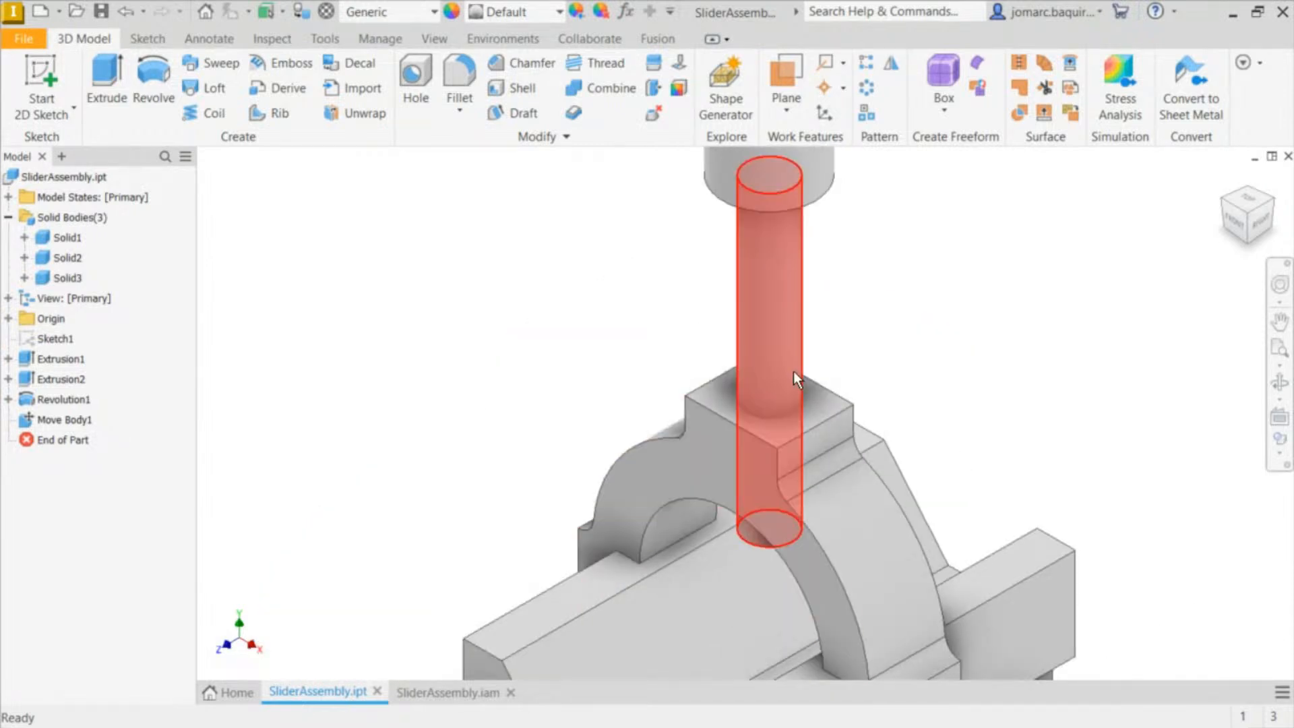
{"action": "scroll", "coordinate": [591, 310], "scroll_direction": "down", "scroll_amount": 5}
{"action": "middle_click_drag", "start_coordinate": [514, 330], "coordinate": [552, 321]}
{"action": "scroll", "coordinate": [552, 321], "scroll_direction": "down", "scroll_amount": 5}
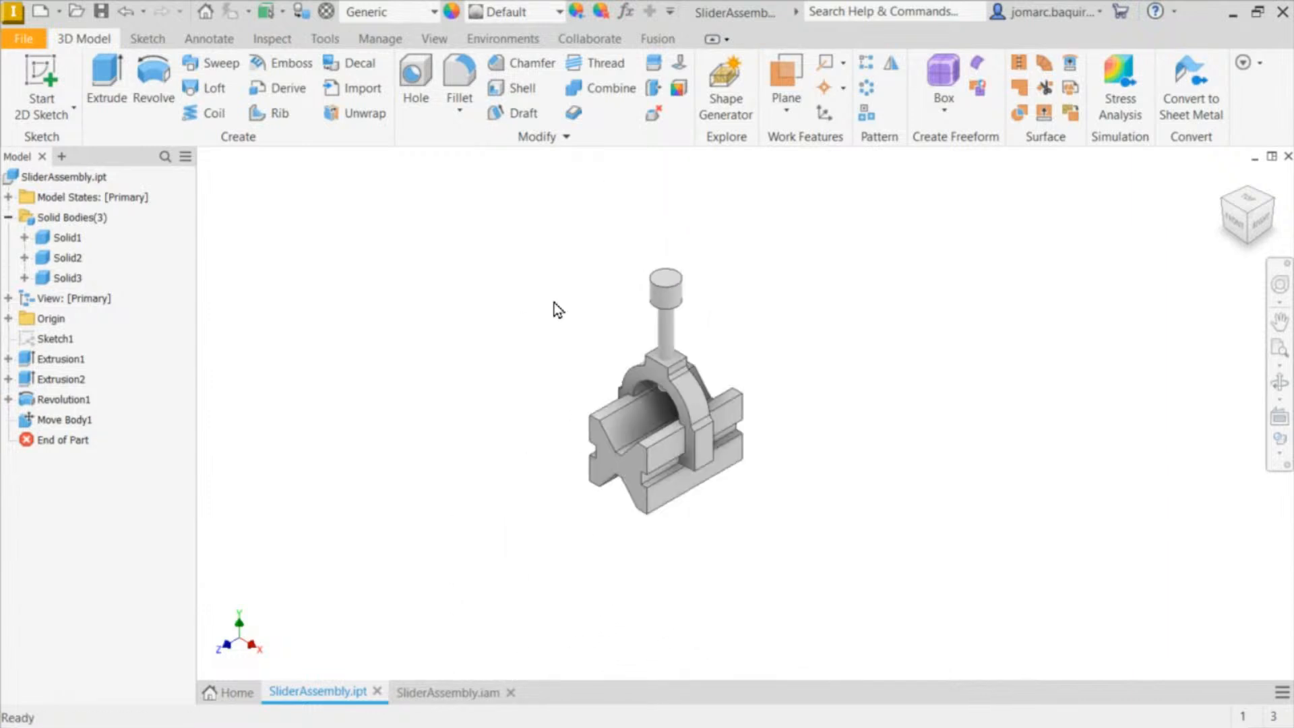
{"action": "scroll", "coordinate": [558, 307], "scroll_direction": "up", "scroll_amount": 4}
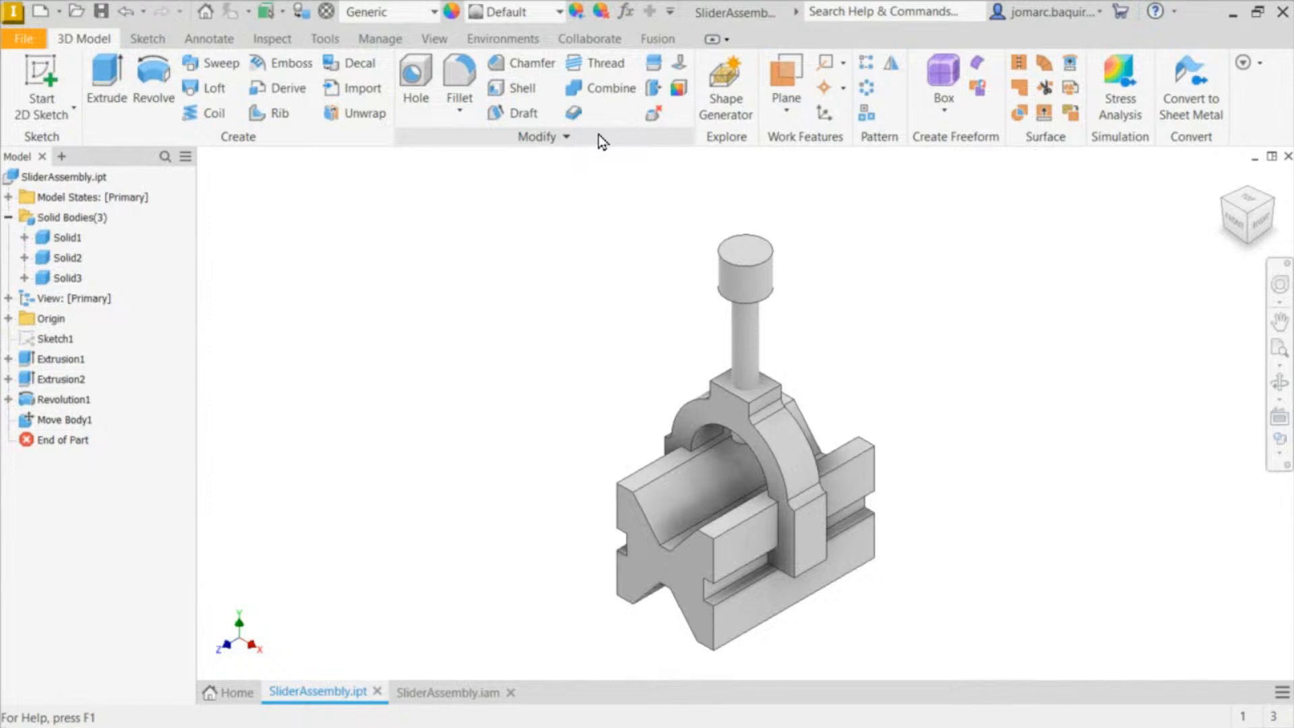
Step: Cut the screw body out of the clamp body with Combine, keeping the toolbody
{"action": "left_click", "coordinate": [603, 99]}
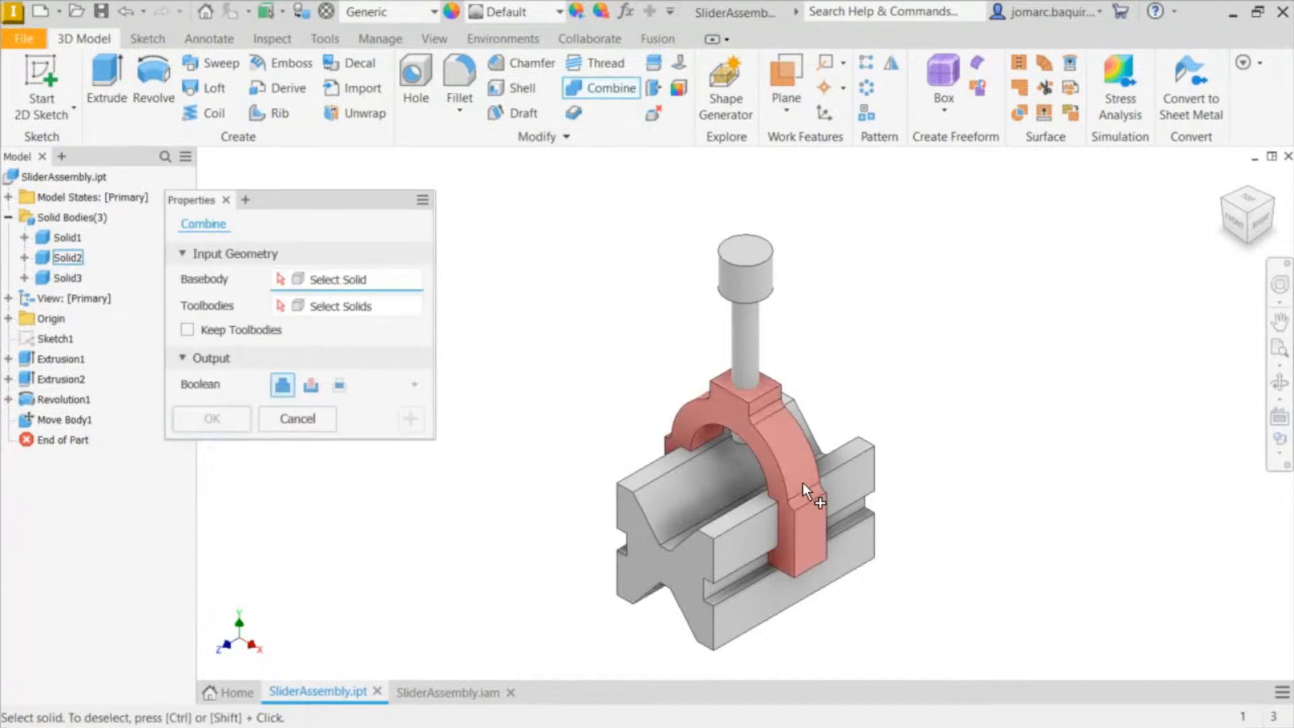
{"action": "left_click", "coordinate": [781, 450]}
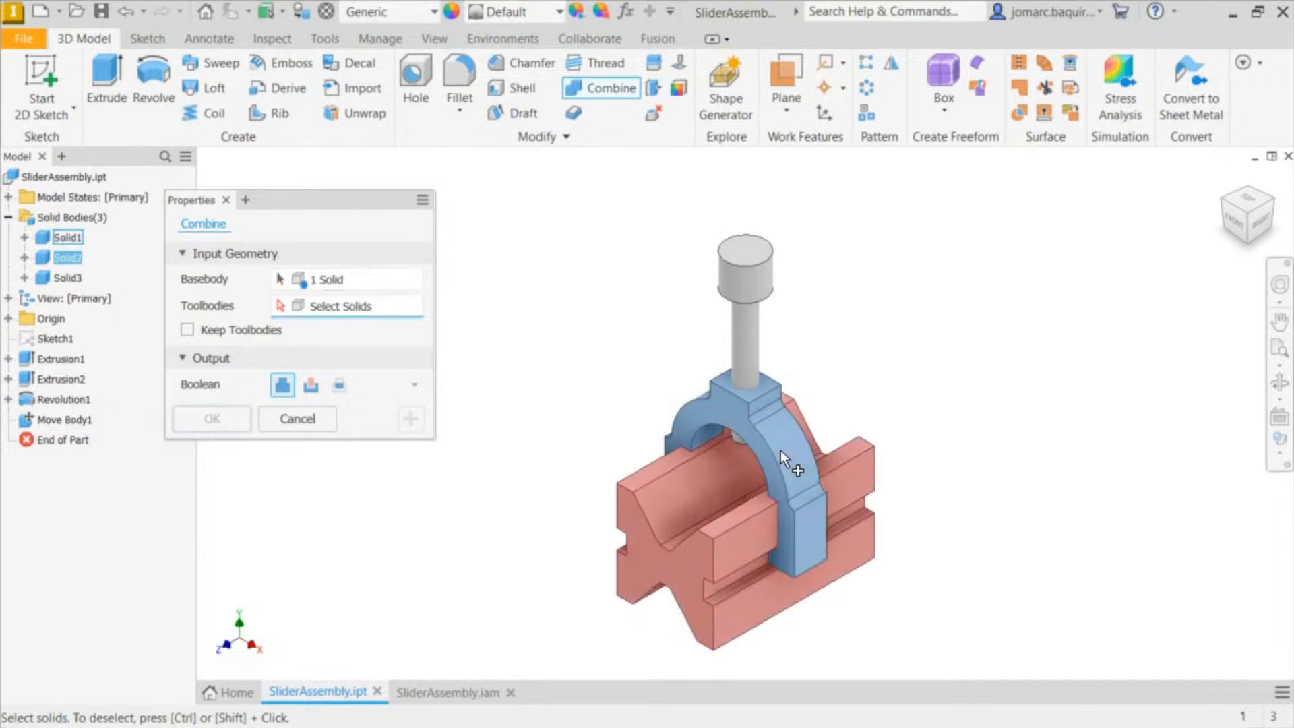
{"action": "left_click", "coordinate": [740, 344]}
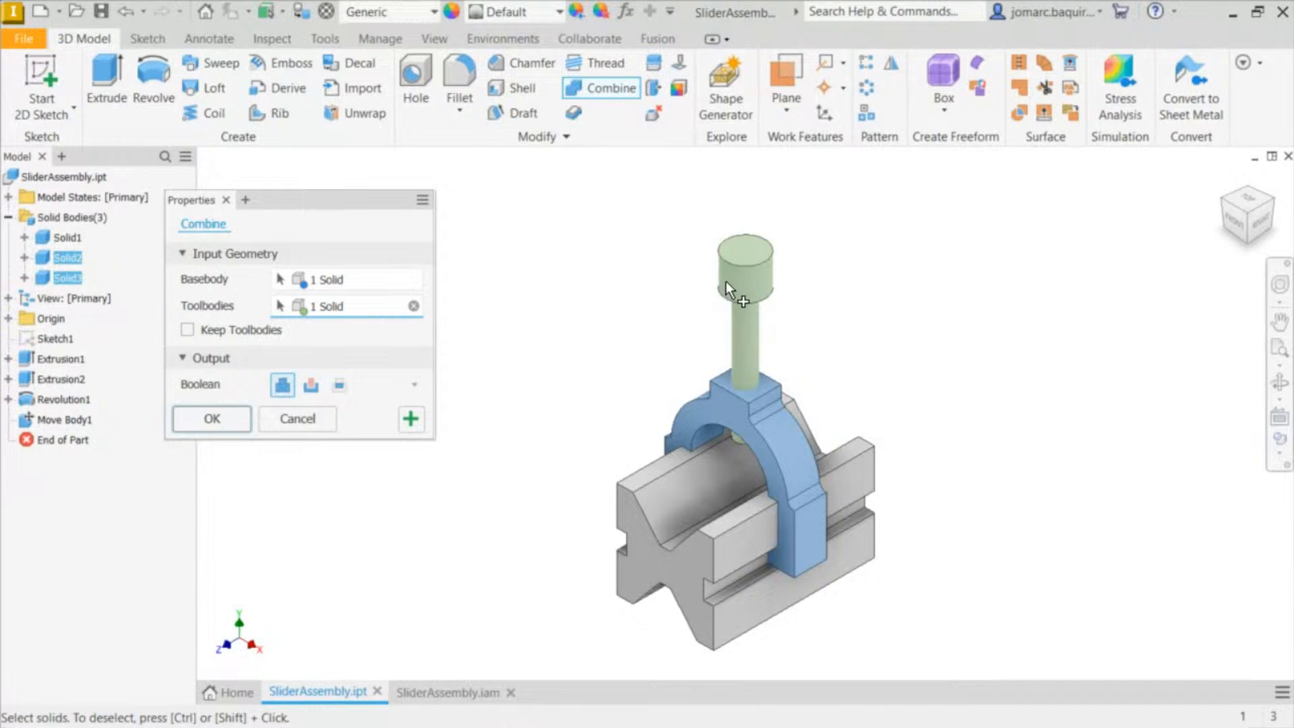
{"action": "left_click", "coordinate": [314, 386]}
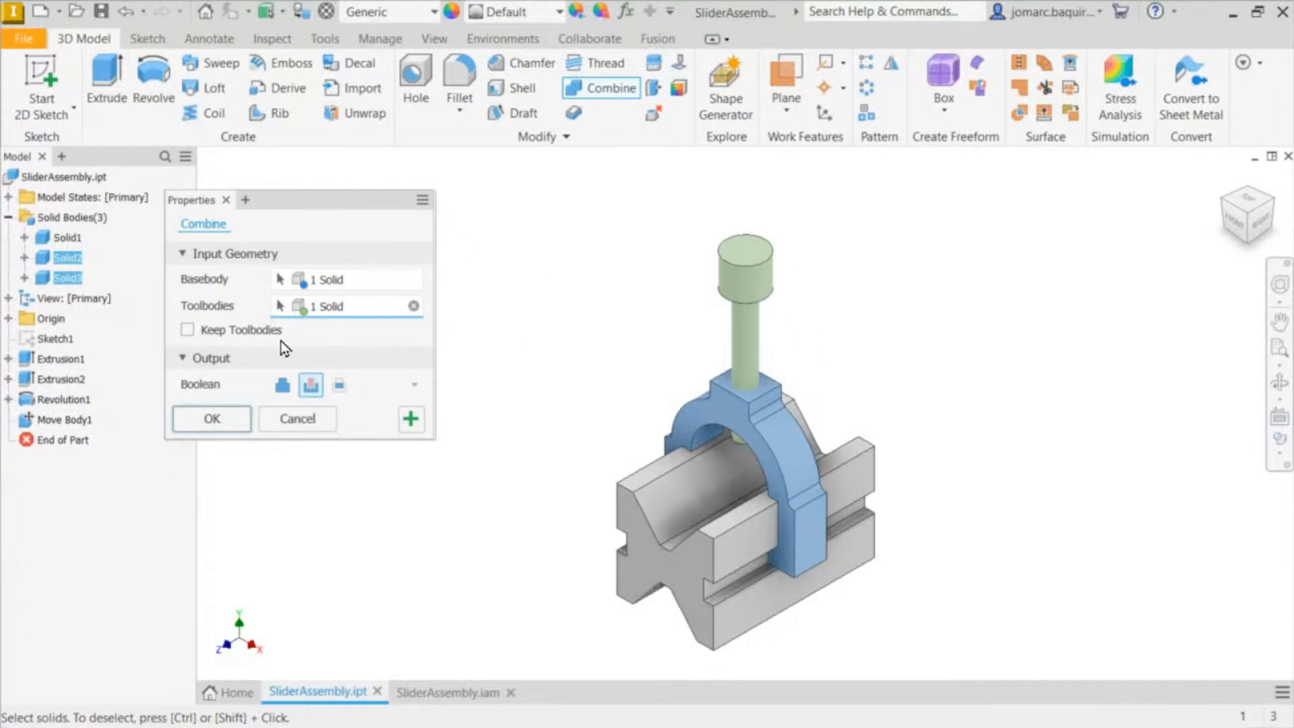
{"action": "left_click", "coordinate": [187, 331]}
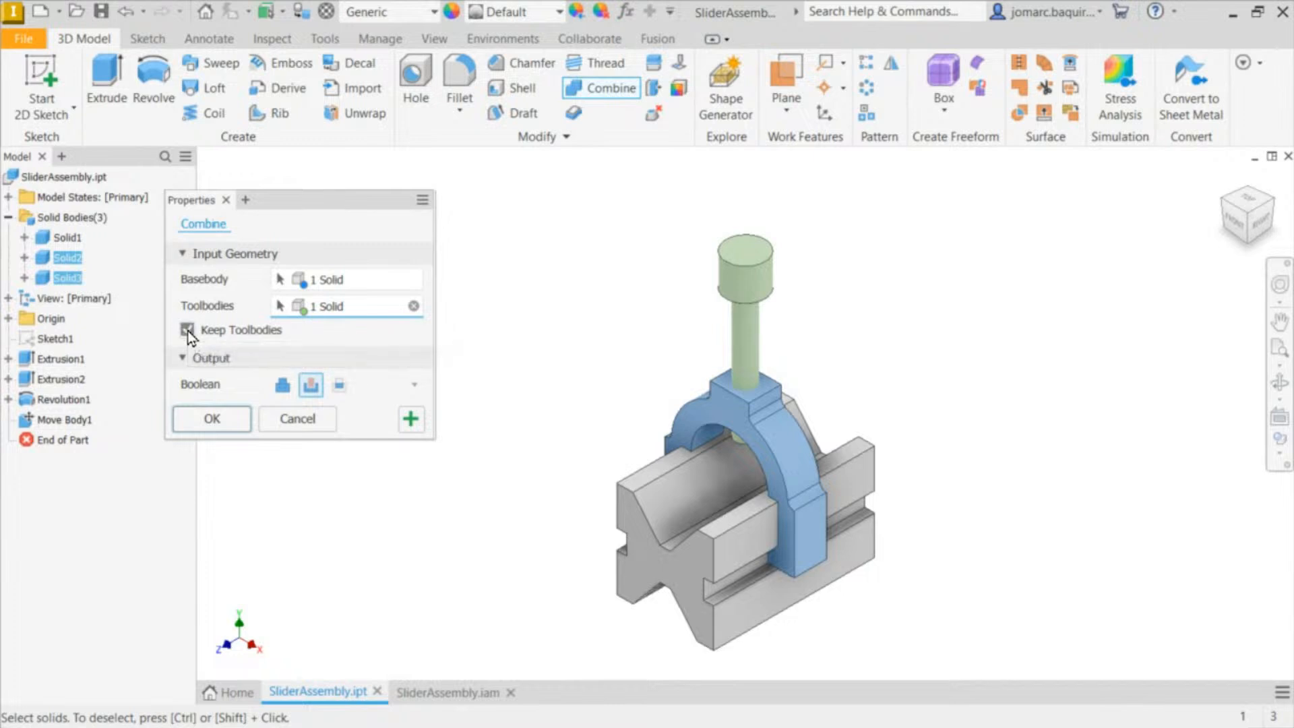
{"action": "left_click", "coordinate": [211, 421]}
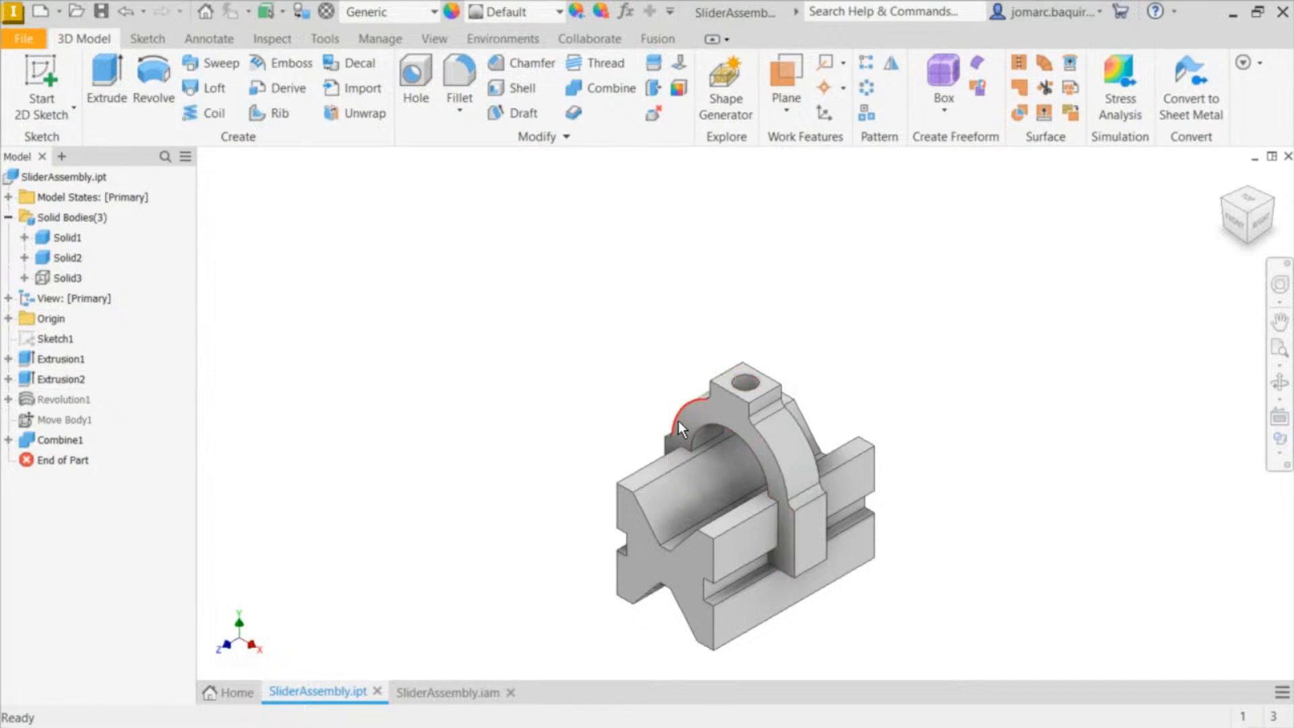
Step: Inspect the hole cut in the clamp and turn the visibility of the screw body Solid3 back on
{"action": "scroll", "coordinate": [749, 389], "scroll_direction": "up", "scroll_amount": 4}
{"action": "scroll", "coordinate": [755, 325], "scroll_direction": "down", "scroll_amount": 3}
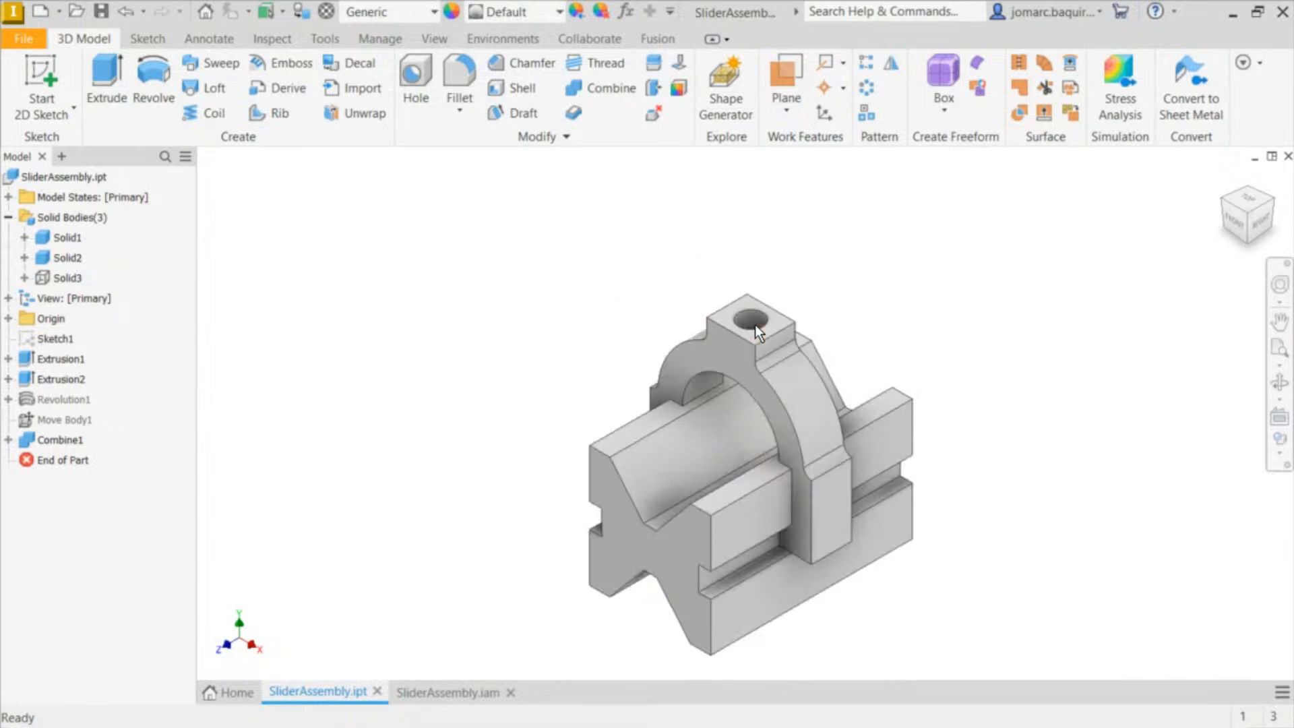
{"action": "mouse_move", "coordinate": [780, 352]}
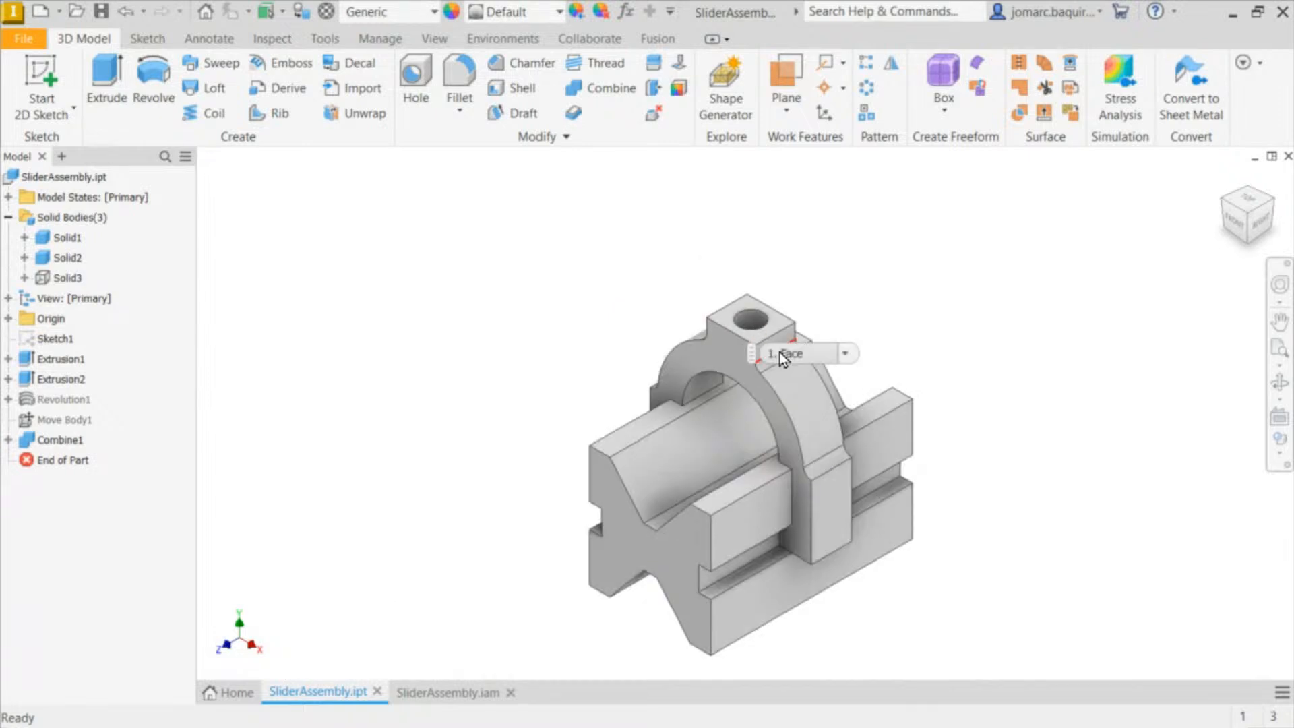
{"action": "left_click", "coordinate": [64, 277]}
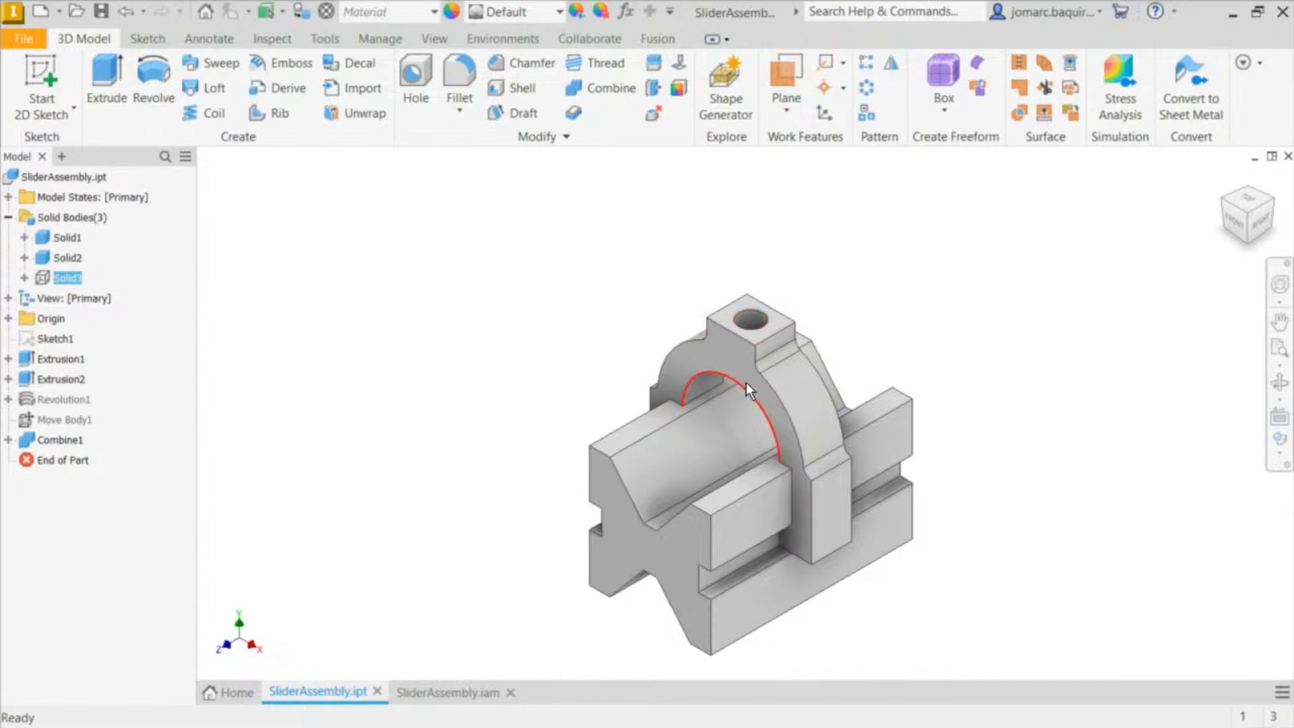
{"action": "right_click", "coordinate": [64, 285]}
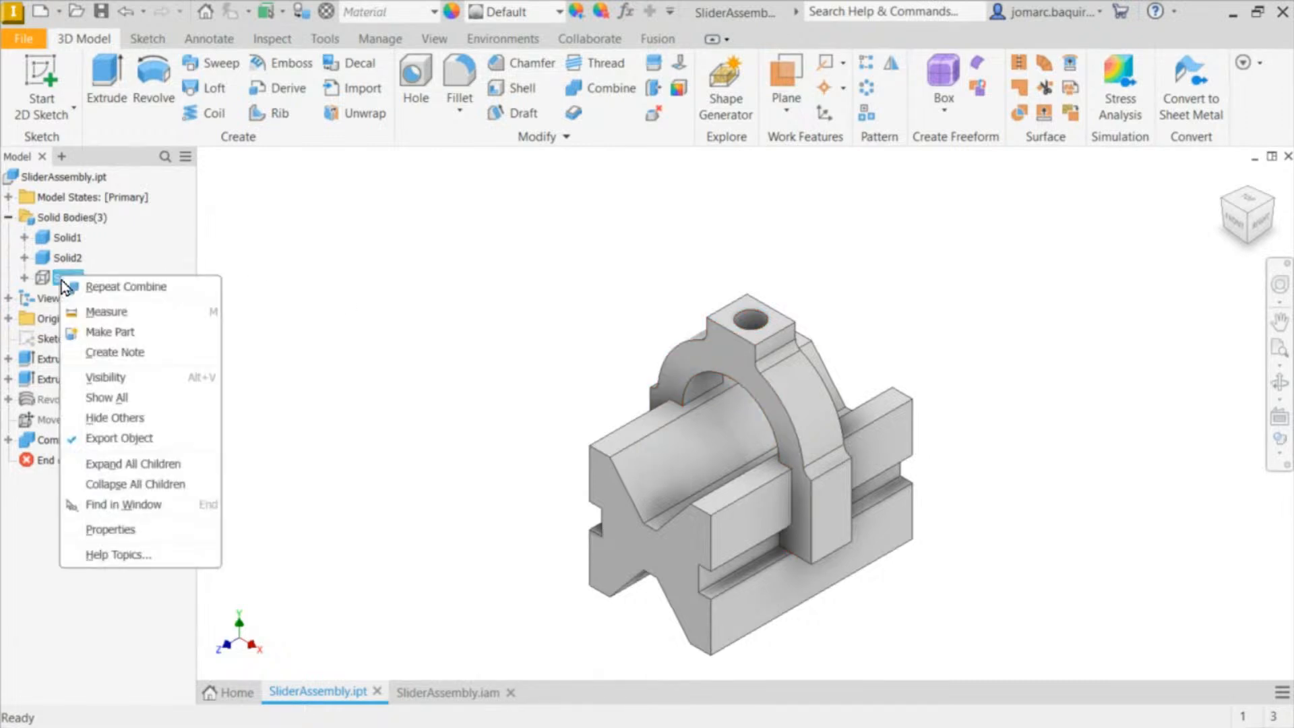
{"action": "left_click", "coordinate": [116, 377]}
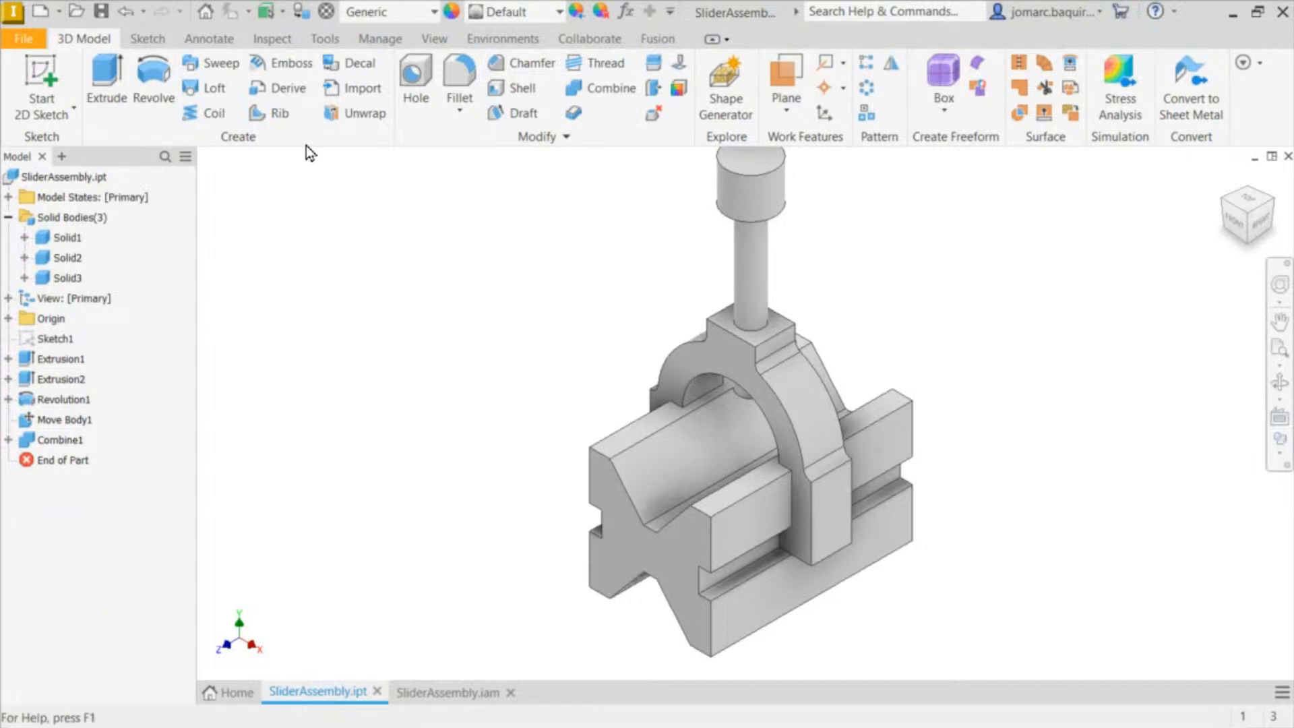
Step: Make a component from Solid2 as Solid2.ipt with the Standard.ipt template and insert it in the target assembly SliderAssembly.iam
{"action": "left_click", "coordinate": [67, 259]}
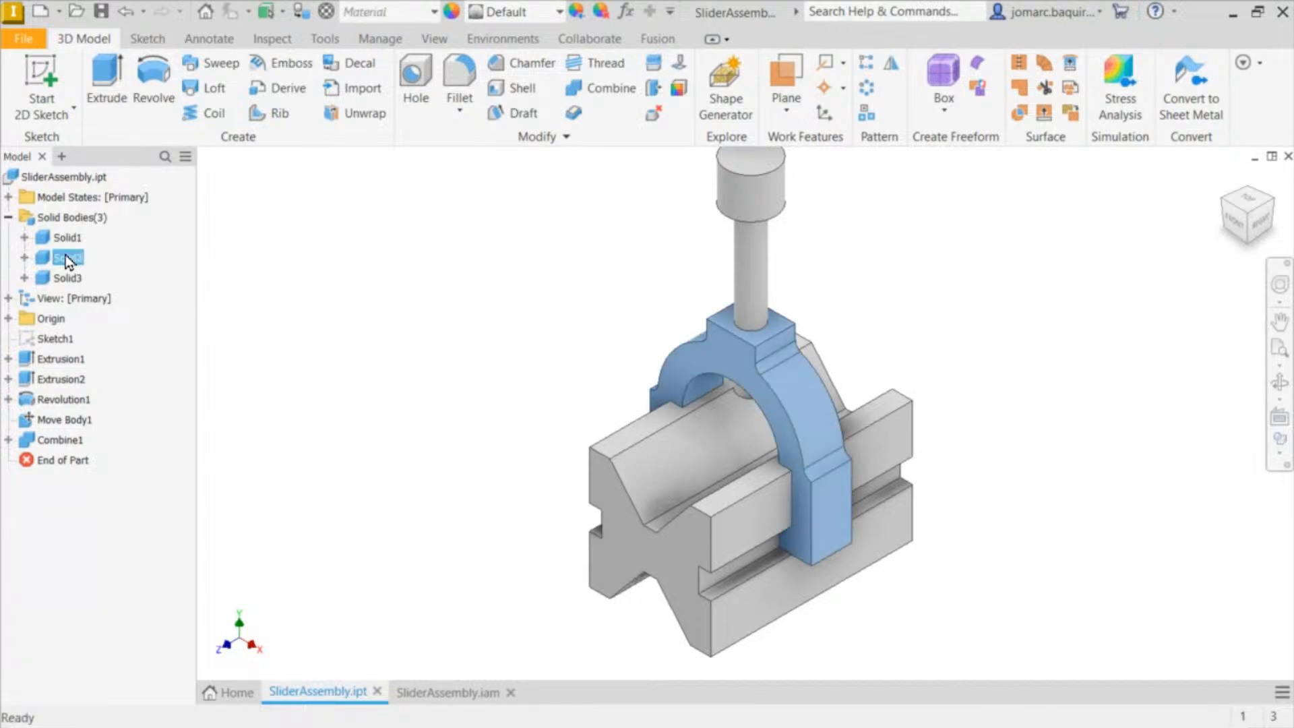
{"action": "right_click", "coordinate": [68, 259]}
{"action": "left_click", "coordinate": [169, 328]}
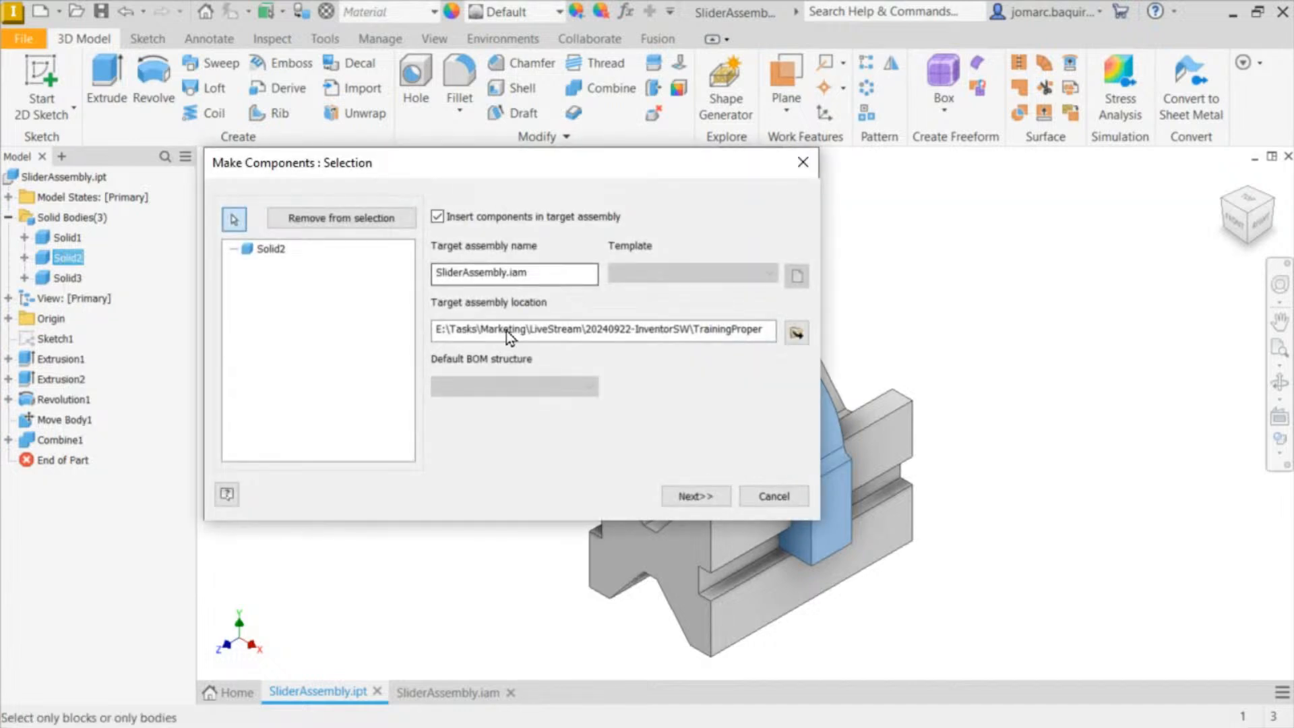
{"action": "mouse_move", "coordinate": [472, 701]}
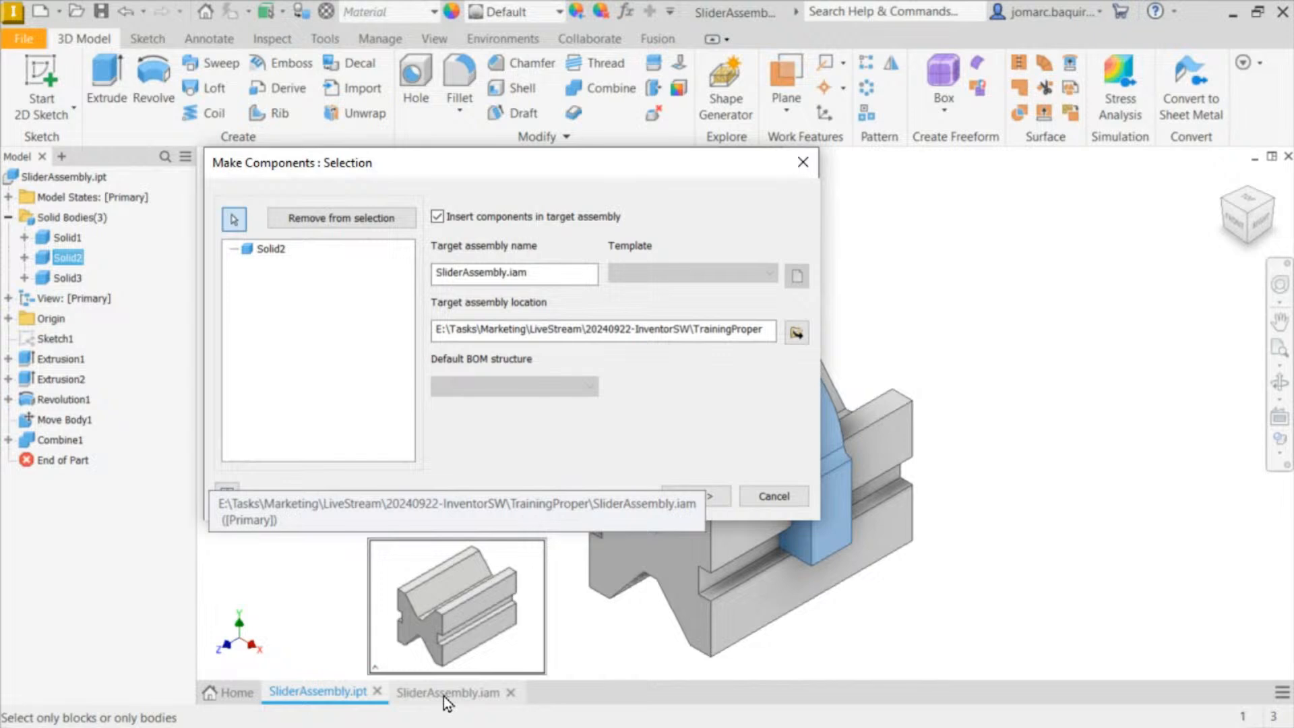
{"action": "left_click", "coordinate": [695, 496]}
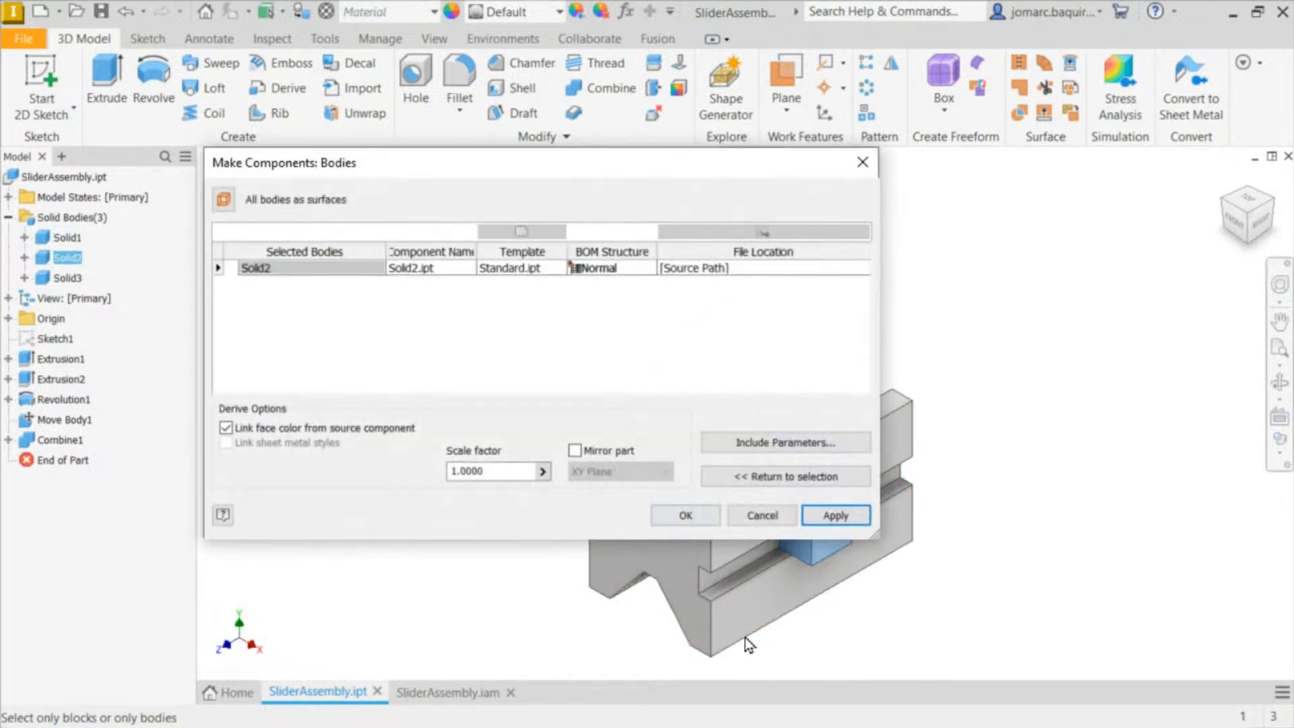
{"action": "left_click", "coordinate": [690, 516]}
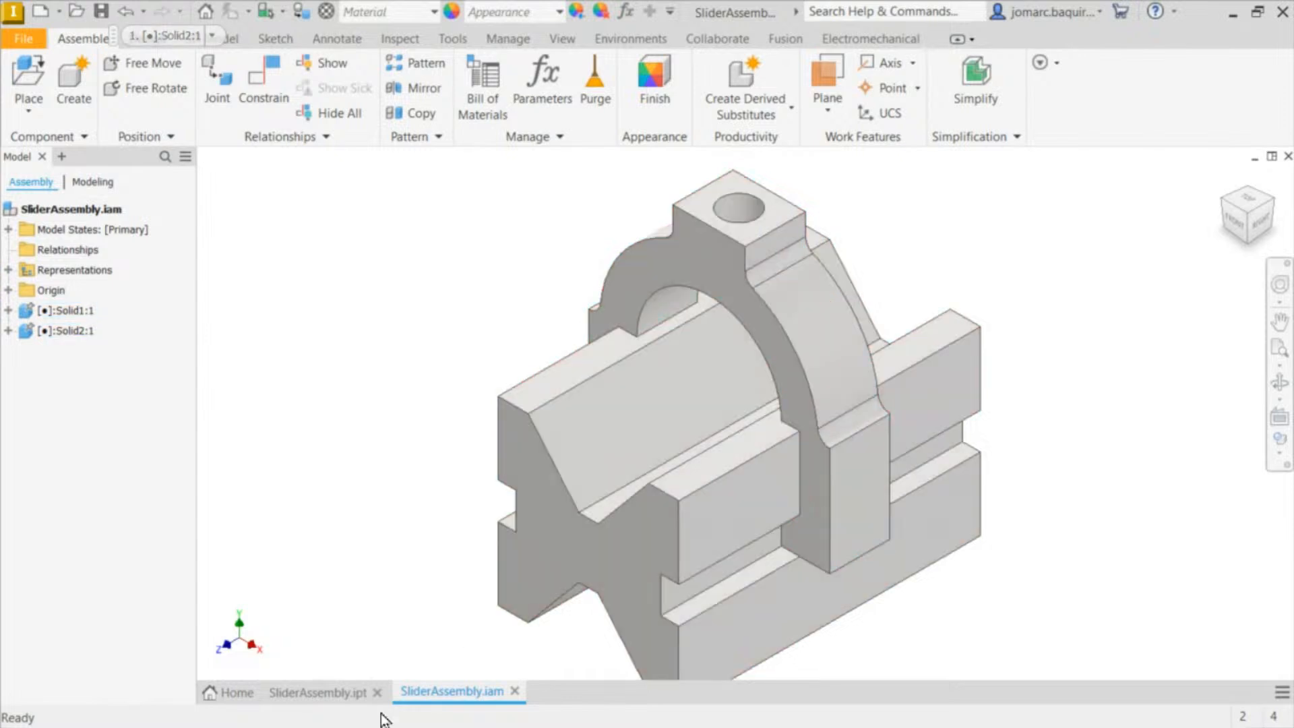
Step: Return to the SliderAssembly part and rename the screw body Solid3 as Shaft
{"action": "left_click", "coordinate": [316, 693]}
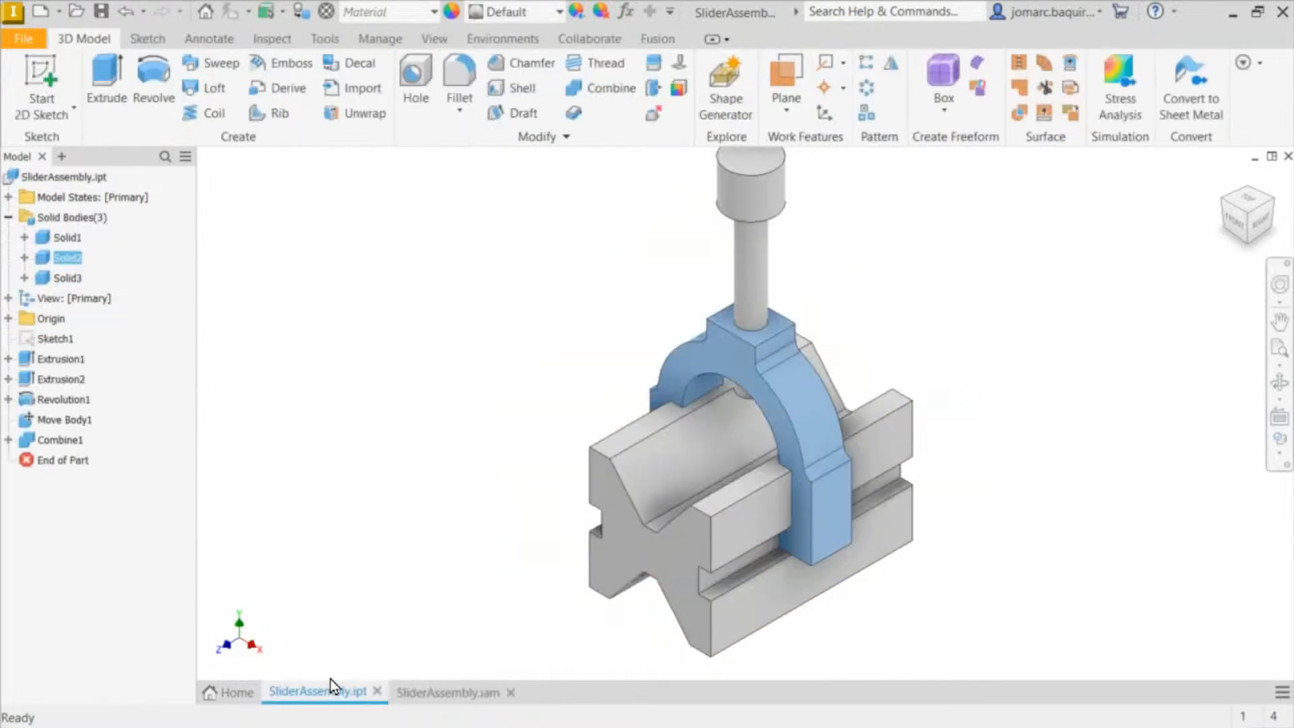
{"action": "left_click", "coordinate": [67, 278]}
{"action": "right_click", "coordinate": [68, 281]}
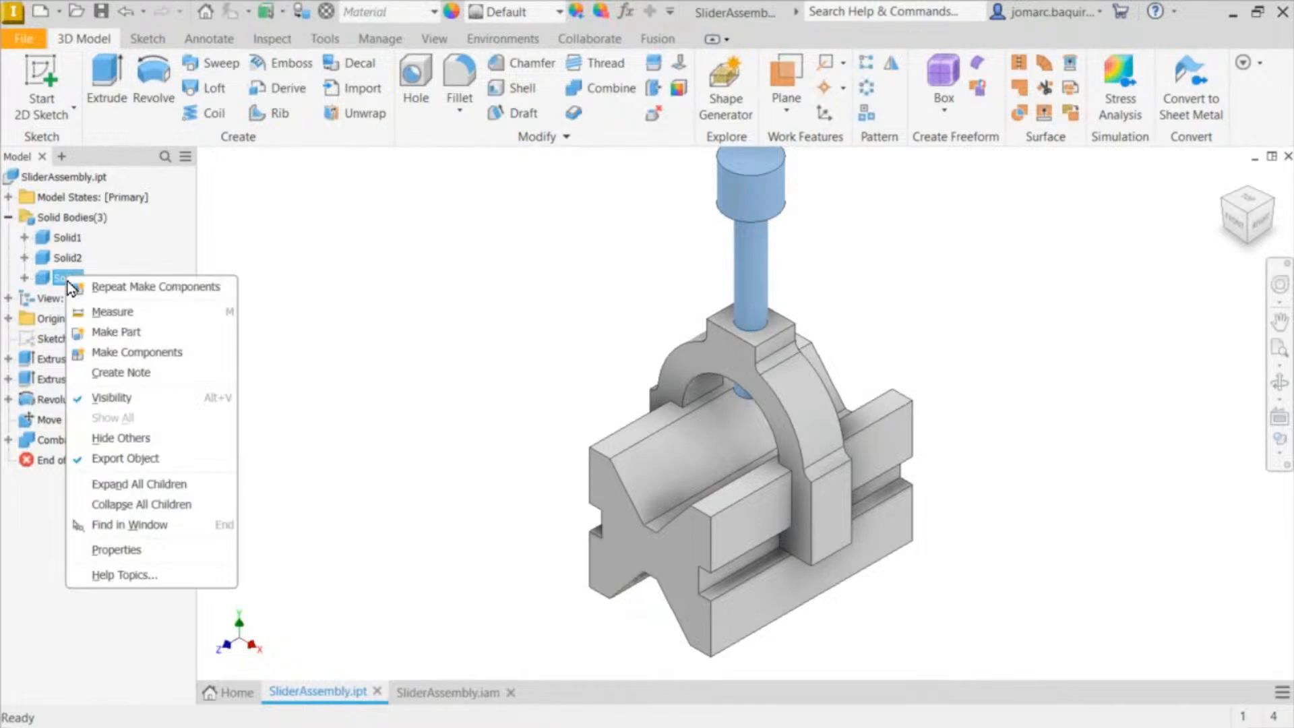
{"action": "left_click", "coordinate": [55, 272]}
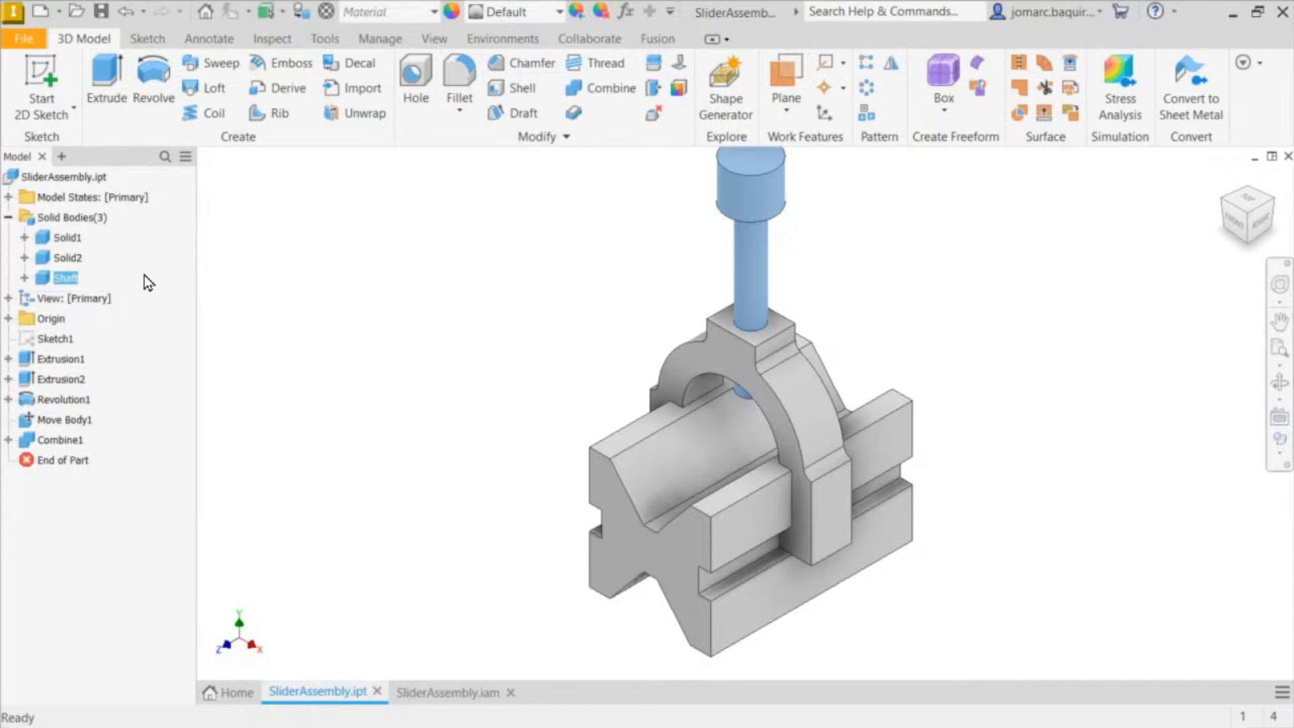
Step: Rename the clamp body Solid2 as Slider and the block body Solid1 as Base
{"action": "left_click", "coordinate": [73, 259]}
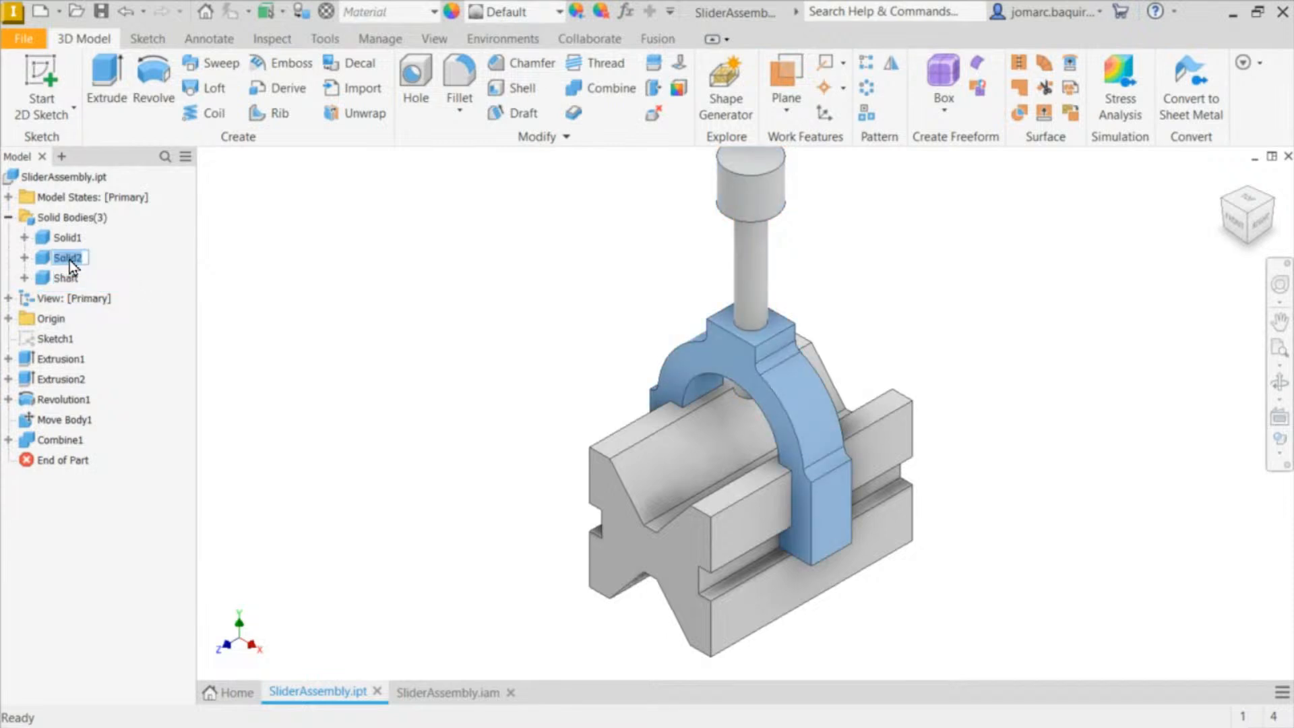
{"action": "left_click", "coordinate": [76, 260]}
{"action": "type", "text": "Slider"}
{"action": "left_click", "coordinate": [313, 387]}
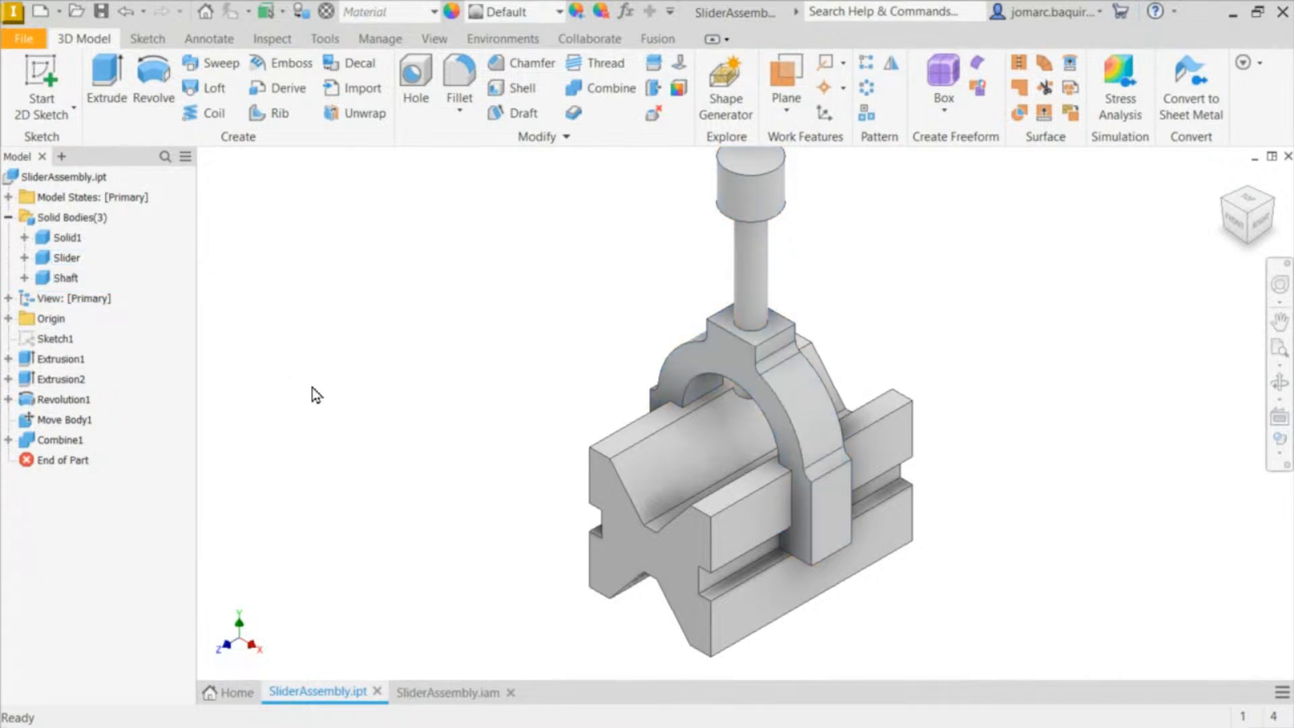
{"action": "left_click", "coordinate": [66, 238]}
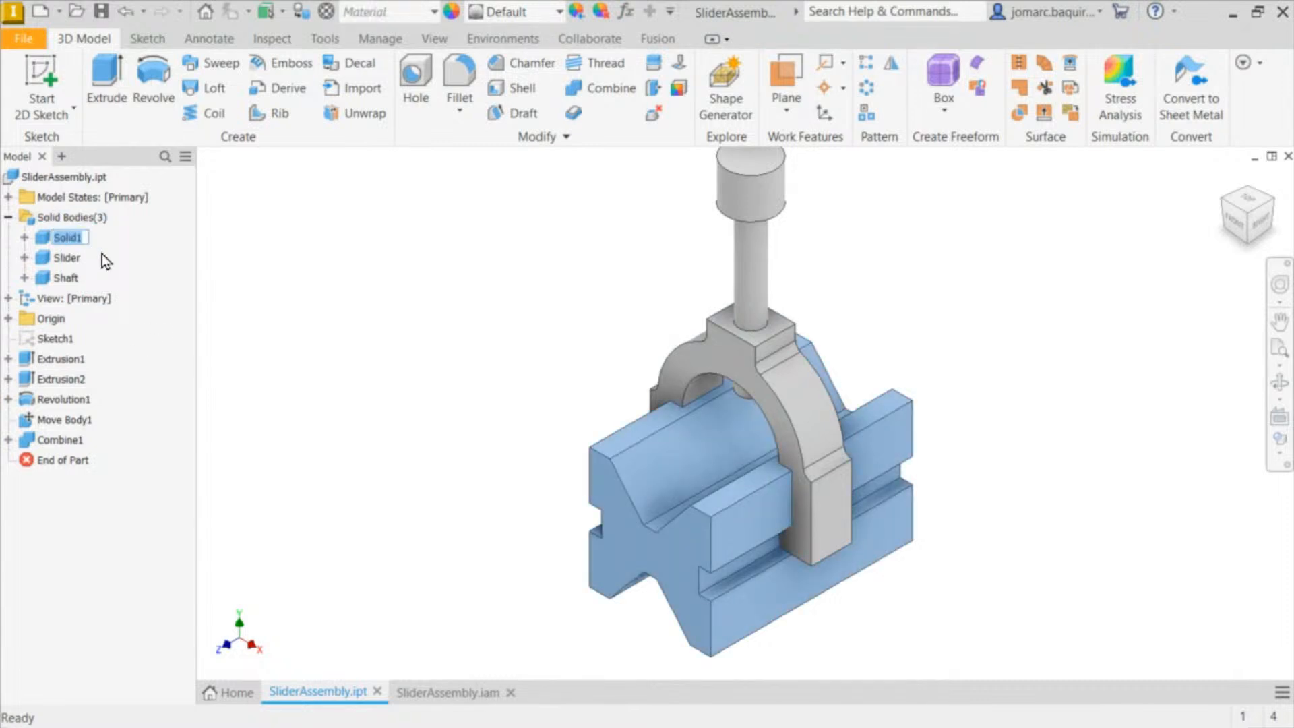
{"action": "type", "text": "Base"}
{"action": "left_click", "coordinate": [345, 306]}
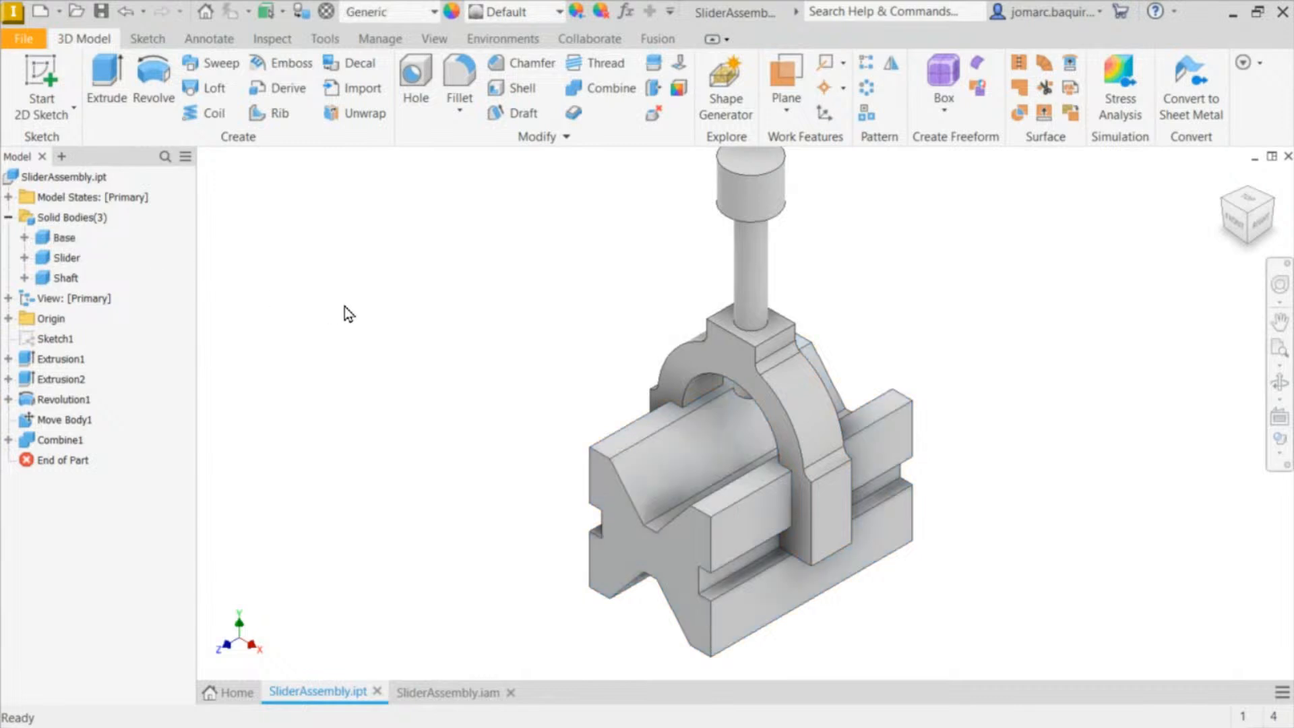
Step: Make a component from the Shaft body as Shaft.ipt with the Standard.ipt template and insert it in SliderAssembly.iam
{"action": "double_click", "coordinate": [62, 279]}
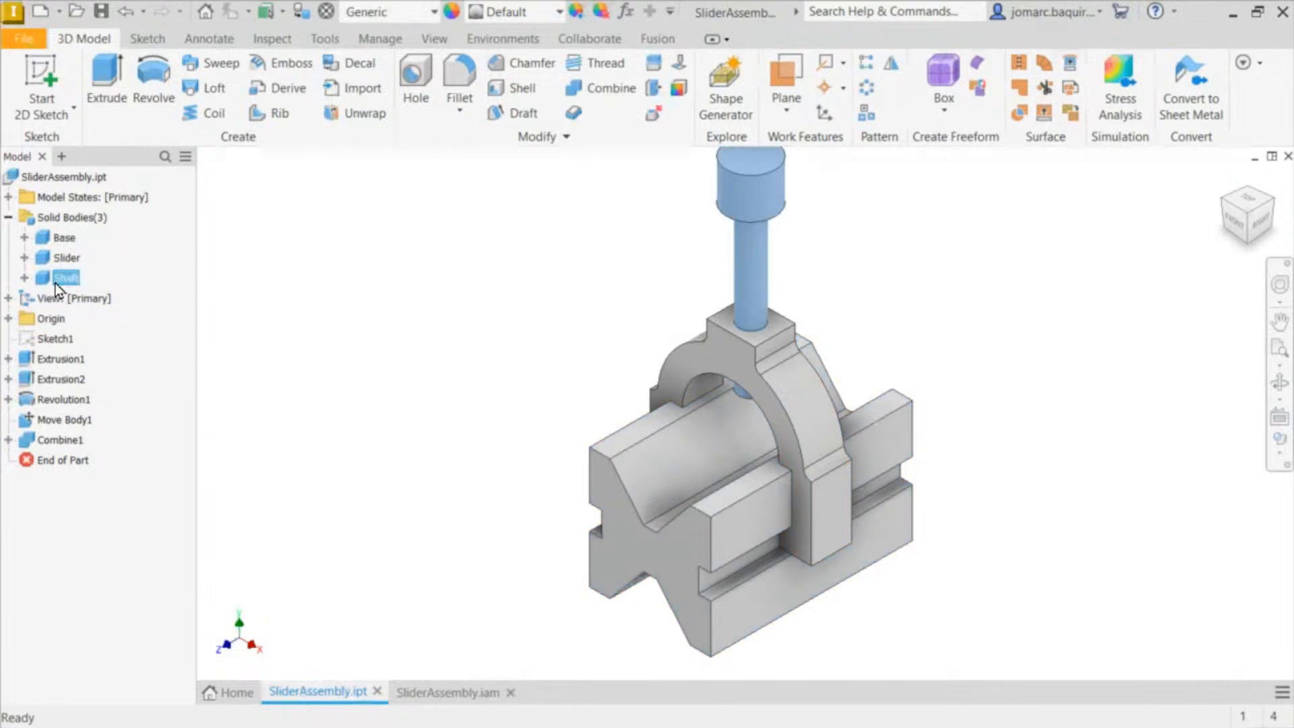
{"action": "right_click", "coordinate": [55, 283]}
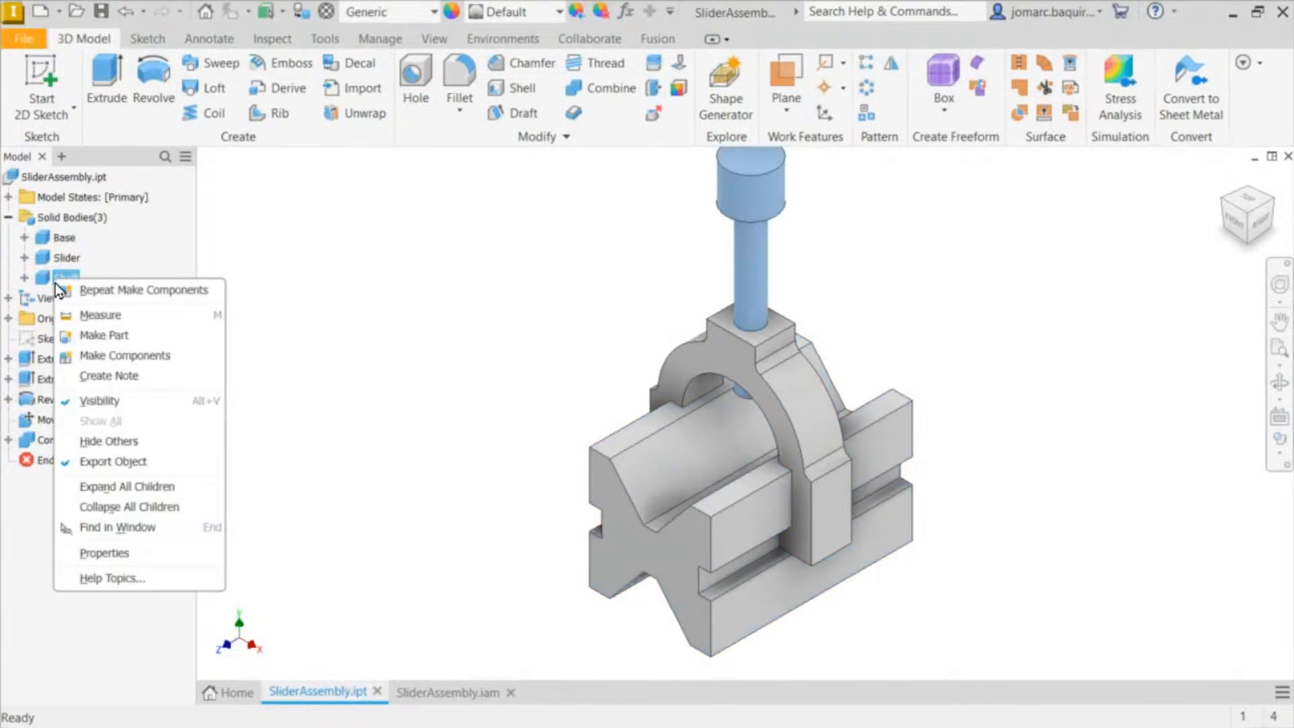
{"action": "left_click", "coordinate": [163, 356]}
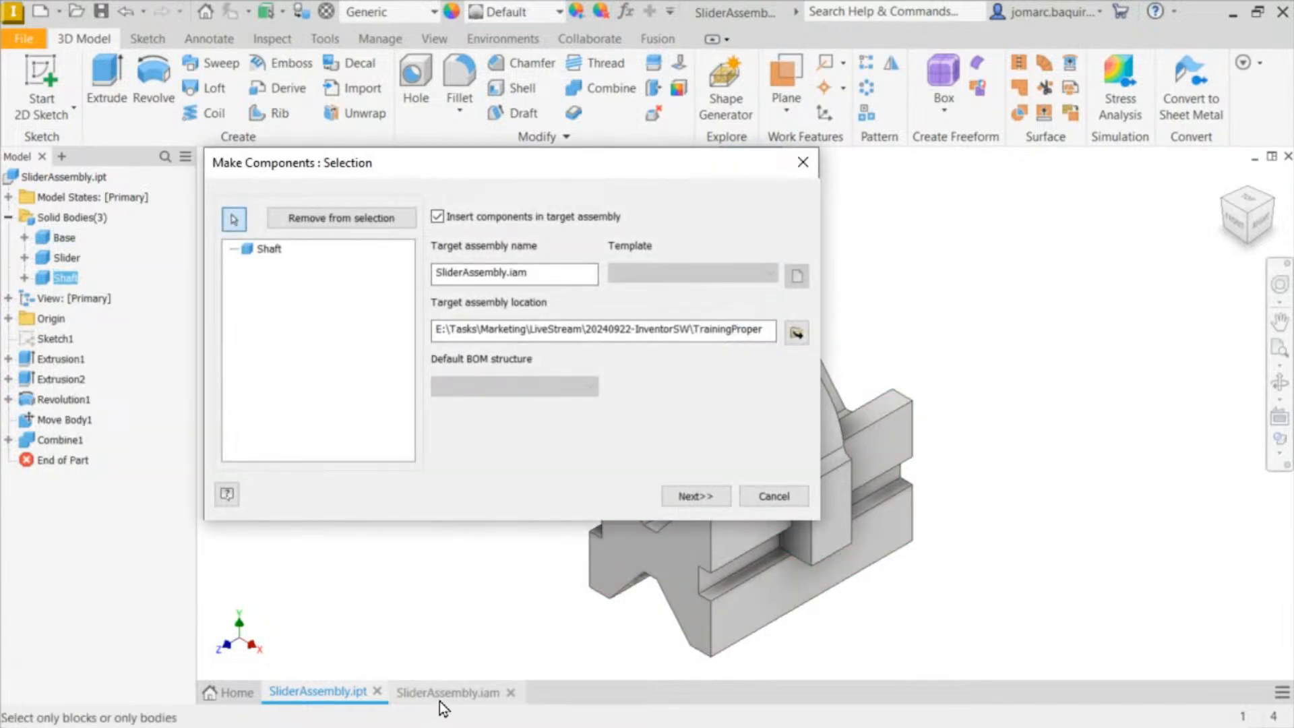
{"action": "left_click", "coordinate": [699, 501]}
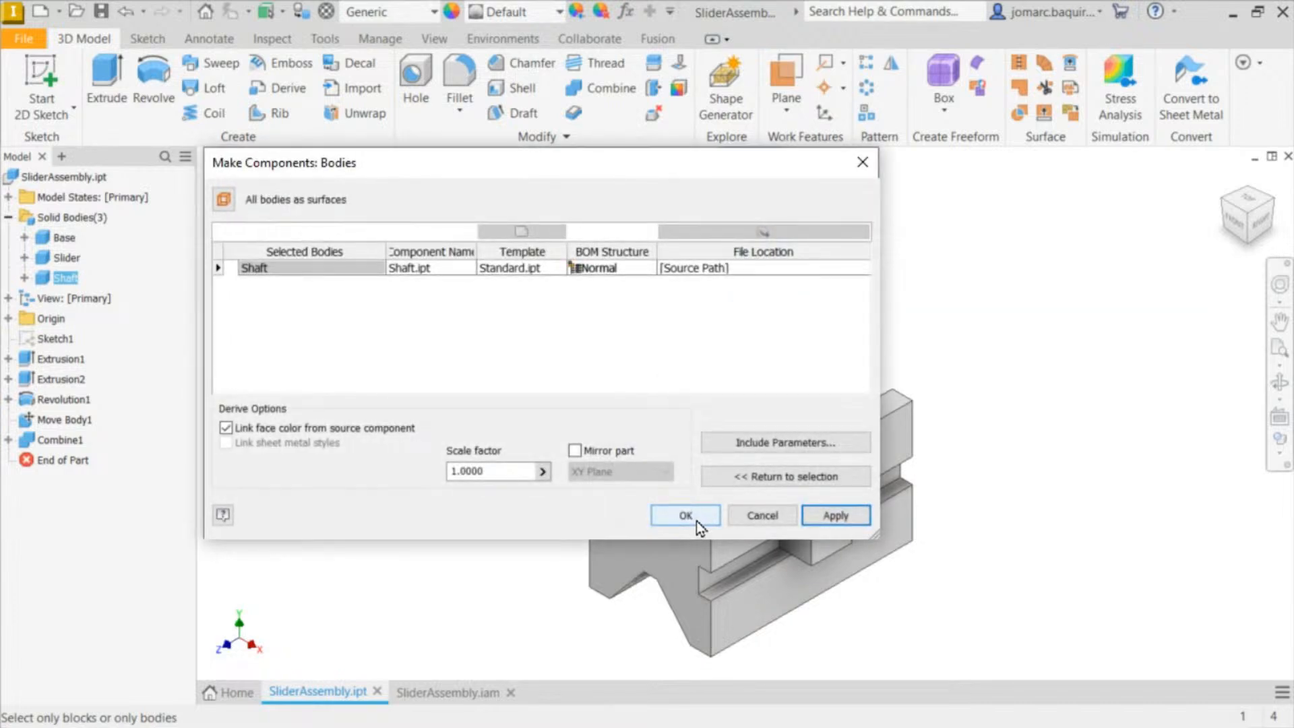
{"action": "left_click", "coordinate": [684, 516]}
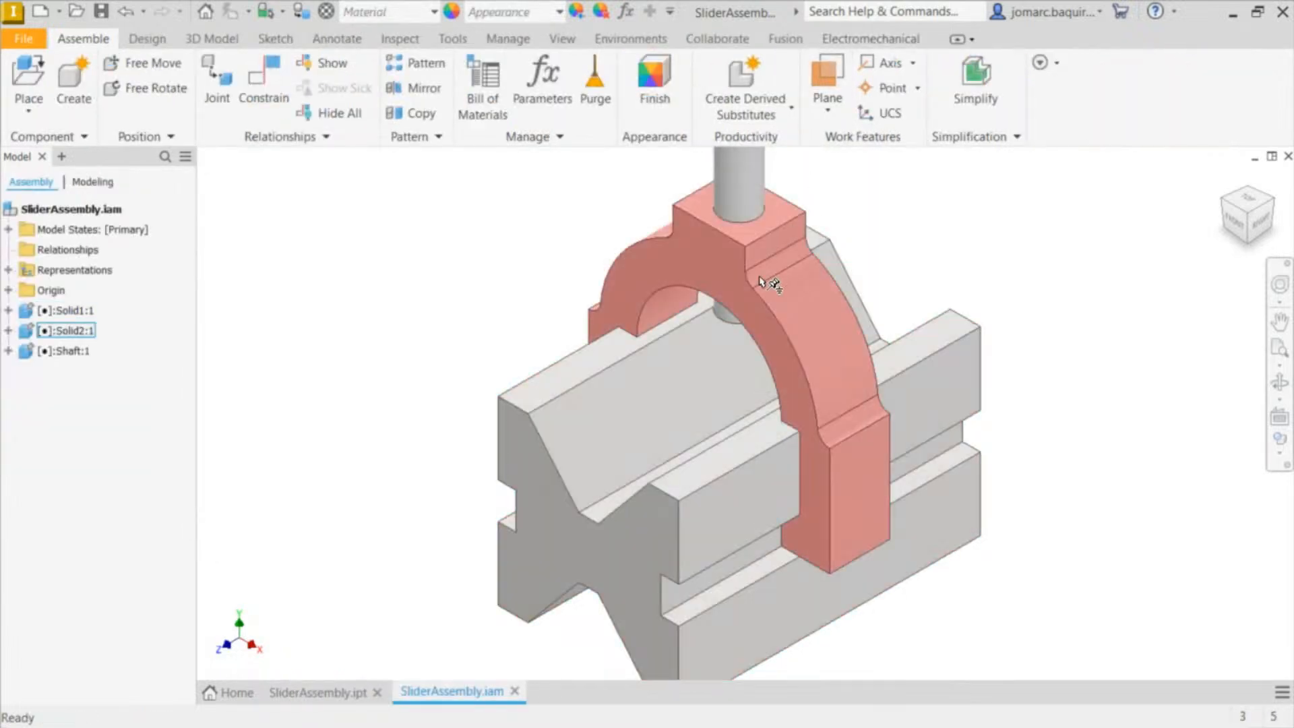
{"action": "scroll", "coordinate": [735, 306], "scroll_direction": "down", "scroll_amount": 5}
{"action": "scroll", "coordinate": [735, 286], "scroll_direction": "up", "scroll_amount": 3}
{"action": "middle_click_drag", "start_coordinate": [734, 285], "coordinate": [627, 376]}
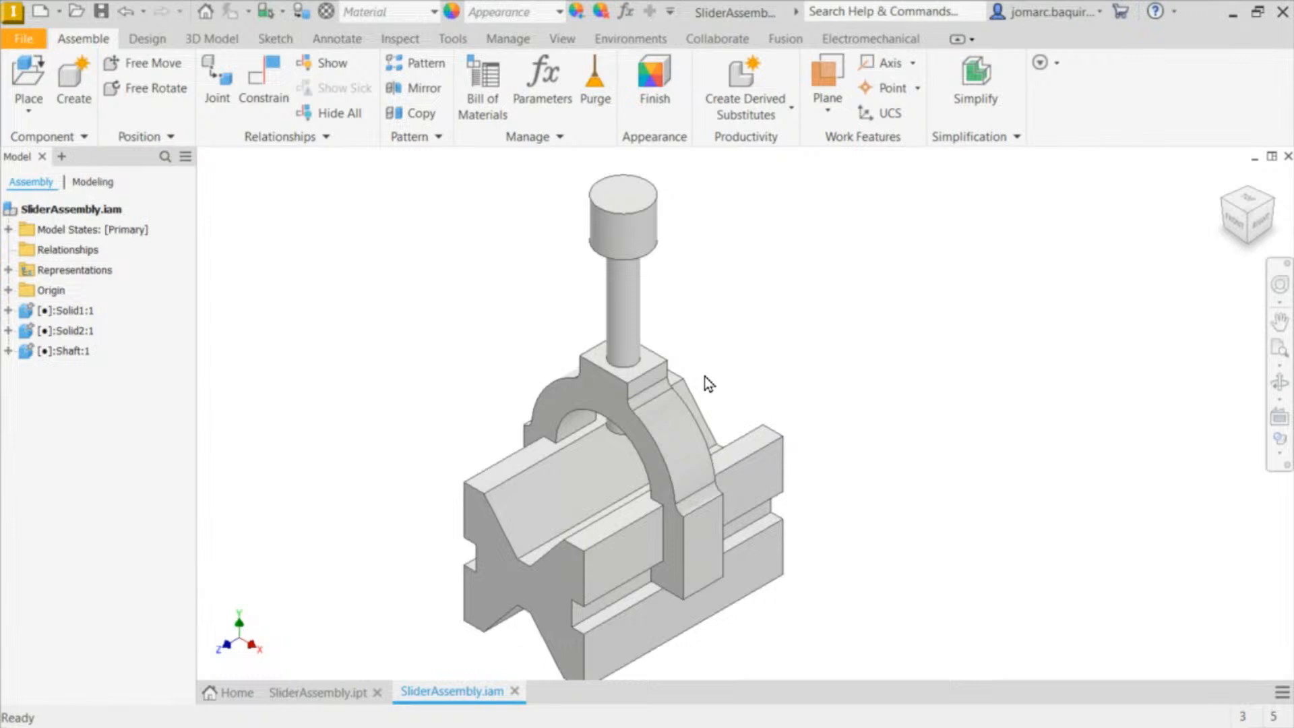
Step: Unground the Solid2 clamp and the Shaft components together in the assembly
{"action": "scroll", "coordinate": [808, 308], "scroll_direction": "down", "scroll_amount": 1}
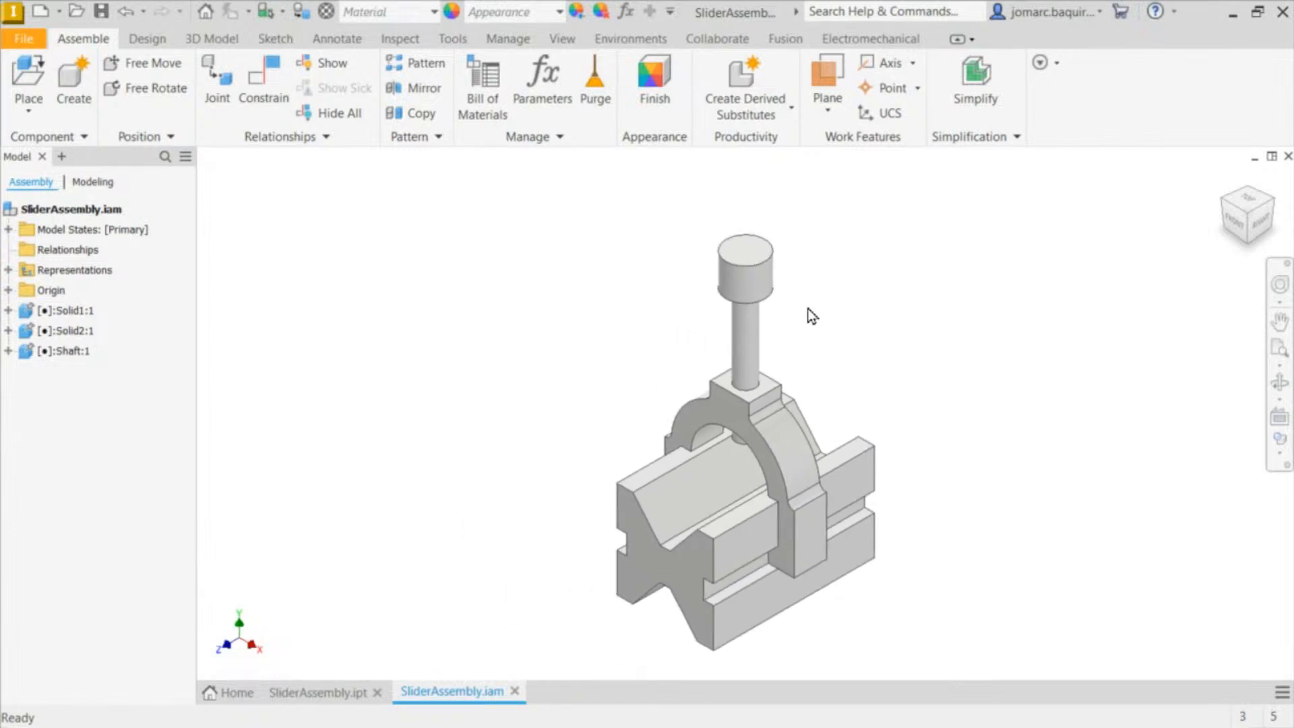
{"action": "left_click", "coordinate": [63, 331]}
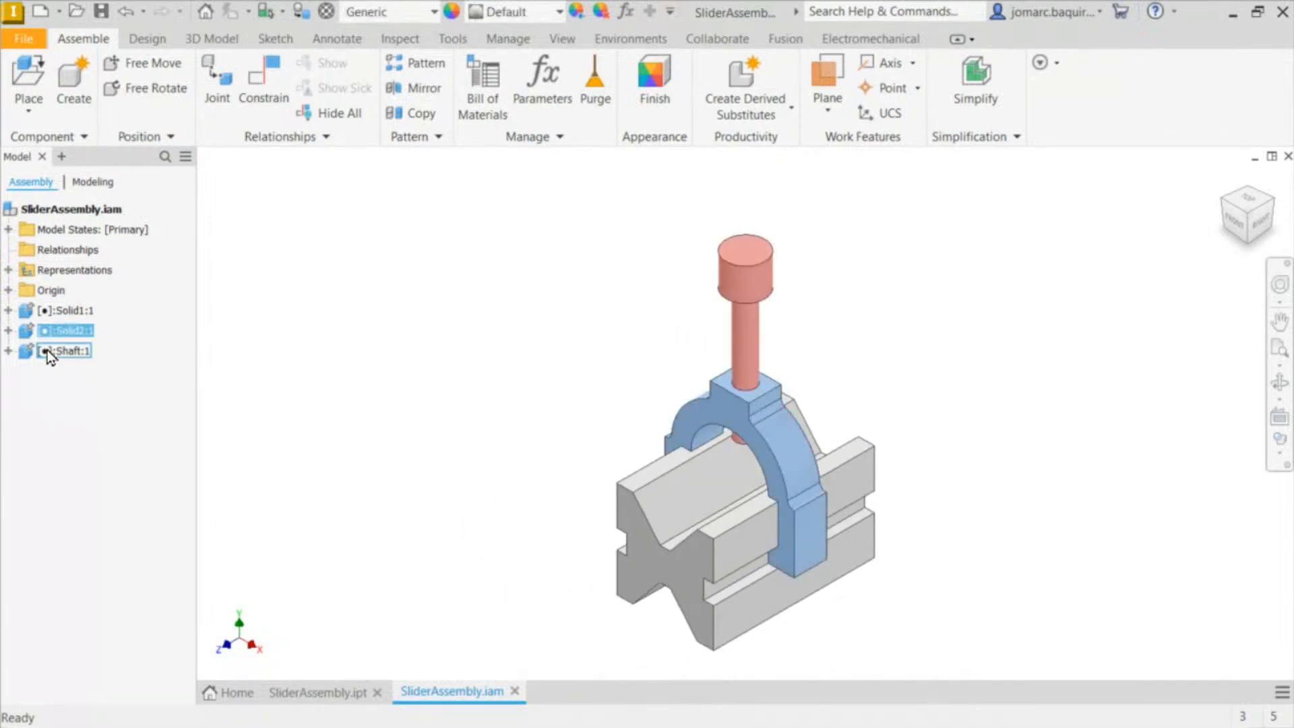
{"action": "left_click", "coordinate": [48, 350]}
{"action": "left_click", "coordinate": [76, 333], "text": "ctrl"}
{"action": "right_click", "coordinate": [80, 345]}
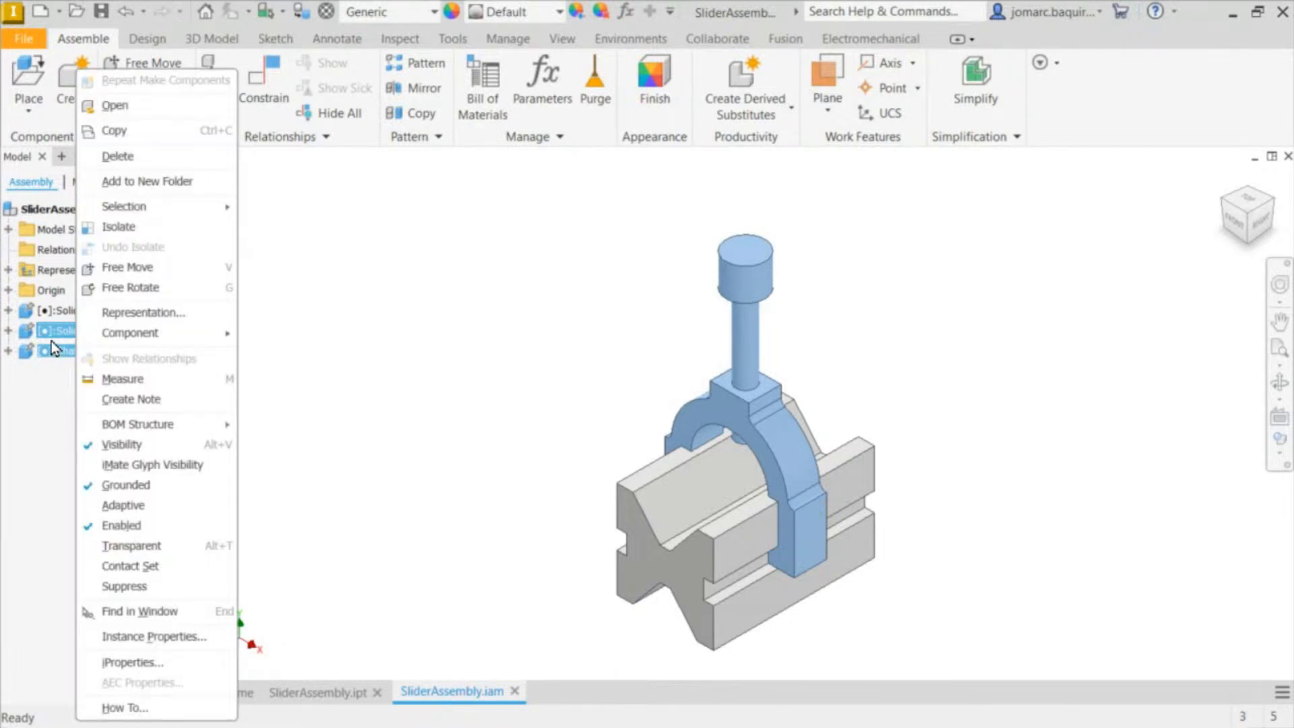
{"action": "left_click", "coordinate": [133, 493]}
{"action": "left_click", "coordinate": [568, 454]}
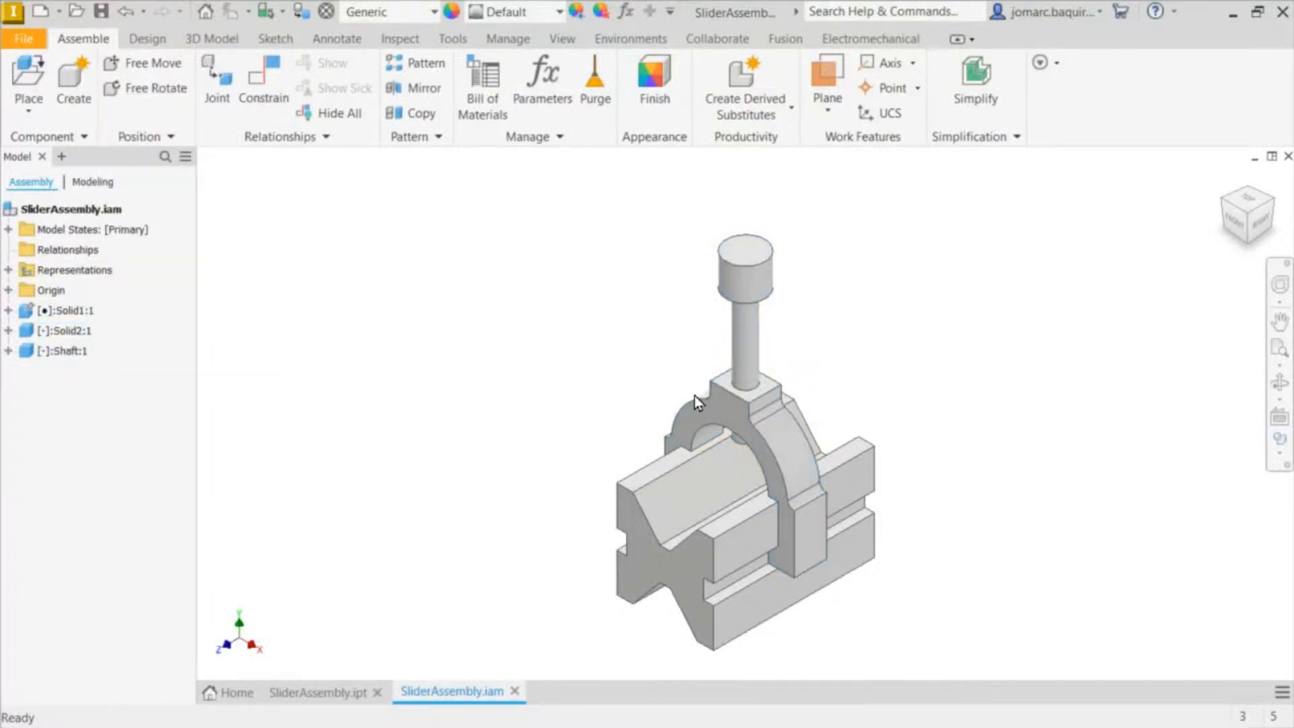
Step: Move the shaft up and away from the clamp, and pull the clamp off the V-block into free space
{"action": "left_click_drag", "start_coordinate": [770, 309], "coordinate": [604, 168]}
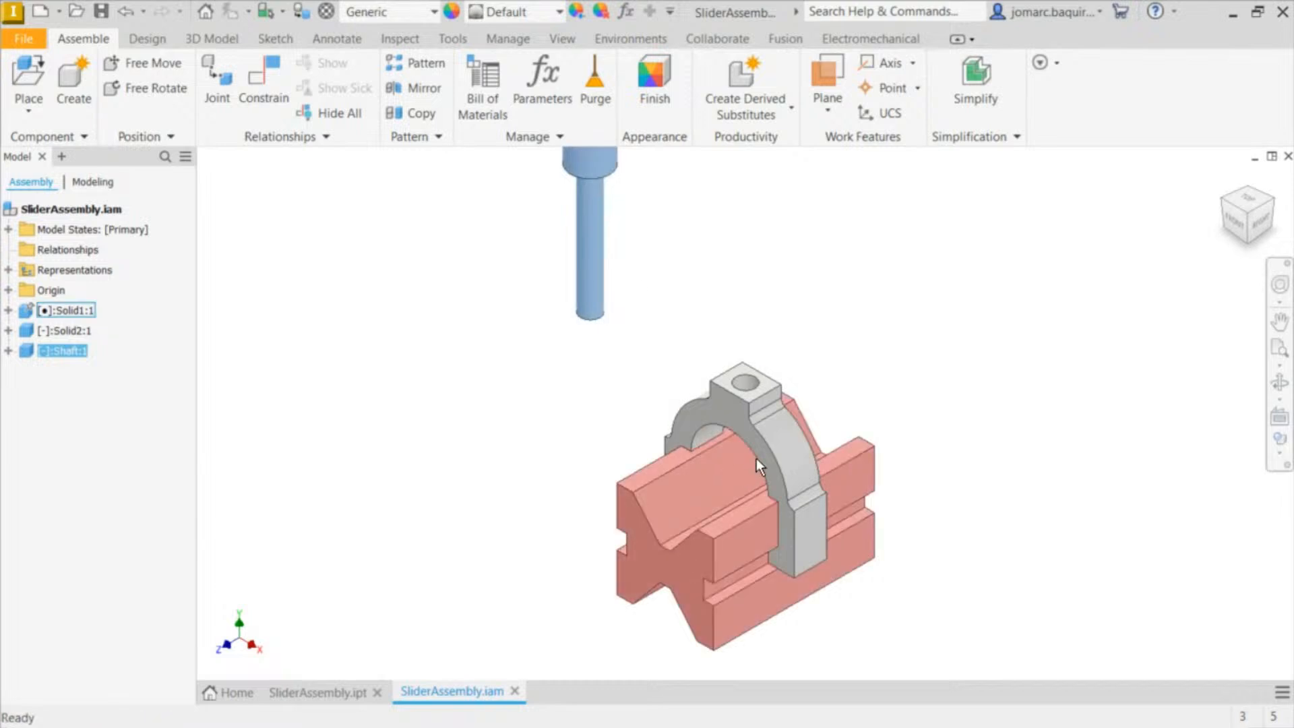
{"action": "left_click_drag", "start_coordinate": [770, 455], "coordinate": [474, 474]}
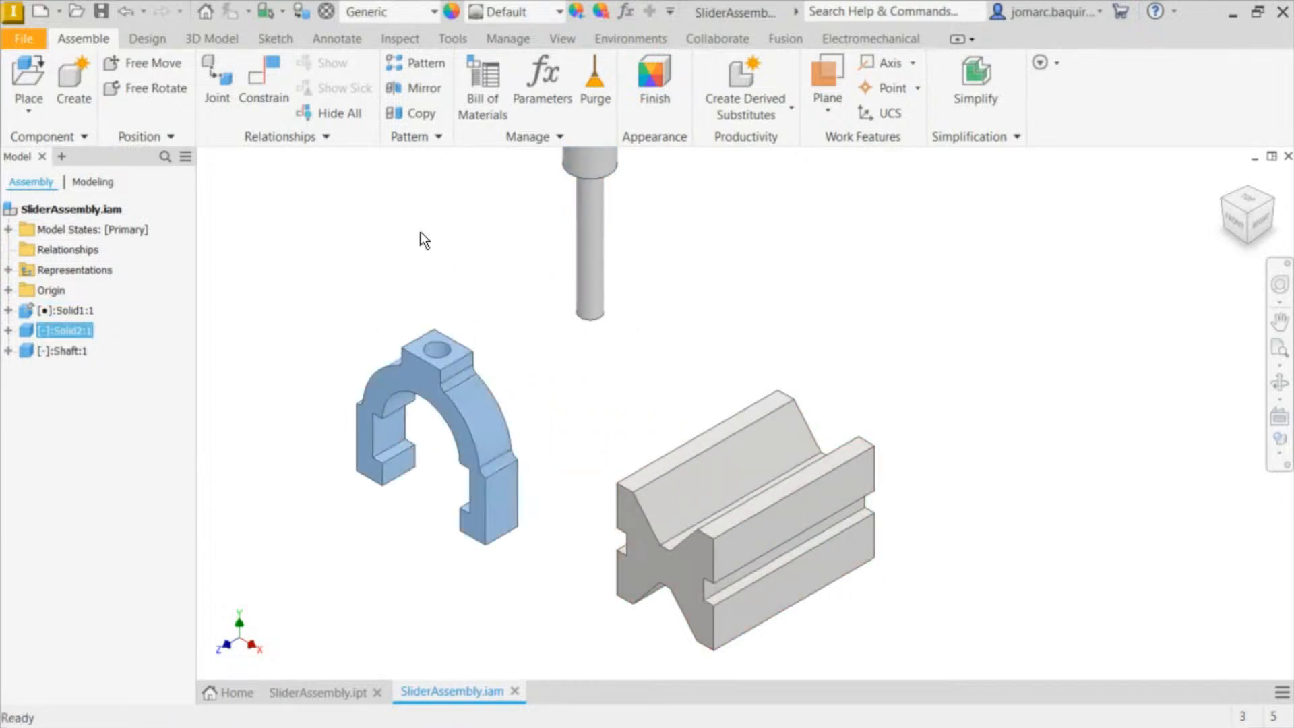
{"action": "scroll", "coordinate": [442, 273], "scroll_direction": "down", "scroll_amount": 3}
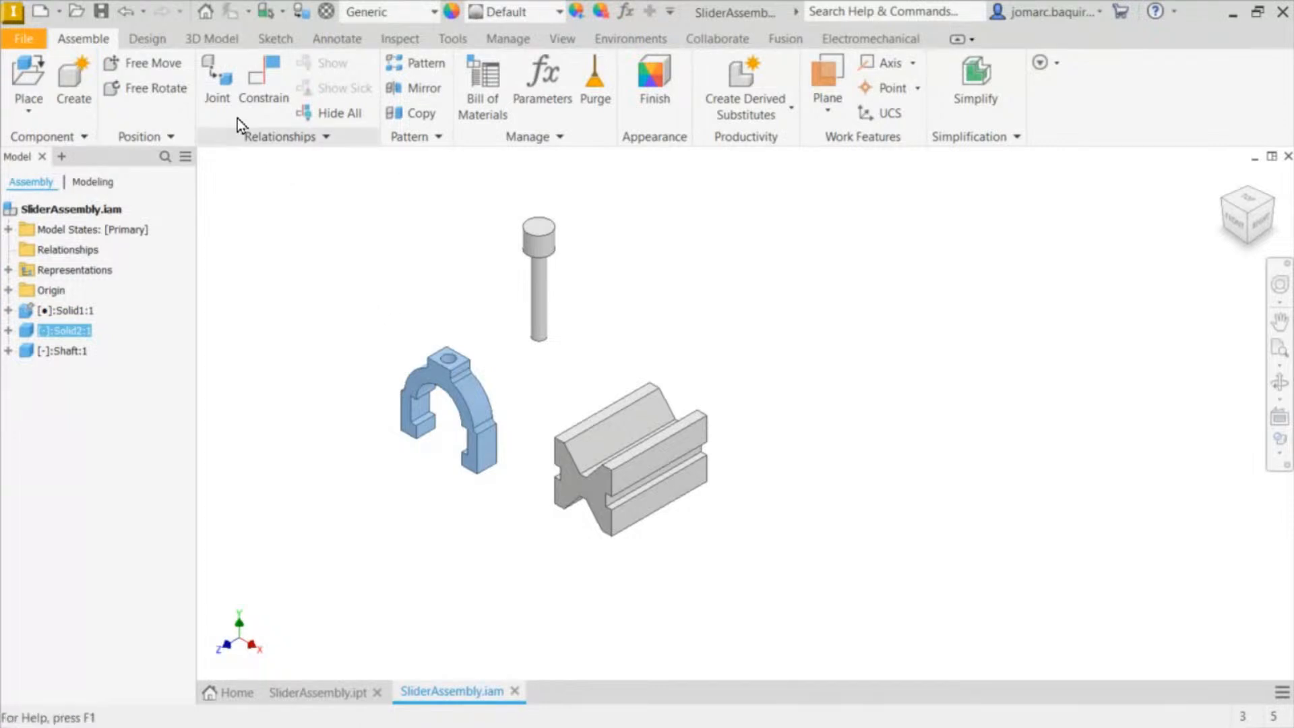
Step: Place a Cylindrical joint connecting the midpoint of the shaft's cylindrical face to the hole in the clamp's top, and preview its motion
{"action": "left_click", "coordinate": [215, 82]}
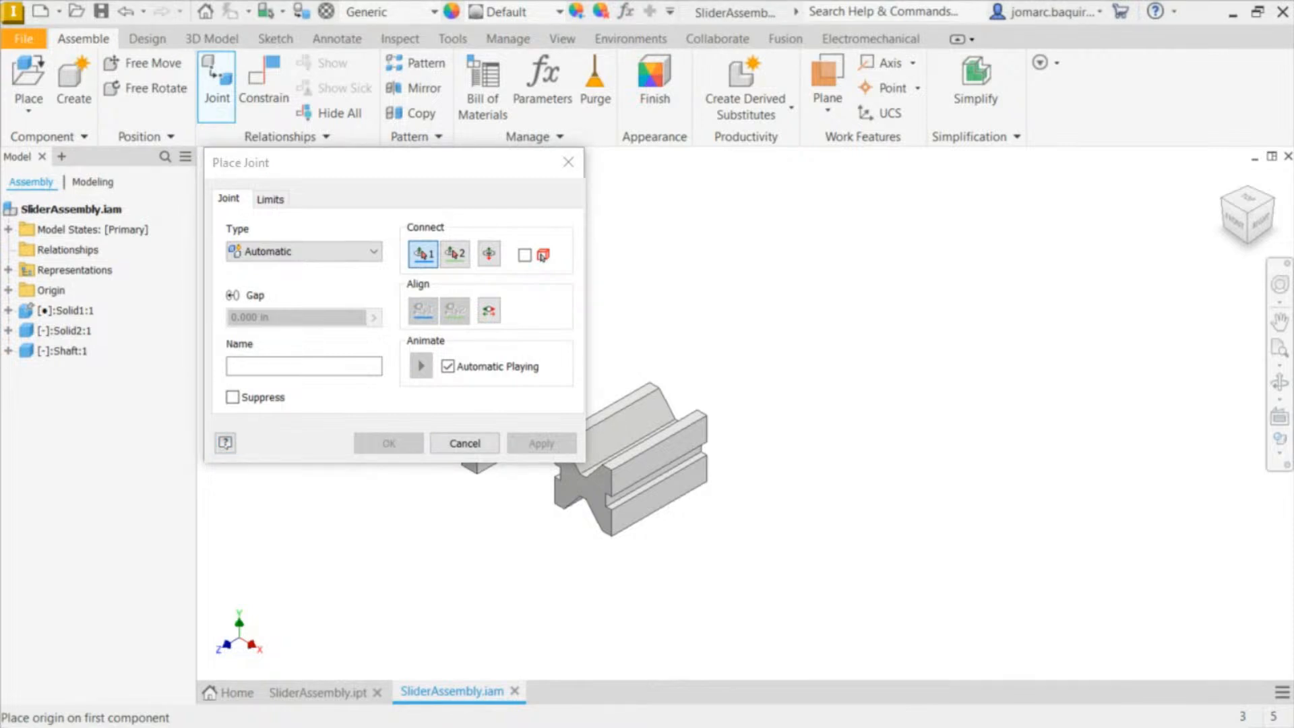
{"action": "middle_click_drag", "start_coordinate": [682, 317], "coordinate": [981, 302]}
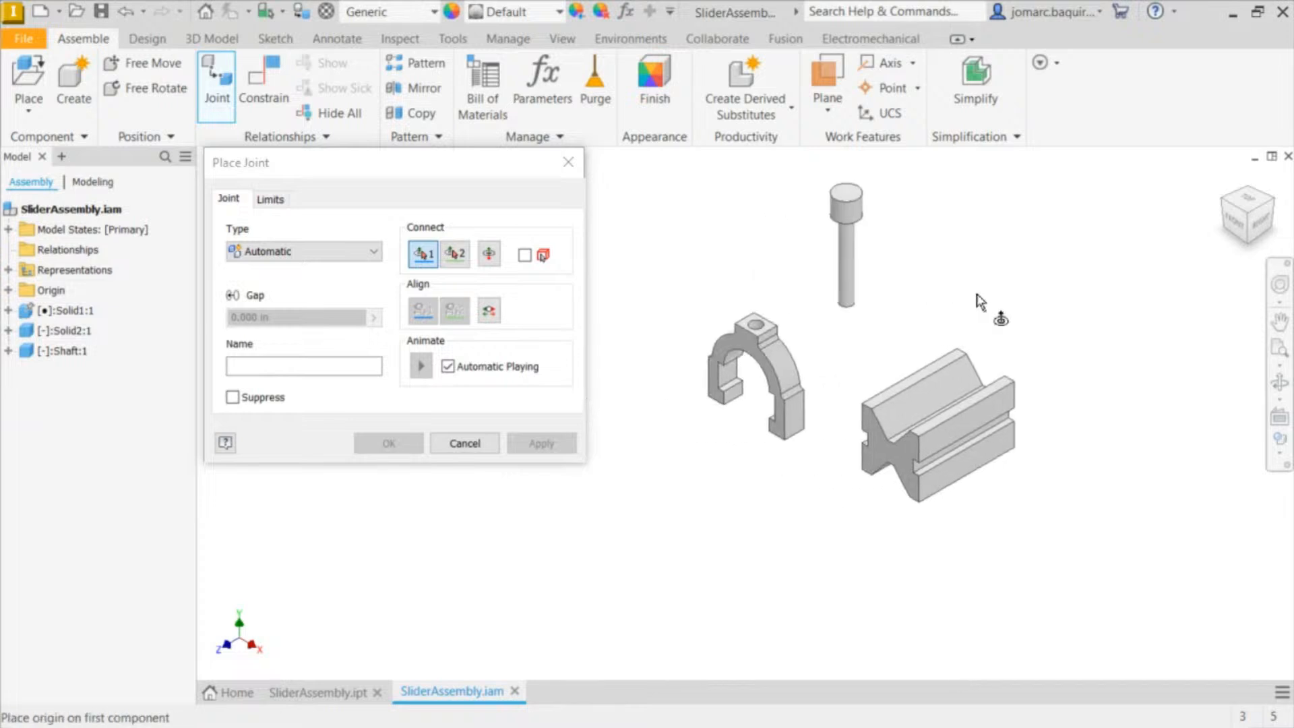
{"action": "left_click", "coordinate": [320, 255]}
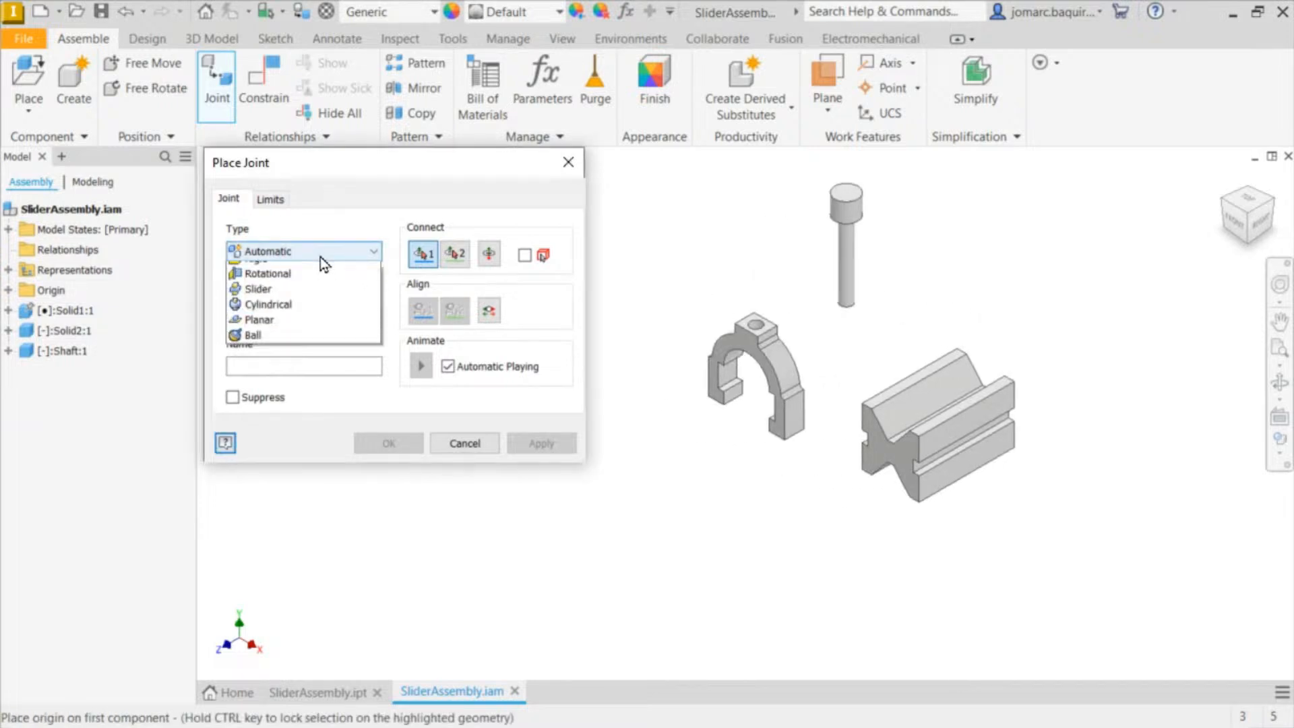
{"action": "left_click", "coordinate": [322, 224]}
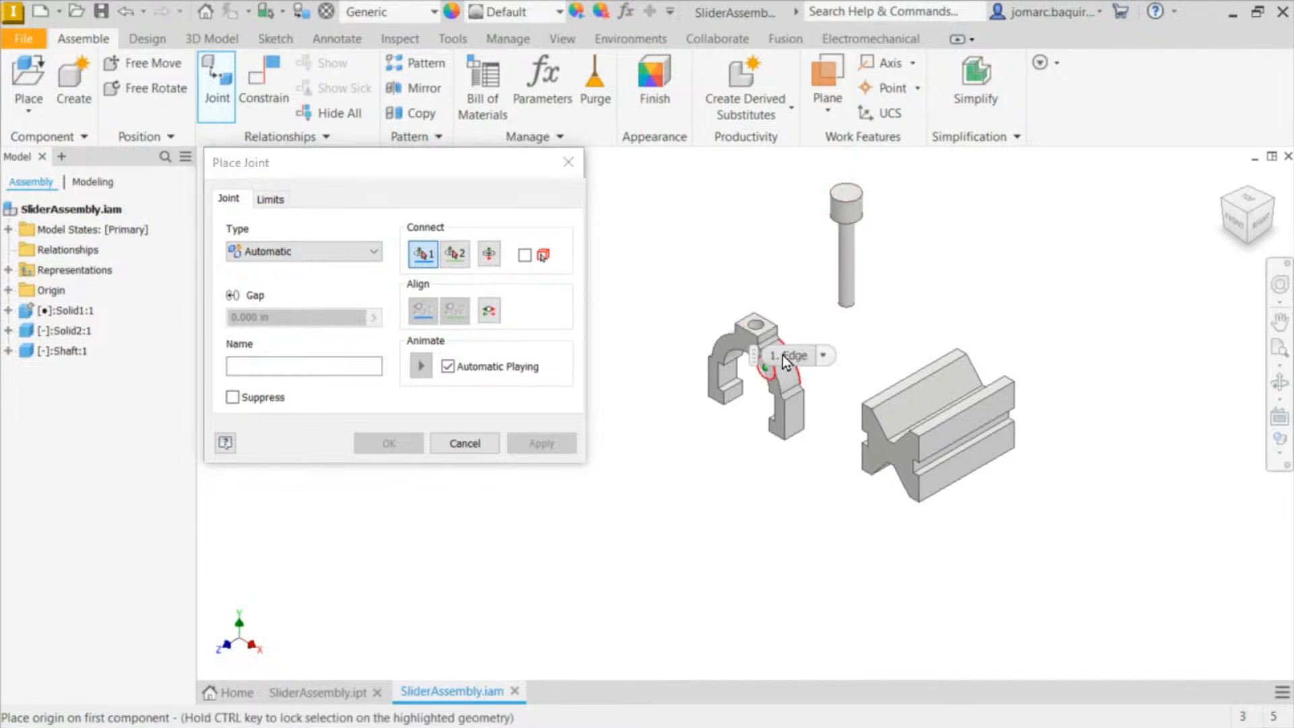
{"action": "left_click", "coordinate": [294, 254]}
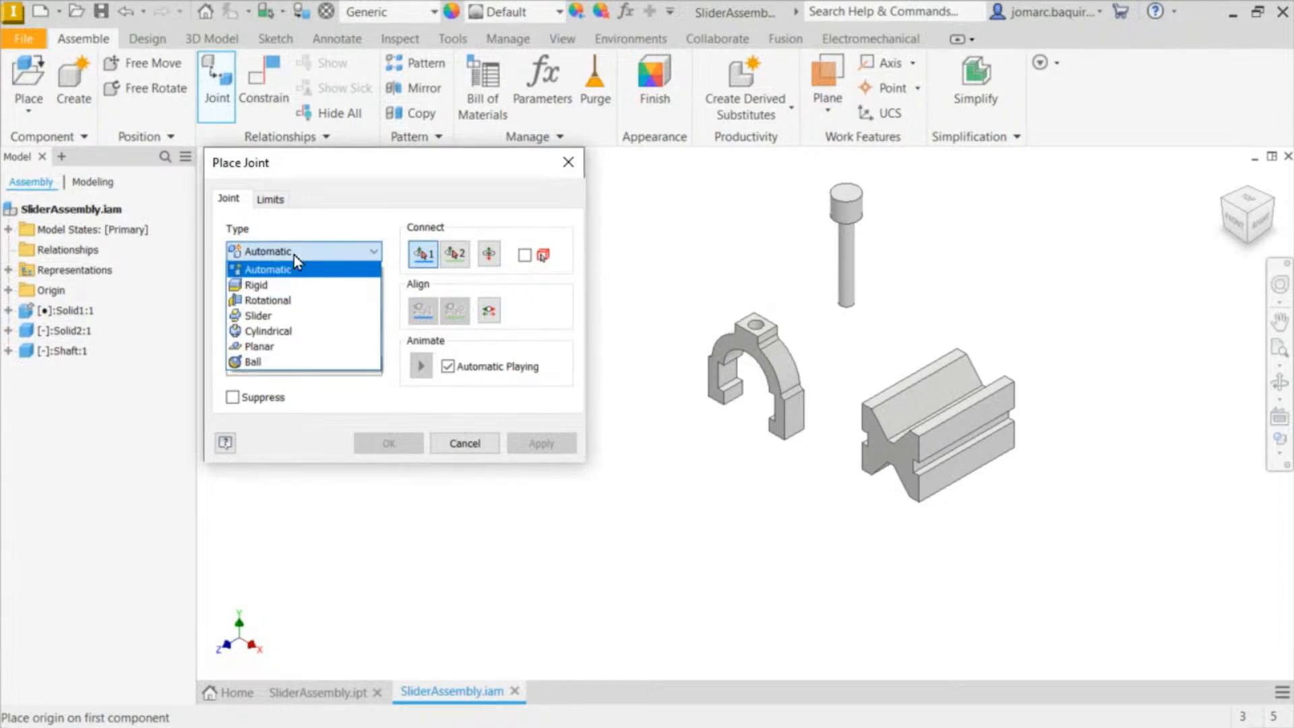
{"action": "left_click", "coordinate": [301, 332]}
{"action": "scroll", "coordinate": [842, 277], "scroll_direction": "up", "scroll_amount": 4}
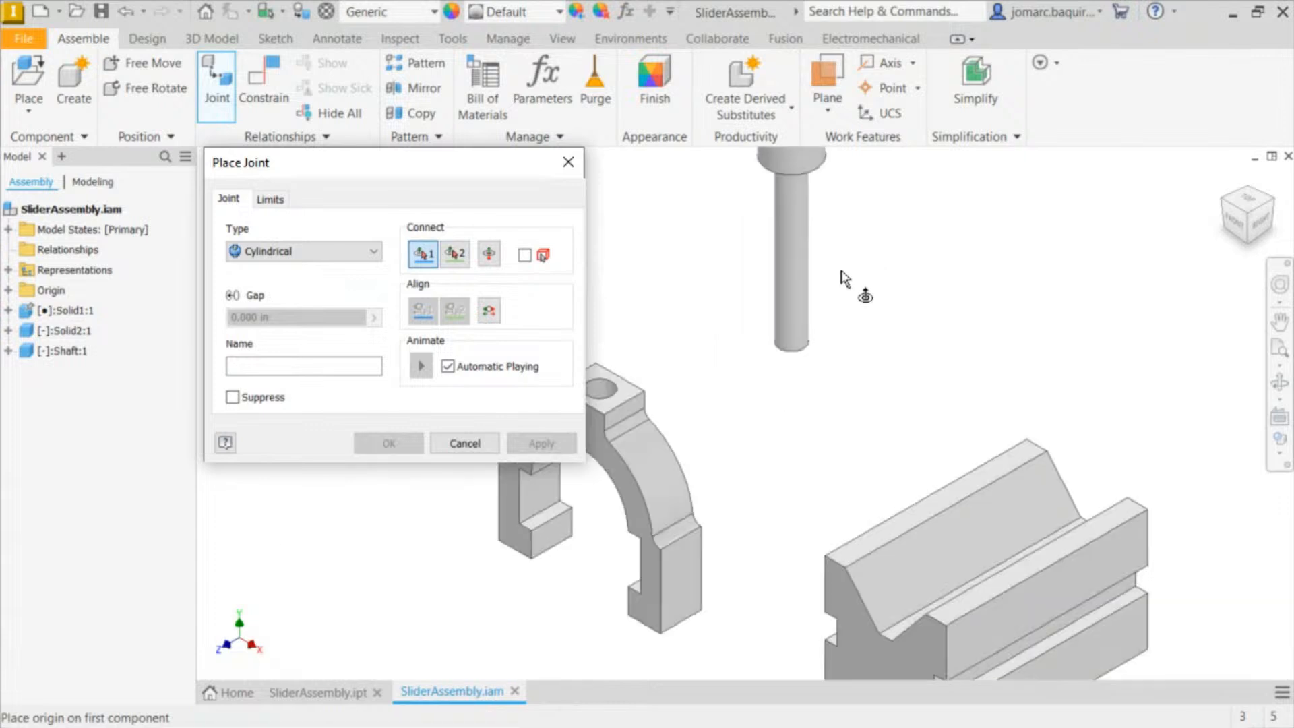
{"action": "middle_click_drag", "start_coordinate": [863, 238], "coordinate": [879, 274]}
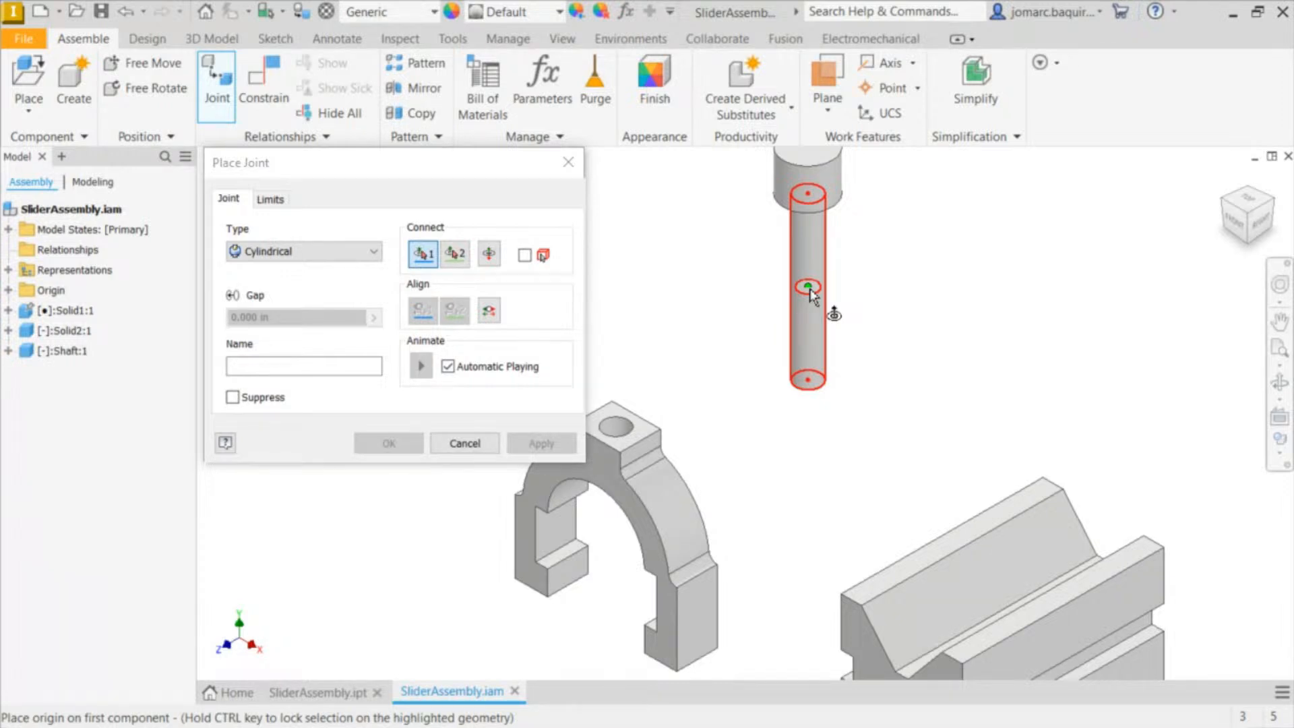
{"action": "left_click", "coordinate": [809, 288]}
{"action": "middle_click_drag", "start_coordinate": [708, 320], "coordinate": [796, 268]}
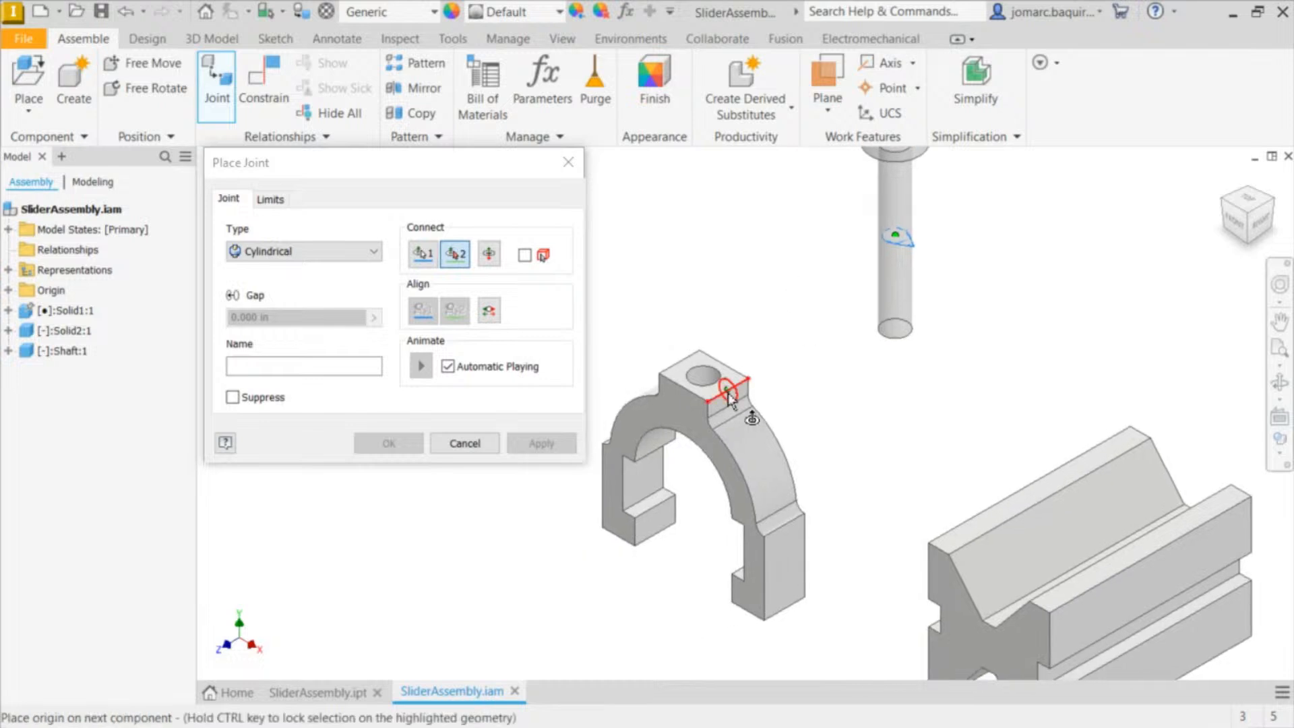
{"action": "left_click", "coordinate": [701, 385]}
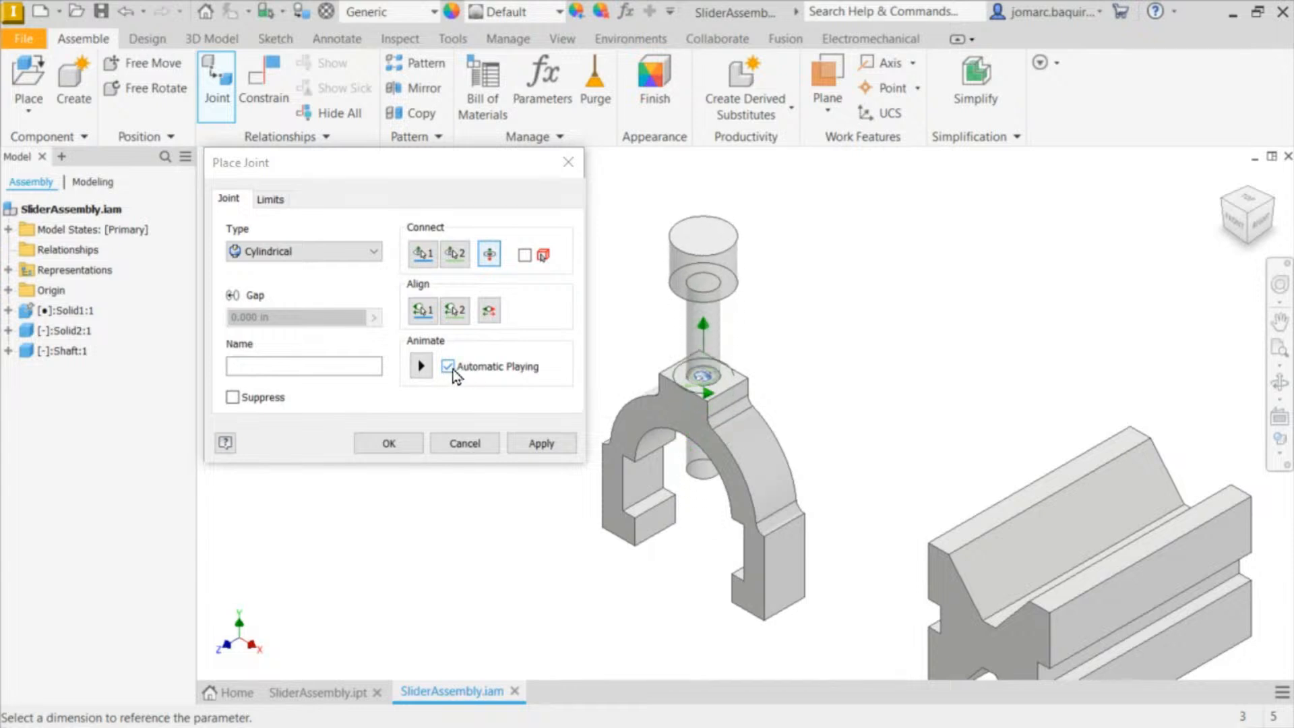
{"action": "left_click", "coordinate": [422, 370]}
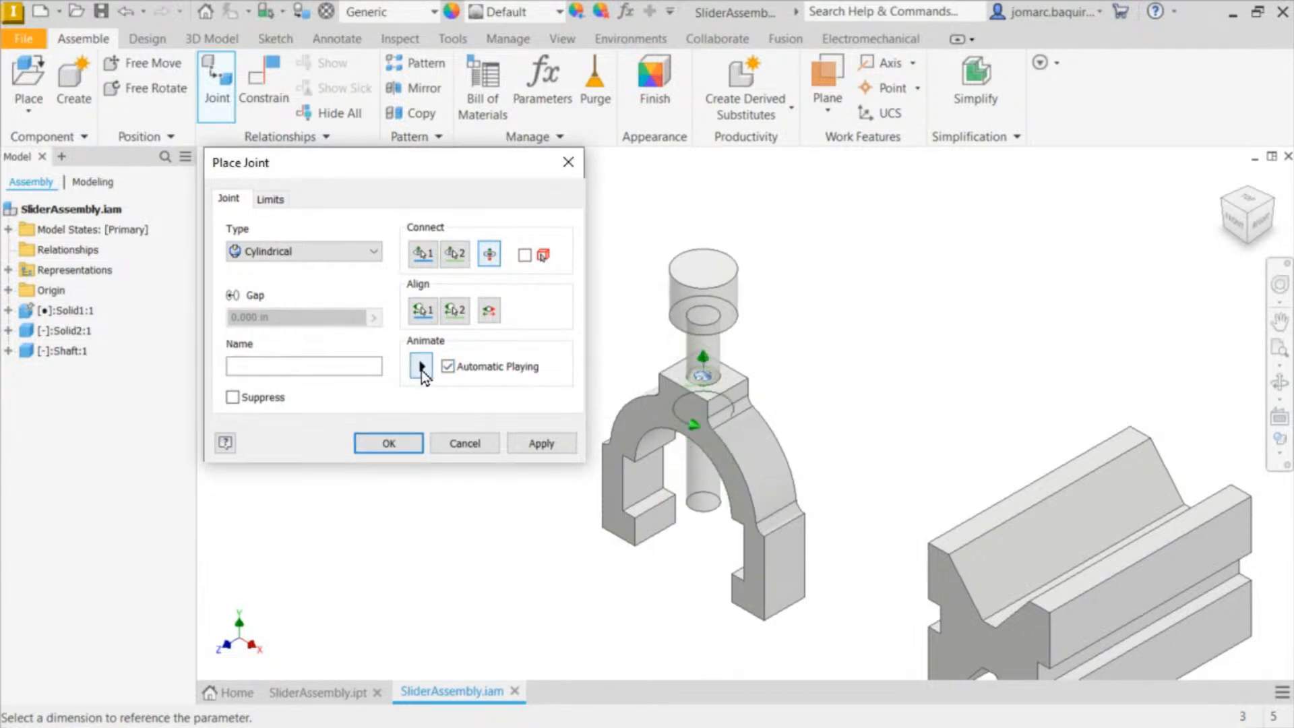
{"action": "key", "text": "Return"}
Step: Move the shaft and the clamp to test the cylindrical joint, leaving the clamp with its shaft clear of the V-block
{"action": "left_click_drag", "start_coordinate": [745, 321], "coordinate": [738, 286]}
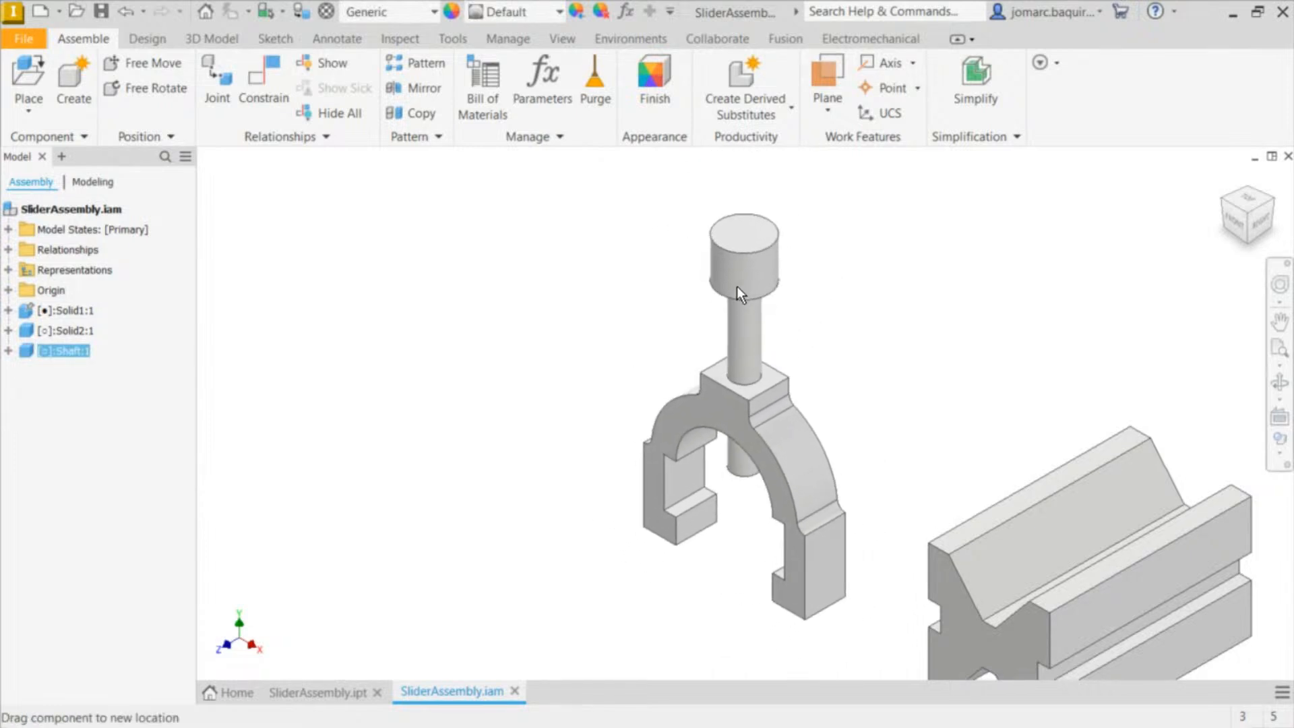
{"action": "scroll", "coordinate": [839, 307], "scroll_direction": "up", "scroll_amount": 4}
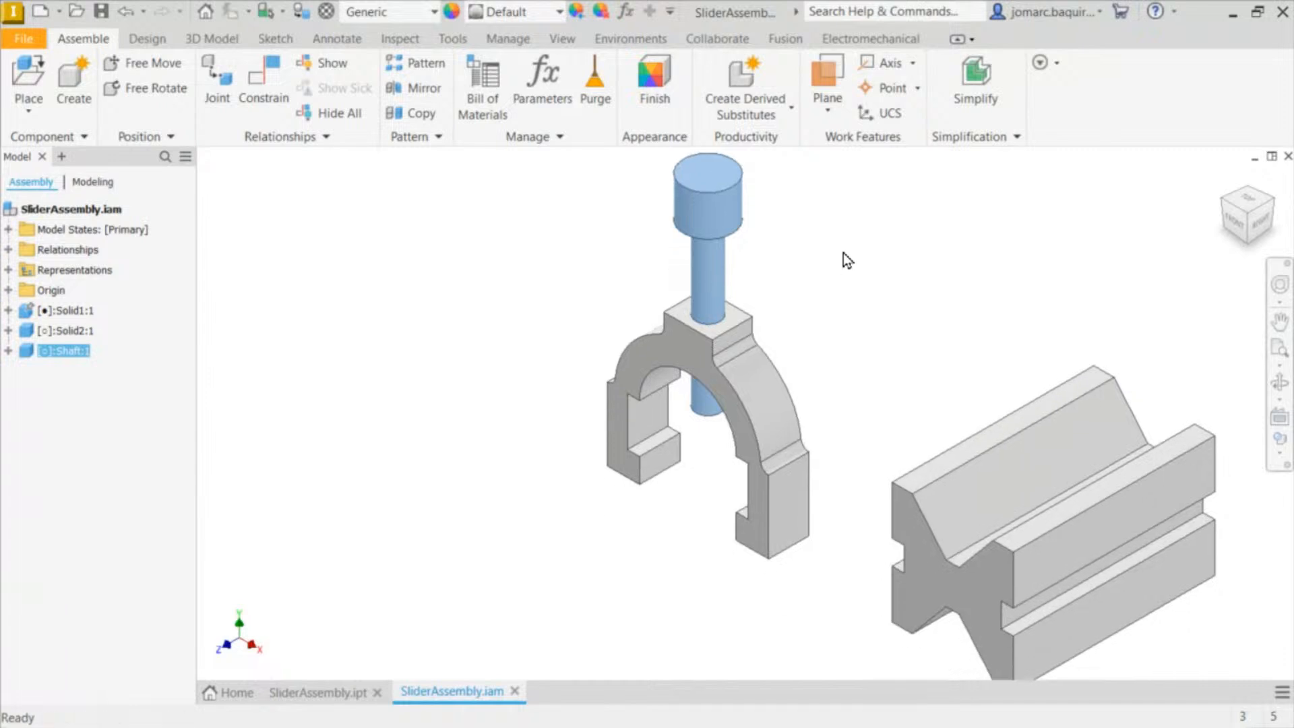
{"action": "left_click_drag", "start_coordinate": [795, 345], "coordinate": [786, 280]}
{"action": "scroll", "coordinate": [782, 279], "scroll_direction": "down", "scroll_amount": 5}
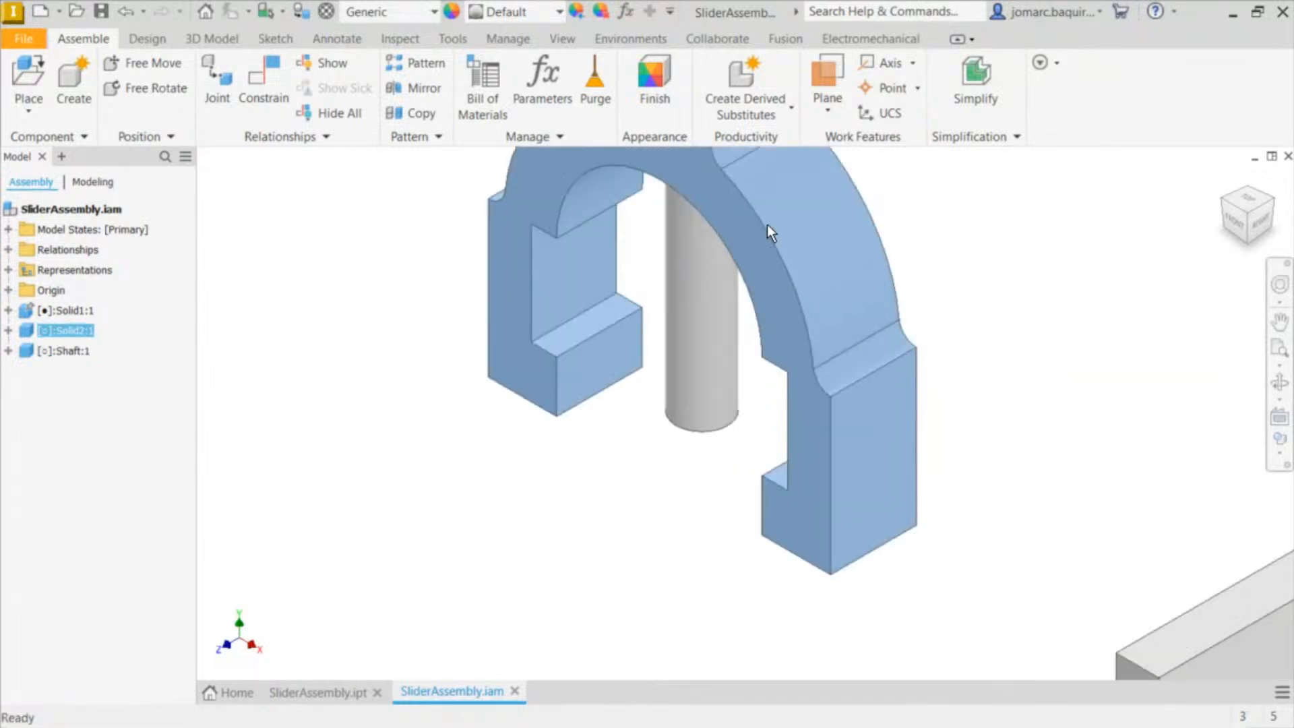
{"action": "scroll", "coordinate": [757, 221], "scroll_direction": "up", "scroll_amount": 3}
{"action": "middle_click_drag", "start_coordinate": [758, 221], "coordinate": [703, 467]}
{"action": "left_click_drag", "start_coordinate": [682, 319], "coordinate": [728, 167]}
{"action": "scroll", "coordinate": [788, 344], "scroll_direction": "up", "scroll_amount": 3}
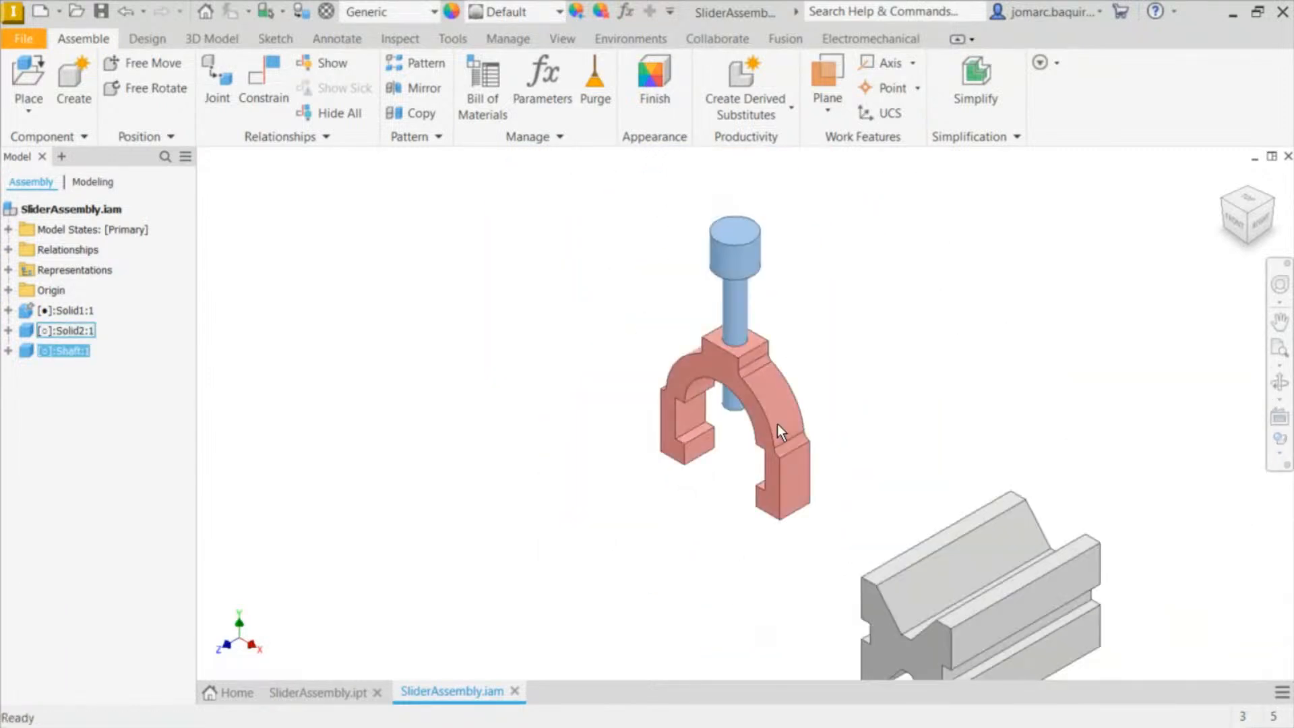
{"action": "left_click_drag", "start_coordinate": [778, 424], "coordinate": [812, 310]}
{"action": "scroll", "coordinate": [802, 306], "scroll_direction": "down", "scroll_amount": 3}
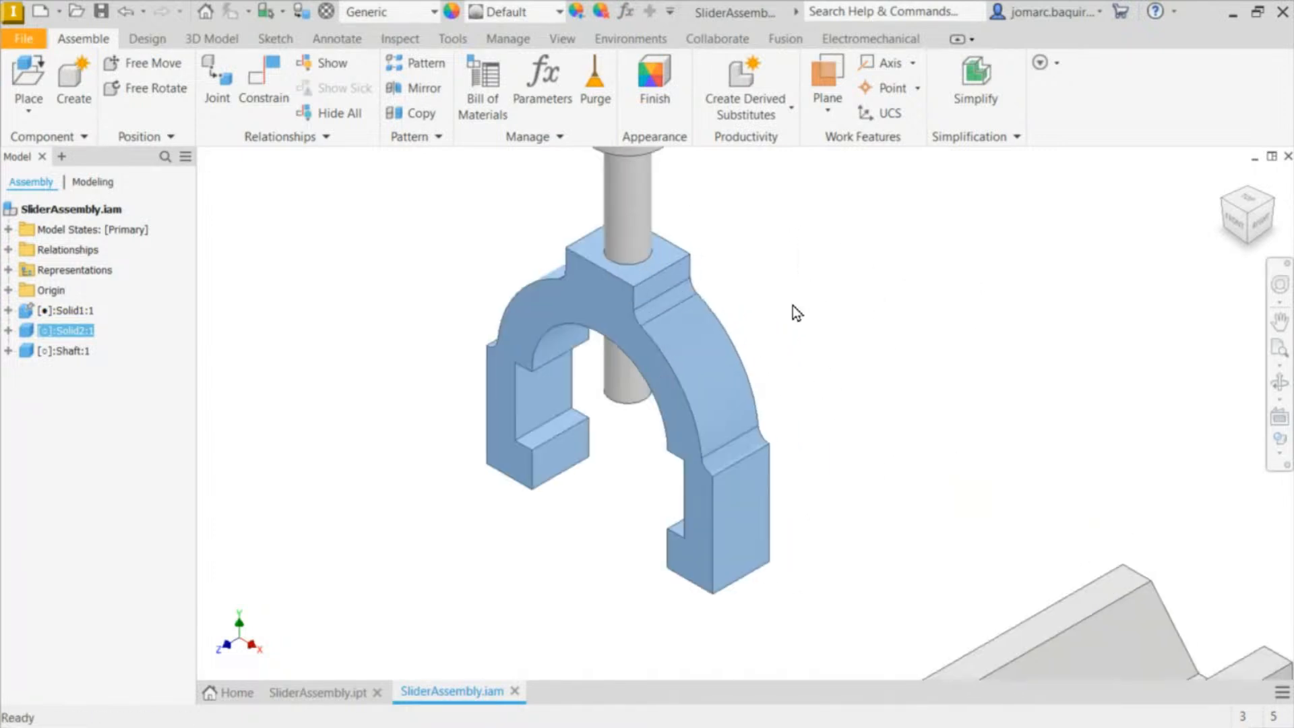
{"action": "scroll", "coordinate": [794, 309], "scroll_direction": "up", "scroll_amount": 5}
{"action": "left_click", "coordinate": [422, 347]}
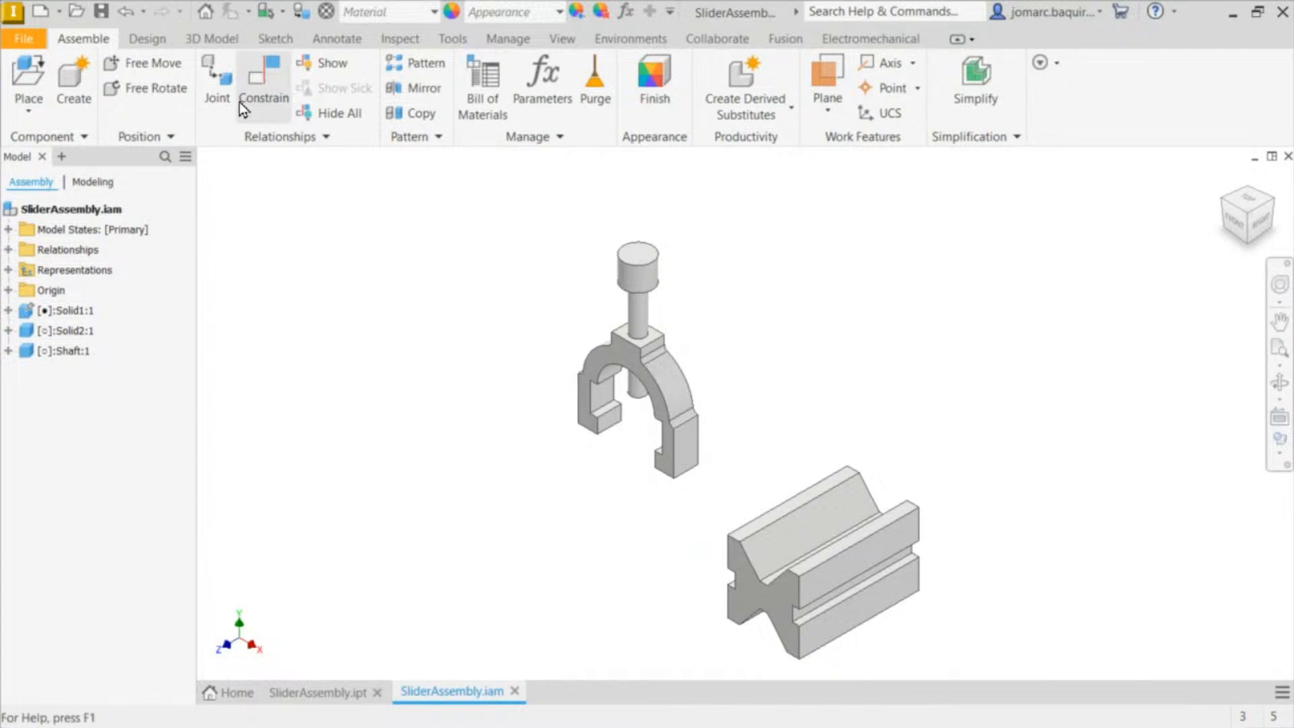
{"action": "left_click", "coordinate": [213, 82]}
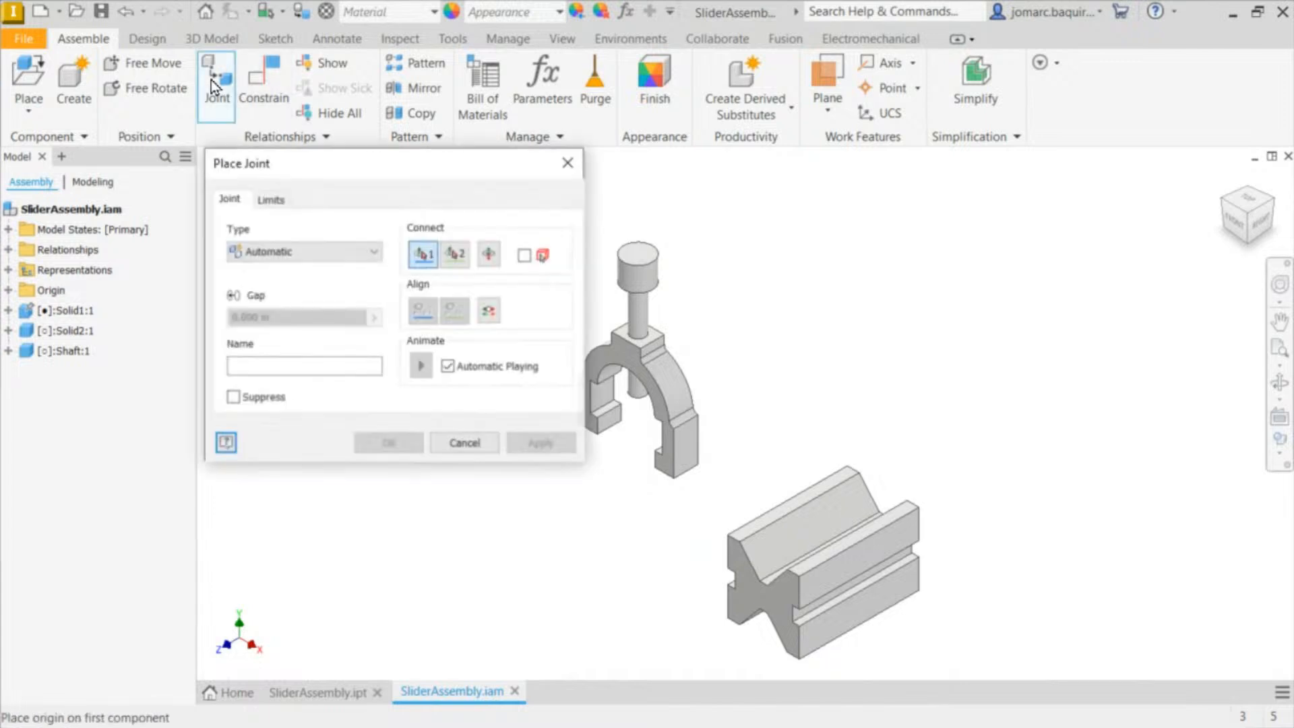
{"action": "left_click", "coordinate": [306, 258]}
{"action": "left_click", "coordinate": [438, 160]}
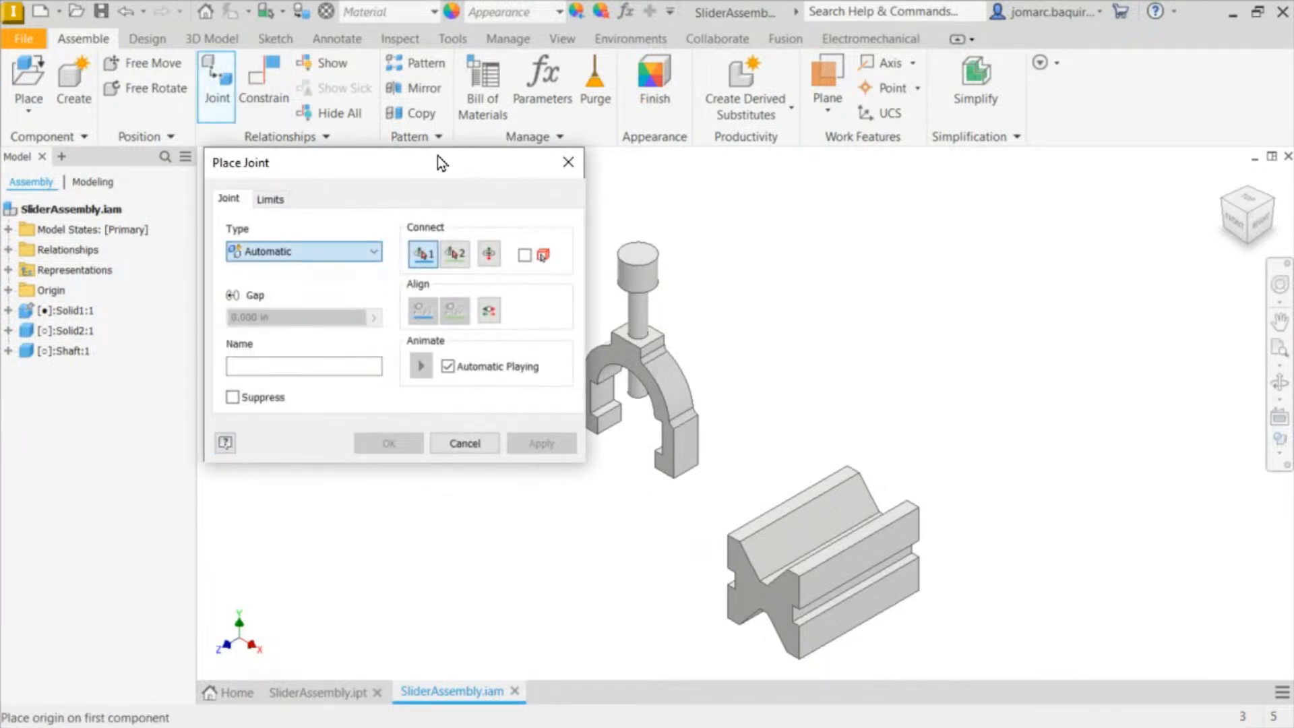
{"action": "scroll", "coordinate": [613, 411], "scroll_direction": "up", "scroll_amount": 5}
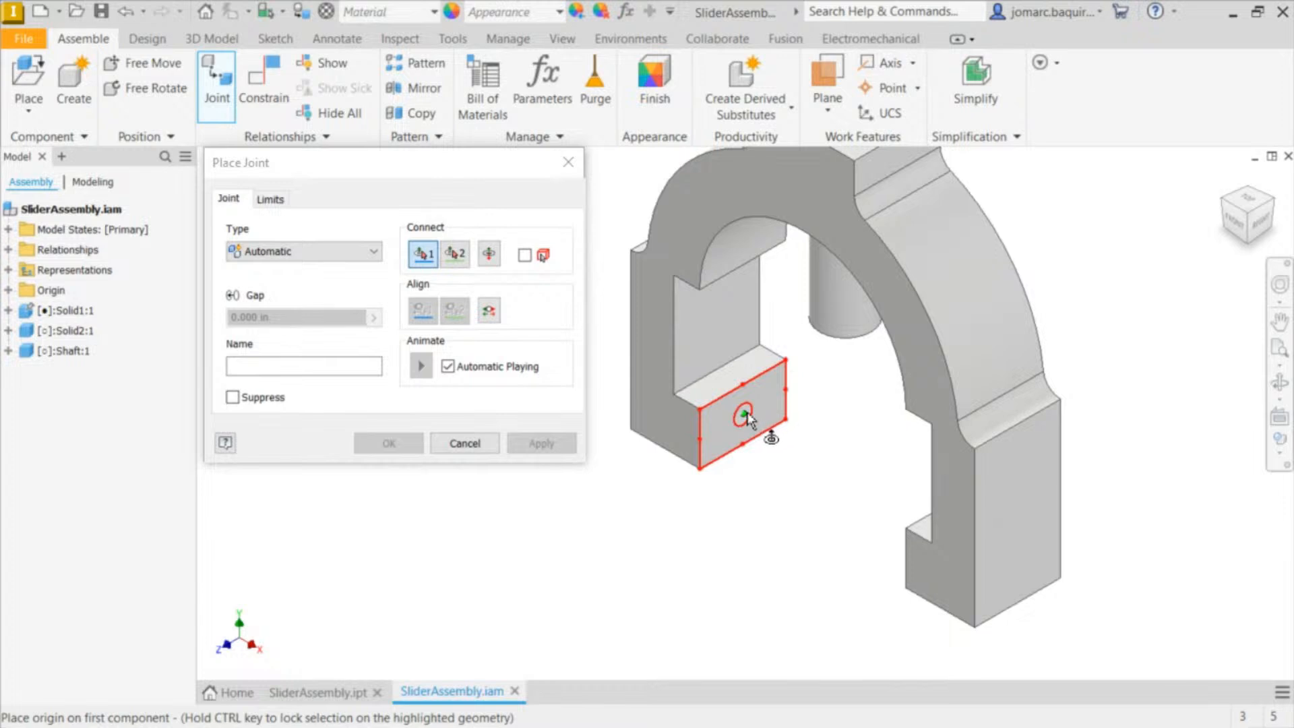
{"action": "left_click", "coordinate": [744, 415]}
{"action": "scroll", "coordinate": [754, 364], "scroll_direction": "down", "scroll_amount": 5}
{"action": "middle_click_drag", "start_coordinate": [761, 336], "coordinate": [1133, 572], "text": "shift"}
{"action": "scroll", "coordinate": [1011, 492], "scroll_direction": "up", "scroll_amount": 5}
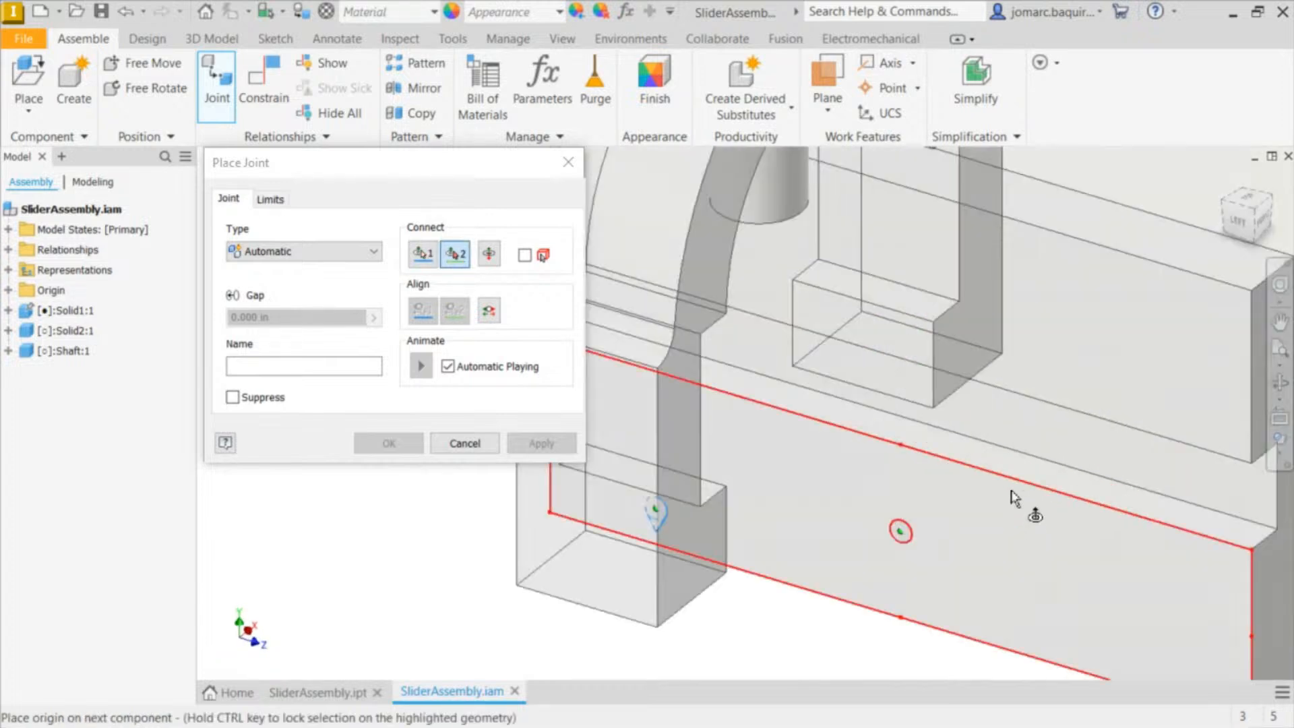
{"action": "middle_click_drag", "start_coordinate": [1011, 492], "coordinate": [1013, 425], "text": "shift"}
{"action": "left_click", "coordinate": [922, 397]}
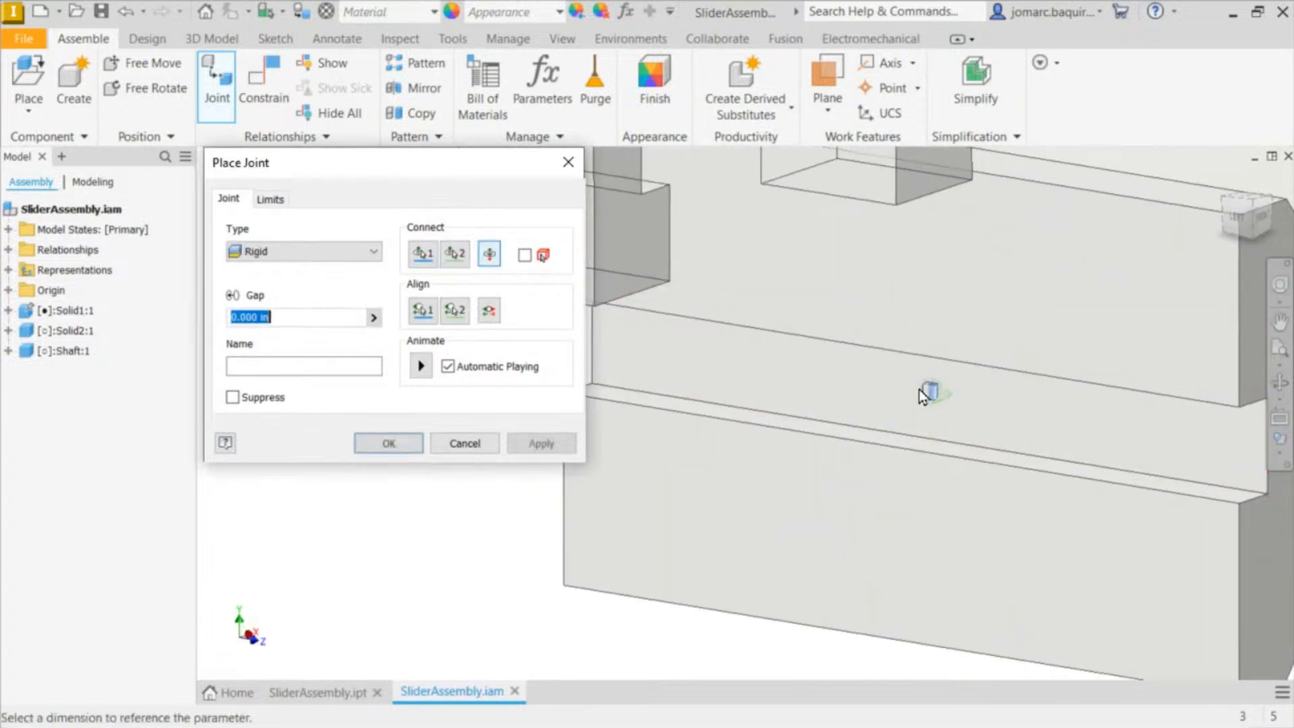
{"action": "scroll", "coordinate": [918, 392], "scroll_direction": "down", "scroll_amount": 5}
{"action": "middle_click_drag", "start_coordinate": [1011, 342], "coordinate": [705, 296], "text": "shift"}
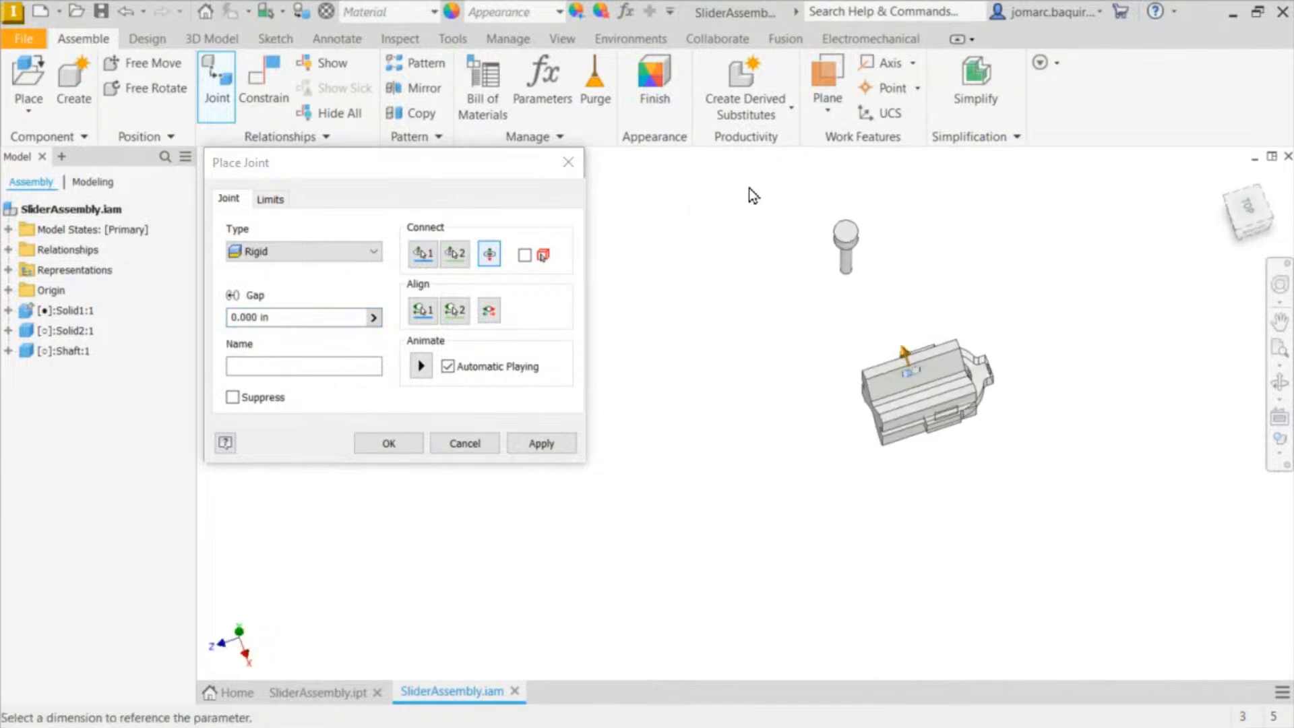
{"action": "left_click", "coordinate": [490, 253]}
{"action": "left_click", "coordinate": [298, 256]}
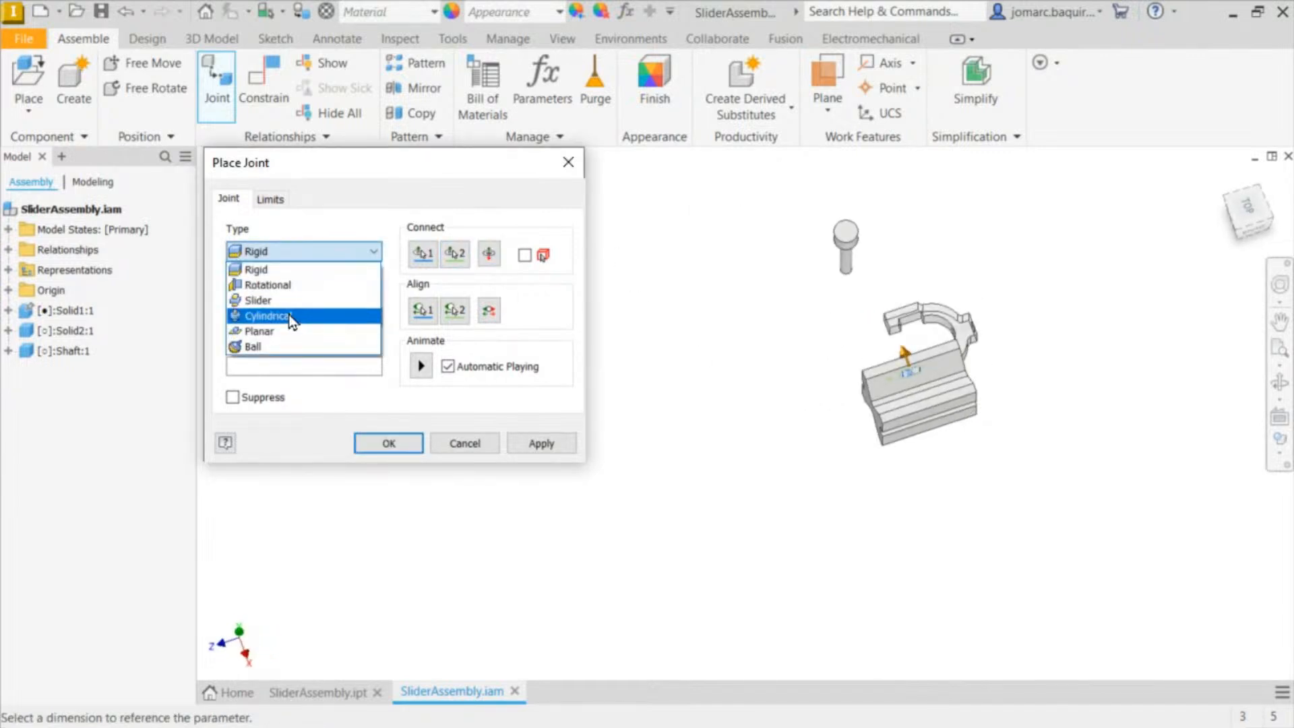
{"action": "left_click", "coordinate": [294, 301]}
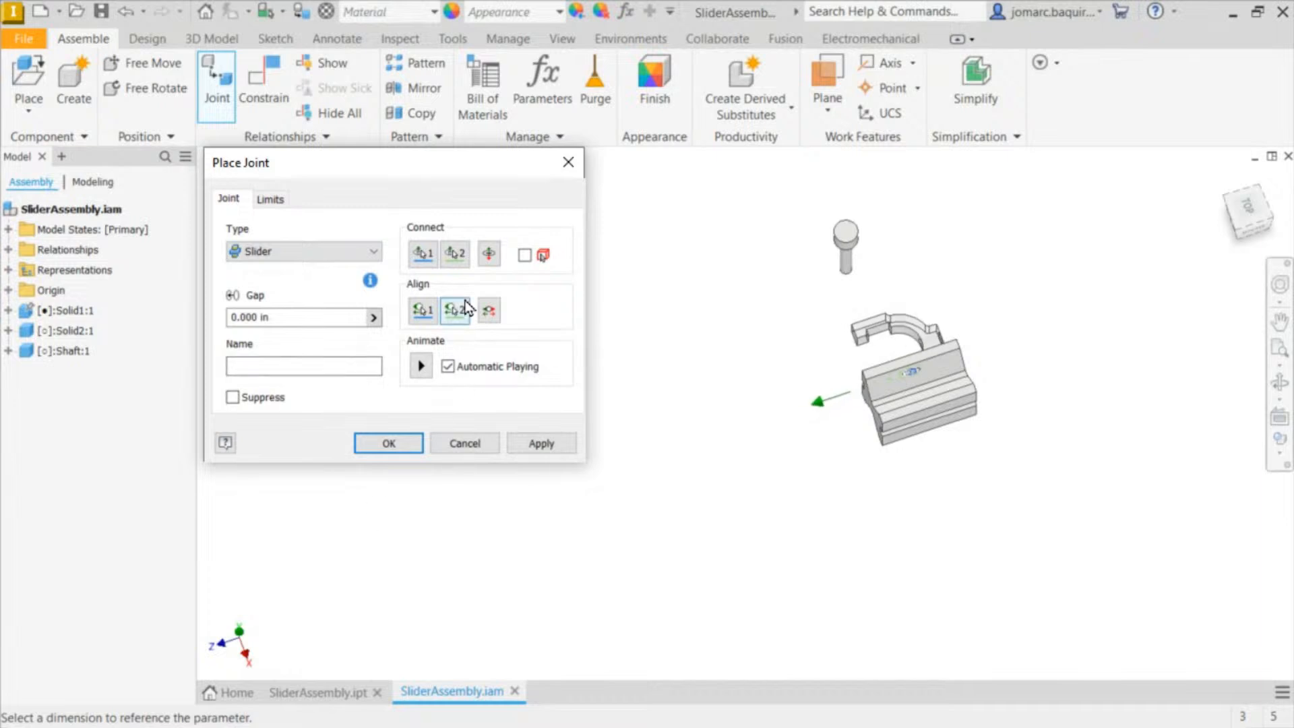
{"action": "left_click", "coordinate": [488, 311]}
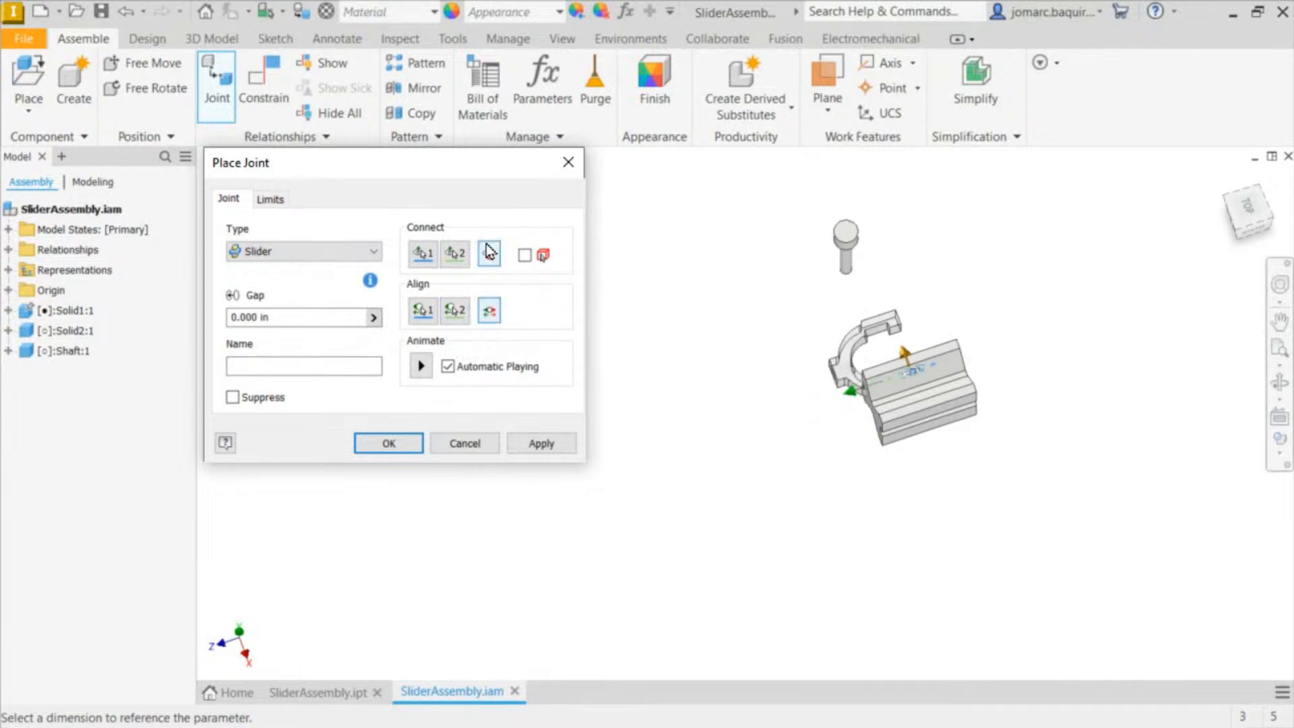
{"action": "left_click", "coordinate": [465, 444]}
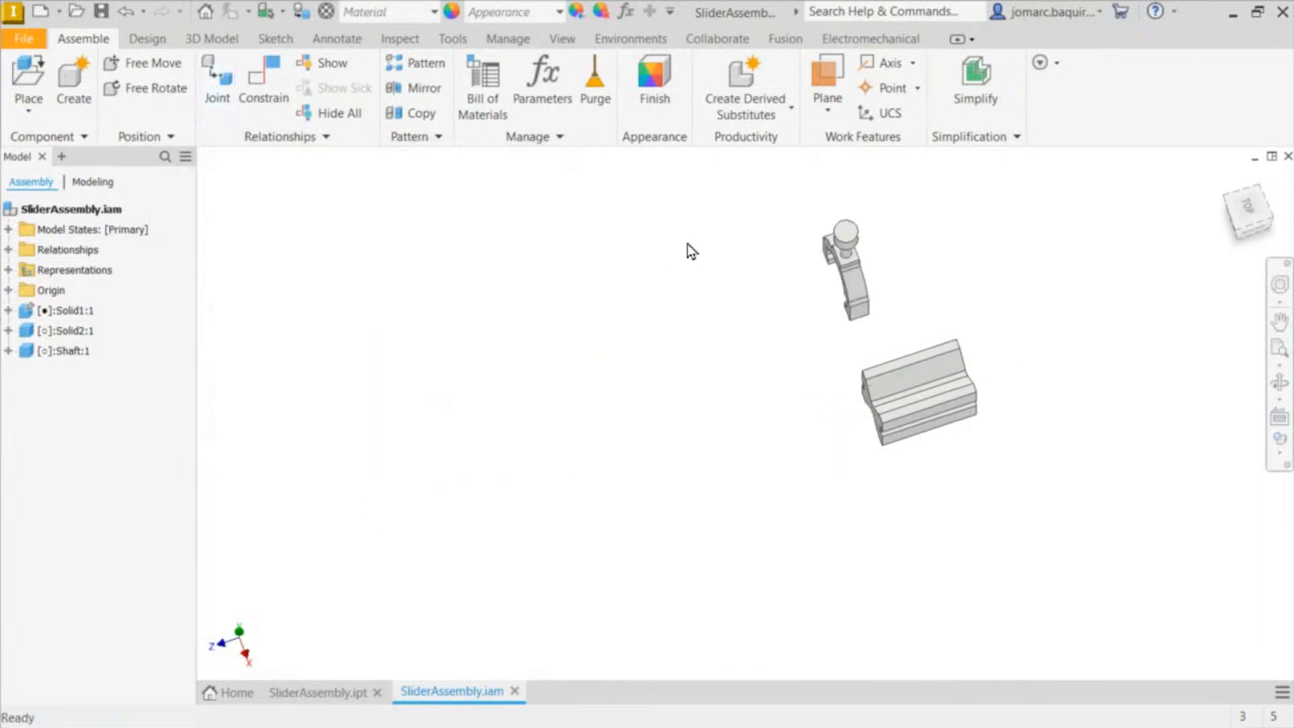
{"action": "middle_click_drag", "start_coordinate": [626, 318], "coordinate": [610, 288], "text": "shift"}
{"action": "key", "text": "F6"}
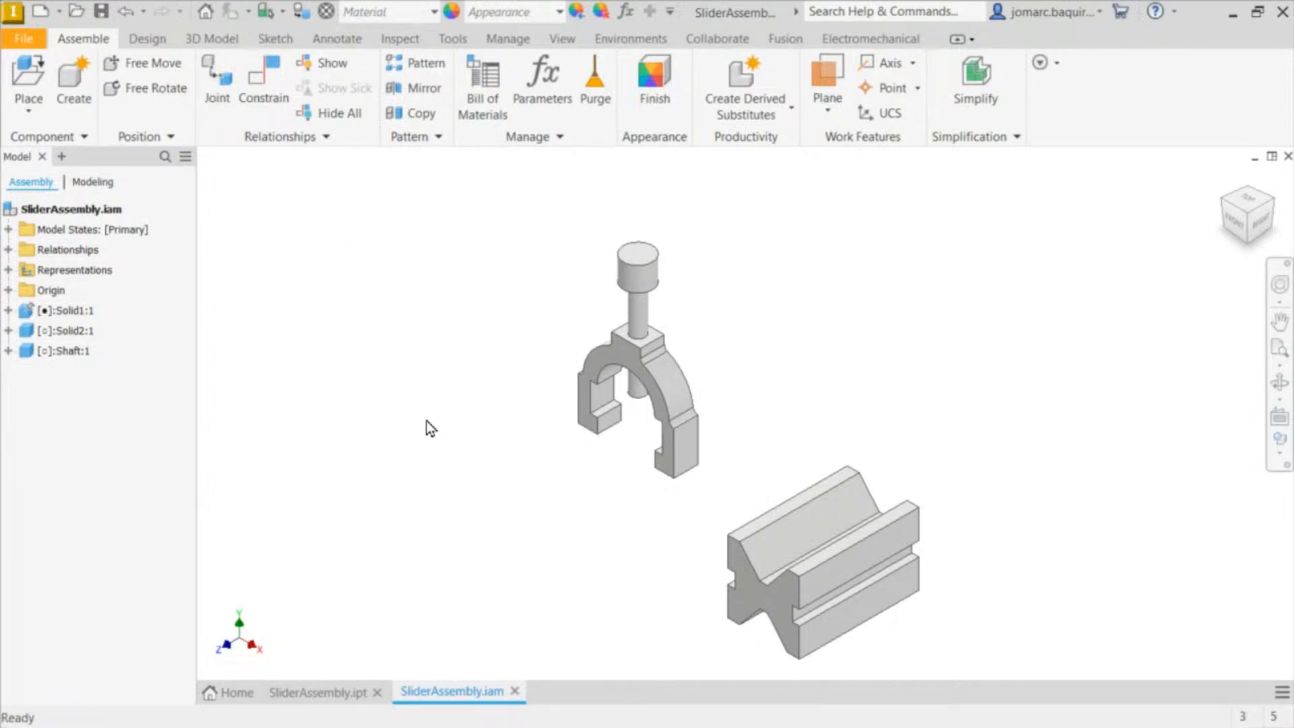
{"action": "key", "text": "h"}
{"action": "key", "text": "Escape"}
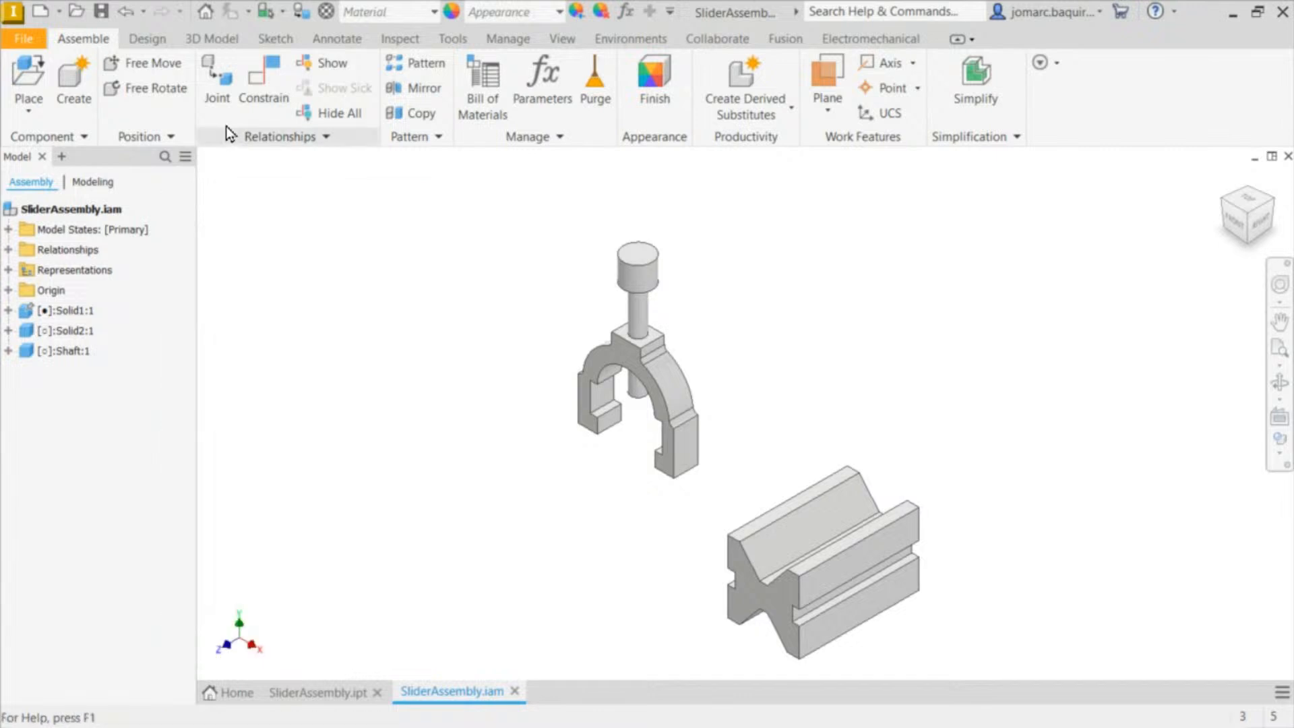
Step: Place a joint of Automatic type connecting the midpoint of the clamp foot's inner edge to the middle of the V-block's side slot face
{"action": "left_click", "coordinate": [228, 104]}
{"action": "scroll", "coordinate": [694, 384], "scroll_direction": "down", "scroll_amount": 5}
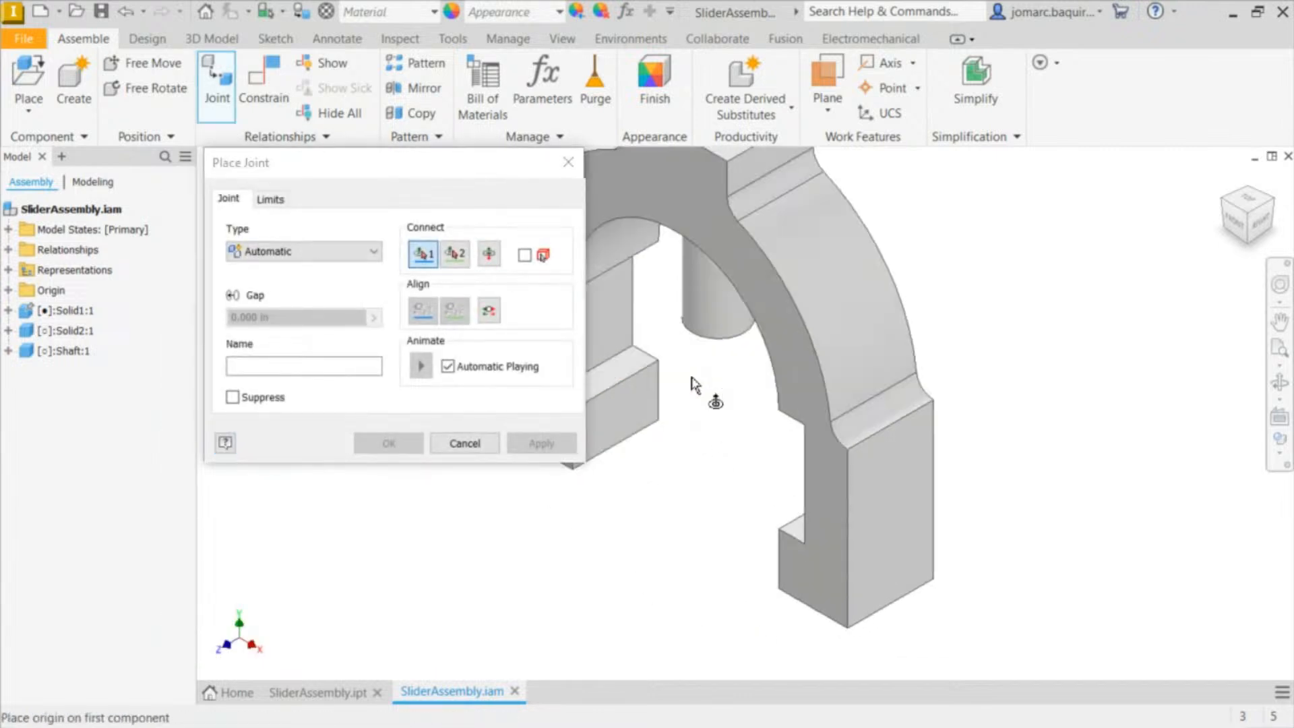
{"action": "scroll", "coordinate": [695, 384], "scroll_direction": "down", "scroll_amount": 3}
{"action": "left_click", "coordinate": [682, 357]}
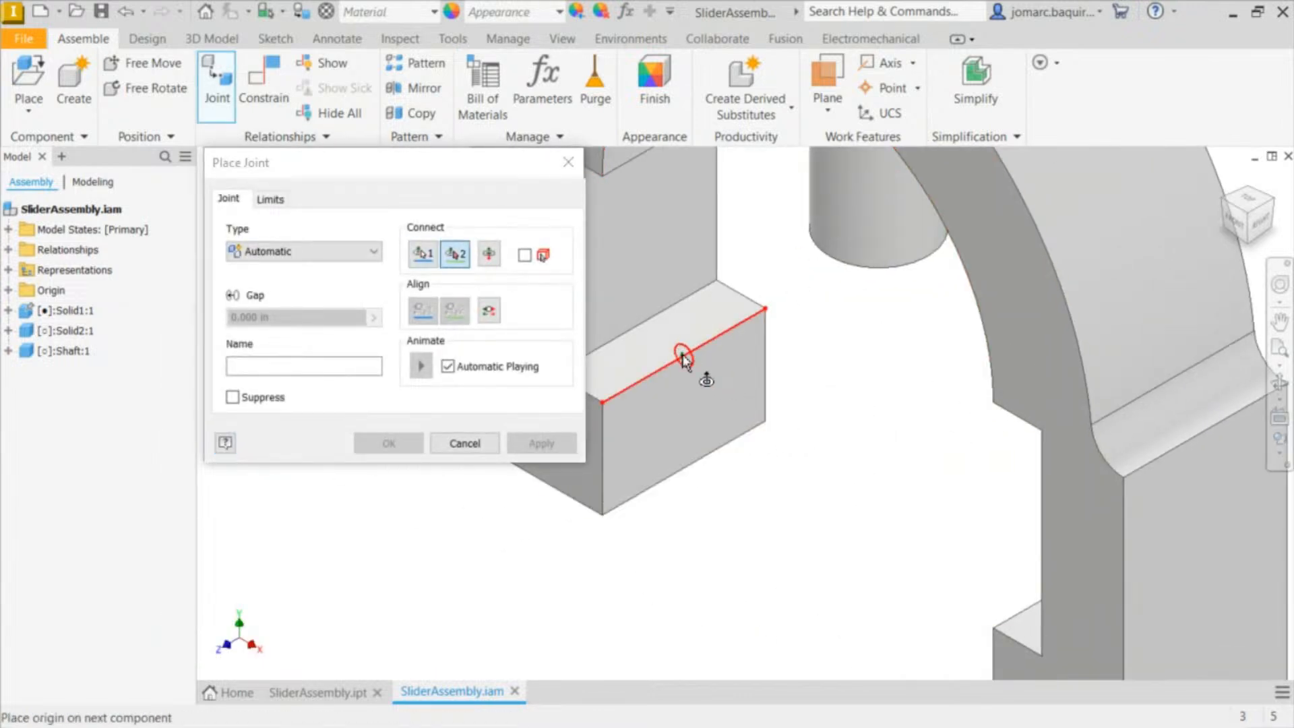
{"action": "scroll", "coordinate": [733, 440], "scroll_direction": "up", "scroll_amount": 6}
{"action": "scroll", "coordinate": [733, 425], "scroll_direction": "down", "scroll_amount": 5}
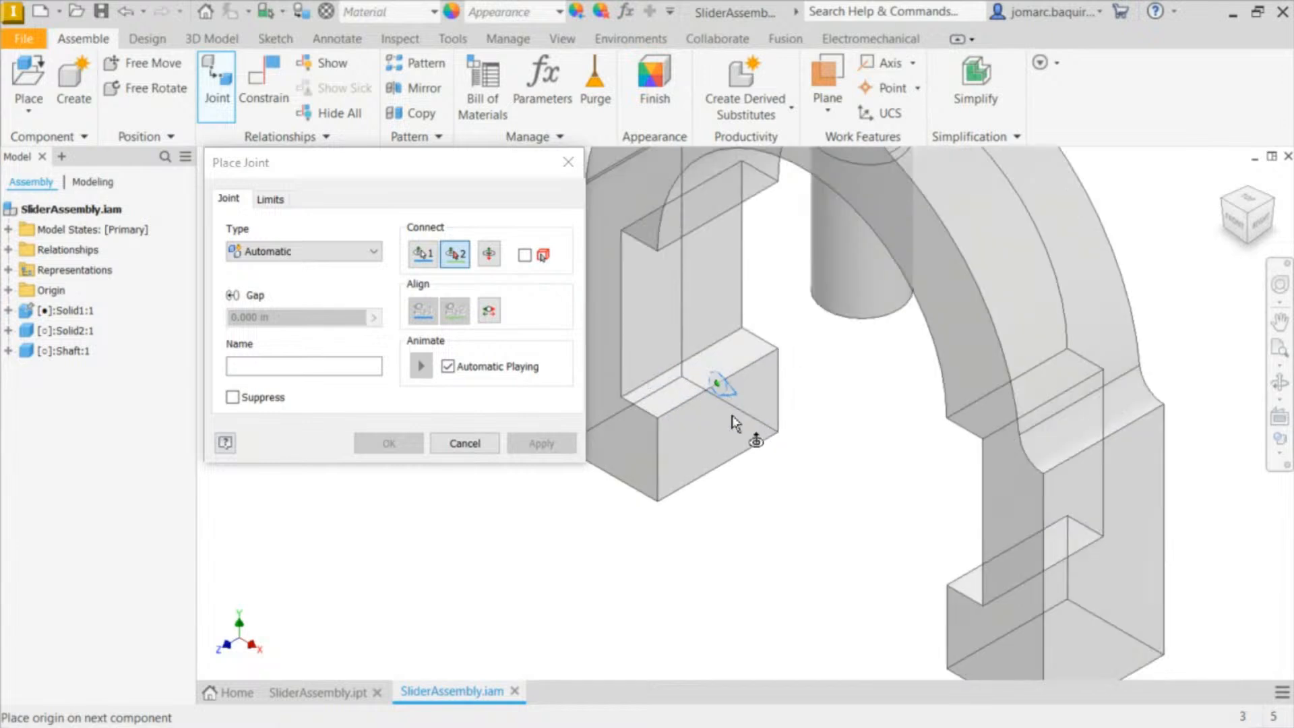
{"action": "scroll", "coordinate": [746, 462], "scroll_direction": "up", "scroll_amount": 5}
{"action": "middle_click_drag", "start_coordinate": [745, 463], "coordinate": [817, 445], "text": "shift"}
{"action": "middle_click_drag", "start_coordinate": [873, 560], "coordinate": [901, 323]}
{"action": "scroll", "coordinate": [745, 312], "scroll_direction": "up", "scroll_amount": 2}
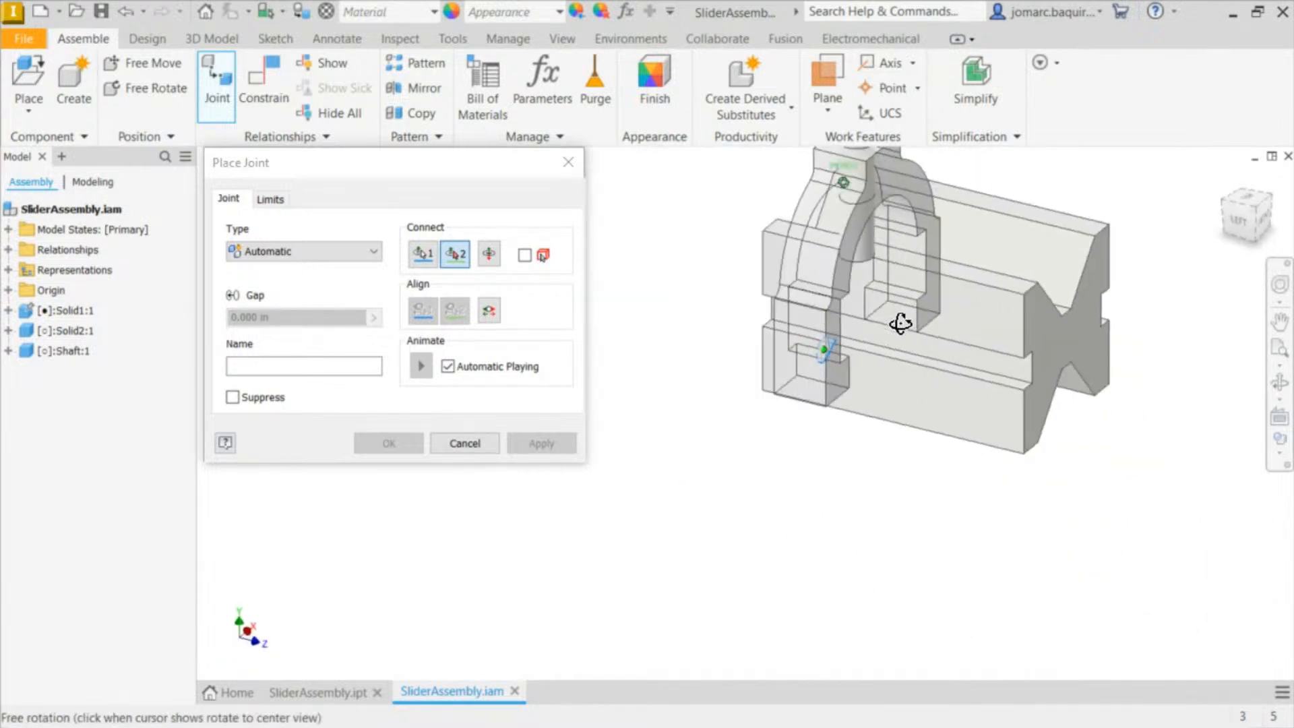
{"action": "scroll", "coordinate": [901, 324], "scroll_direction": "down", "scroll_amount": 5}
{"action": "left_click", "coordinate": [834, 285]}
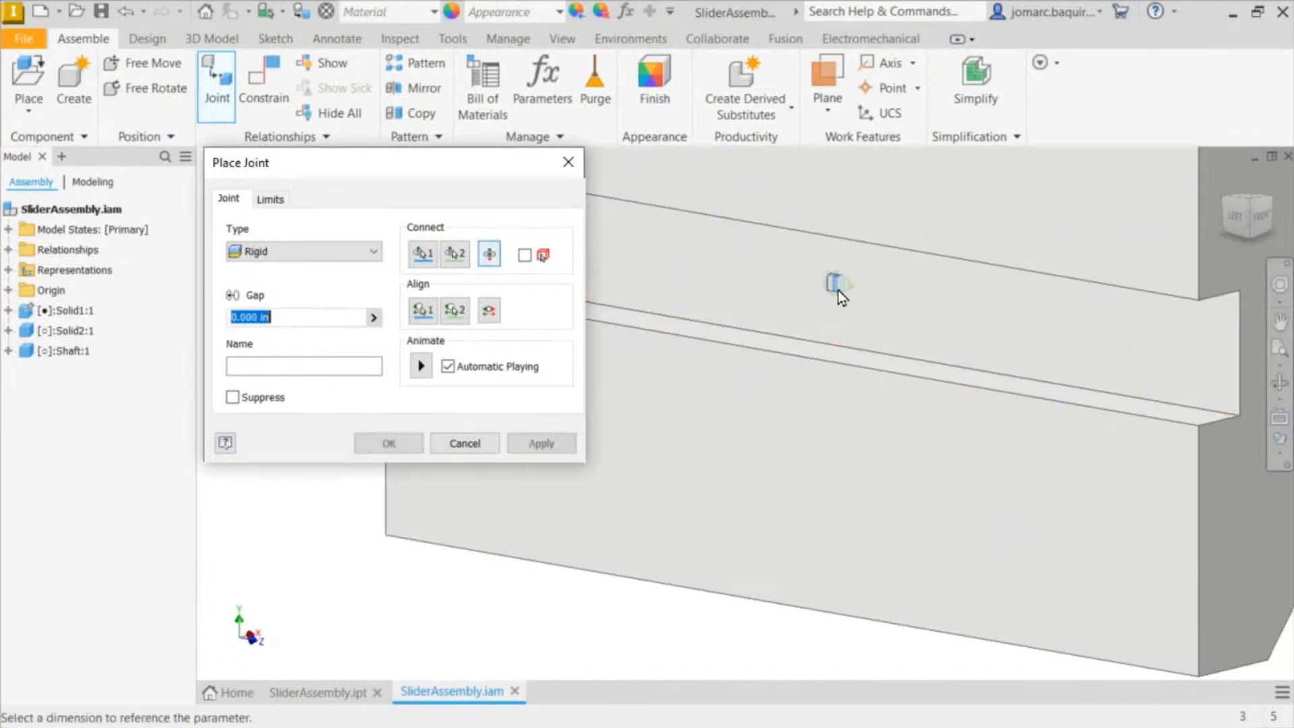
{"action": "scroll", "coordinate": [839, 290], "scroll_direction": "up", "scroll_amount": 6}
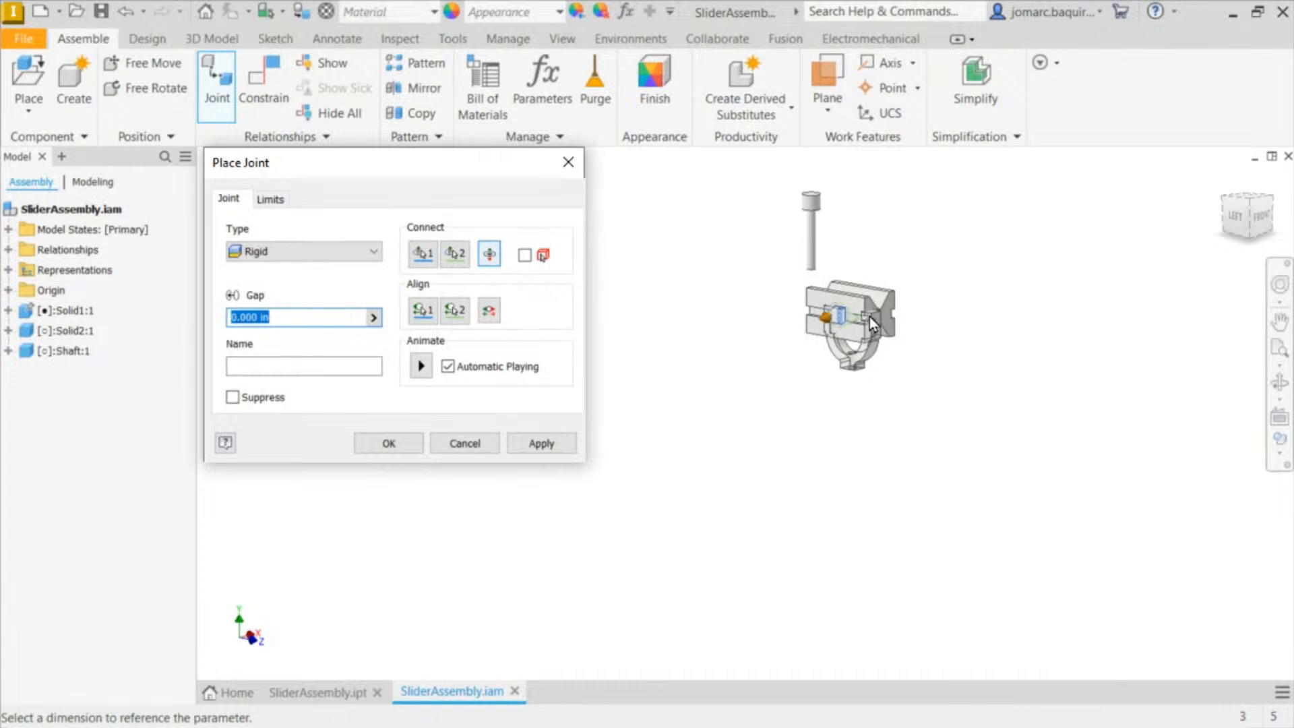
{"action": "key", "text": "Return"}
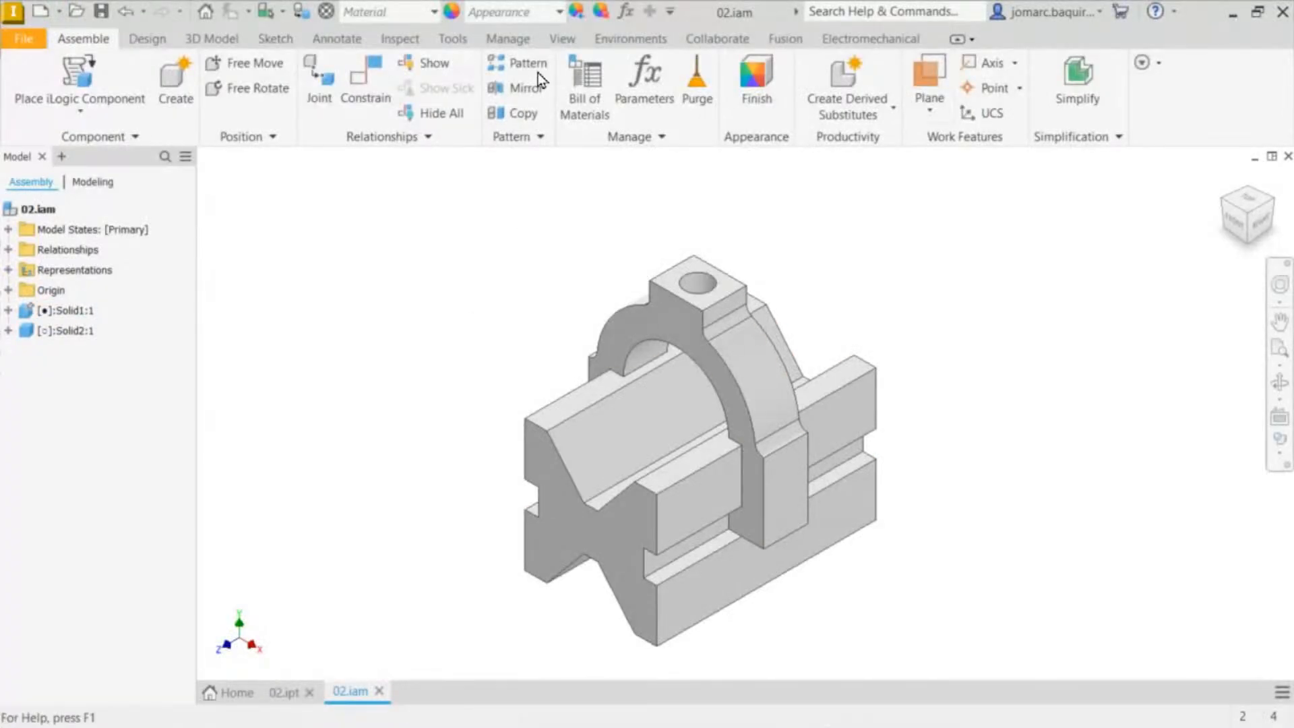
Step: Slide the clamp along the V-block in 02.iam, and expand the assembly's relationships to look at the Slider:1 joint
{"action": "left_click_drag", "start_coordinate": [797, 367], "coordinate": [705, 401]}
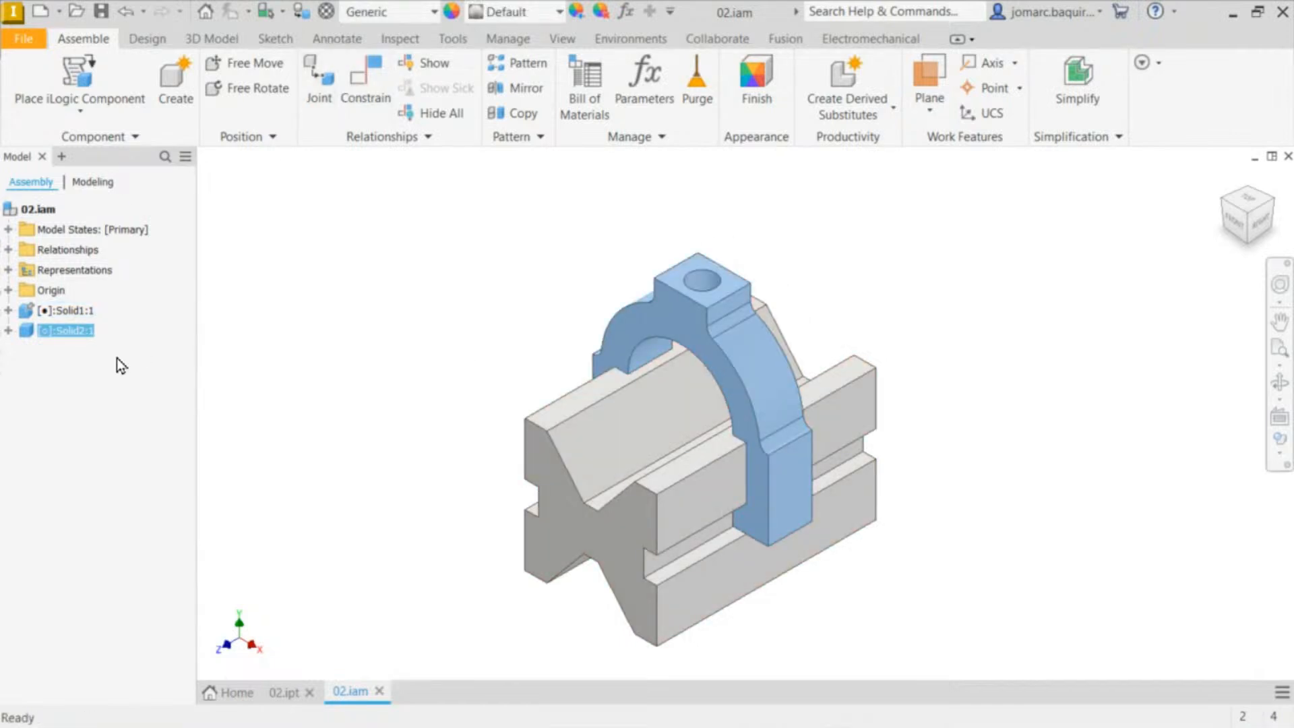
{"action": "left_click", "coordinate": [8, 250]}
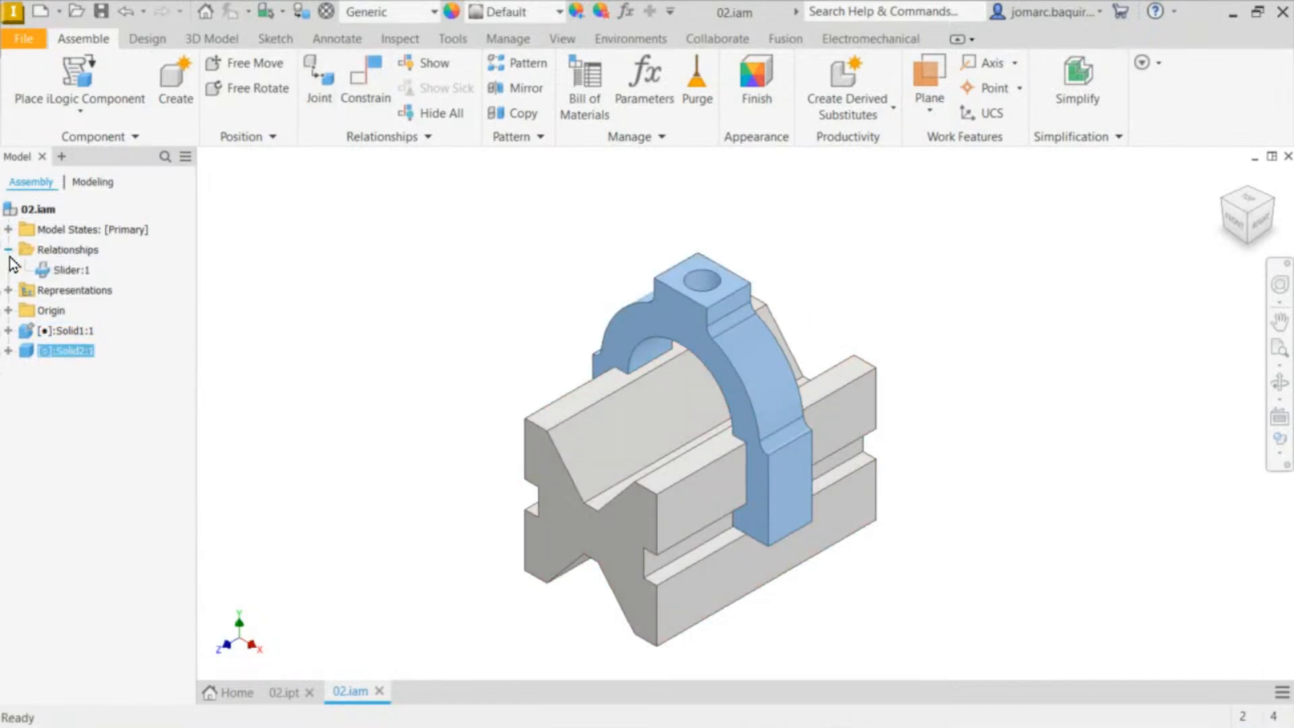
{"action": "right_click", "coordinate": [68, 274]}
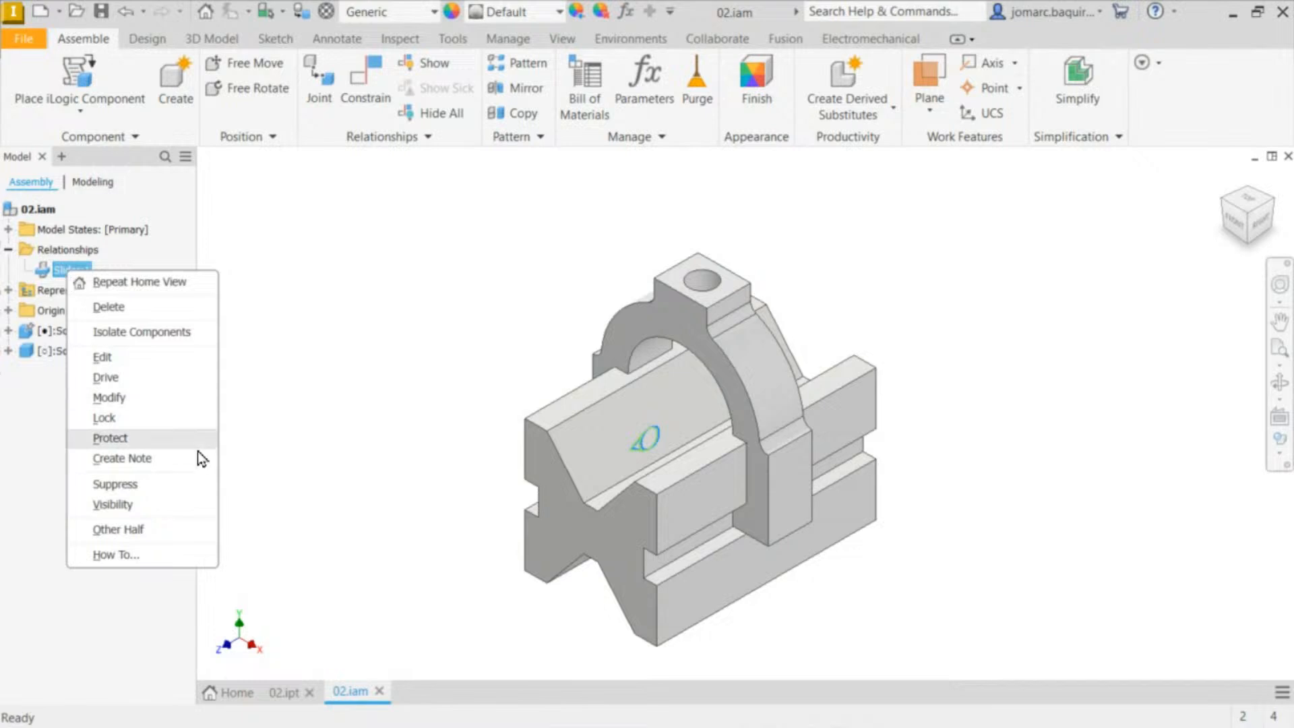
{"action": "left_click", "coordinate": [127, 357]}
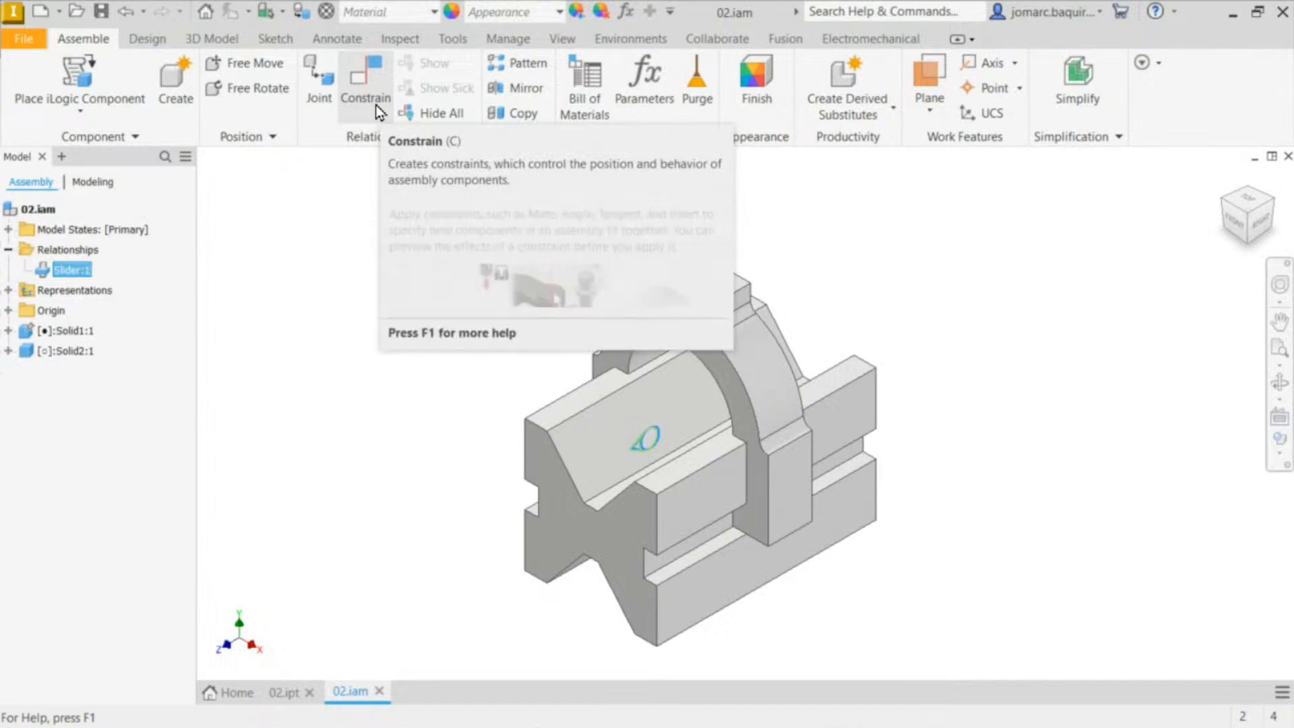
{"action": "key", "text": "Escape"}
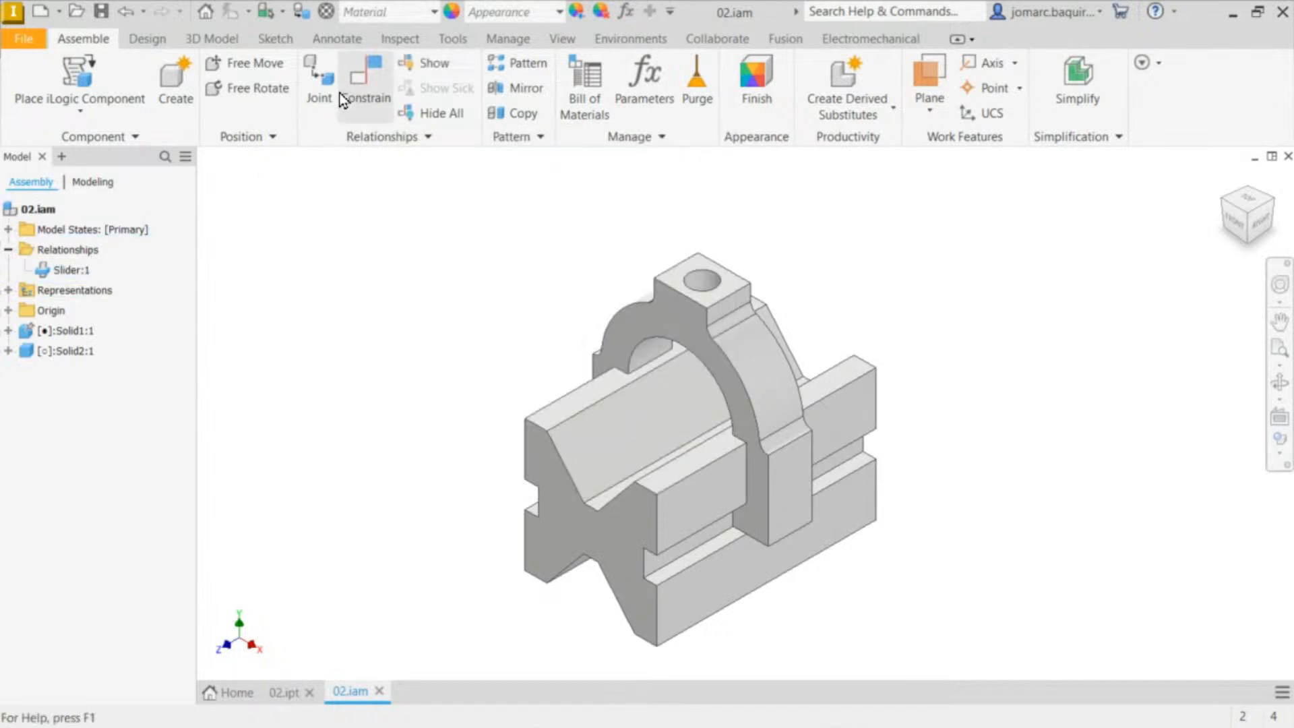
Step: Open the Slider:1 joint for editing and examine its settings and its origin on the clamp foot and V-block slot from several sides
{"action": "right_click", "coordinate": [71, 278]}
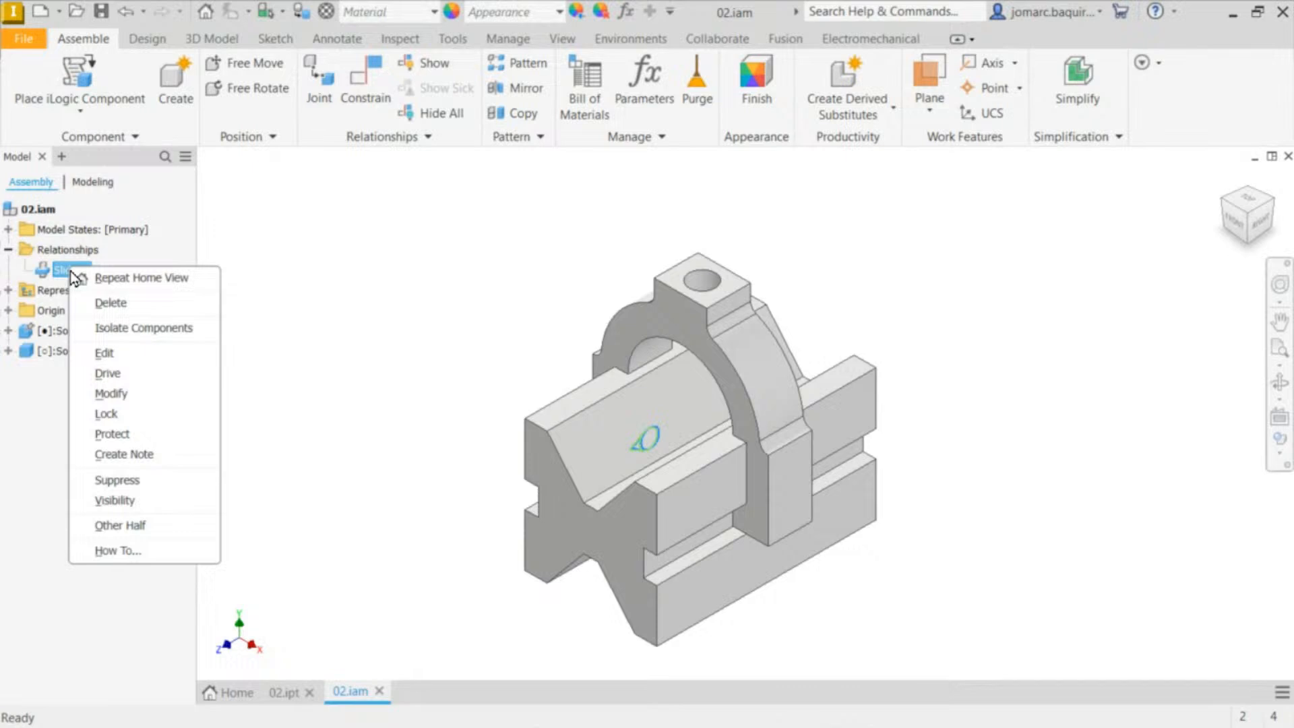
{"action": "left_click", "coordinate": [107, 353]}
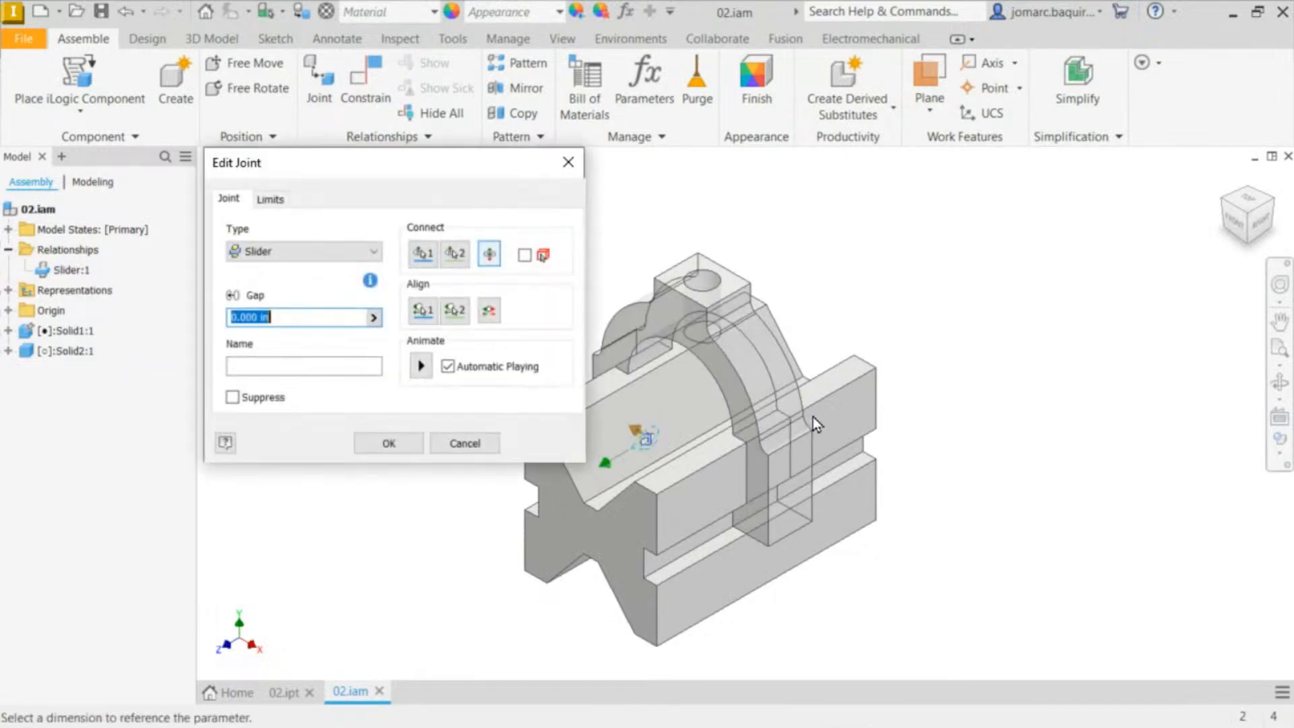
{"action": "middle_click_drag", "start_coordinate": [993, 364], "coordinate": [846, 425], "text": "shift"}
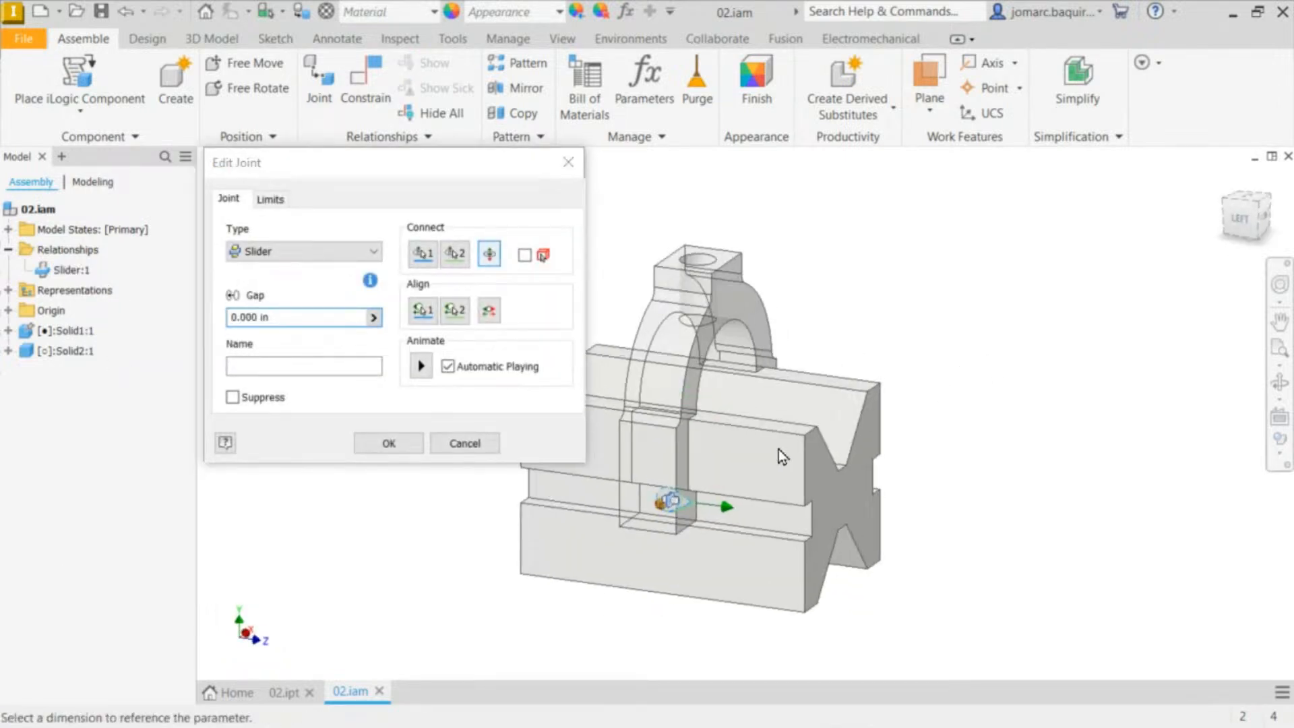
{"action": "scroll", "coordinate": [661, 539], "scroll_direction": "up", "scroll_amount": 5}
{"action": "scroll", "coordinate": [985, 346], "scroll_direction": "down", "scroll_amount": 4}
{"action": "middle_click_drag", "start_coordinate": [987, 348], "coordinate": [824, 480], "text": "shift"}
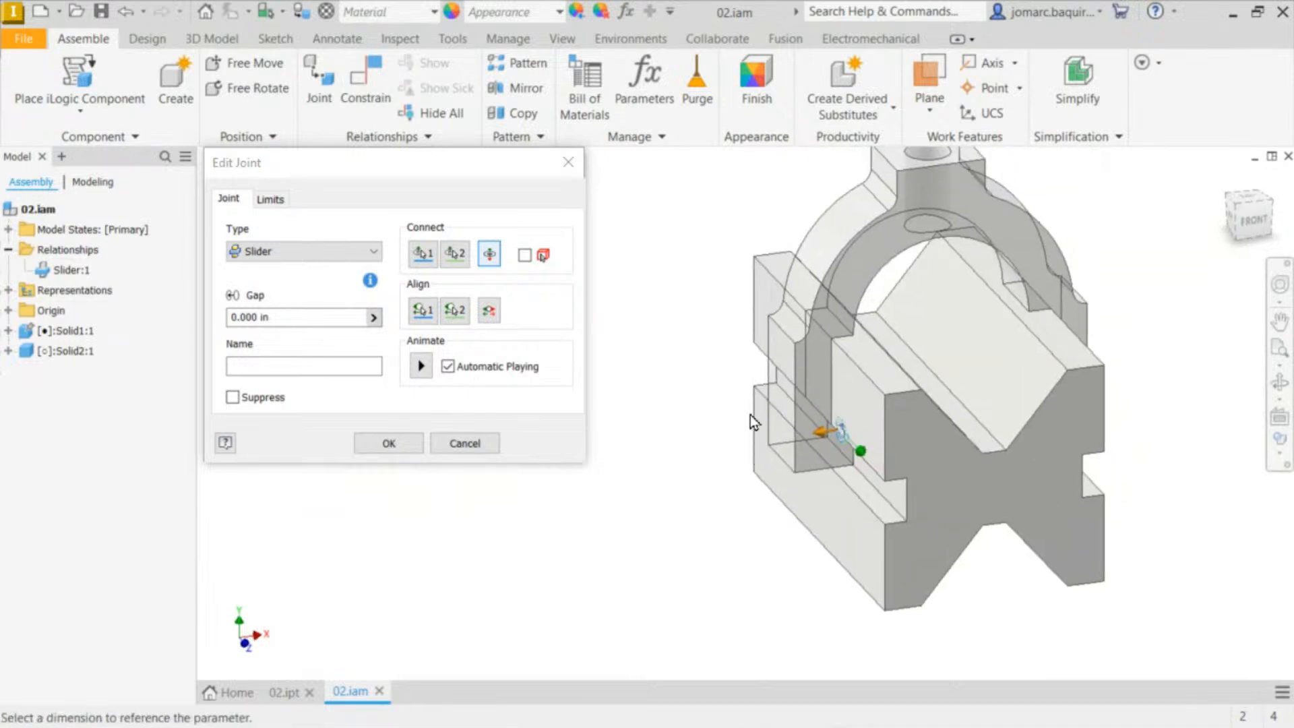
{"action": "middle_click_drag", "start_coordinate": [750, 414], "coordinate": [817, 408], "text": "shift"}
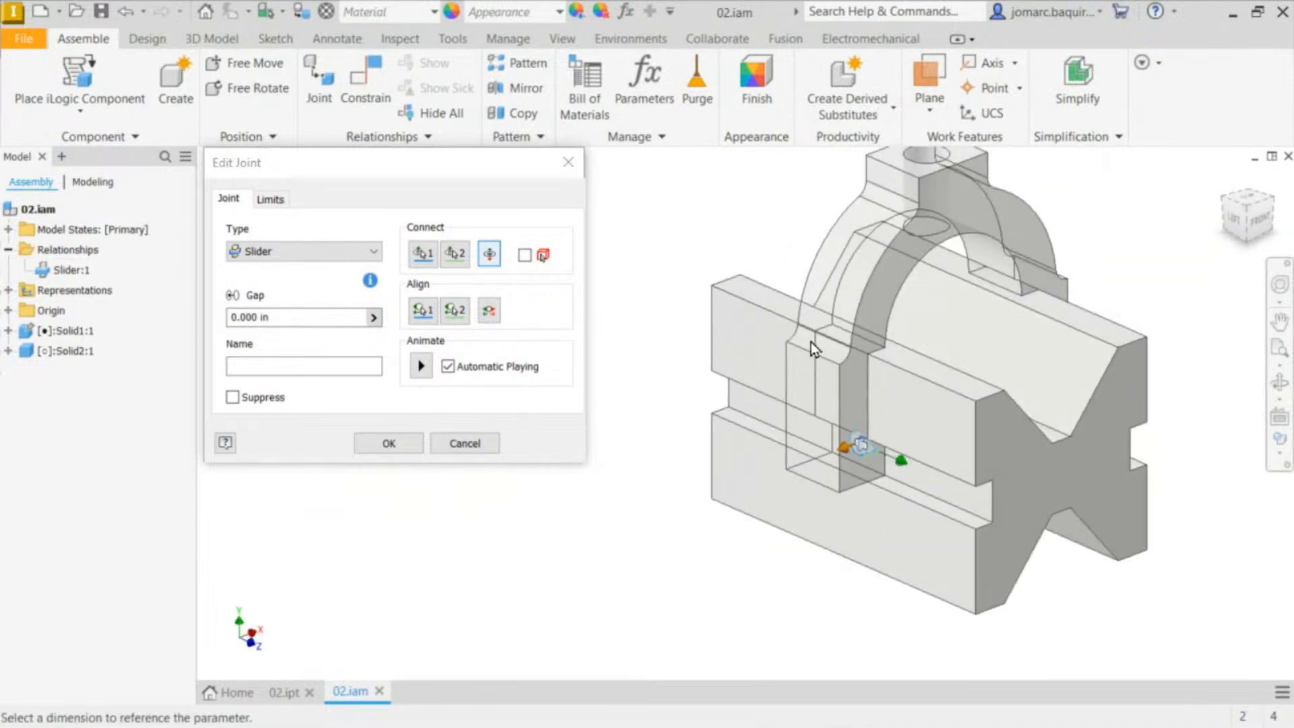
{"action": "key", "text": "Escape"}
{"action": "middle_click_drag", "start_coordinate": [771, 333], "coordinate": [522, 320], "text": "shift"}
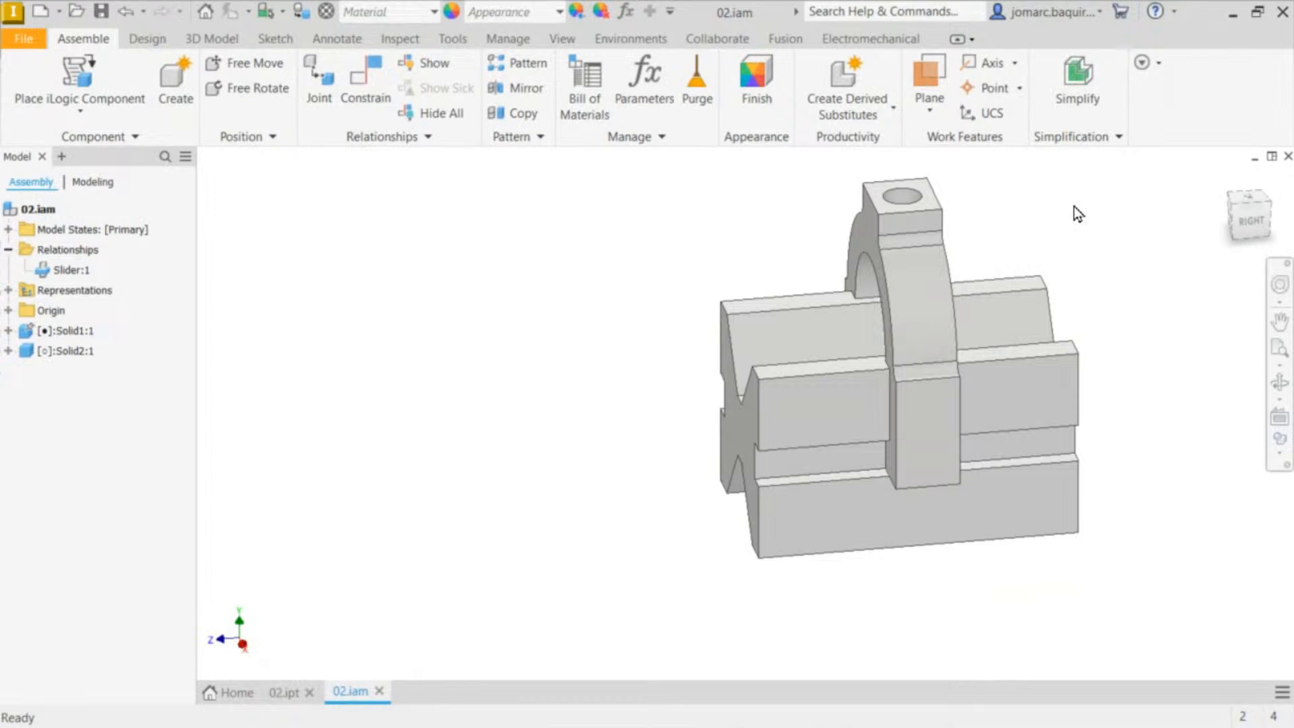
{"action": "key", "text": "F6"}
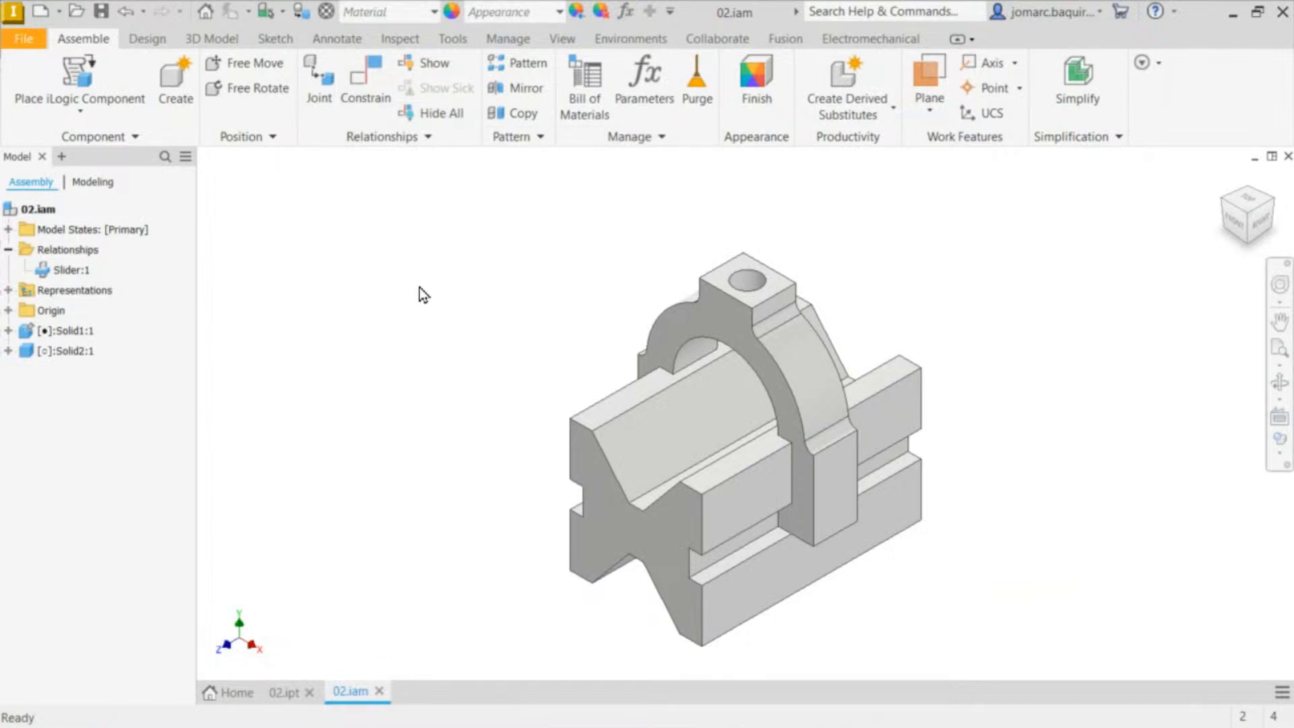
Step: Make a component from the Solid3 shaft body in 02.ipt and insert it into the target assembly 02.iam
{"action": "left_click", "coordinate": [287, 692]}
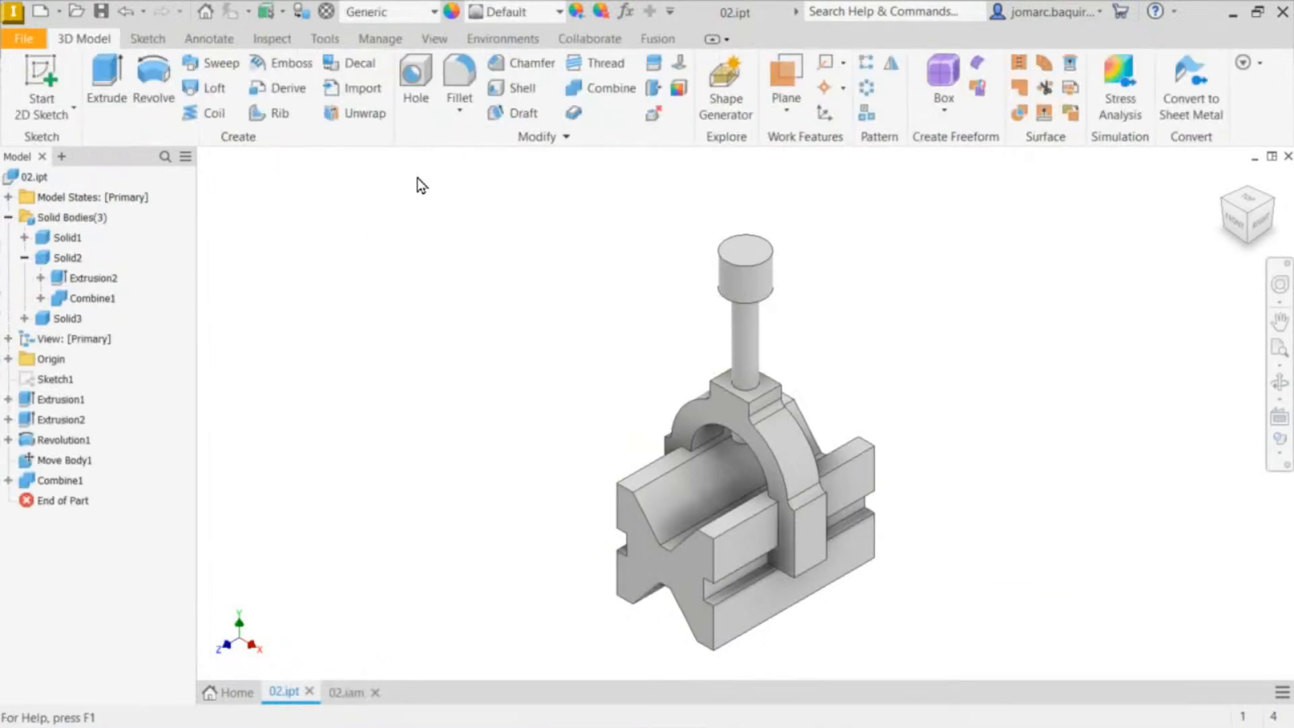
{"action": "right_click", "coordinate": [66, 322]}
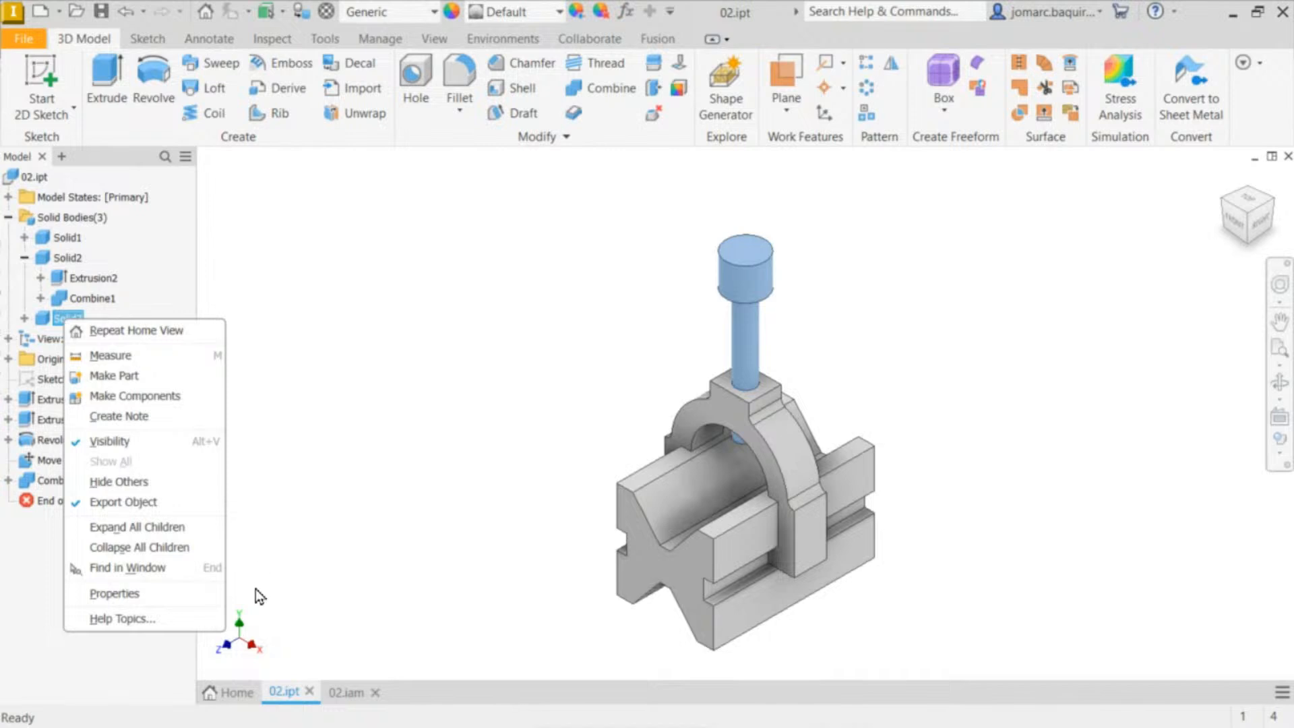
{"action": "left_click", "coordinate": [159, 398]}
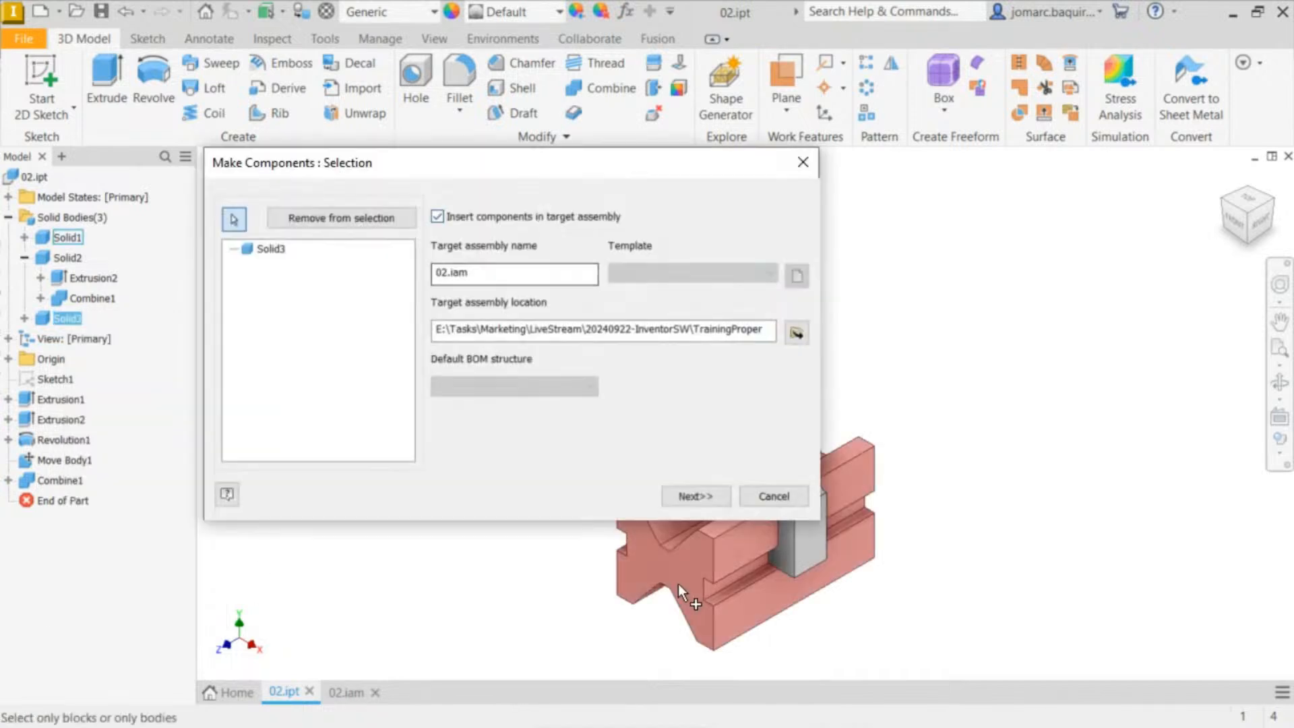
{"action": "left_click", "coordinate": [697, 498]}
{"action": "left_click", "coordinate": [685, 515]}
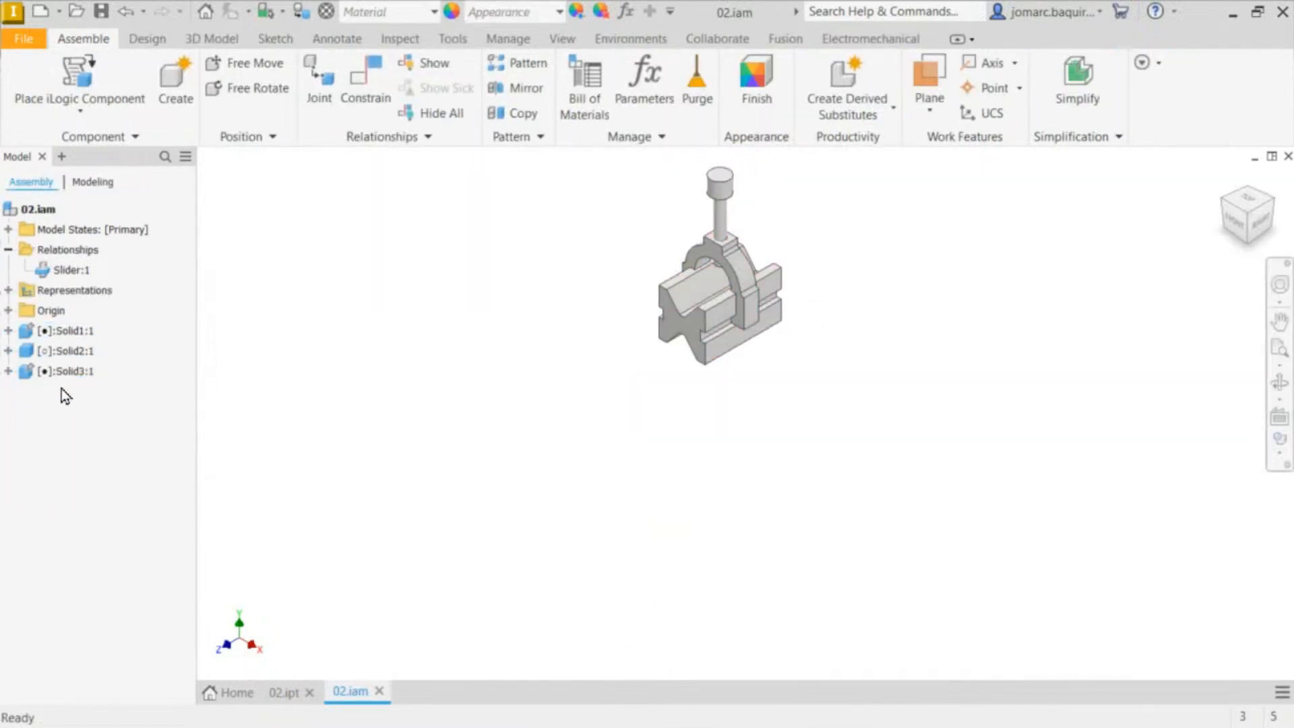
Step: Unground the Solid3 shaft component and move it up and away from the clamp
{"action": "right_click", "coordinate": [71, 370]}
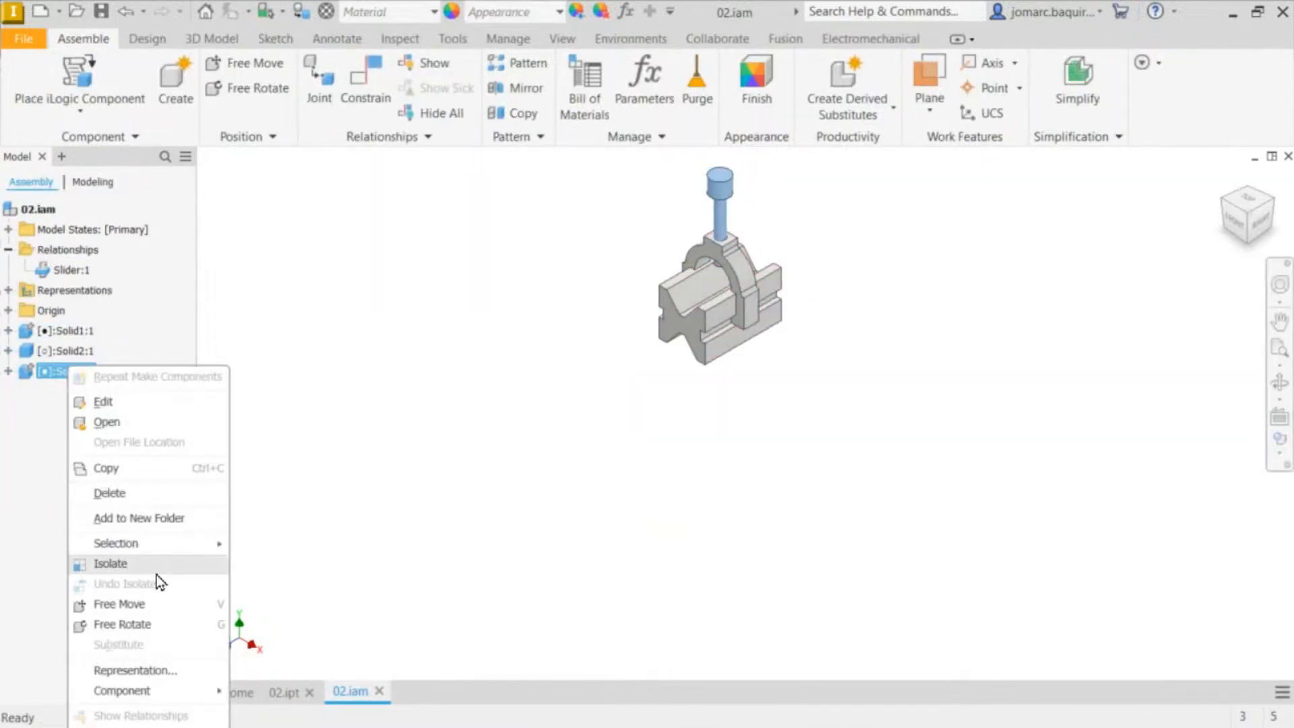
{"action": "left_click", "coordinate": [252, 491]}
{"action": "scroll", "coordinate": [548, 398], "scroll_direction": "down", "scroll_amount": 5}
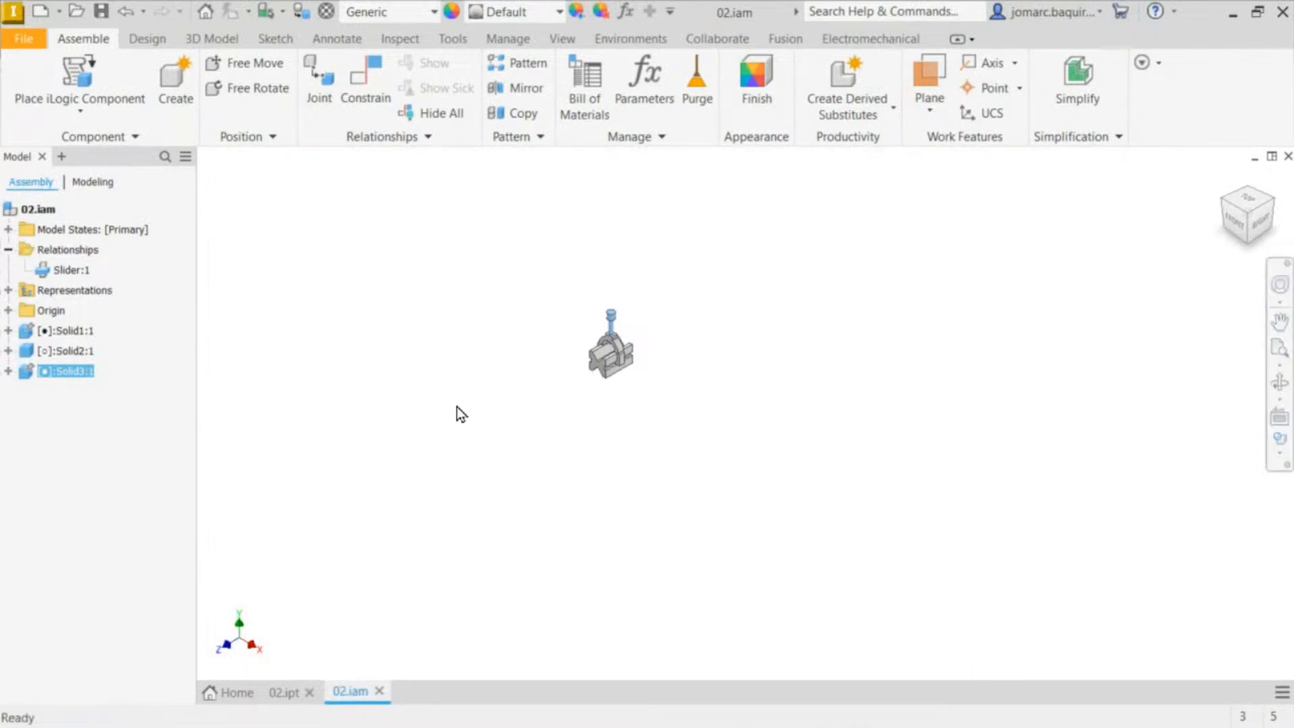
{"action": "right_click", "coordinate": [31, 375]}
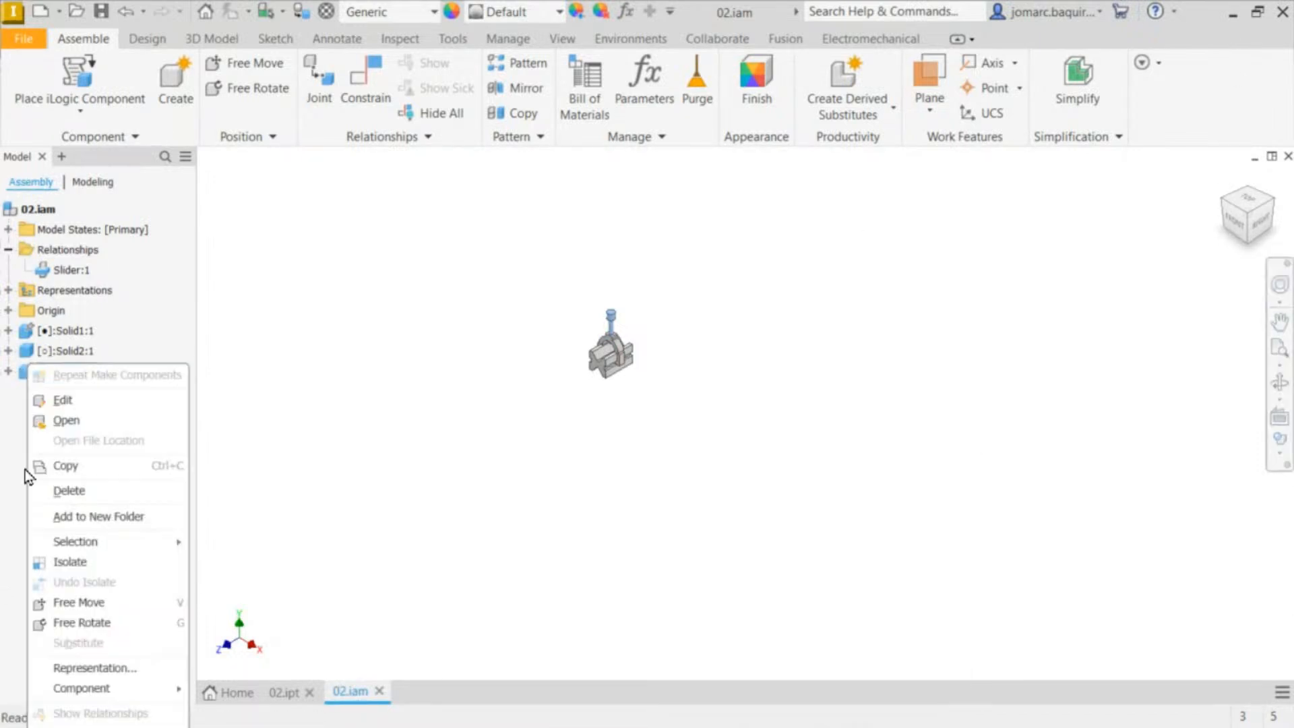
{"action": "mouse_move", "coordinate": [133, 697]}
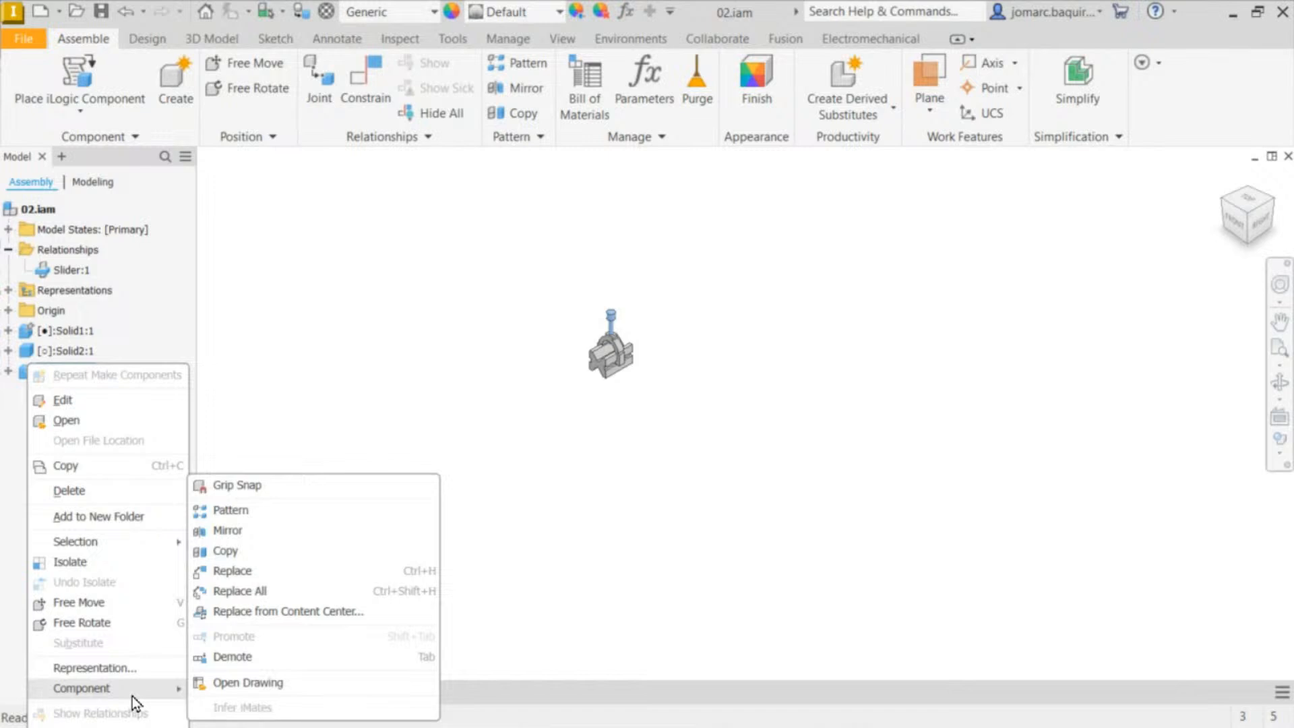
{"action": "left_click", "coordinate": [442, 362]}
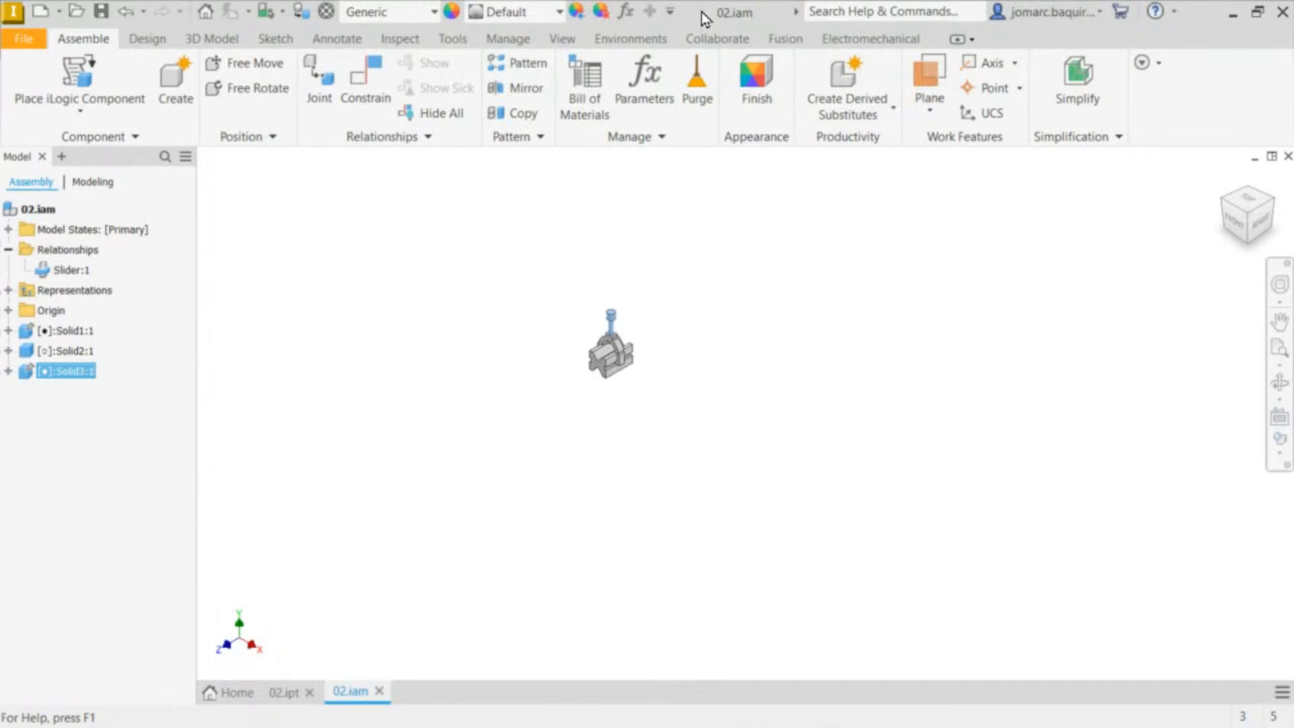
{"action": "key", "text": "Escape"}
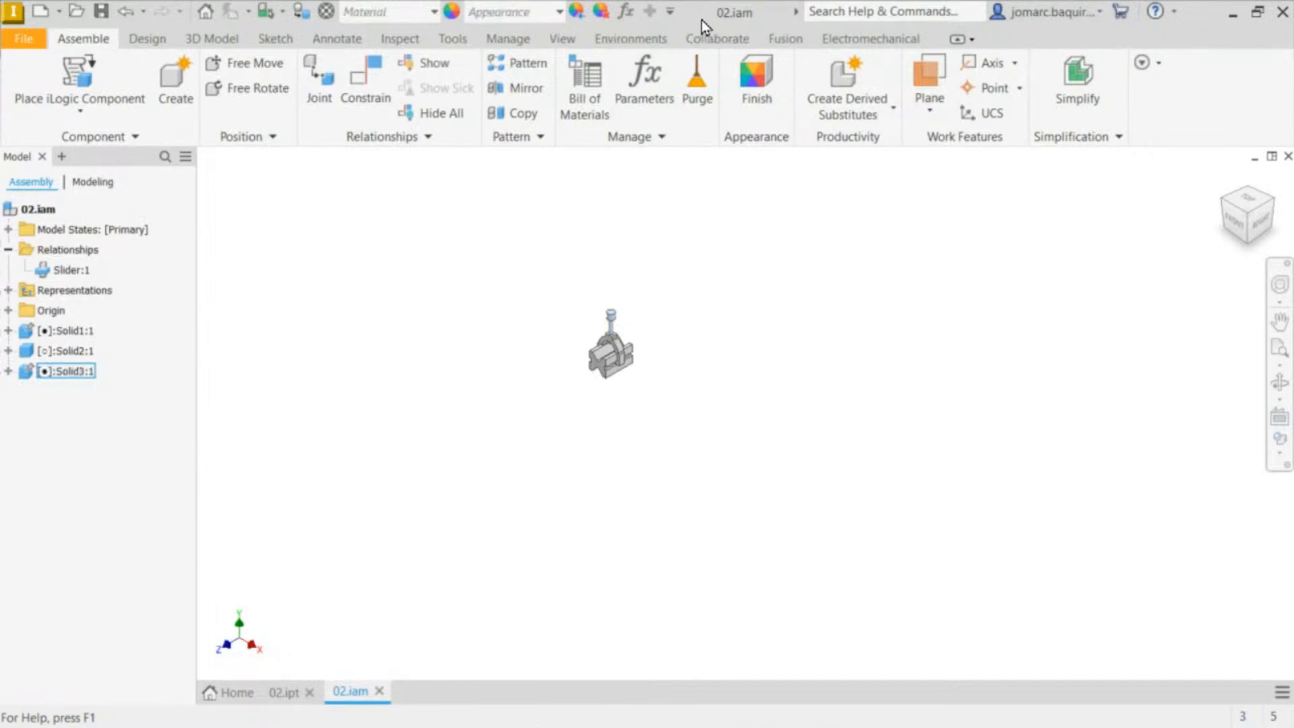
{"action": "double_click", "coordinate": [702, 19]}
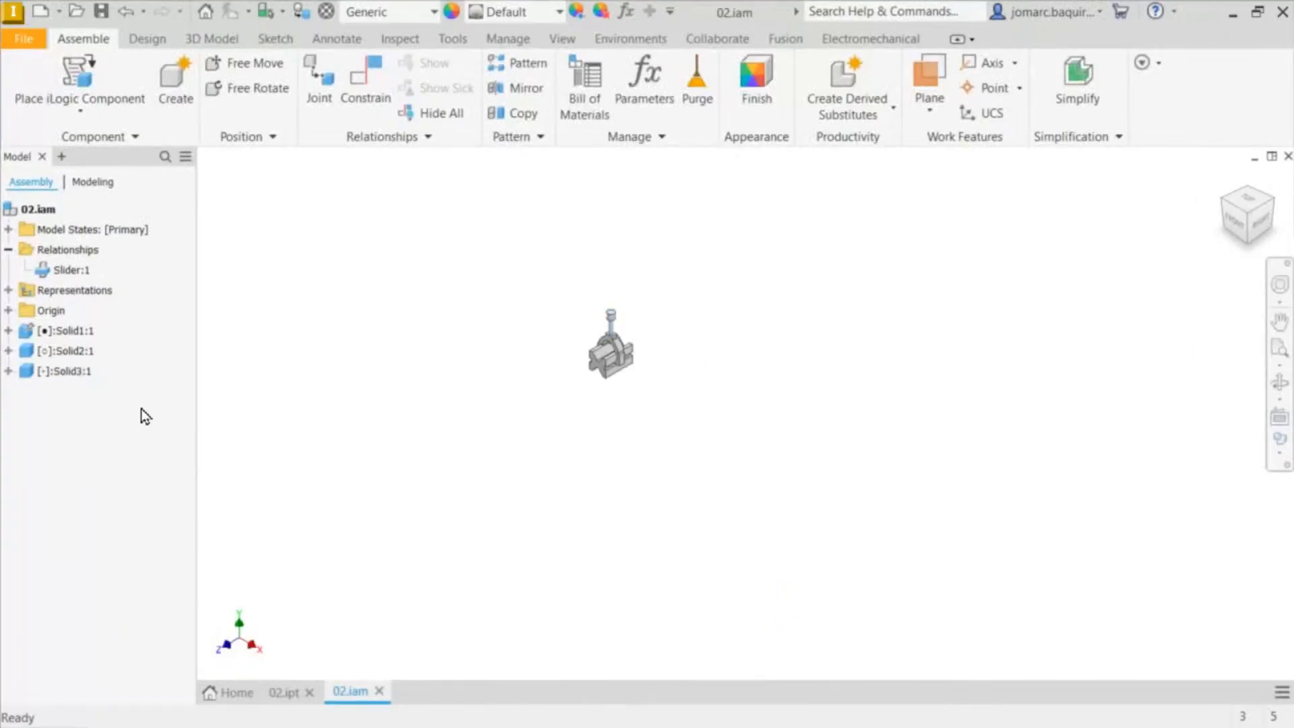
{"action": "left_click", "coordinate": [140, 409]}
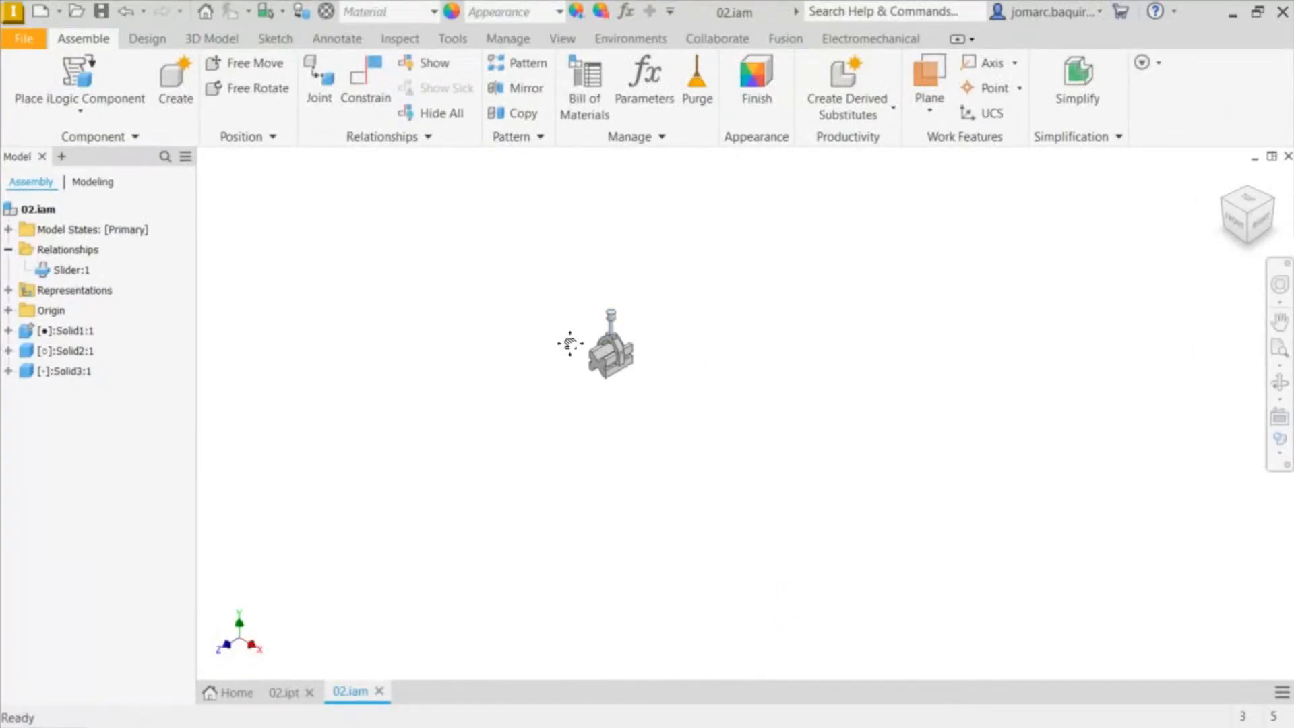
{"action": "scroll", "coordinate": [585, 334], "scroll_direction": "up", "scroll_amount": 8}
{"action": "left_click_drag", "start_coordinate": [739, 327], "coordinate": [529, 250]}
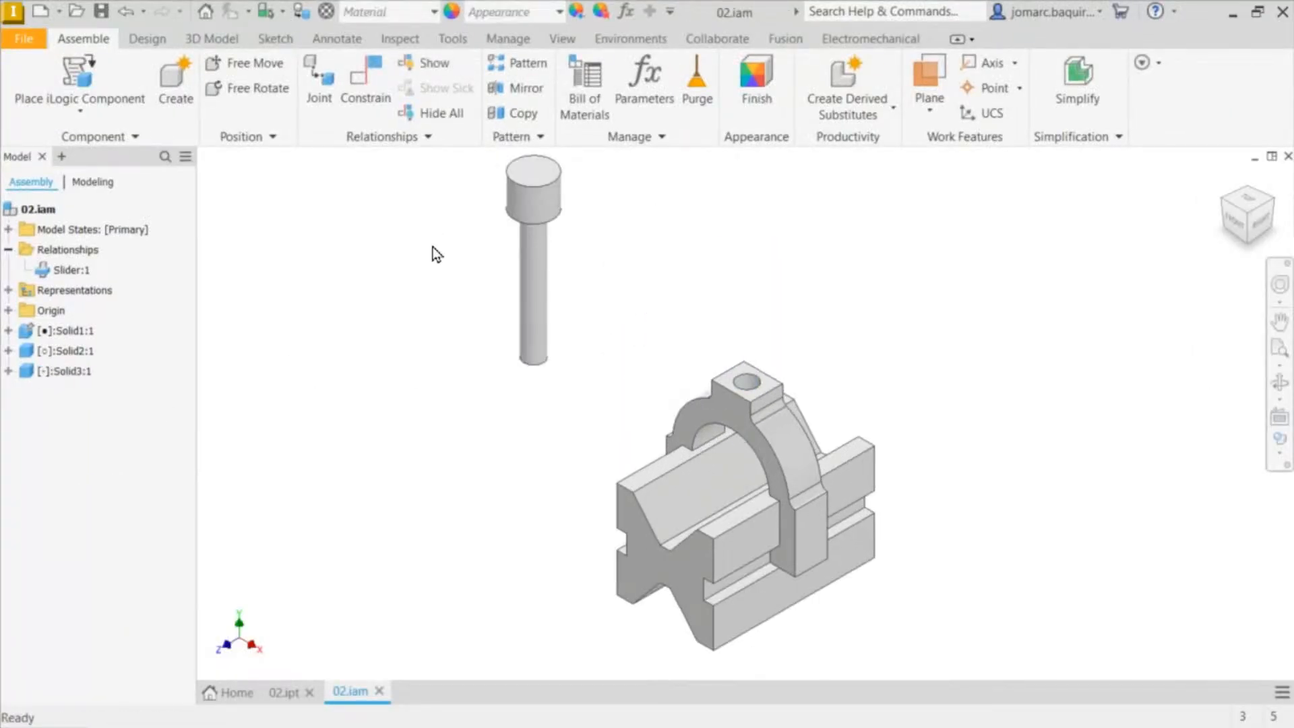
Step: Place a Cylindrical joint connecting the midpoint of the shaft's cylindrical face to the hole in the clamp's top
{"action": "key", "text": "j"}
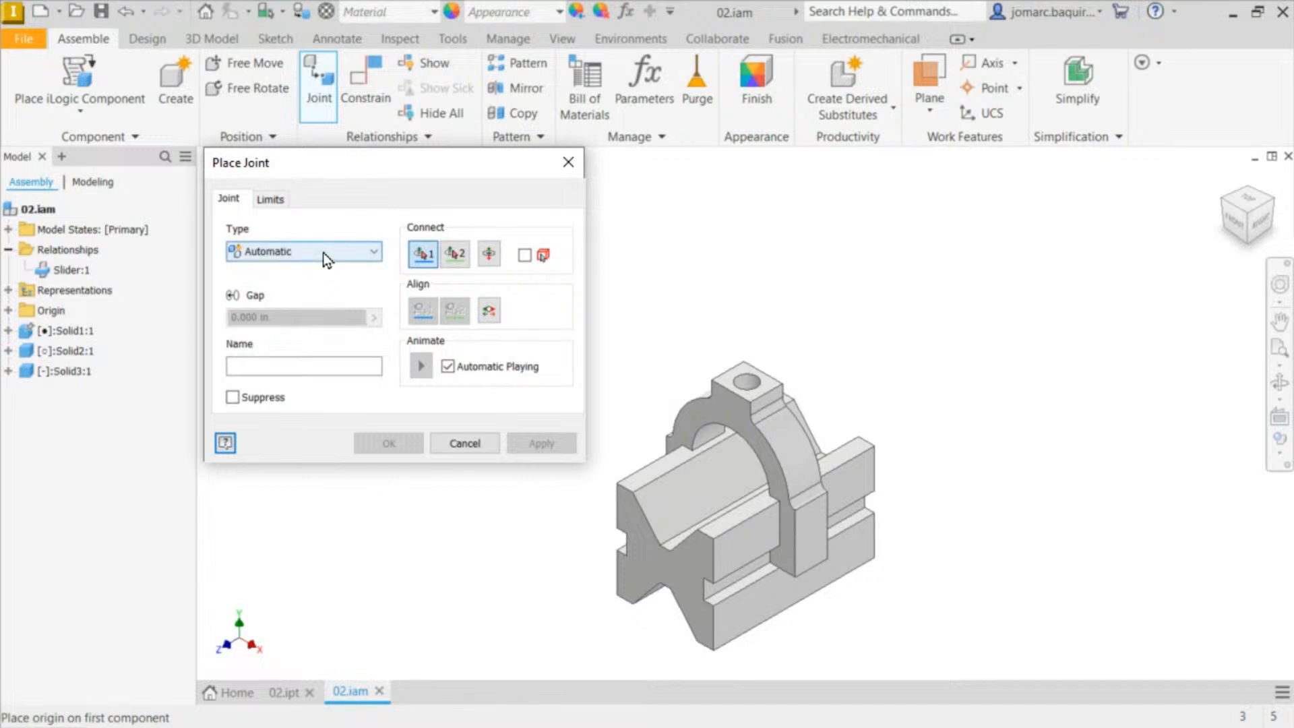
{"action": "left_click", "coordinate": [324, 252]}
{"action": "left_click", "coordinate": [293, 332]}
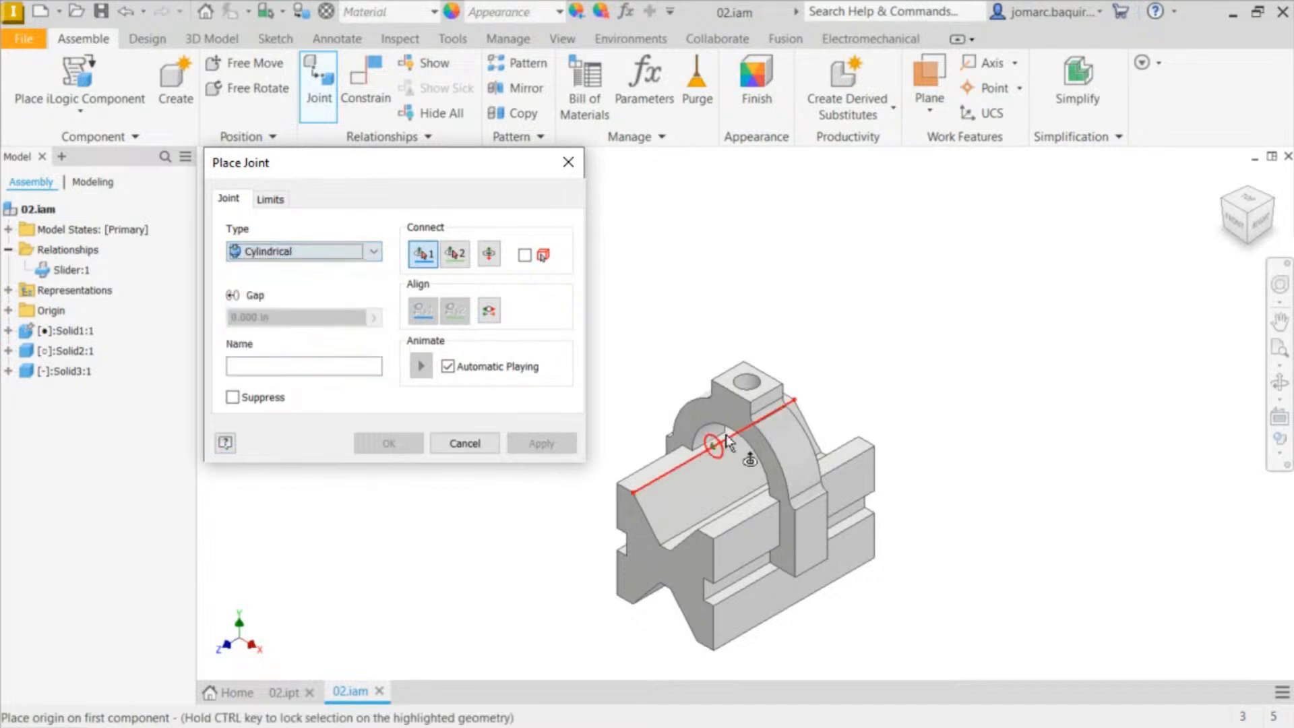
{"action": "middle_click_drag", "start_coordinate": [644, 270], "coordinate": [896, 326]}
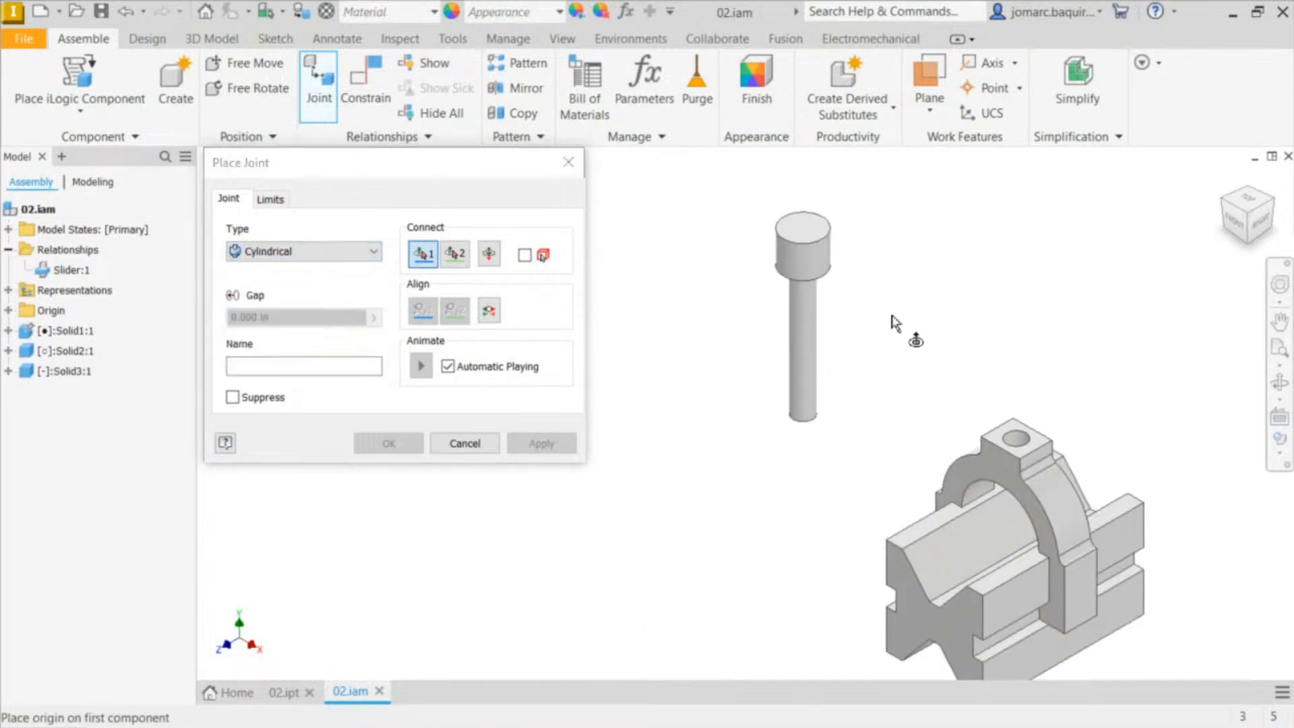
{"action": "left_click", "coordinate": [812, 344]}
{"action": "left_click", "coordinate": [1017, 442]}
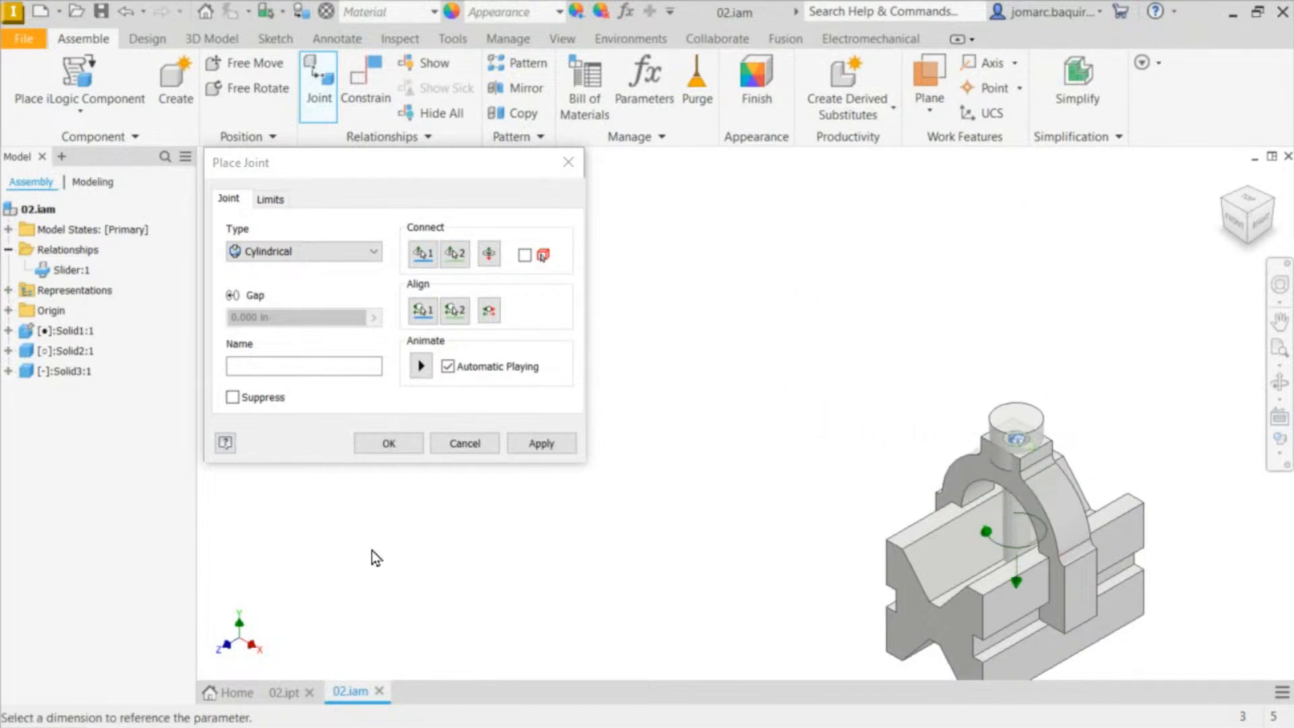
{"action": "left_click", "coordinate": [389, 444]}
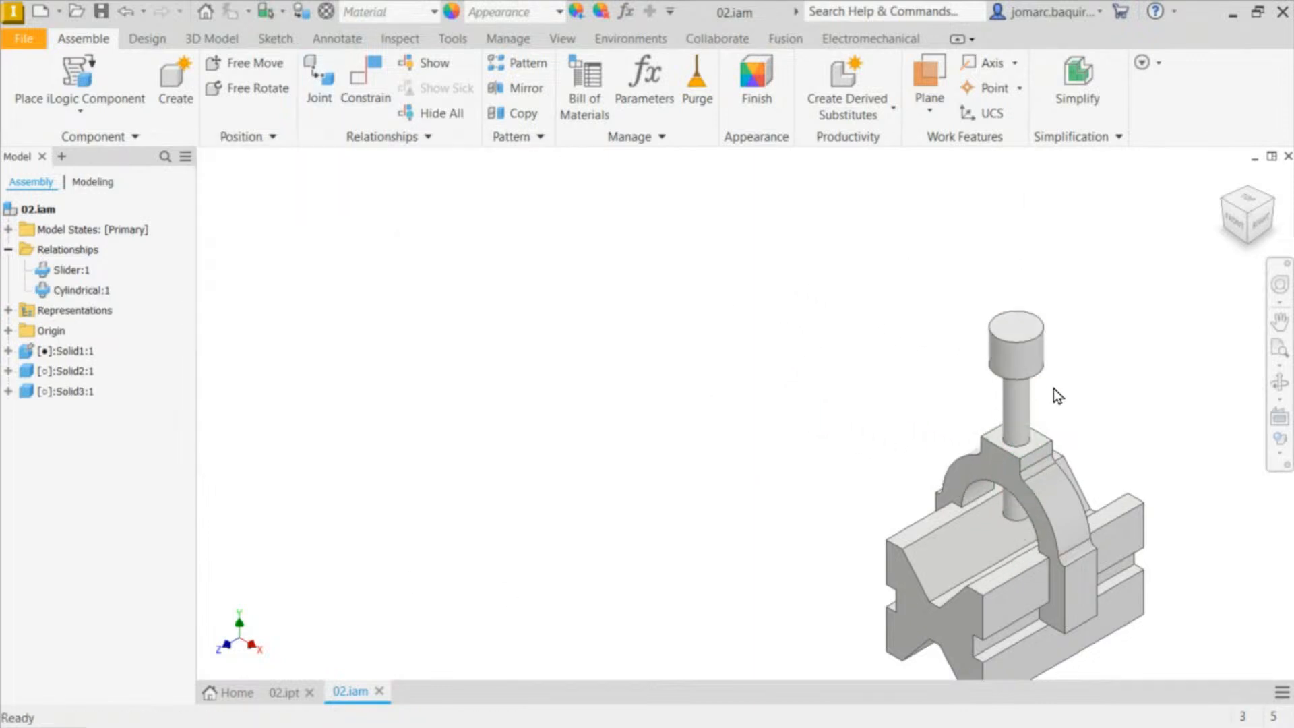
Step: Move the shaft to test the slider and cylindrical joints, leaving it raised in the clamp
{"action": "left_click_drag", "start_coordinate": [1025, 317], "coordinate": [1028, 247]}
{"action": "left_click_drag", "start_coordinate": [1026, 301], "coordinate": [1045, 366]}
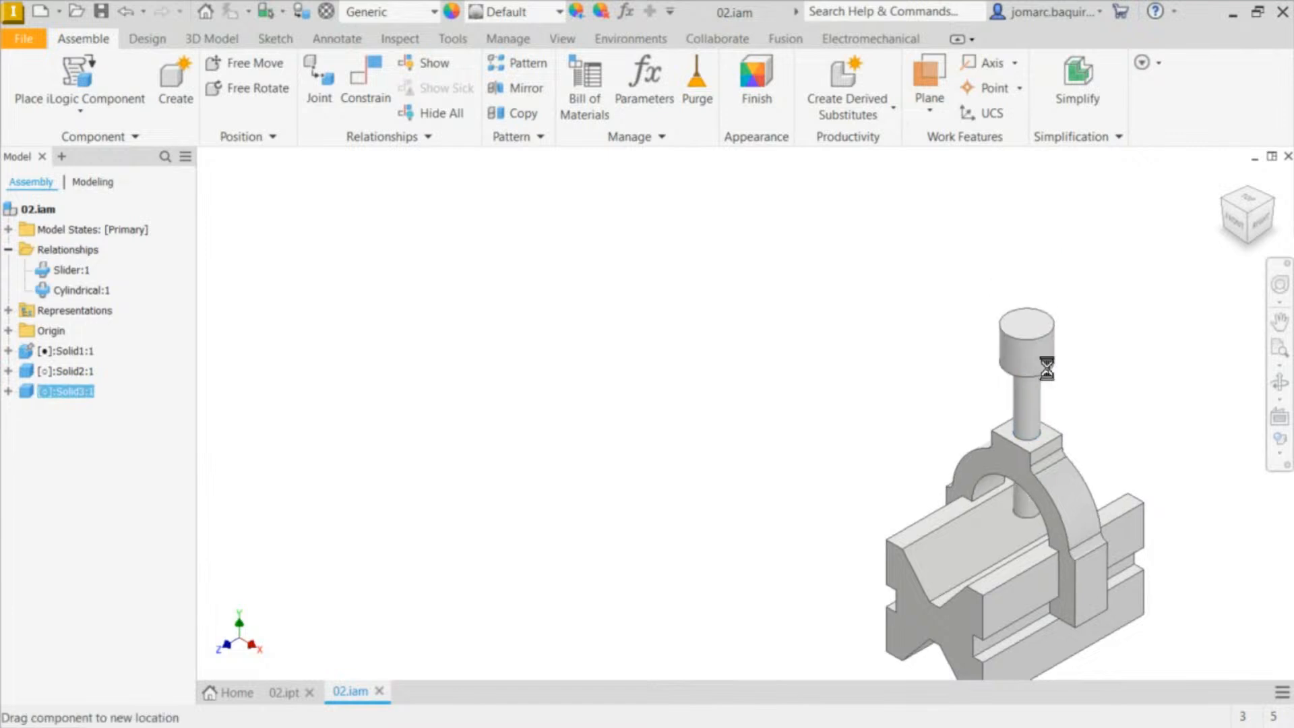
{"action": "middle_click_drag", "start_coordinate": [938, 318], "coordinate": [619, 223]}
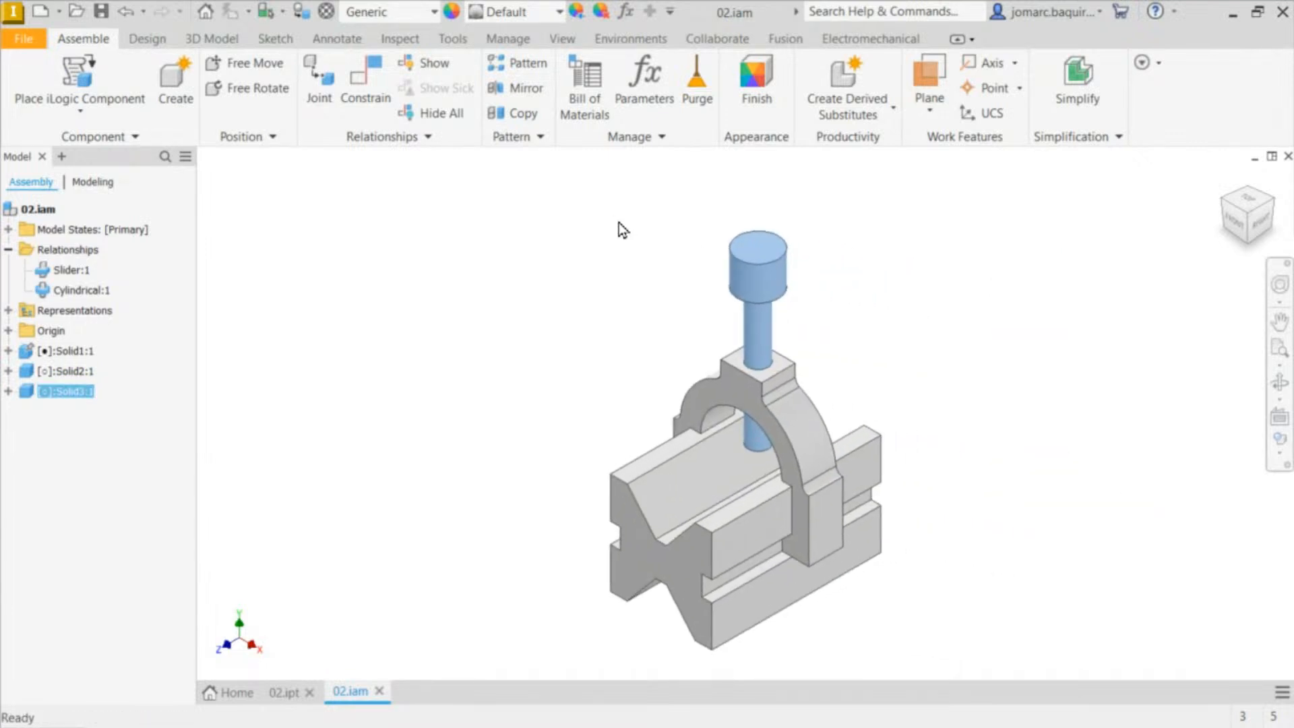